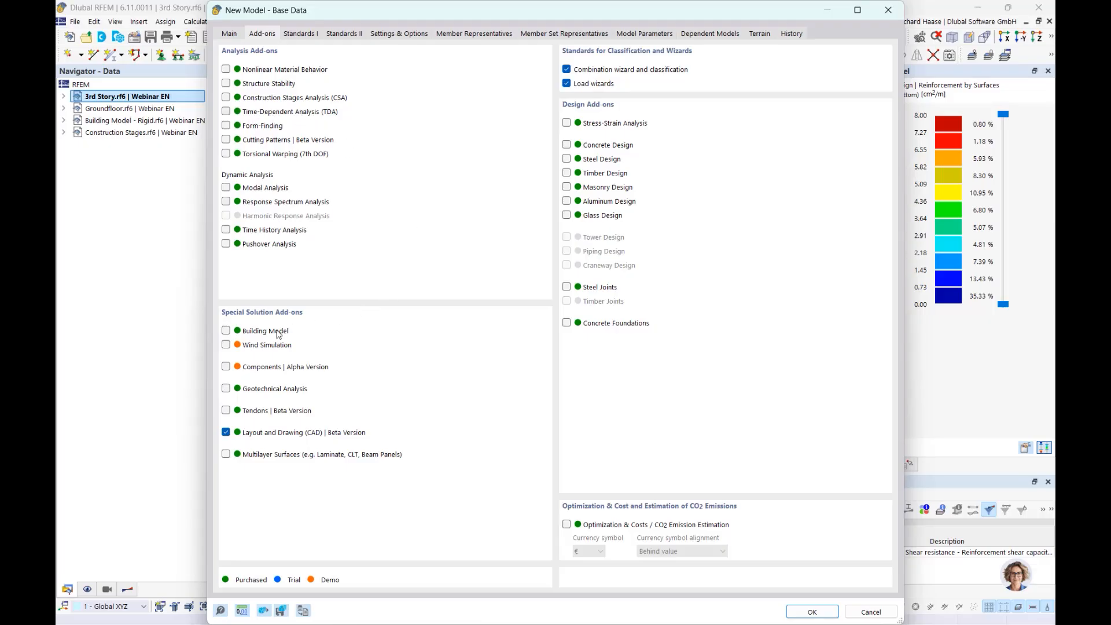
Activate the Building Model and Concrete Design add-ons for the new model
{"action": "left_click", "coordinate": [226, 332]}
{"action": "left_click", "coordinate": [566, 145]}
Set the German DIN national annexes: 2012-08 for EN 1990, 2019-04 for EN 1991 and 2015-12 for EN 1992 concrete design
{"action": "left_click", "coordinate": [300, 34]}
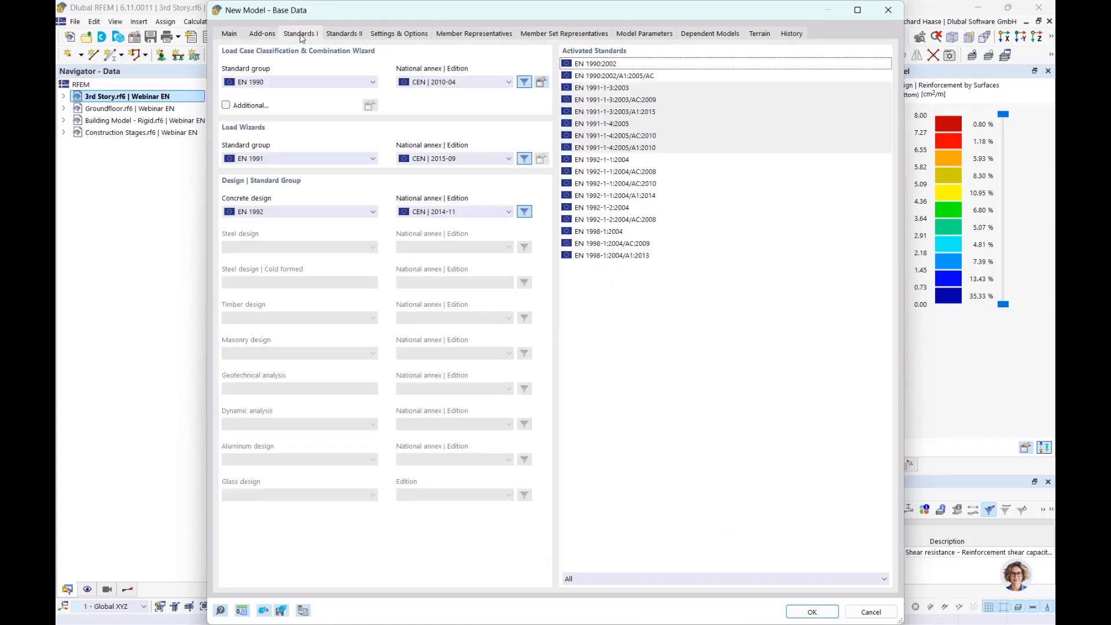
{"action": "left_click", "coordinate": [447, 84]}
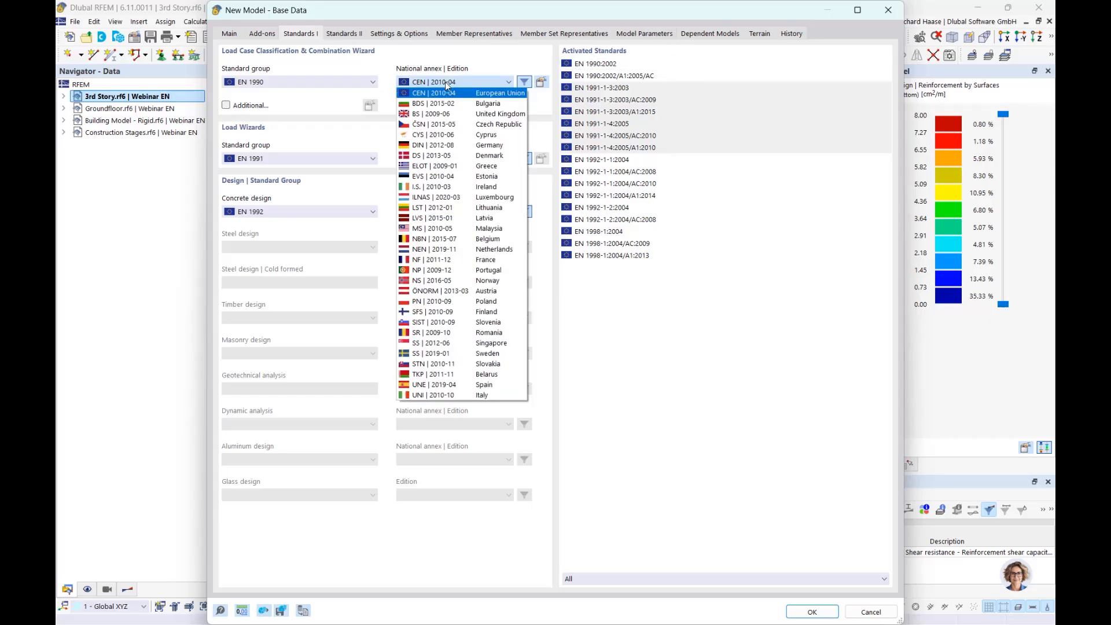
{"action": "left_click", "coordinate": [423, 149]}
{"action": "left_click", "coordinate": [425, 162]}
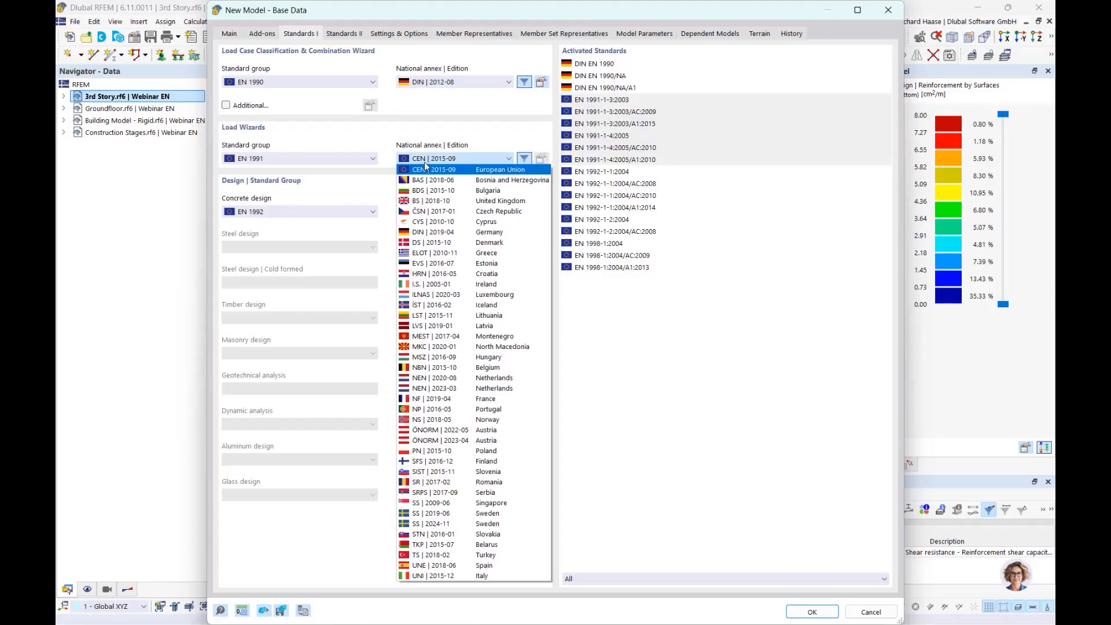
{"action": "left_click", "coordinate": [429, 232]}
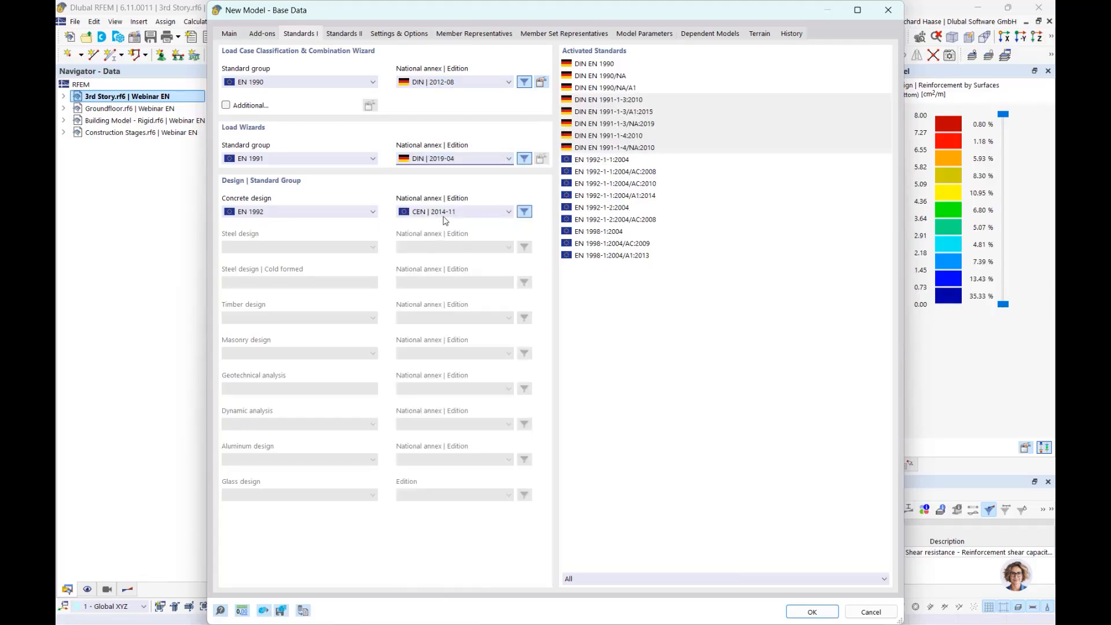
{"action": "left_click", "coordinate": [449, 213]}
{"action": "left_click", "coordinate": [421, 275]}
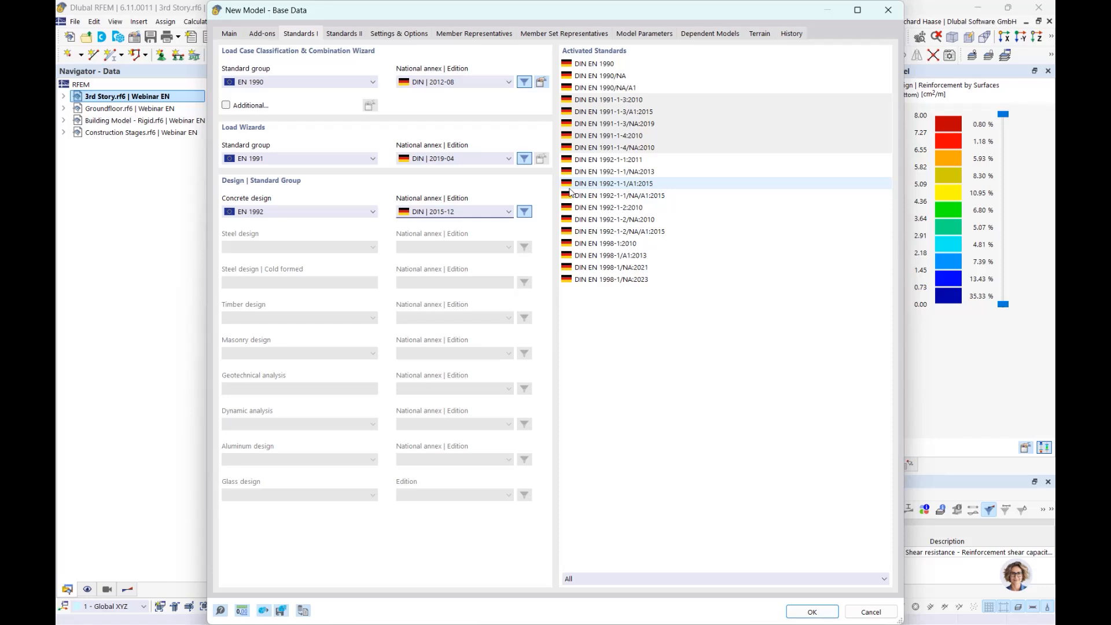
Set the model's location to Leipzig, Saxony, Germany using the location map and create the new model
{"action": "left_click", "coordinate": [646, 34]}
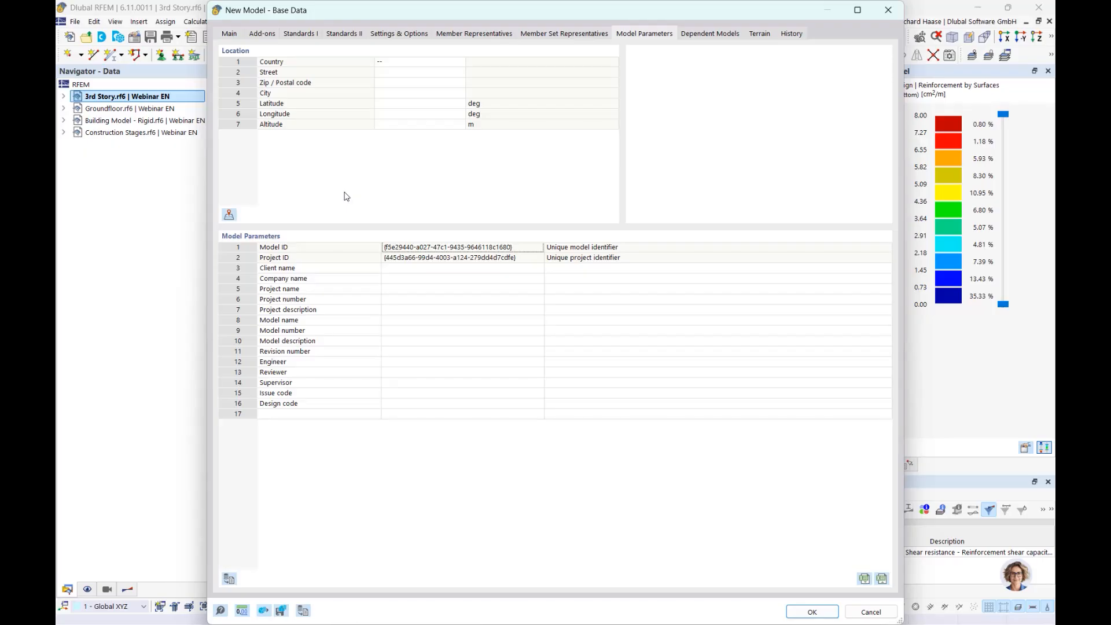
{"action": "left_click", "coordinate": [229, 215]}
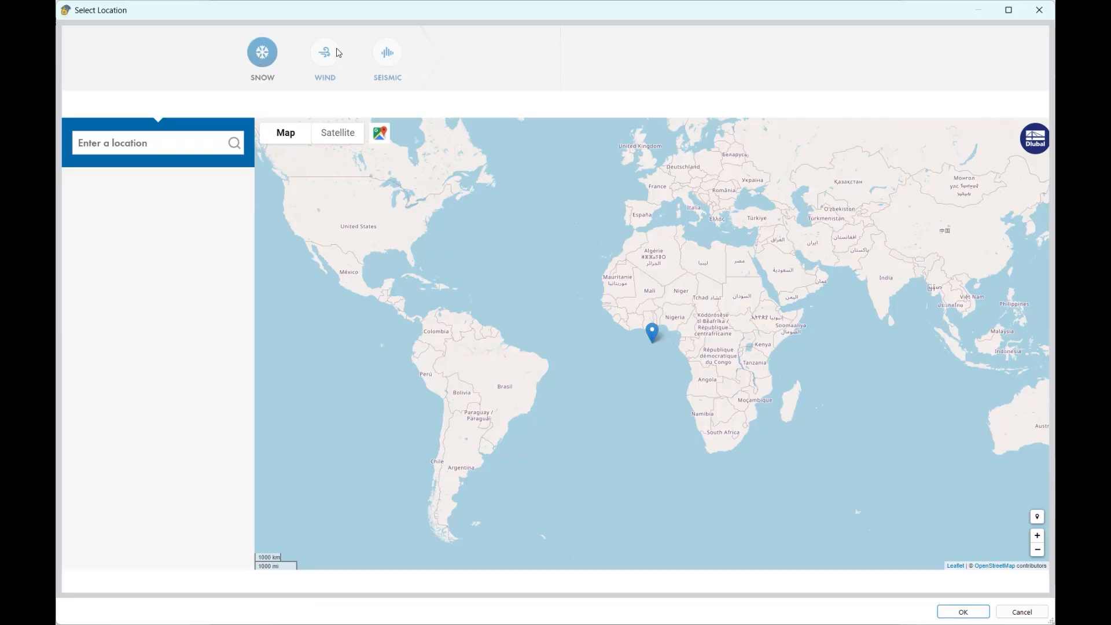
{"action": "left_click", "coordinate": [142, 141]}
{"action": "type", "text": "lei"}
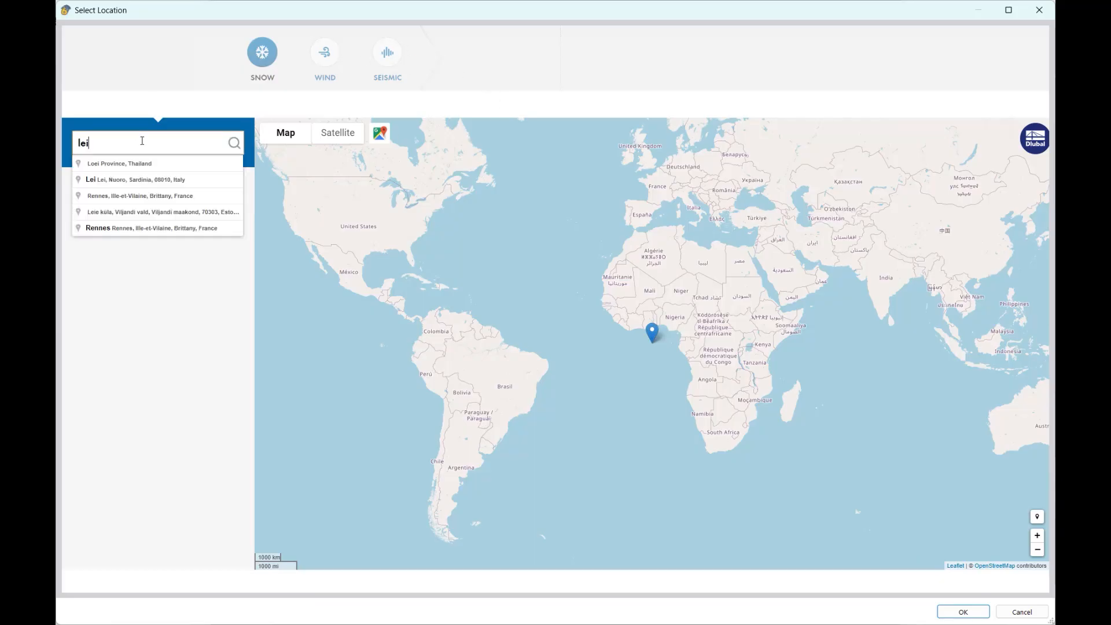
{"action": "type", "text": "pzig"}
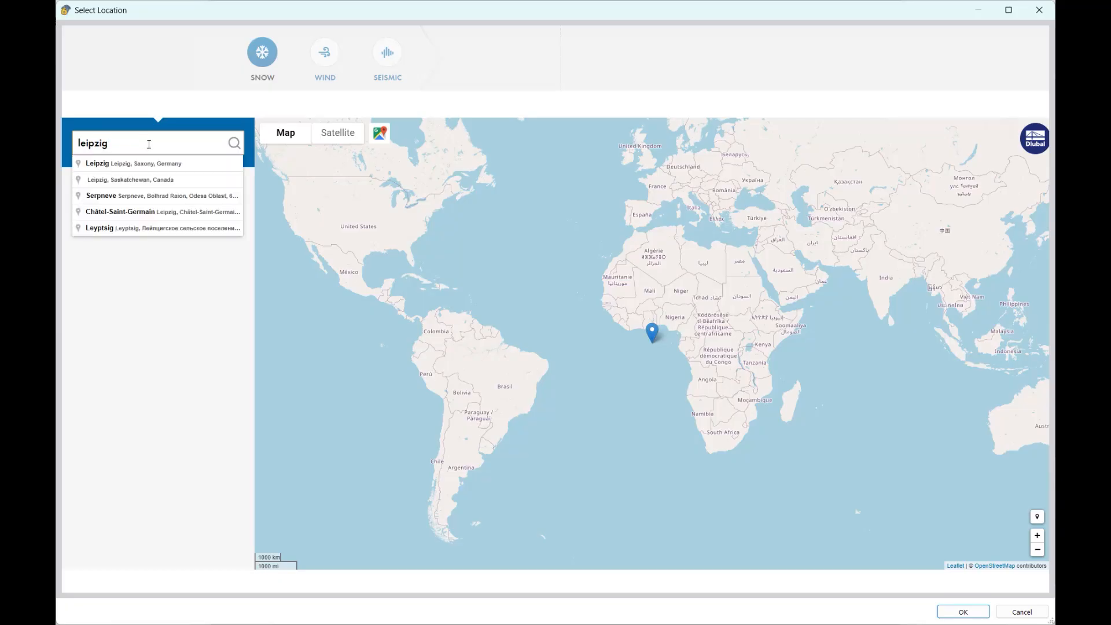
{"action": "left_click", "coordinate": [127, 166]}
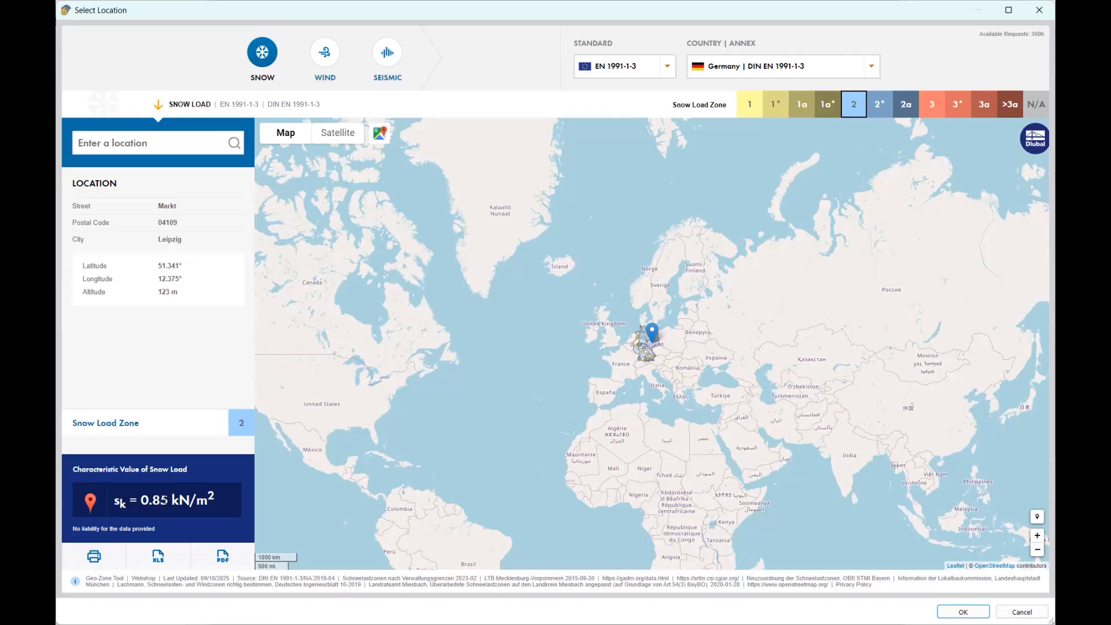
{"action": "left_click", "coordinate": [324, 53]}
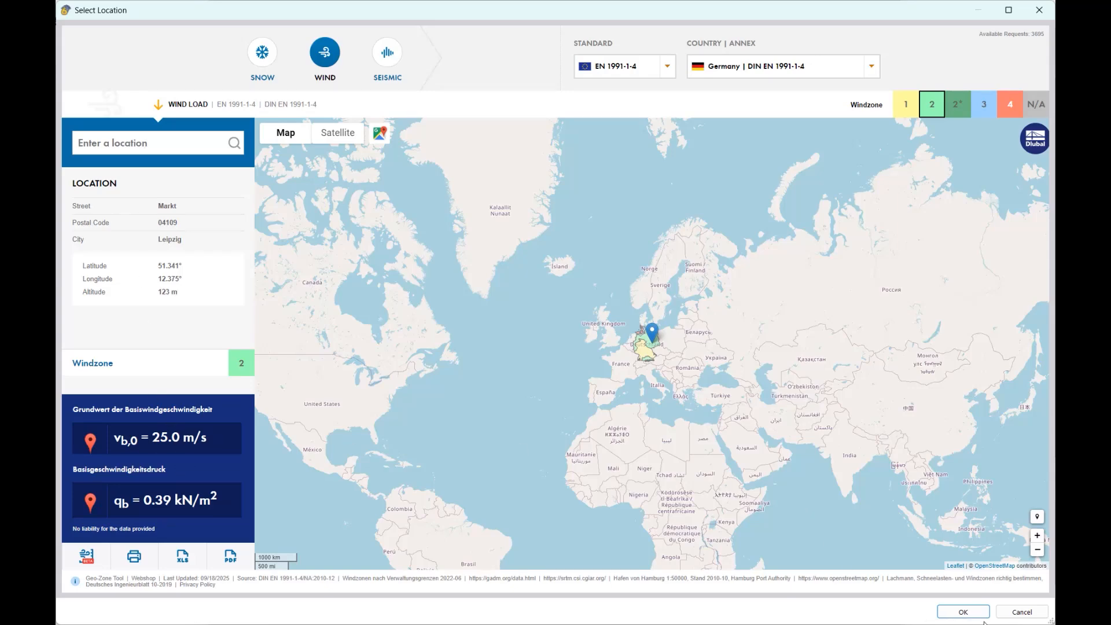
{"action": "left_click", "coordinate": [963, 612]}
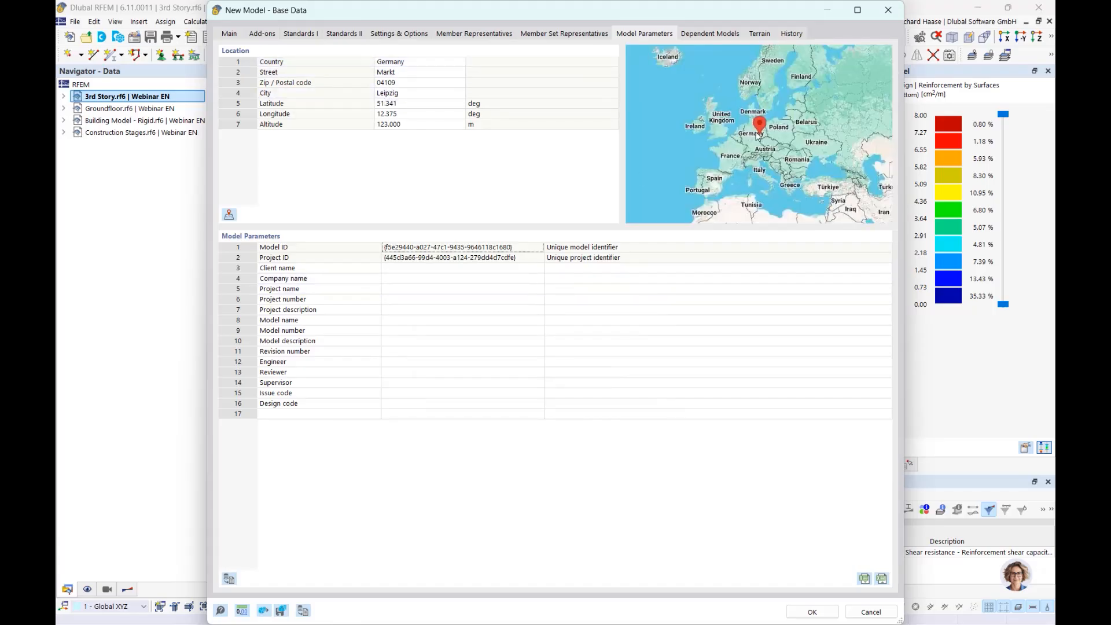
{"action": "left_click", "coordinate": [812, 612]}
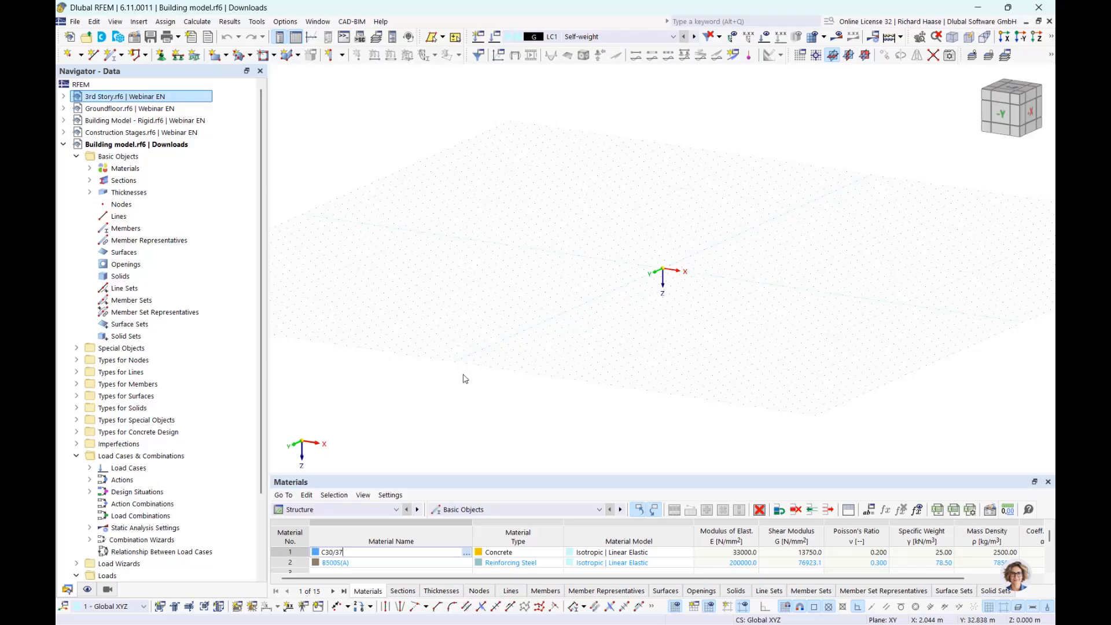
Add a background layer from the floor plan DXF file in the Webinar - GM folder, keeping its original position in the global coordinate system
{"action": "left_click", "coordinate": [89, 170]}
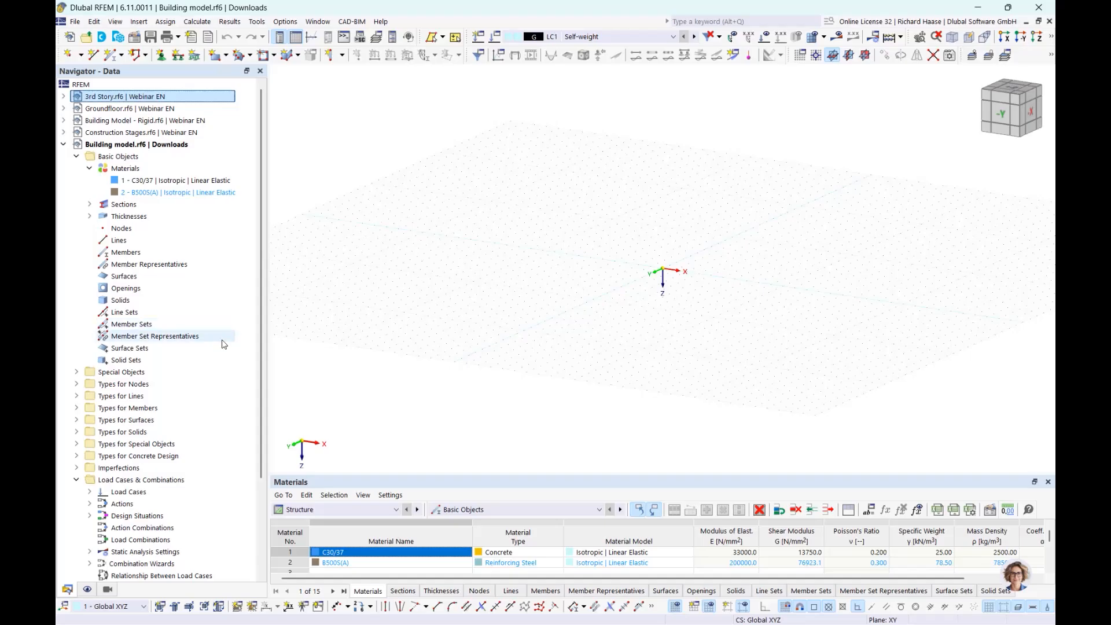
{"action": "scroll", "coordinate": [223, 344], "scroll_direction": "down", "scroll_amount": 5}
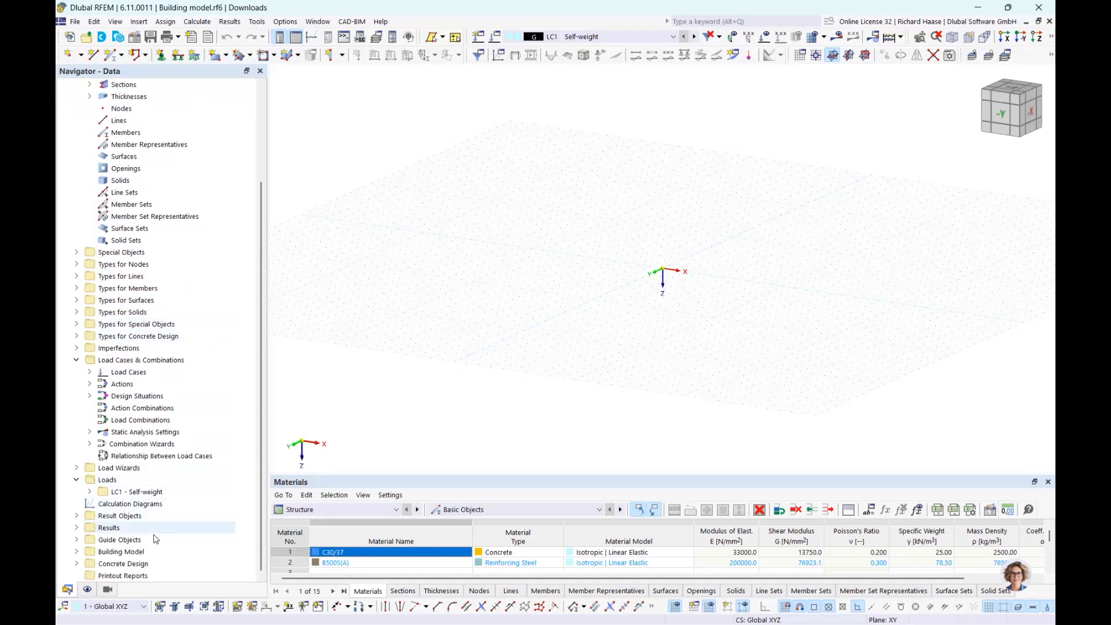
{"action": "left_click", "coordinate": [76, 540]}
{"action": "scroll", "coordinate": [139, 452], "scroll_direction": "down", "scroll_amount": 5}
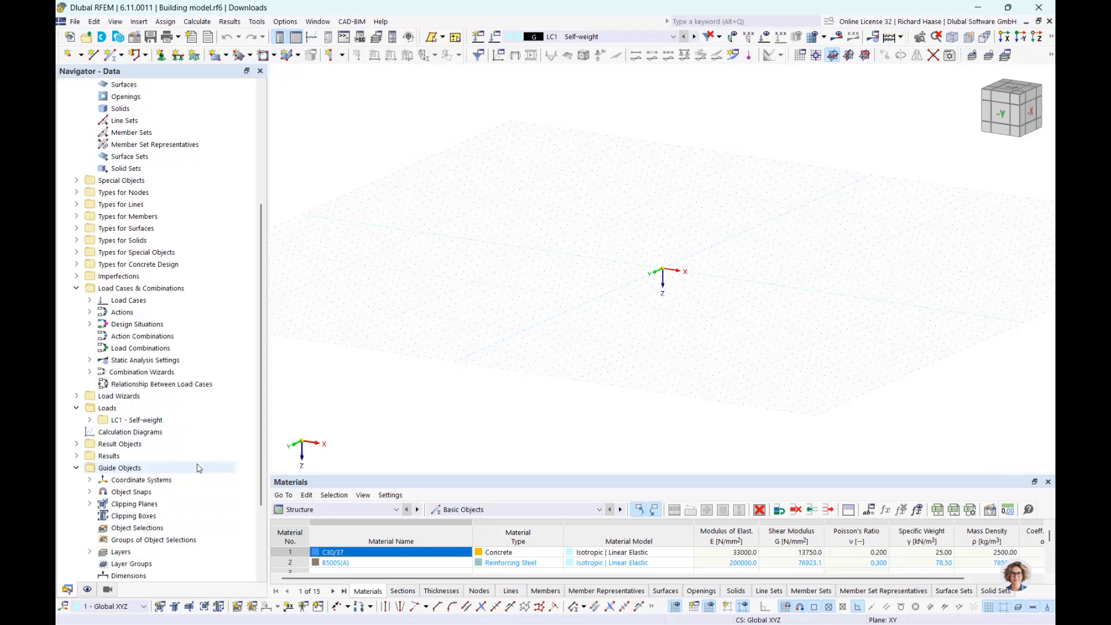
{"action": "scroll", "coordinate": [139, 463], "scroll_direction": "down", "scroll_amount": 1}
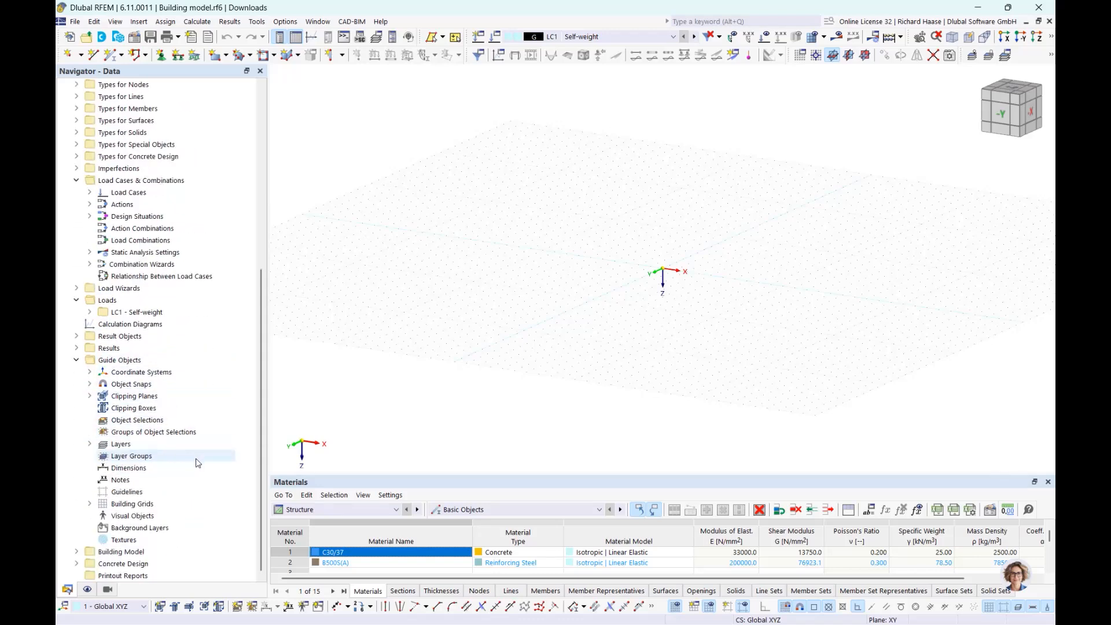
{"action": "double_click", "coordinate": [137, 533]}
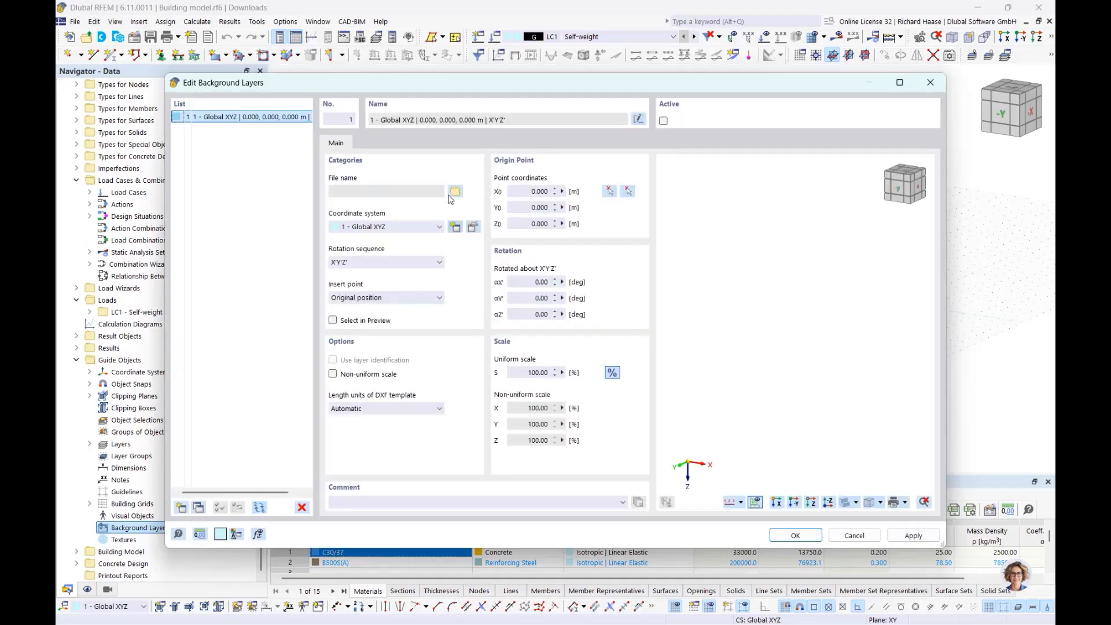
{"action": "left_click", "coordinate": [451, 193]}
{"action": "left_click", "coordinate": [345, 221]}
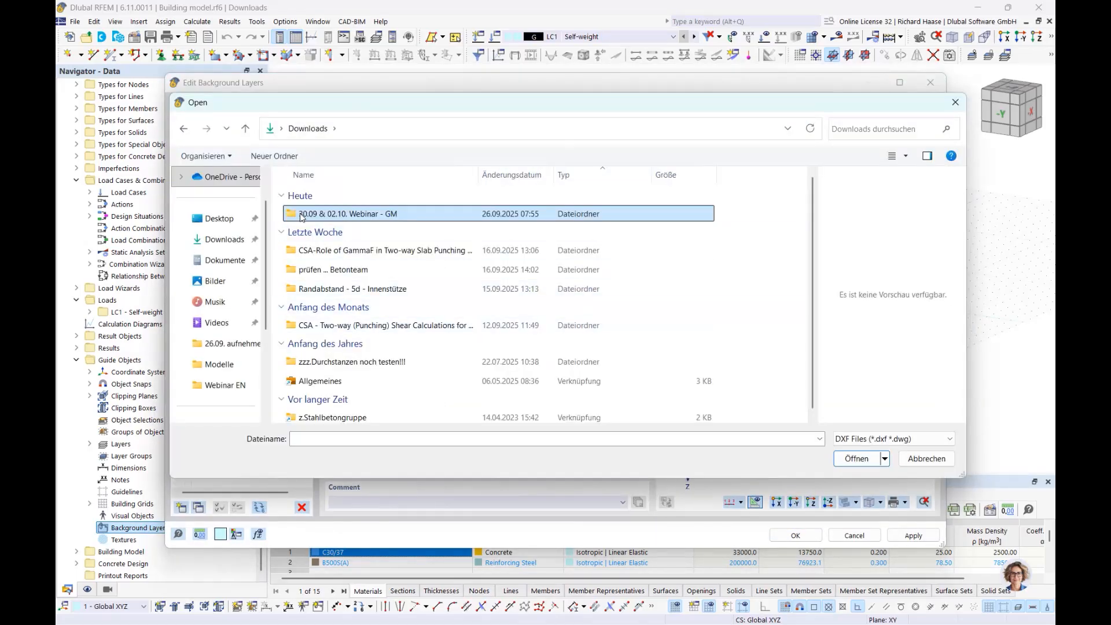
{"action": "double_click", "coordinate": [348, 214]}
{"action": "left_click", "coordinate": [341, 306]}
{"action": "left_click", "coordinate": [867, 458]}
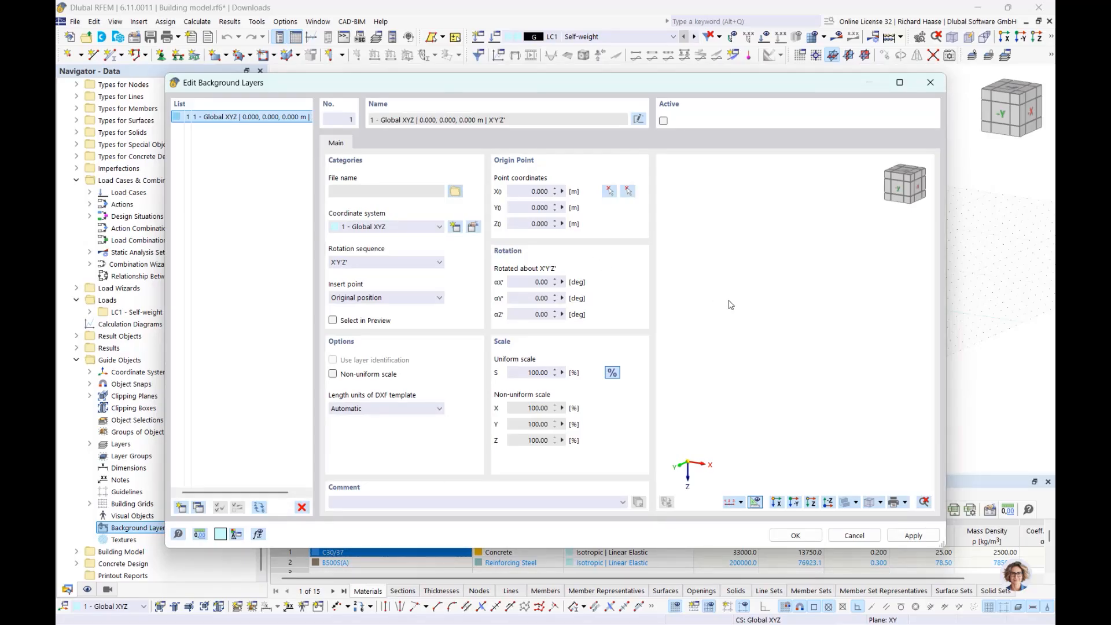
{"action": "left_click", "coordinate": [787, 536]}
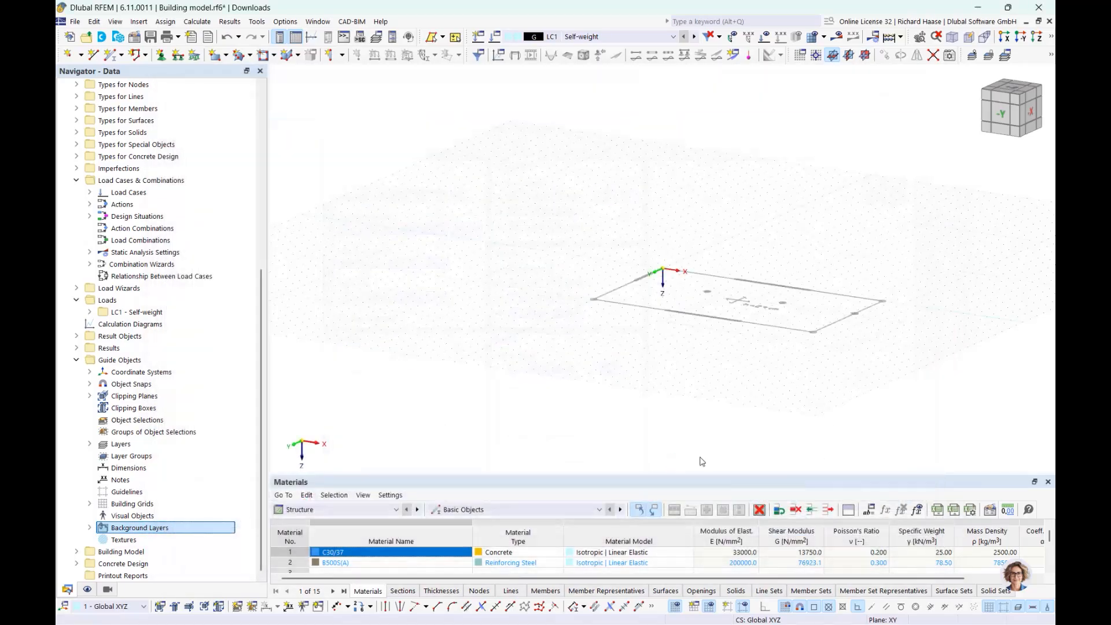
Switch to the plan view and create a new building story with a height ΔZ of 3 m
{"action": "left_click", "coordinate": [1015, 93]}
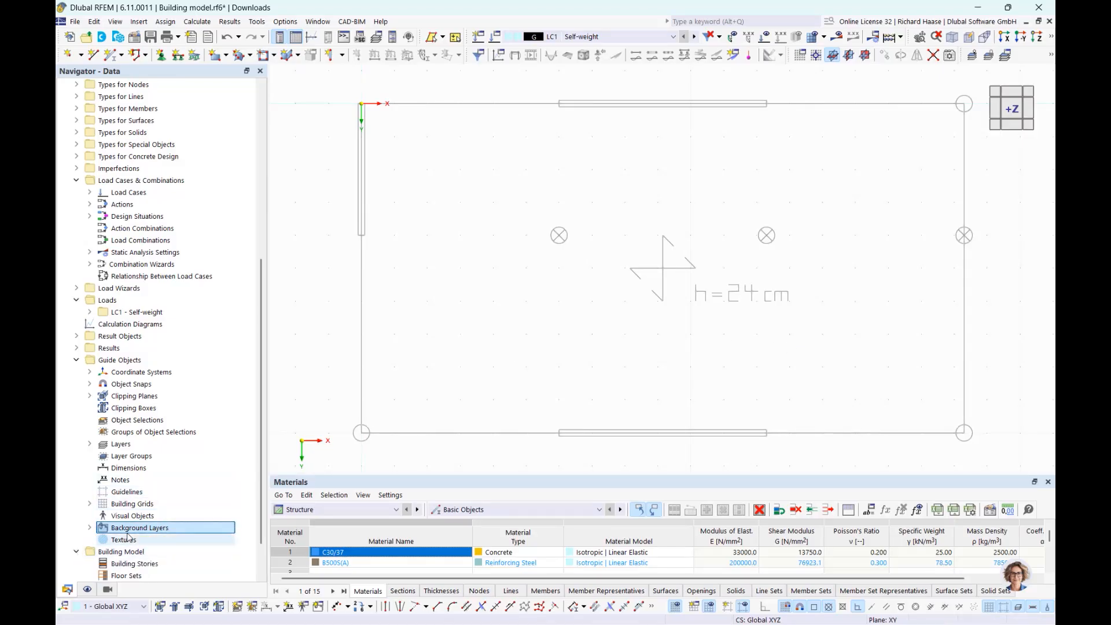
{"action": "left_click", "coordinate": [76, 552]}
{"action": "left_click", "coordinate": [141, 519]}
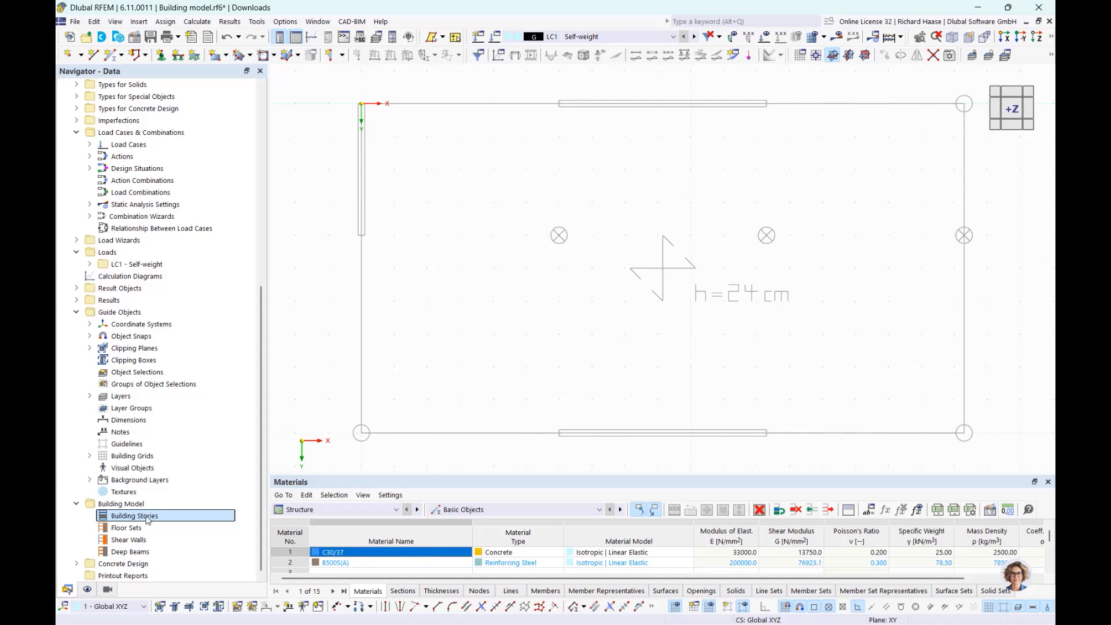
{"action": "right_click", "coordinate": [148, 520]}
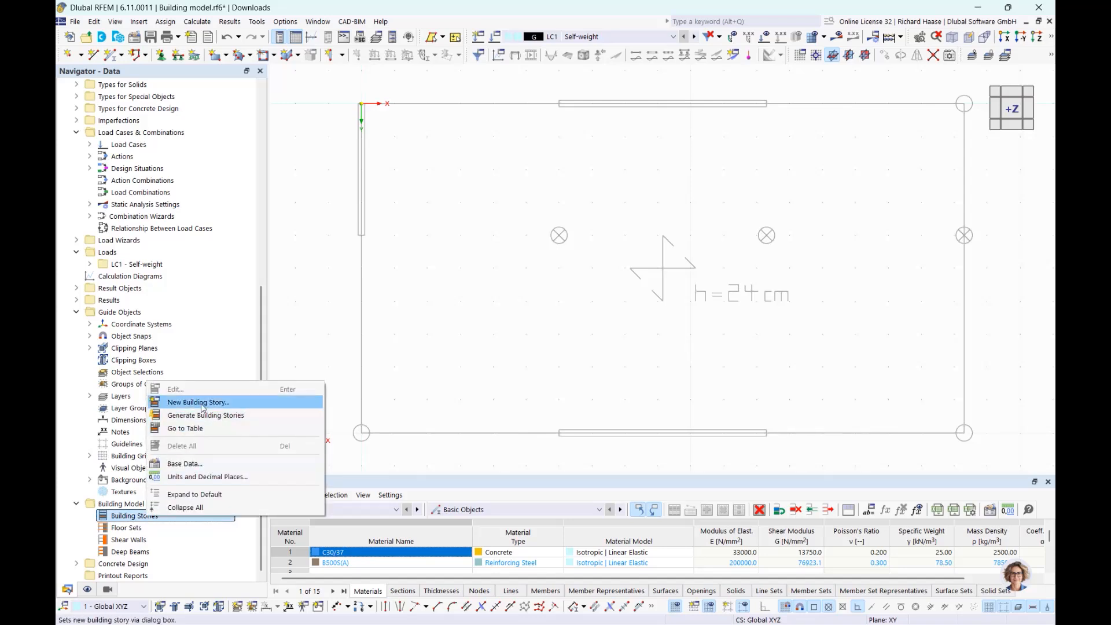
{"action": "left_click", "coordinate": [209, 403]}
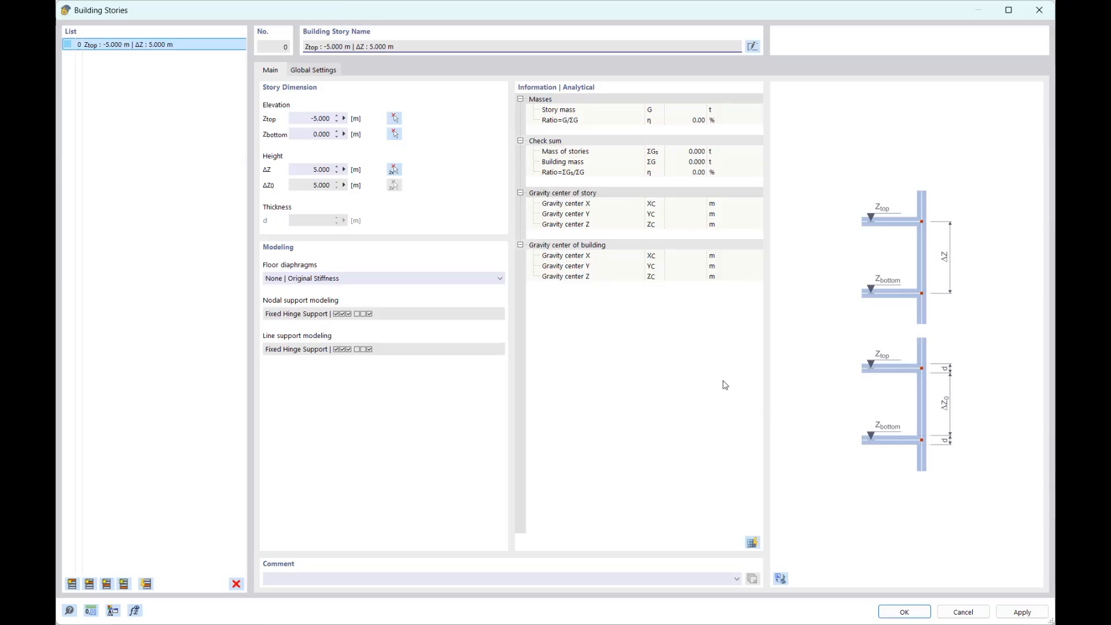
{"action": "left_click", "coordinate": [309, 170]}
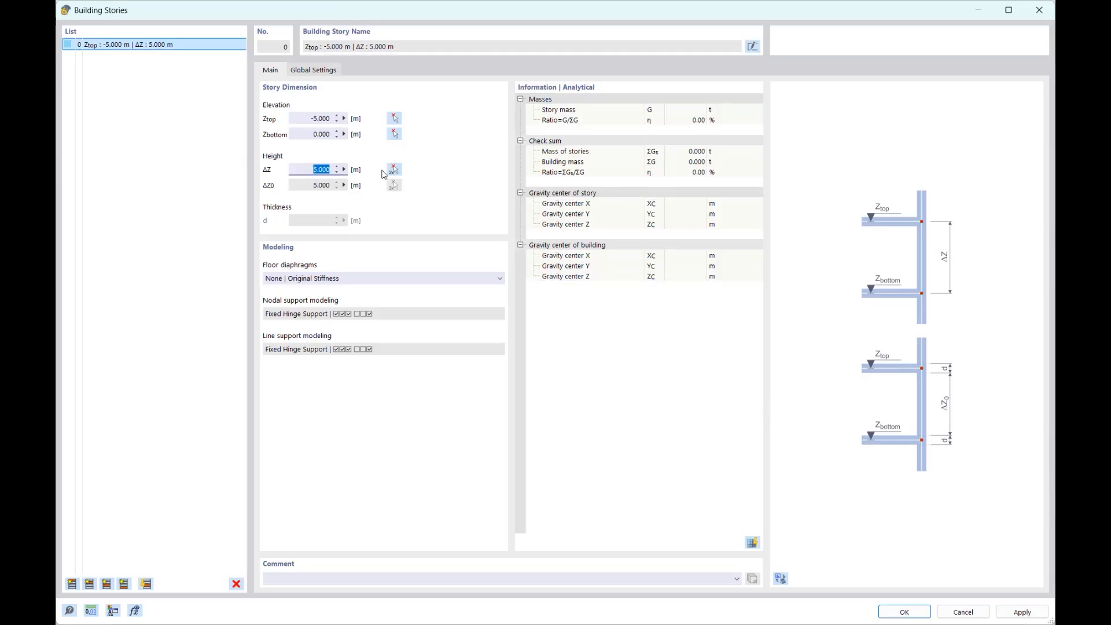
{"action": "type", "text": "3"}
{"action": "left_click", "coordinate": [323, 186]}
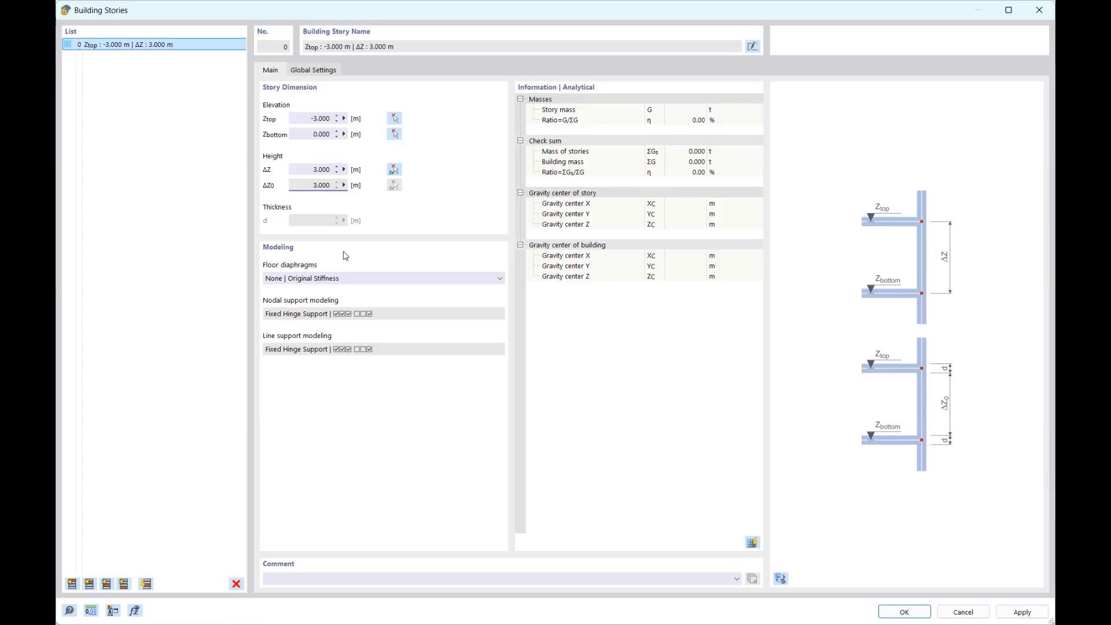
Add three more 3 m high building stories on top of the first one
{"action": "left_click", "coordinate": [72, 584]}
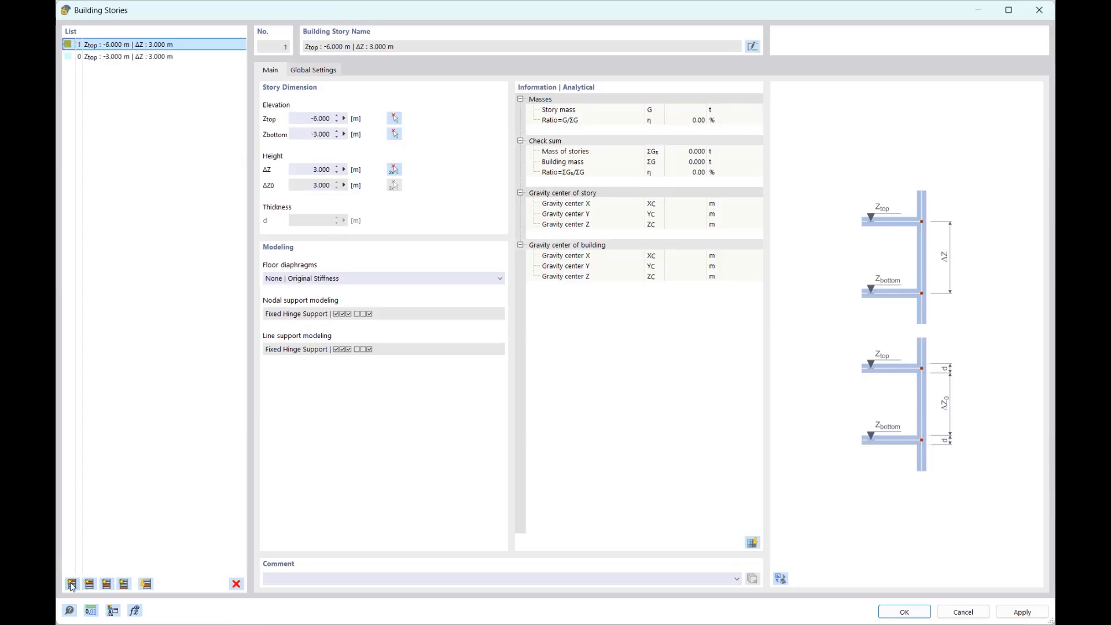
{"action": "left_click", "coordinate": [71, 584]}
{"action": "left_click", "coordinate": [71, 584]}
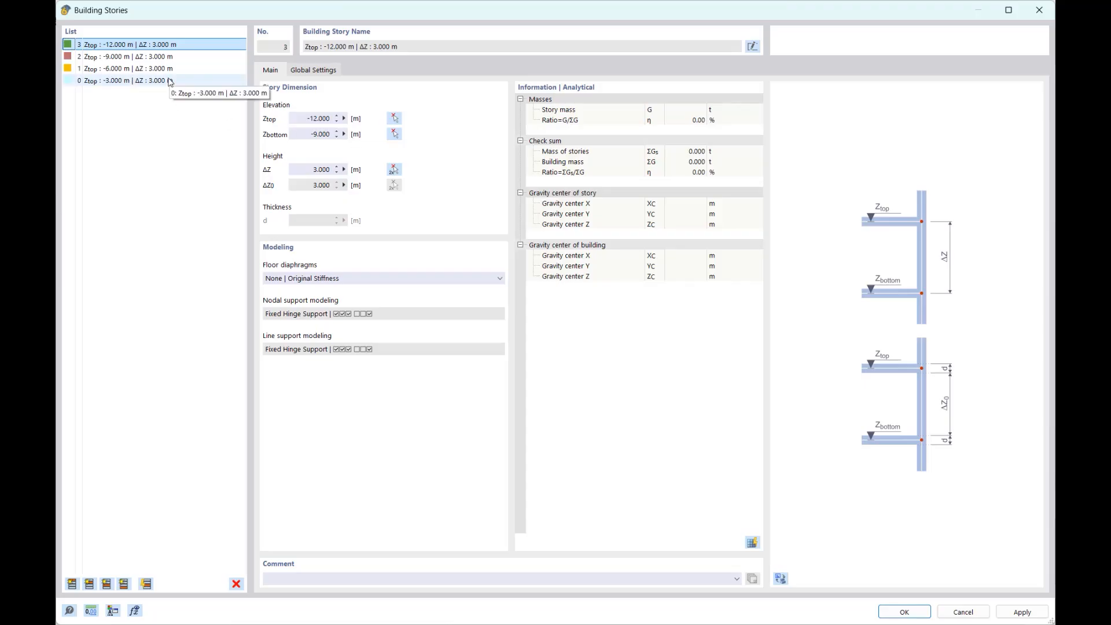
Set the floor diaphragms of all four building stories to Rigid
{"action": "left_click", "coordinate": [170, 81], "text": "shift"}
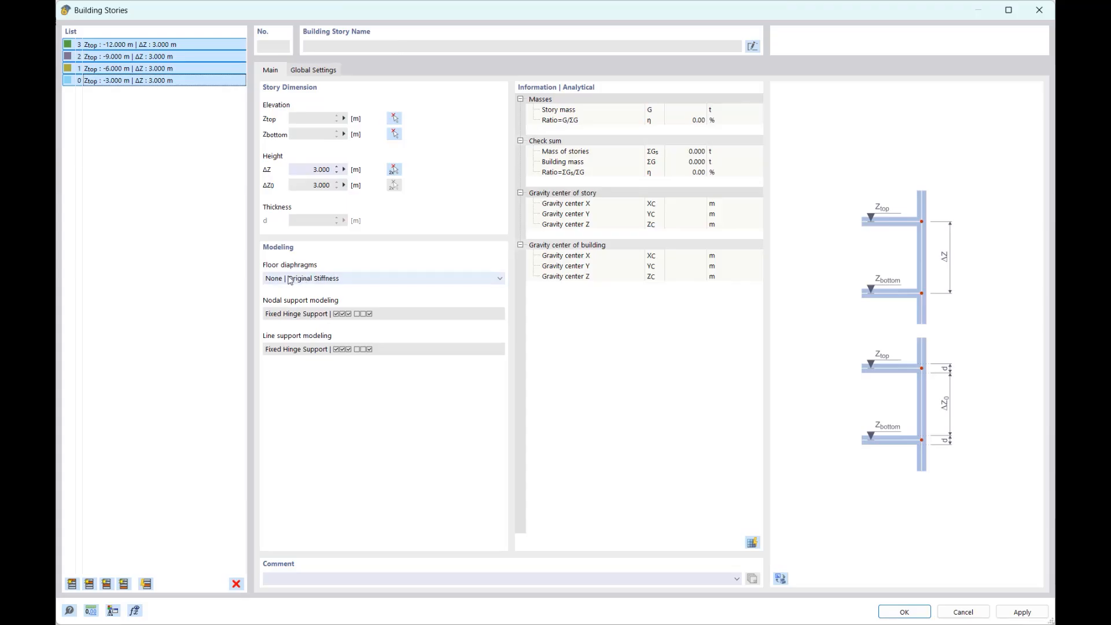
{"action": "left_click", "coordinate": [301, 280]}
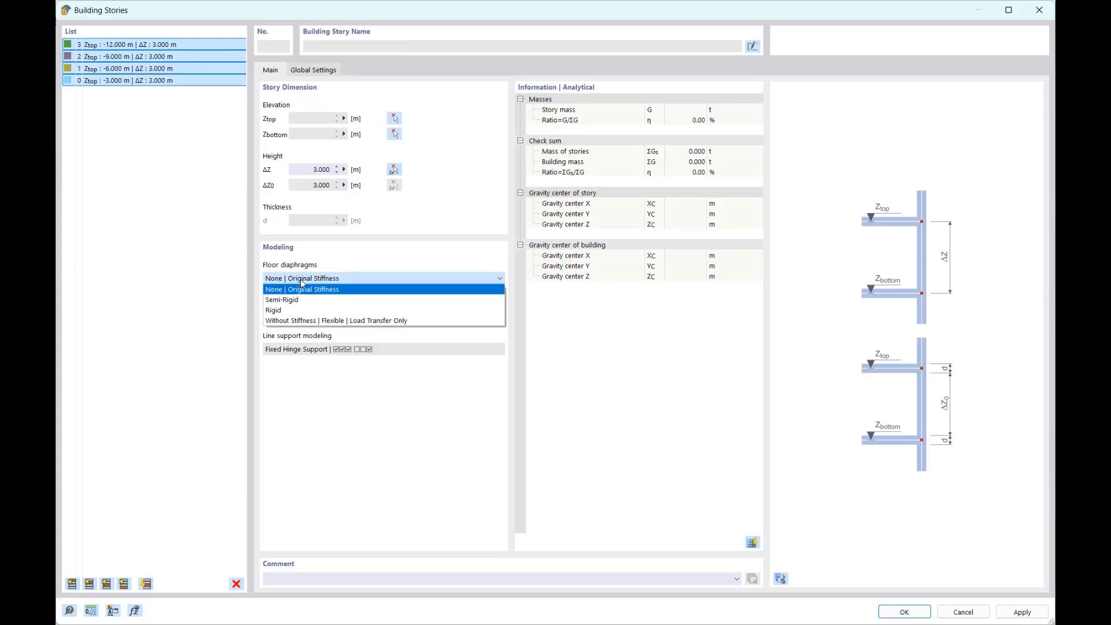
{"action": "left_click", "coordinate": [287, 311]}
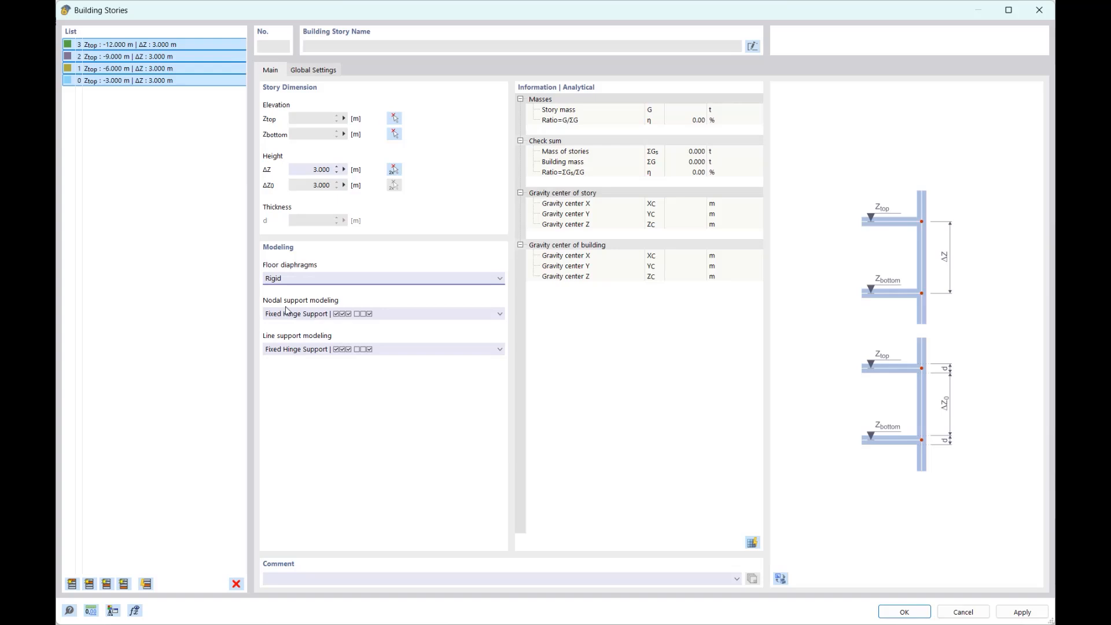
{"action": "left_click", "coordinate": [365, 279]}
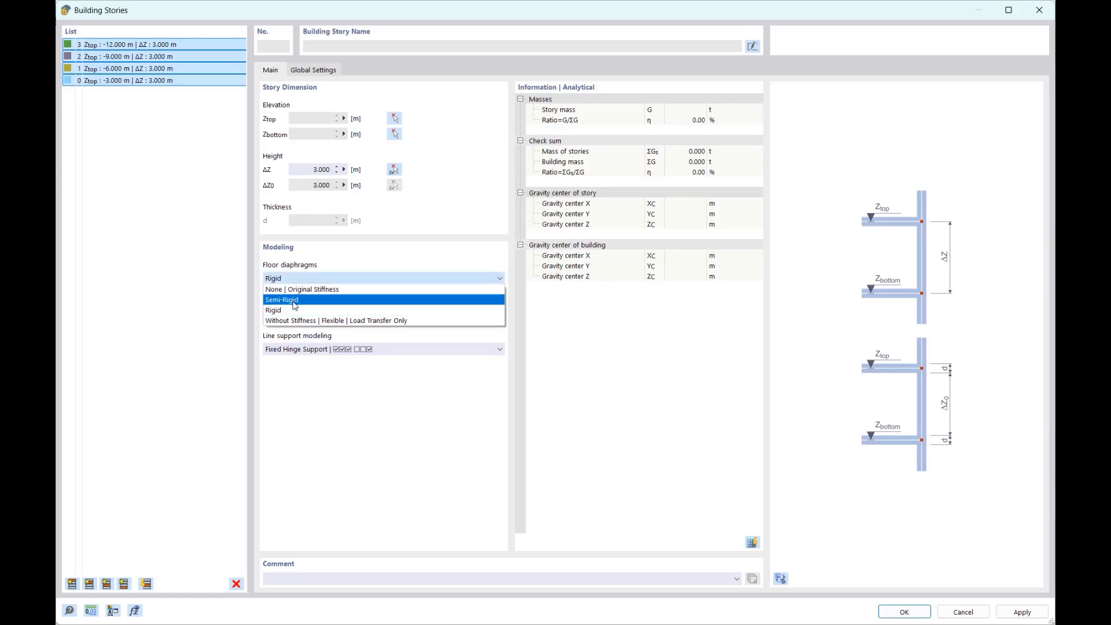
{"action": "left_click", "coordinate": [233, 301]}
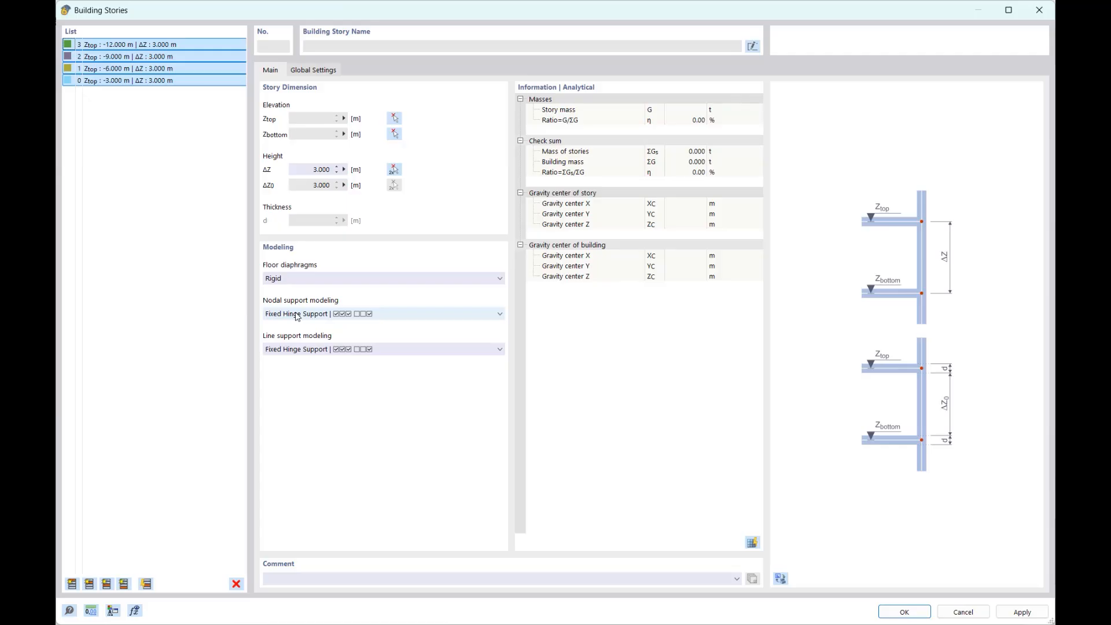
Set building stories 1 to 3 to Elastic Column Hinge-Hinge nodal support modeling and Elastic Wall Hinge-Hinge line support modeling
{"action": "left_click", "coordinate": [349, 315]}
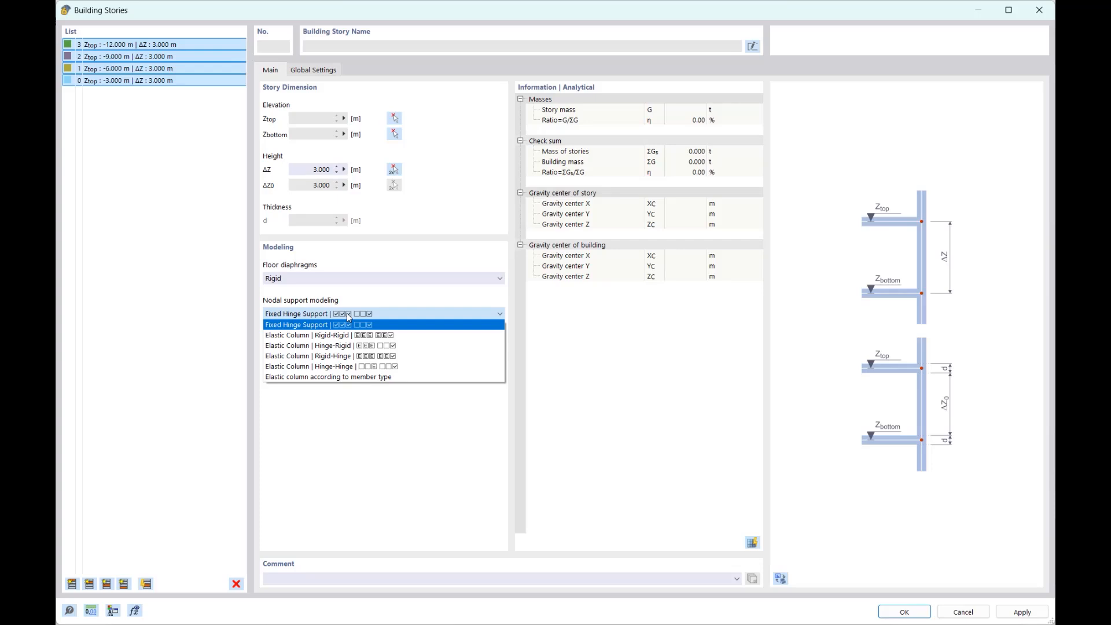
{"action": "left_click", "coordinate": [349, 316]}
{"action": "left_click", "coordinate": [174, 69]}
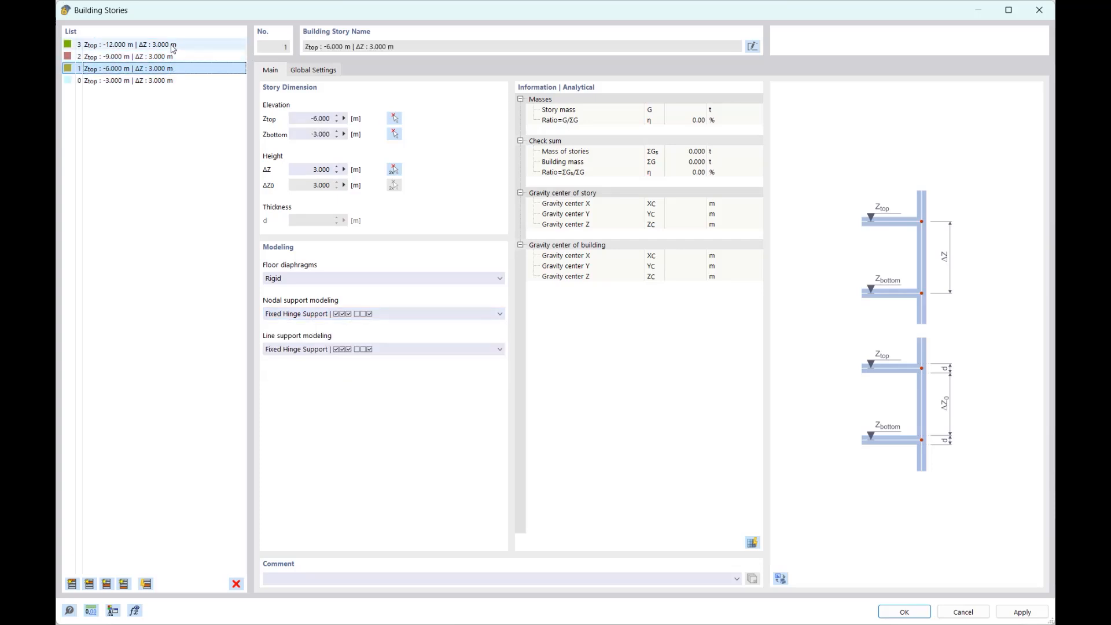
{"action": "left_click", "coordinate": [172, 44], "text": "shift"}
{"action": "left_click", "coordinate": [361, 316]}
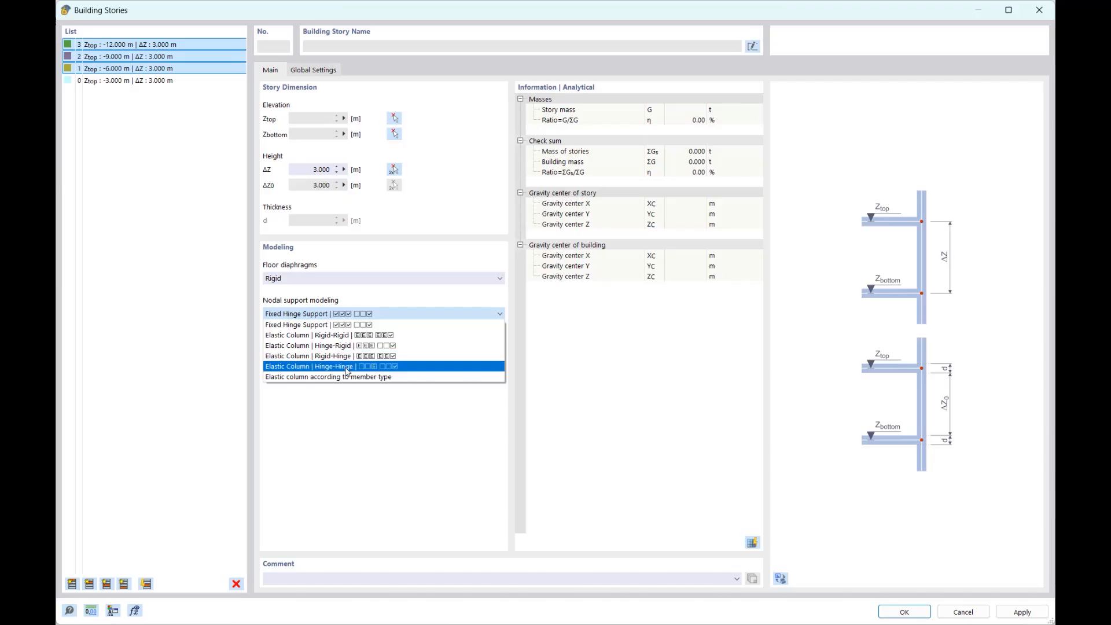
{"action": "left_click", "coordinate": [347, 369]}
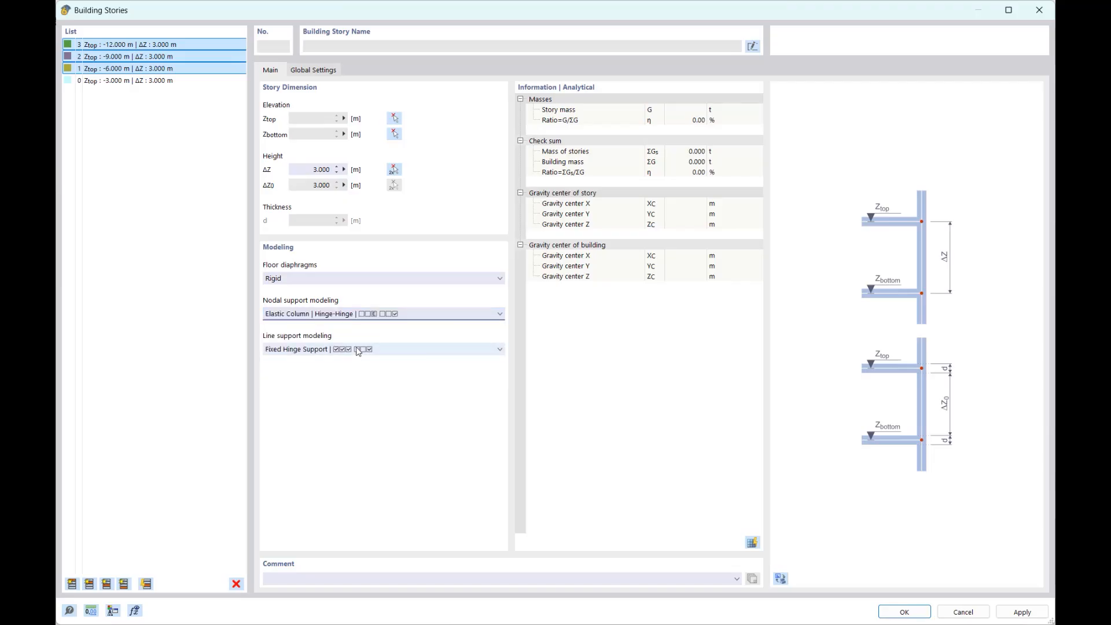
{"action": "left_click", "coordinate": [359, 350]}
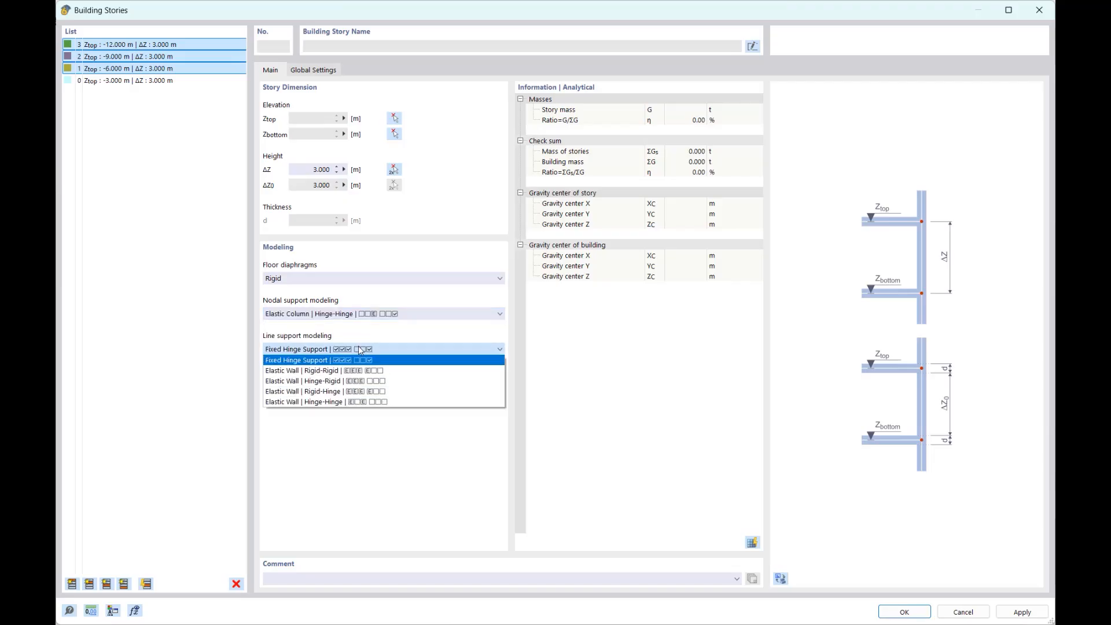
{"action": "left_click", "coordinate": [327, 403]}
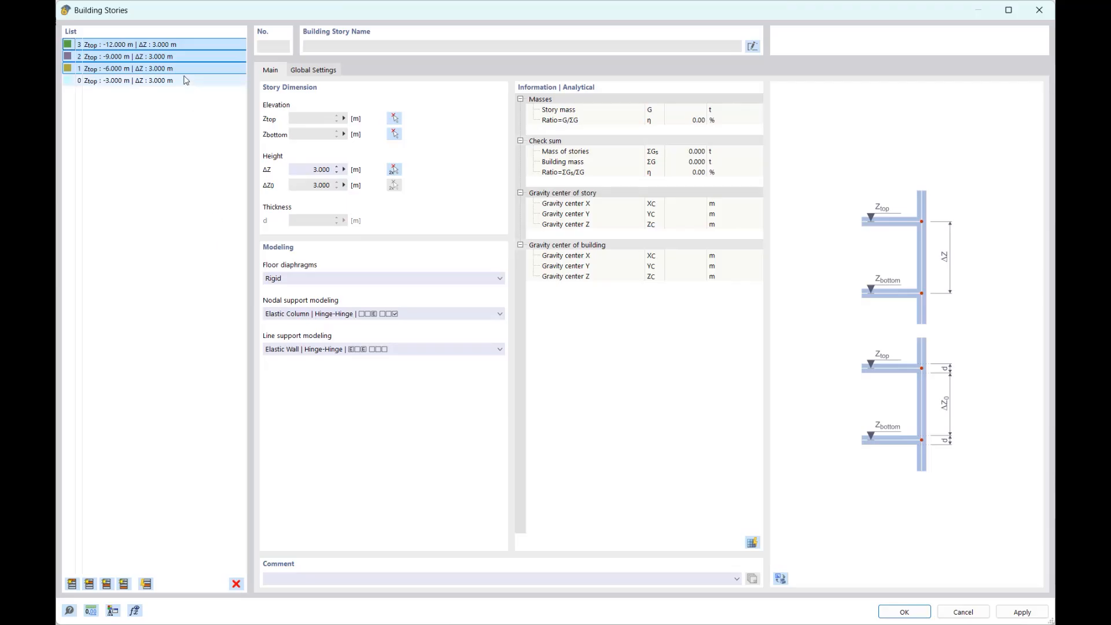
Set story 0 to Elastic Column Rigid-Hinge nodal supports and Elastic Wall Rigid-Hinge line supports, and accept the building stories
{"action": "left_click", "coordinate": [186, 80]}
{"action": "left_click", "coordinate": [327, 315]}
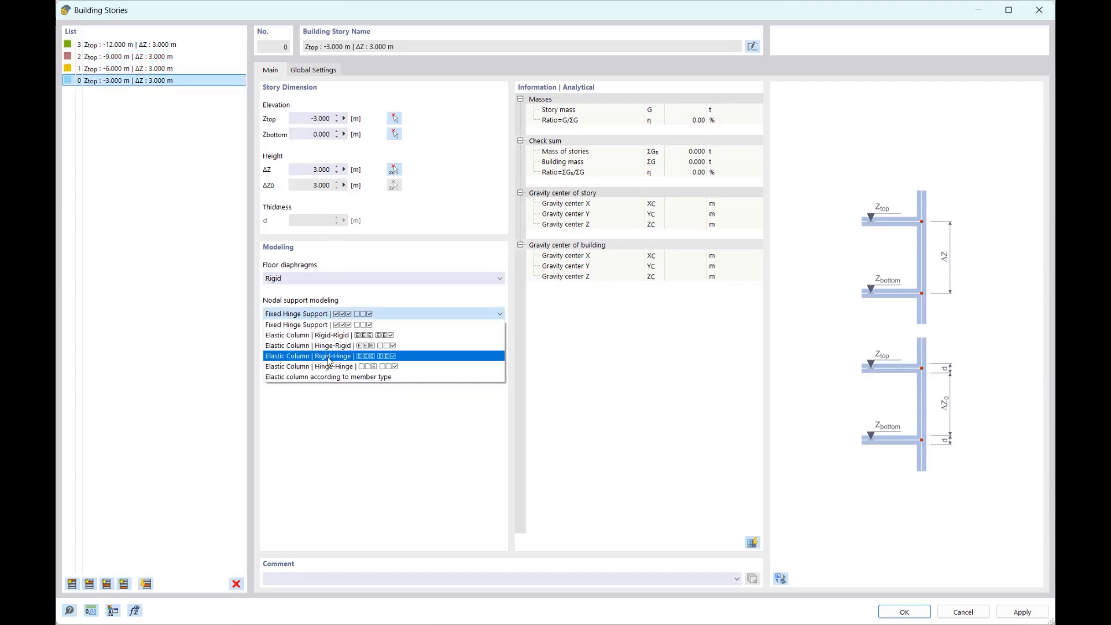
{"action": "left_click", "coordinate": [319, 360]}
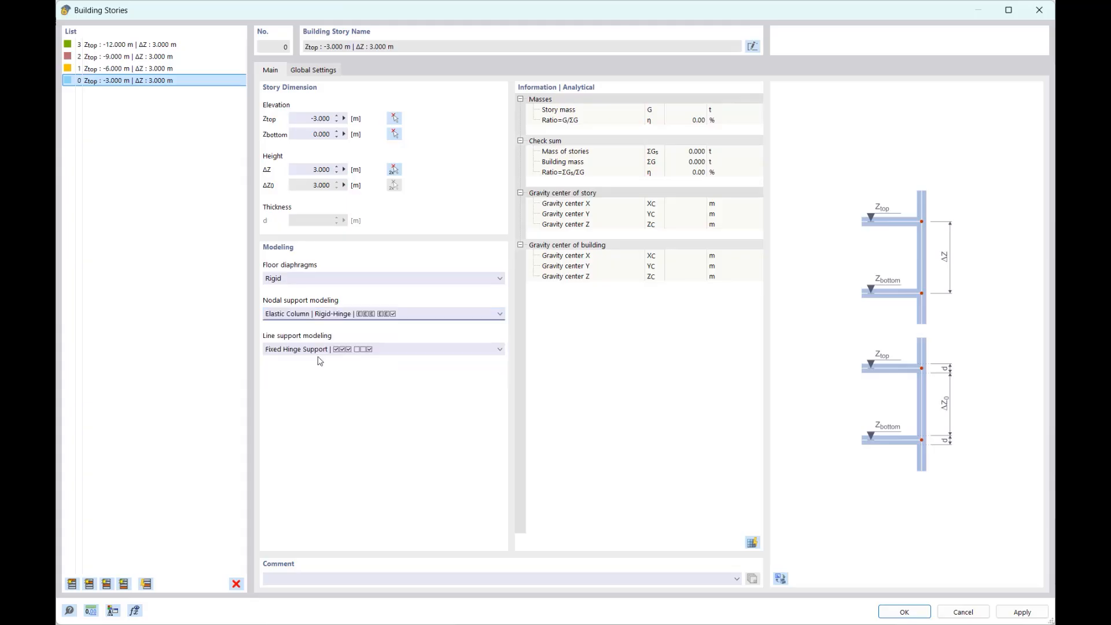
{"action": "left_click", "coordinate": [349, 350]}
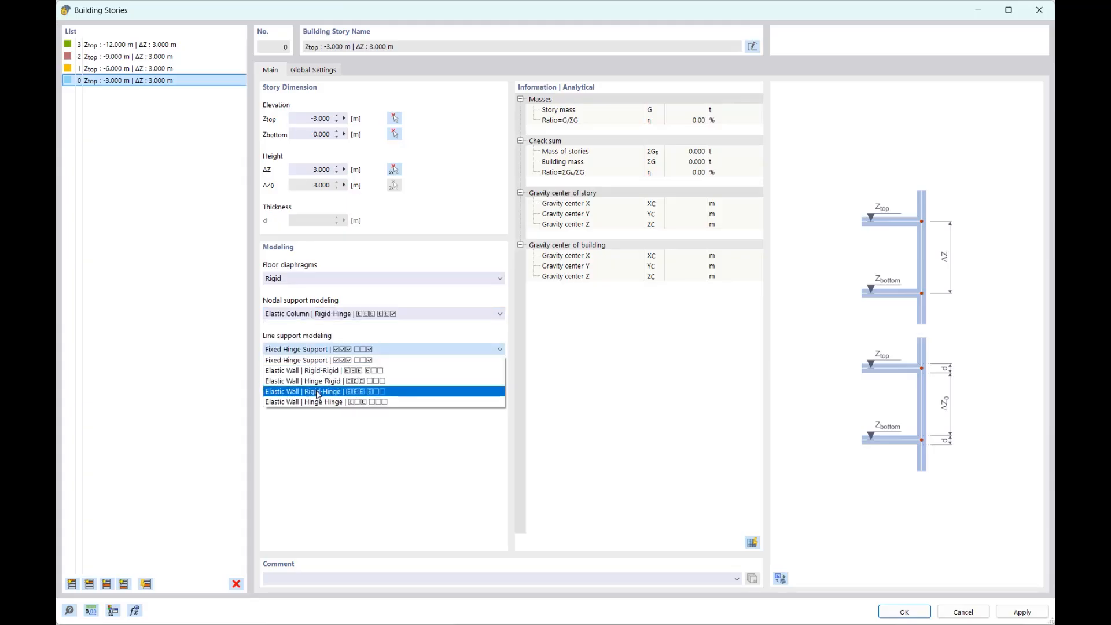
{"action": "left_click", "coordinate": [317, 392]}
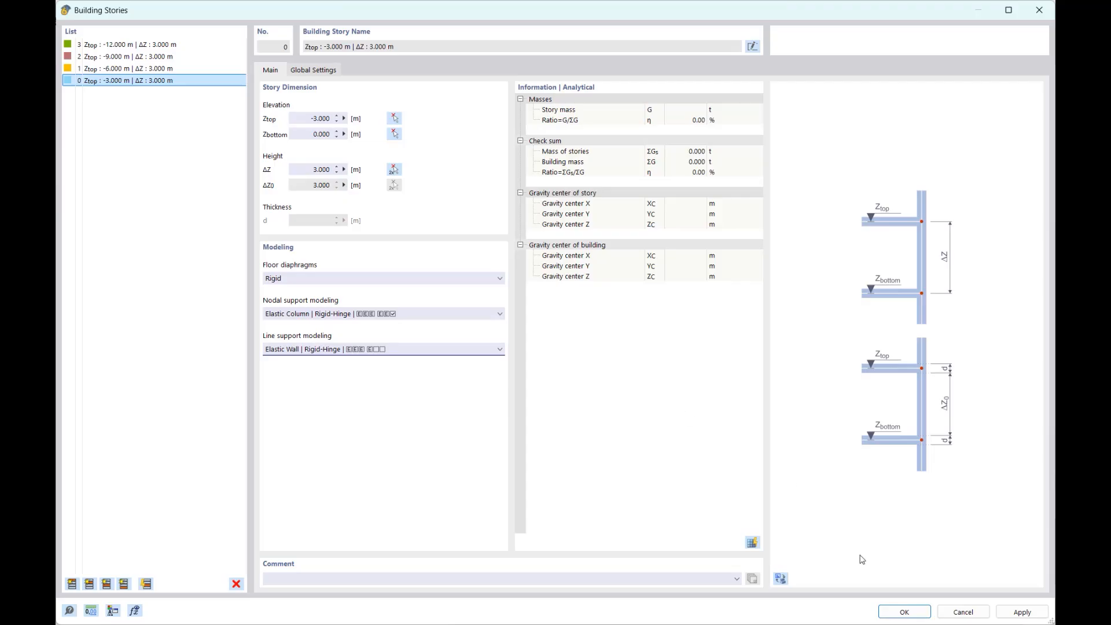
{"action": "left_click", "coordinate": [907, 611]}
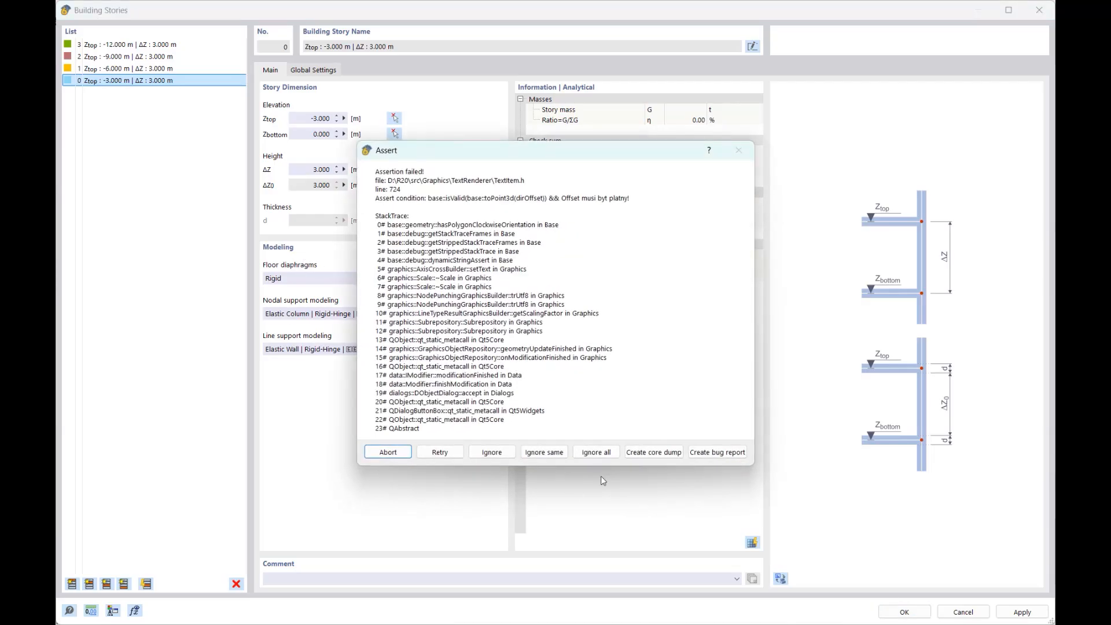
{"action": "left_click", "coordinate": [600, 452]}
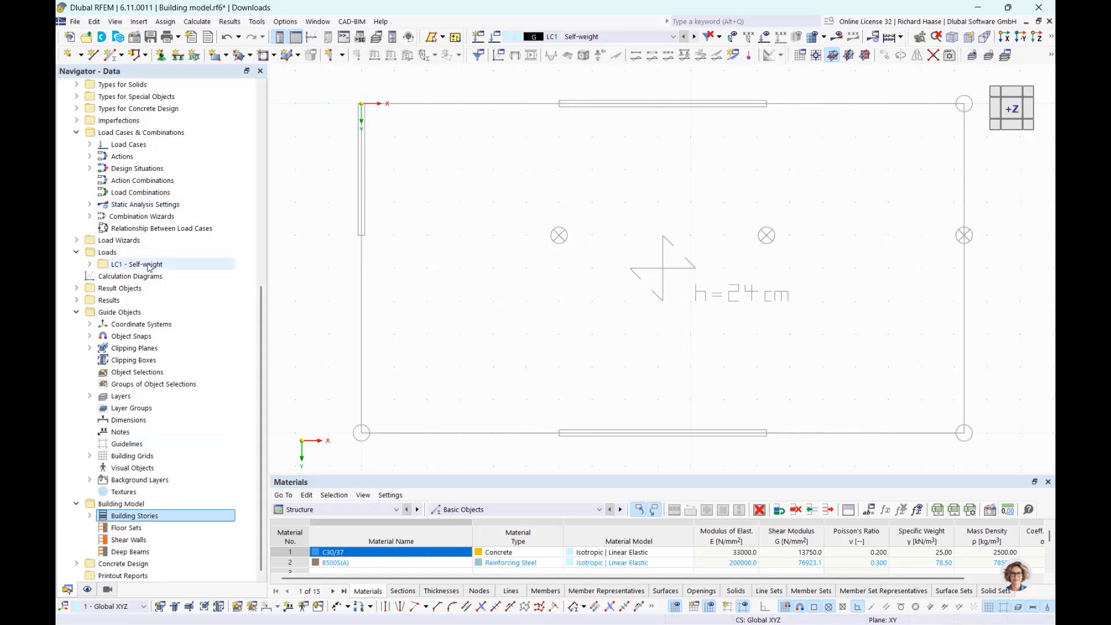
Delete both predefined sections, CIRCLE_M1 500 and R_M1 200/400, from the model
{"action": "scroll", "coordinate": [149, 266], "scroll_direction": "up", "scroll_amount": 6}
{"action": "scroll", "coordinate": [149, 266], "scroll_direction": "up", "scroll_amount": 4}
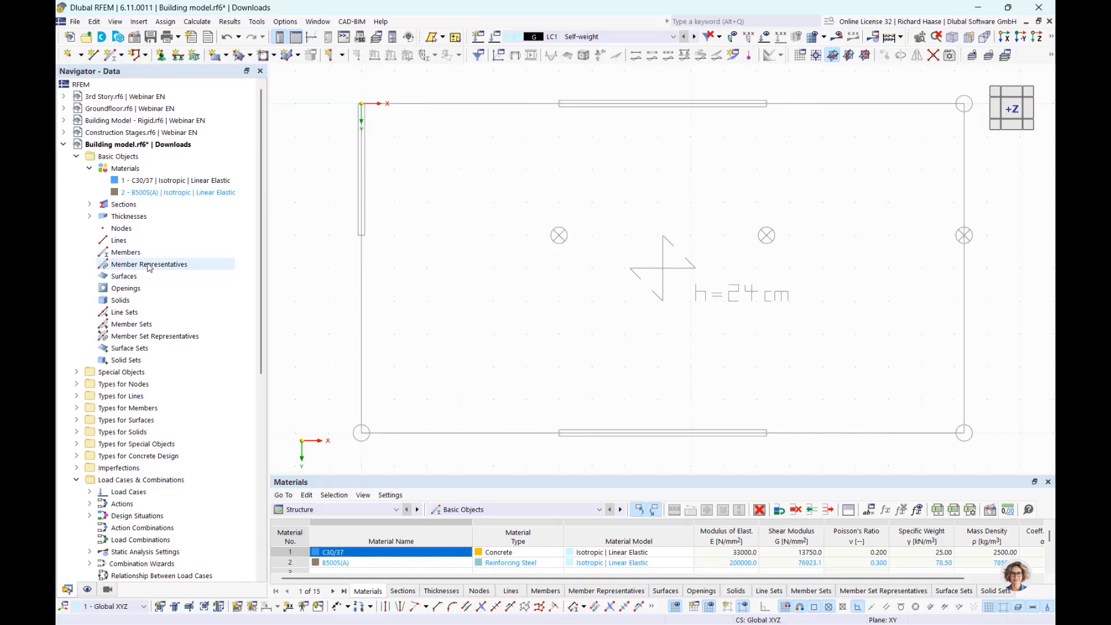
{"action": "double_click", "coordinate": [124, 205]}
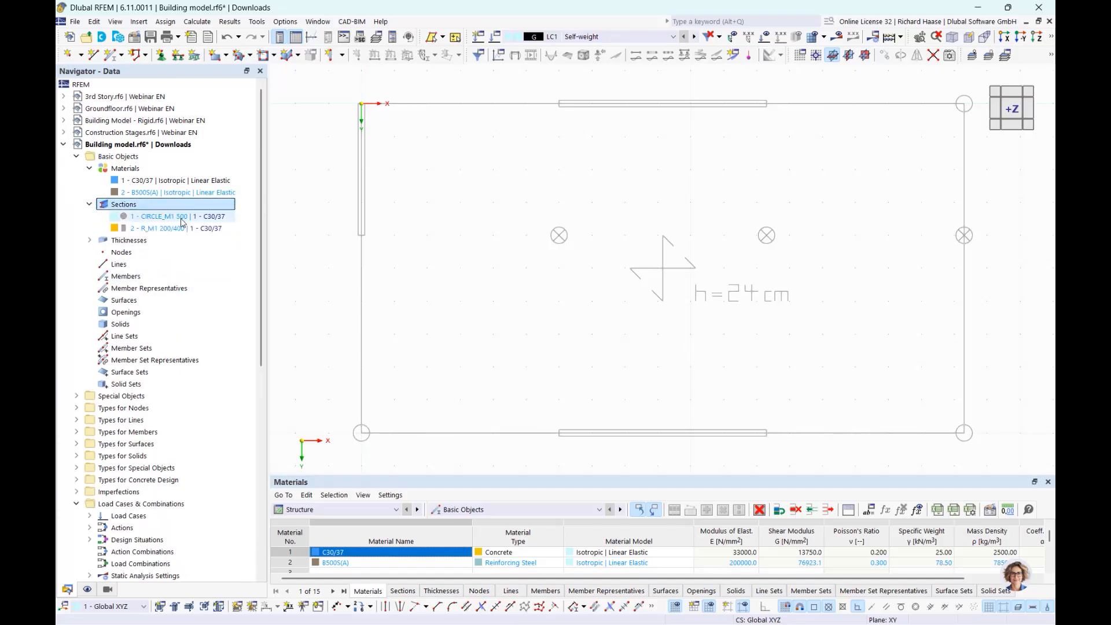
{"action": "left_click", "coordinate": [180, 219]}
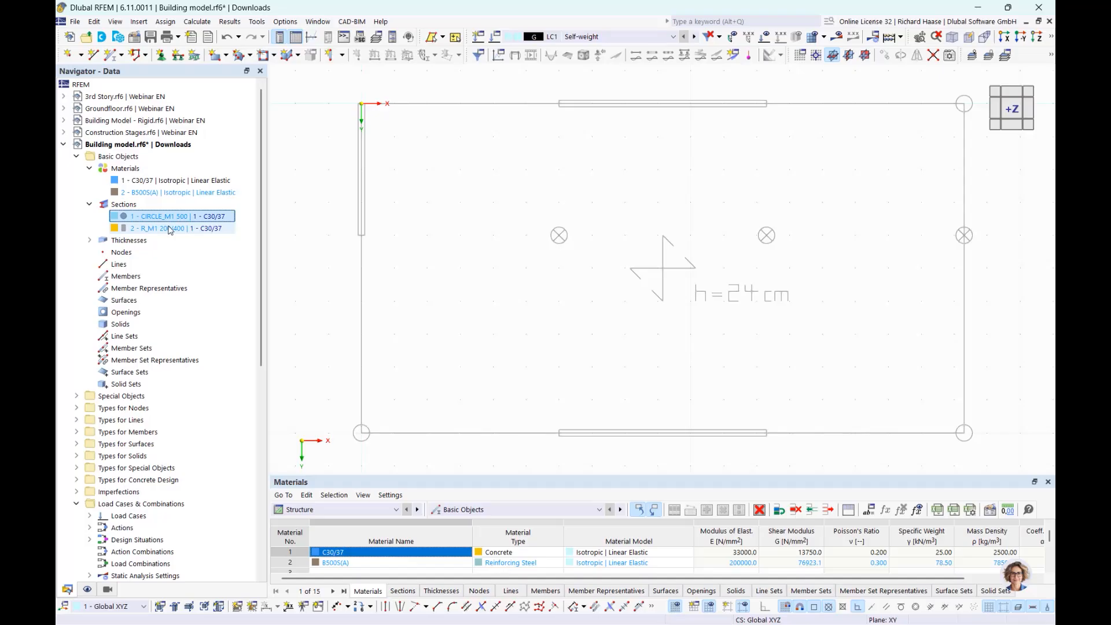
{"action": "left_click", "coordinate": [169, 229], "text": "shift"}
{"action": "key", "text": "Delete"}
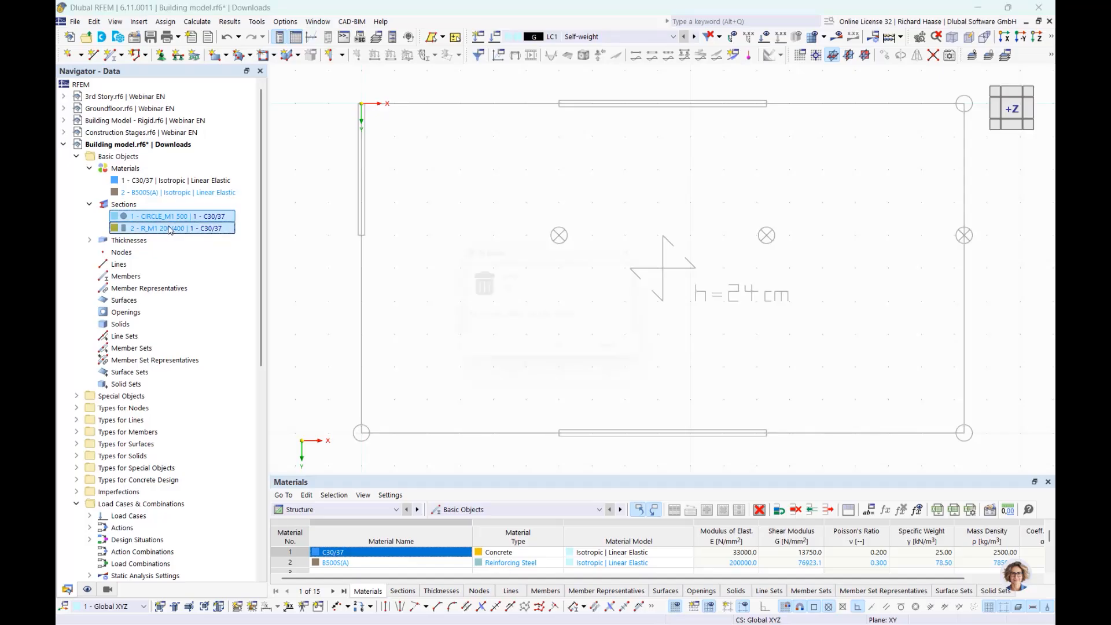
{"action": "key", "text": "Return"}
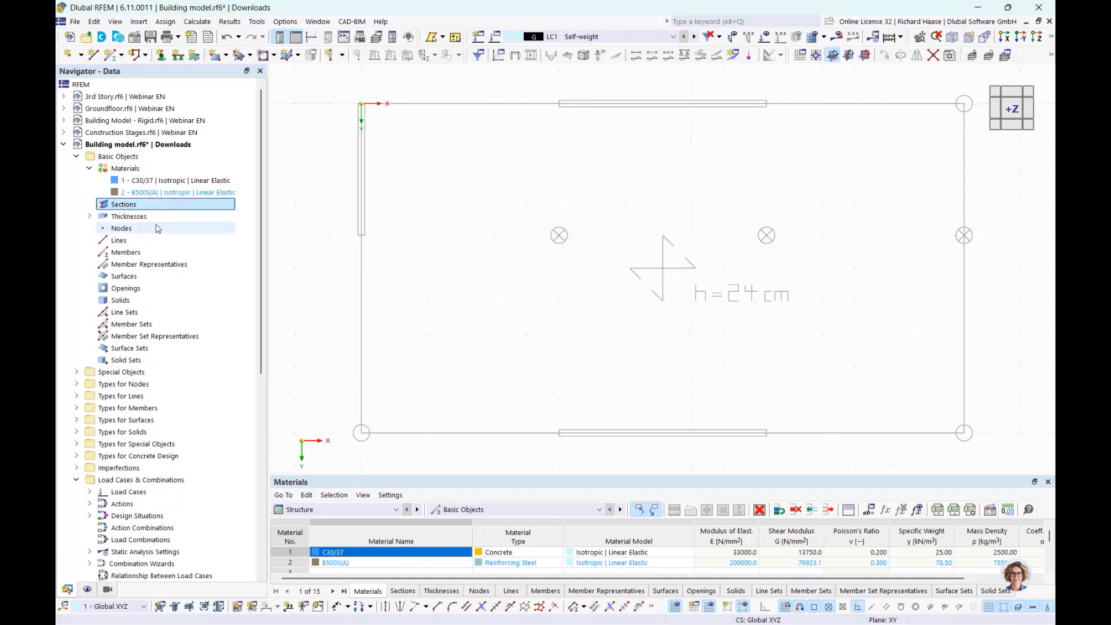
Delete both predefined uniform thicknesses, 200 mm and 240 mm, from the model
{"action": "left_click", "coordinate": [89, 216]}
{"action": "left_click", "coordinate": [130, 228]}
{"action": "left_click", "coordinate": [131, 240], "text": "shift"}
{"action": "key", "text": "Delete"}
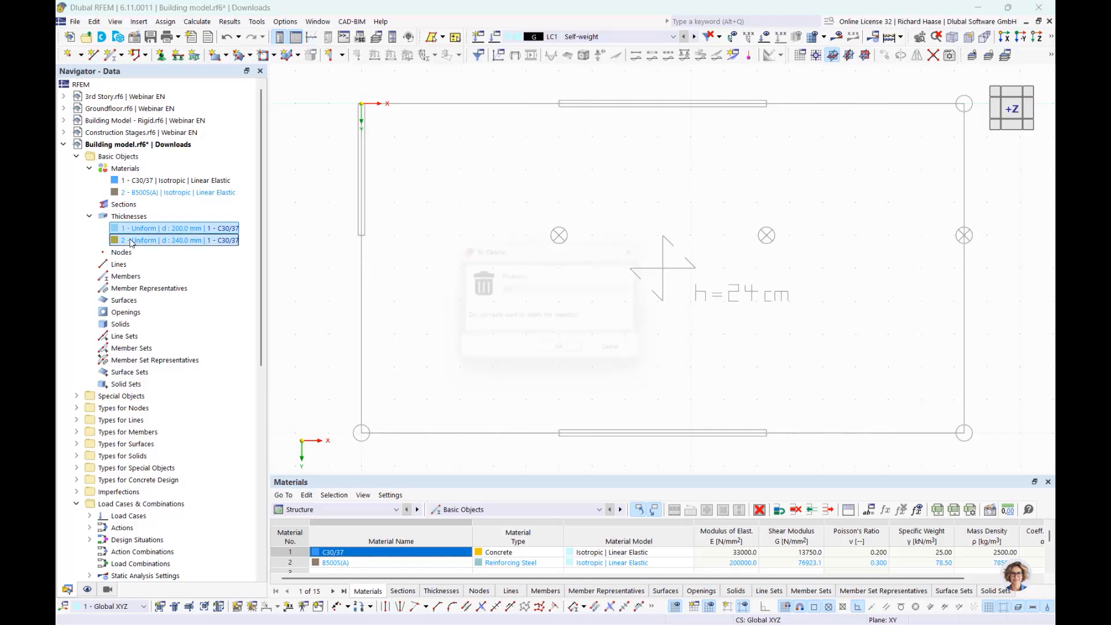
{"action": "key", "text": "Return"}
Create a new Parametric - Massive I section of C30/37 with a solid circle shape and open its geometry parameters
{"action": "left_click", "coordinate": [153, 206]}
{"action": "right_click", "coordinate": [153, 206]}
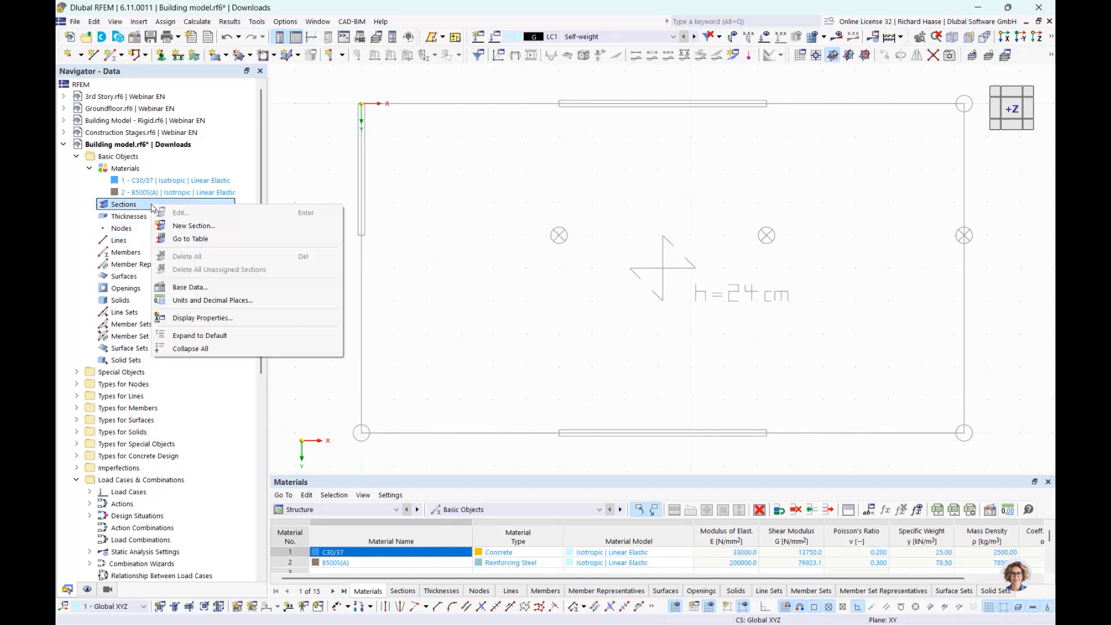
{"action": "left_click", "coordinate": [192, 226]}
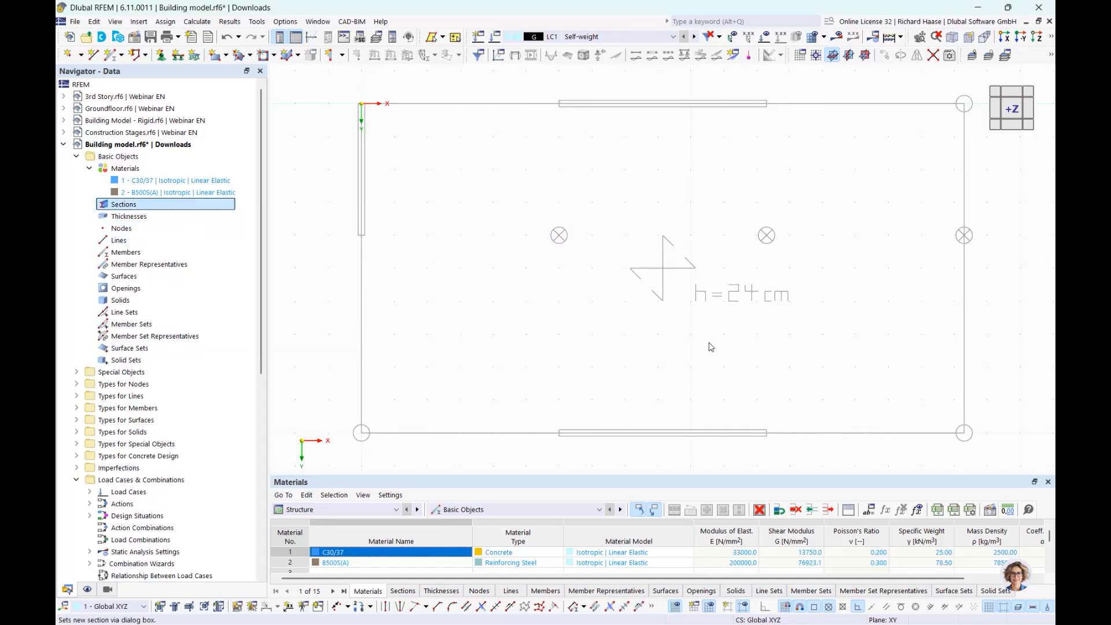
{"action": "left_click_drag", "start_coordinate": [602, 54], "coordinate": [619, 536]}
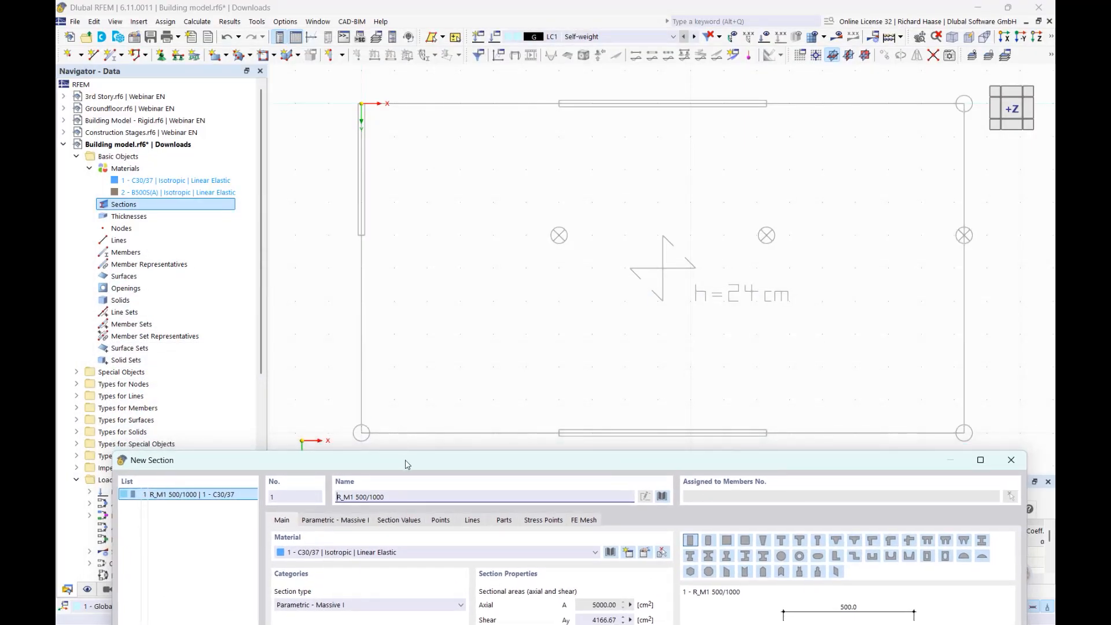
{"action": "left_click_drag", "start_coordinate": [407, 532], "coordinate": [416, 53]}
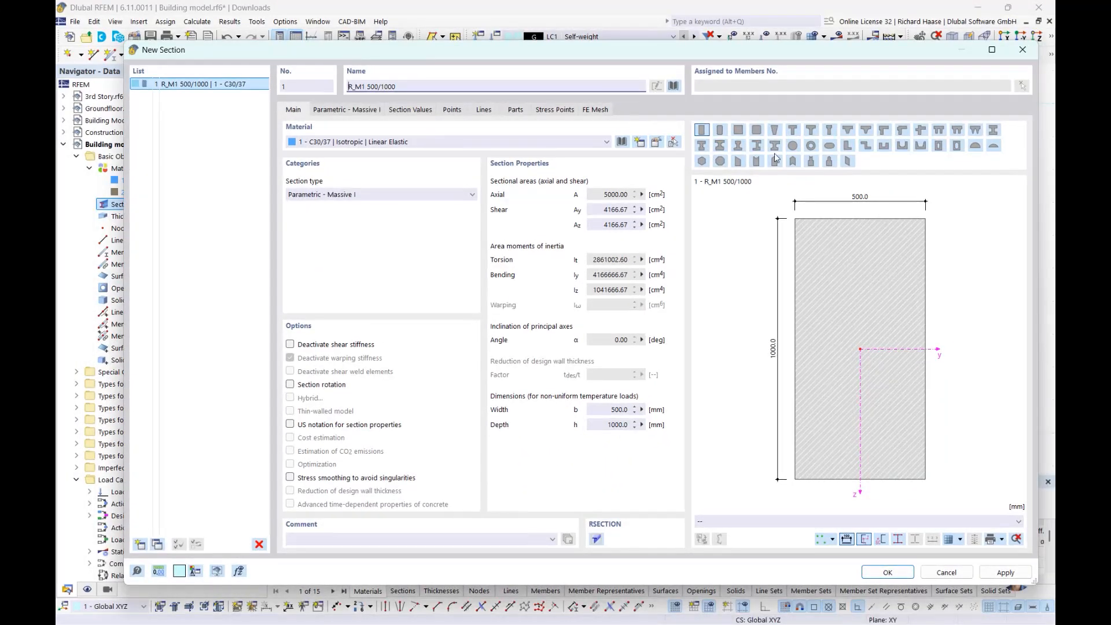
{"action": "left_click", "coordinate": [793, 146]}
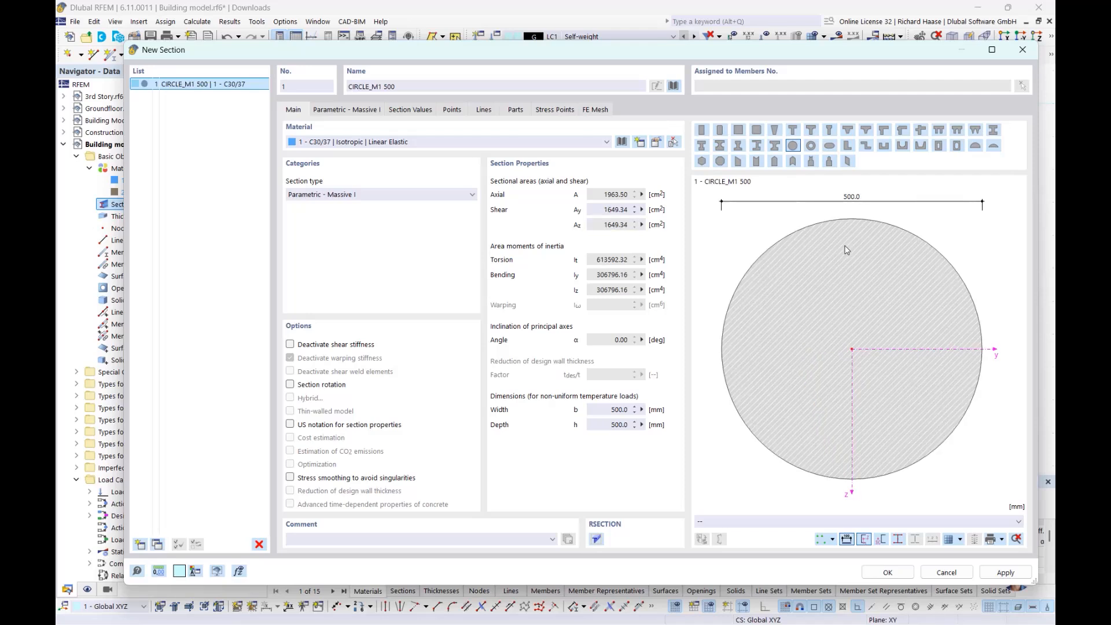
{"action": "left_click", "coordinate": [326, 110]}
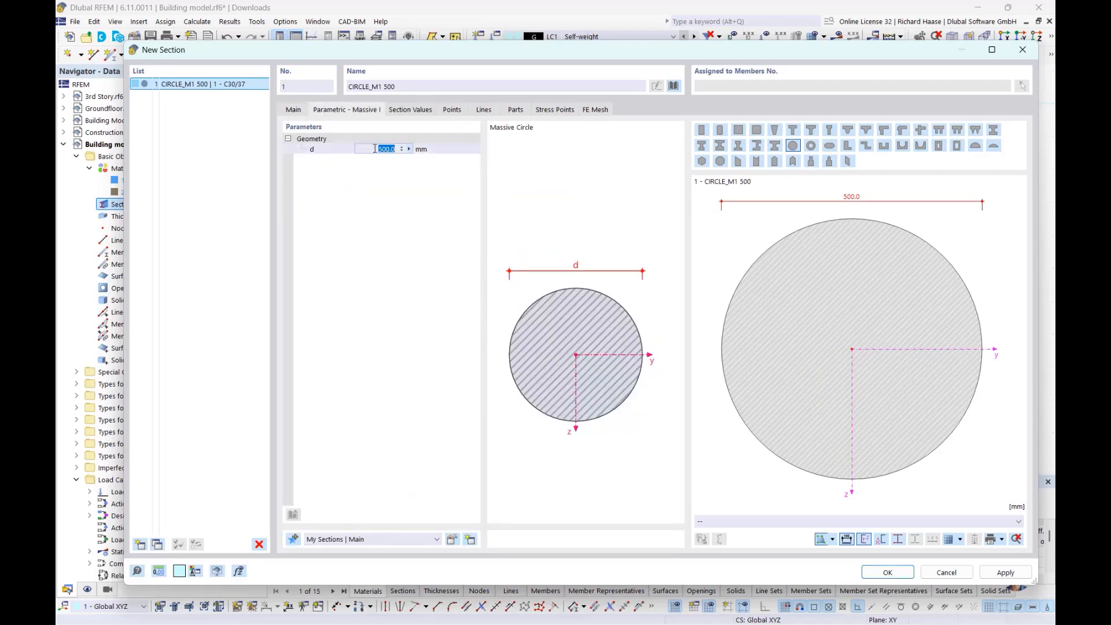
Set the circular section's diameter d to 200 mm
{"action": "type", "text": "200"}
{"action": "key", "text": "Return"}
{"action": "left_click", "coordinate": [385, 152]}
Set the section's diameter d by measuring across the lower-left corner column circle in the floor plan, and accept the section
{"action": "left_click", "coordinate": [410, 150]}
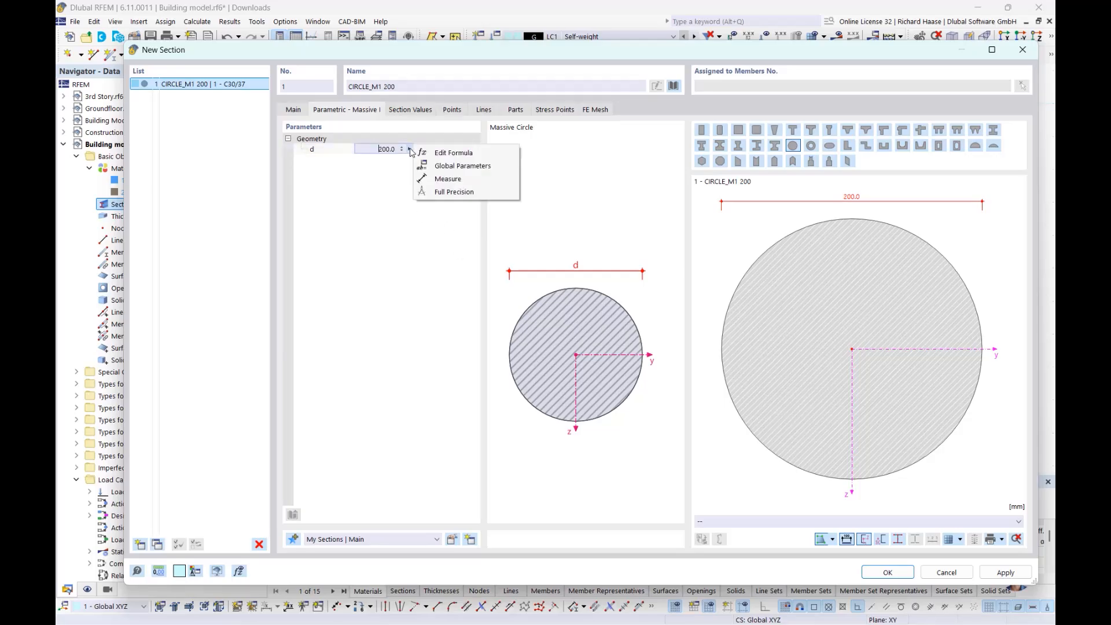
{"action": "left_click", "coordinate": [451, 180]}
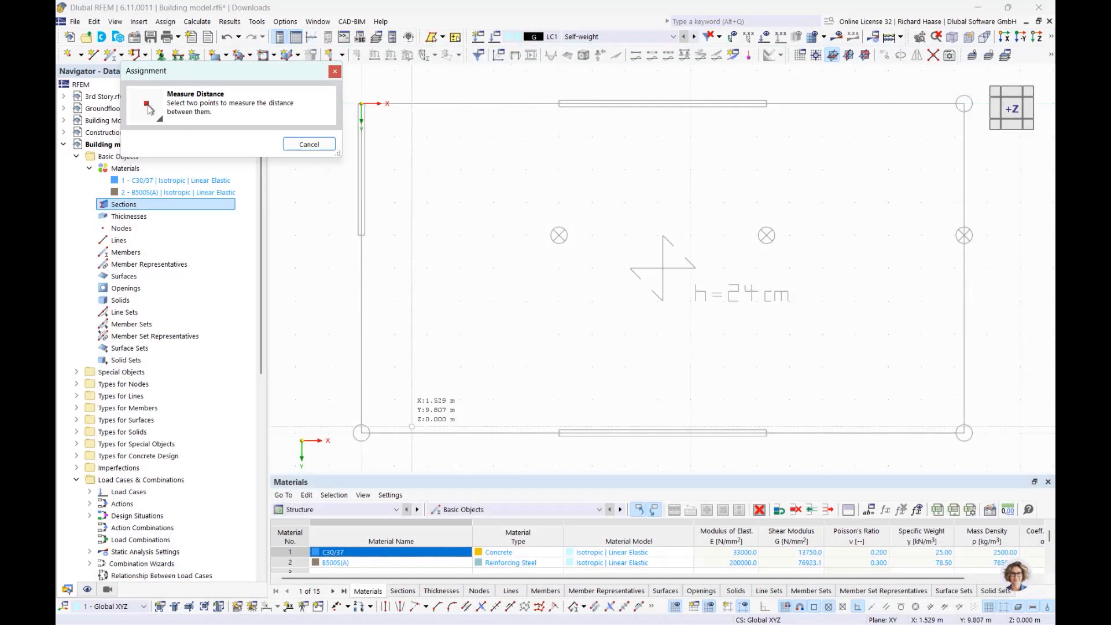
{"action": "scroll", "coordinate": [351, 420], "scroll_direction": "up", "scroll_amount": 3}
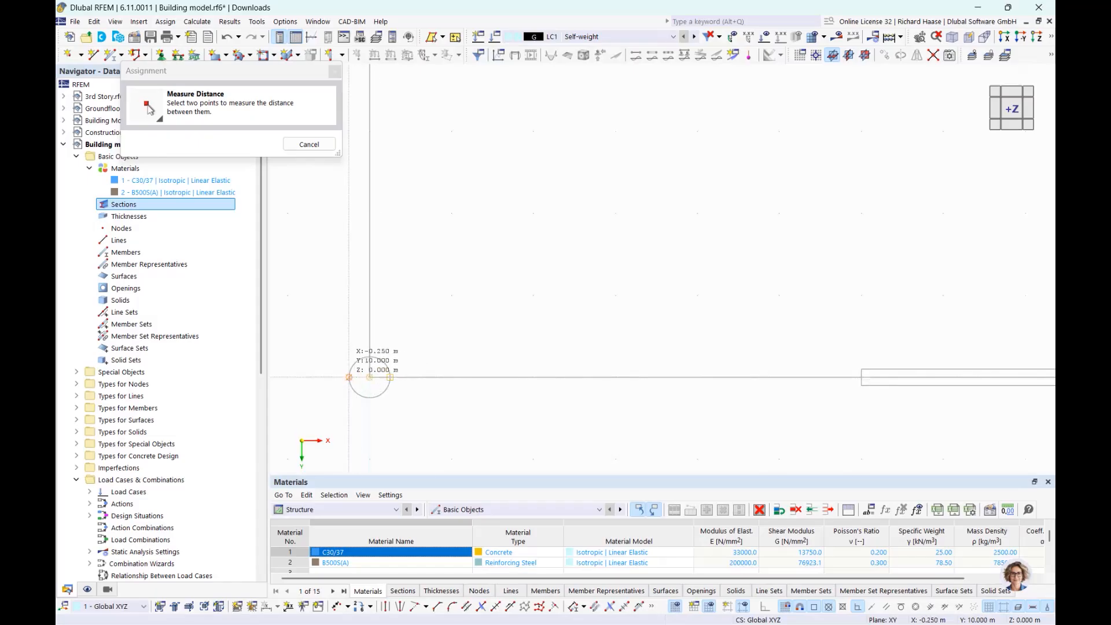
{"action": "left_click", "coordinate": [349, 378]}
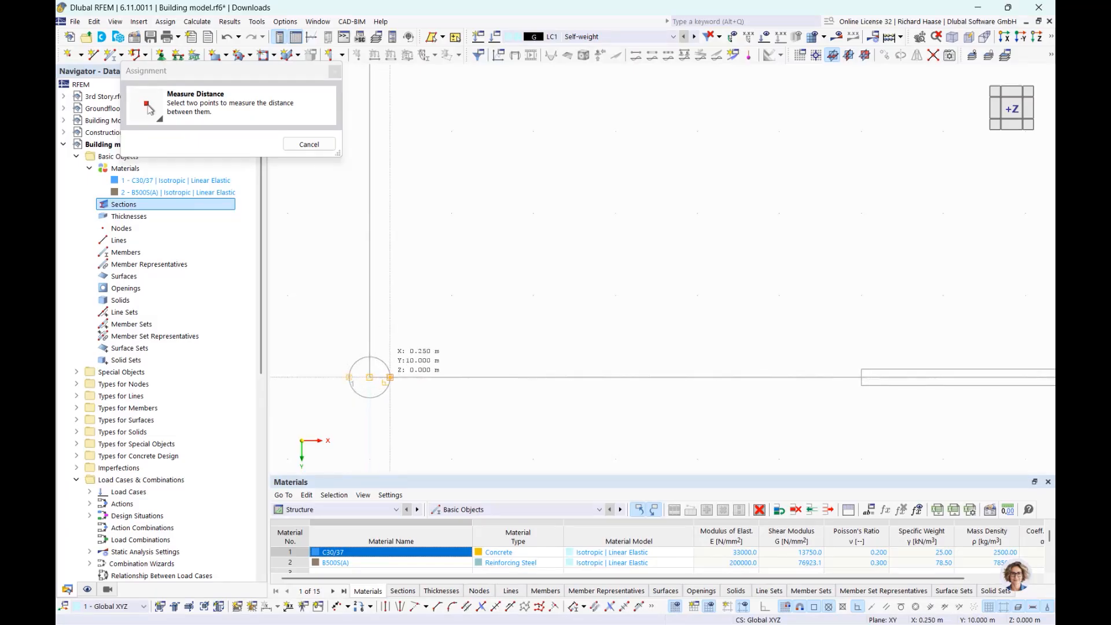
{"action": "left_click", "coordinate": [391, 377]}
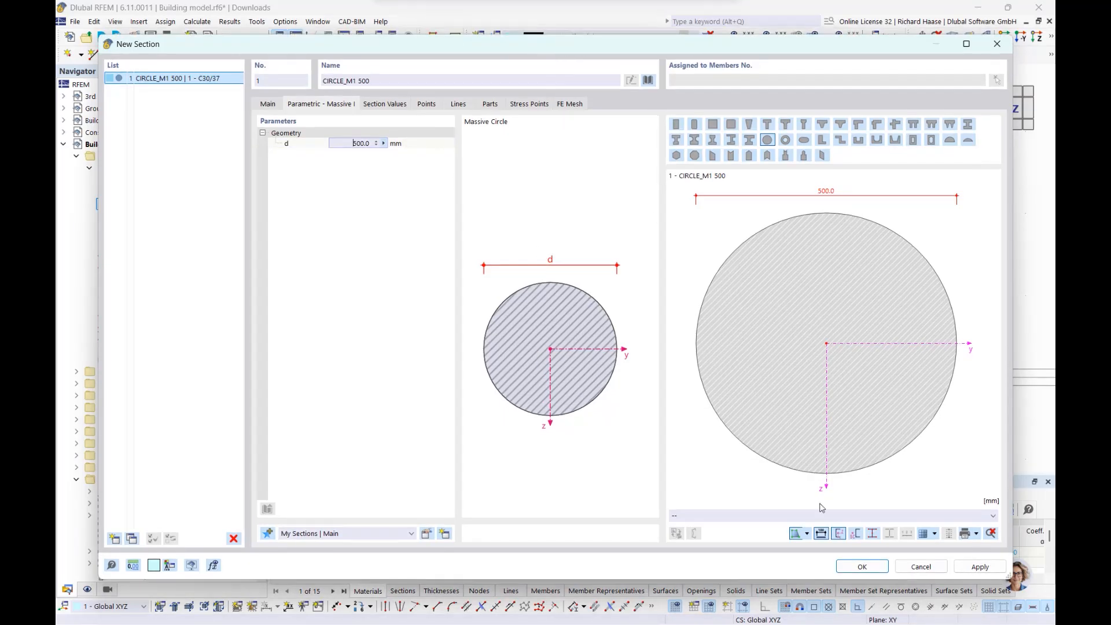
{"action": "left_click", "coordinate": [862, 566]}
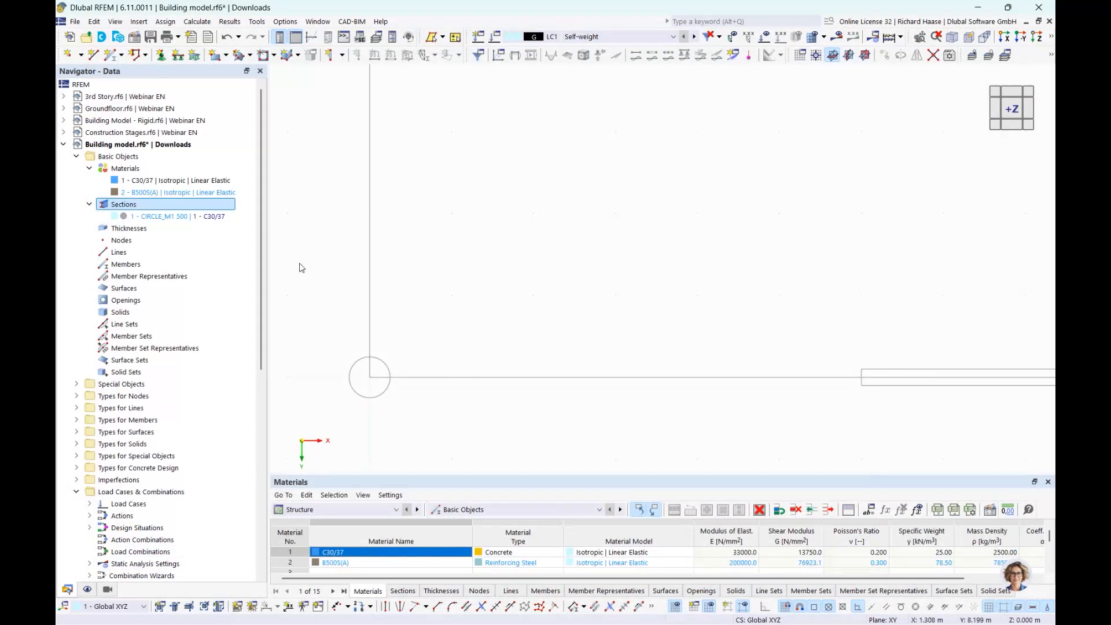
Create a new uniform thickness of material C30/37 and set its thickness d to 300 mm
{"action": "scroll", "coordinate": [523, 253], "scroll_direction": "down", "scroll_amount": 5}
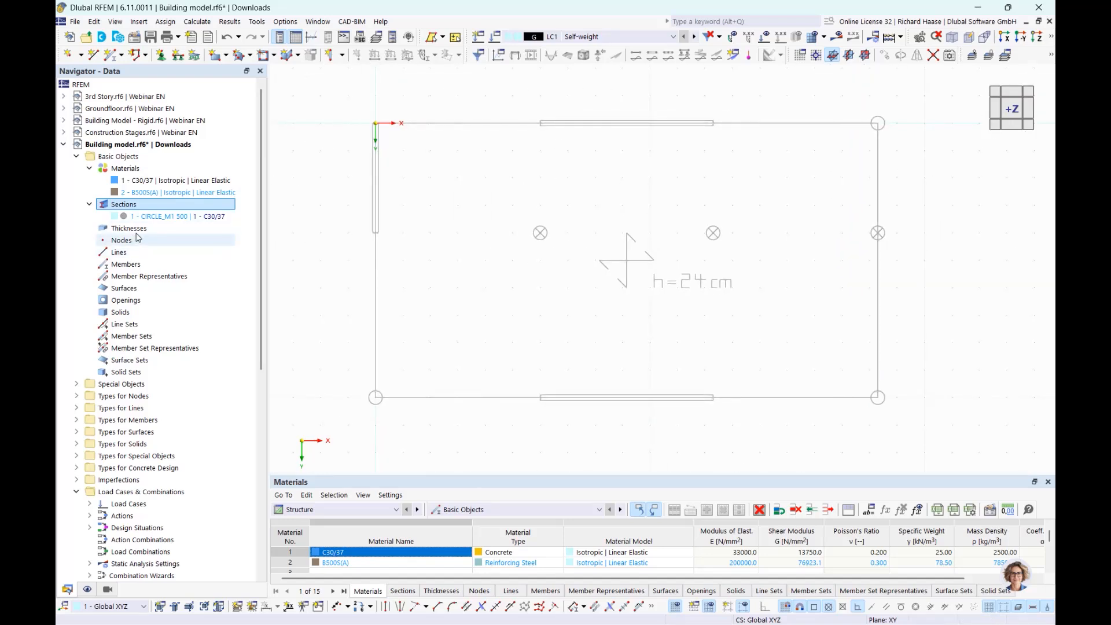
{"action": "right_click", "coordinate": [187, 229]}
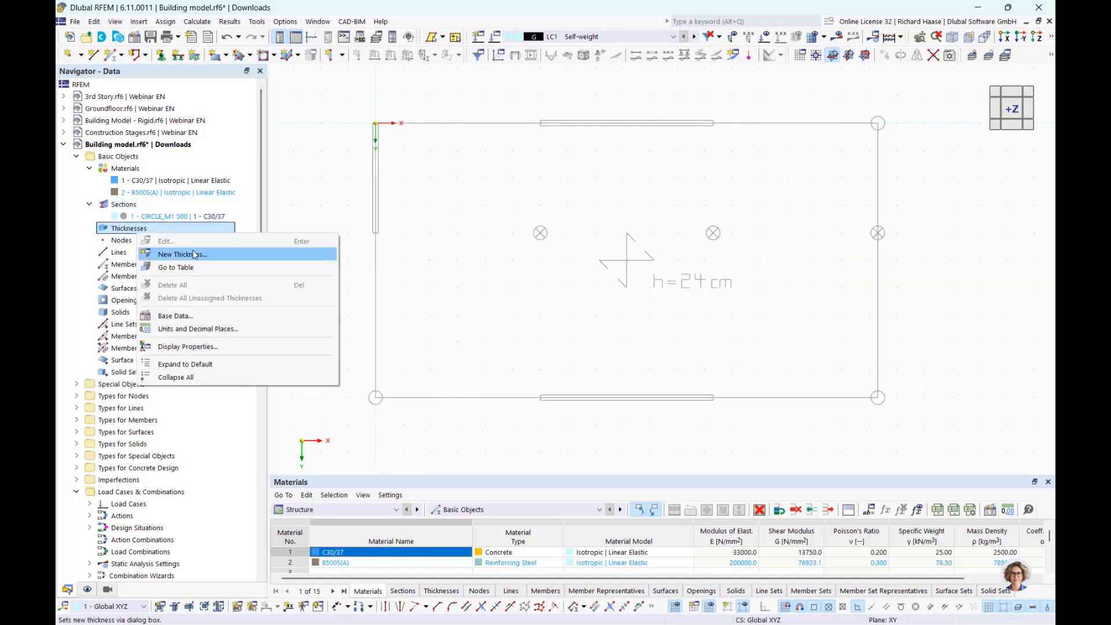
{"action": "left_click", "coordinate": [193, 254]}
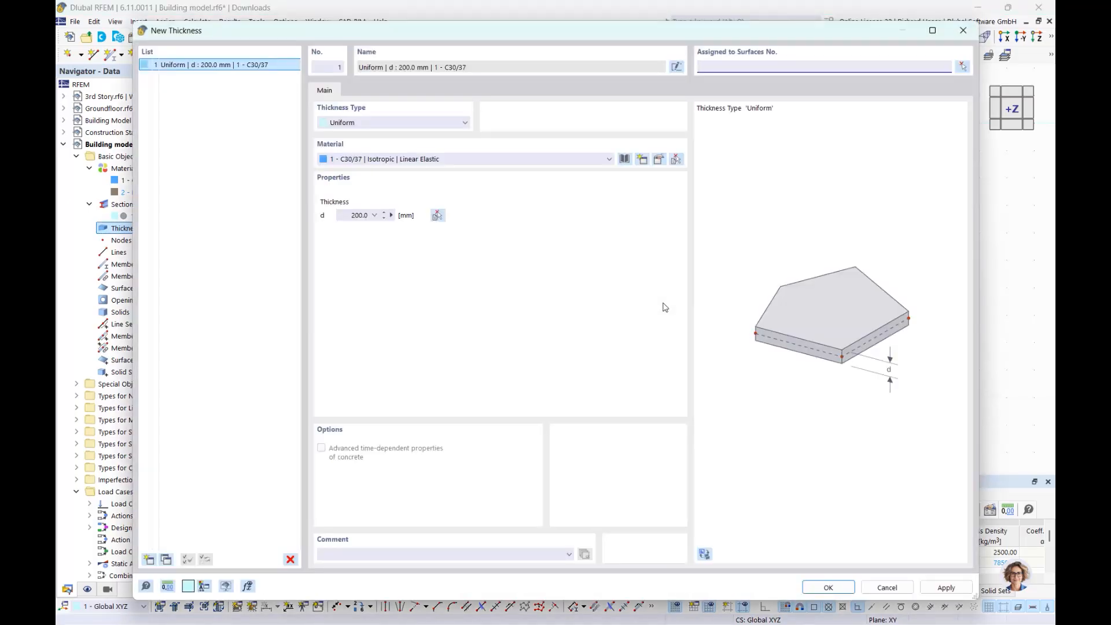
{"action": "left_click", "coordinate": [356, 215]}
{"action": "type", "text": "300"}
{"action": "left_click", "coordinate": [355, 551]}
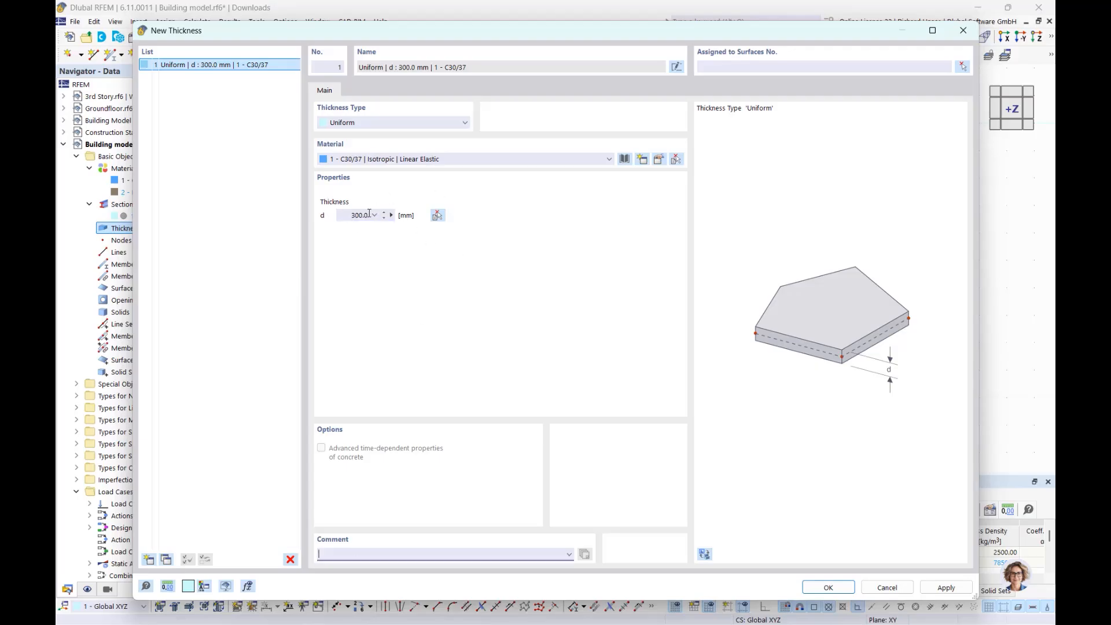
Set the new thickness value d by measuring across the lower end of the left wall in the floor plan
{"action": "left_click", "coordinate": [392, 215]}
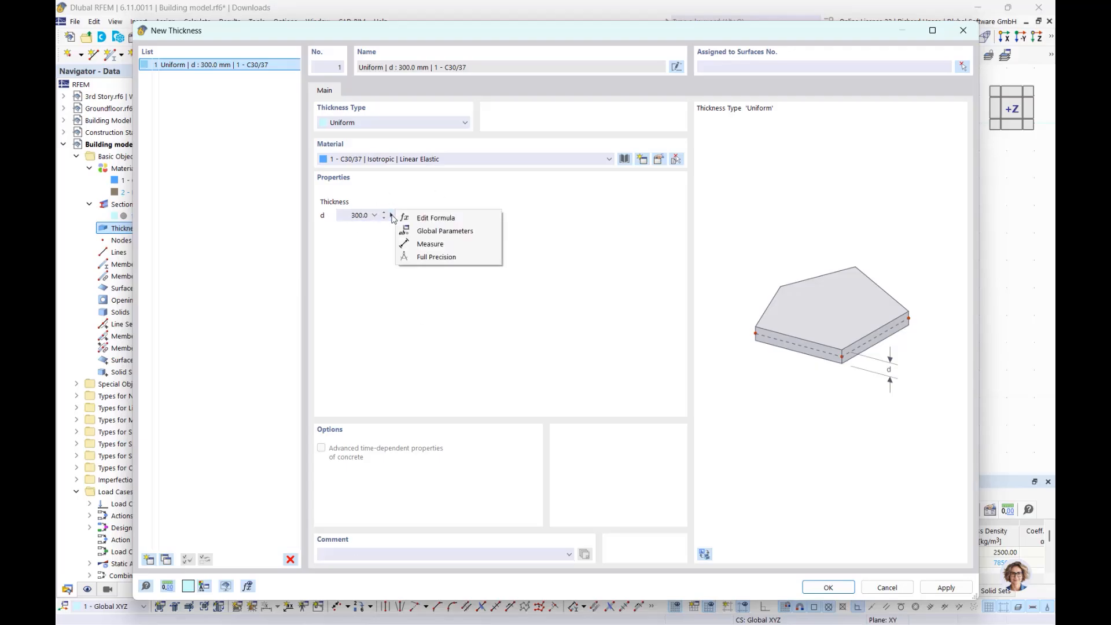
{"action": "left_click", "coordinate": [431, 244]}
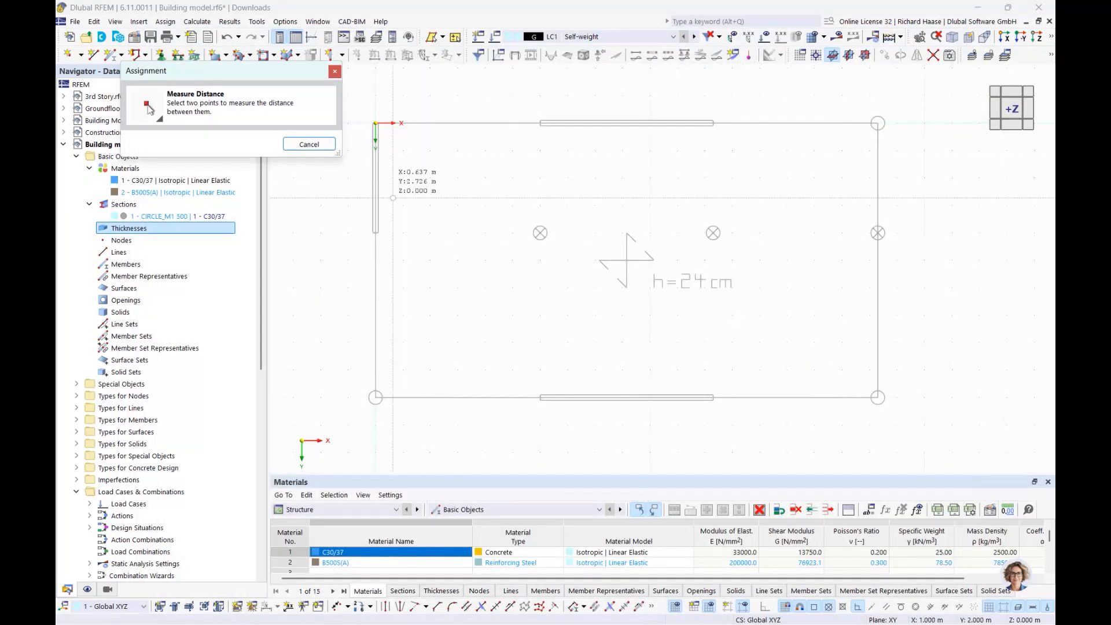
{"action": "scroll", "coordinate": [391, 228], "scroll_direction": "up", "scroll_amount": 5}
{"action": "middle_click_drag", "start_coordinate": [381, 193], "coordinate": [390, 228]}
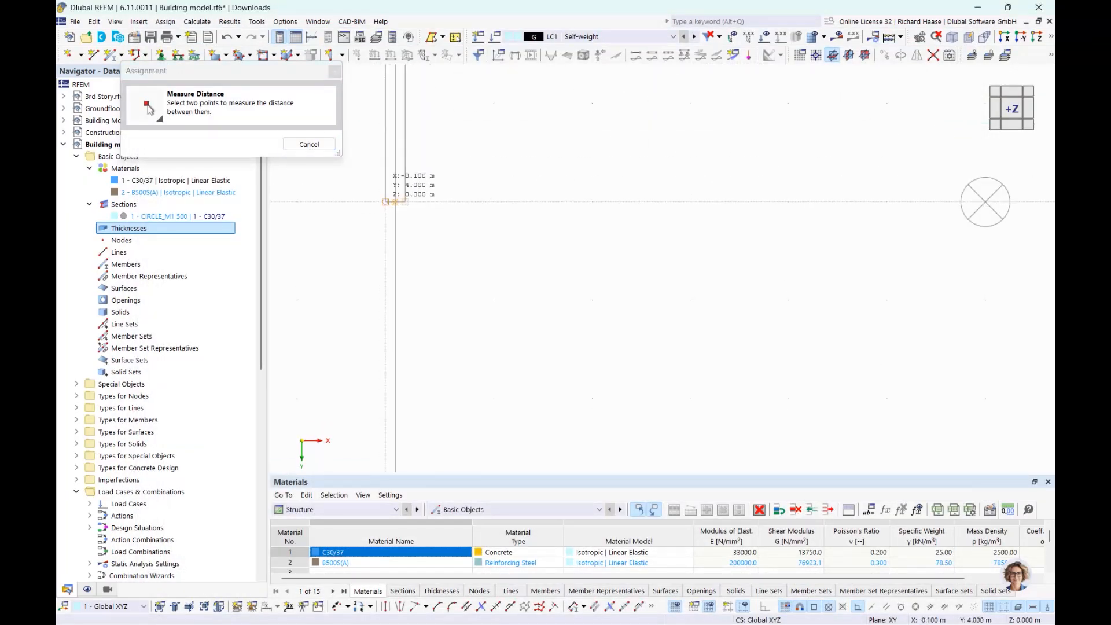
{"action": "left_click", "coordinate": [404, 202]}
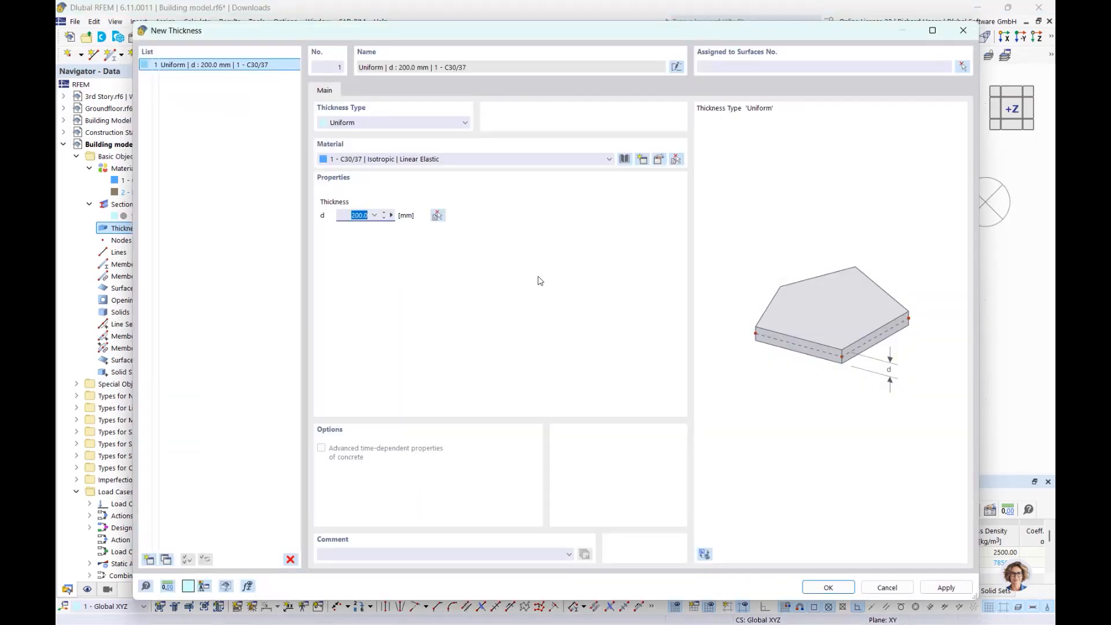
Add a second uniform C30/37 thickness with d set to 240 mm and accept both thicknesses
{"action": "left_click", "coordinate": [148, 559]}
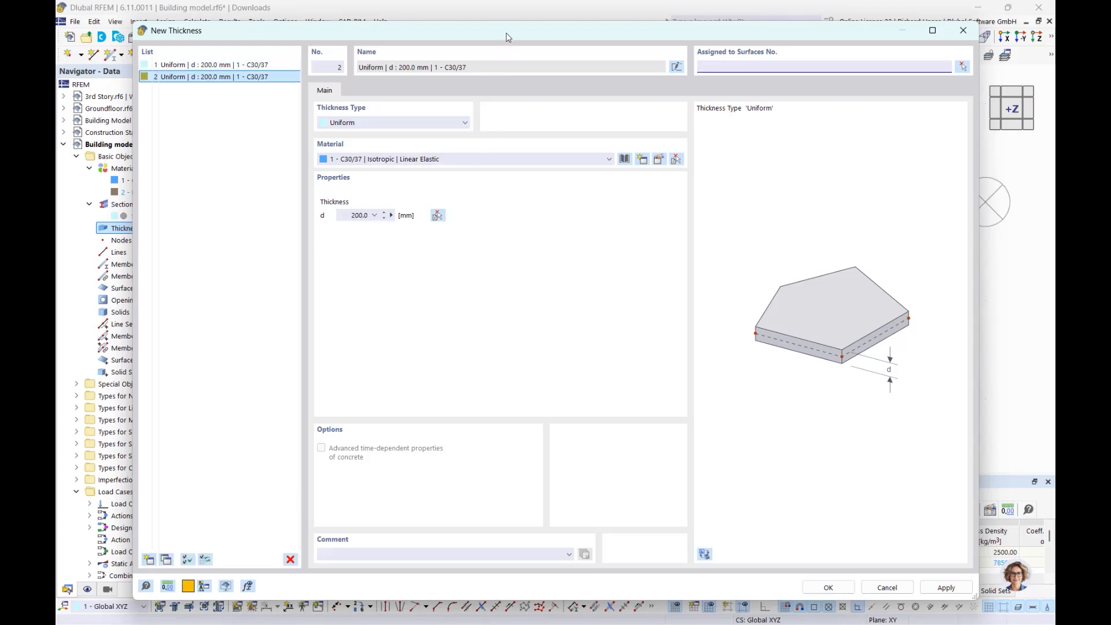
{"action": "left_click_drag", "start_coordinate": [507, 37], "coordinate": [612, 333]}
{"action": "left_click_drag", "start_coordinate": [744, 331], "coordinate": [630, 119]}
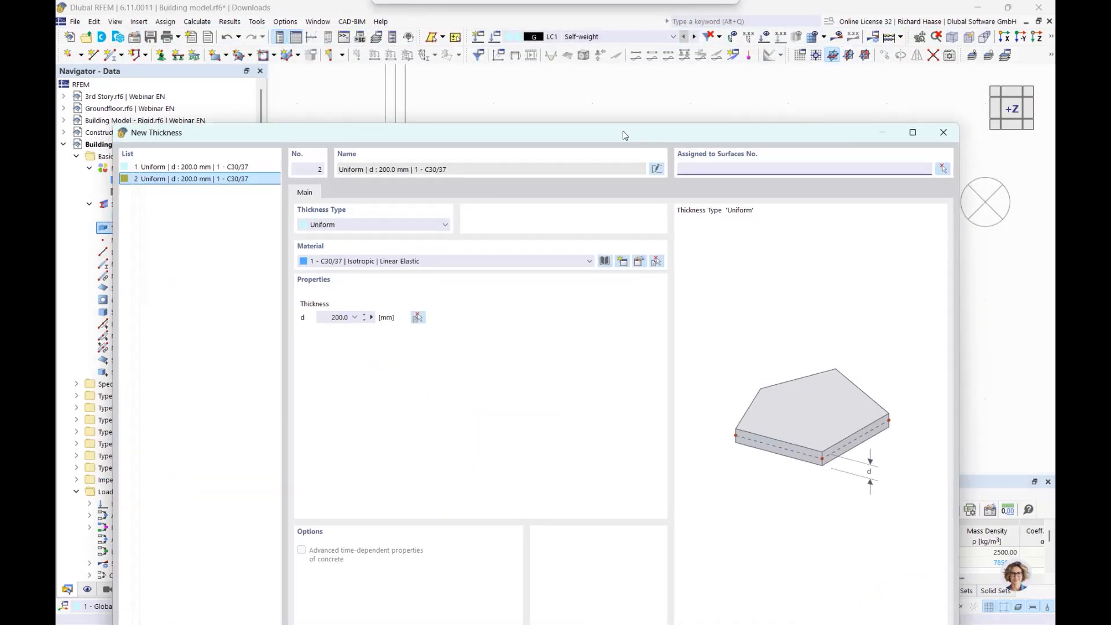
{"action": "left_click_drag", "start_coordinate": [315, 313], "coordinate": [338, 314]}
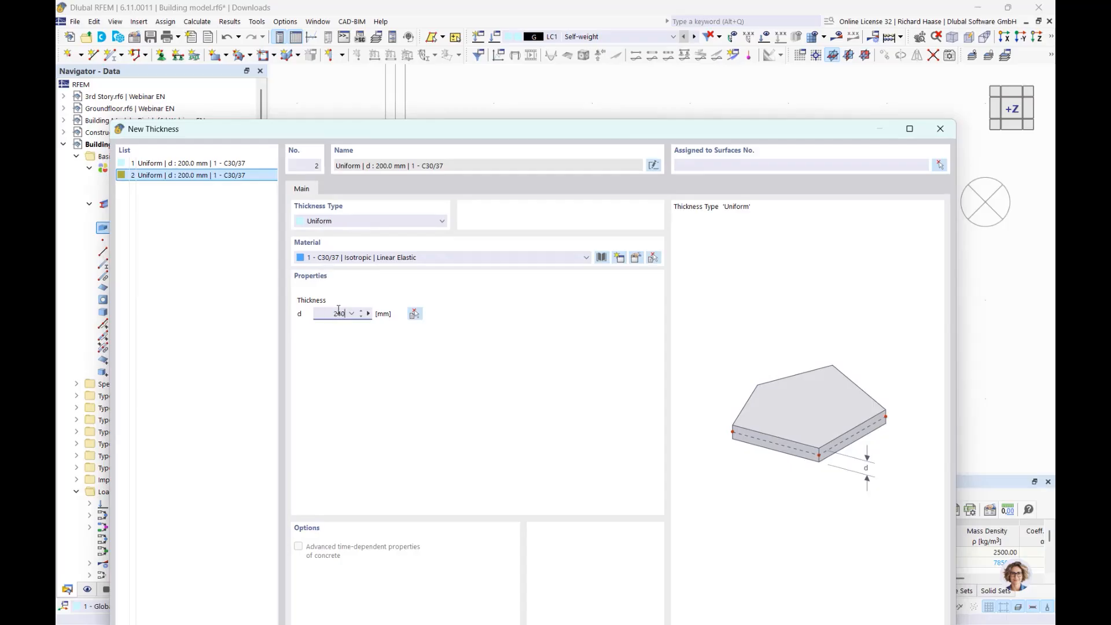
{"action": "left_click_drag", "start_coordinate": [529, 129], "coordinate": [514, 64]}
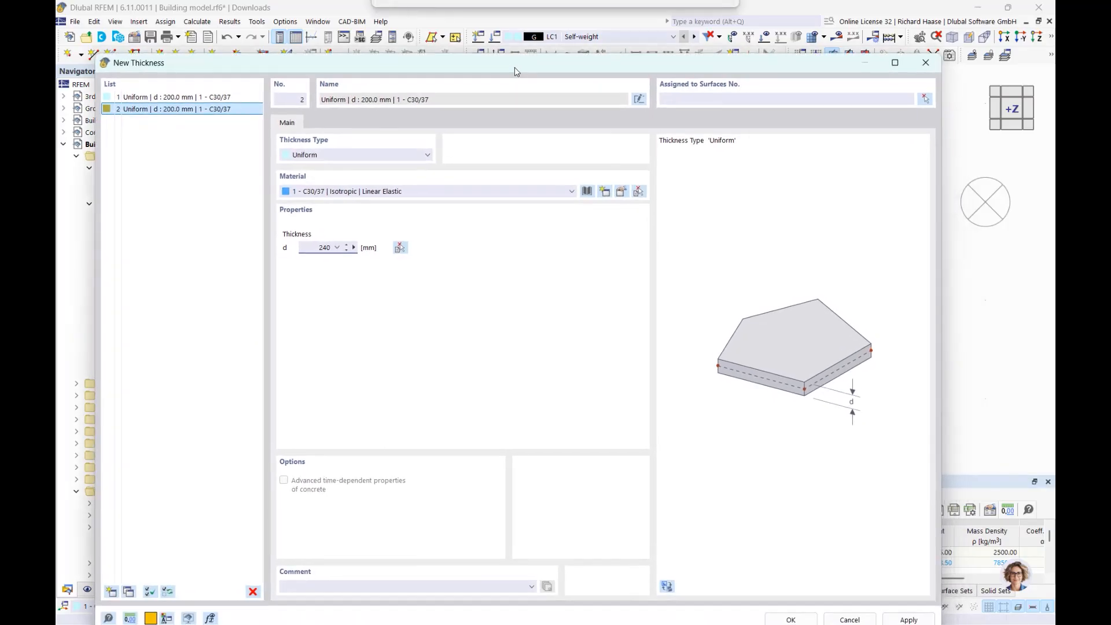
{"action": "left_click", "coordinate": [791, 620]}
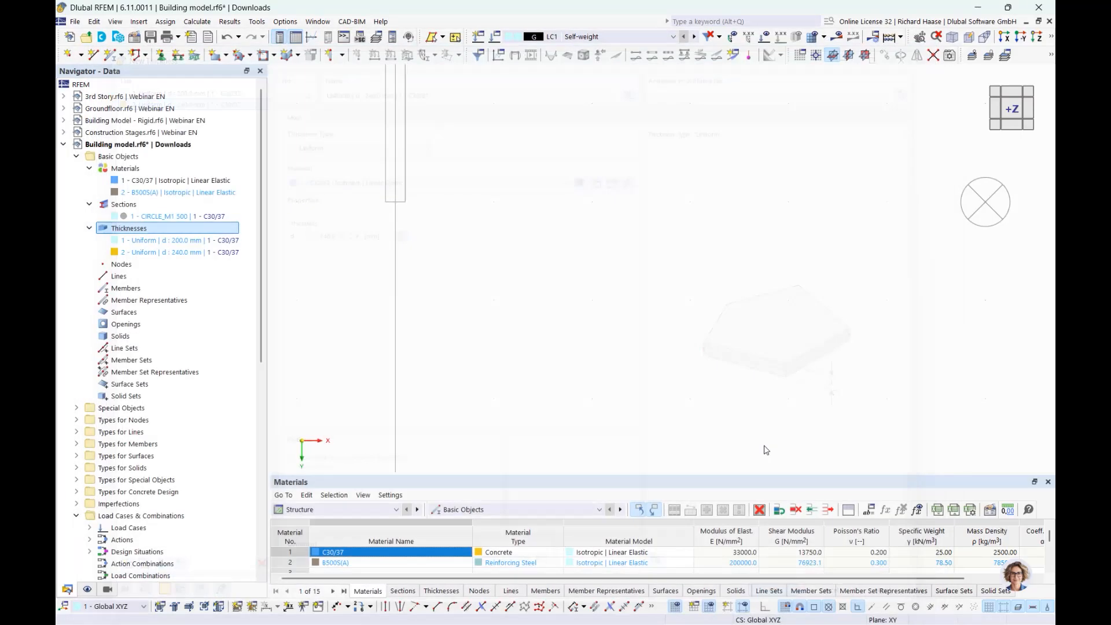
{"action": "scroll", "coordinate": [721, 314], "scroll_direction": "down", "scroll_amount": 4}
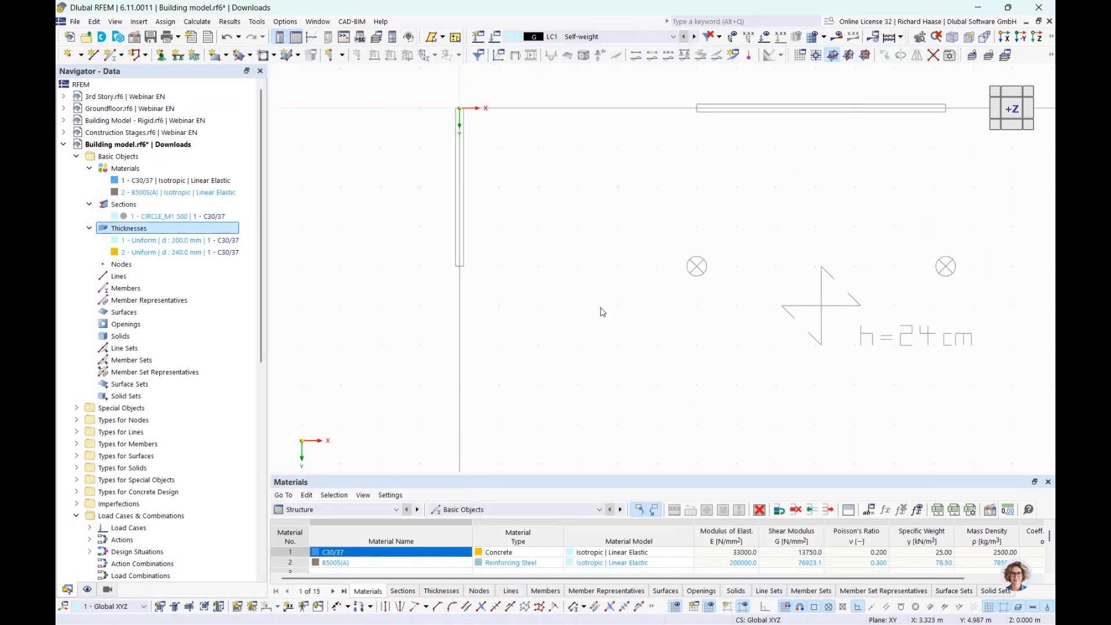
{"action": "scroll", "coordinate": [644, 310], "scroll_direction": "down", "scroll_amount": 3}
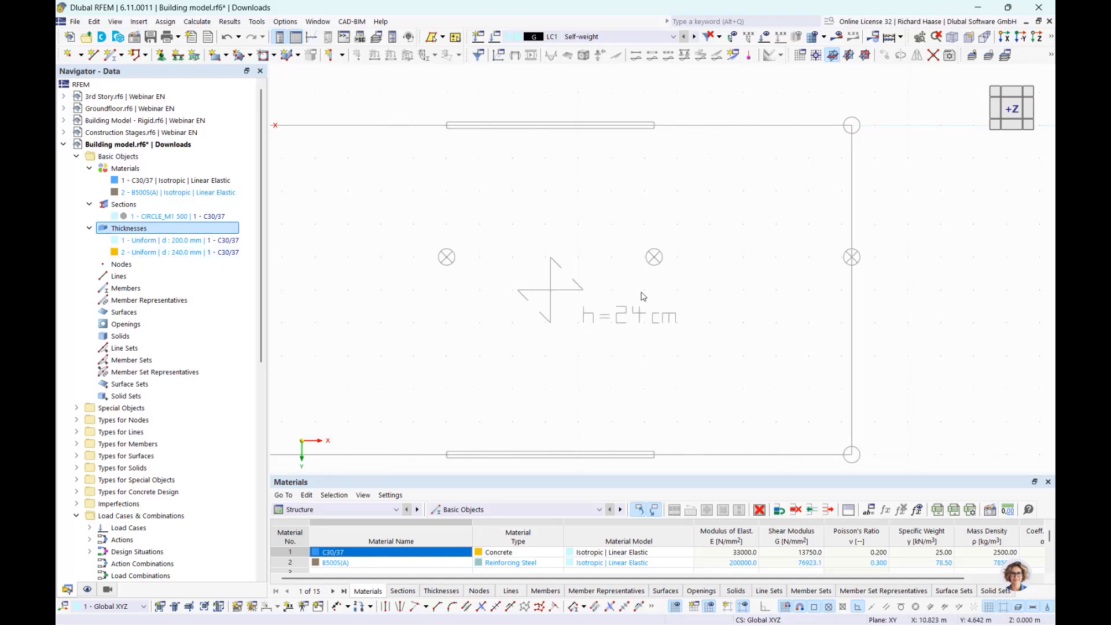
{"action": "scroll", "coordinate": [590, 299], "scroll_direction": "down", "scroll_amount": 2}
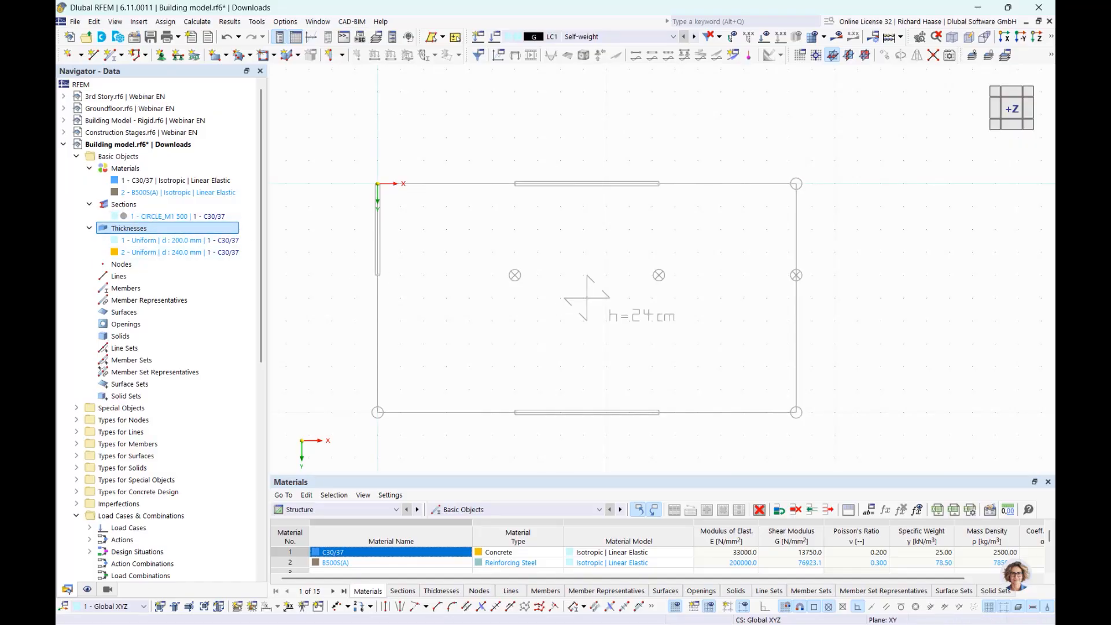
Set the solid model rendering to display surfaces as Filled incl. Thickness
{"action": "left_click", "coordinate": [87, 589]}
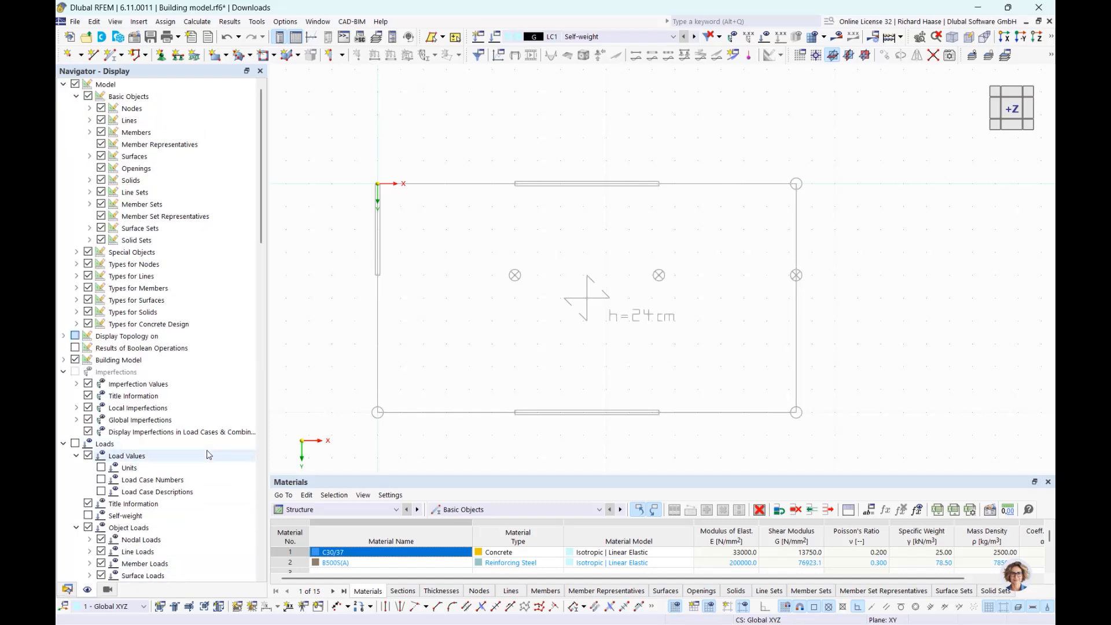
{"action": "scroll", "coordinate": [208, 455], "scroll_direction": "down", "scroll_amount": 7}
{"action": "scroll", "coordinate": [208, 455], "scroll_direction": "down", "scroll_amount": 14}
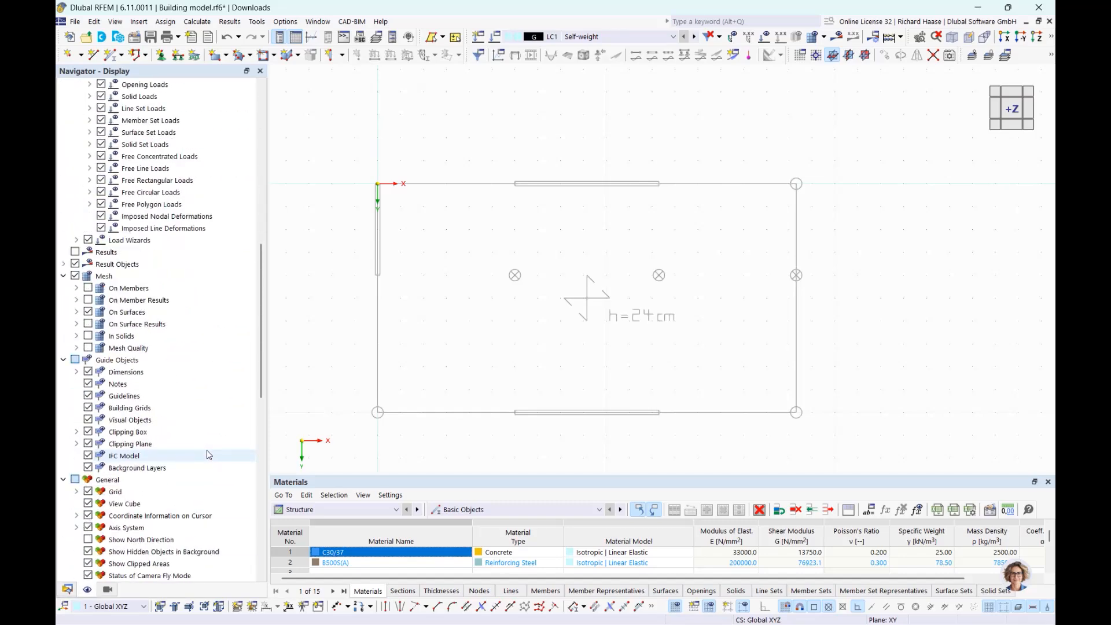
{"action": "left_click_drag", "start_coordinate": [259, 422], "coordinate": [260, 530]}
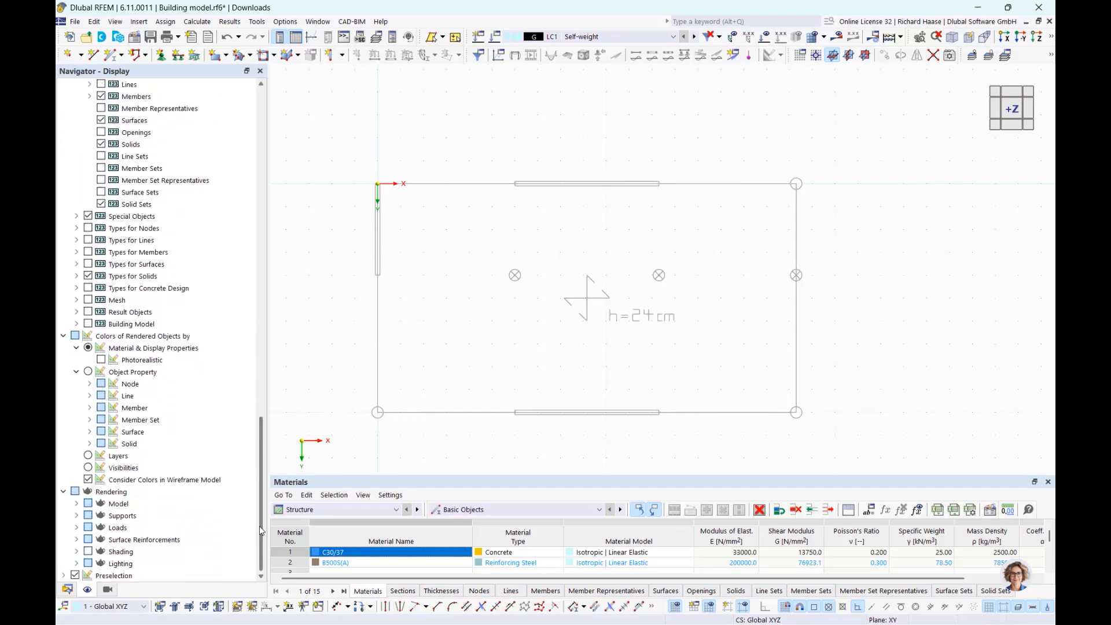
{"action": "left_click", "coordinate": [147, 493]}
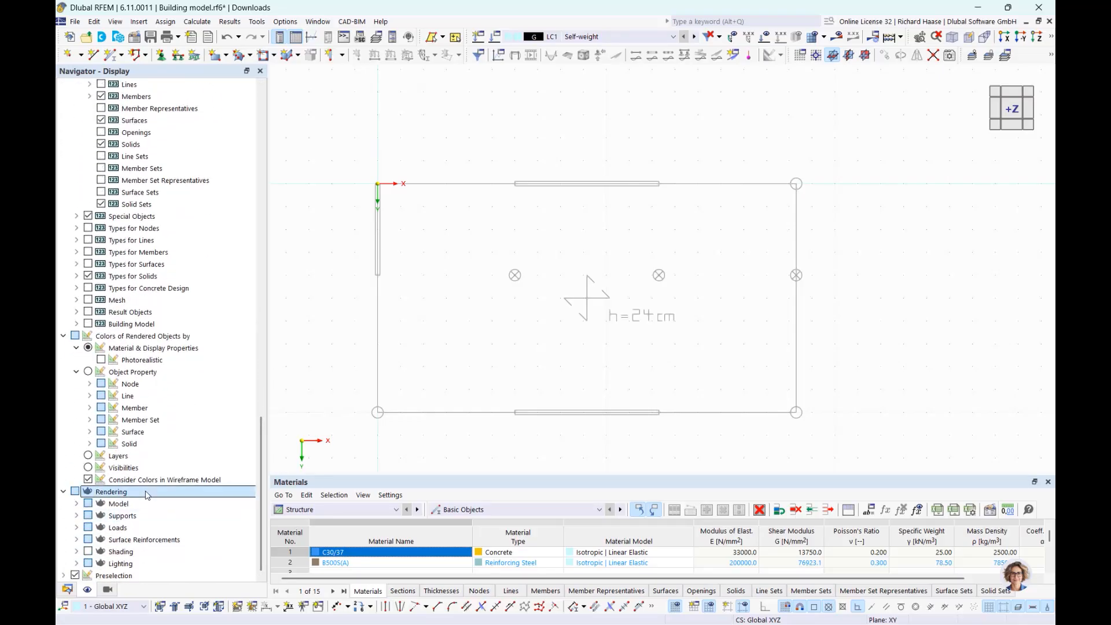
{"action": "left_click", "coordinate": [78, 504]}
{"action": "left_click", "coordinate": [91, 505]}
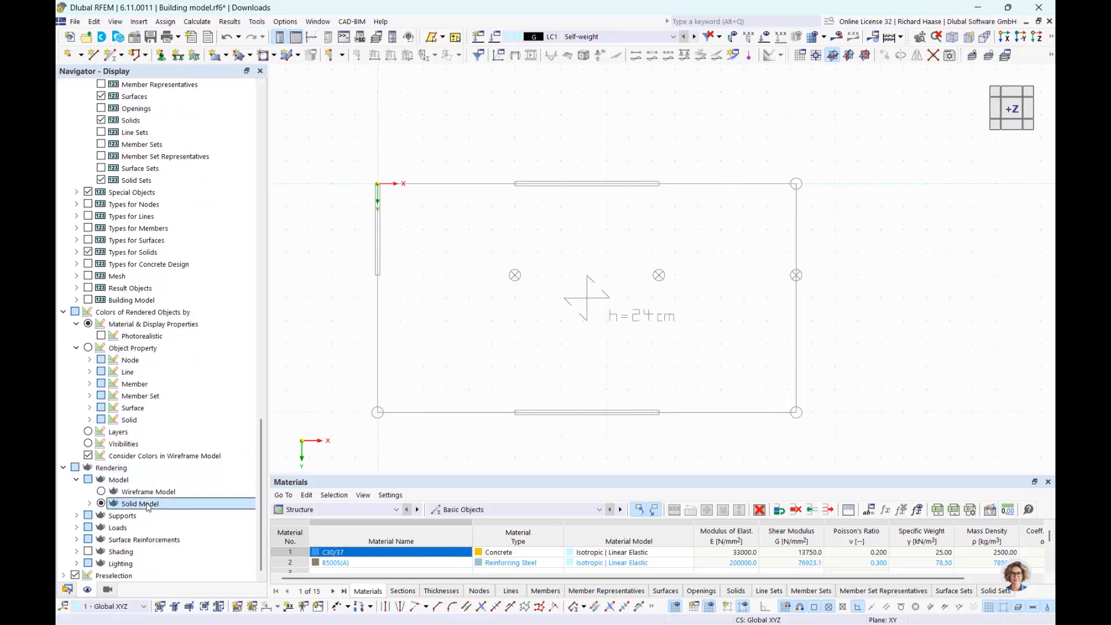
{"action": "left_click", "coordinate": [90, 503]}
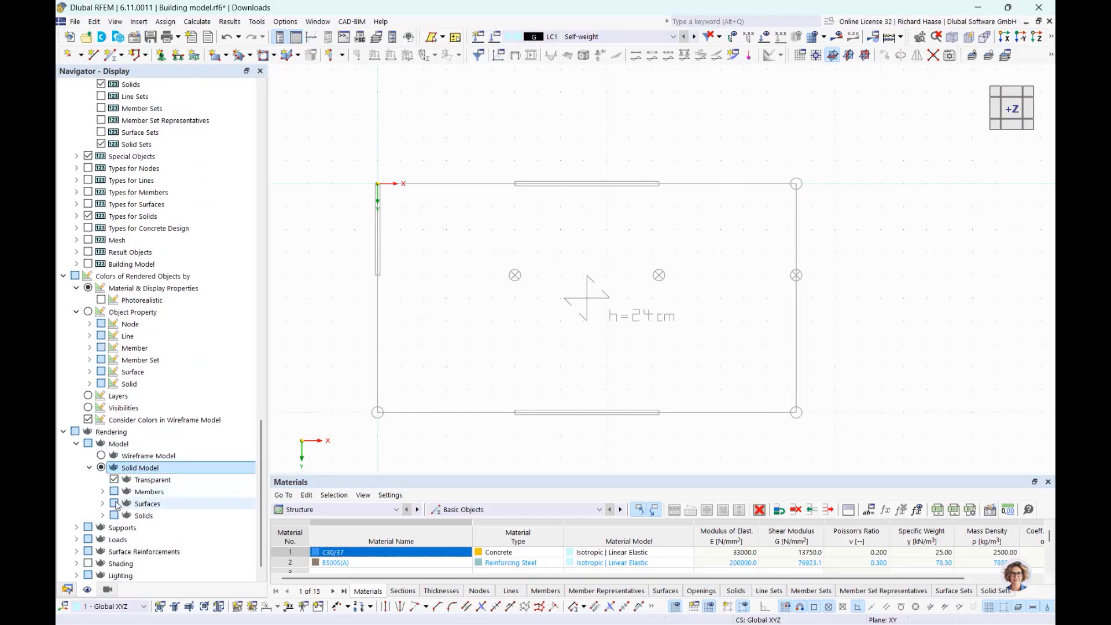
{"action": "left_click", "coordinate": [102, 504]}
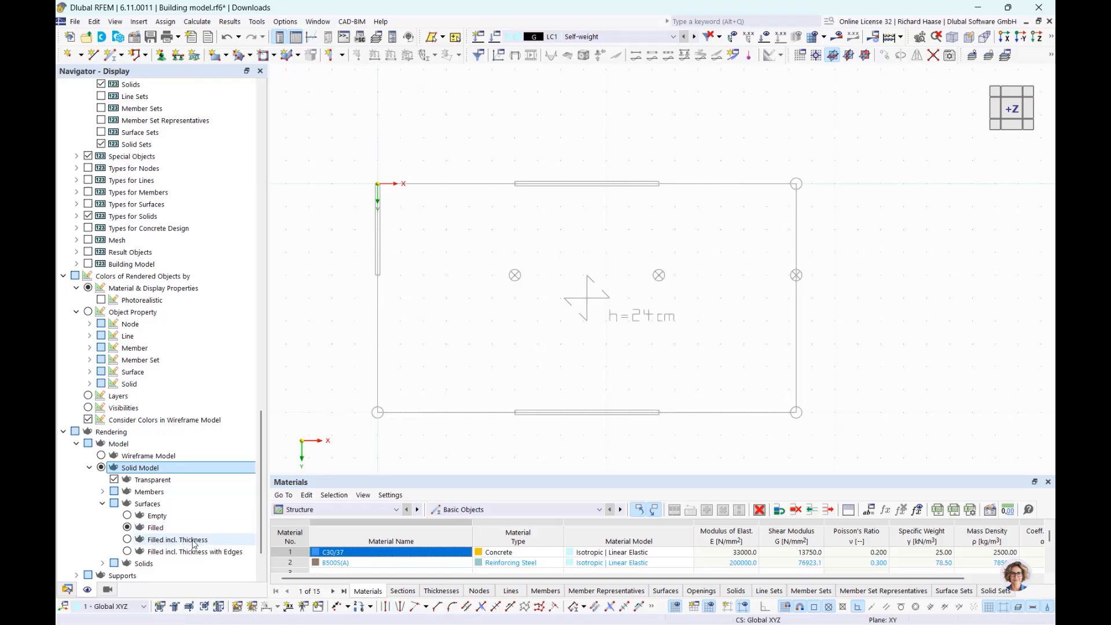
{"action": "left_click", "coordinate": [127, 541]}
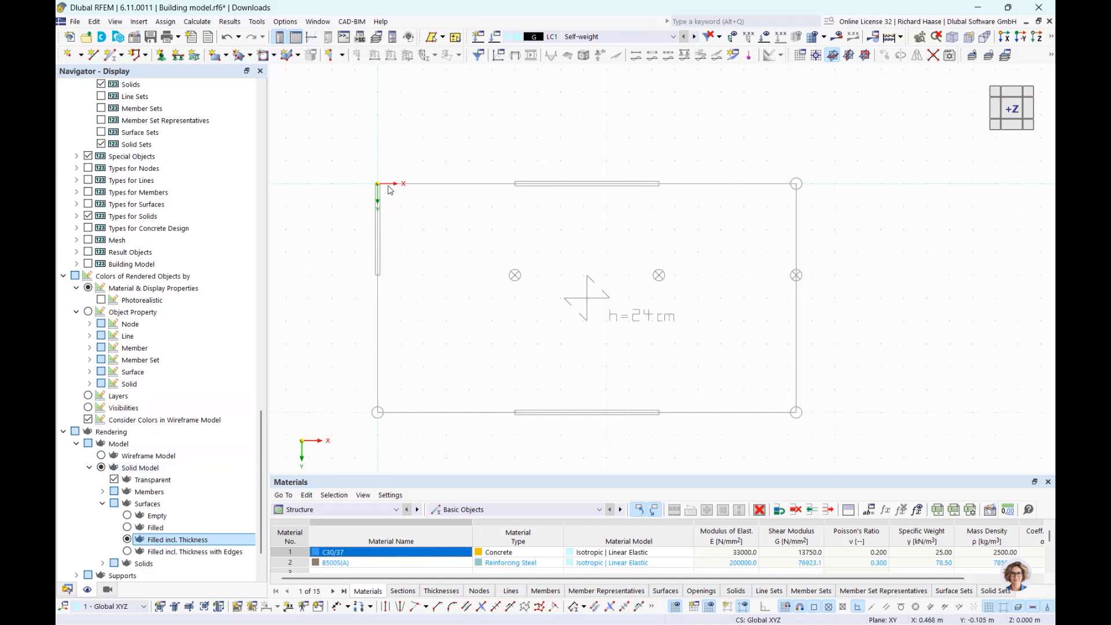
Try to place a column with the CIRCLE_M1 500 C30/37 section through all building stories, at about X 0.54 m, Y 1.92 m
{"action": "left_click", "coordinate": [343, 55]}
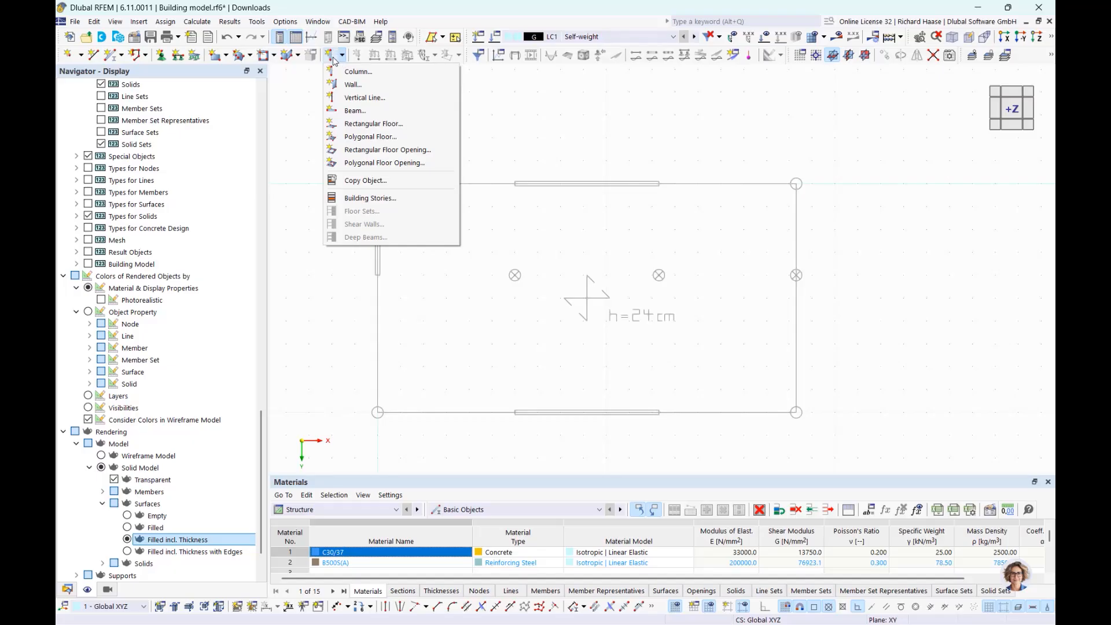
{"action": "left_click", "coordinate": [349, 72]}
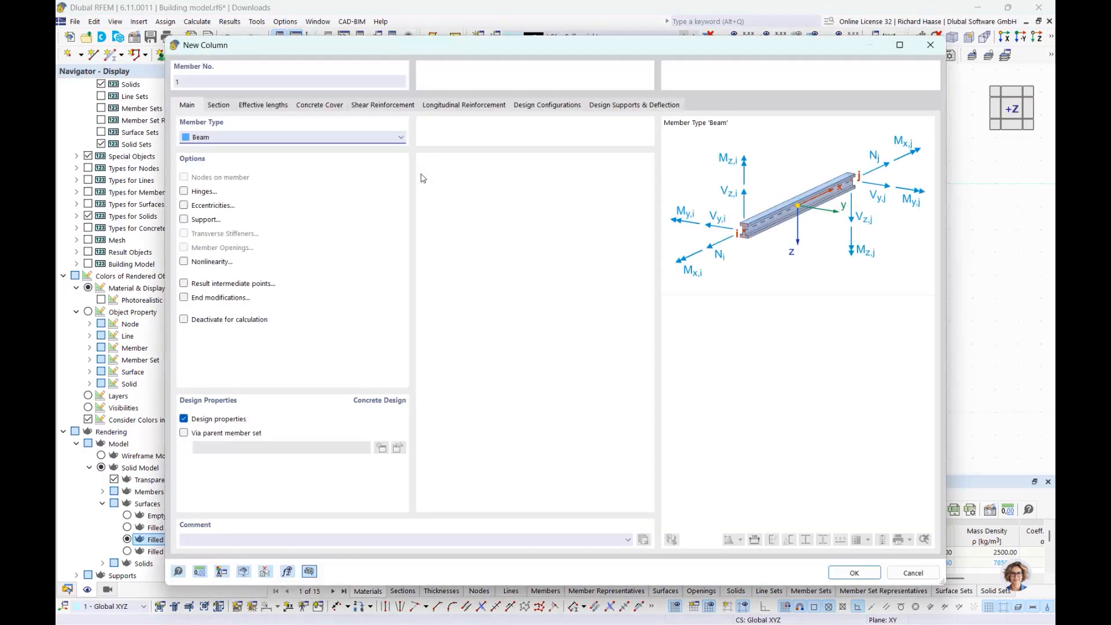
{"action": "left_click", "coordinate": [218, 104]}
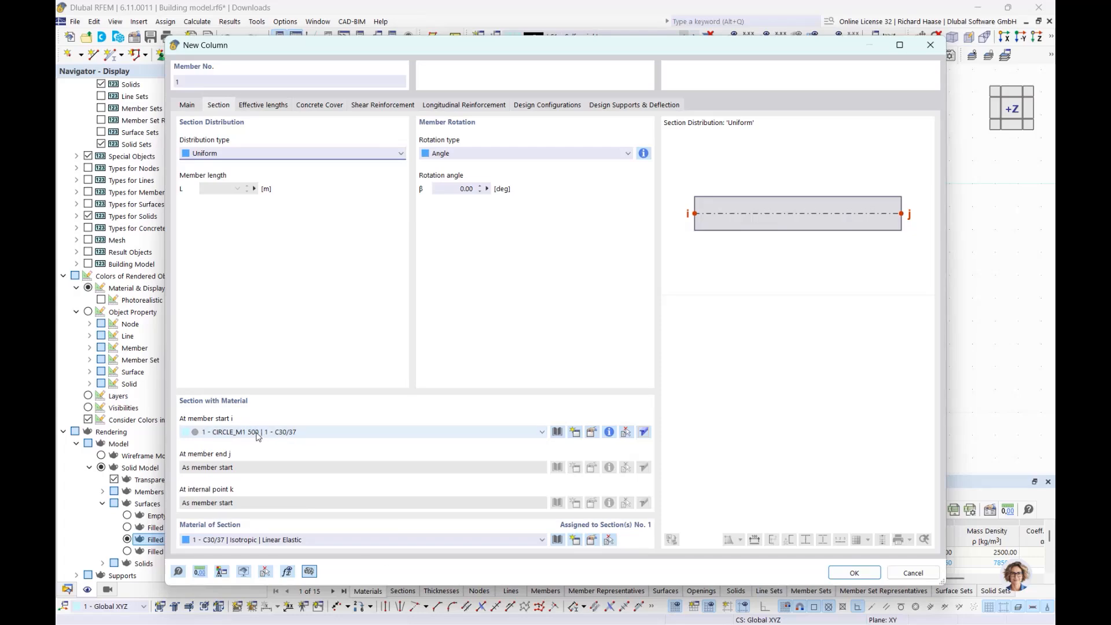
{"action": "left_click", "coordinate": [855, 573]}
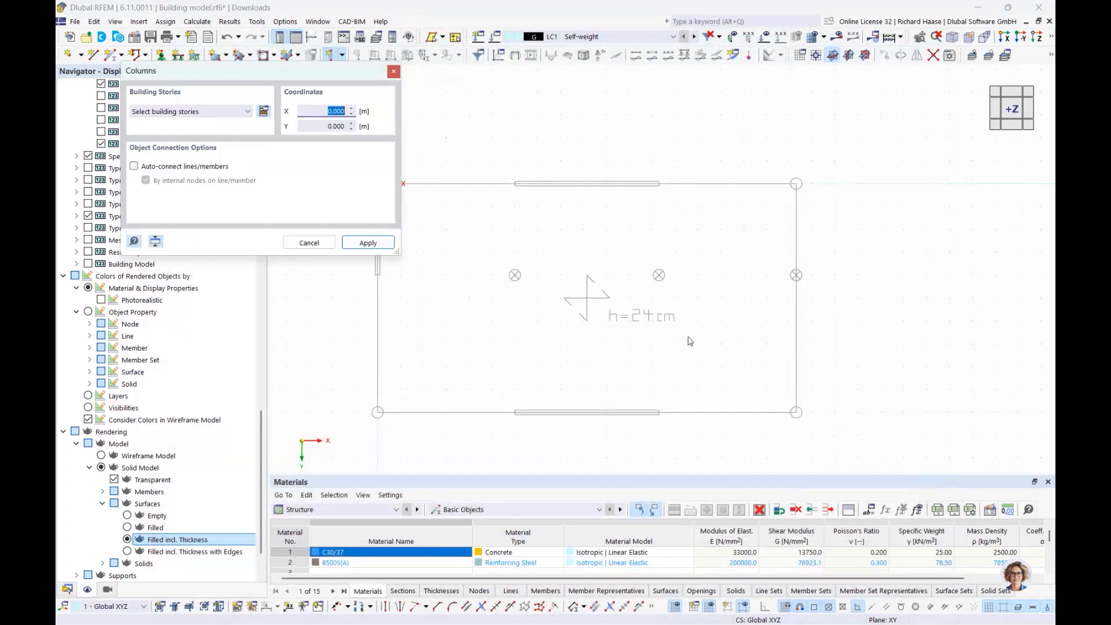
{"action": "left_click", "coordinate": [209, 114]}
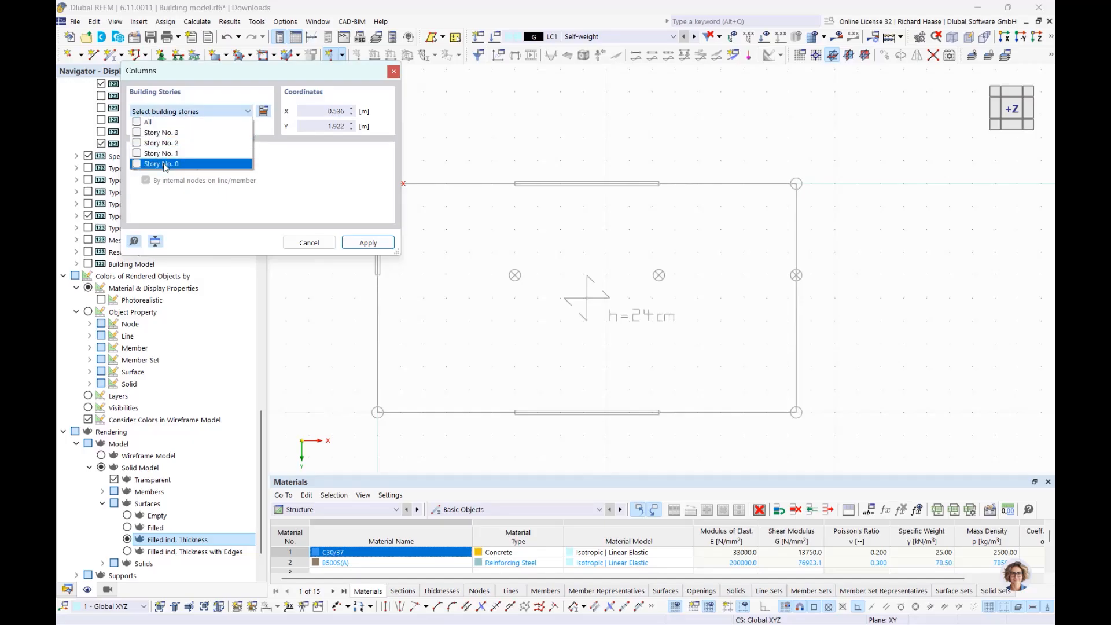
{"action": "left_click", "coordinate": [137, 122]}
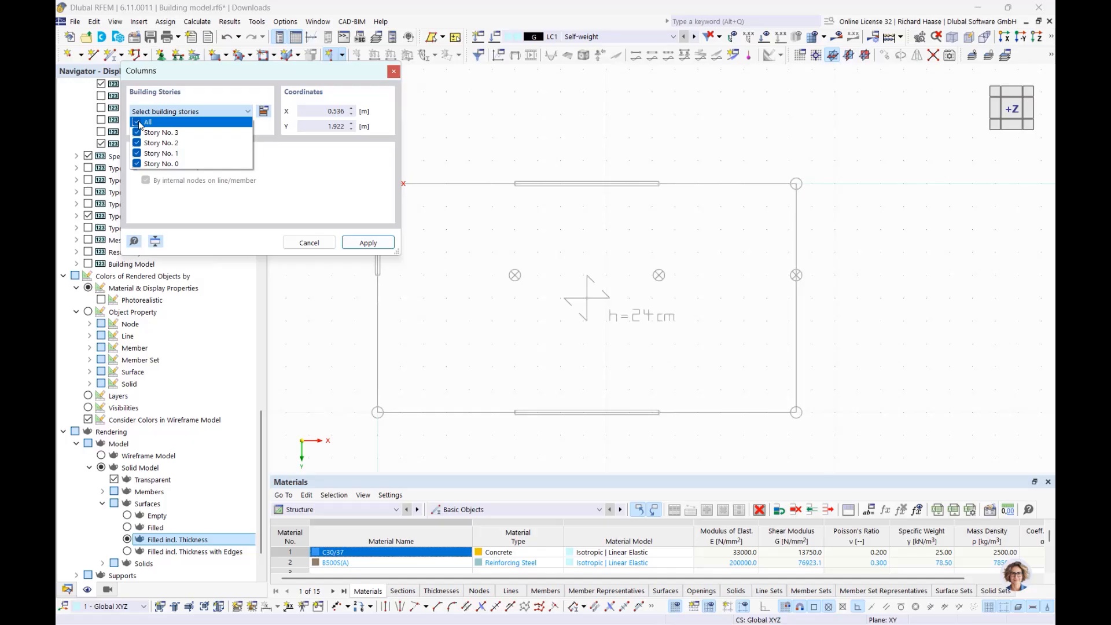
{"action": "left_click", "coordinate": [366, 212]}
{"action": "left_click", "coordinate": [369, 243]}
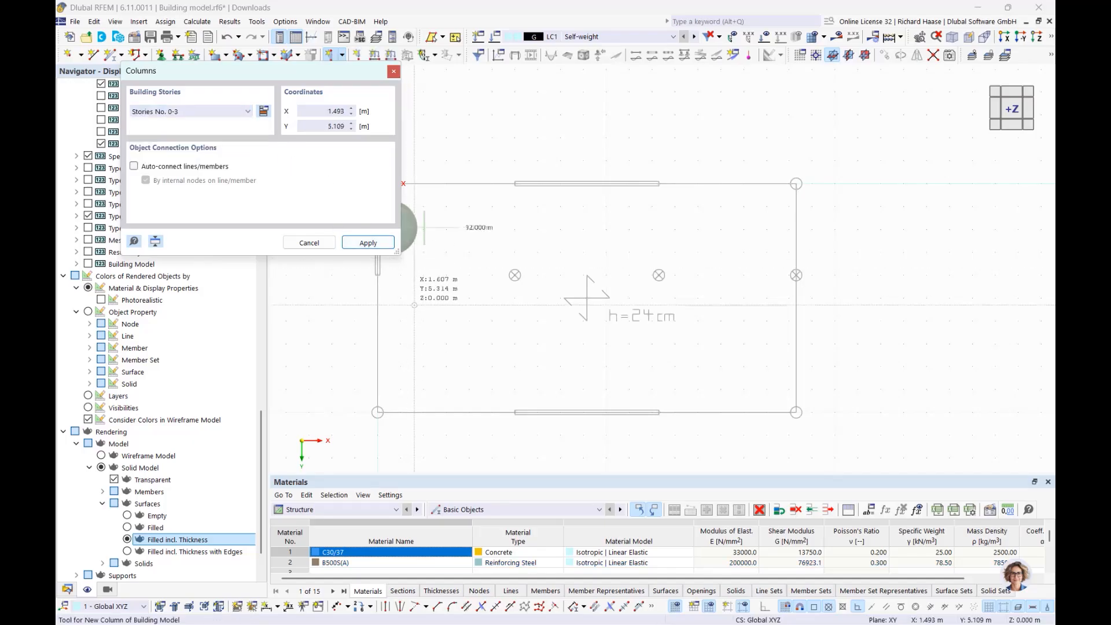
End the column placement and undo the column placed near the left wall
{"action": "middle_click_drag", "start_coordinate": [540, 297], "coordinate": [586, 298]}
{"action": "scroll", "coordinate": [552, 271], "scroll_direction": "up", "scroll_amount": 3}
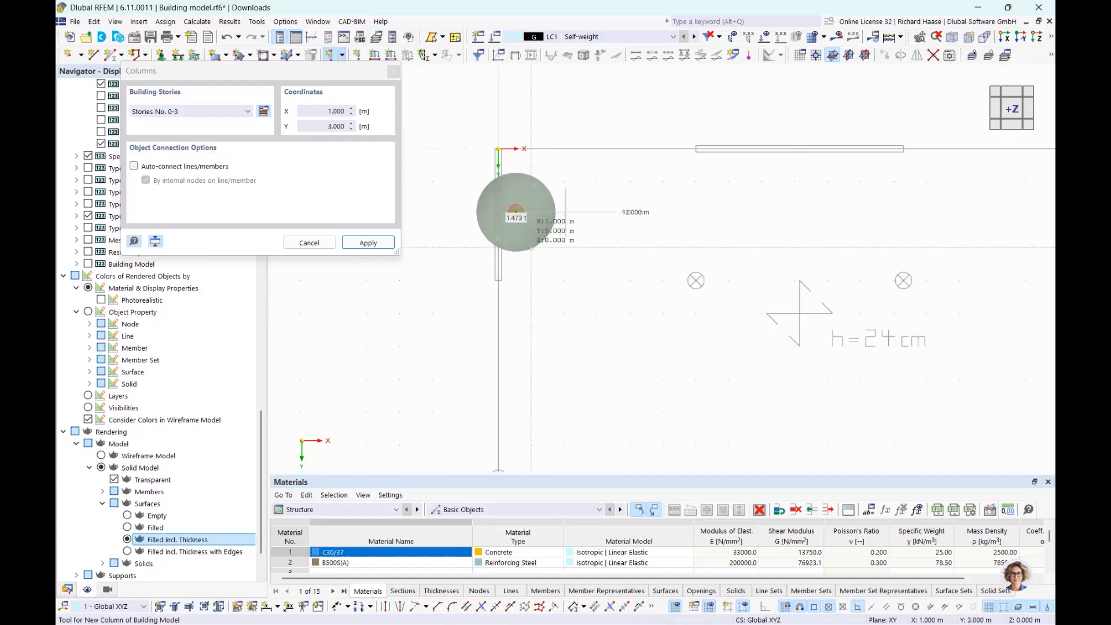
{"action": "key", "text": "Escape"}
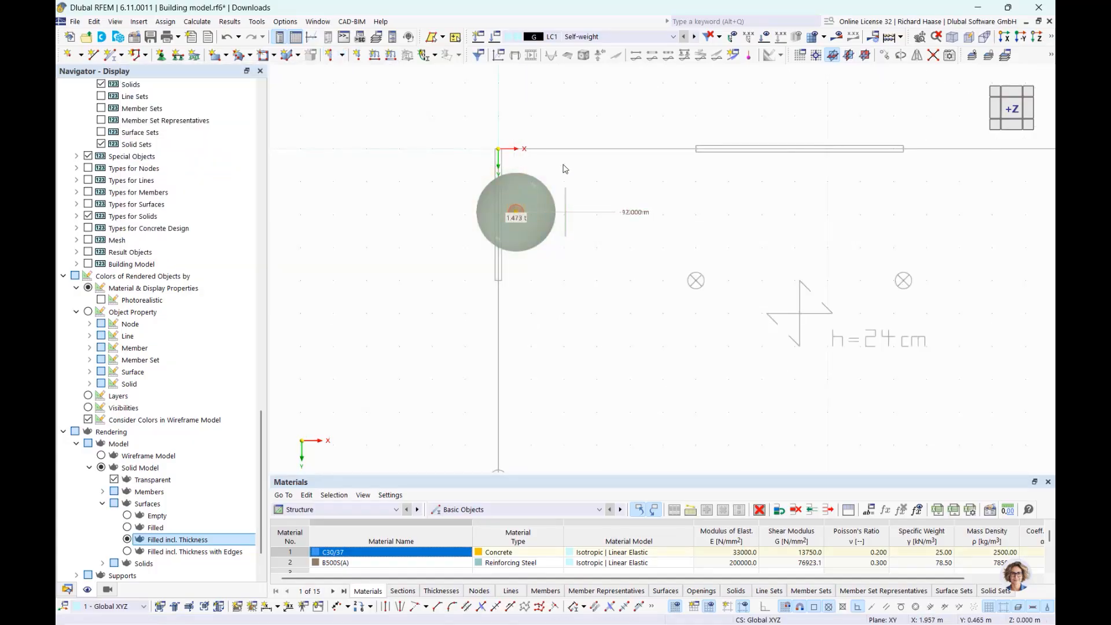
{"action": "key", "text": "ctrl+z"}
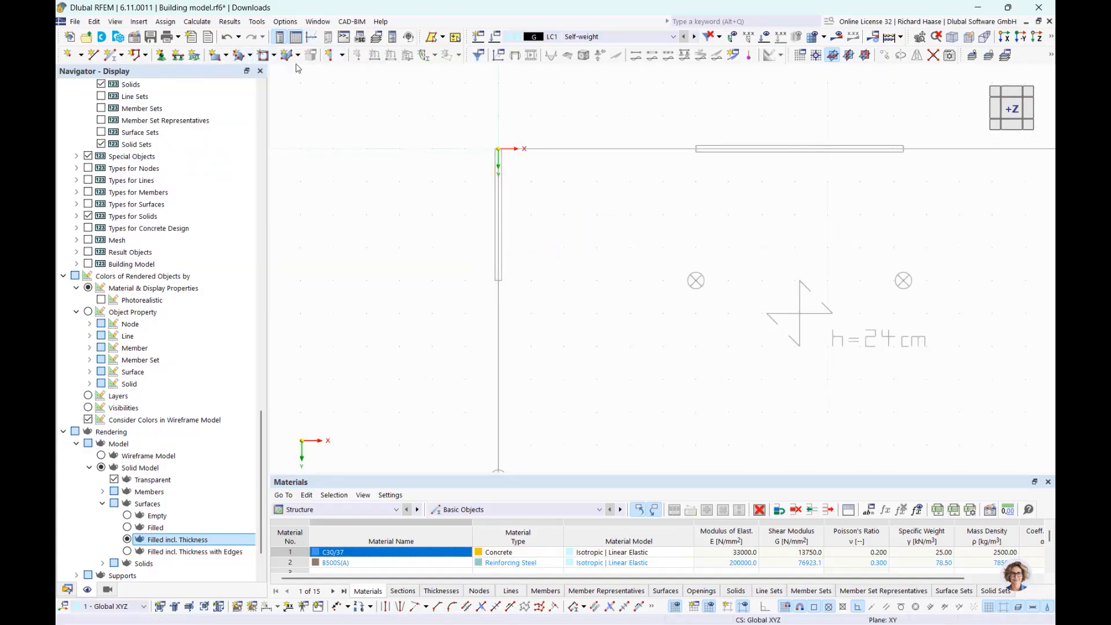
Place a column through Stories No. 0-3 at the floor plan's lower-left corner, at X 0 m, Y 10 m
{"action": "left_click", "coordinate": [334, 56]}
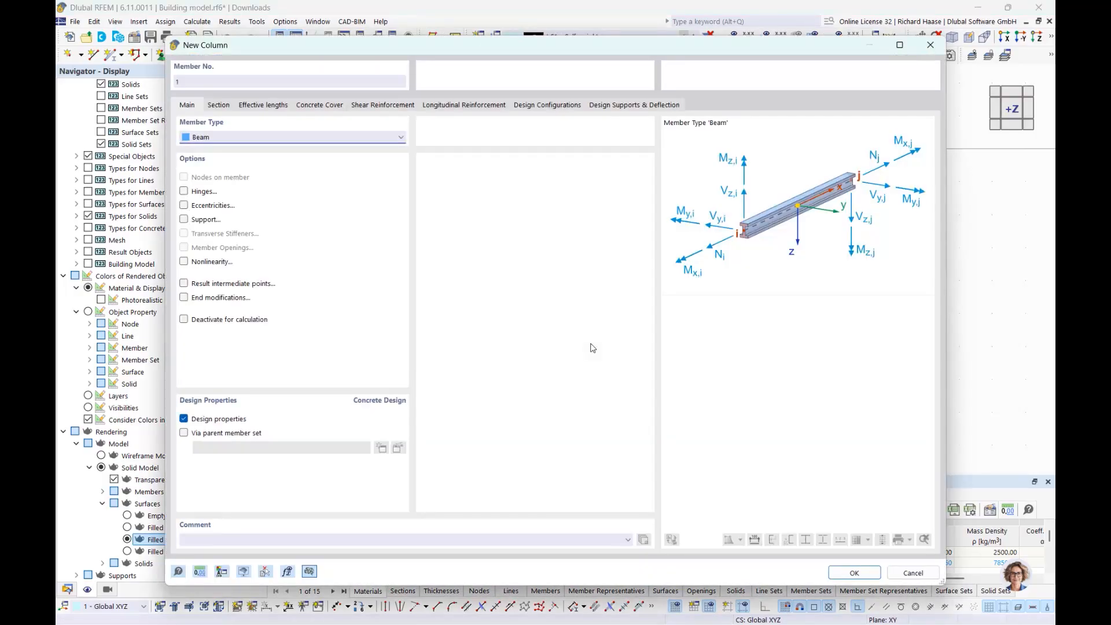
{"action": "left_click", "coordinate": [850, 570]}
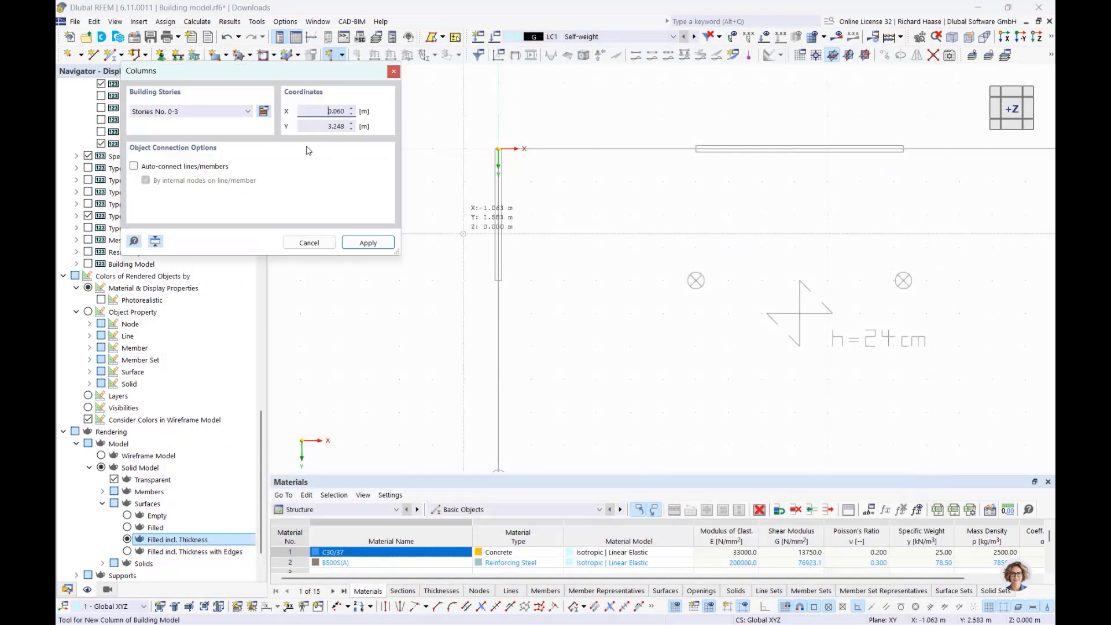
{"action": "left_click", "coordinate": [209, 112]}
{"action": "left_click", "coordinate": [210, 112]}
{"action": "scroll", "coordinate": [593, 315], "scroll_direction": "down", "scroll_amount": 1}
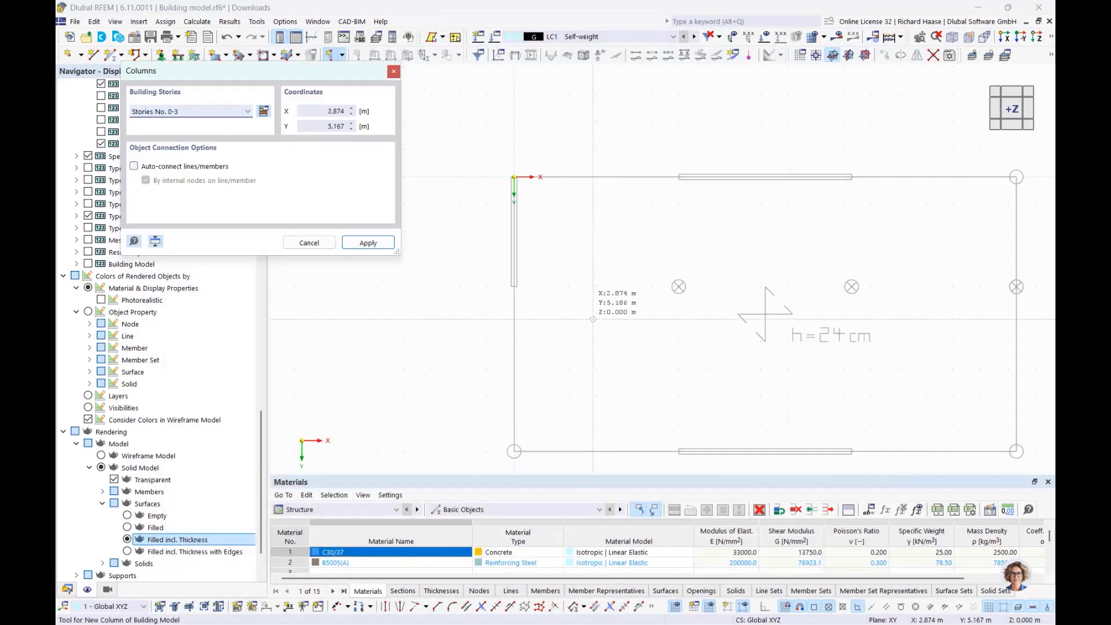
{"action": "middle_click_drag", "start_coordinate": [586, 317], "coordinate": [499, 328]}
{"action": "scroll", "coordinate": [509, 319], "scroll_direction": "up", "scroll_amount": 3}
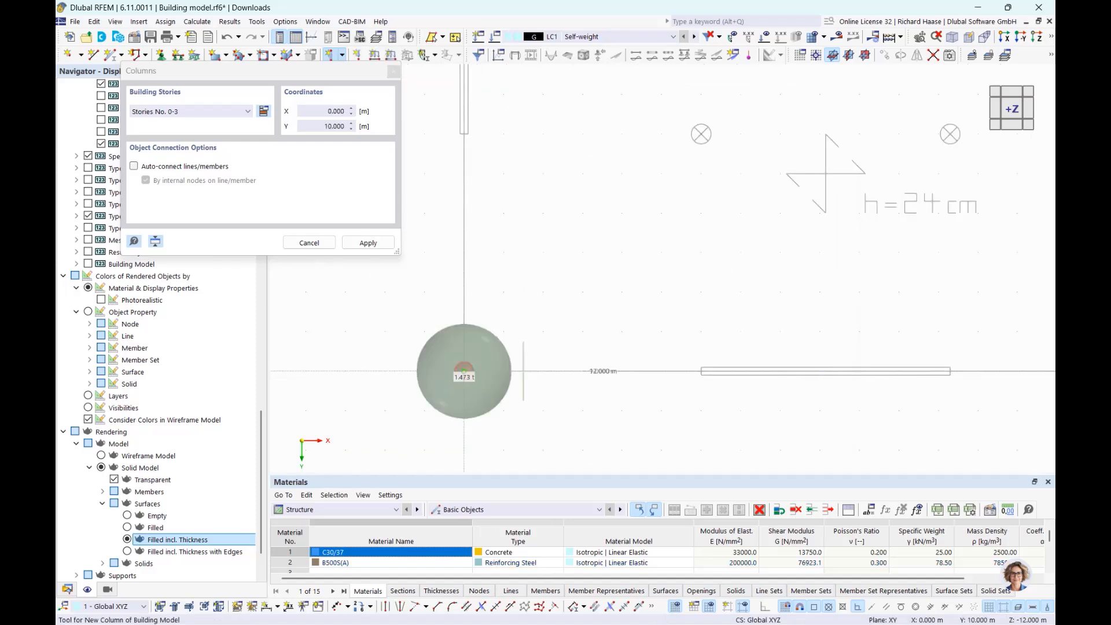
{"action": "scroll", "coordinate": [466, 365], "scroll_direction": "up", "scroll_amount": 3}
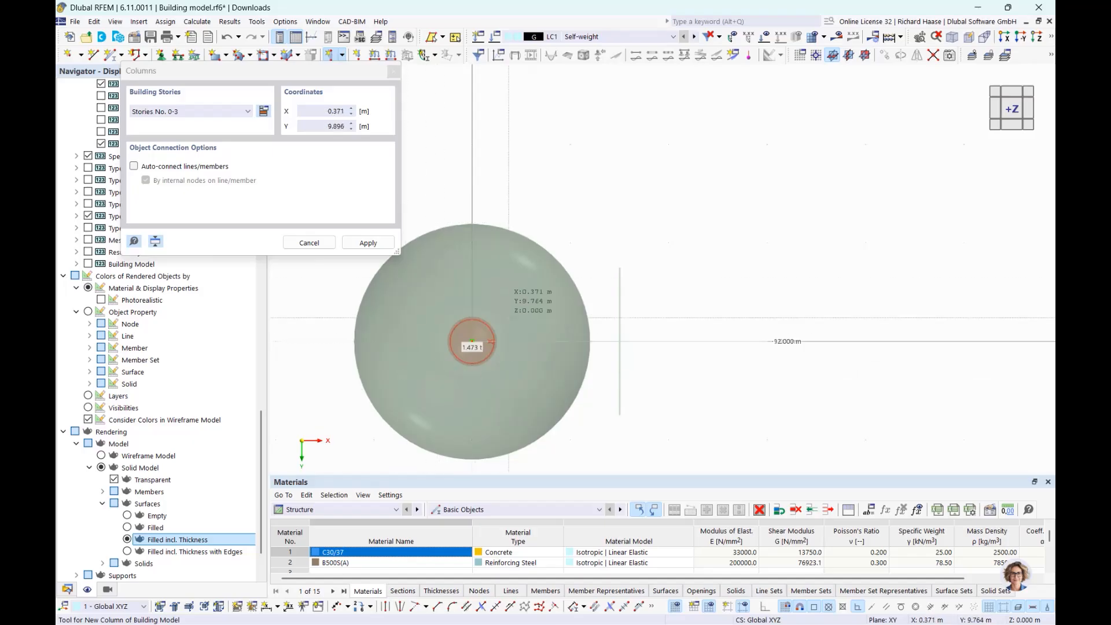
Place a column through Stories No. 0-3 at the first interior column symbol, at X 6 m, Y 4 m
{"action": "scroll", "coordinate": [502, 314], "scroll_direction": "down", "scroll_amount": 5}
{"action": "middle_click_drag", "start_coordinate": [580, 325], "coordinate": [547, 247]}
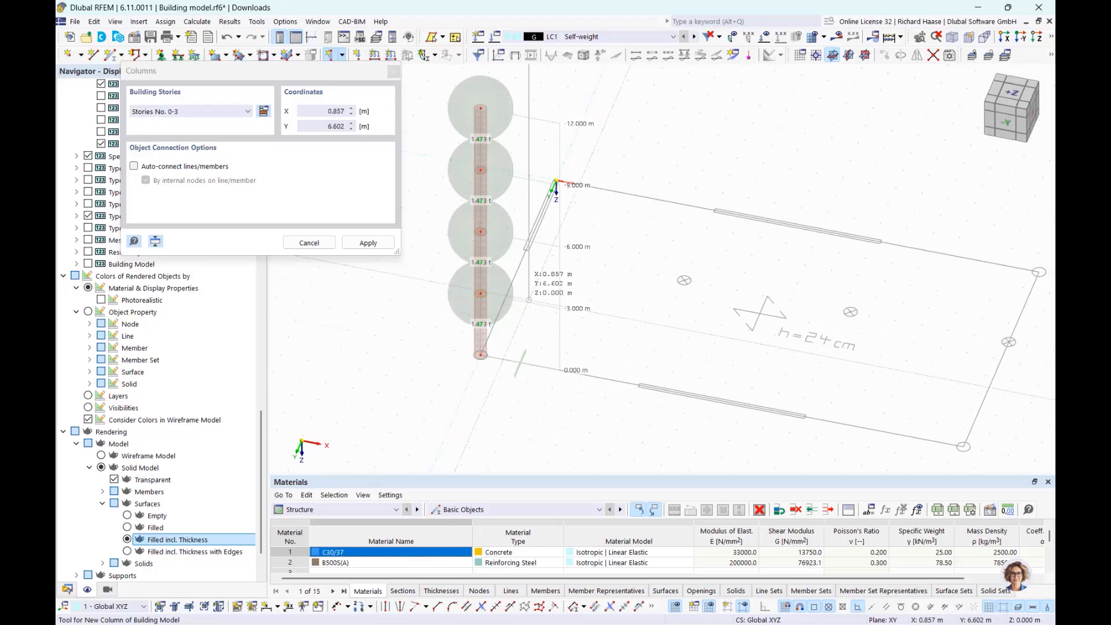
{"action": "scroll", "coordinate": [752, 289], "scroll_direction": "up", "scroll_amount": 2}
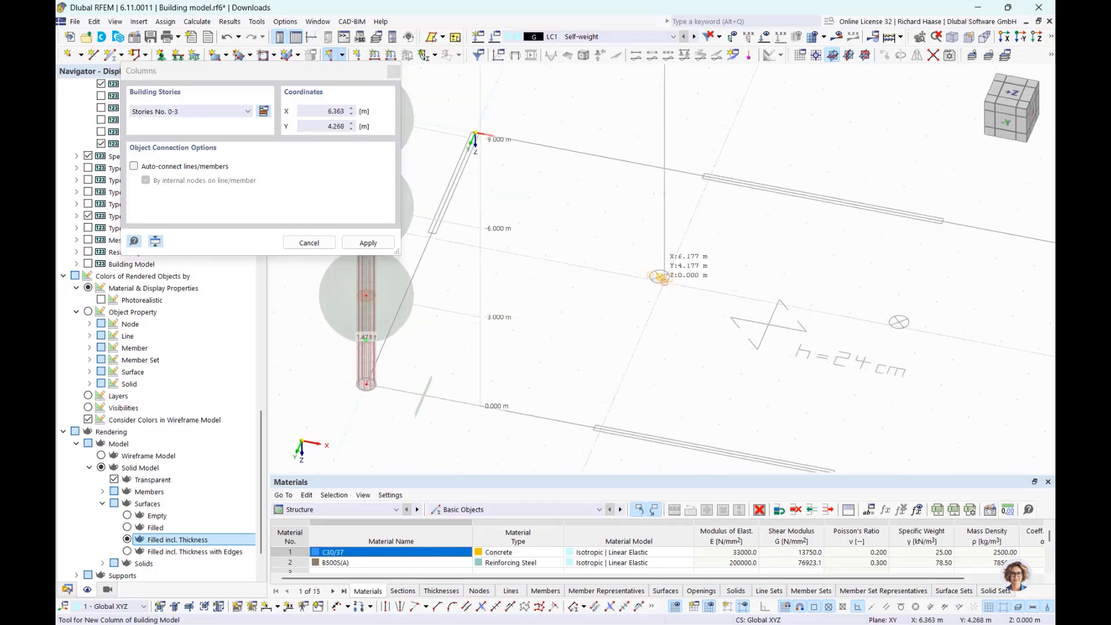
{"action": "scroll", "coordinate": [659, 277], "scroll_direction": "up", "scroll_amount": 2}
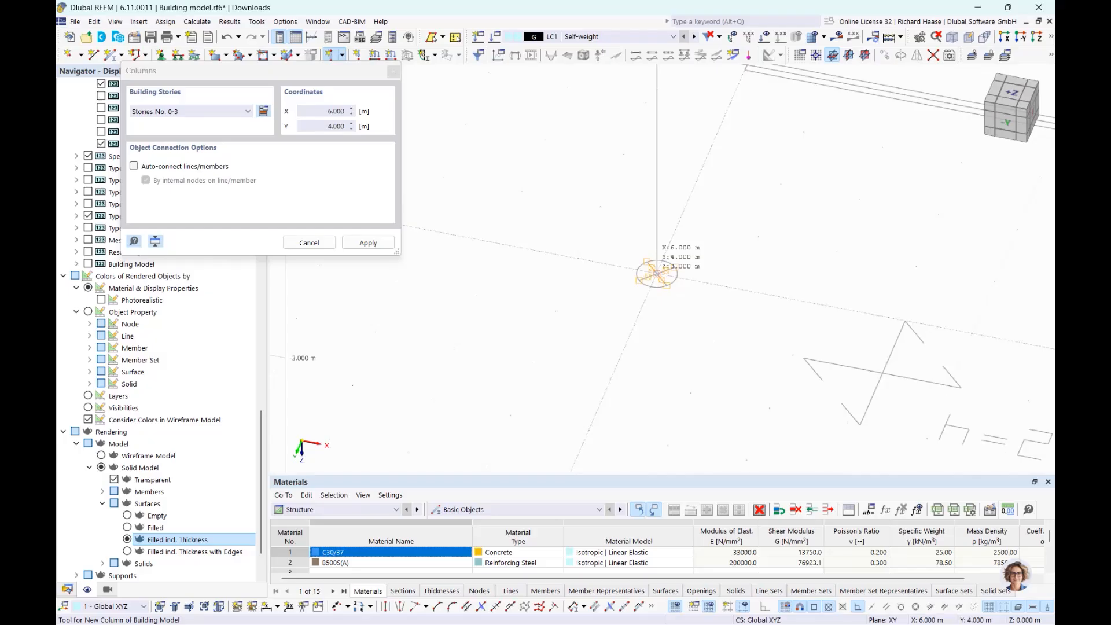
{"action": "left_click", "coordinate": [657, 272]}
{"action": "scroll", "coordinate": [657, 272], "scroll_direction": "down", "scroll_amount": 3}
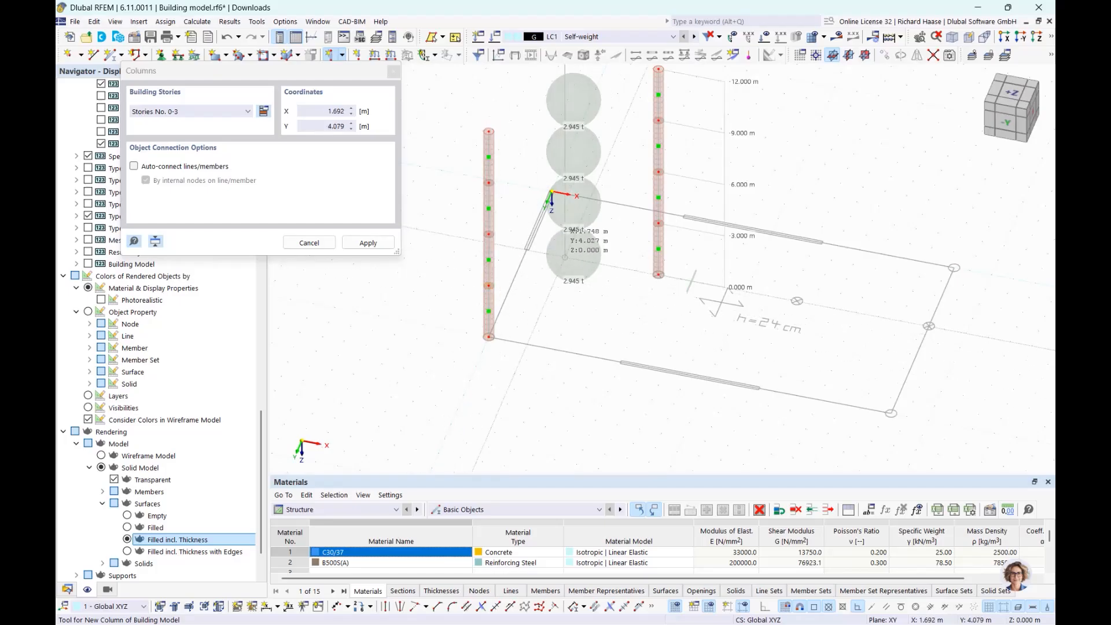
Place a column through Stories No. 0-3 at the centre of the second interior column symbol, beyond the h=24 cm note
{"action": "middle_click_drag", "start_coordinate": [681, 352], "coordinate": [793, 292], "text": "ctrl"}
{"action": "scroll", "coordinate": [793, 292], "scroll_direction": "up", "scroll_amount": 5}
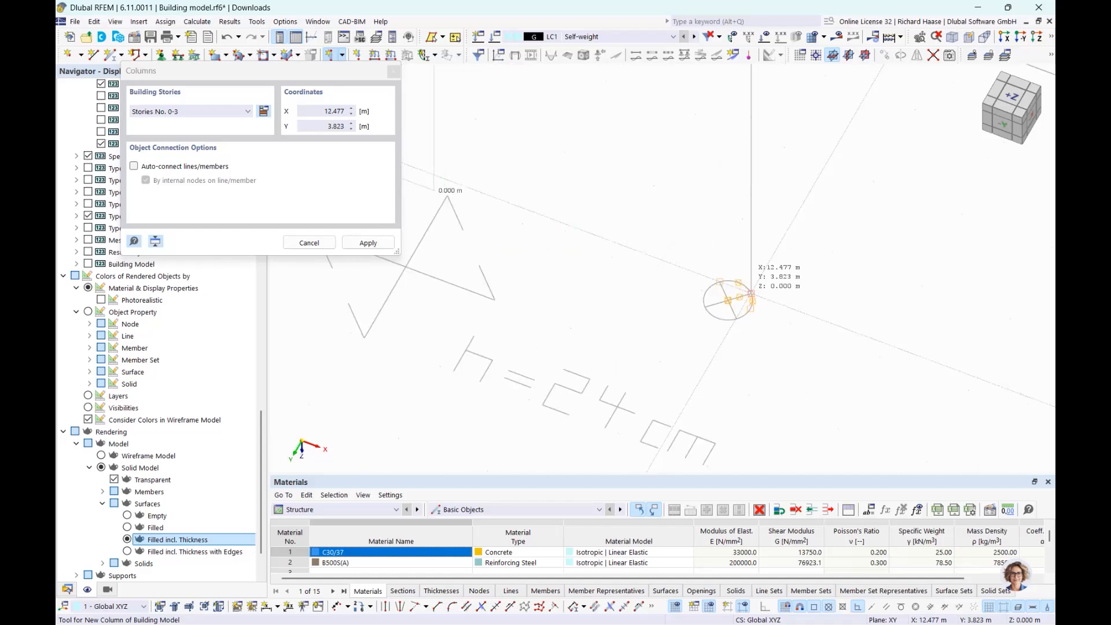
{"action": "left_click", "coordinate": [728, 300]}
{"action": "scroll", "coordinate": [728, 301], "scroll_direction": "down", "scroll_amount": 5}
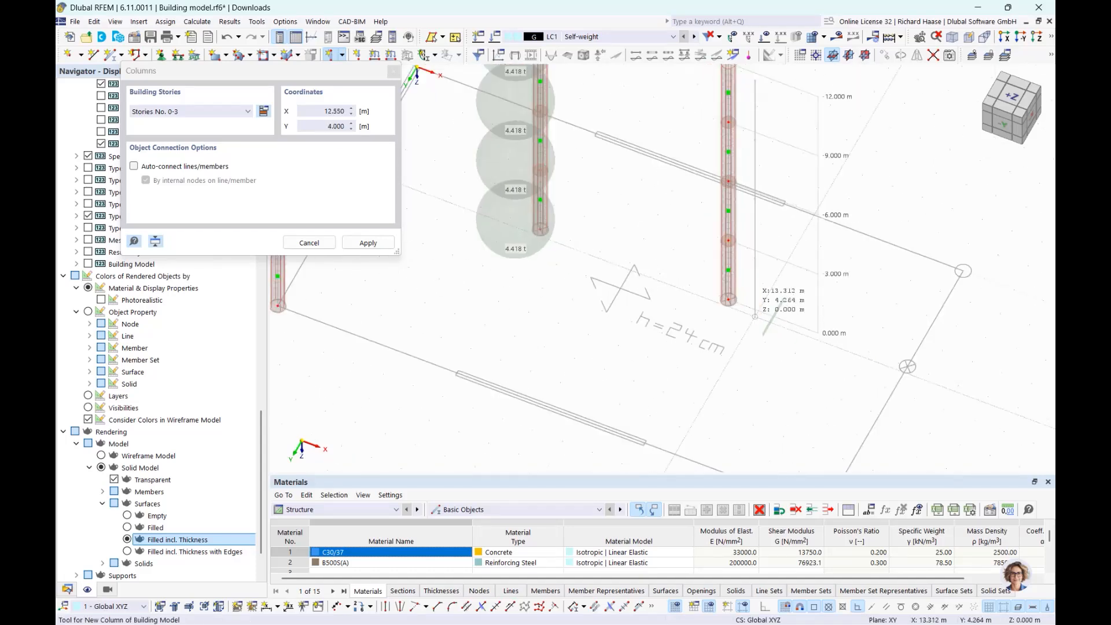
Place two columns through Stories No. 0-3 on the plan's right edge, at X 18.3 m, Y 10 m and X 18.3 m, Y 4 m
{"action": "middle_click_drag", "start_coordinate": [833, 426], "coordinate": [605, 298]}
{"action": "scroll", "coordinate": [581, 360], "scroll_direction": "up", "scroll_amount": 3}
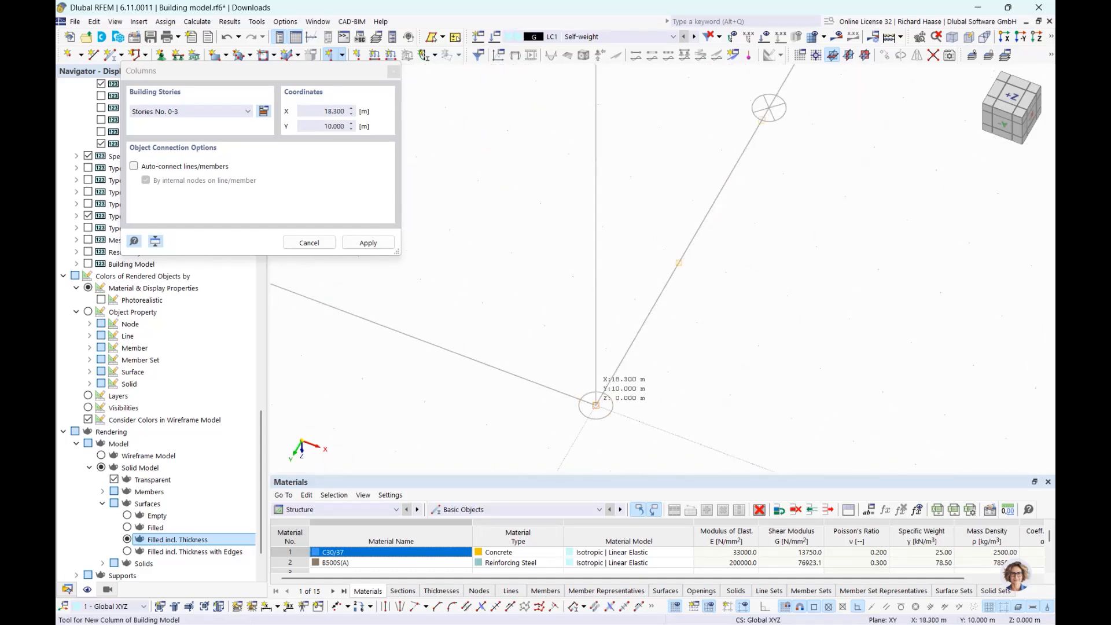
{"action": "left_click", "coordinate": [596, 405]}
{"action": "scroll", "coordinate": [712, 267], "scroll_direction": "up", "scroll_amount": 4}
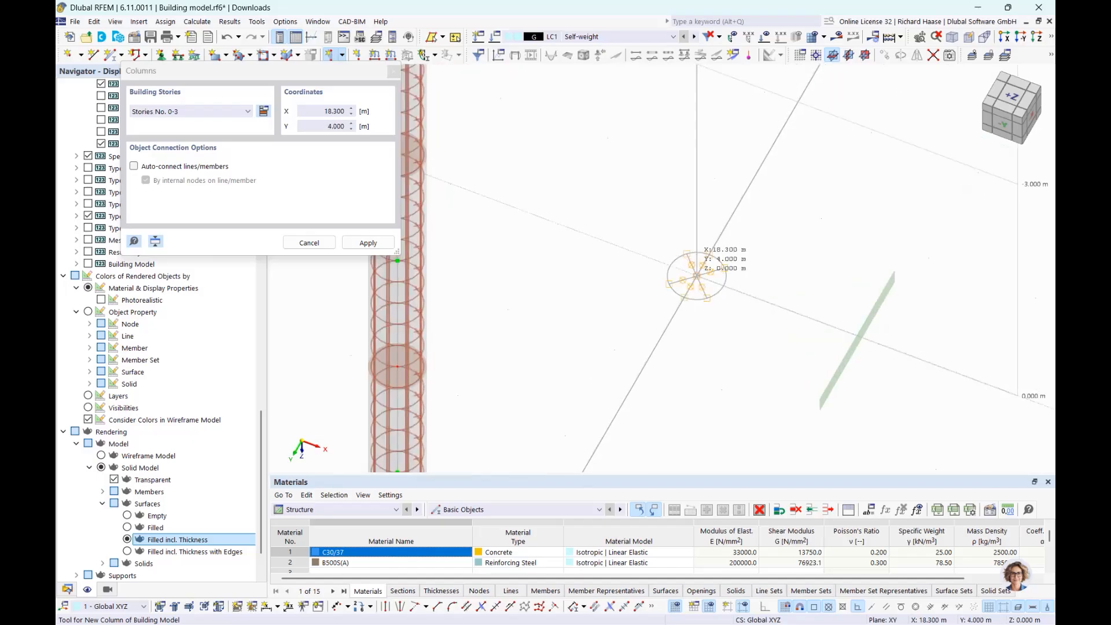
{"action": "left_click", "coordinate": [698, 272]}
Place the last column through Stories No. 0-3 at the floor plan's upper-right corner and end the column placement
{"action": "scroll", "coordinate": [711, 277], "scroll_direction": "down", "scroll_amount": 3}
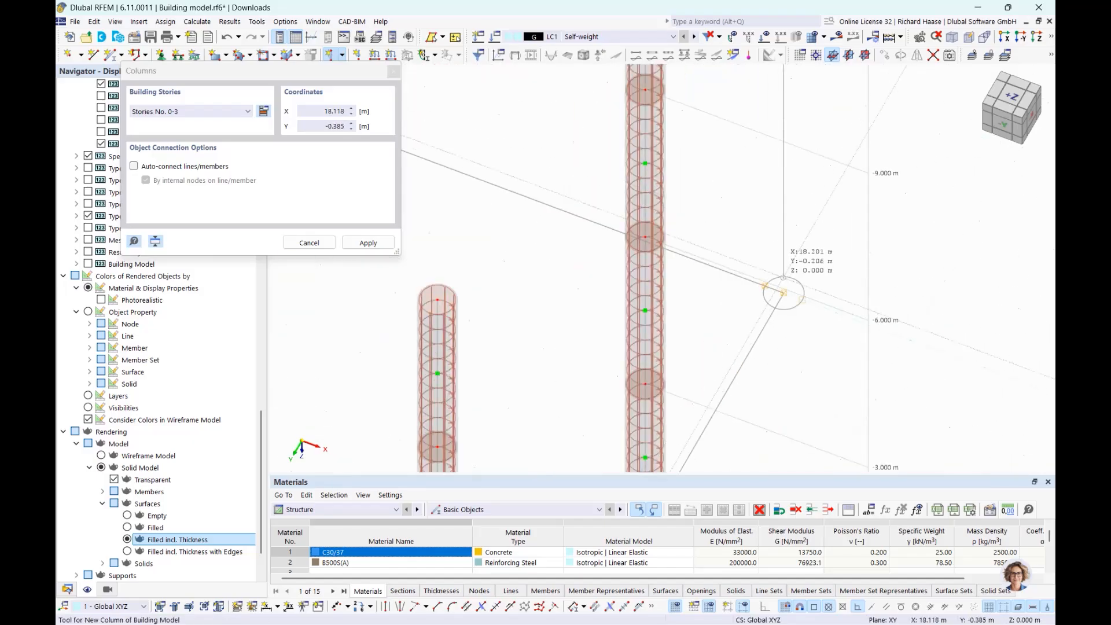
{"action": "left_click", "coordinate": [780, 291]}
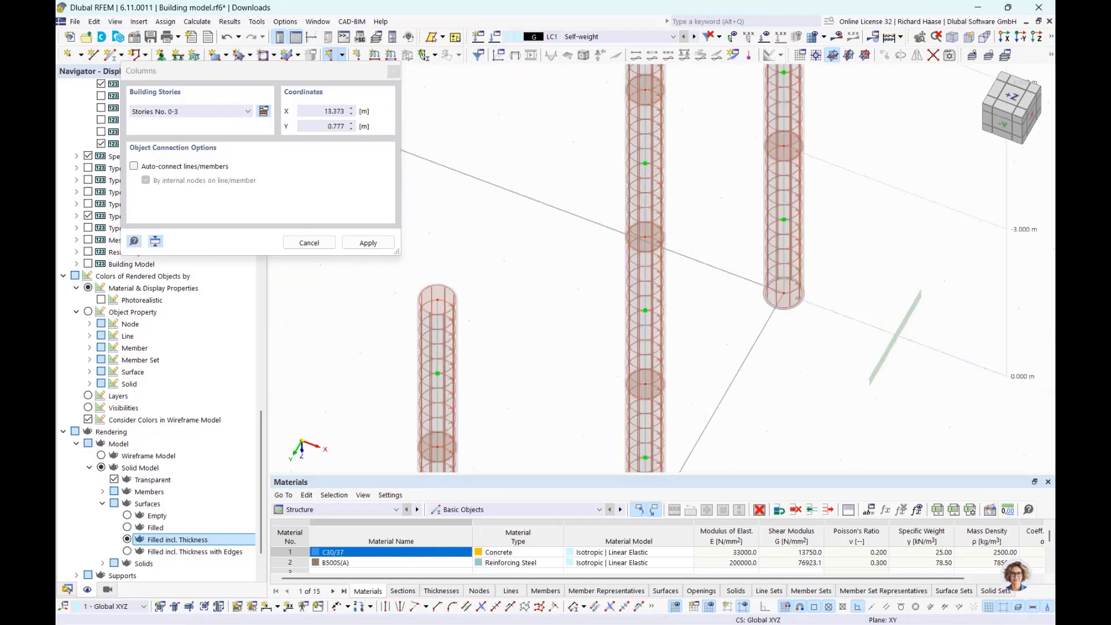
{"action": "scroll", "coordinate": [621, 302], "scroll_direction": "down", "scroll_amount": 4}
{"action": "middle_click_drag", "start_coordinate": [620, 302], "coordinate": [718, 255]}
{"action": "scroll", "coordinate": [466, 299], "scroll_direction": "down", "scroll_amount": 3}
{"action": "middle_click_drag", "start_coordinate": [544, 303], "coordinate": [579, 305]}
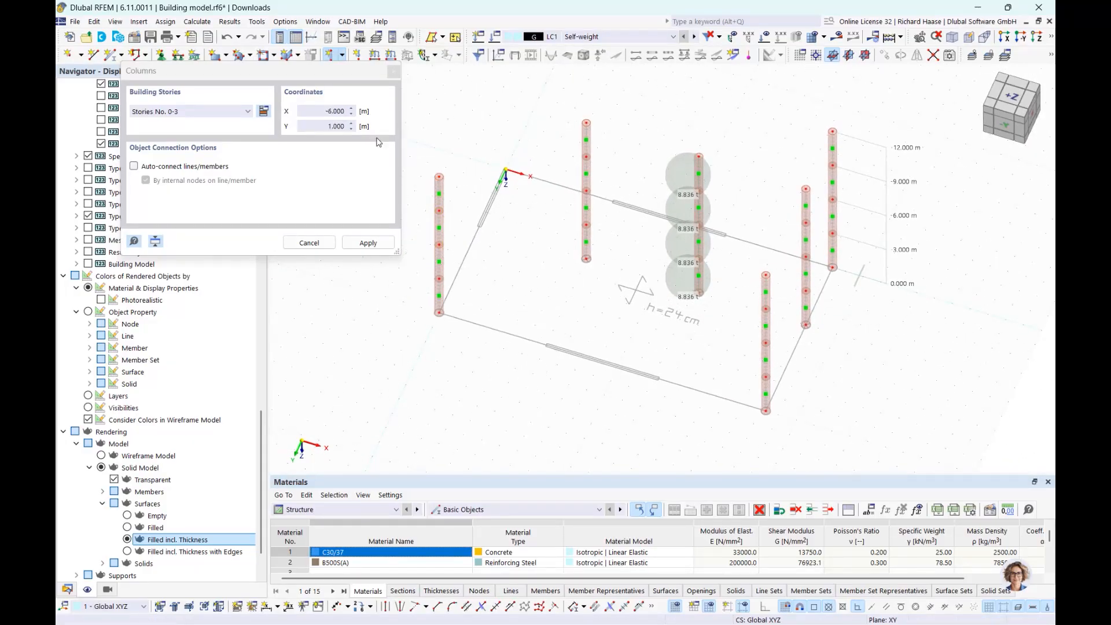
{"action": "key", "text": "Escape"}
{"action": "left_click", "coordinate": [345, 58]}
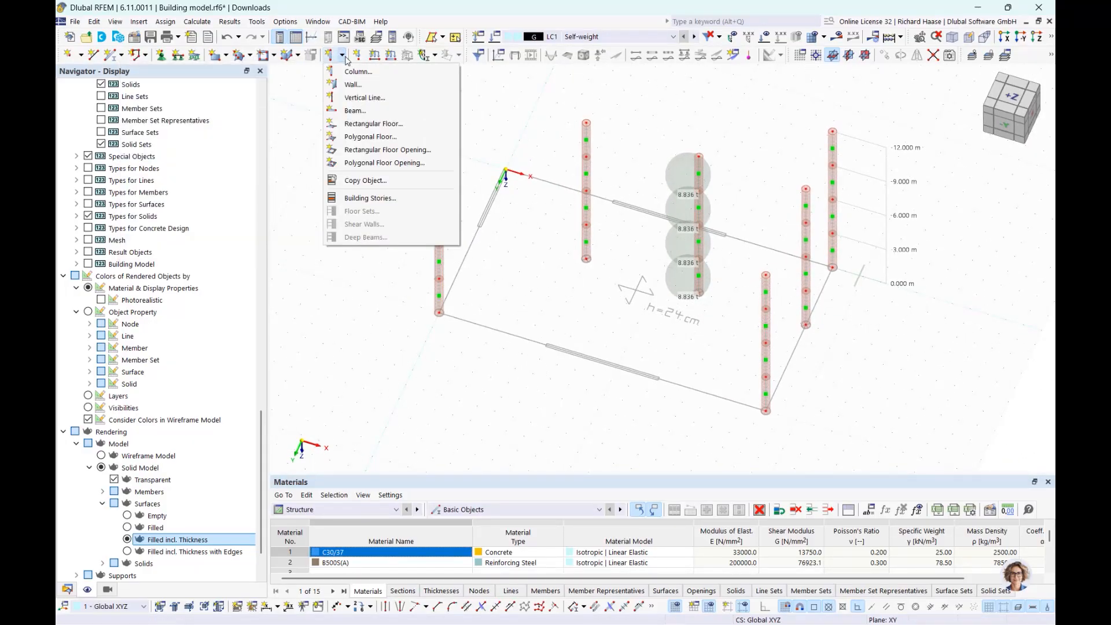
{"action": "left_click", "coordinate": [358, 86]}
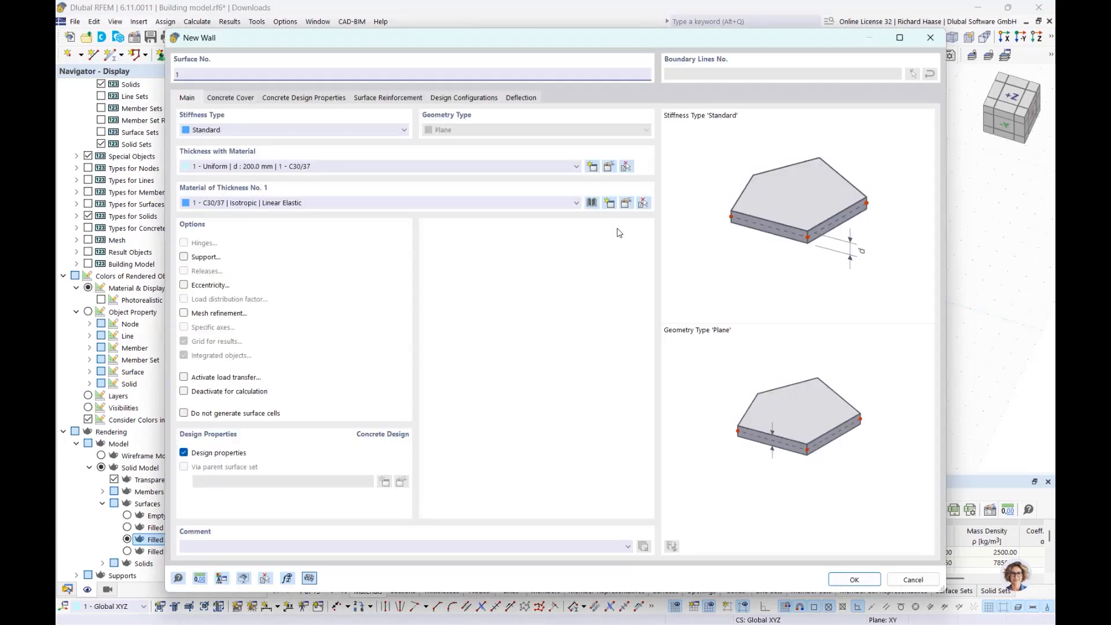
{"action": "left_click", "coordinate": [854, 579]}
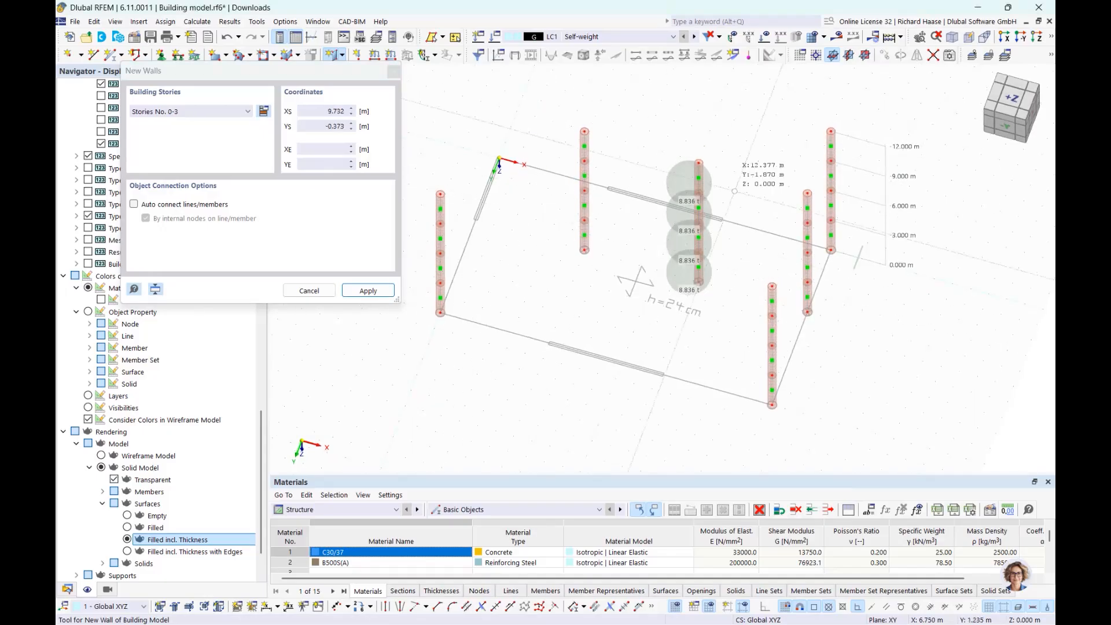
{"action": "key", "text": "Escape"}
In plan view, draw a 200 mm C30/37 wall through Stories No. 0-3 from X 0 m, Y 4 m to the origin
{"action": "left_click", "coordinate": [1010, 101]}
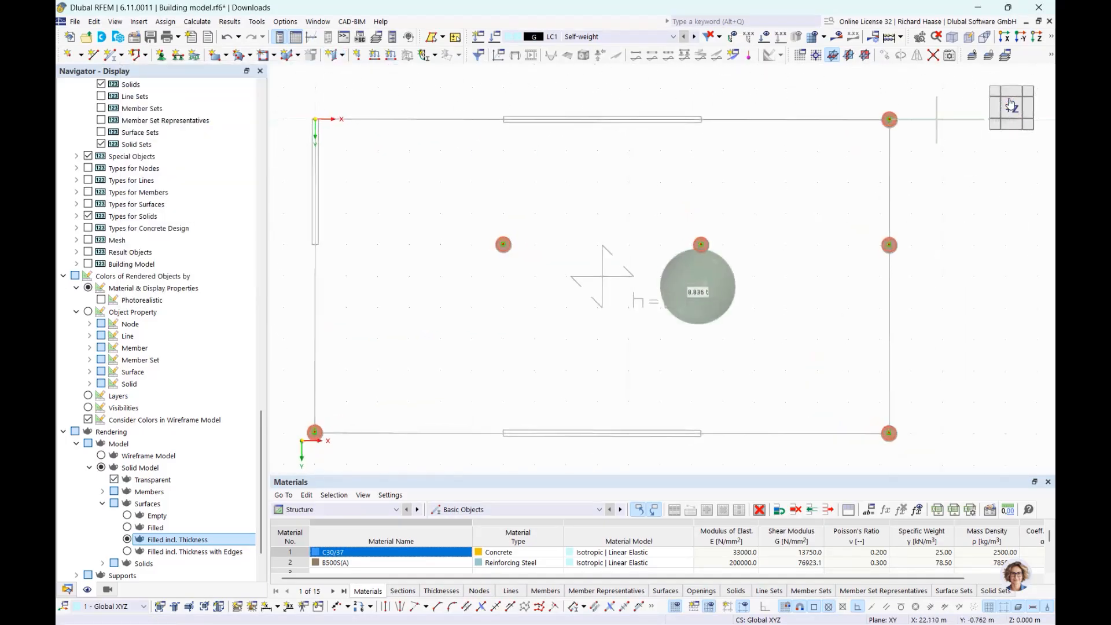
{"action": "left_click", "coordinate": [343, 55]}
{"action": "left_click", "coordinate": [356, 86]}
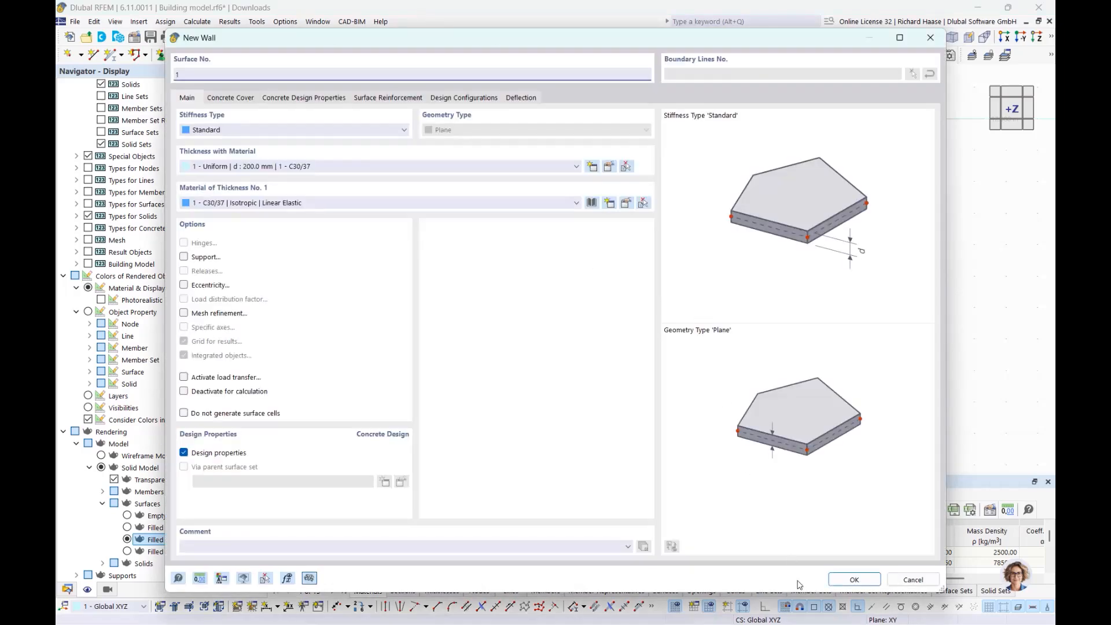
{"action": "left_click", "coordinate": [853, 580]}
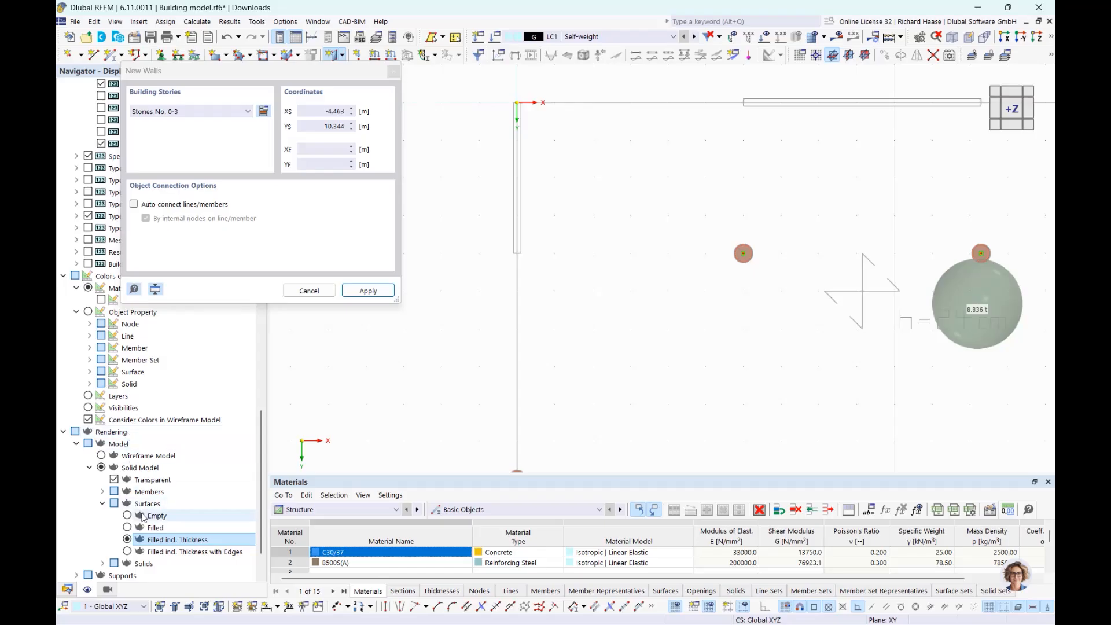
{"action": "scroll", "coordinate": [521, 255], "scroll_direction": "up", "scroll_amount": 5}
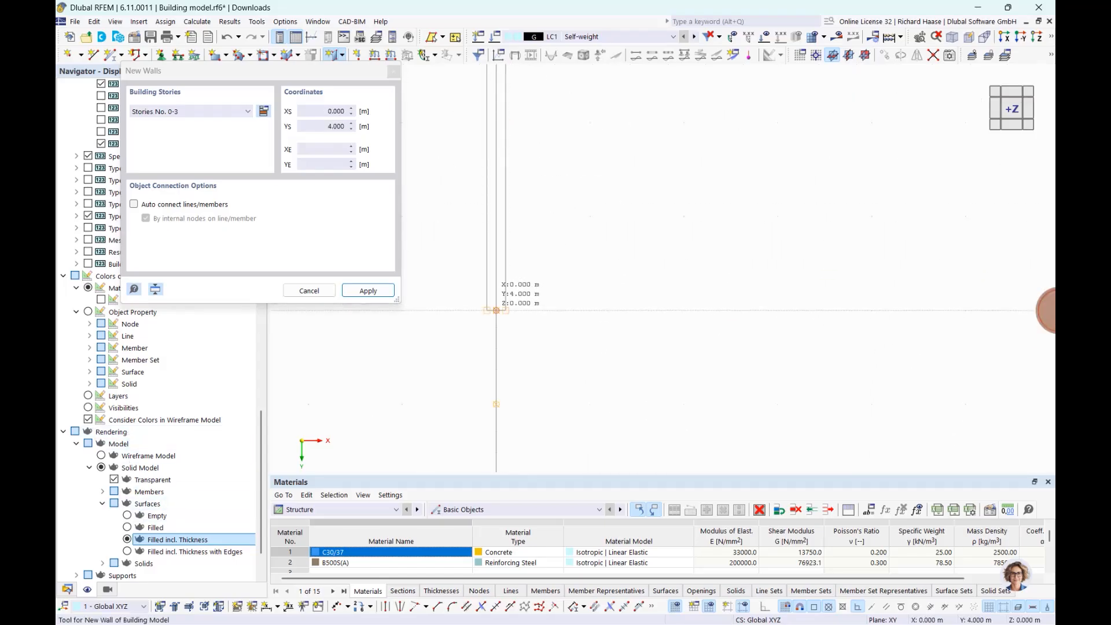
{"action": "left_click", "coordinate": [496, 311]}
{"action": "scroll", "coordinate": [508, 249], "scroll_direction": "down", "scroll_amount": 6}
{"action": "scroll", "coordinate": [490, 139], "scroll_direction": "up", "scroll_amount": 6}
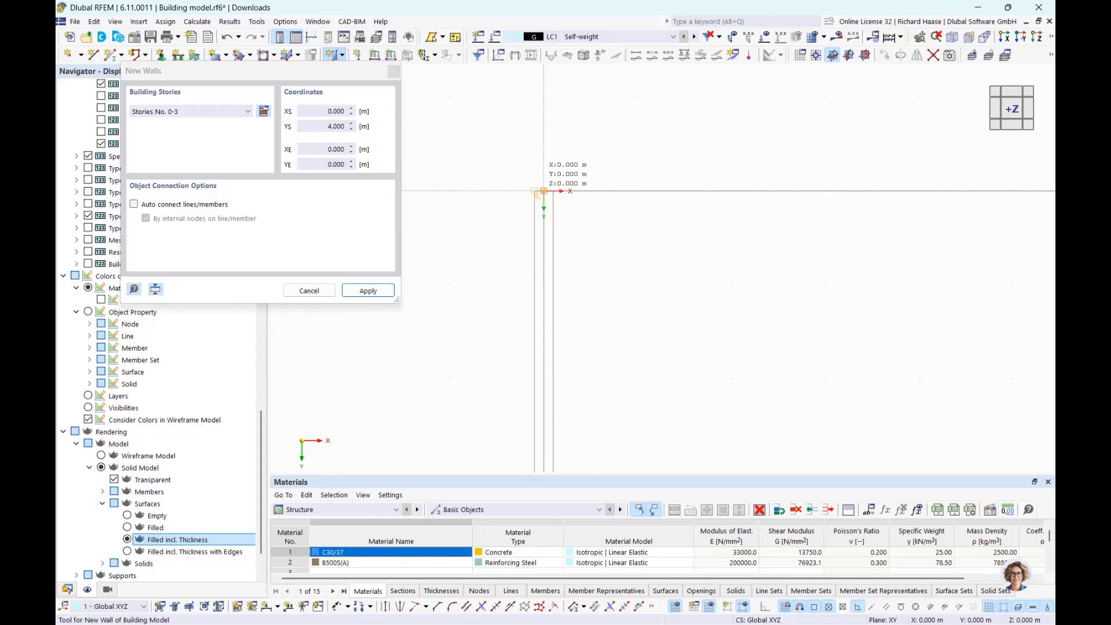
{"action": "left_click", "coordinate": [544, 191]}
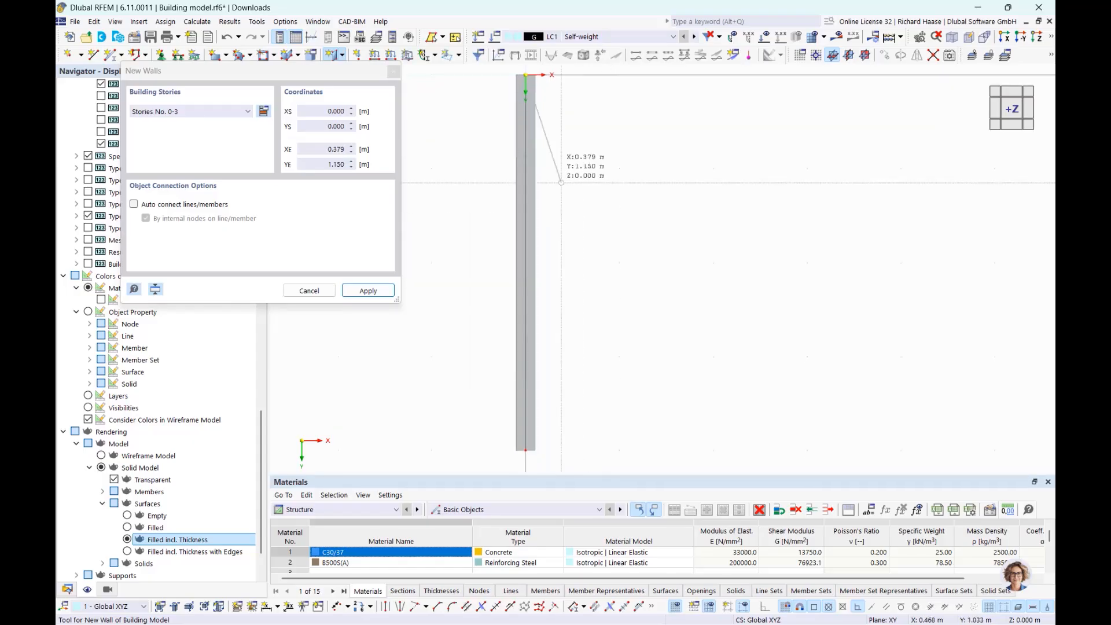
Compare the new wall with surfaces rendered as Filled and as Filled incl. Thickness, and end the wall placement
{"action": "middle_click_drag", "start_coordinate": [583, 438], "coordinate": [602, 384]}
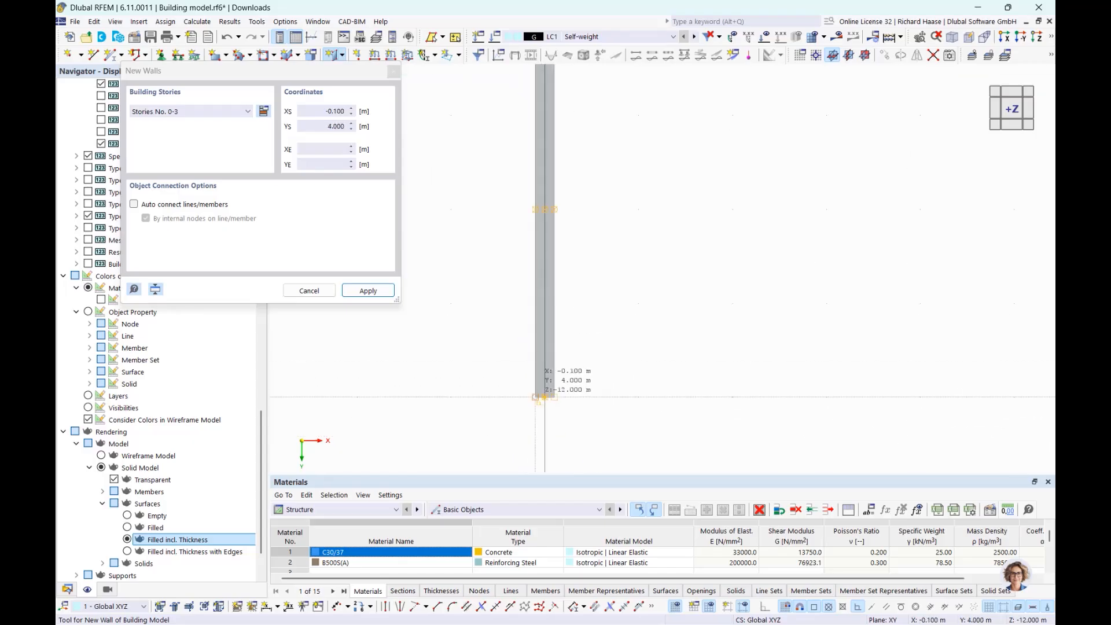
{"action": "left_click", "coordinate": [127, 527]}
{"action": "scroll", "coordinate": [622, 307], "scroll_direction": "down", "scroll_amount": 3}
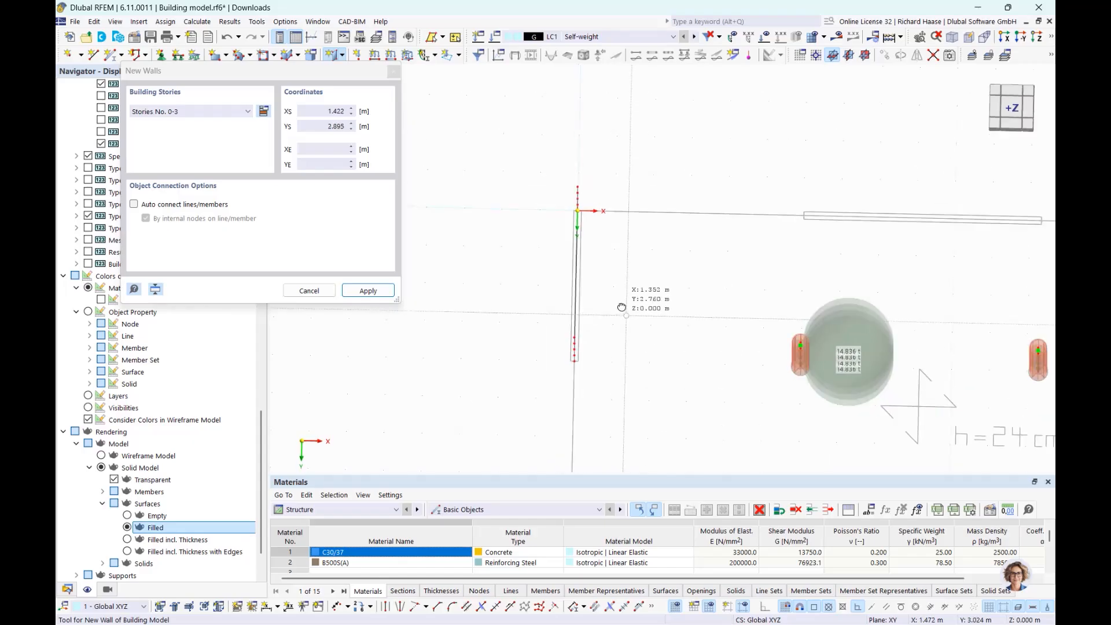
{"action": "middle_click_drag", "start_coordinate": [622, 308], "coordinate": [602, 194], "text": "ctrl"}
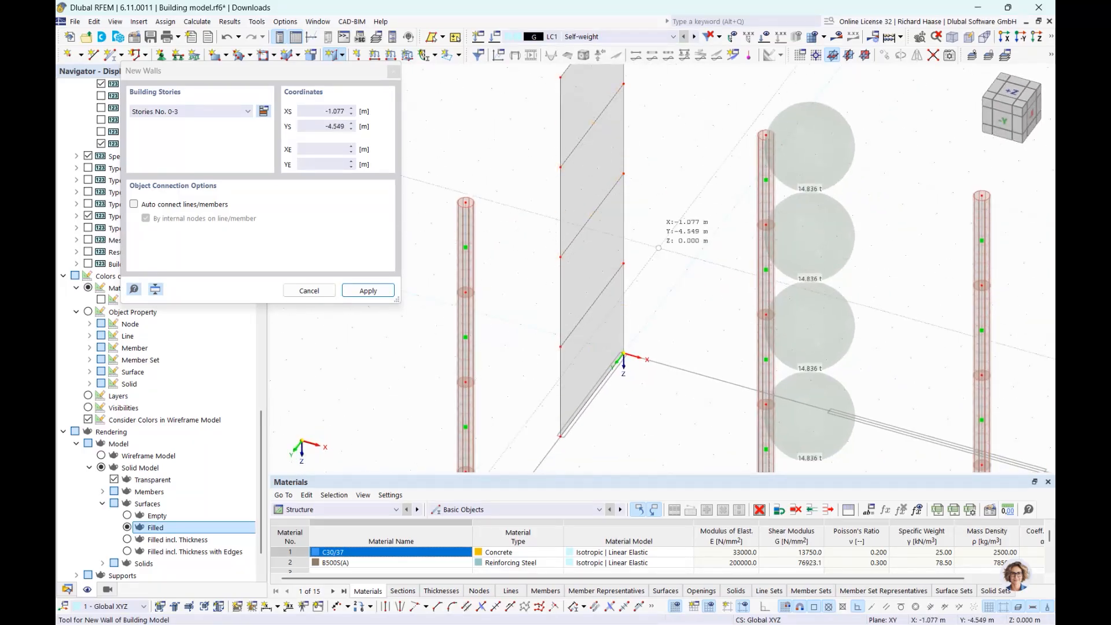
{"action": "middle_click_drag", "start_coordinate": [632, 296], "coordinate": [640, 293], "text": "ctrl"}
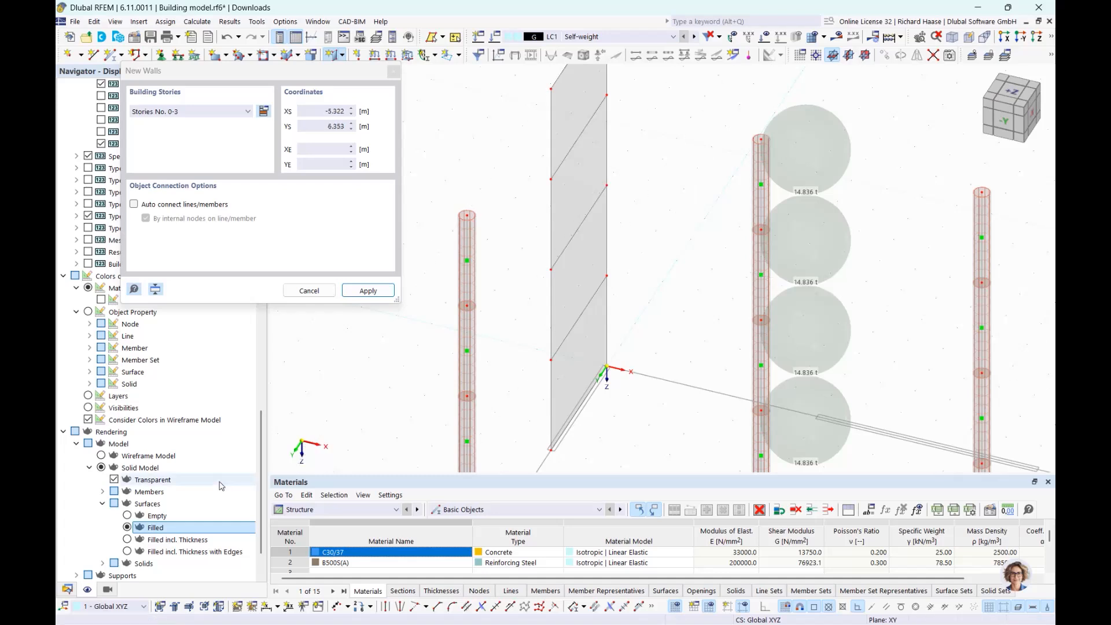
{"action": "left_click", "coordinate": [127, 540]}
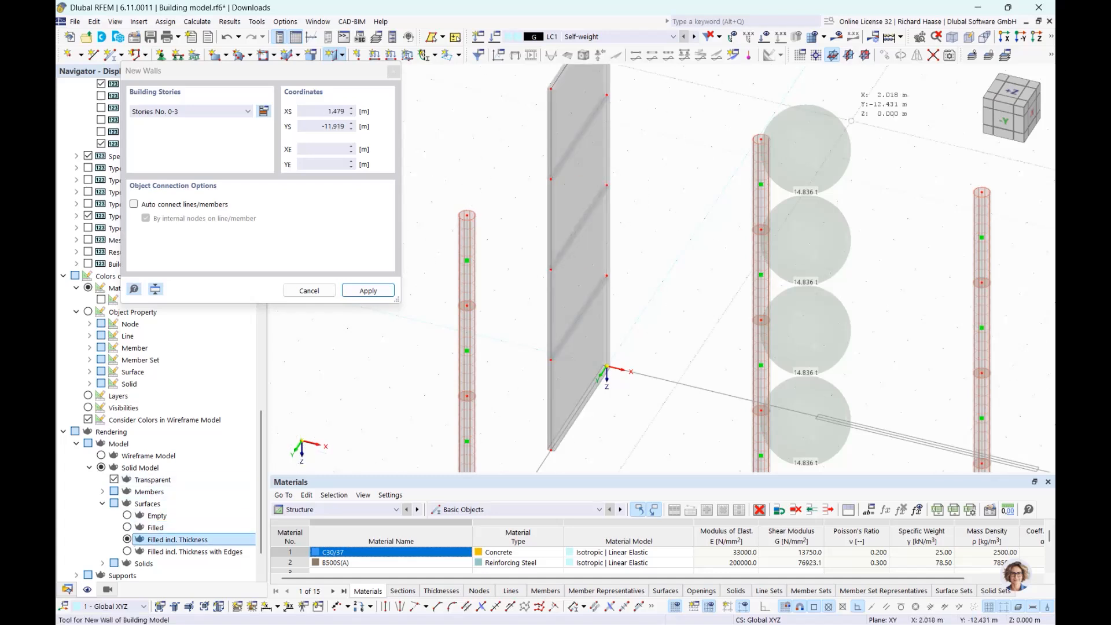
{"action": "key", "text": "Escape"}
In plan view, draw a wall through Stories No. 0-3 along the plan's upper edge, from X 6 m to X 12.3 m at Y 0 m
{"action": "left_click", "coordinate": [1020, 98]}
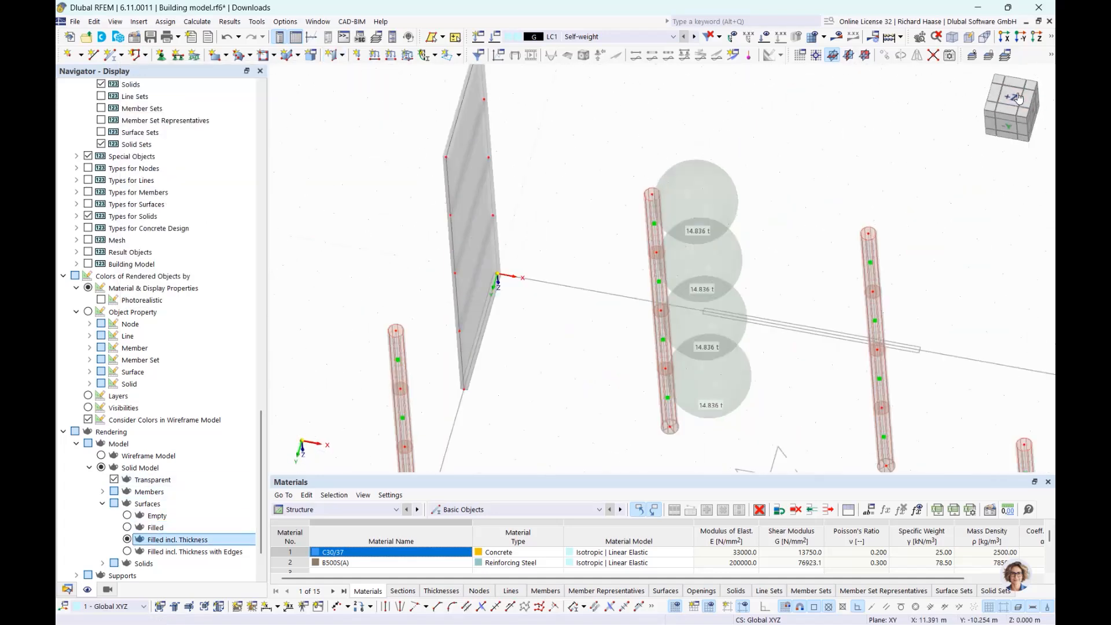
{"action": "scroll", "coordinate": [335, 156], "scroll_direction": "up", "scroll_amount": 3}
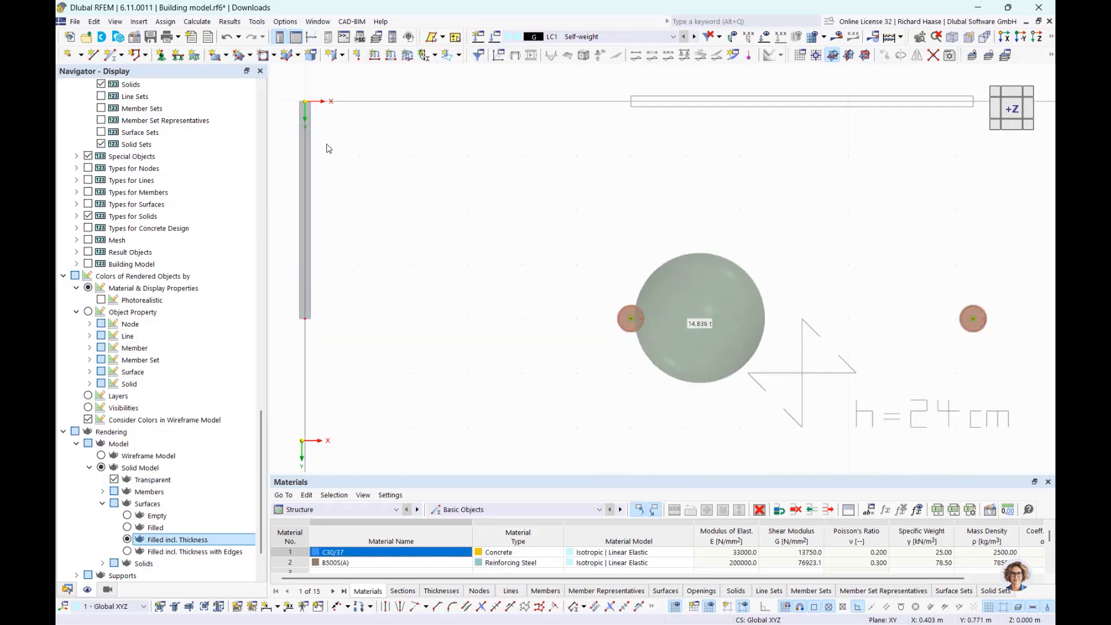
{"action": "scroll", "coordinate": [606, 175], "scroll_direction": "down", "scroll_amount": 4}
{"action": "middle_click_drag", "start_coordinate": [716, 170], "coordinate": [600, 250]}
{"action": "scroll", "coordinate": [646, 211], "scroll_direction": "up", "scroll_amount": 1}
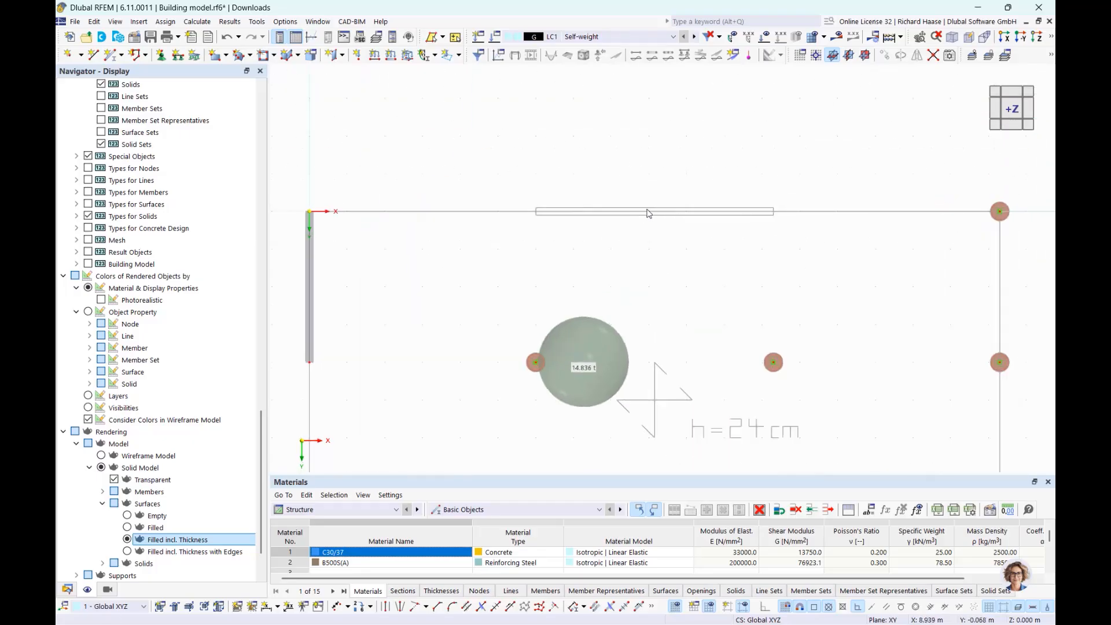
{"action": "middle_click_drag", "start_coordinate": [646, 210], "coordinate": [638, 214]}
{"action": "left_click", "coordinate": [335, 55]}
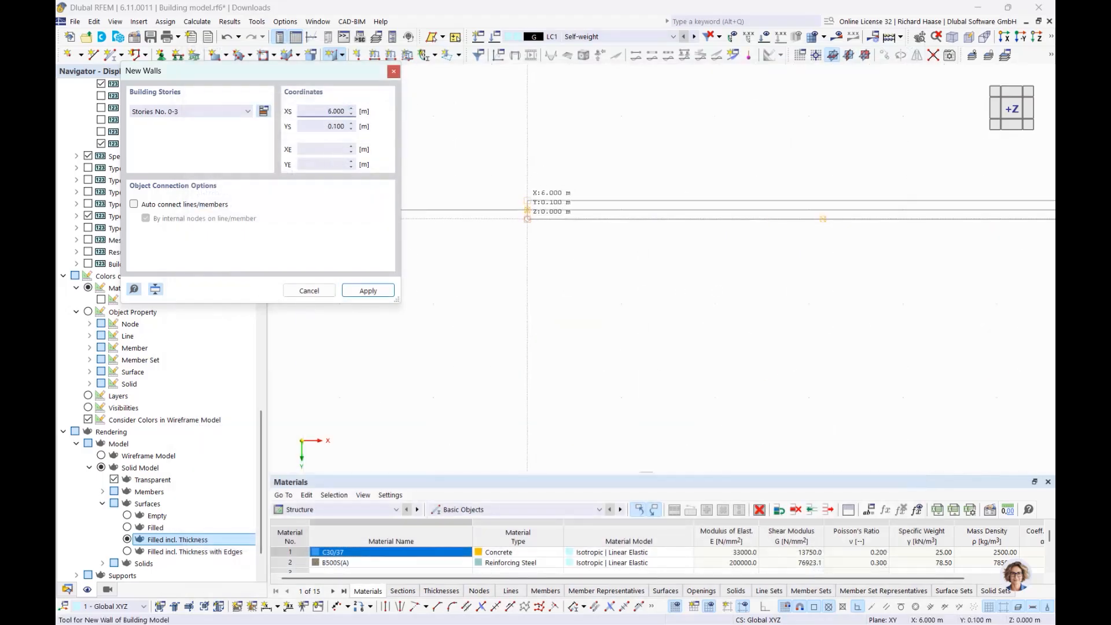
{"action": "left_click", "coordinate": [528, 210]}
{"action": "scroll", "coordinate": [896, 227], "scroll_direction": "down", "scroll_amount": 4}
{"action": "middle_click_drag", "start_coordinate": [885, 229], "coordinate": [719, 216]}
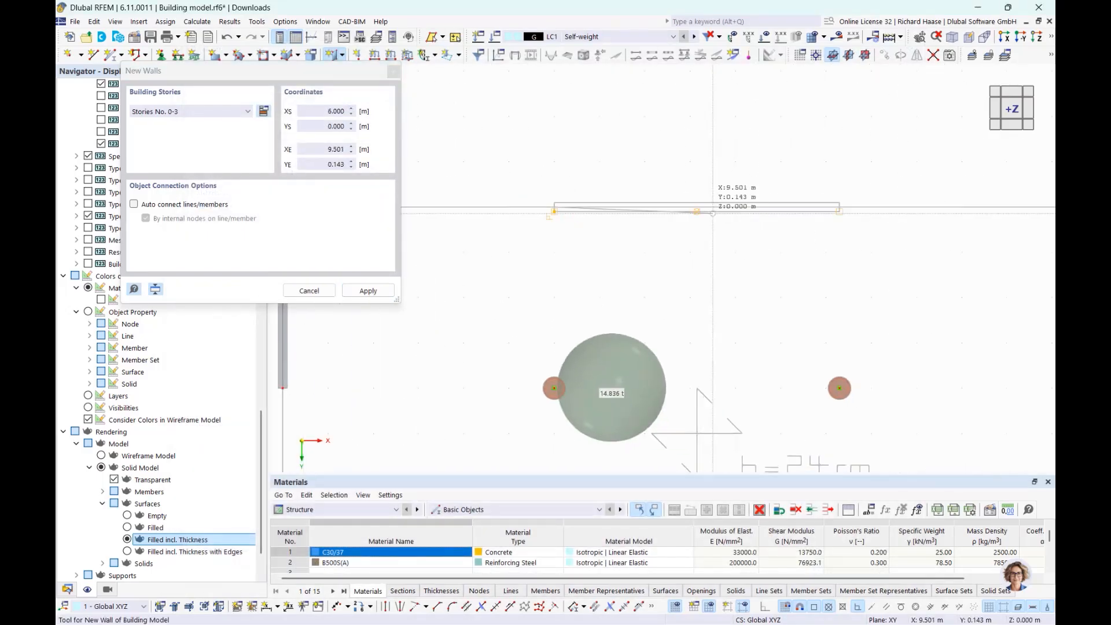
{"action": "scroll", "coordinate": [844, 213], "scroll_direction": "up", "scroll_amount": 2}
{"action": "left_click", "coordinate": [836, 204]}
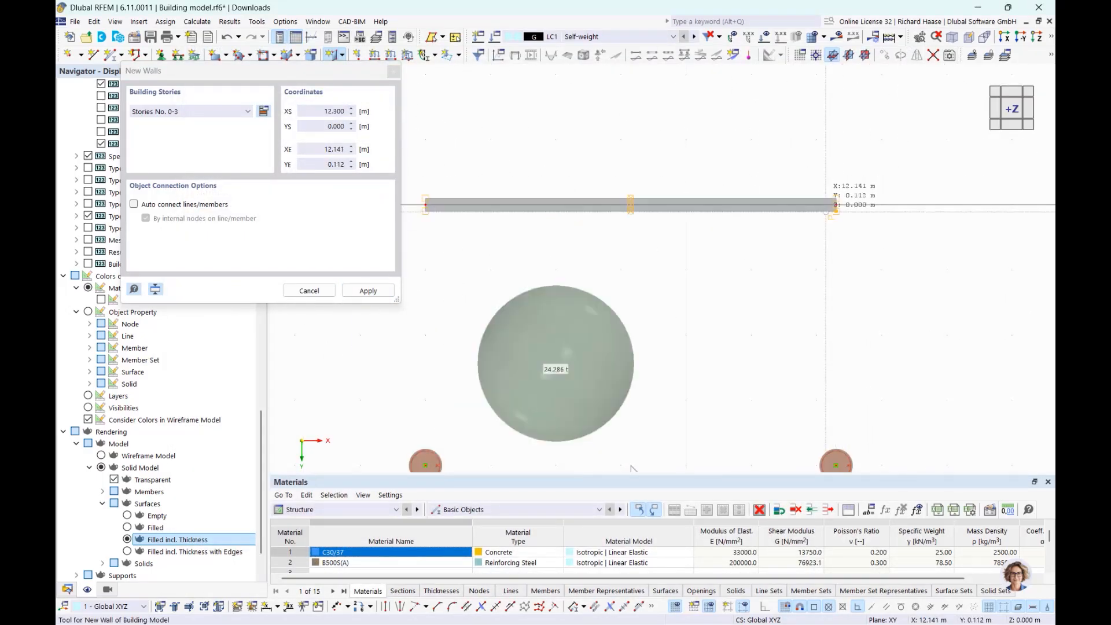
Draw a wall through Stories No. 0-3 along the plan's lower edge, from X 6 m to X 12.3 m at Y 10 m, and end the wall placement
{"action": "scroll", "coordinate": [836, 205], "scroll_direction": "down", "scroll_amount": 6}
{"action": "middle_click_drag", "start_coordinate": [838, 226], "coordinate": [435, 148]}
{"action": "scroll", "coordinate": [568, 211], "scroll_direction": "up", "scroll_amount": 1}
{"action": "middle_click_drag", "start_coordinate": [568, 210], "coordinate": [805, 159]}
{"action": "scroll", "coordinate": [496, 283], "scroll_direction": "up", "scroll_amount": 3}
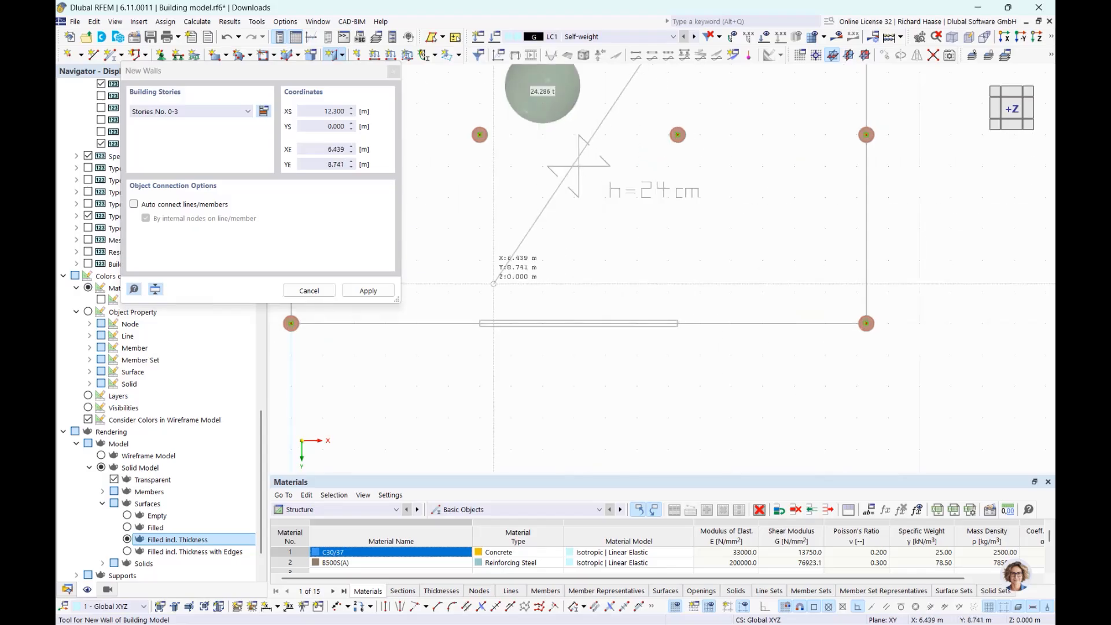
{"action": "right_click", "coordinate": [501, 315]}
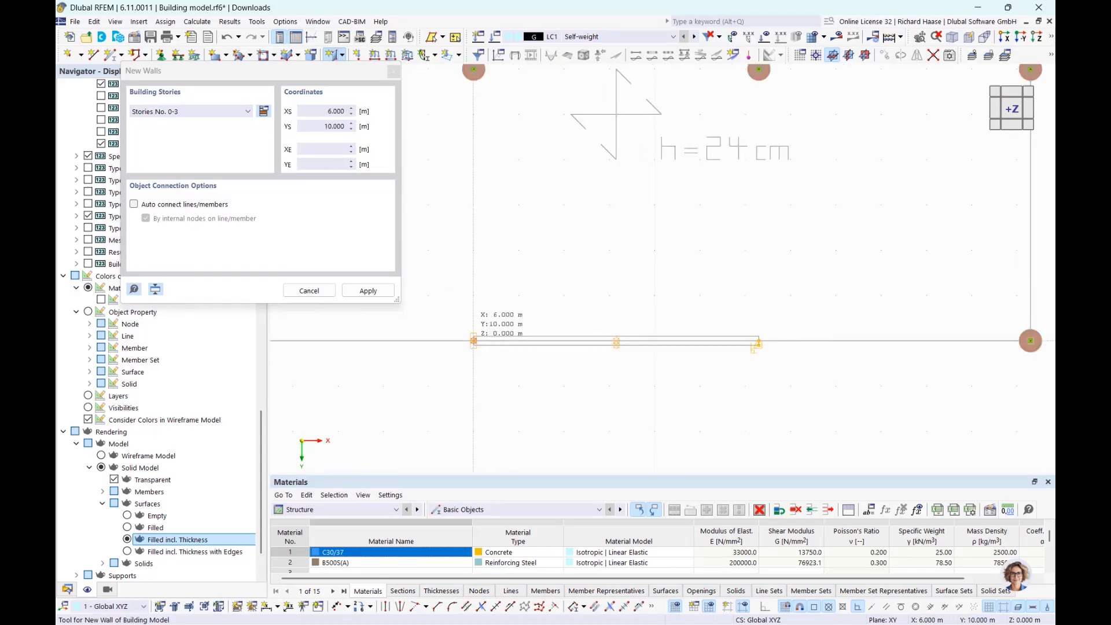
{"action": "left_click", "coordinate": [473, 341]}
{"action": "left_click", "coordinate": [758, 341]}
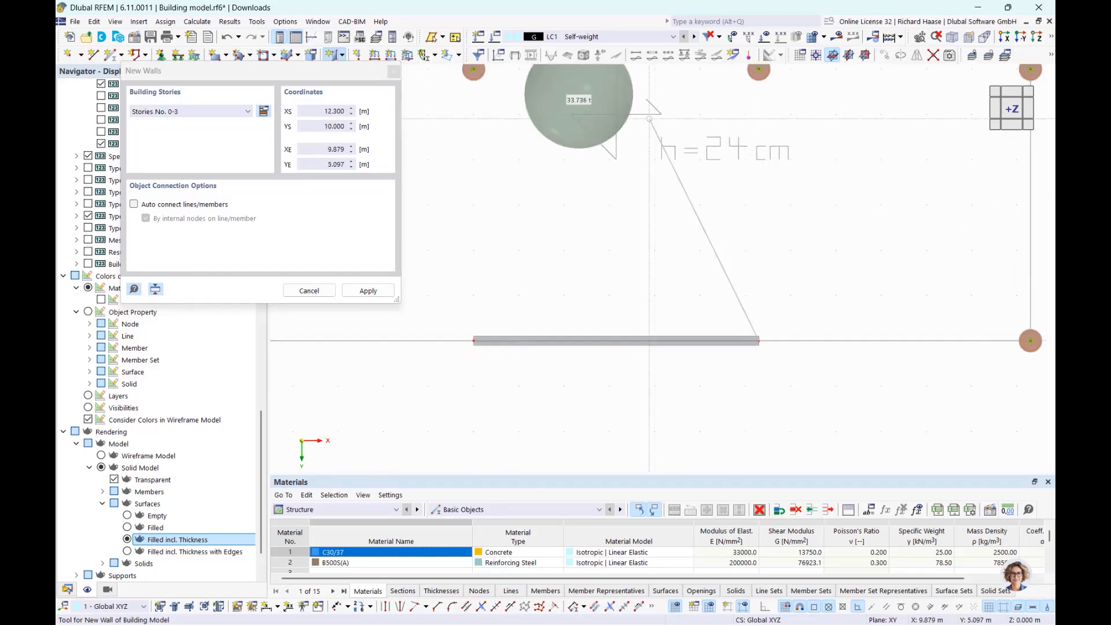
{"action": "scroll", "coordinate": [666, 232], "scroll_direction": "down", "scroll_amount": 4}
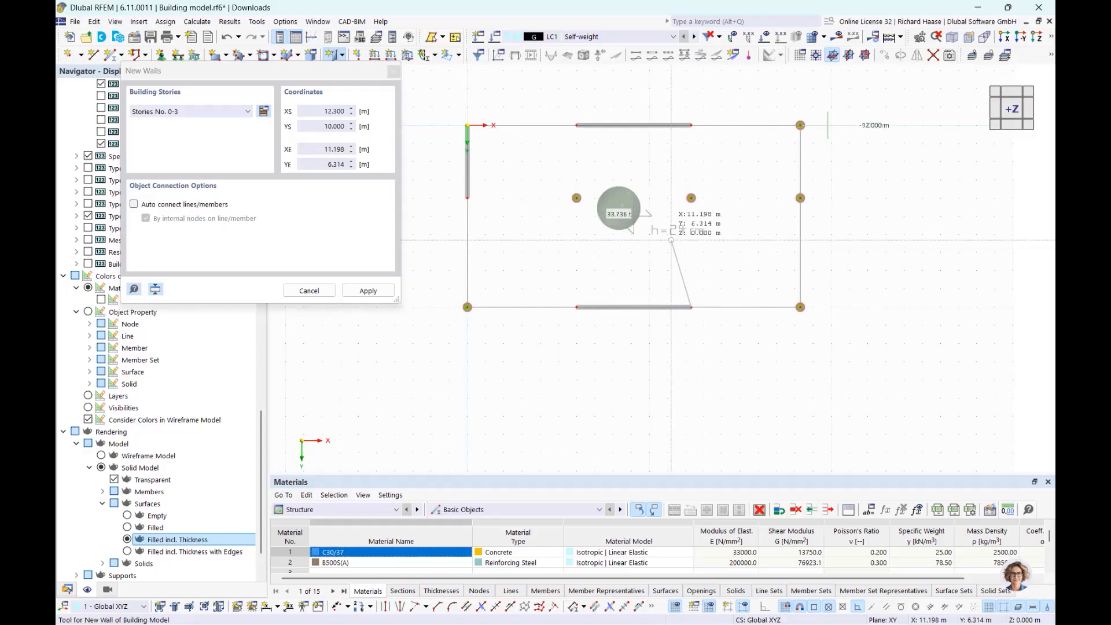
{"action": "right_click", "coordinate": [694, 255]}
{"action": "right_click", "coordinate": [698, 256]}
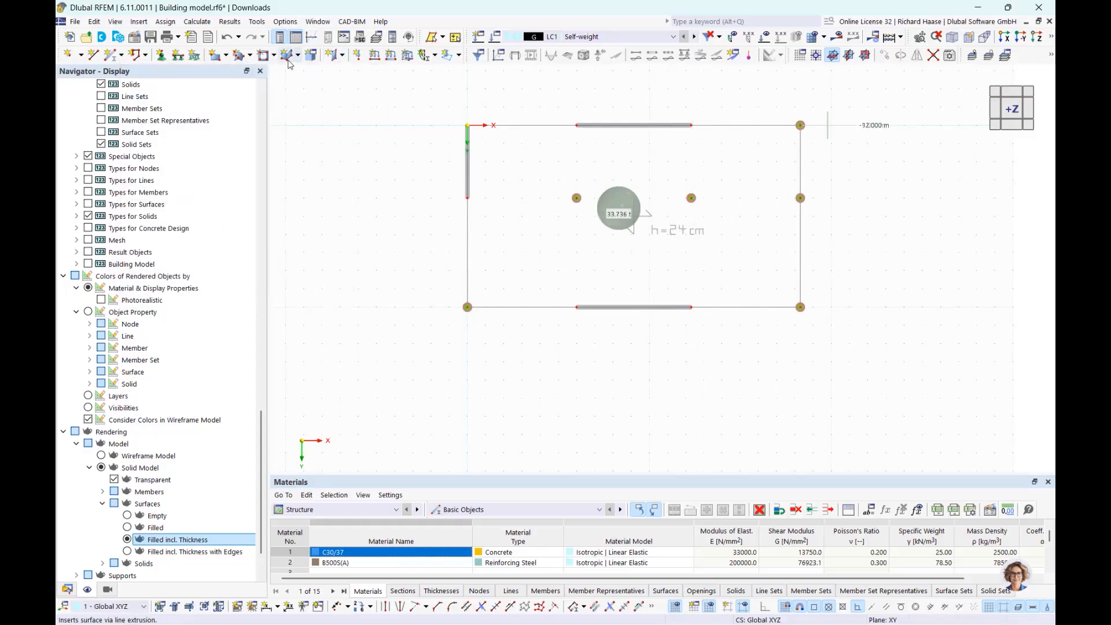
Start a new rectangular floor with the uniform 240 mm C30/37 thickness
{"action": "left_click", "coordinate": [343, 55]}
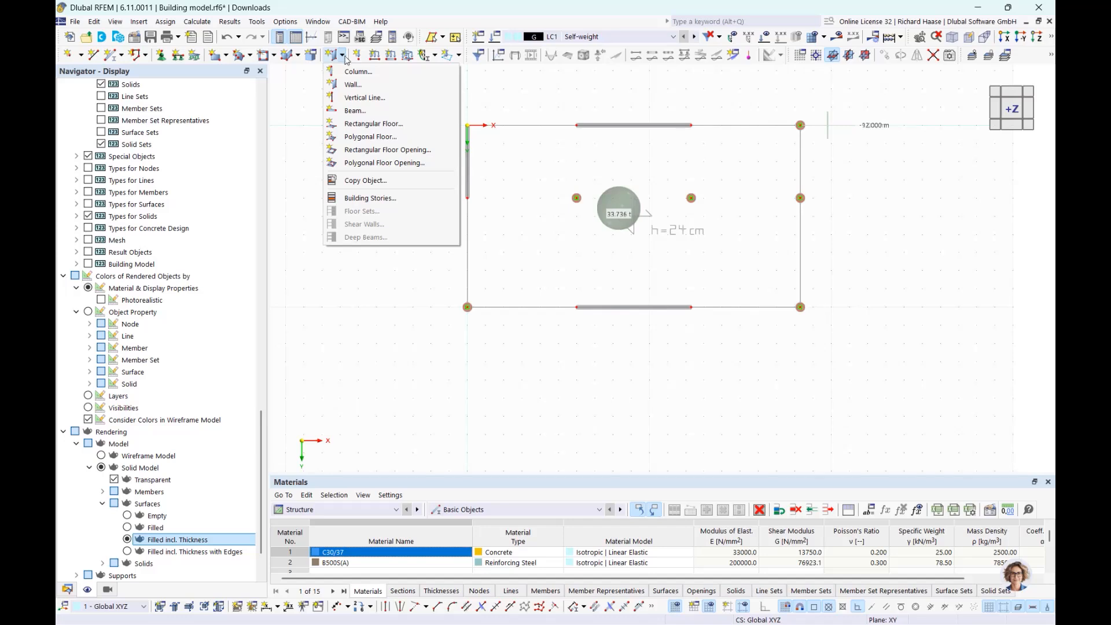
{"action": "left_click", "coordinate": [375, 124]}
{"action": "left_click", "coordinate": [260, 166]}
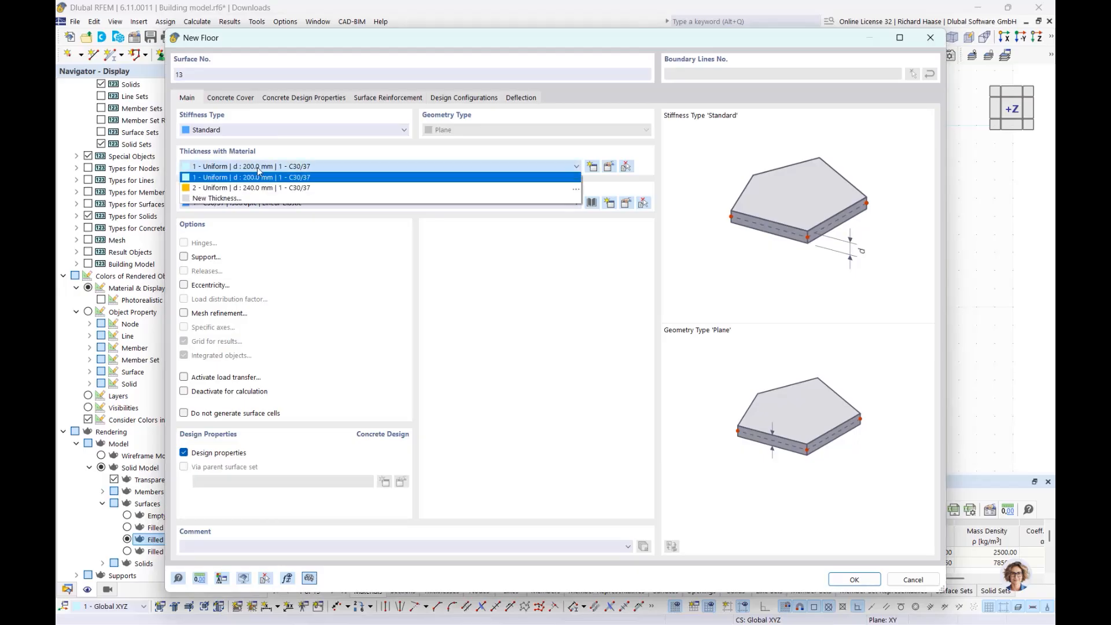
{"action": "left_click", "coordinate": [258, 188]}
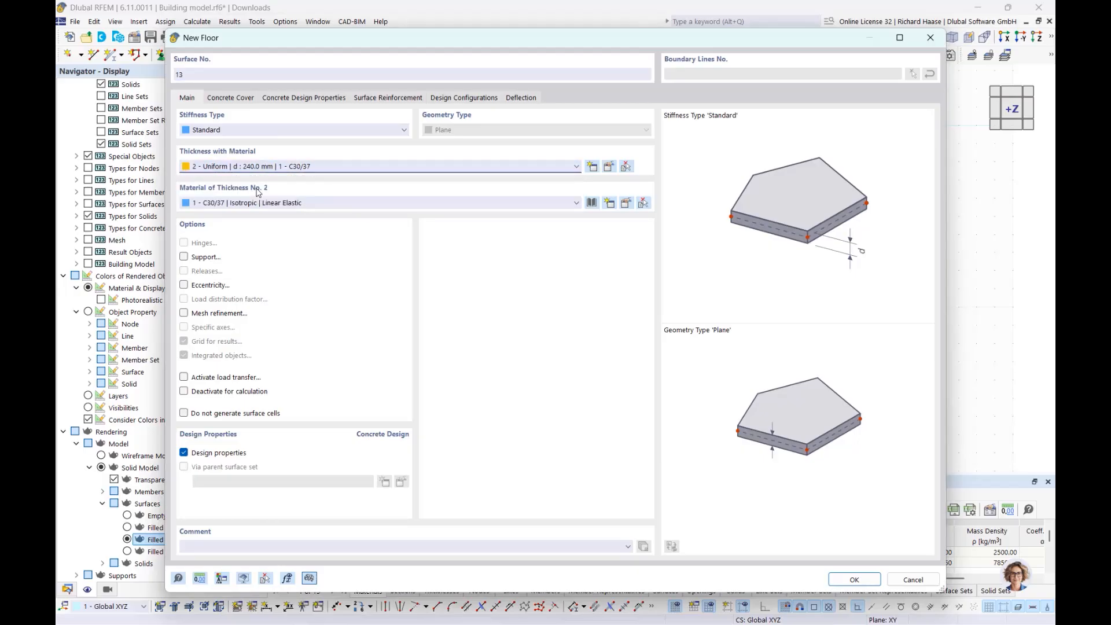
{"action": "left_click", "coordinate": [851, 578]}
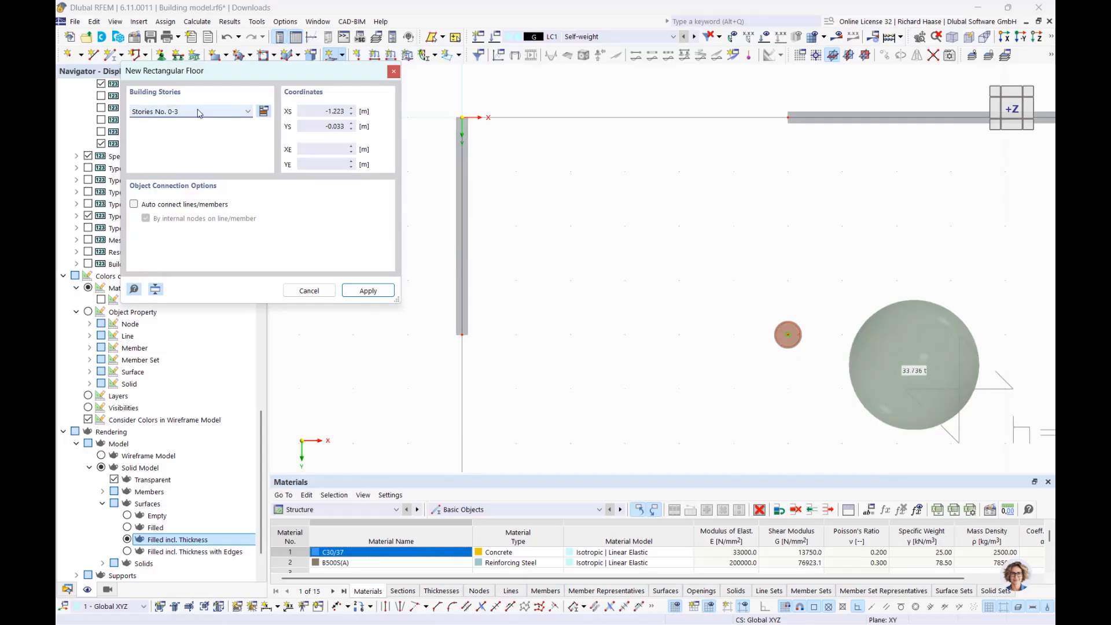
Draw the rectangular floor through Stories No. 0-3 from the origin to X 18.3 m, Y 10 m, and end the floor placement
{"action": "left_click", "coordinate": [198, 112]}
{"action": "left_click", "coordinate": [190, 112]}
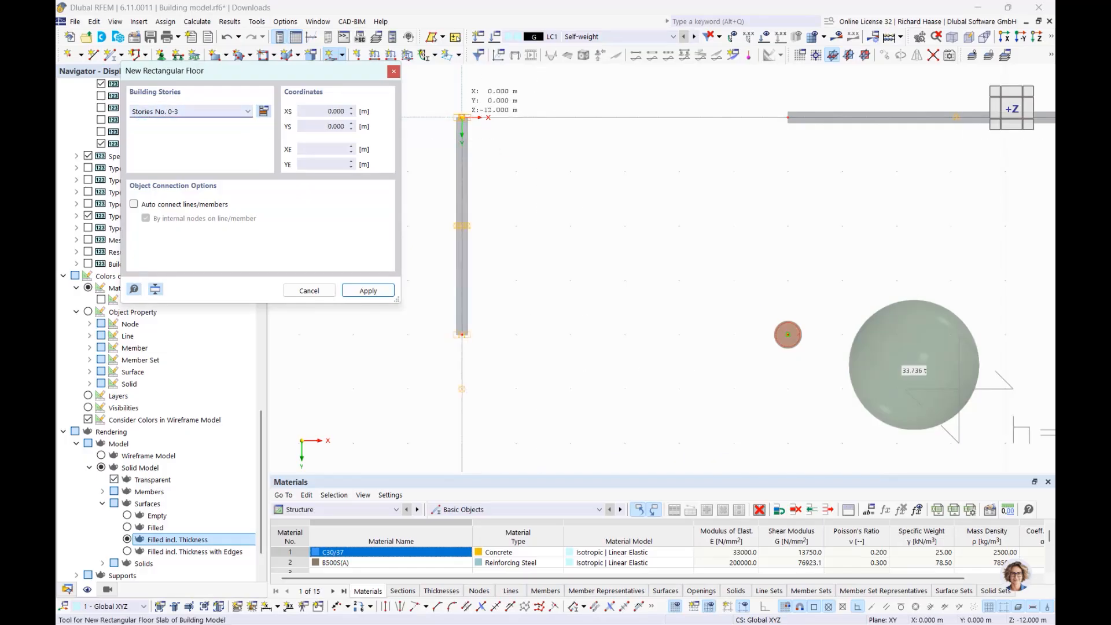
{"action": "scroll", "coordinate": [462, 118], "scroll_direction": "up", "scroll_amount": 4}
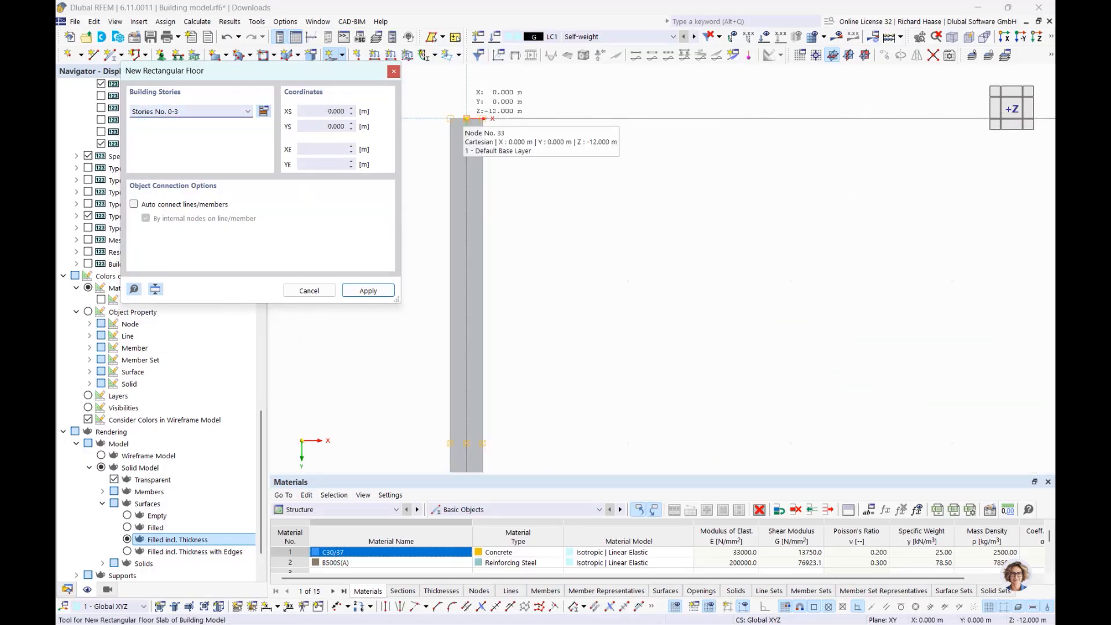
{"action": "left_click", "coordinate": [467, 119]}
{"action": "scroll", "coordinate": [544, 172], "scroll_direction": "down", "scroll_amount": 8}
{"action": "middle_click_drag", "start_coordinate": [920, 342], "coordinate": [729, 246]}
{"action": "scroll", "coordinate": [429, 213], "scroll_direction": "up", "scroll_amount": 3}
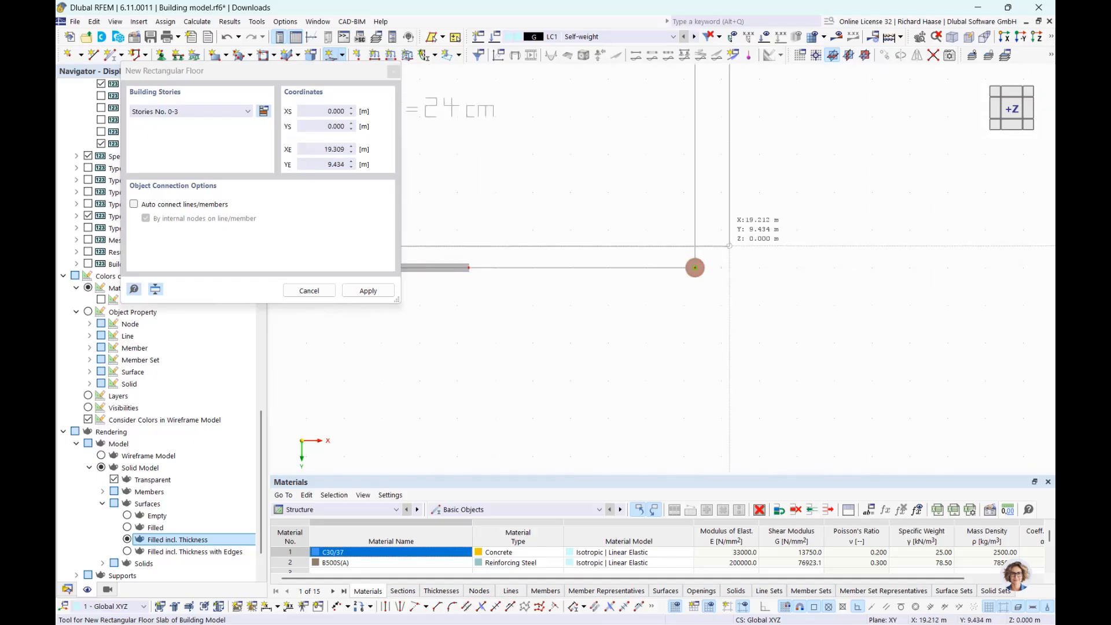
{"action": "scroll", "coordinate": [707, 253], "scroll_direction": "up", "scroll_amount": 4}
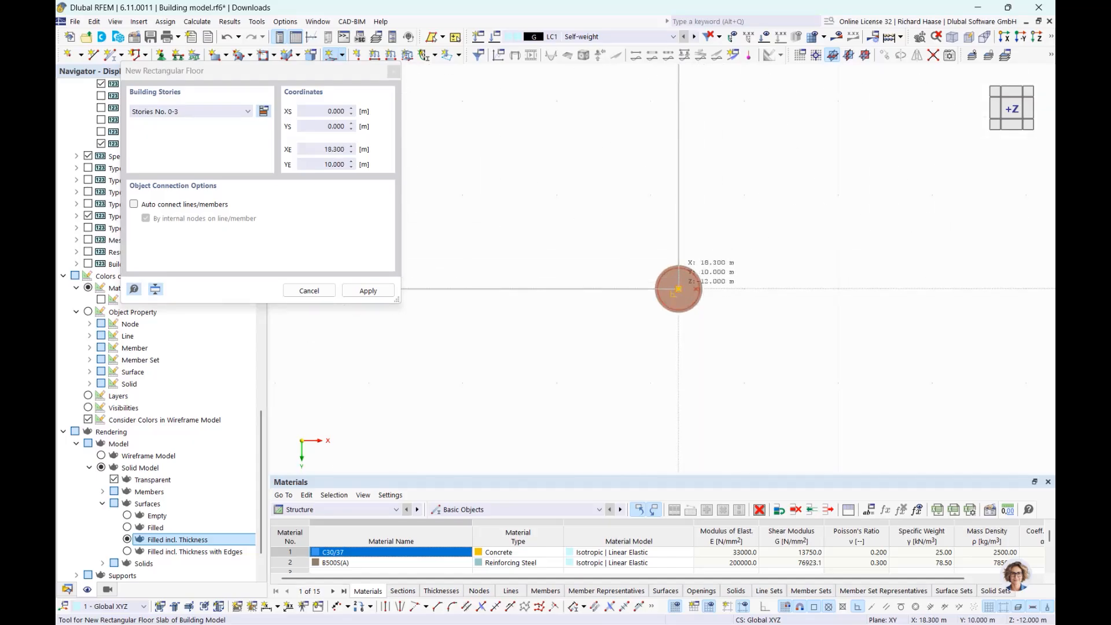
{"action": "left_click", "coordinate": [679, 289]}
{"action": "scroll", "coordinate": [704, 141], "scroll_direction": "down", "scroll_amount": 8}
{"action": "middle_click_drag", "start_coordinate": [687, 203], "coordinate": [712, 303]}
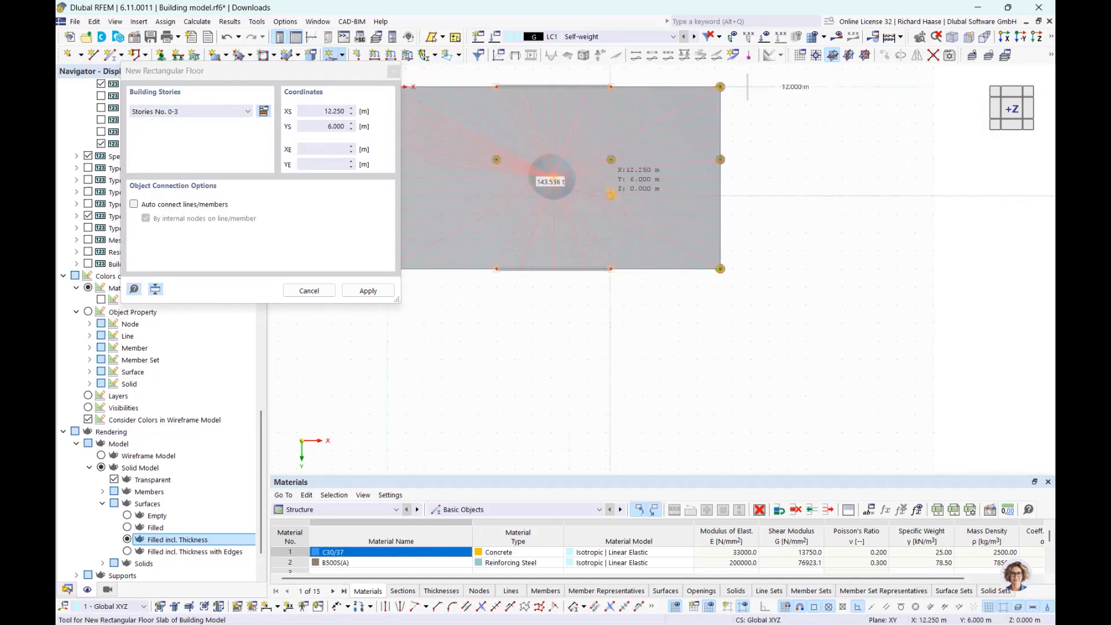
{"action": "key", "text": "Escape"}
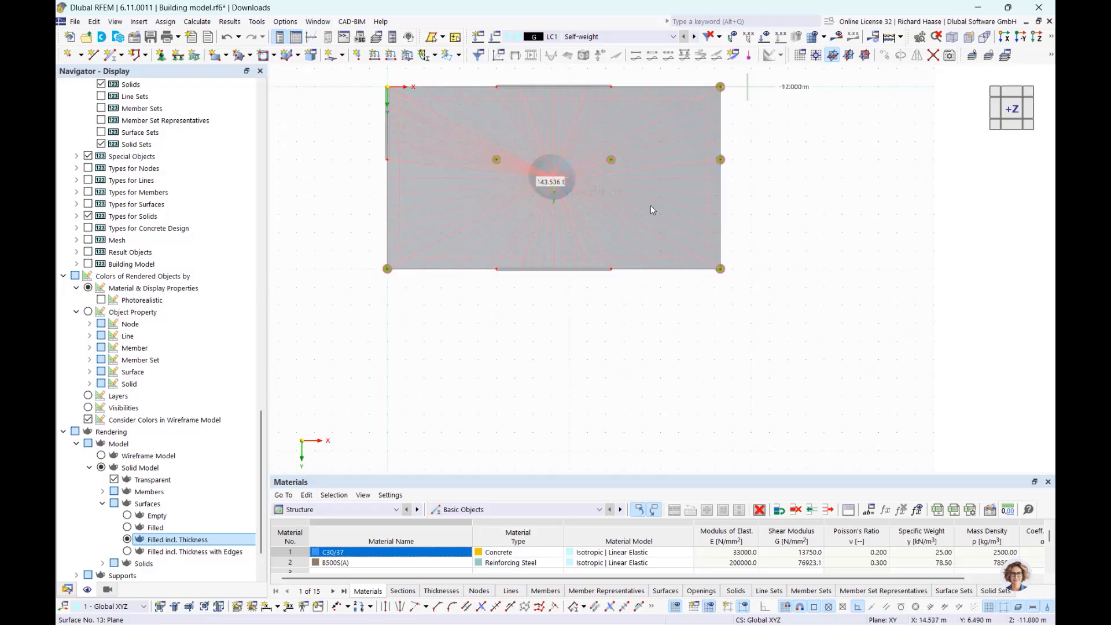
Examine the building with its floors in 3D and select the rigid diaphragm link of the floor at -9.000 m
{"action": "middle_click_drag", "start_coordinate": [650, 206], "coordinate": [616, 188], "text": "ctrl"}
{"action": "scroll", "coordinate": [669, 110], "scroll_direction": "up", "scroll_amount": 3}
{"action": "scroll", "coordinate": [611, 135], "scroll_direction": "down", "scroll_amount": 5}
{"action": "middle_click_drag", "start_coordinate": [610, 176], "coordinate": [601, 140], "text": "ctrl"}
{"action": "scroll", "coordinate": [590, 203], "scroll_direction": "up", "scroll_amount": 4}
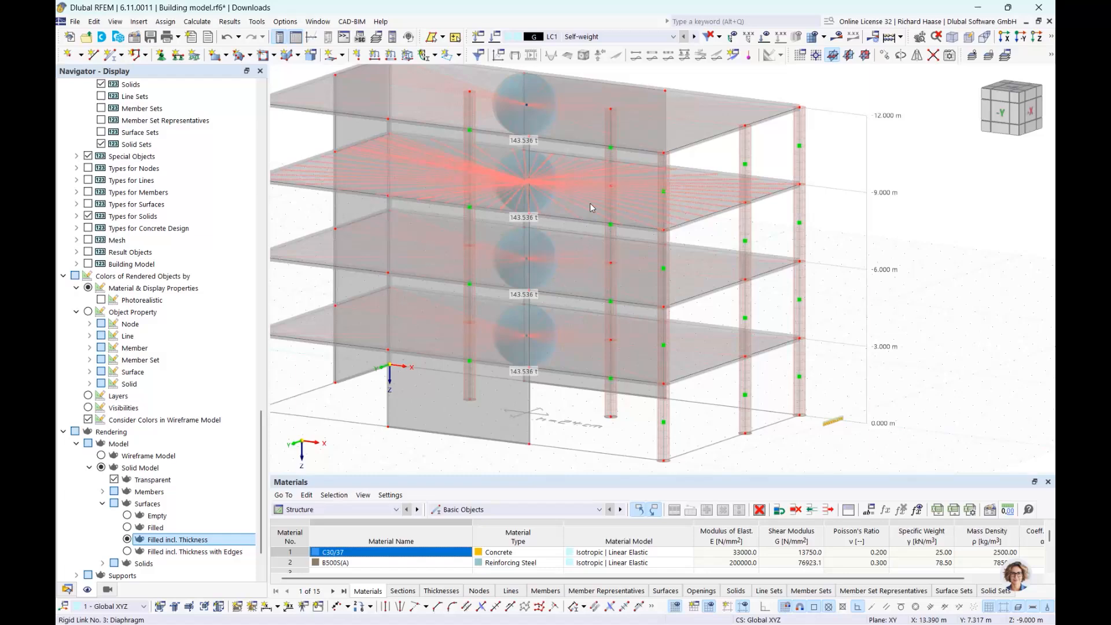
{"action": "mouse_move", "coordinate": [631, 201]}
{"action": "middle_mouse_down", "text": "ctrl"}
{"action": "mouse_move", "coordinate": [632, 174]}
{"action": "mouse_move", "coordinate": [634, 191]}
{"action": "middle_mouse_up", "text": "ctrl"}
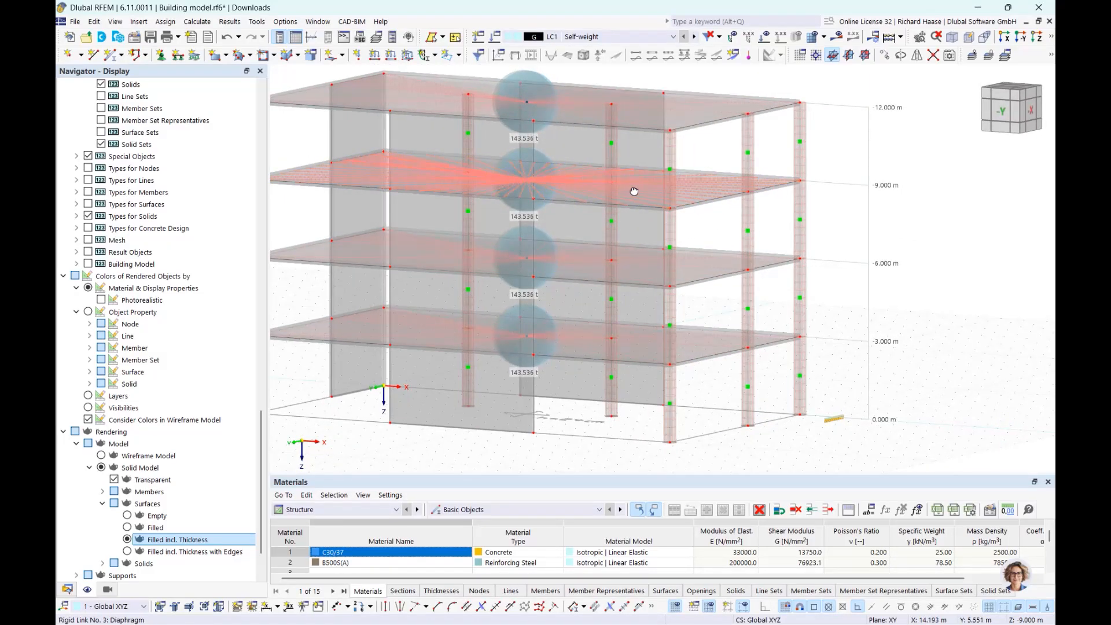
{"action": "left_click", "coordinate": [590, 176]}
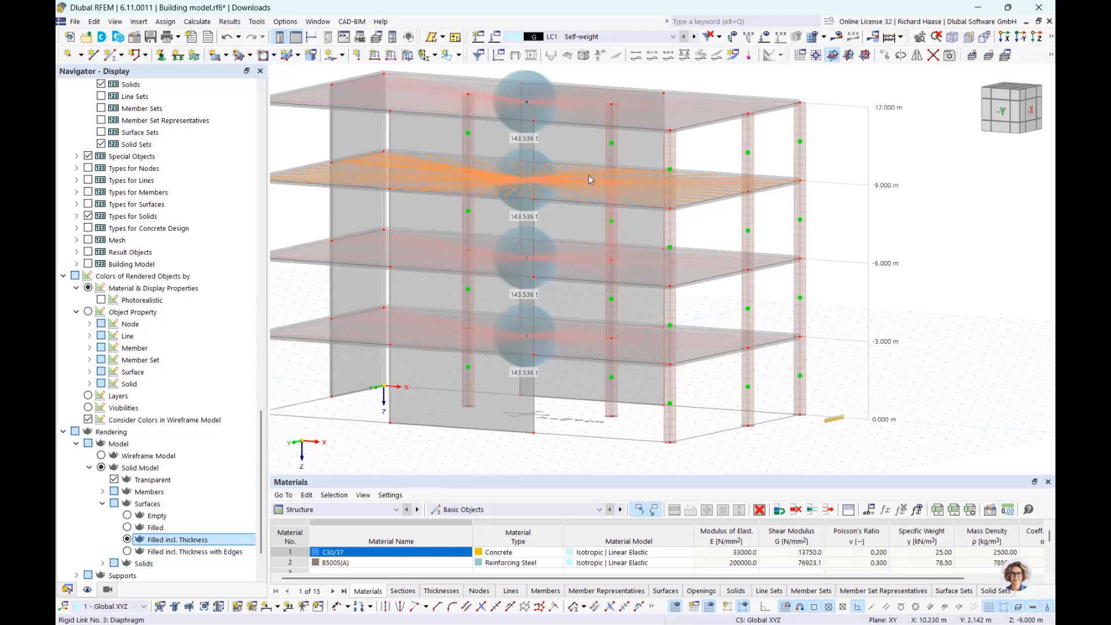
{"action": "left_click", "coordinate": [556, 183], "text": "ctrl"}
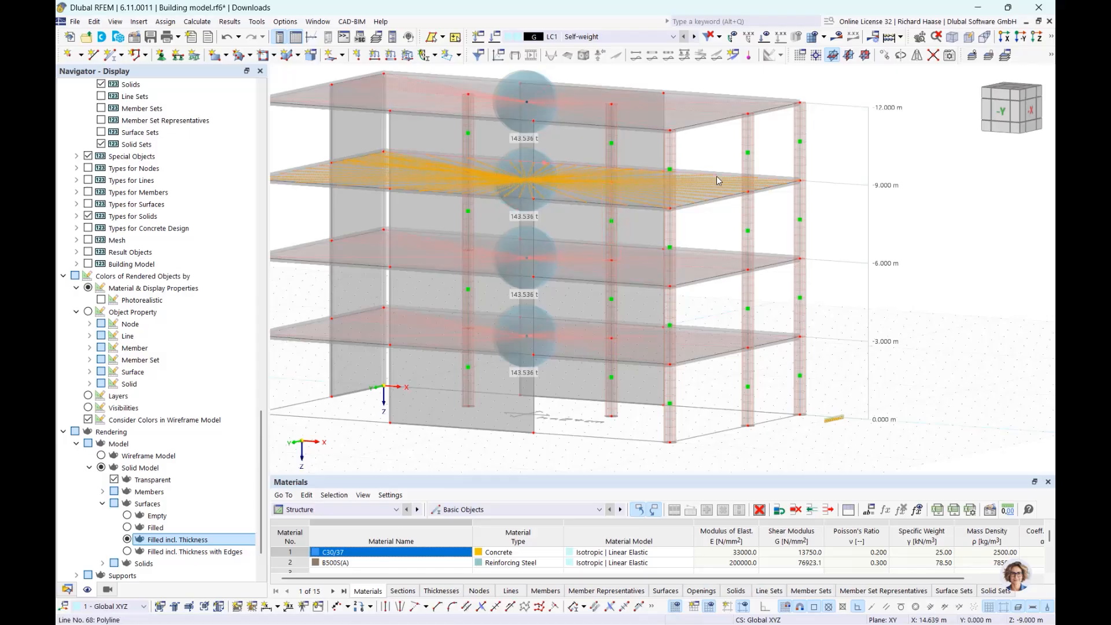
{"action": "scroll", "coordinate": [717, 176], "scroll_direction": "up", "scroll_amount": 2}
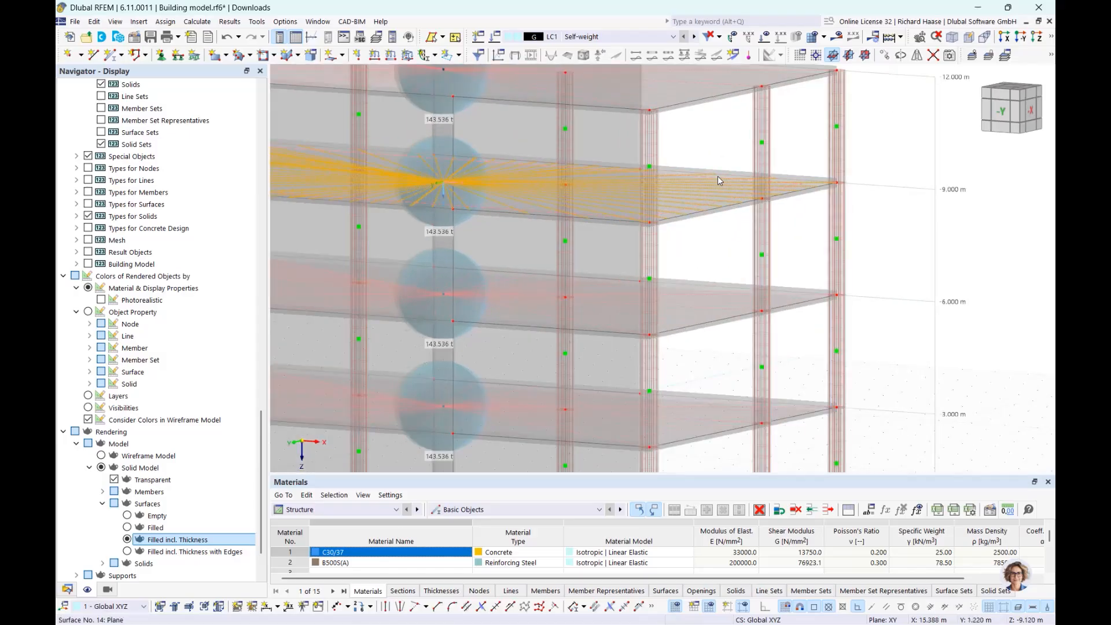
{"action": "left_click", "coordinate": [801, 187]}
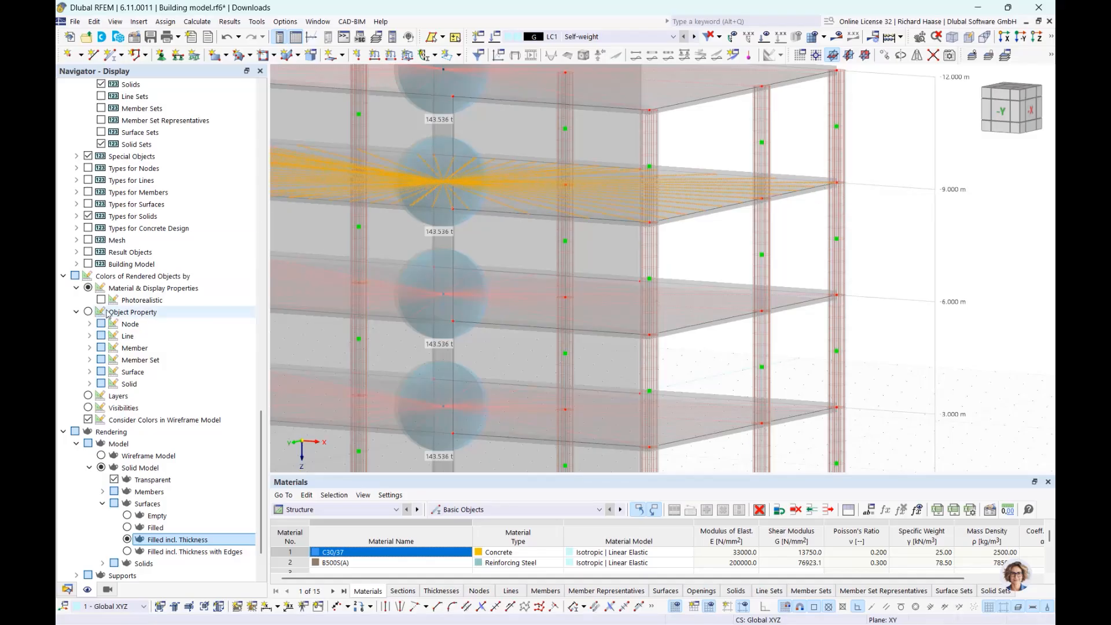
List the model's rigid links among the special objects in the Data navigator
{"action": "scroll", "coordinate": [120, 326], "scroll_direction": "up", "scroll_amount": 4}
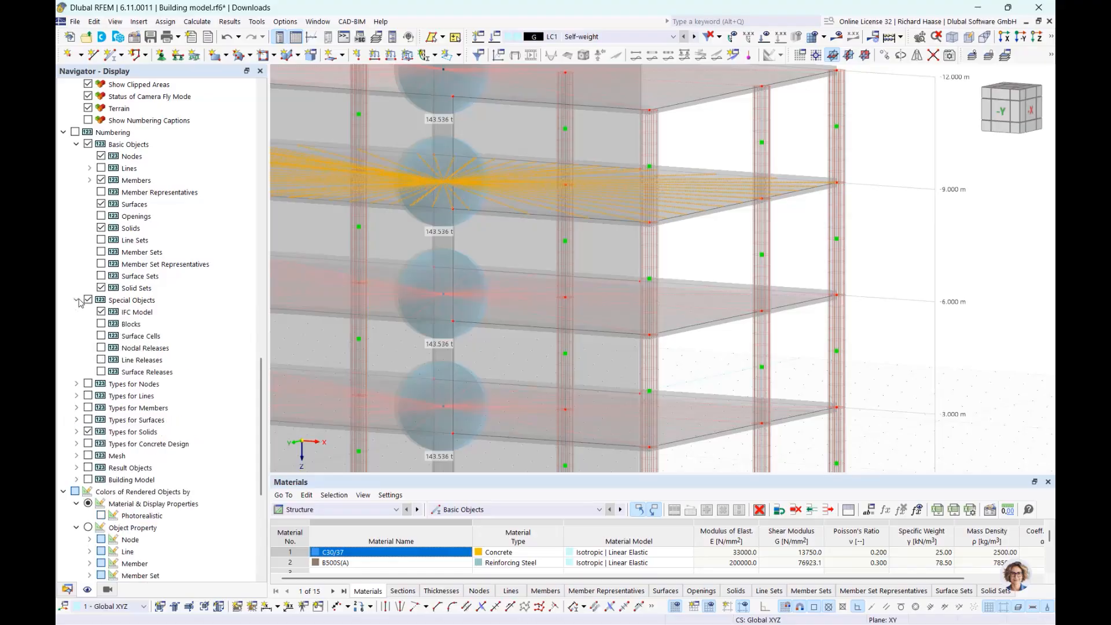
{"action": "left_click", "coordinate": [67, 590]}
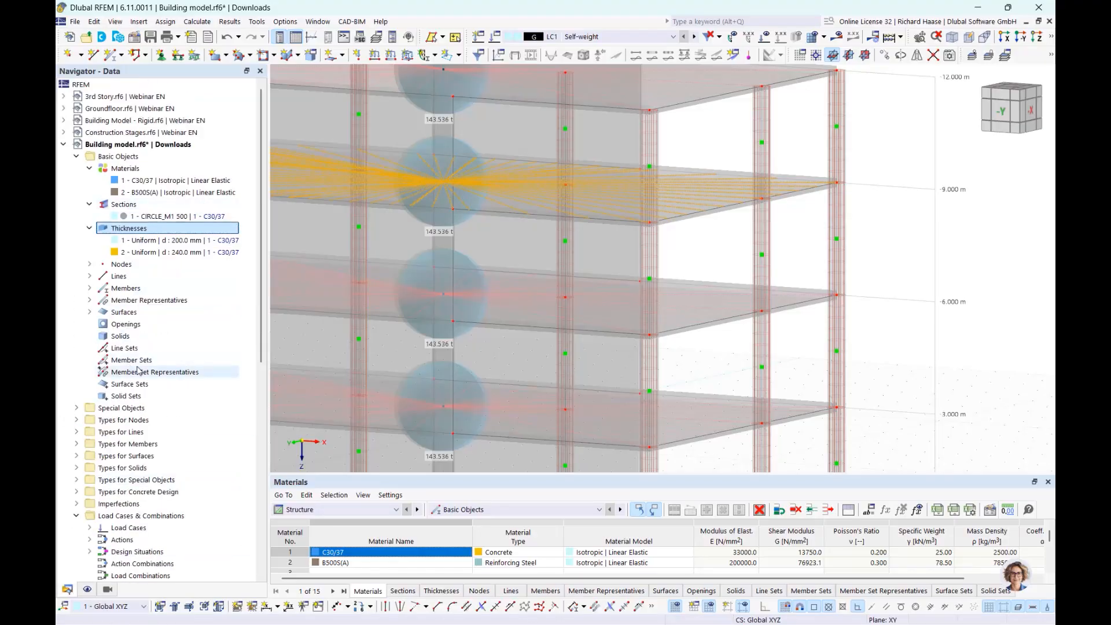
{"action": "left_click", "coordinate": [76, 409]}
{"action": "scroll", "coordinate": [76, 412], "scroll_direction": "down", "scroll_amount": 1}
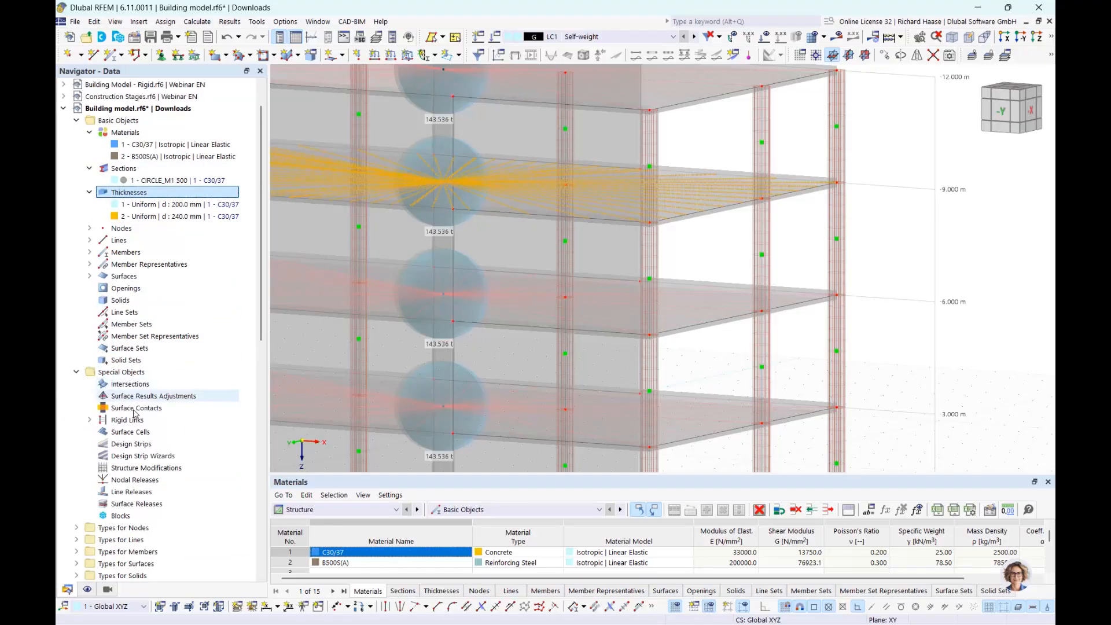
{"action": "left_click", "coordinate": [100, 420]}
{"action": "left_click", "coordinate": [91, 420]}
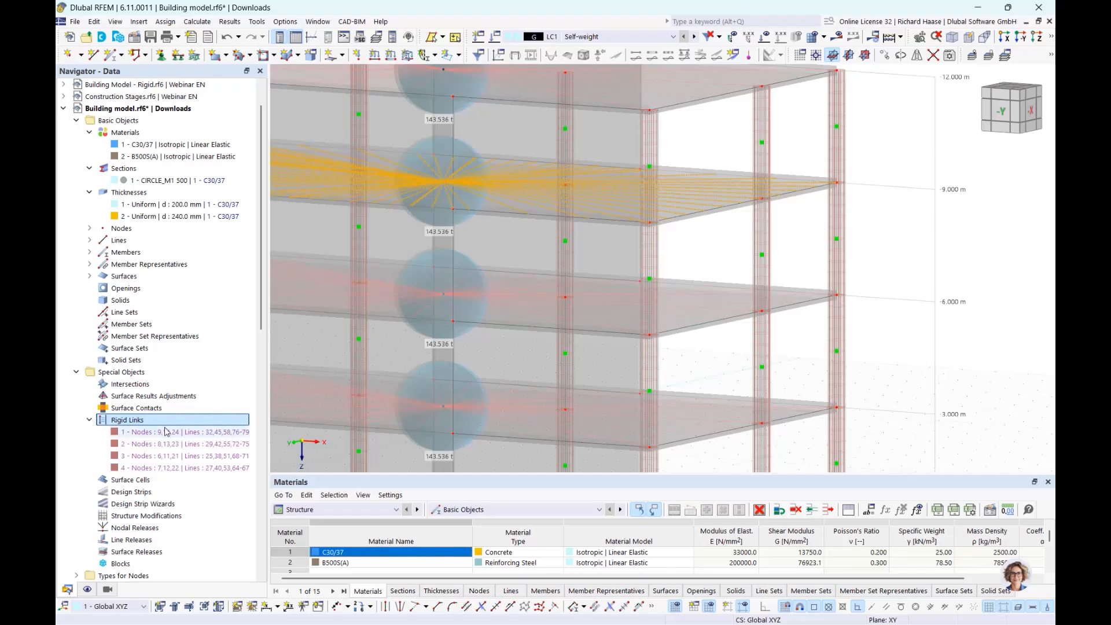
Inspect the mass sphere and rigid diaphragm of the floor at -9.000 m up close and within the whole building
{"action": "scroll", "coordinate": [542, 188], "scroll_direction": "down", "scroll_amount": 4}
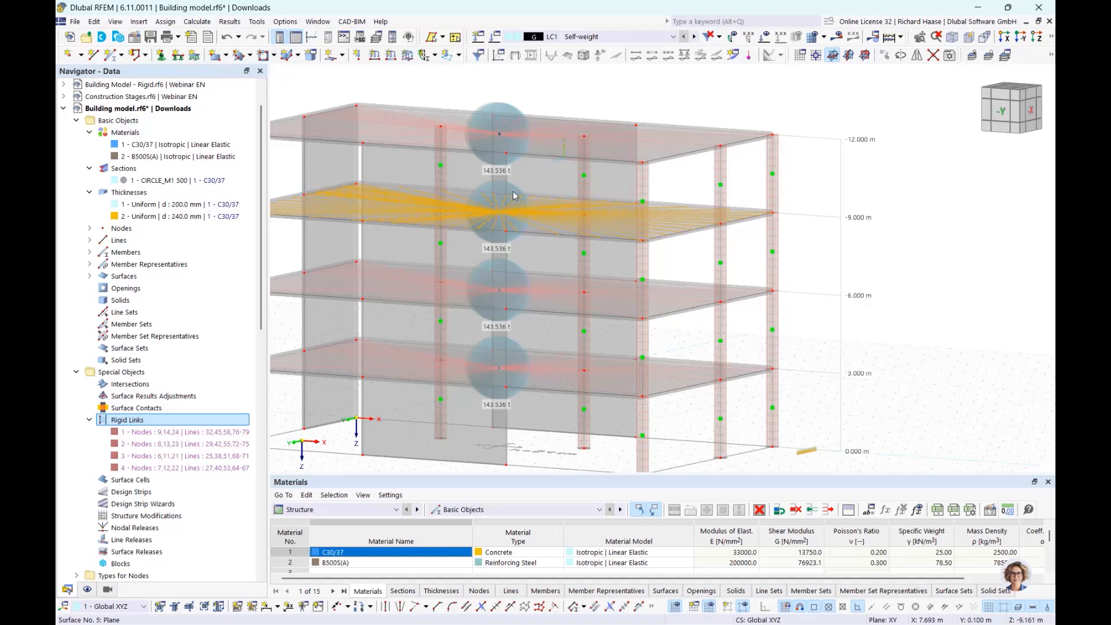
{"action": "middle_click_drag", "start_coordinate": [341, 220], "coordinate": [416, 220]}
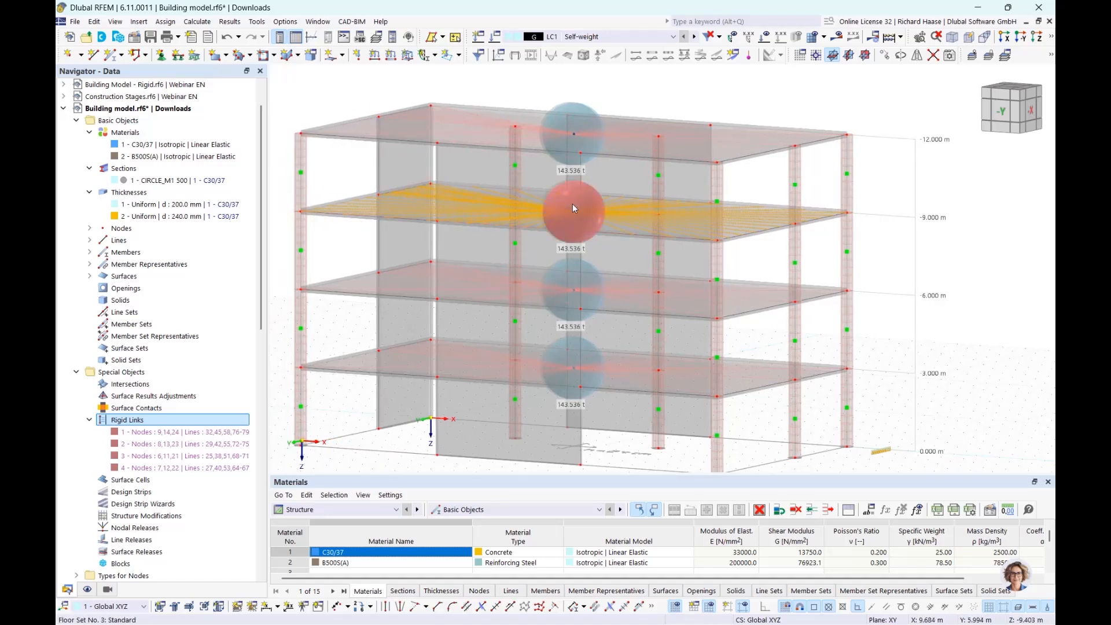
{"action": "scroll", "coordinate": [571, 204], "scroll_direction": "up", "scroll_amount": 3}
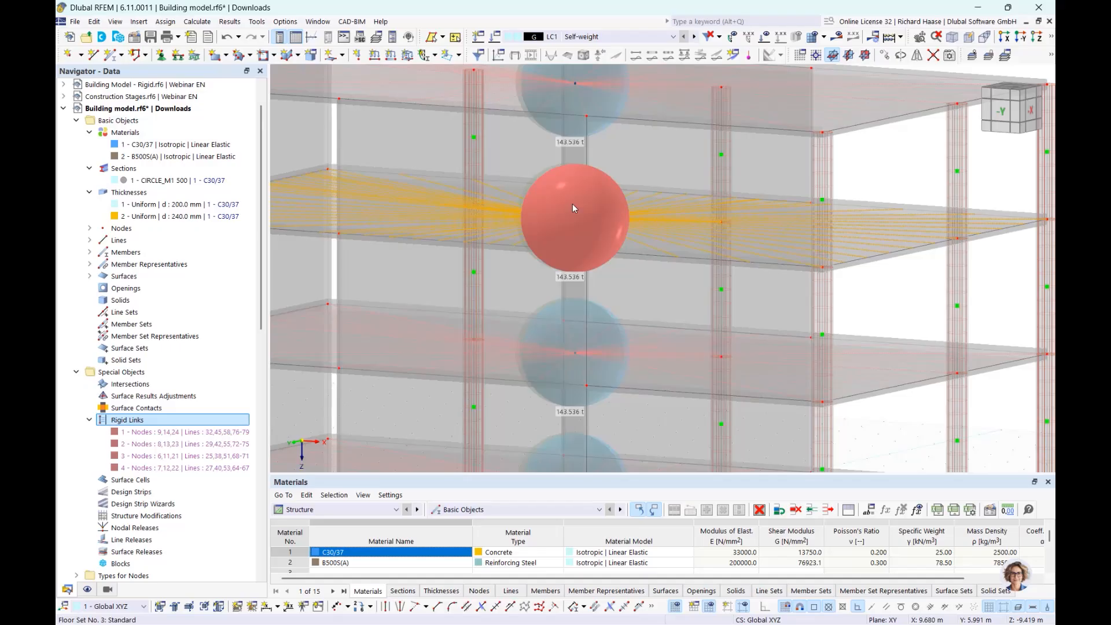
{"action": "scroll", "coordinate": [595, 218], "scroll_direction": "down", "scroll_amount": 5}
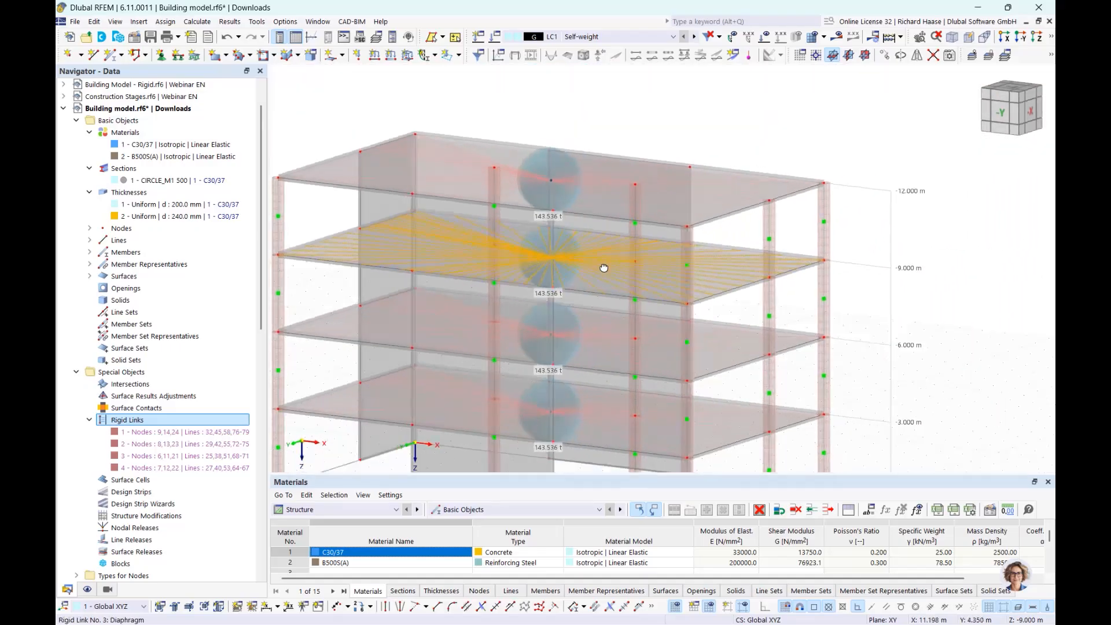
Examine the rigid diaphragms of the floors from -9.000 m down to -3.000 m within the whole building
{"action": "middle_click_drag", "start_coordinate": [603, 268], "coordinate": [606, 259], "text": "ctrl"}
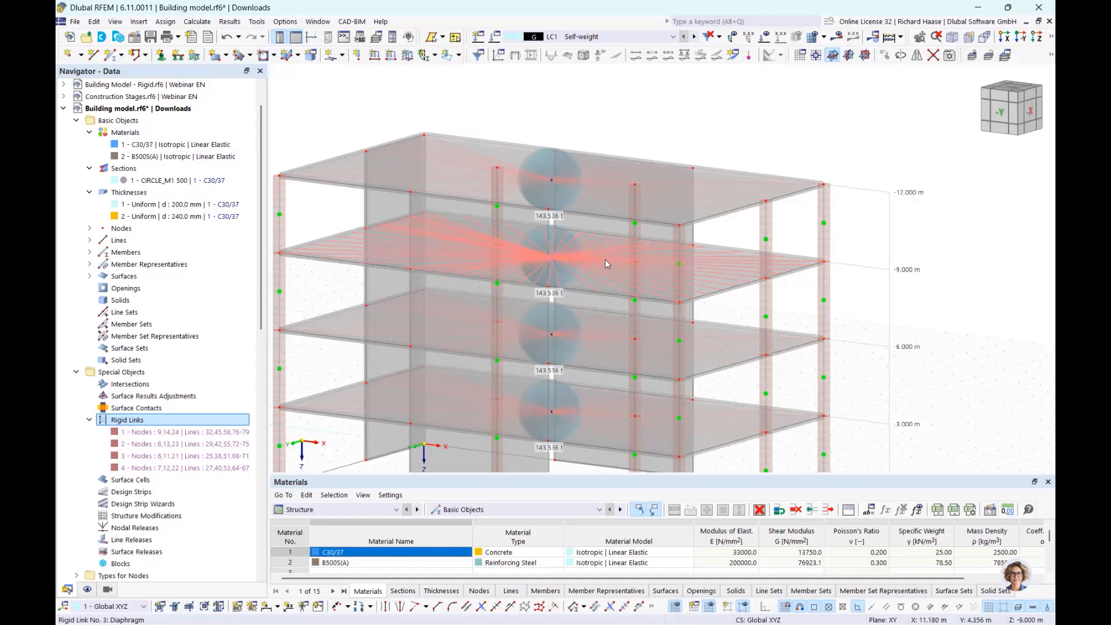
{"action": "left_click", "coordinate": [640, 246]}
{"action": "middle_click_drag", "start_coordinate": [741, 230], "coordinate": [688, 215]}
{"action": "left_click", "coordinate": [689, 218]}
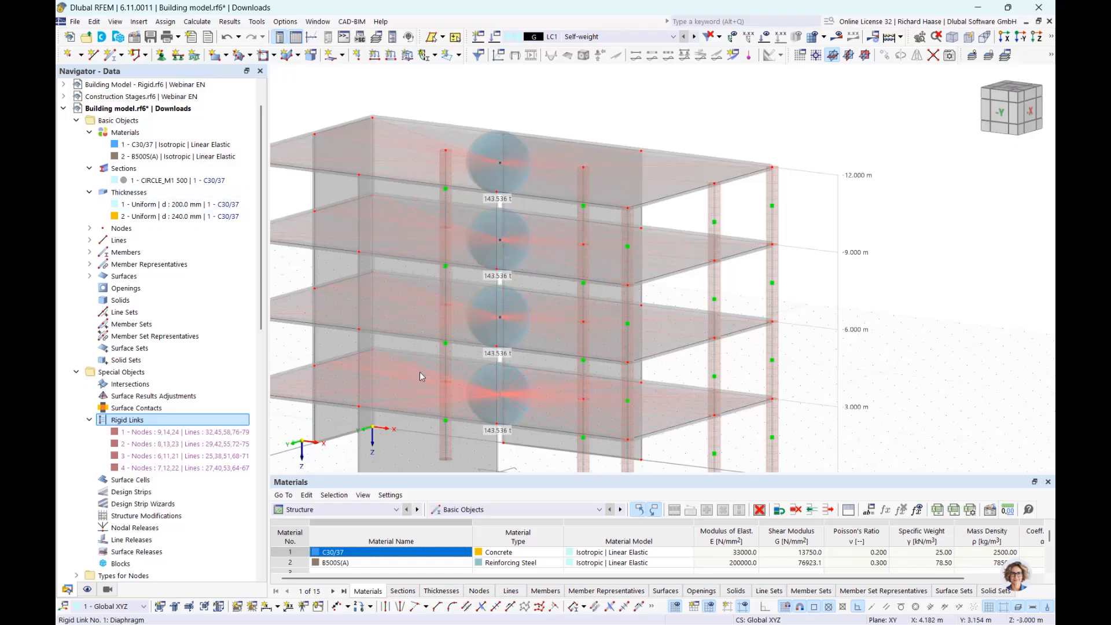
{"action": "scroll", "coordinate": [428, 370], "scroll_direction": "down", "scroll_amount": 1}
{"action": "middle_click_drag", "start_coordinate": [428, 371], "coordinate": [463, 325]}
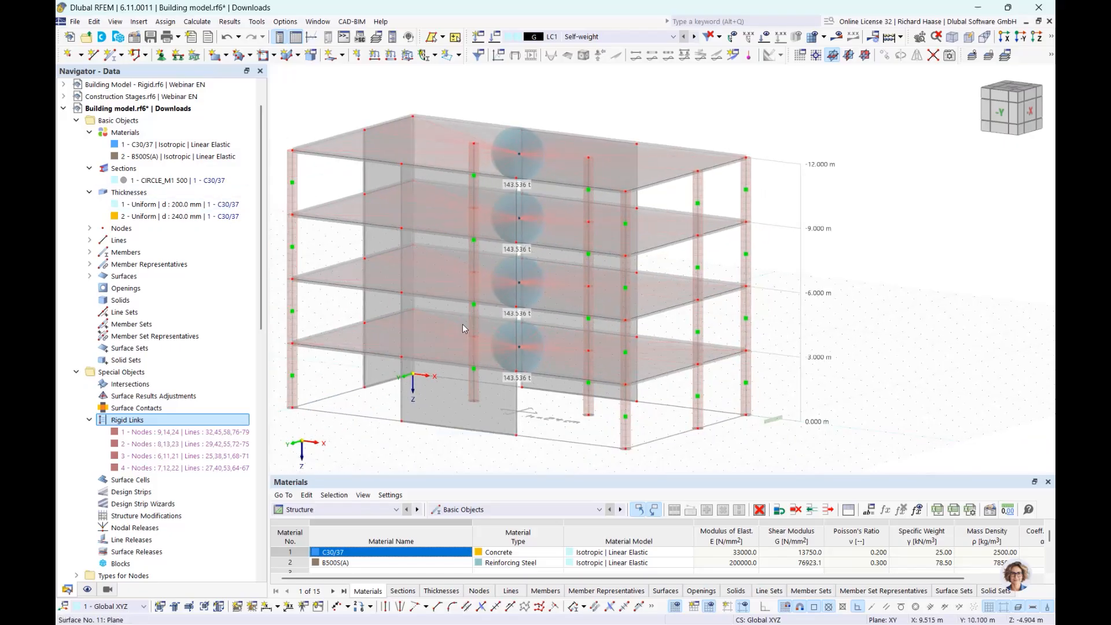
Hide the model's special objects, including the rigid links of the floors, in the display settings
{"action": "left_click", "coordinate": [87, 589]}
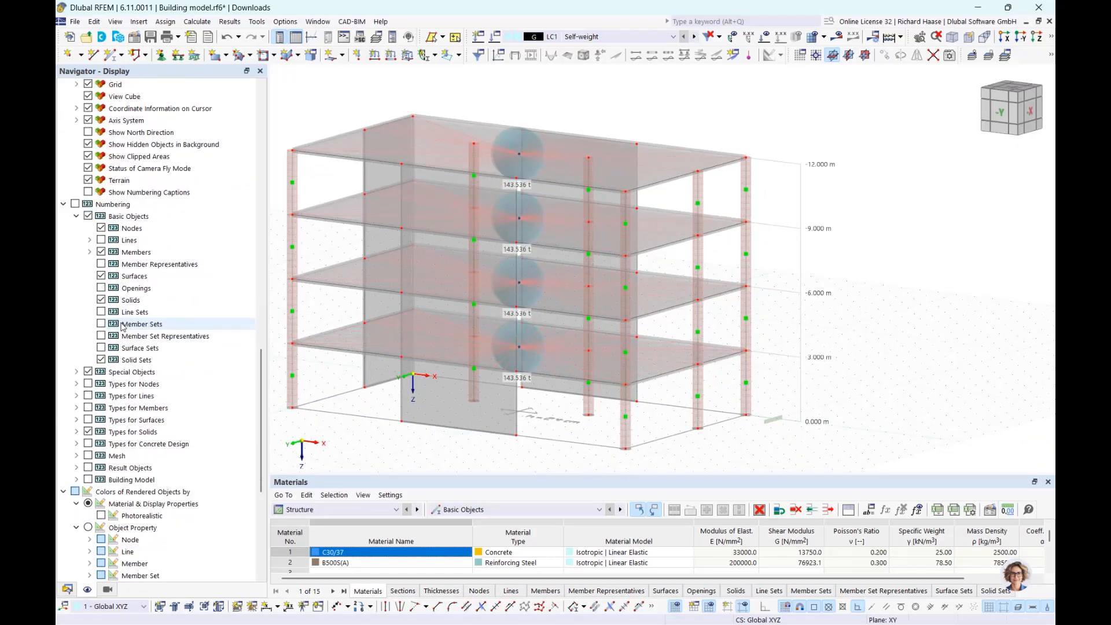
{"action": "scroll", "coordinate": [127, 333], "scroll_direction": "up", "scroll_amount": 4}
{"action": "scroll", "coordinate": [130, 343], "scroll_direction": "up", "scroll_amount": 15}
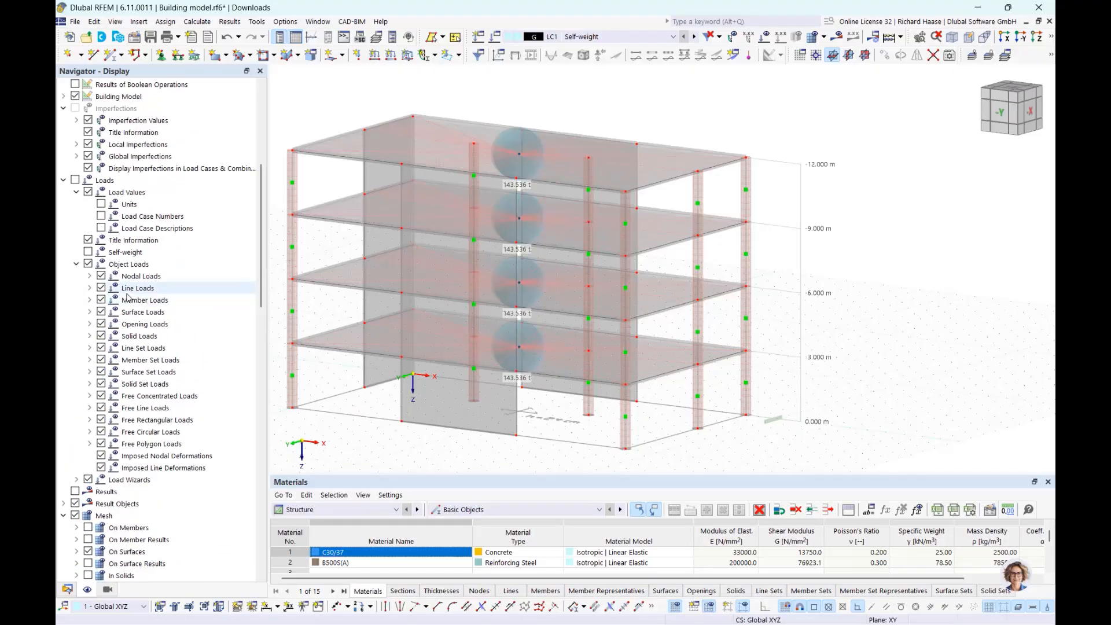
{"action": "scroll", "coordinate": [128, 297], "scroll_direction": "up", "scroll_amount": 4}
{"action": "scroll", "coordinate": [127, 296], "scroll_direction": "up", "scroll_amount": 4}
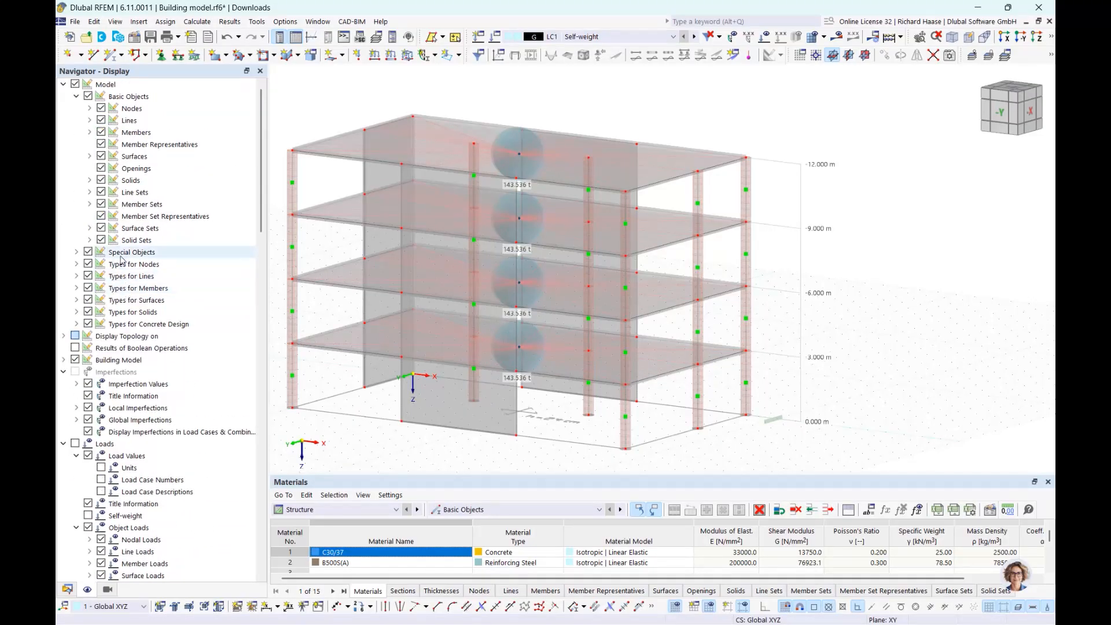
{"action": "left_click", "coordinate": [90, 253]}
{"action": "left_click", "coordinate": [88, 252]}
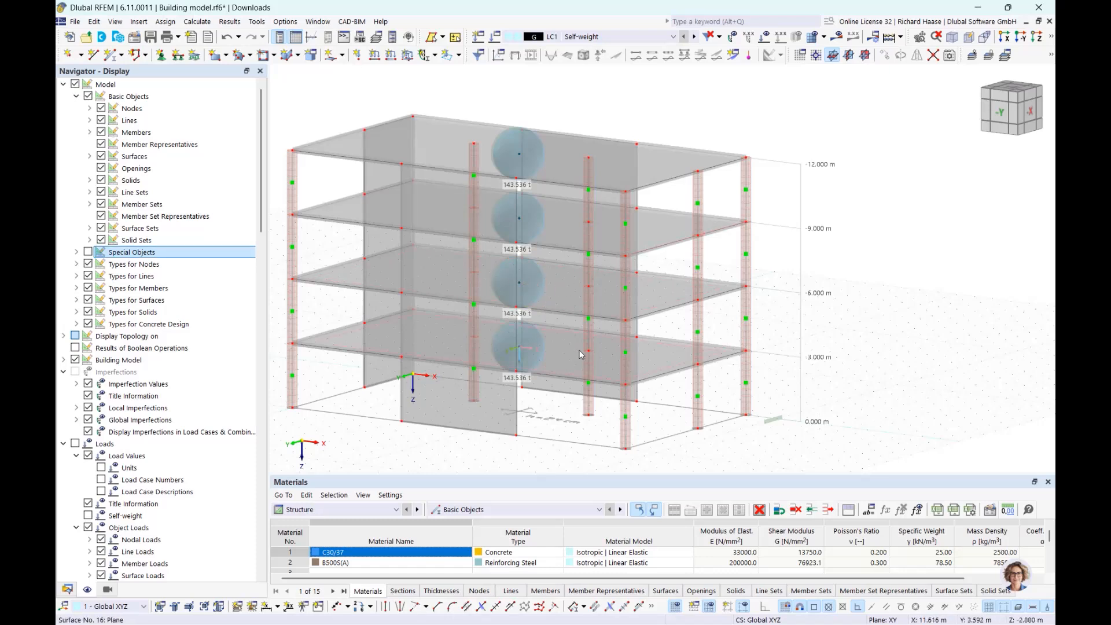
{"action": "middle_click_drag", "start_coordinate": [579, 350], "coordinate": [589, 359], "text": "ctrl"}
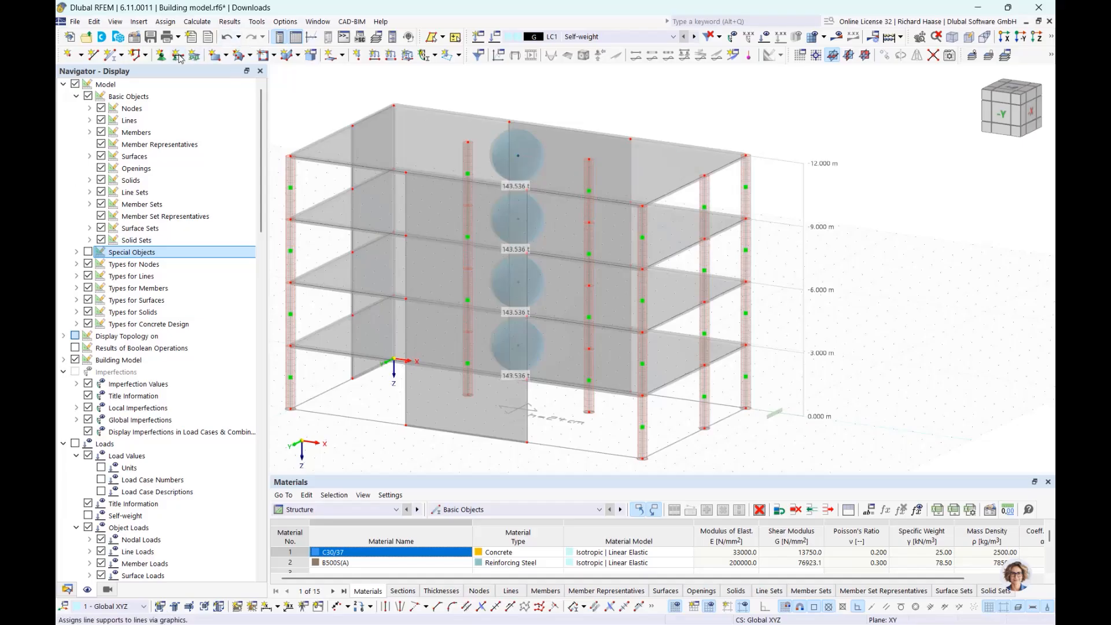
Assign the Fixed nodal support to the base nodes of the six columns, nodes 5, 10, 15, 20, 25 and 30
{"action": "left_click", "coordinate": [161, 57]}
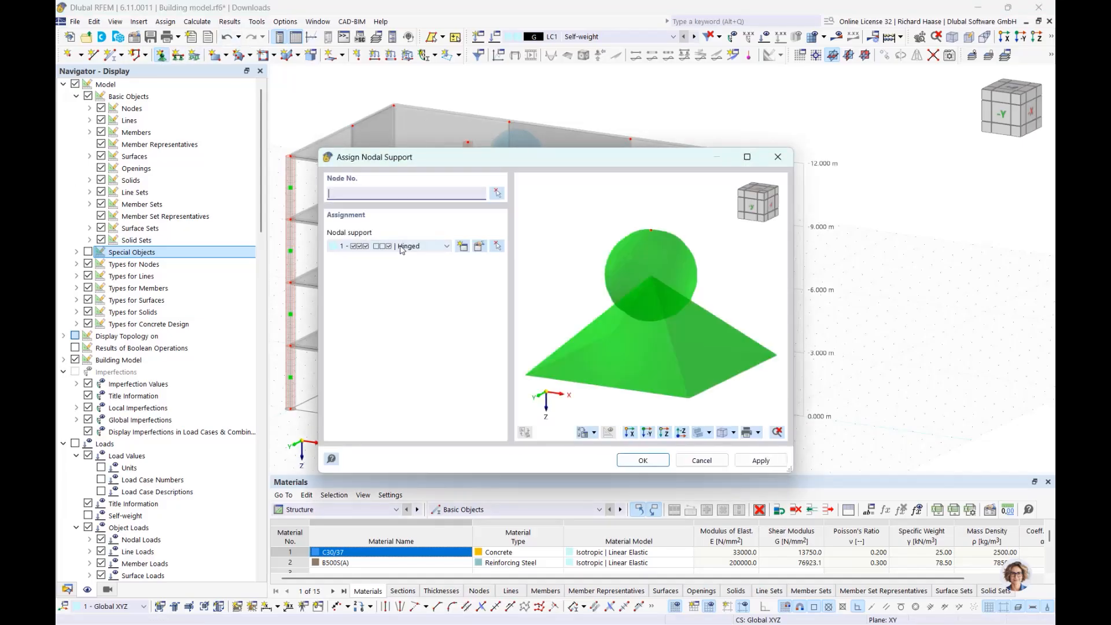
{"action": "left_click", "coordinate": [401, 247]}
{"action": "left_click", "coordinate": [394, 279]}
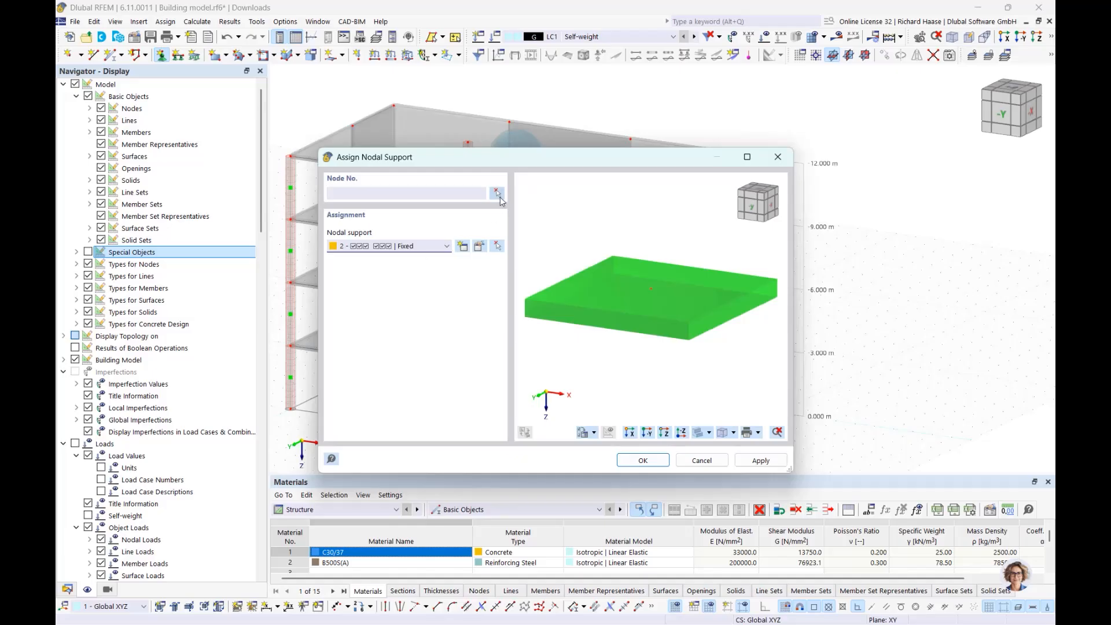
{"action": "left_click", "coordinate": [497, 193]}
{"action": "scroll", "coordinate": [463, 348], "scroll_direction": "up", "scroll_amount": 5}
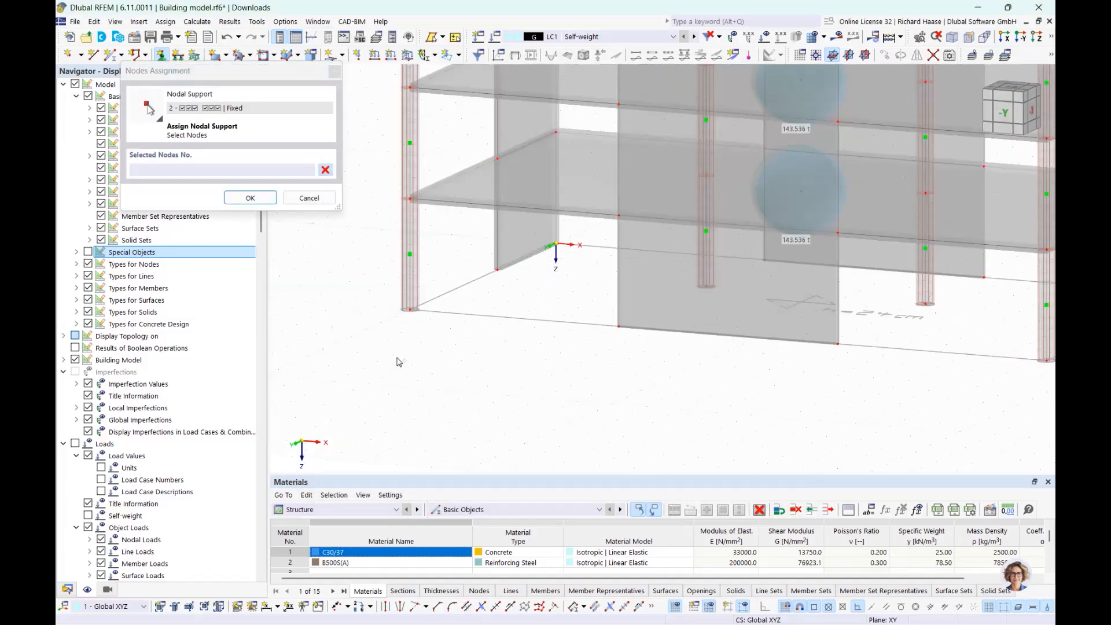
{"action": "left_click_drag", "start_coordinate": [427, 327], "coordinate": [334, 258]}
{"action": "middle_click_drag", "start_coordinate": [674, 355], "coordinate": [267, 314], "text": "ctrl"}
{"action": "left_click_drag", "start_coordinate": [514, 262], "coordinate": [485, 229]}
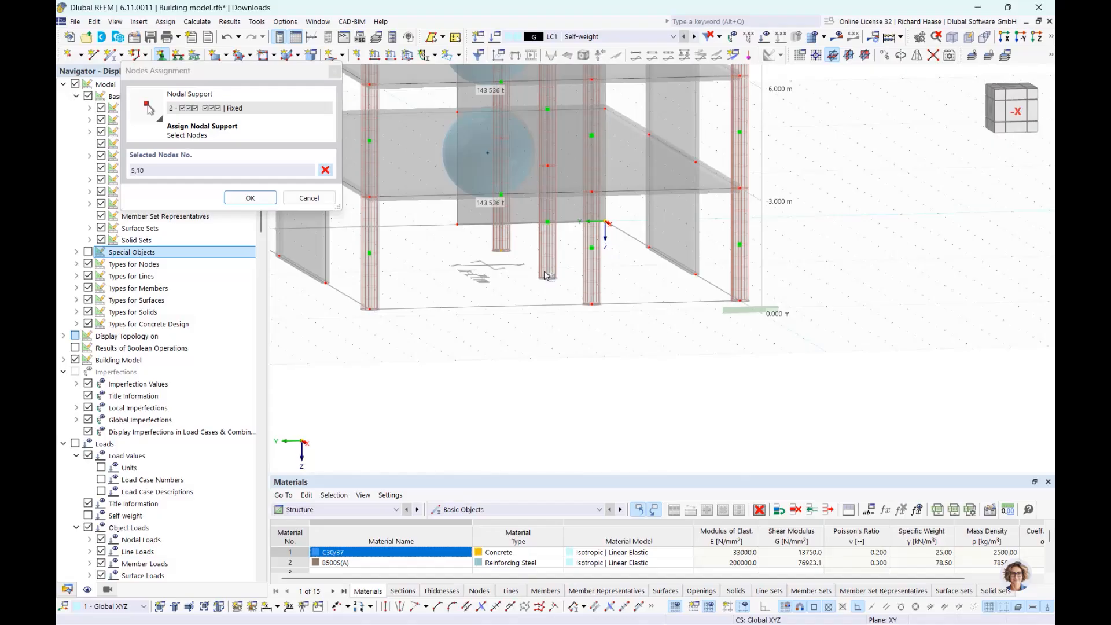
{"action": "left_click_drag", "start_coordinate": [560, 290], "coordinate": [530, 262]}
{"action": "middle_click_drag", "start_coordinate": [607, 305], "coordinate": [786, 306], "text": "ctrl"}
{"action": "middle_click_drag", "start_coordinate": [787, 306], "coordinate": [744, 309]}
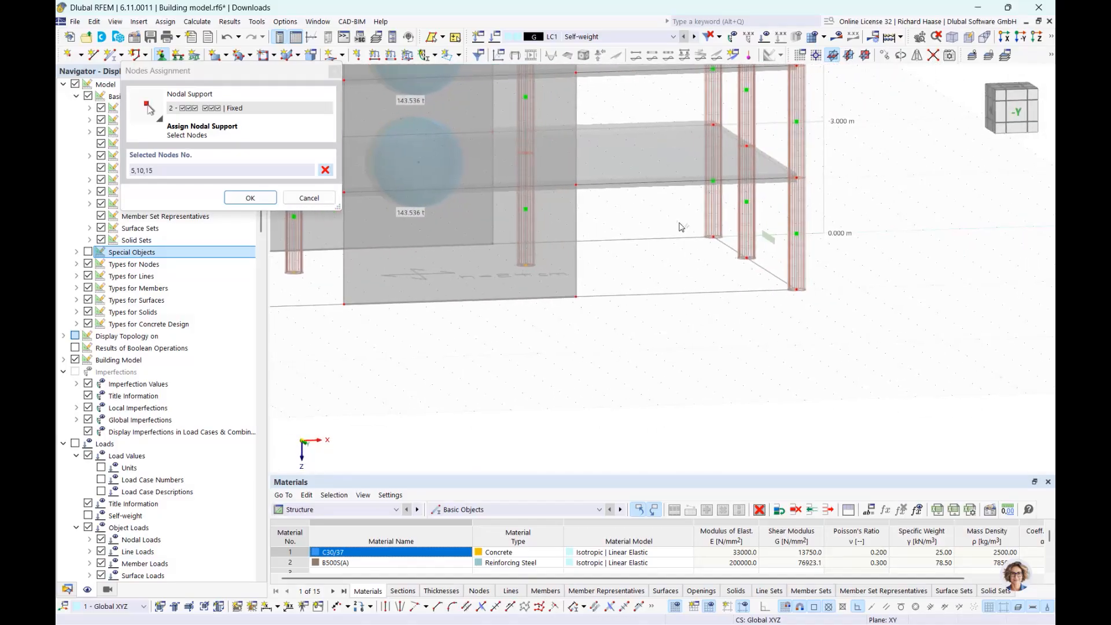
{"action": "left_click_drag", "start_coordinate": [681, 227], "coordinate": [877, 326]}
{"action": "left_click", "coordinate": [250, 198]}
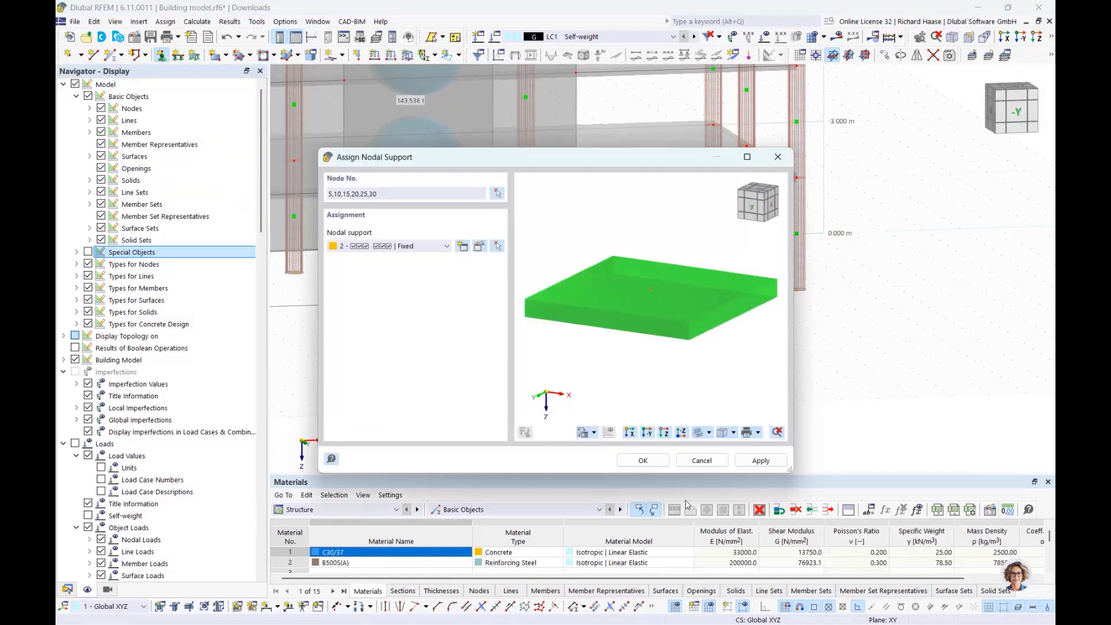
{"action": "left_click", "coordinate": [643, 460]}
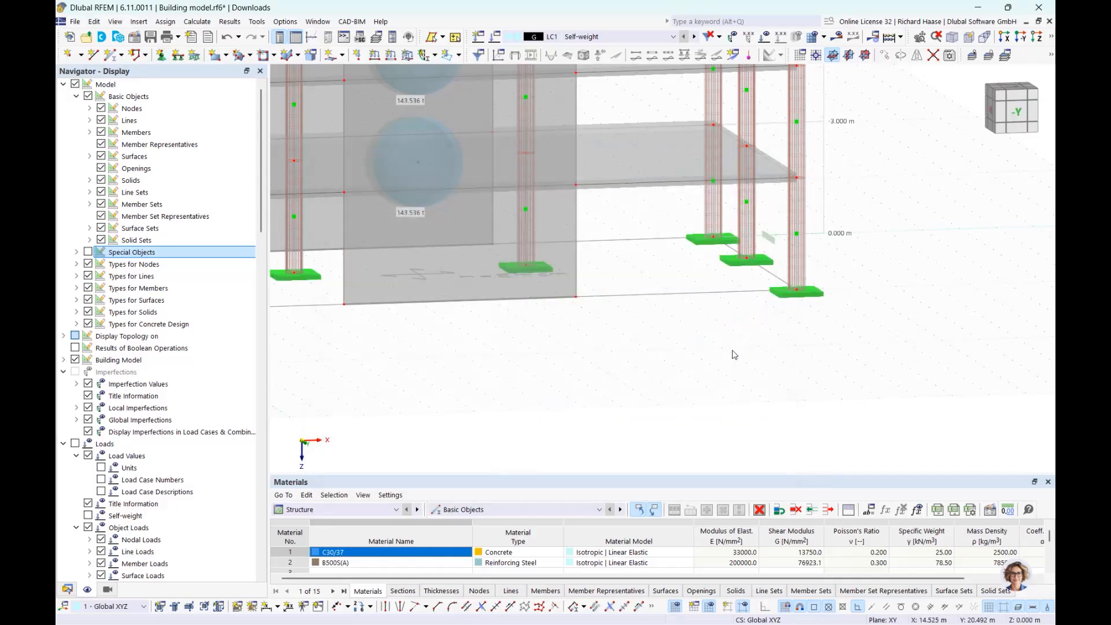
Assign the Rigid line support to the base lines of the three ground-story walls, lines 35, 48 and 61
{"action": "scroll", "coordinate": [732, 351], "scroll_direction": "down", "scroll_amount": 3}
{"action": "middle_click_drag", "start_coordinate": [732, 352], "coordinate": [570, 384], "text": "ctrl"}
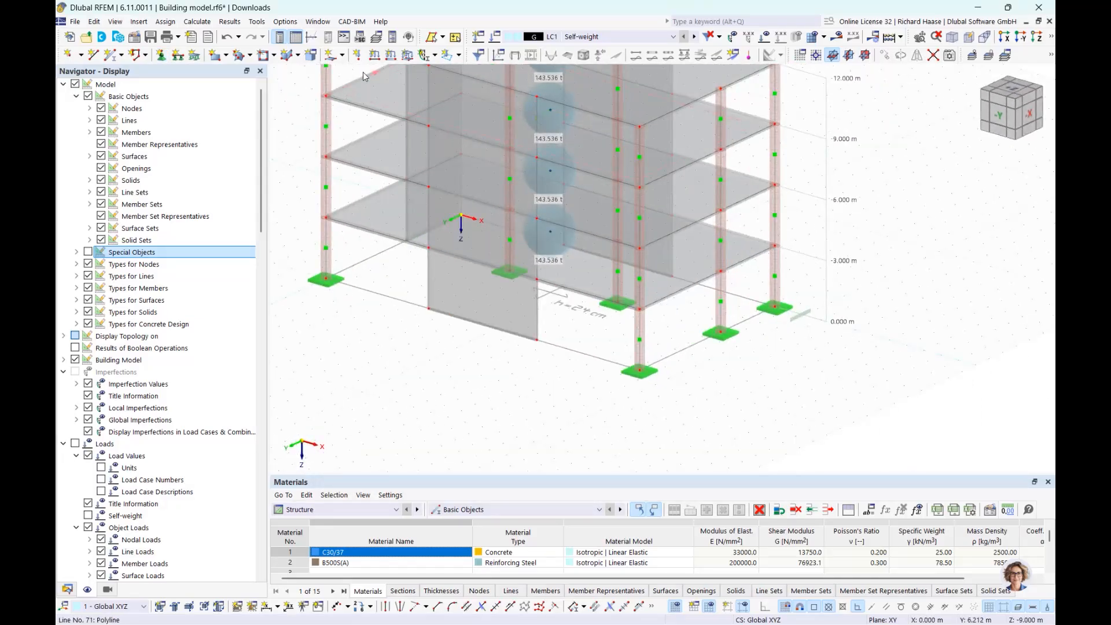
{"action": "left_click", "coordinate": [178, 55]}
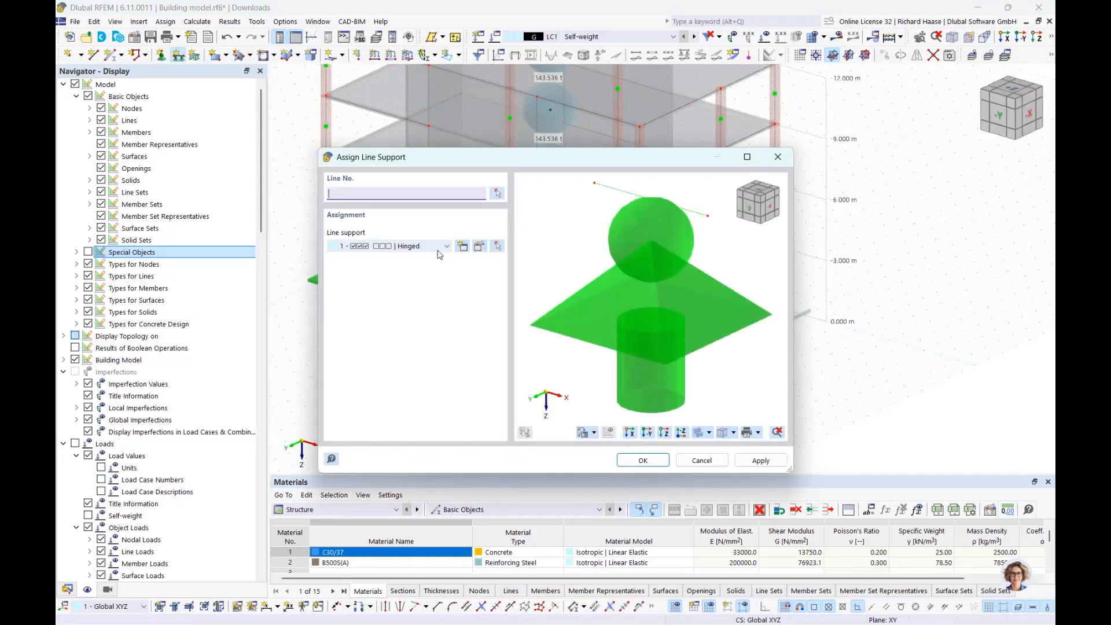
{"action": "left_click", "coordinate": [415, 247]}
{"action": "left_click", "coordinate": [405, 279]}
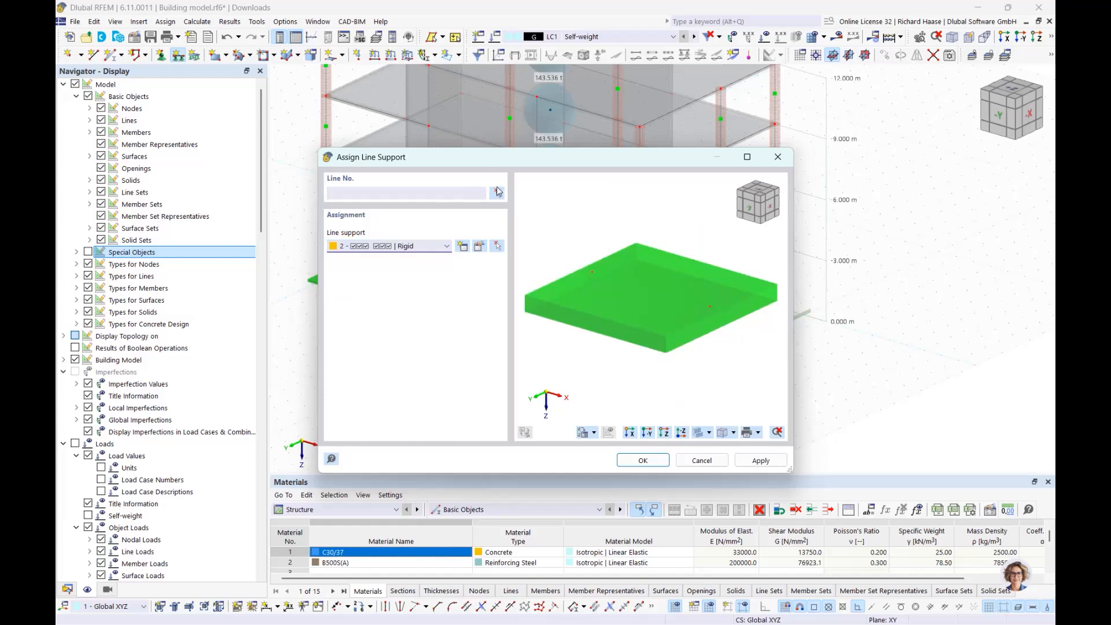
{"action": "left_click", "coordinate": [497, 193]}
{"action": "left_click", "coordinate": [463, 318]}
{"action": "middle_click_drag", "start_coordinate": [459, 305], "coordinate": [495, 273], "text": "ctrl"}
{"action": "left_click", "coordinate": [399, 264]}
{"action": "left_click", "coordinate": [486, 269]}
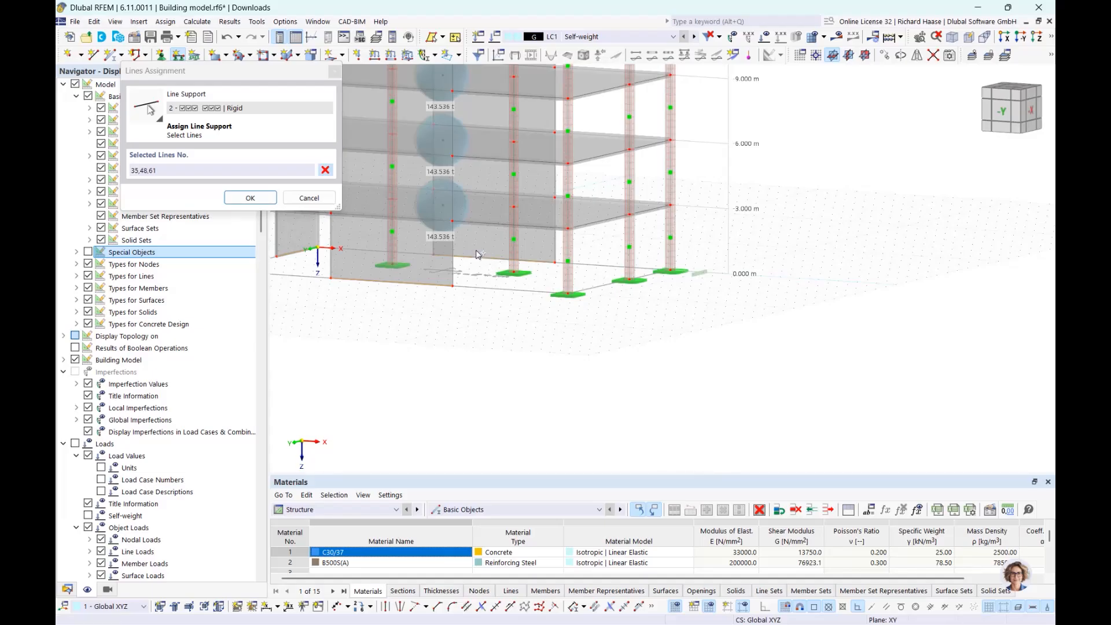
{"action": "left_click", "coordinate": [250, 198]}
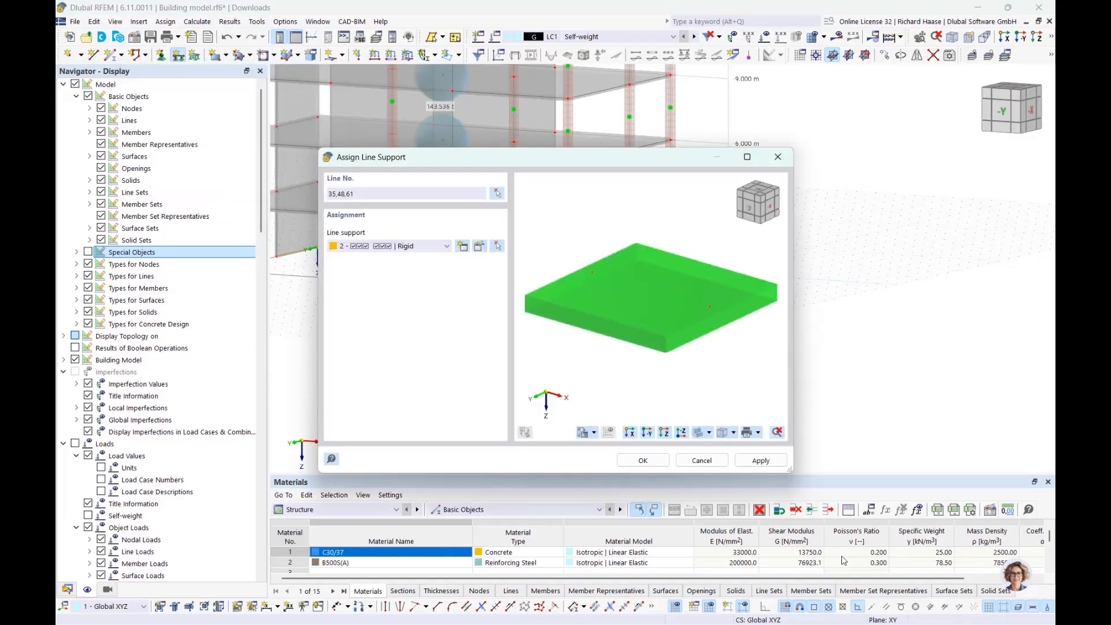
{"action": "left_click", "coordinate": [642, 461]}
{"action": "middle_click_drag", "start_coordinate": [611, 277], "coordinate": [724, 370]}
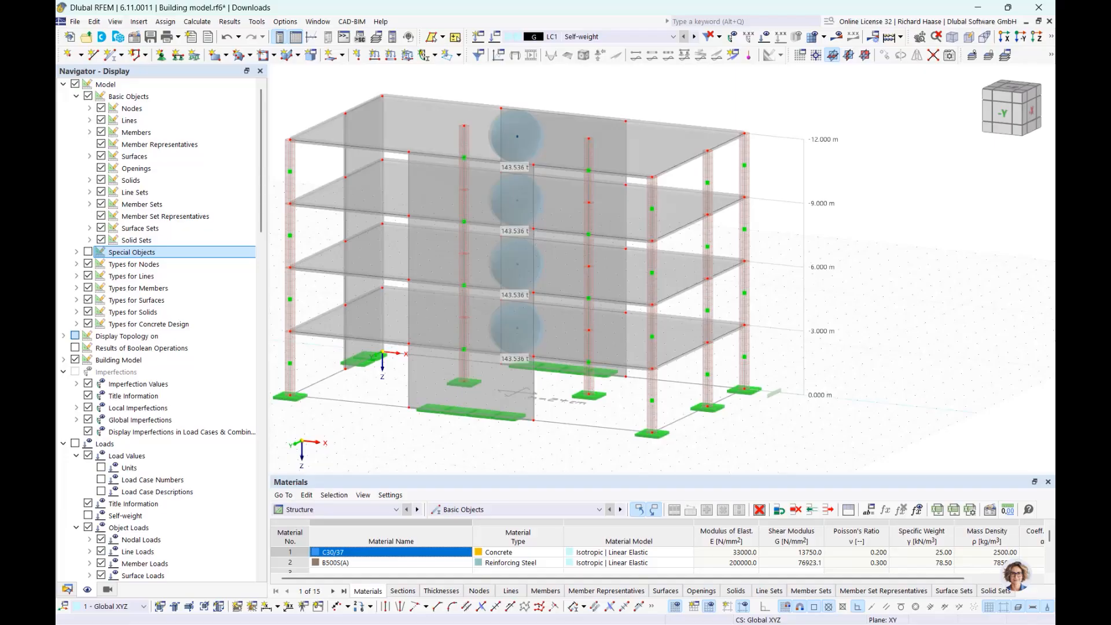
Create load case LC2 named "Live Loads" with the action category Imposed loads - category A: domestic, residential areas
{"action": "left_click", "coordinate": [67, 589]}
{"action": "scroll", "coordinate": [99, 407], "scroll_direction": "down", "scroll_amount": 5}
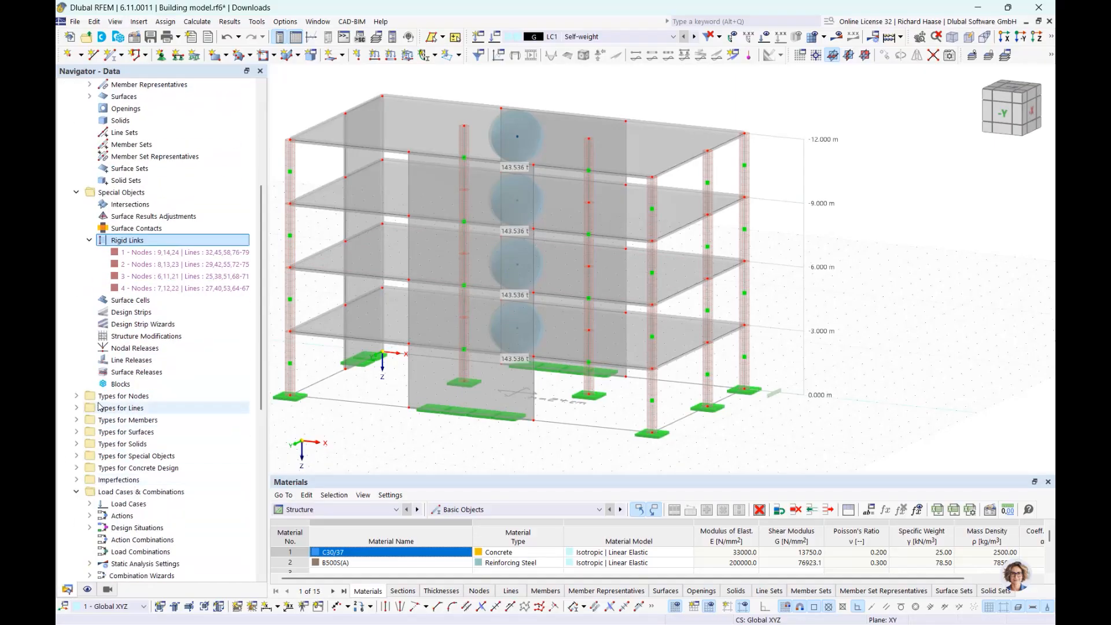
{"action": "right_click", "coordinate": [113, 506]}
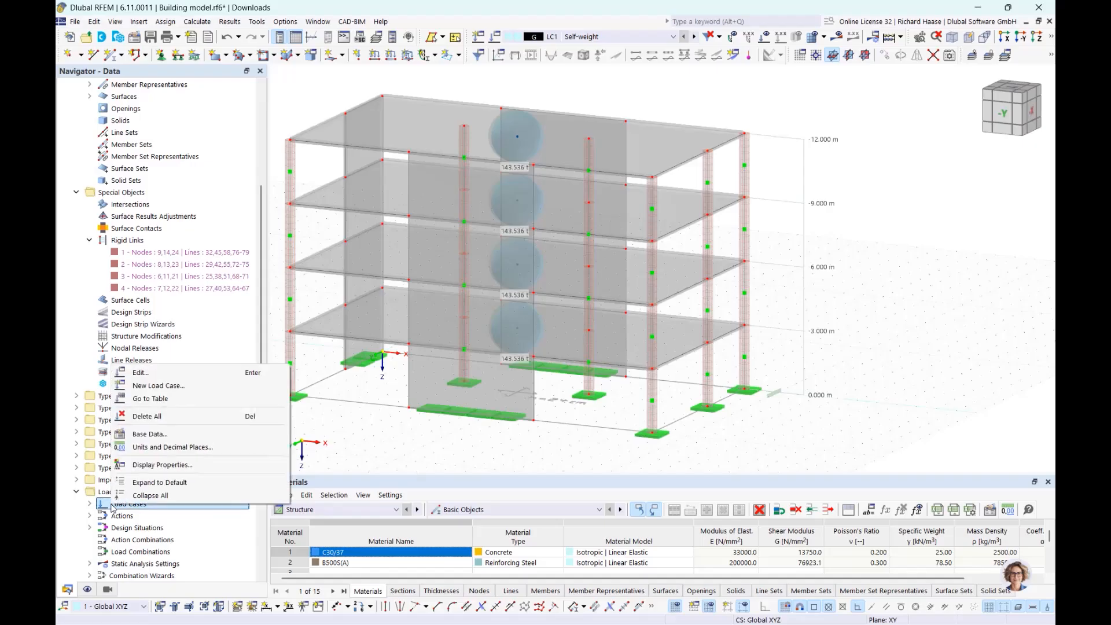
{"action": "left_click", "coordinate": [161, 375]}
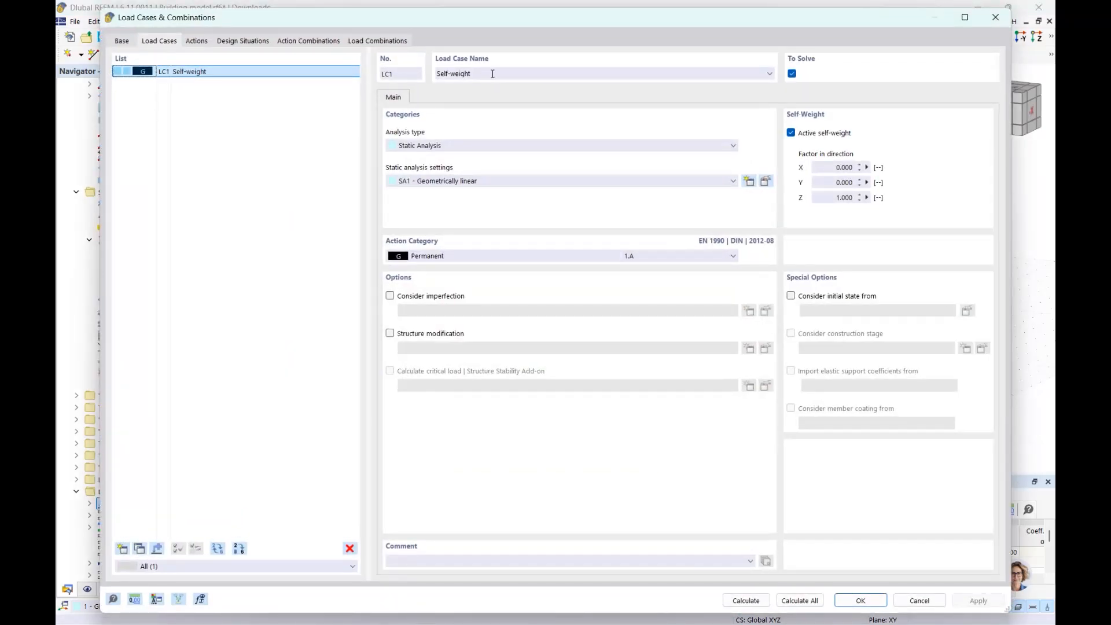
{"action": "left_click", "coordinate": [122, 550]}
{"action": "left_click", "coordinate": [451, 260]}
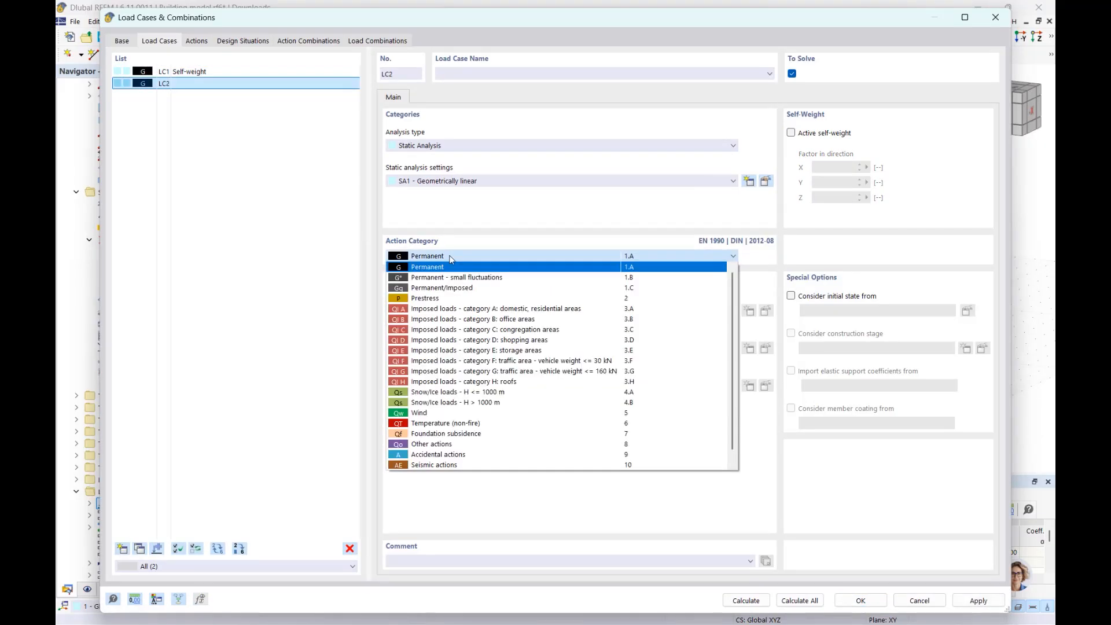
{"action": "left_click", "coordinate": [457, 303]}
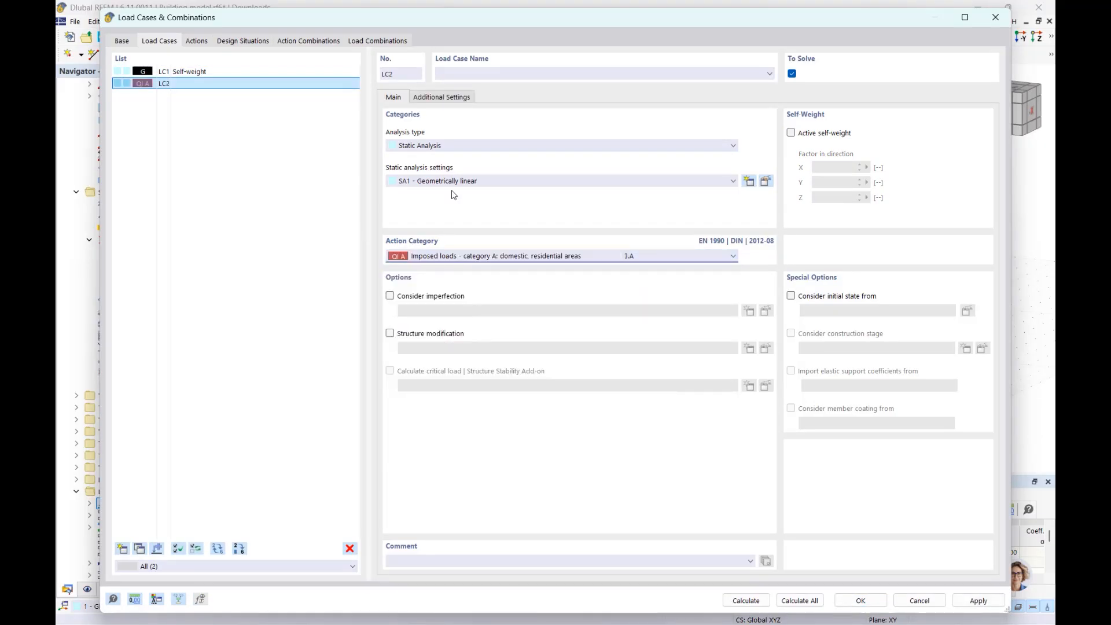
{"action": "left_click", "coordinate": [460, 74]}
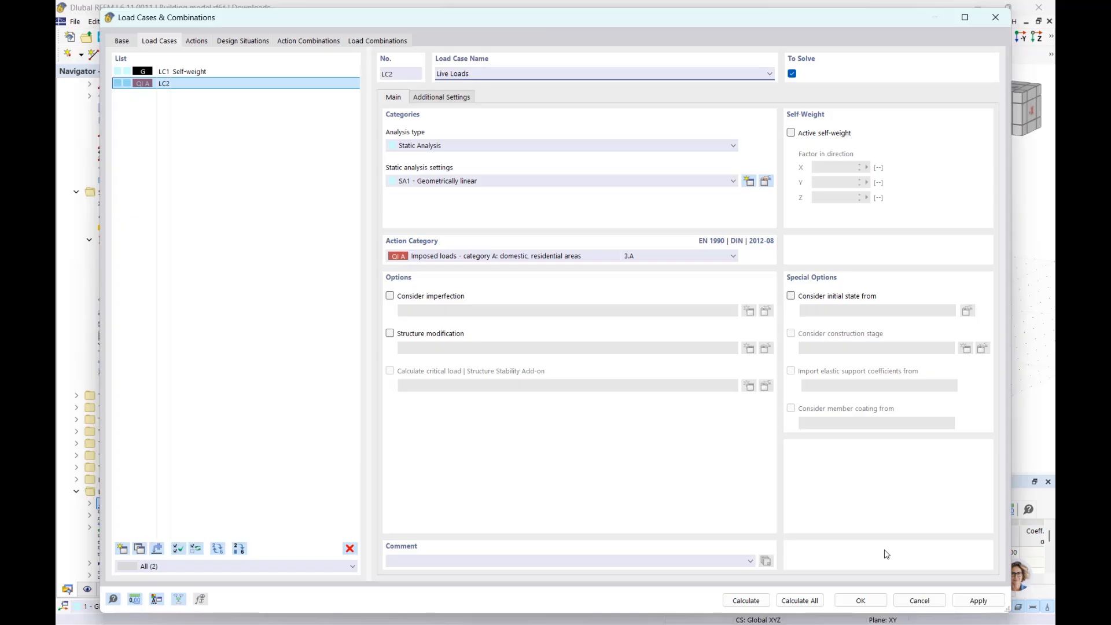
{"action": "left_click", "coordinate": [861, 600]}
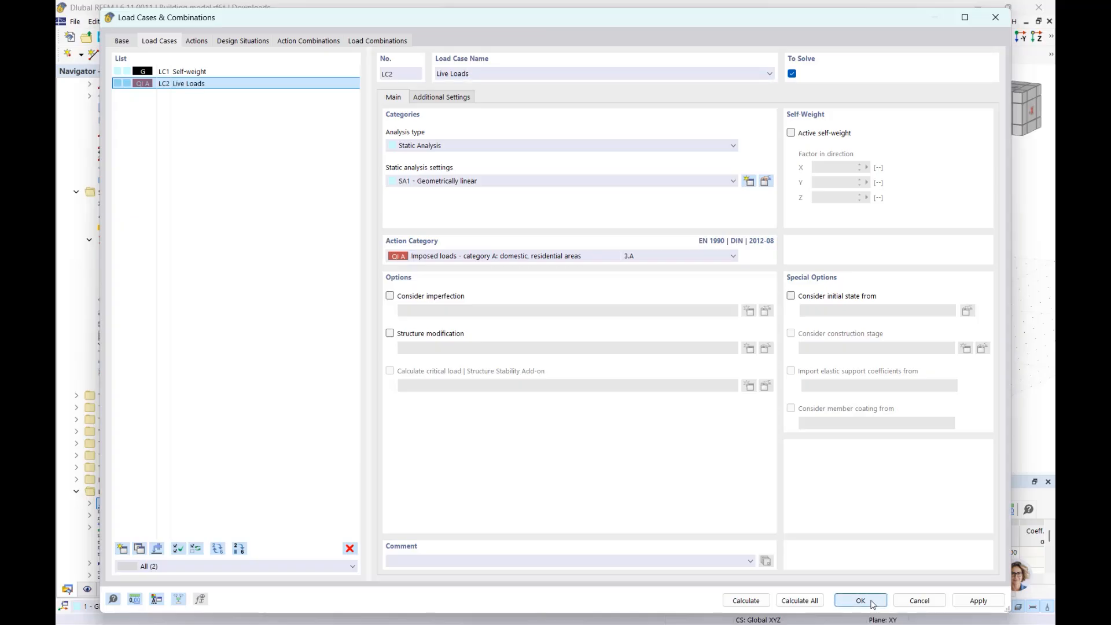
Create a new uniform surface load of 2 kN/m² in load case LC1 Self-weight, acting in direction ZA
{"action": "scroll", "coordinate": [112, 502], "scroll_direction": "down", "scroll_amount": 3}
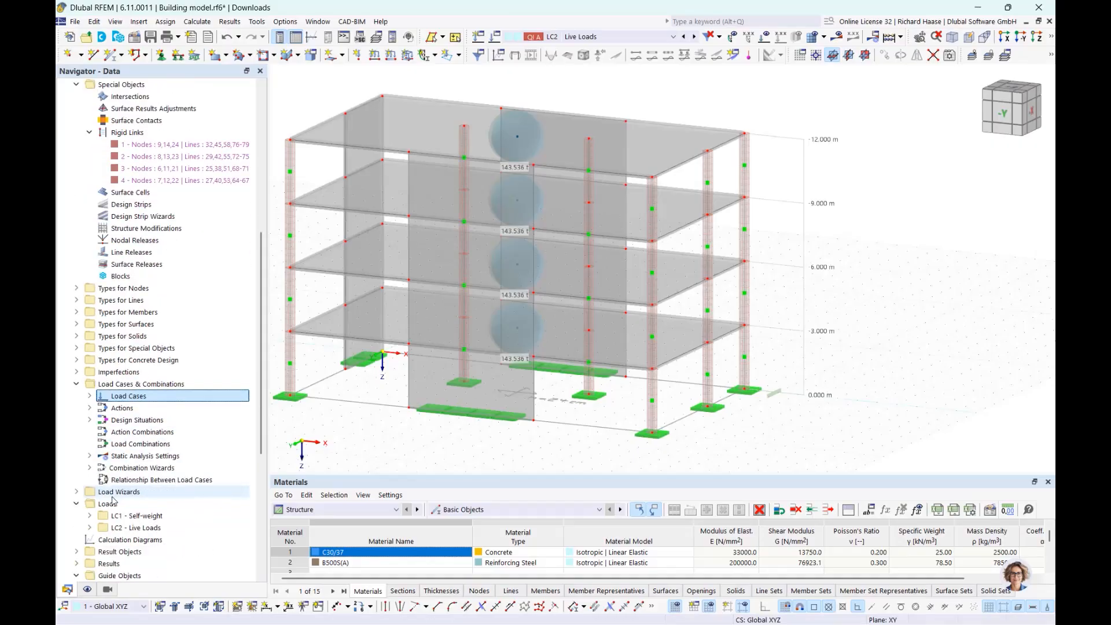
{"action": "scroll", "coordinate": [159, 457], "scroll_direction": "down", "scroll_amount": 4}
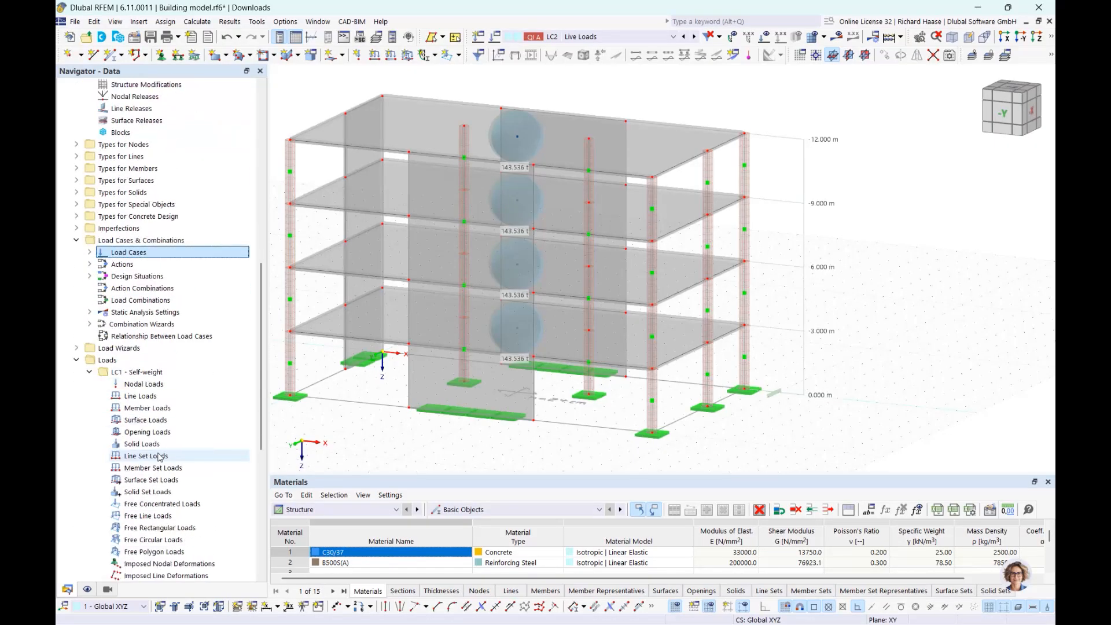
{"action": "left_click", "coordinate": [158, 424]}
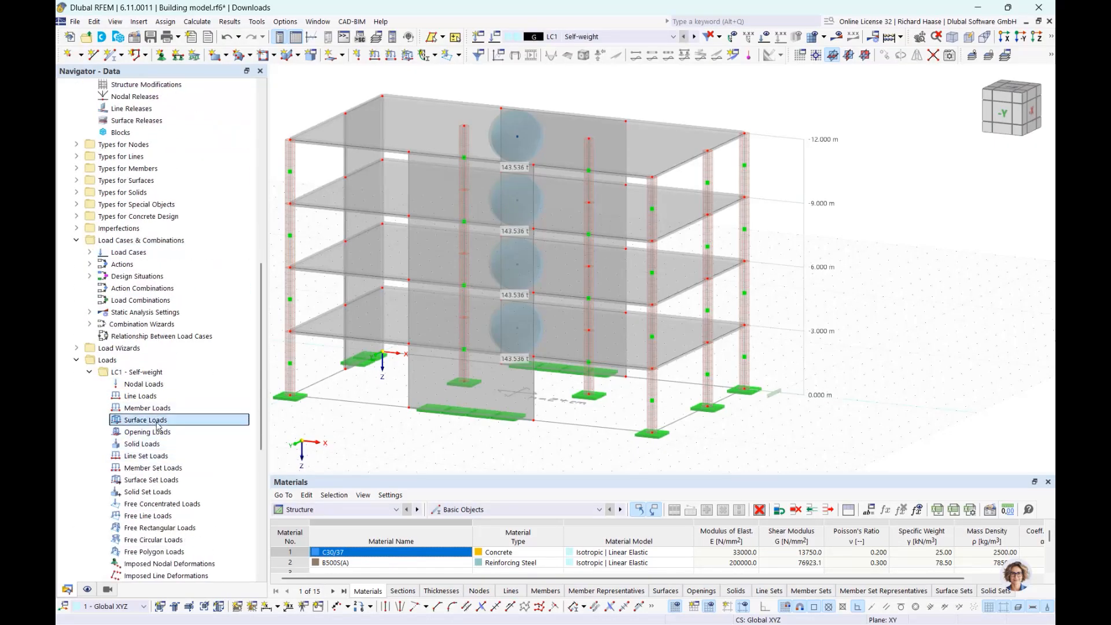
{"action": "right_click", "coordinate": [160, 425]}
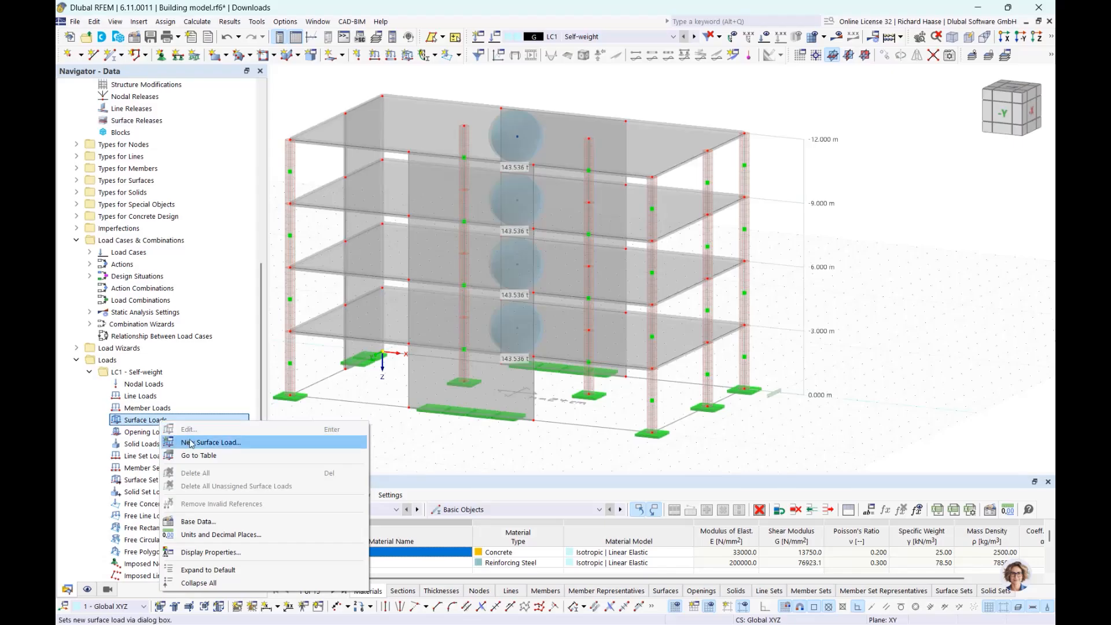
{"action": "left_click", "coordinate": [194, 439]}
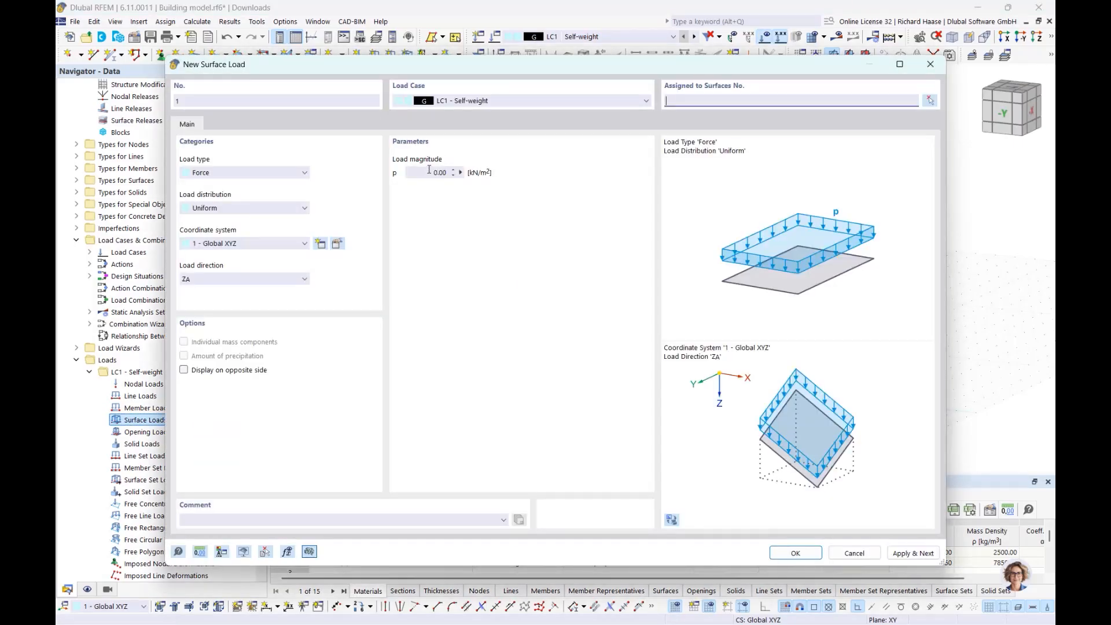
{"action": "type", "text": "2"}
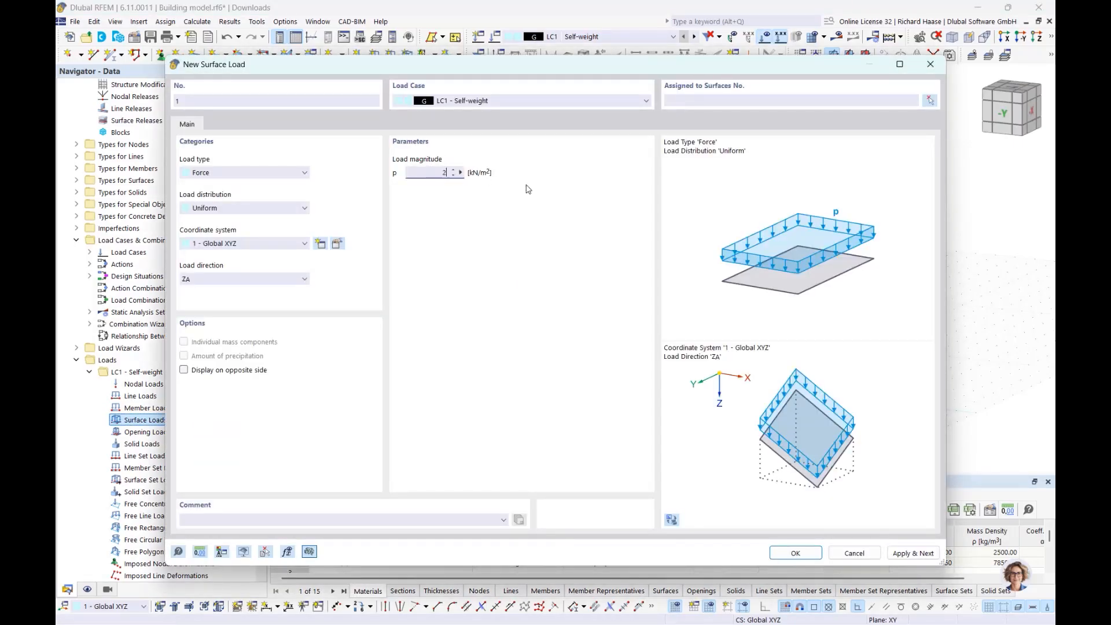
Assign the LC1 surface load to the four floor slabs, surfaces 13-16, and apply it to continue with another load
{"action": "left_click", "coordinate": [929, 101]}
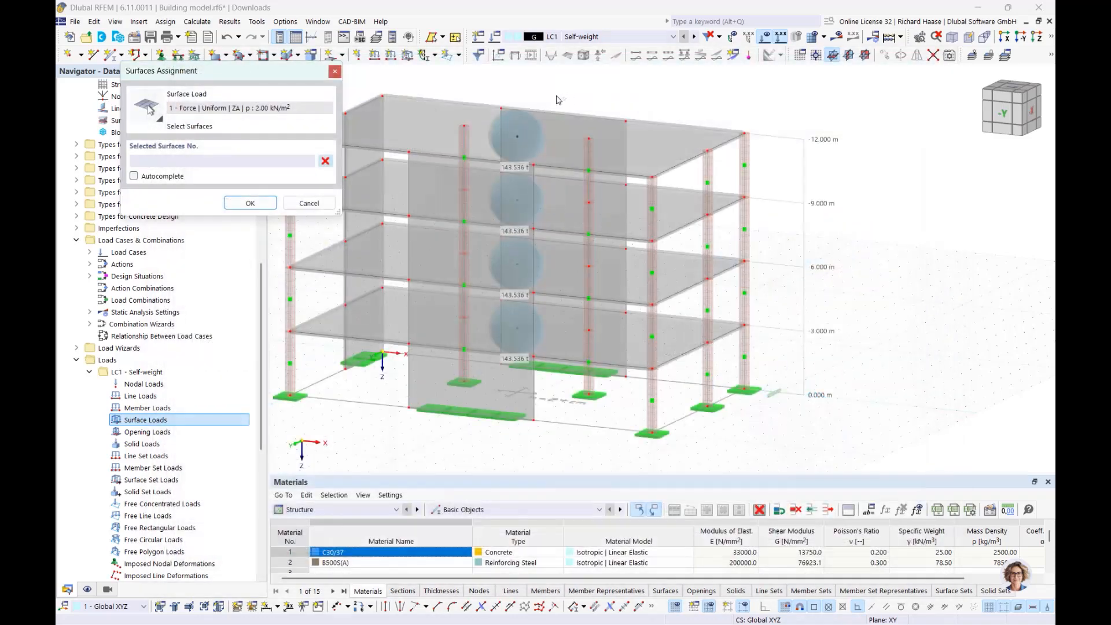
{"action": "left_click", "coordinate": [566, 135]}
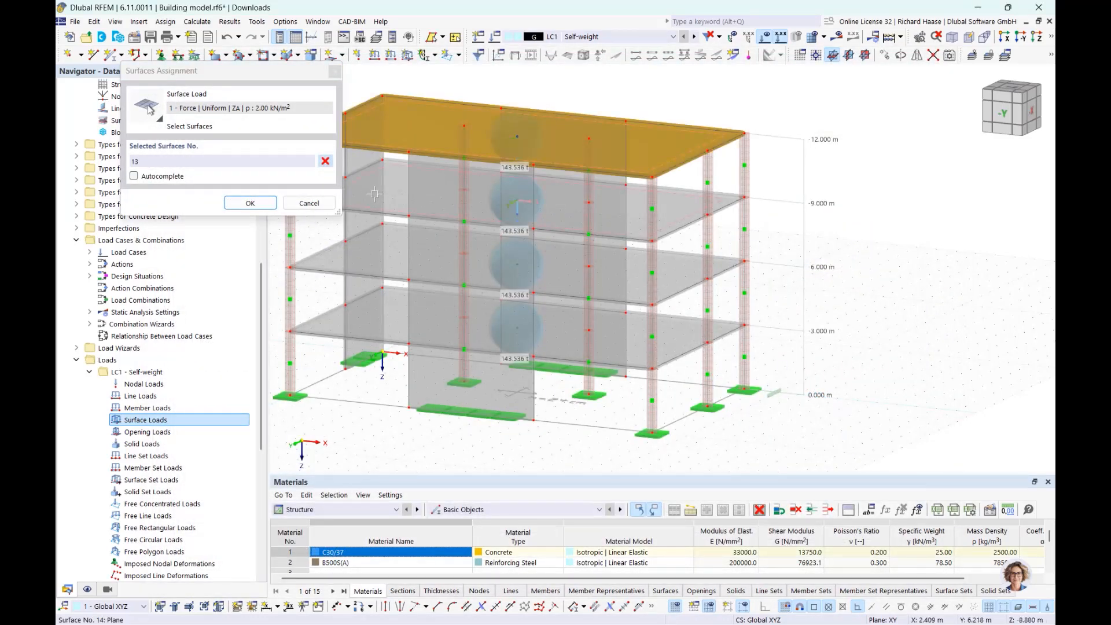
{"action": "left_click", "coordinate": [374, 194]}
{"action": "left_click", "coordinate": [396, 255]}
{"action": "left_click", "coordinate": [395, 314]}
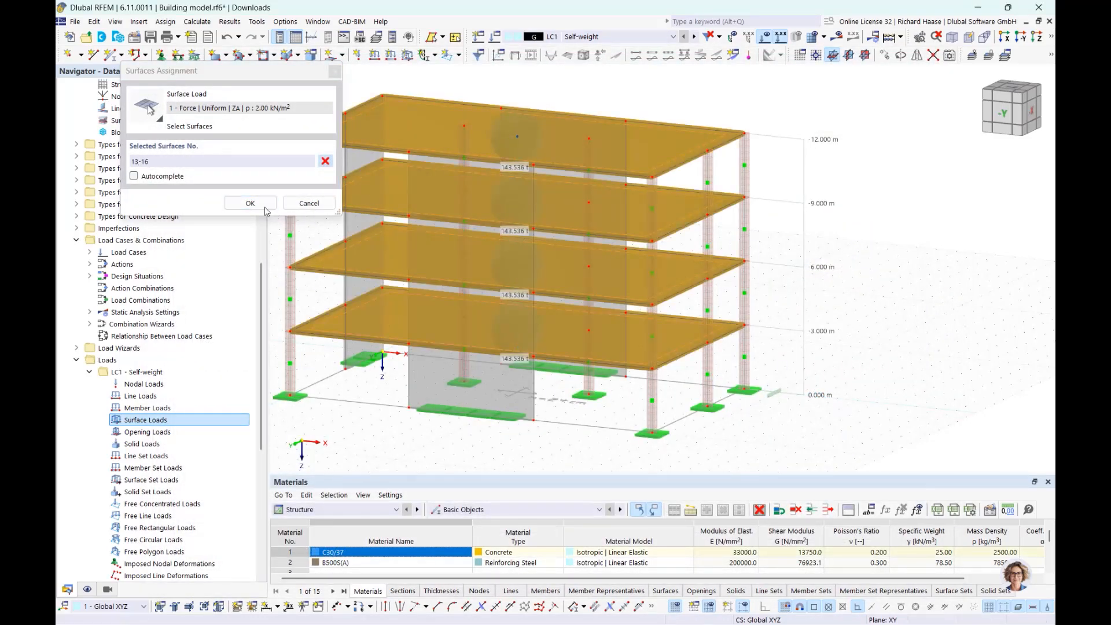
{"action": "left_click", "coordinate": [250, 204]}
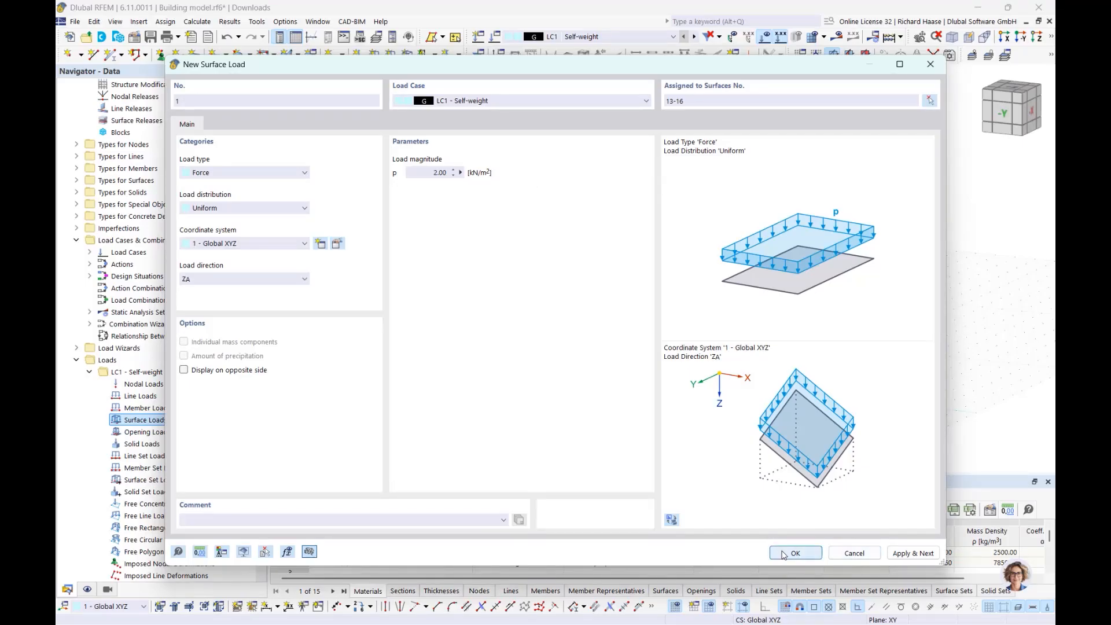
{"action": "left_click", "coordinate": [910, 554]}
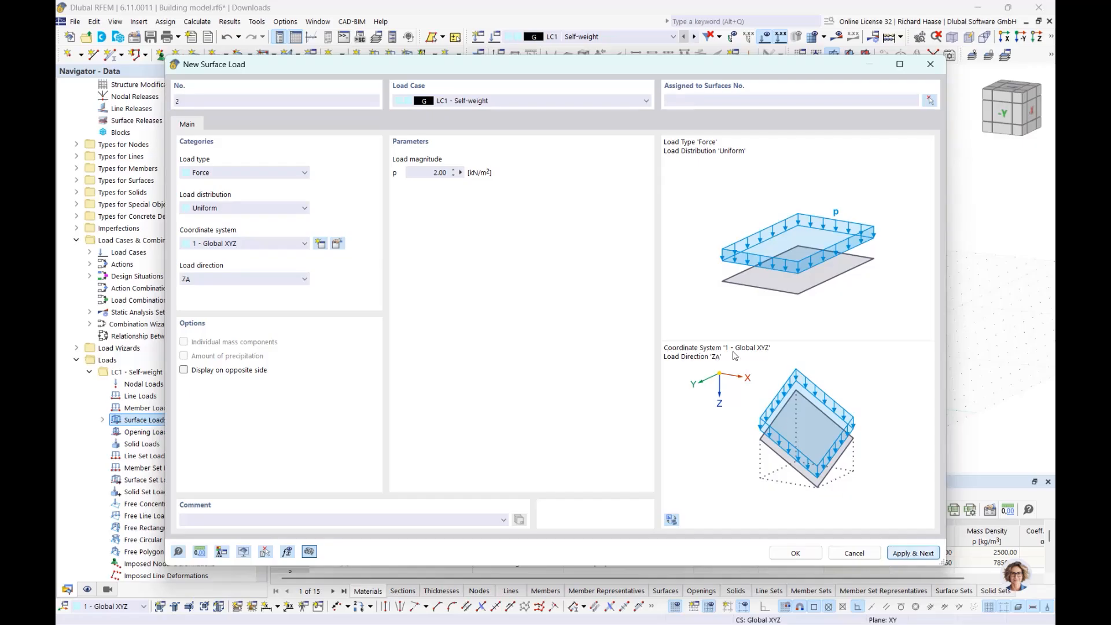
Set the new surface load's load case to LC2 Live Loads and its magnitude to 3 kN/m²
{"action": "left_click", "coordinate": [493, 103]}
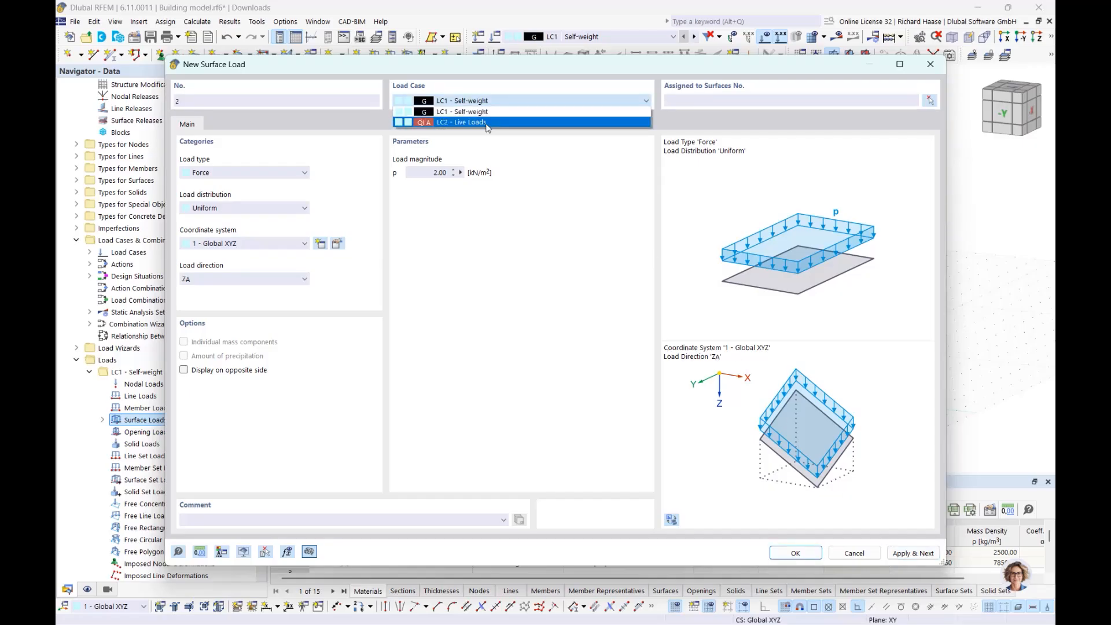
{"action": "left_click", "coordinate": [484, 122]}
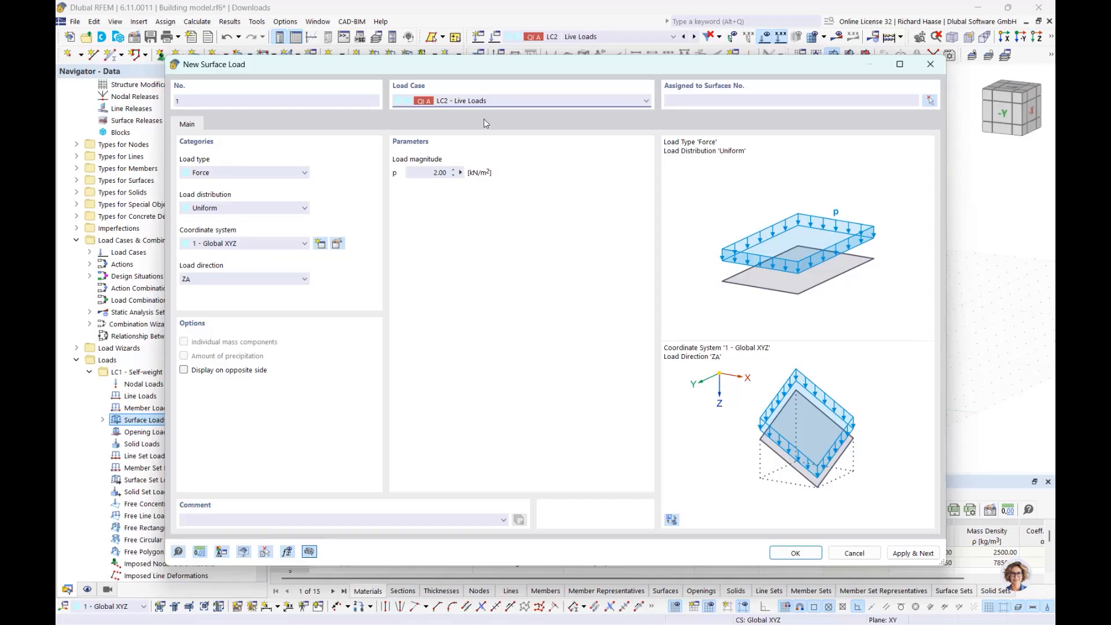
{"action": "left_click_drag", "start_coordinate": [411, 173], "coordinate": [469, 175]}
{"action": "type", "text": "3"}
{"action": "key", "text": "Return"}
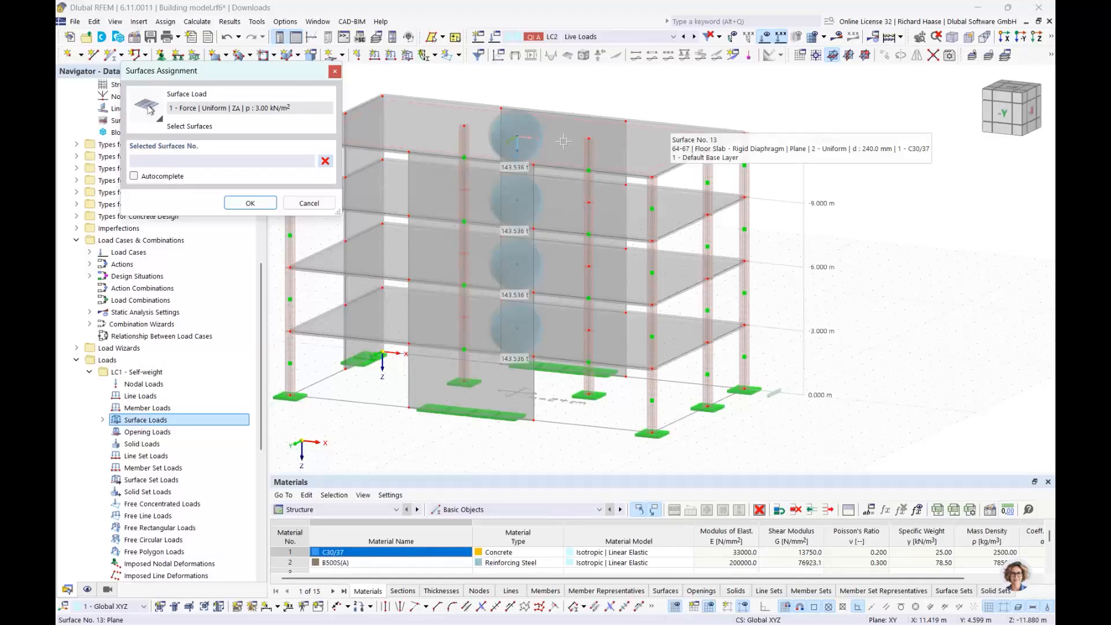
Assign the LC2 surface load to the four floor slabs, surfaces 13-16, and finish creating it
{"action": "left_click", "coordinate": [666, 133]}
{"action": "left_click", "coordinate": [555, 202]}
{"action": "left_click", "coordinate": [560, 259]}
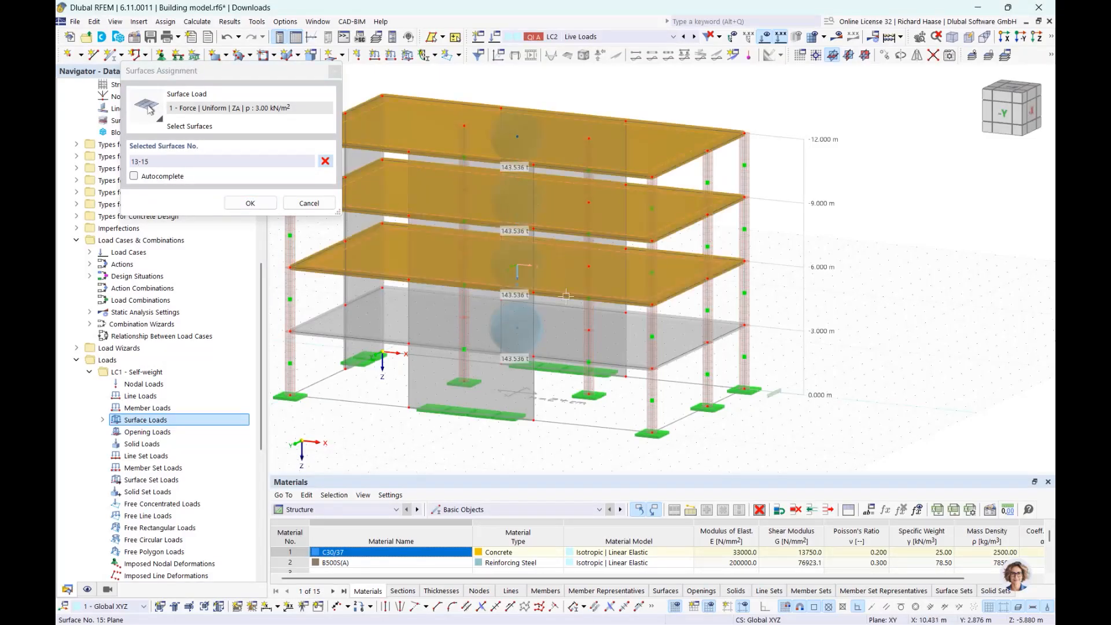
{"action": "left_click", "coordinate": [564, 334]}
{"action": "left_click", "coordinate": [251, 204]}
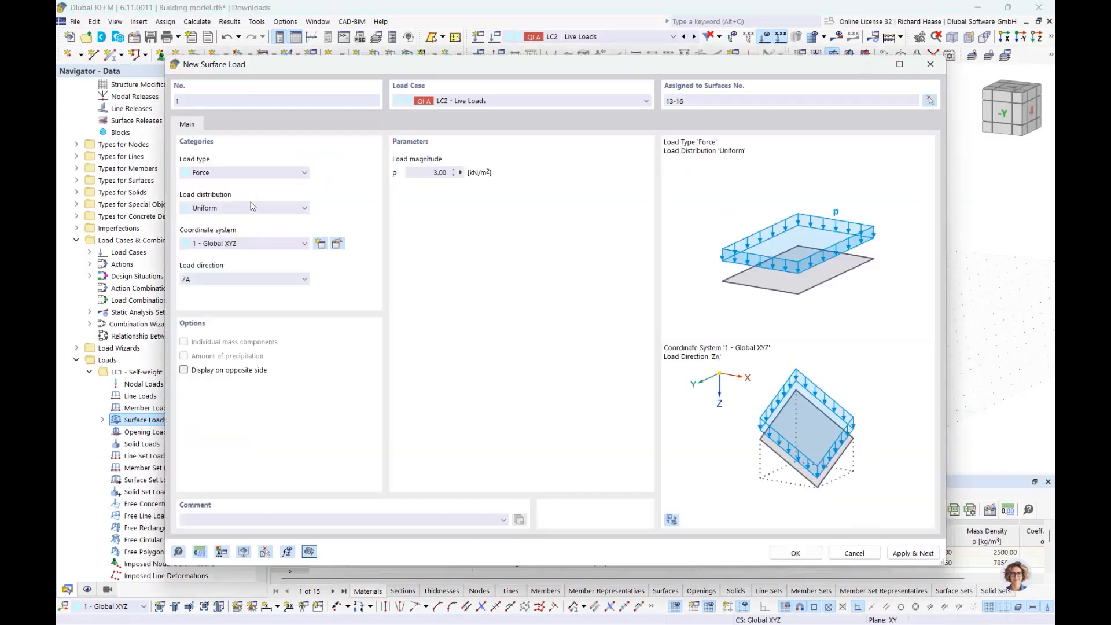
{"action": "left_click", "coordinate": [807, 554]}
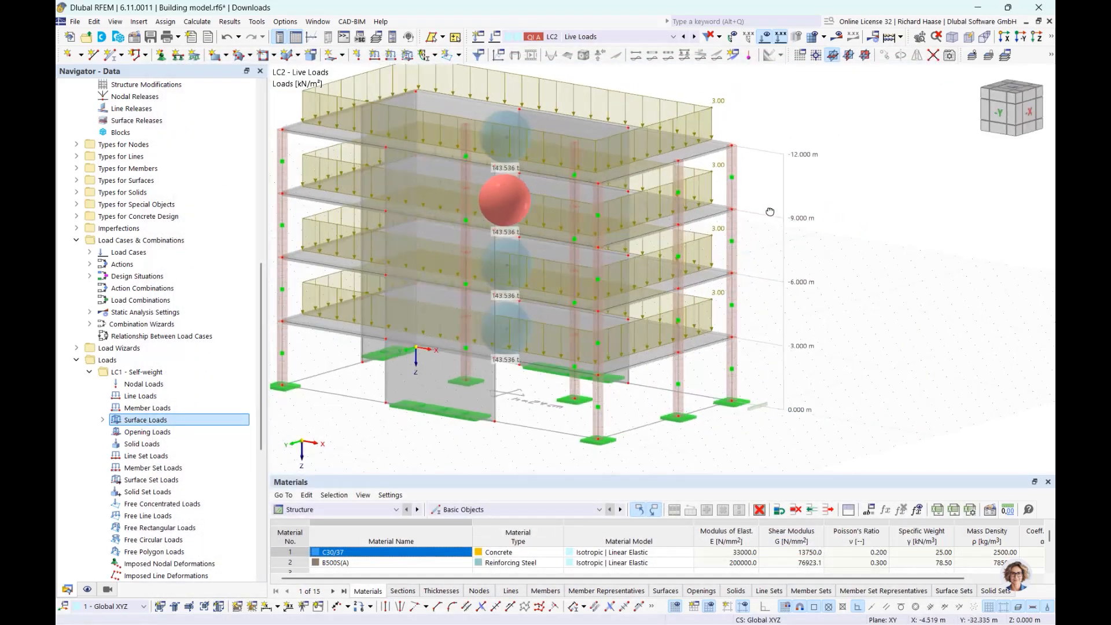
Check the surface loads on the floor slabs by switching between load cases LC1 and LC2
{"action": "middle_click_drag", "start_coordinate": [770, 212], "coordinate": [830, 232]}
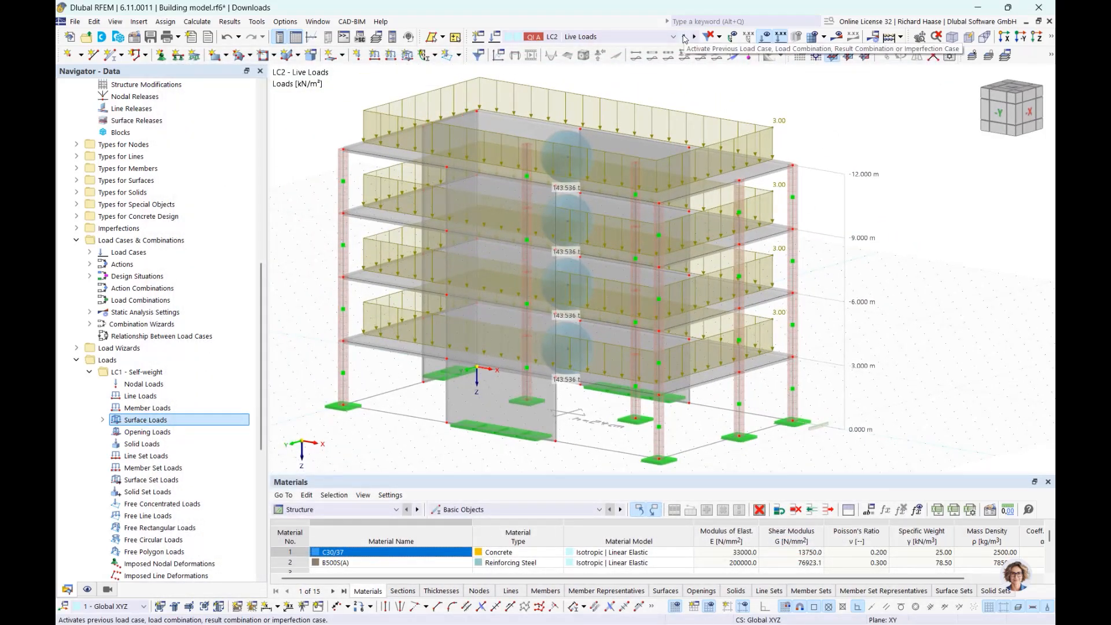
{"action": "left_click", "coordinate": [684, 37]}
{"action": "left_click", "coordinate": [695, 37]}
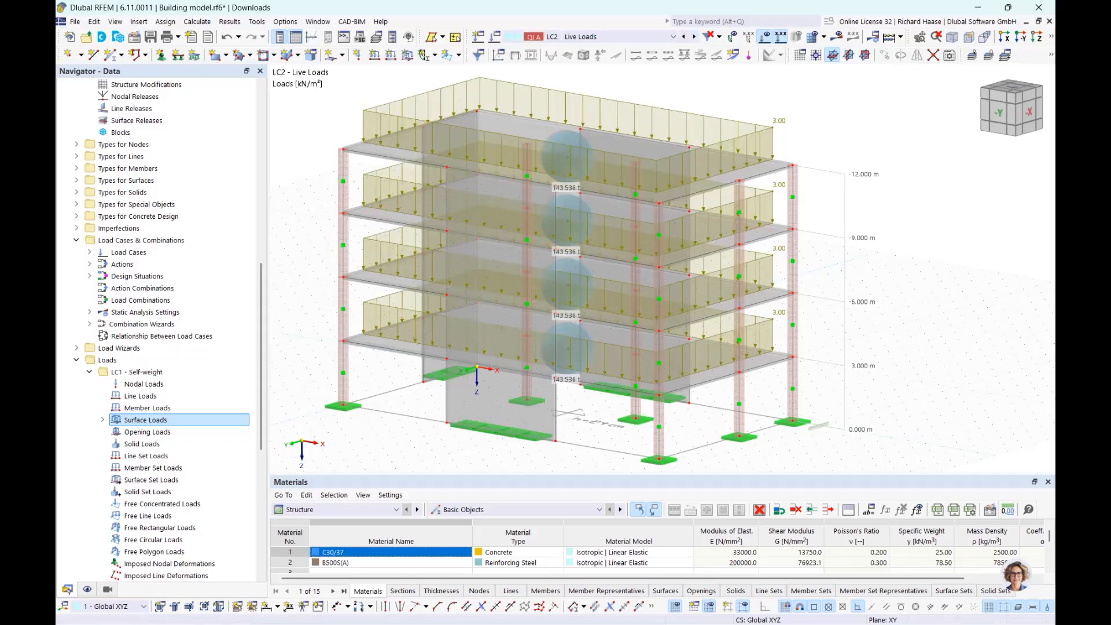
Create a new snow load with the load wizards
{"action": "left_click", "coordinate": [89, 372]}
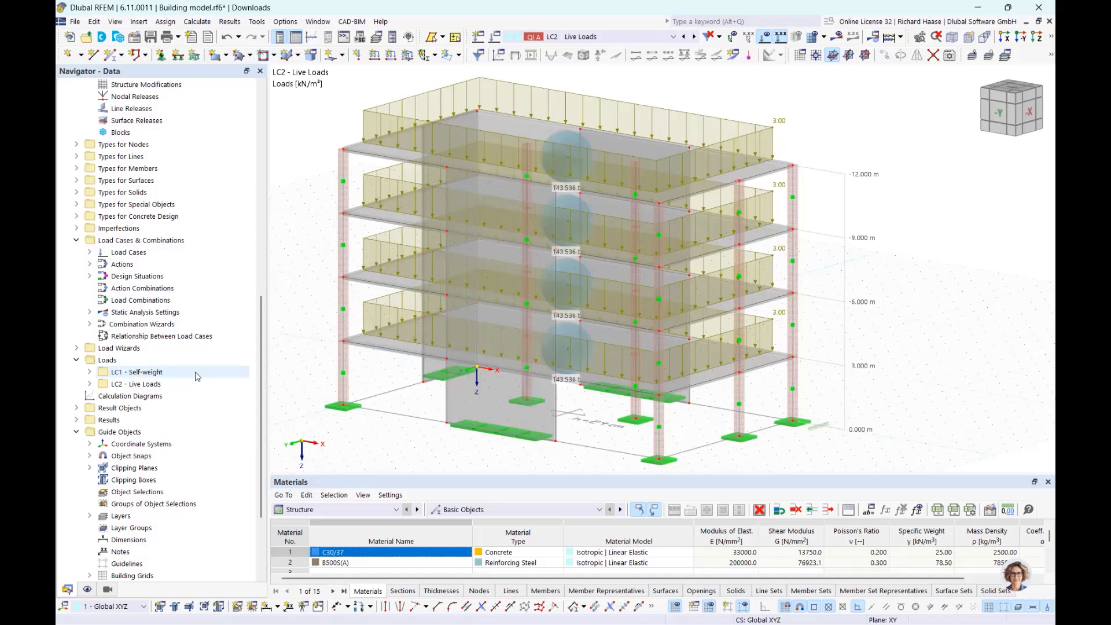
{"action": "left_click", "coordinate": [128, 349]}
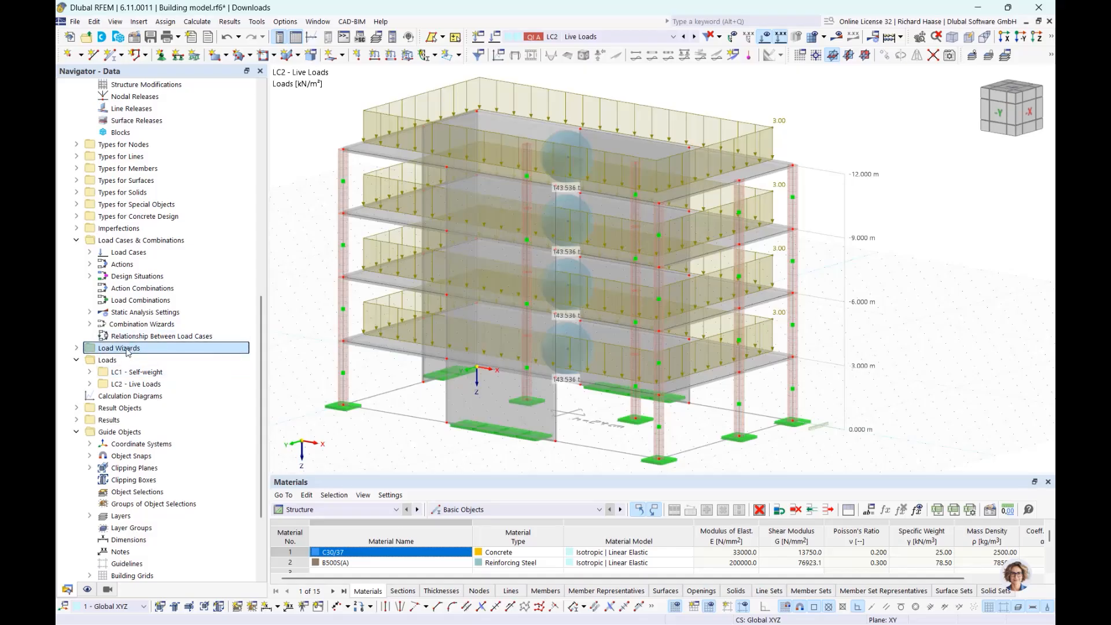
{"action": "left_click", "coordinate": [77, 349]}
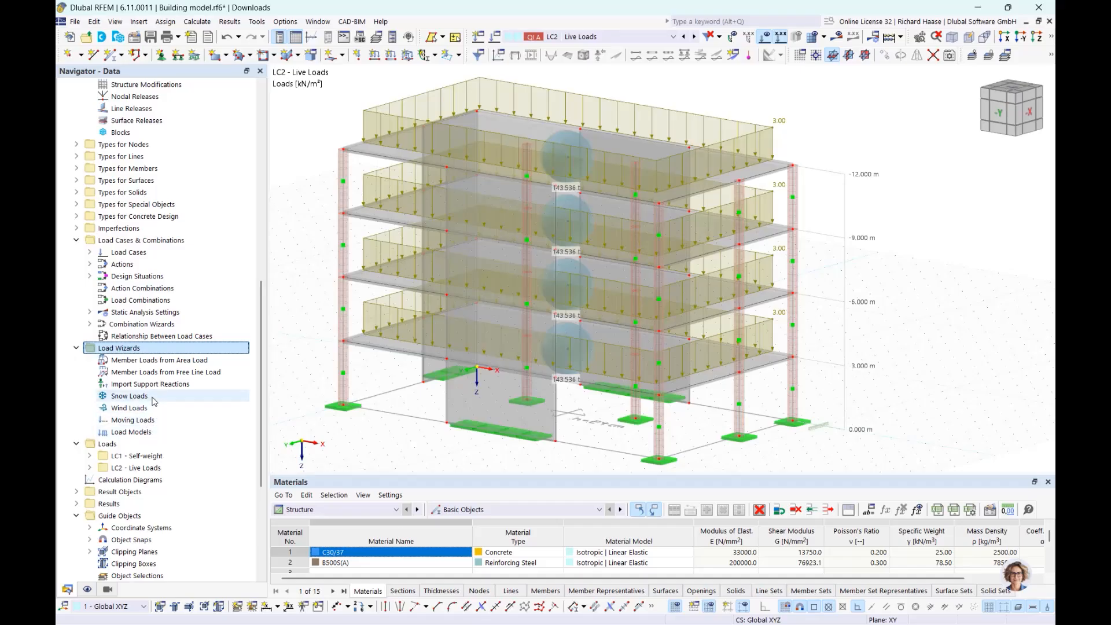
{"action": "left_click", "coordinate": [165, 385]}
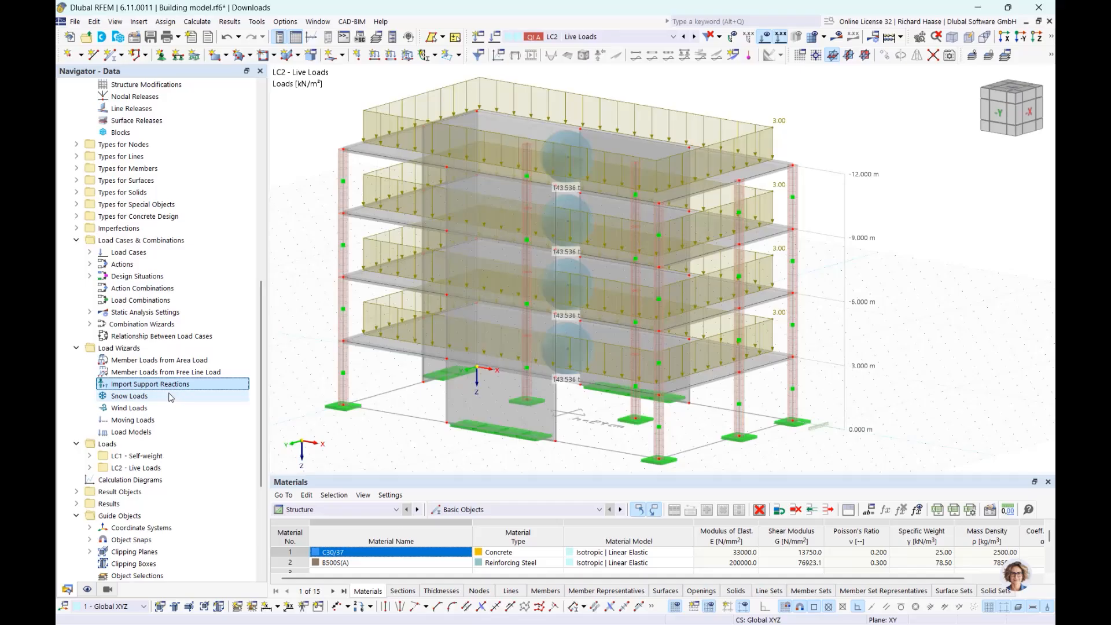
{"action": "left_click", "coordinate": [159, 398]}
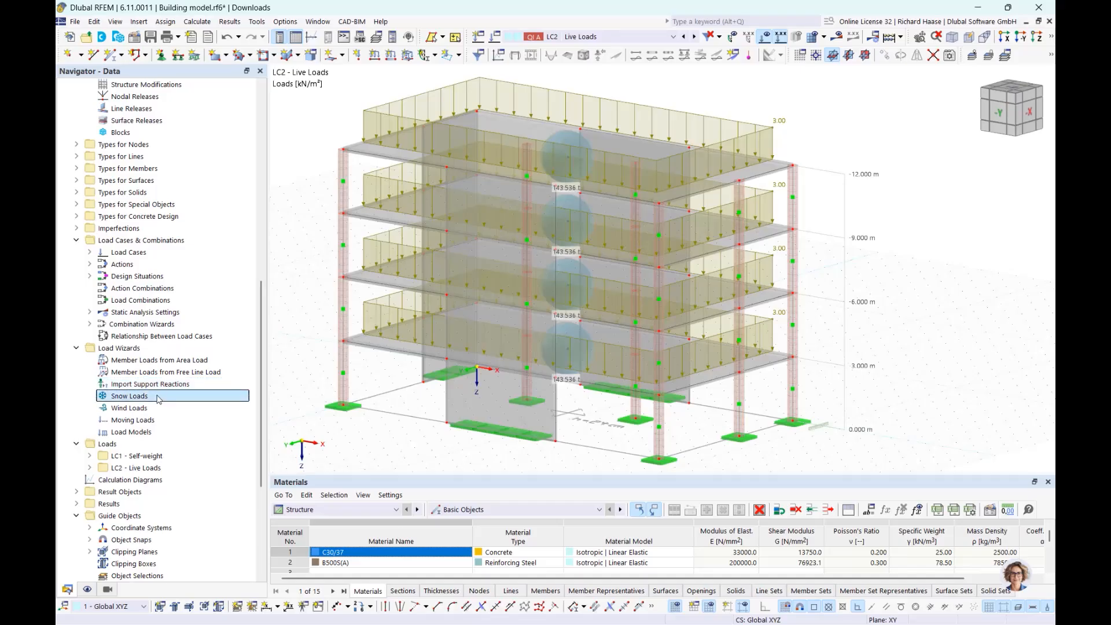
{"action": "right_click", "coordinate": [159, 398]}
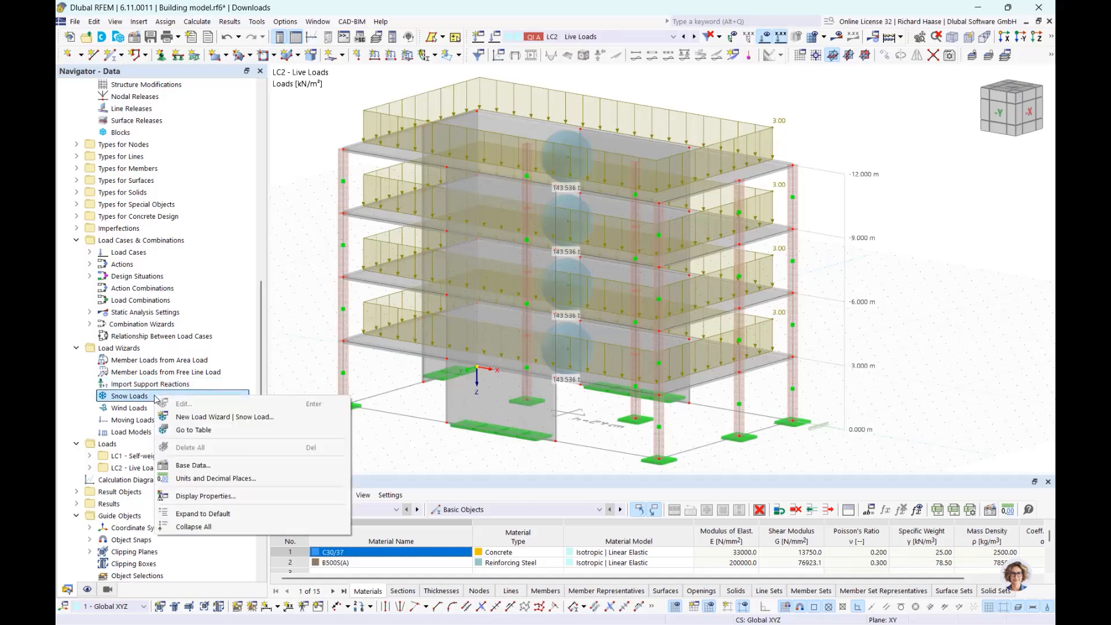
{"action": "left_click", "coordinate": [193, 419]}
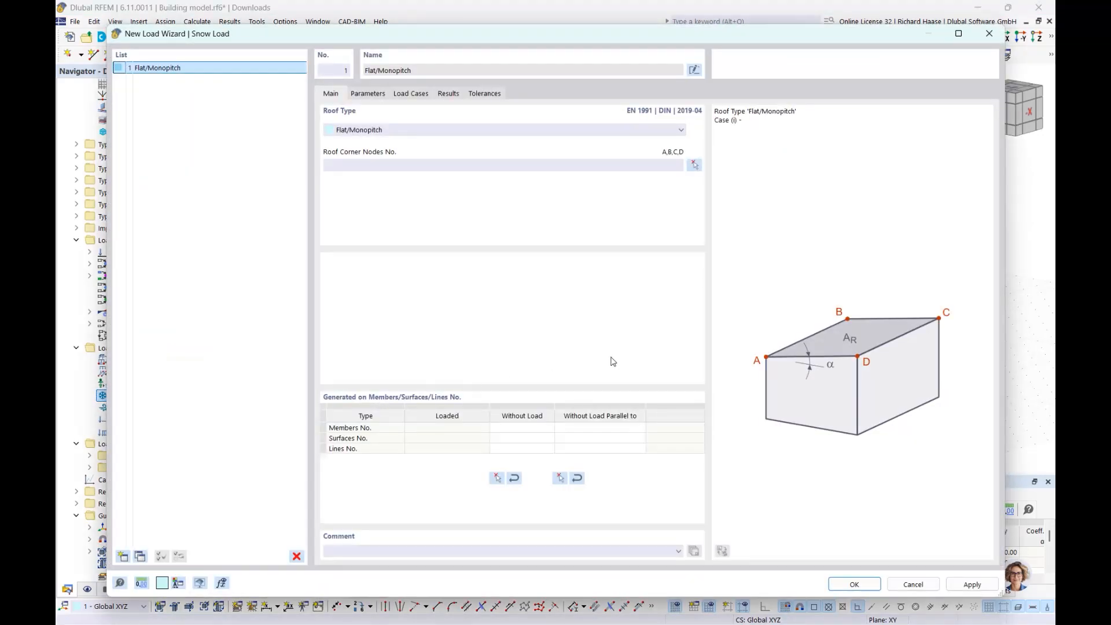
Define the snow load's Flat/Monopitch roof by its four top corner nodes 2, 33, 27 and 17
{"action": "left_click", "coordinate": [695, 166]}
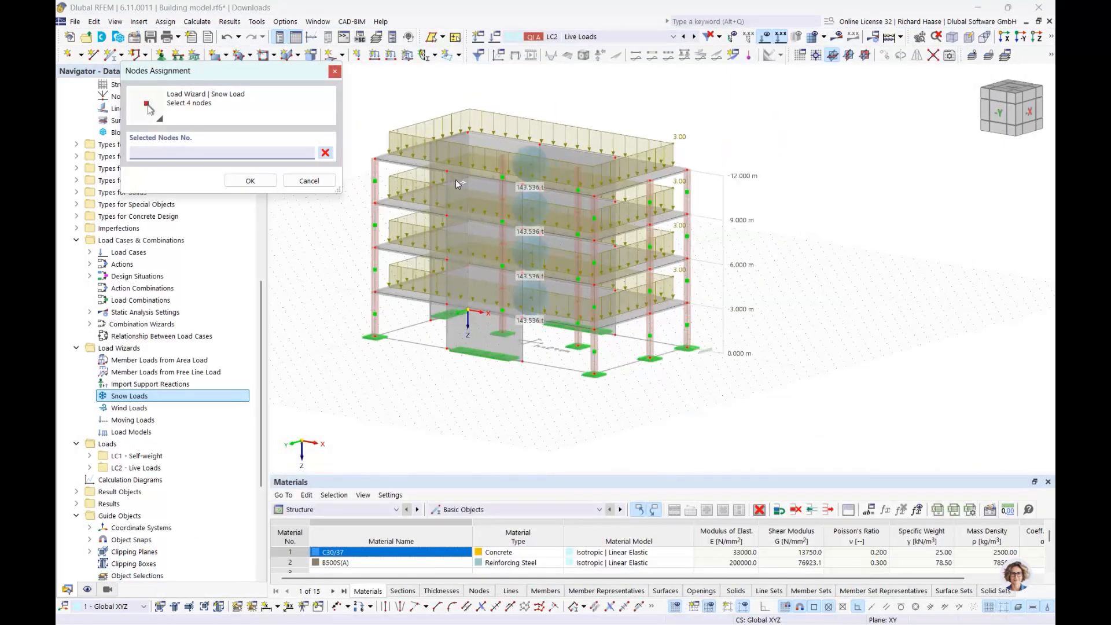
{"action": "middle_click_drag", "start_coordinate": [492, 185], "coordinate": [495, 187], "text": "ctrl"}
{"action": "left_click", "coordinate": [392, 165]}
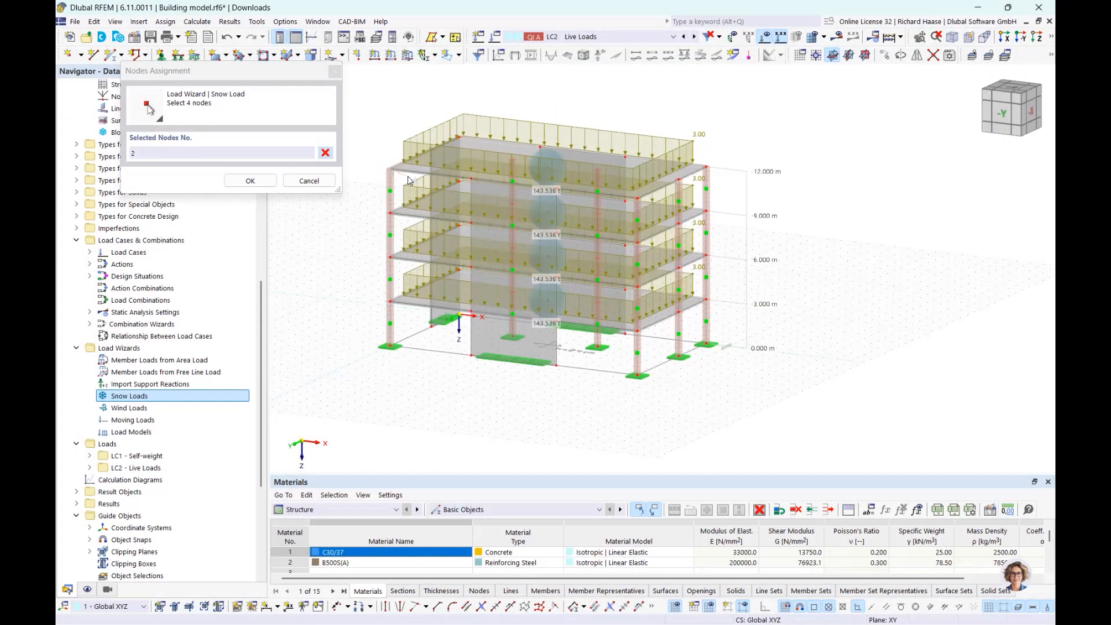
{"action": "middle_click_drag", "start_coordinate": [402, 172], "coordinate": [489, 178], "text": "ctrl"}
{"action": "left_click", "coordinate": [407, 154]}
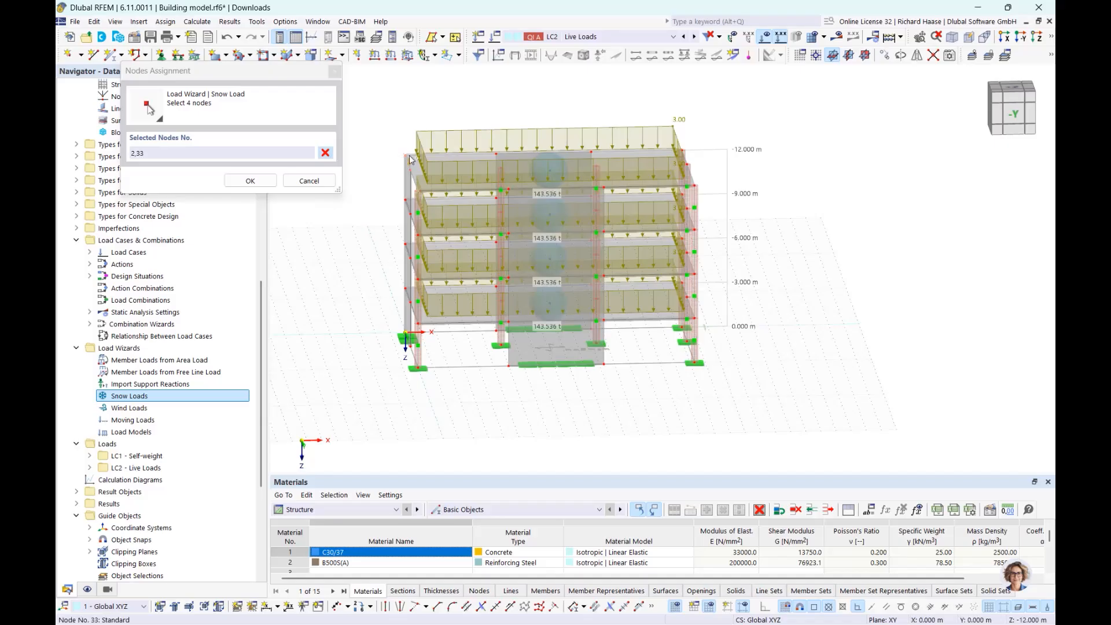
{"action": "middle_click_drag", "start_coordinate": [702, 155], "coordinate": [691, 155], "text": "ctrl"}
{"action": "left_click", "coordinate": [692, 155]}
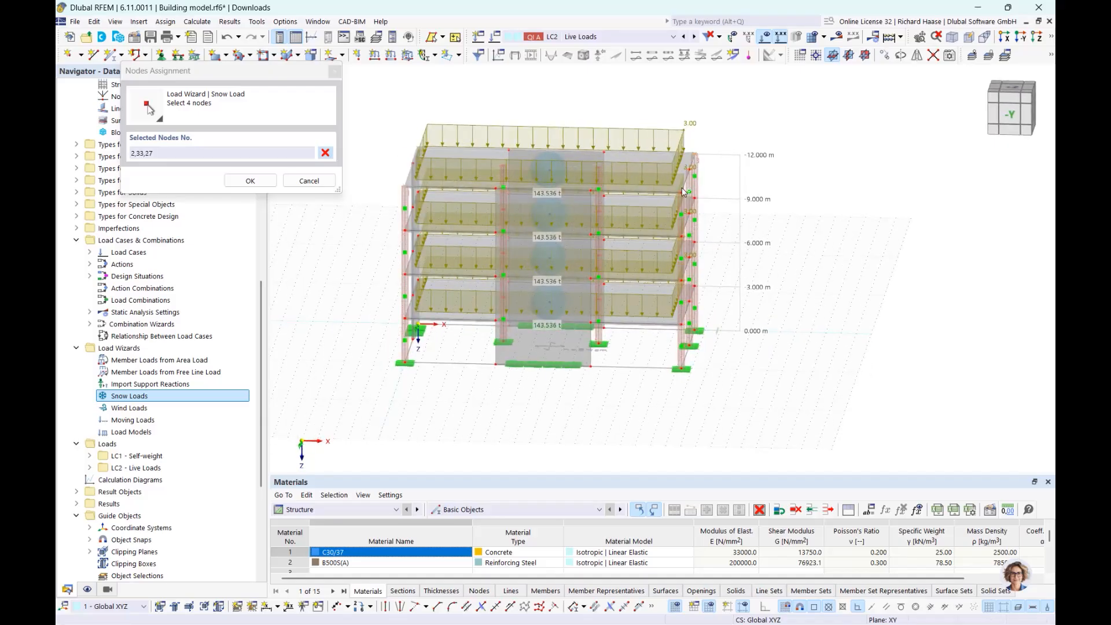
{"action": "left_click", "coordinate": [681, 194]}
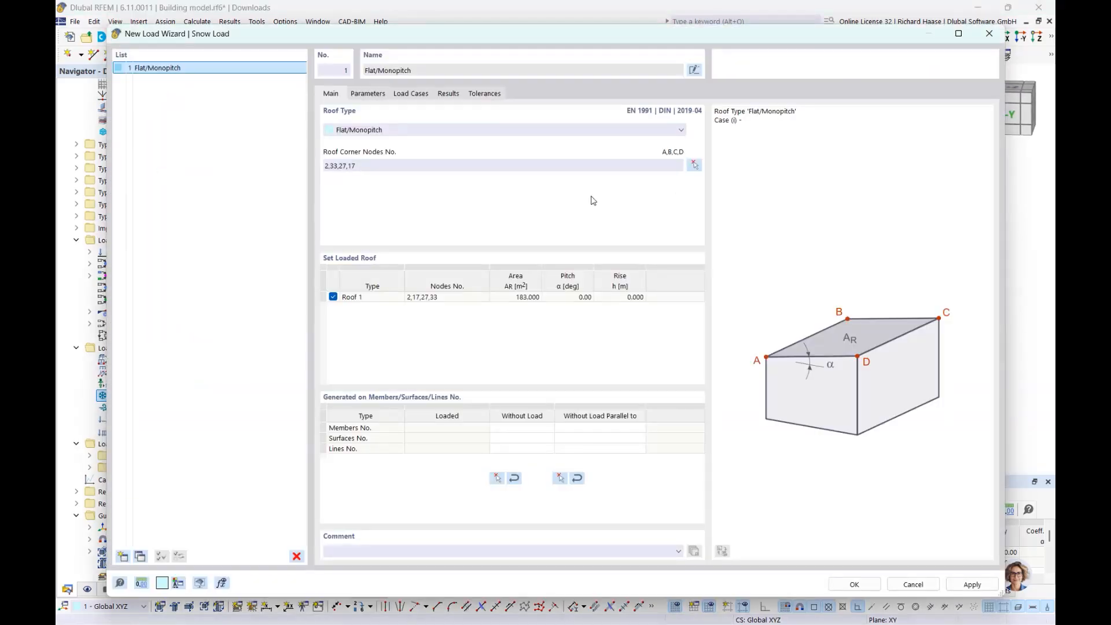
{"action": "left_click", "coordinate": [369, 129]}
{"action": "left_click", "coordinate": [369, 129]}
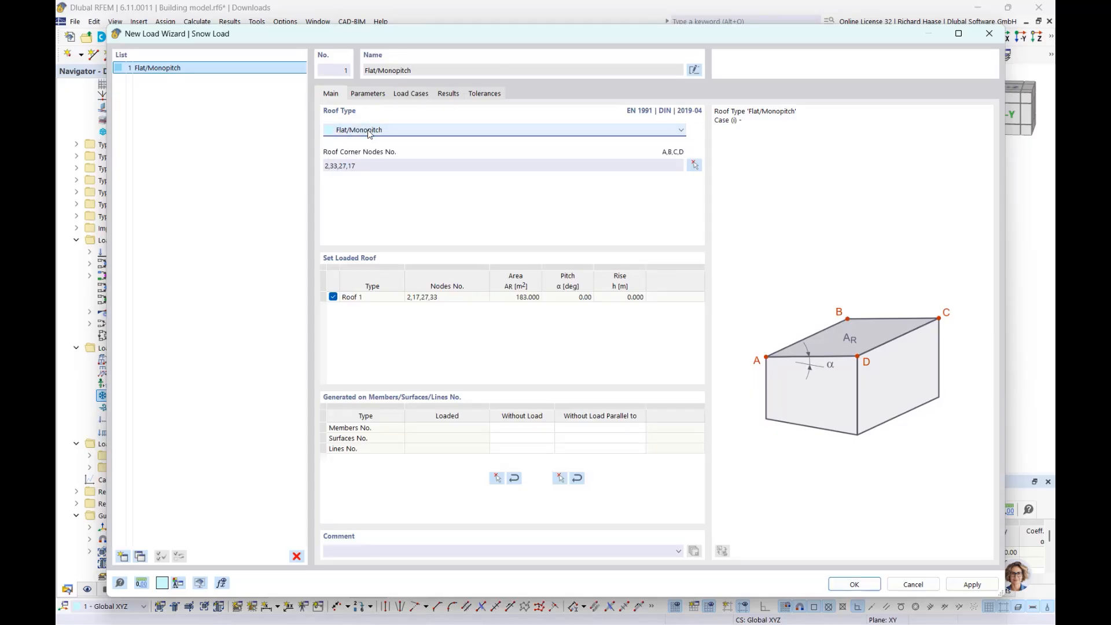
Review the snow load parameters for the location and generate a load case for snow Case (i)
{"action": "left_click", "coordinate": [368, 94]}
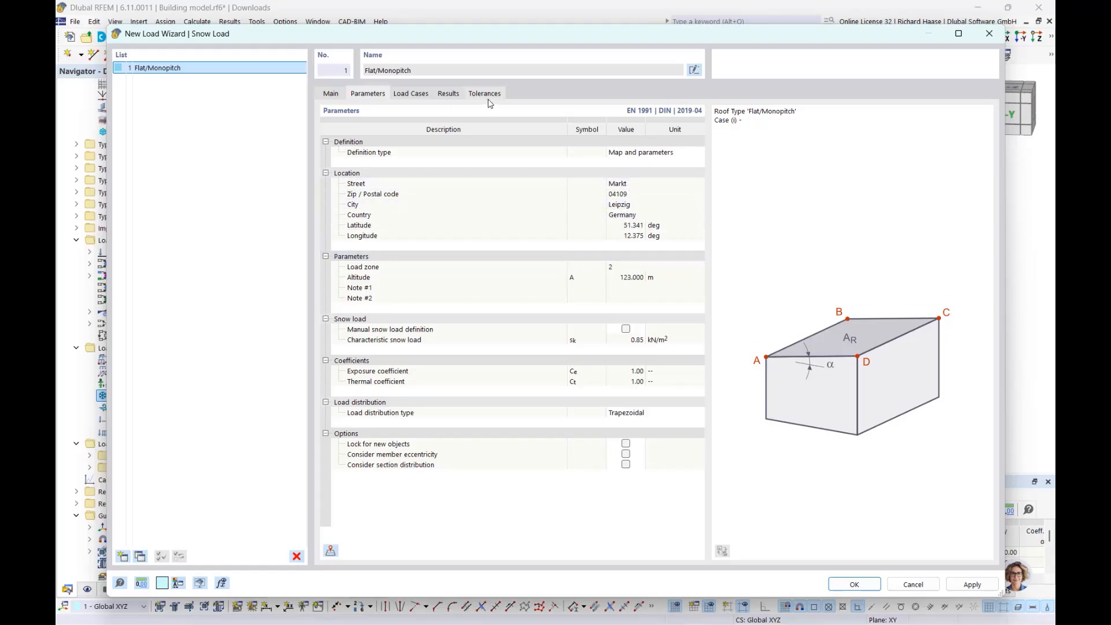
{"action": "left_click", "coordinate": [413, 94]}
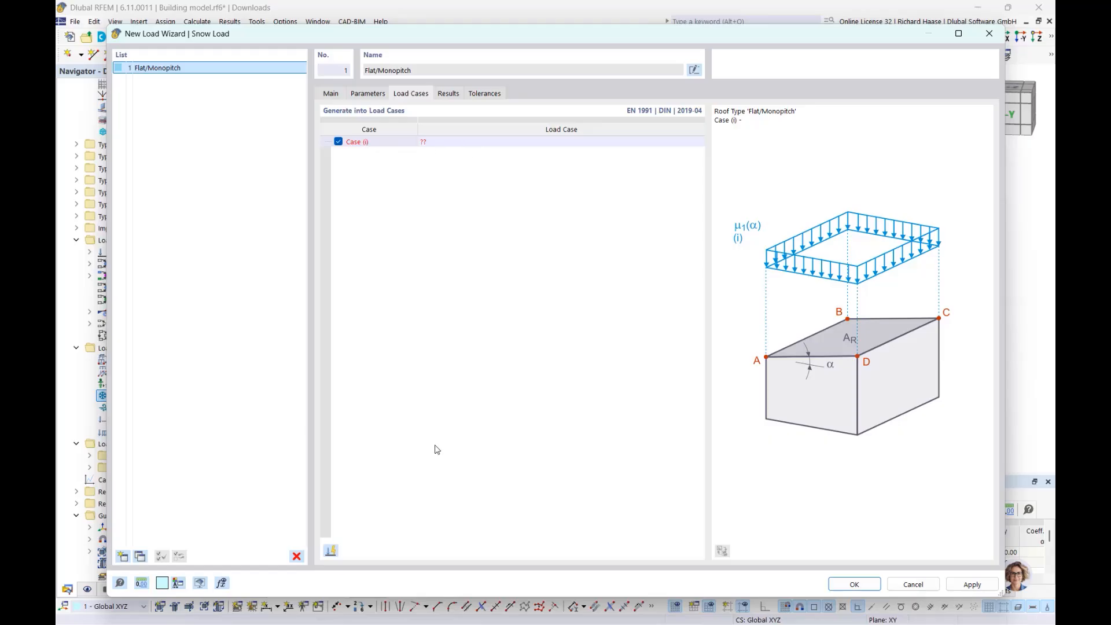
{"action": "left_click", "coordinate": [331, 552]}
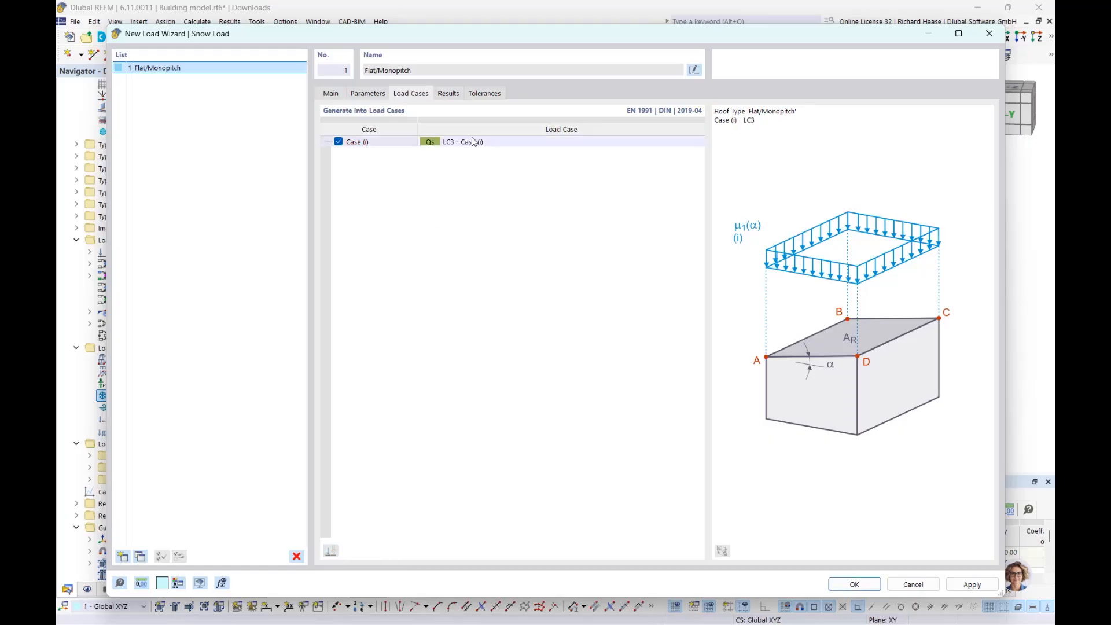
Accept the snow load and display its load case LC3 - Case (i) on the building's roof
{"action": "left_click", "coordinate": [854, 585]}
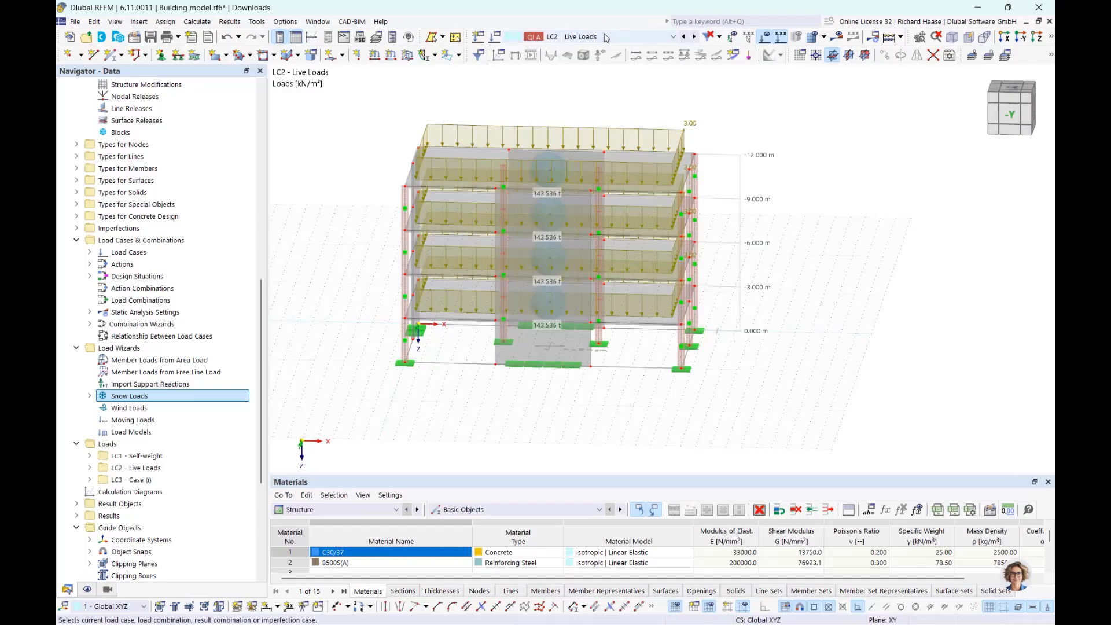
{"action": "left_click", "coordinate": [606, 38]}
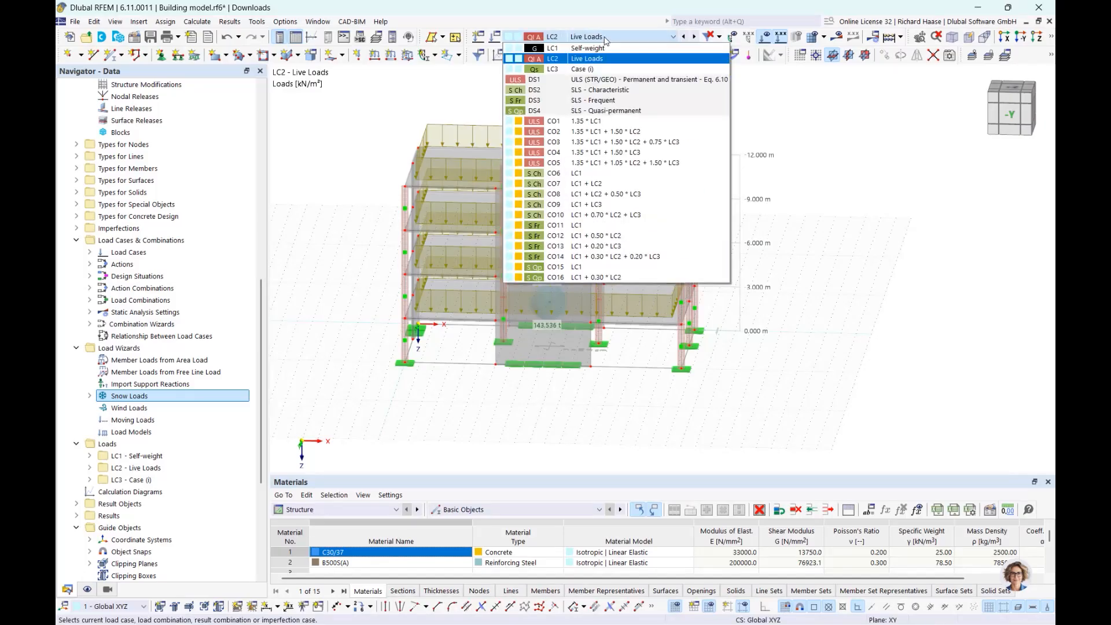
{"action": "left_click", "coordinate": [606, 71]}
{"action": "middle_click_drag", "start_coordinate": [642, 134], "coordinate": [623, 126], "text": "ctrl"}
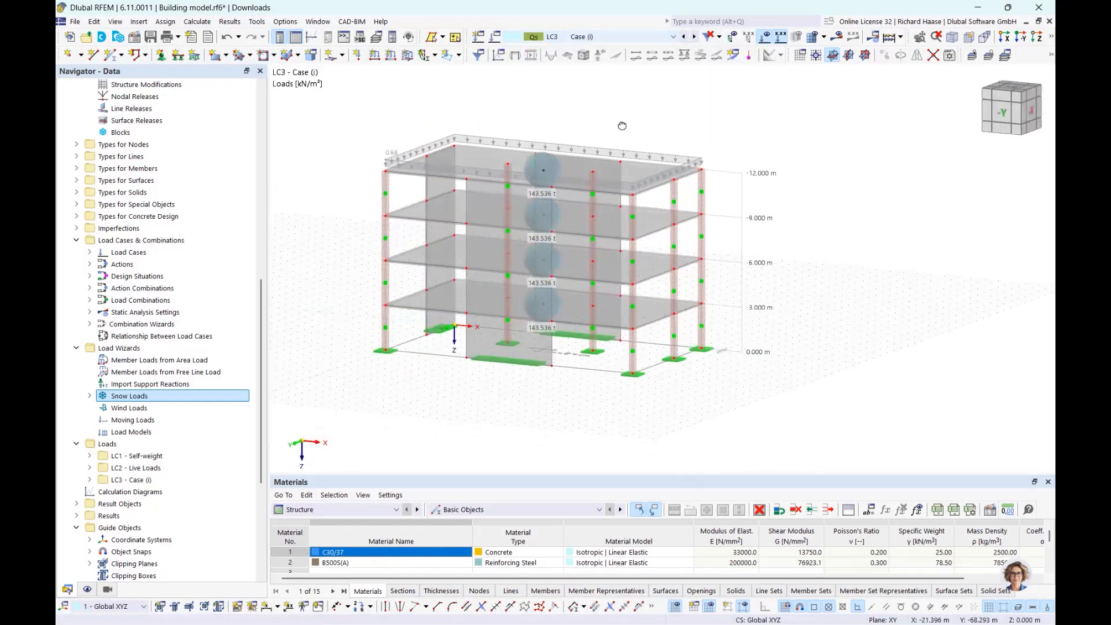
{"action": "scroll", "coordinate": [502, 164], "scroll_direction": "up", "scroll_amount": 2}
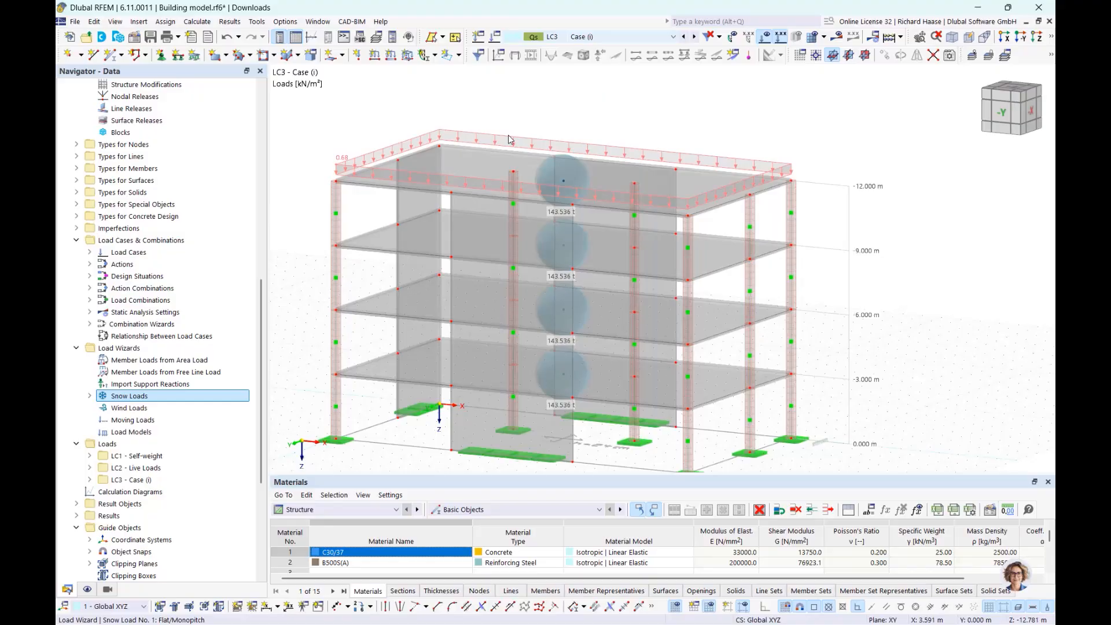
Create a new wind load with the load wizards and assign base corner nodes 5, 40, 30 and 20
{"action": "left_click", "coordinate": [160, 411]}
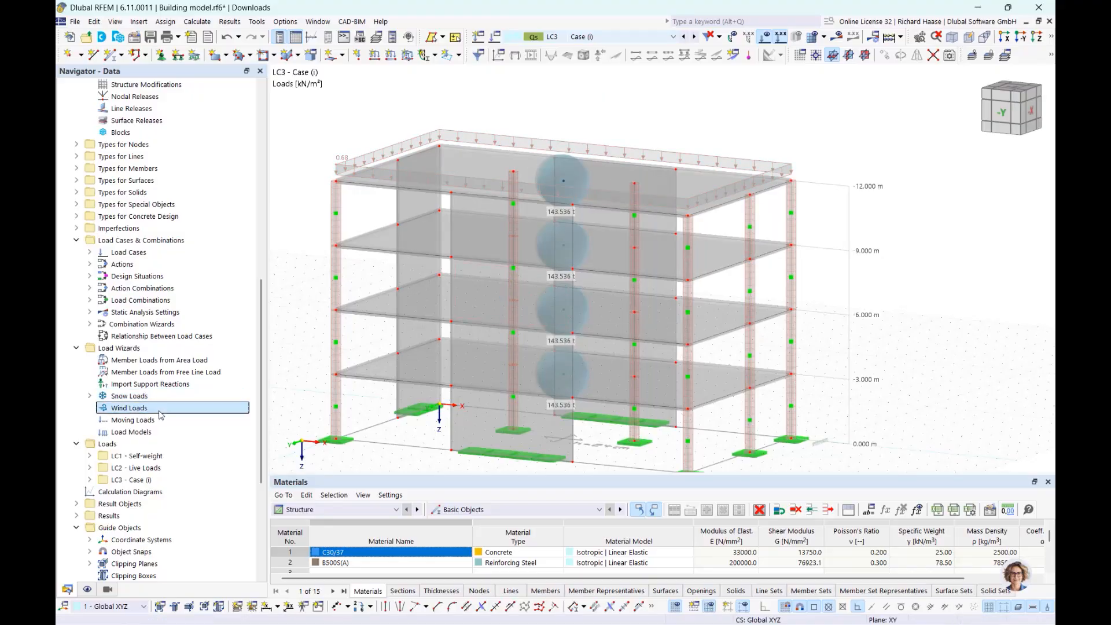
{"action": "right_click", "coordinate": [161, 415]}
{"action": "left_click", "coordinate": [214, 434]}
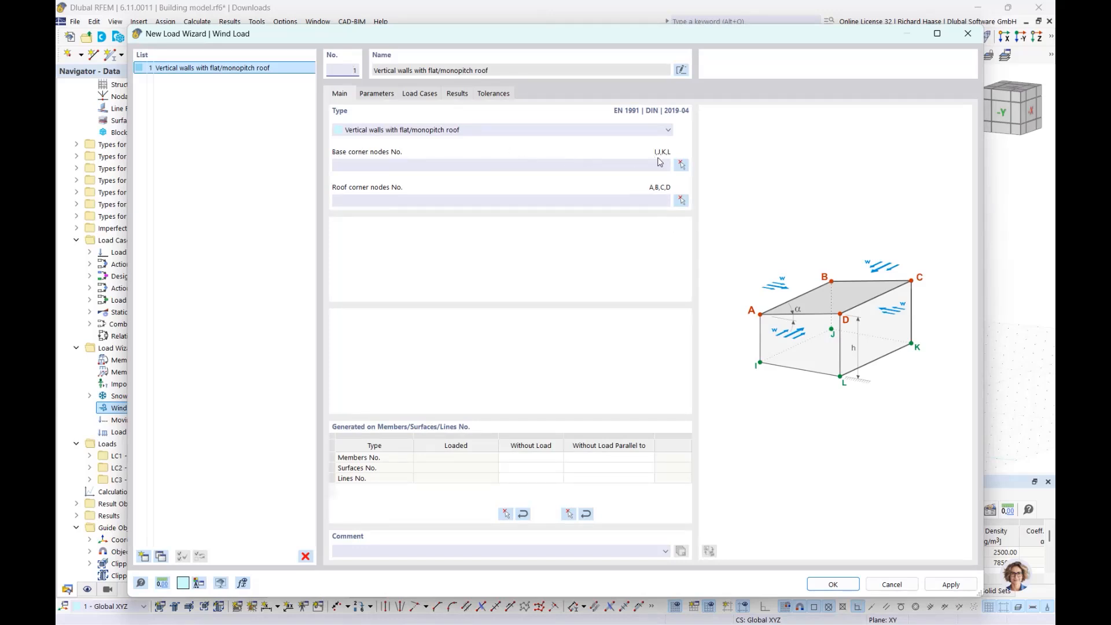
{"action": "left_click", "coordinate": [681, 165]}
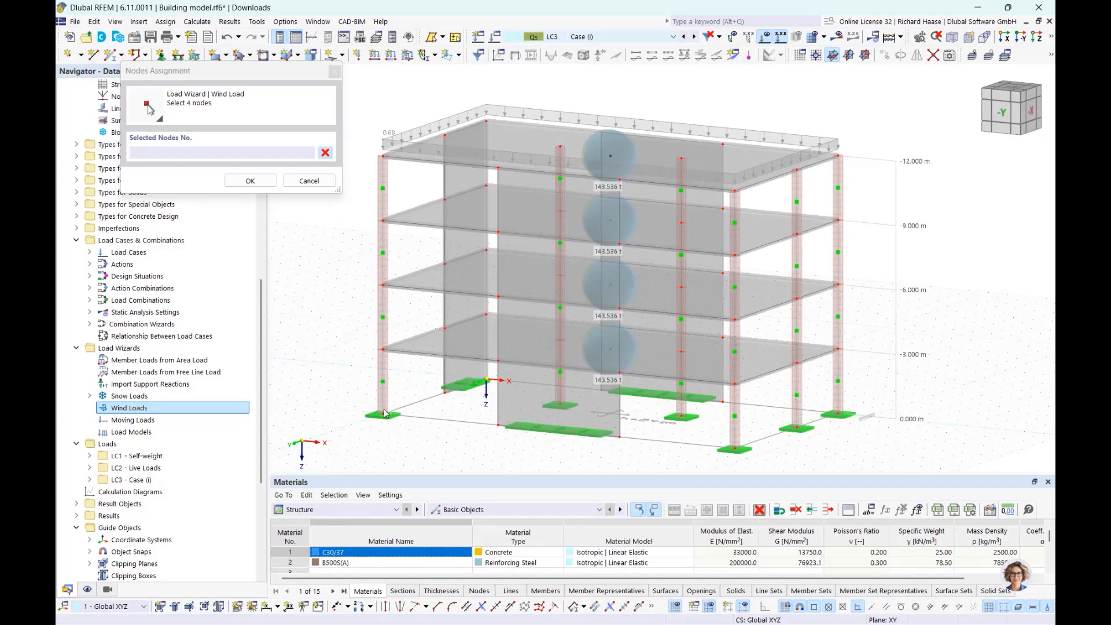
{"action": "left_click", "coordinate": [385, 412]}
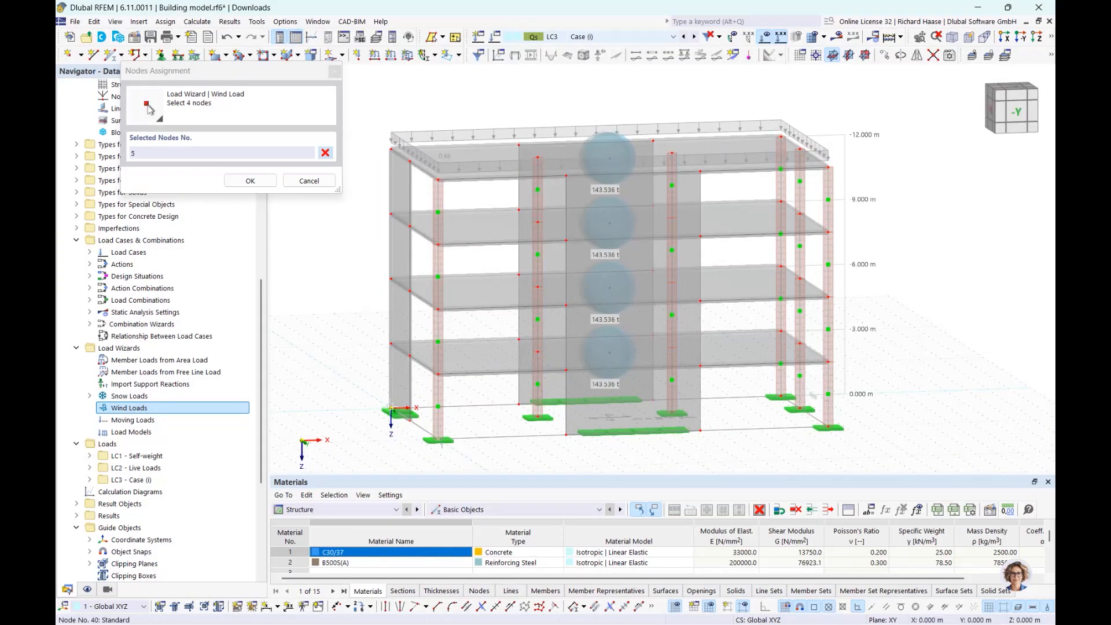
{"action": "left_click", "coordinate": [589, 401]}
{"action": "middle_click_drag", "start_coordinate": [589, 401], "coordinate": [468, 402]}
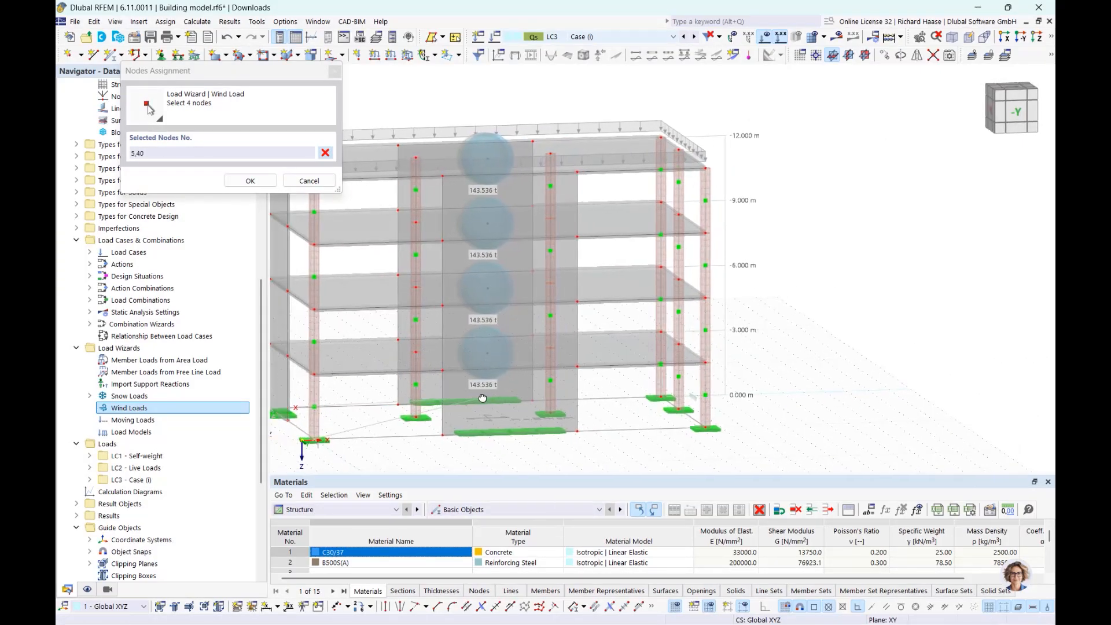
{"action": "left_click", "coordinate": [662, 399]}
{"action": "left_click", "coordinate": [693, 432]}
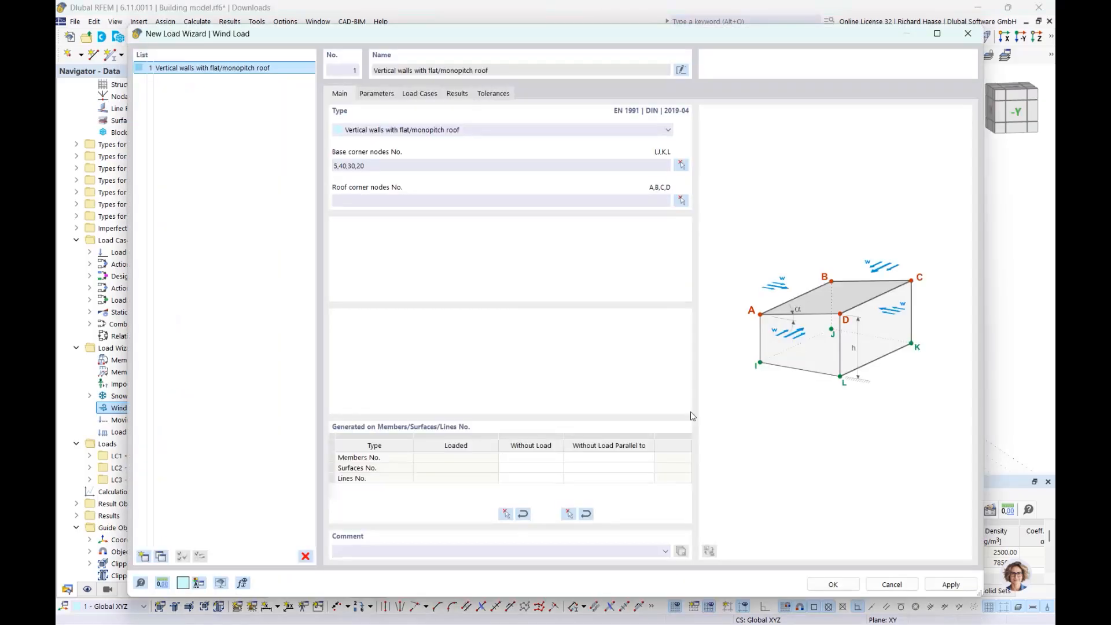
Assign the wind load's roof corner nodes 2, 33, 27 and 17 on the building's top slab
{"action": "left_click", "coordinate": [683, 200]}
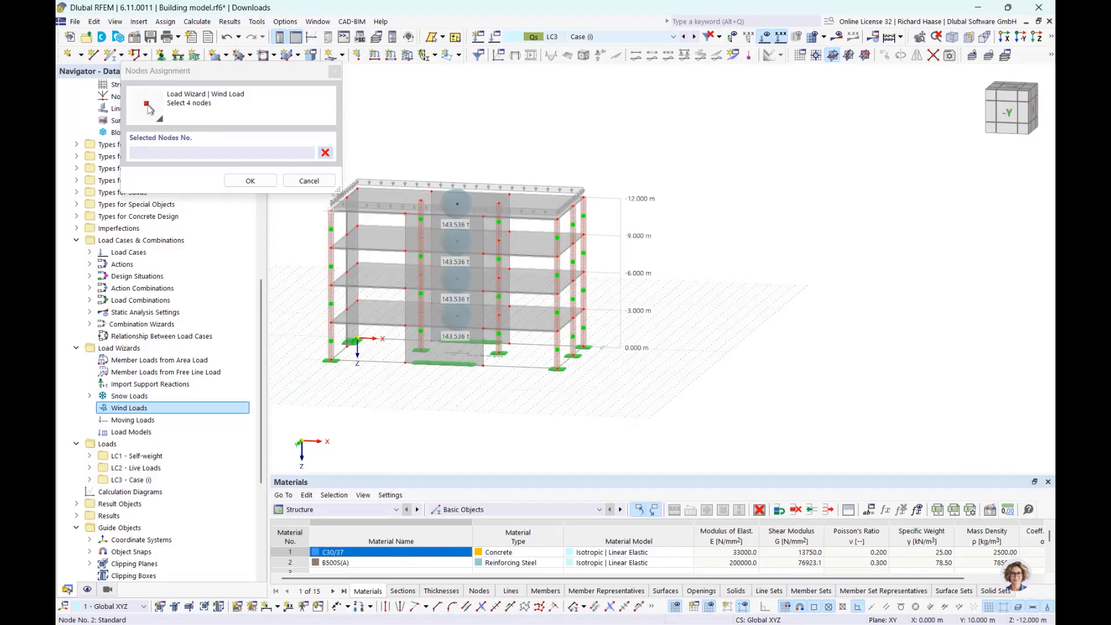
{"action": "middle_click_drag", "start_coordinate": [334, 214], "coordinate": [341, 246], "text": "ctrl"}
{"action": "left_click", "coordinate": [352, 219]}
{"action": "left_click", "coordinate": [564, 231]}
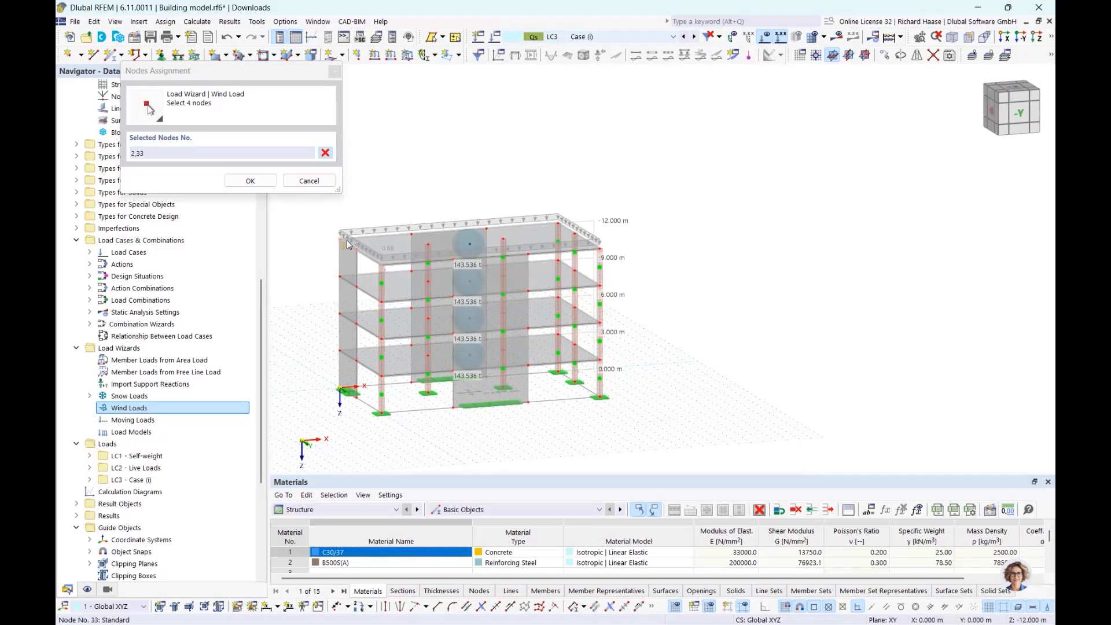
{"action": "left_click", "coordinate": [559, 224]}
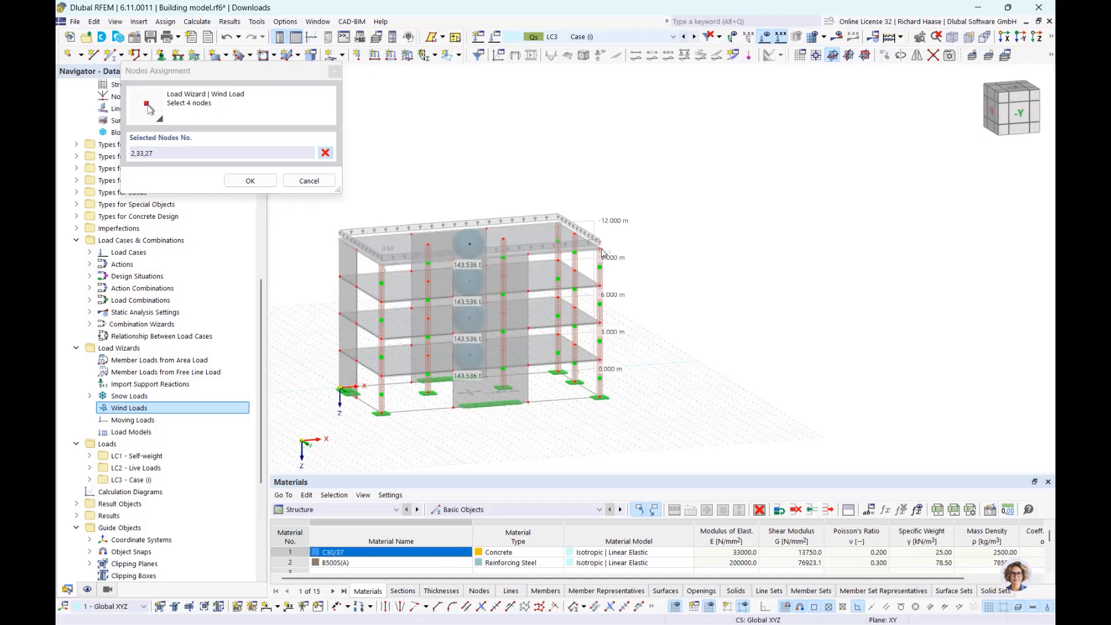
{"action": "left_click", "coordinate": [600, 248]}
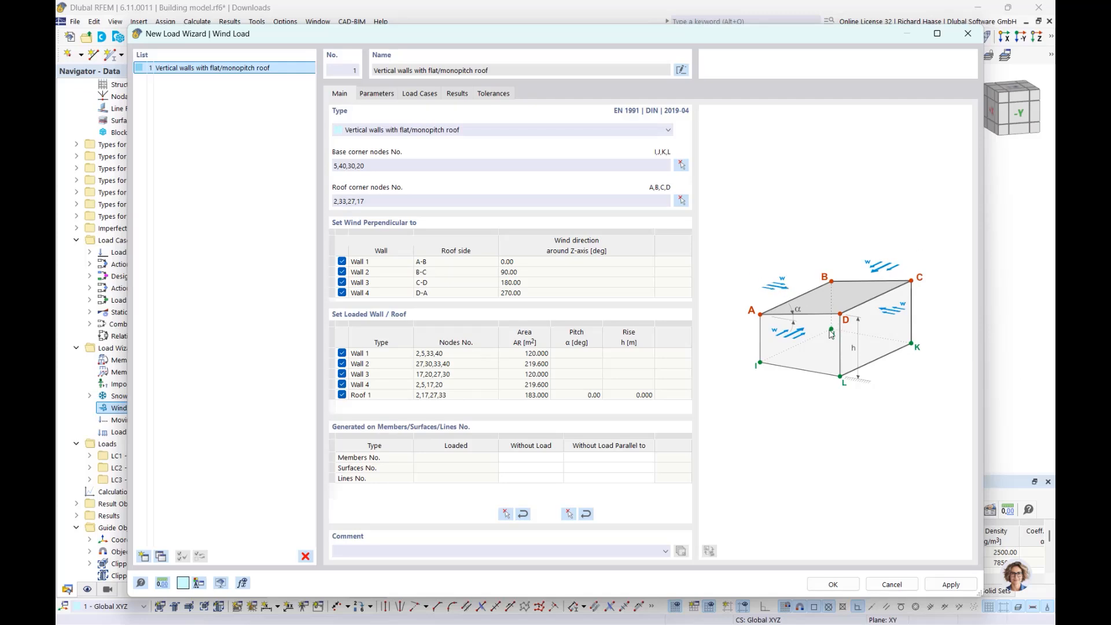
Deactivate wind perpendicular to Wall 2 and Wall 3 and review the wind parameters for the location
{"action": "left_click", "coordinate": [342, 272]}
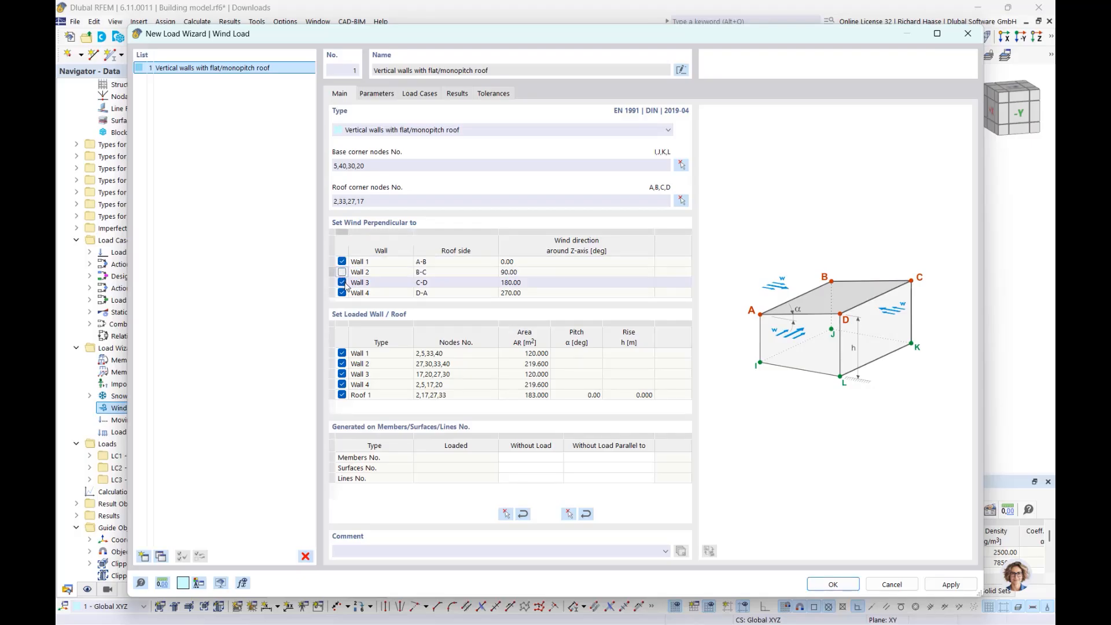
{"action": "left_click", "coordinate": [342, 283]}
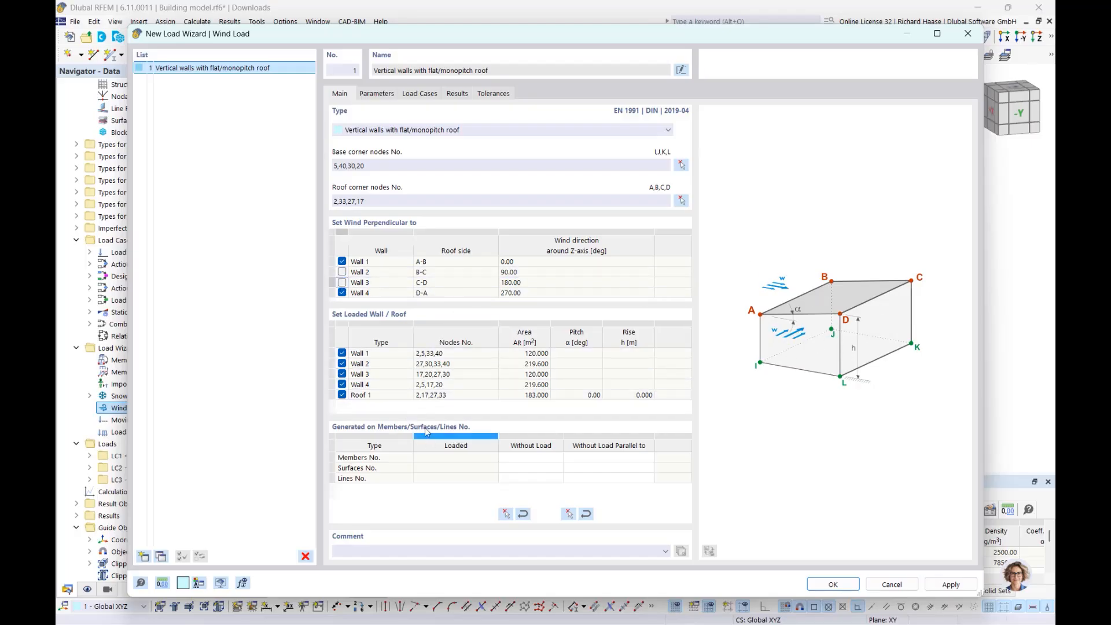
{"action": "left_click", "coordinate": [378, 94]}
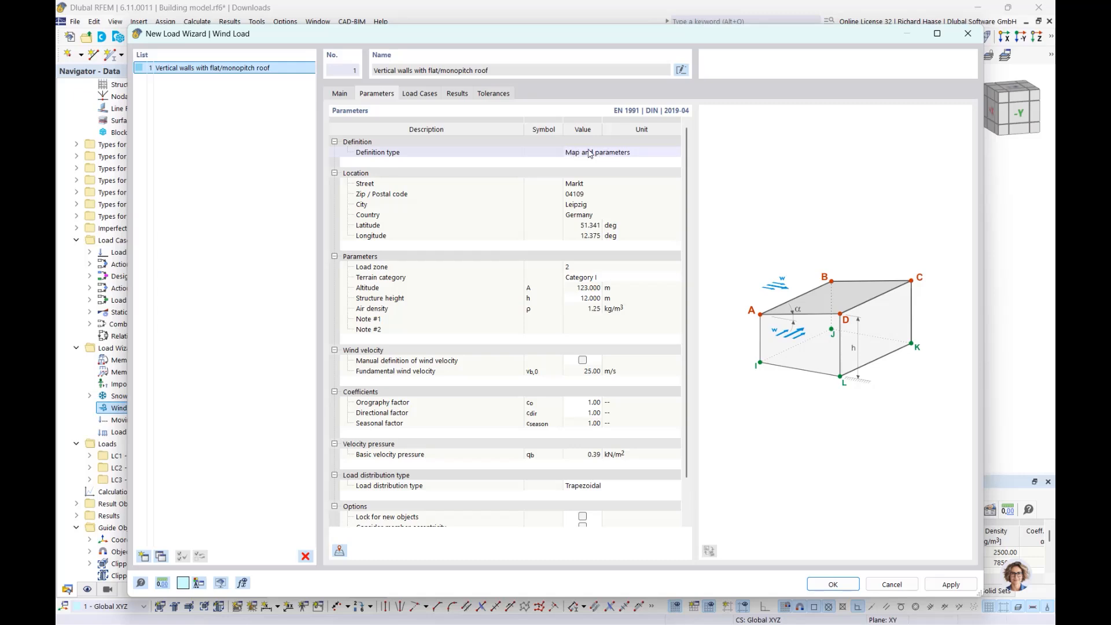
Generate load cases for Case w+ and Case w- on Wall 1 and Wall 4, and accept the wind load
{"action": "left_click", "coordinate": [417, 93]}
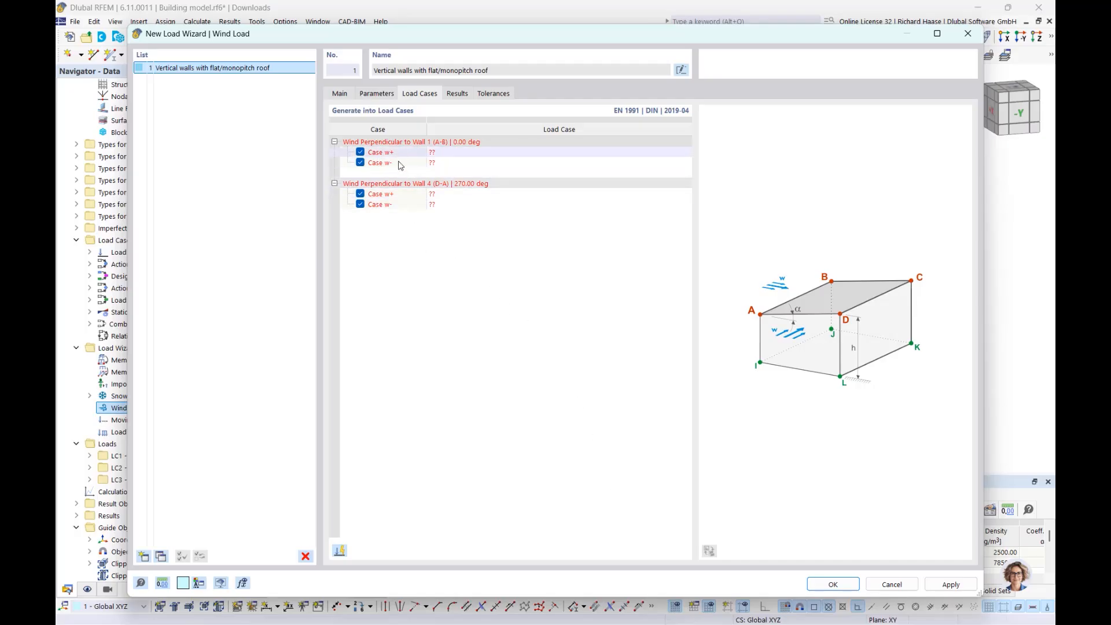
{"action": "left_click", "coordinate": [340, 553]}
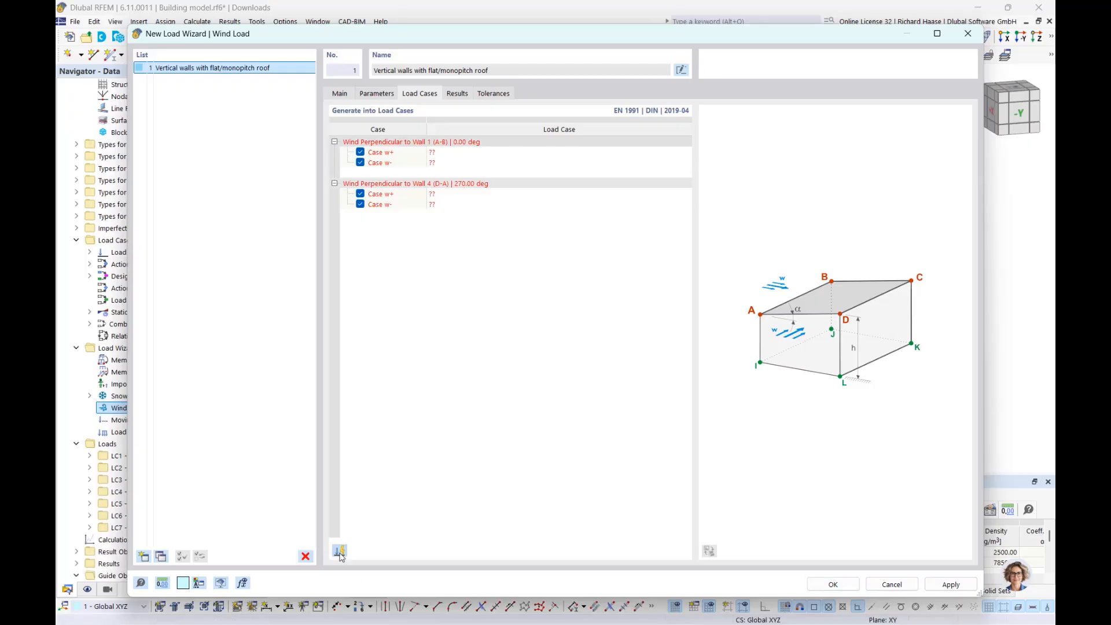
{"action": "left_click", "coordinate": [832, 584]}
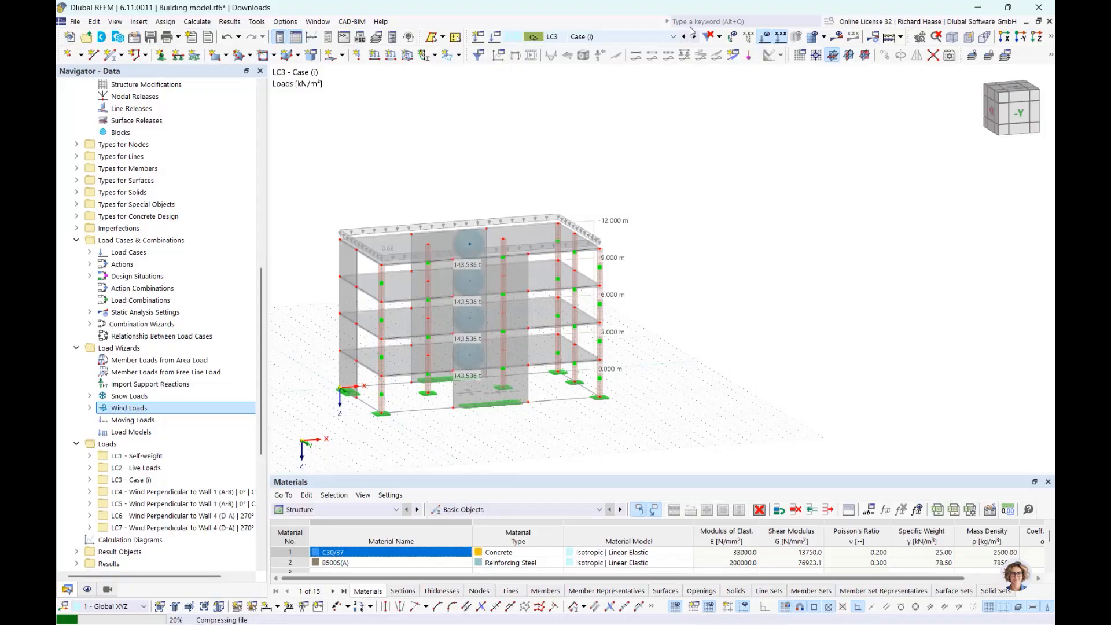
Inspect the generated wind loads on the building by stepping through load cases LC4 to LC7
{"action": "middle_click_drag", "start_coordinate": [622, 239], "coordinate": [611, 257], "text": "ctrl"}
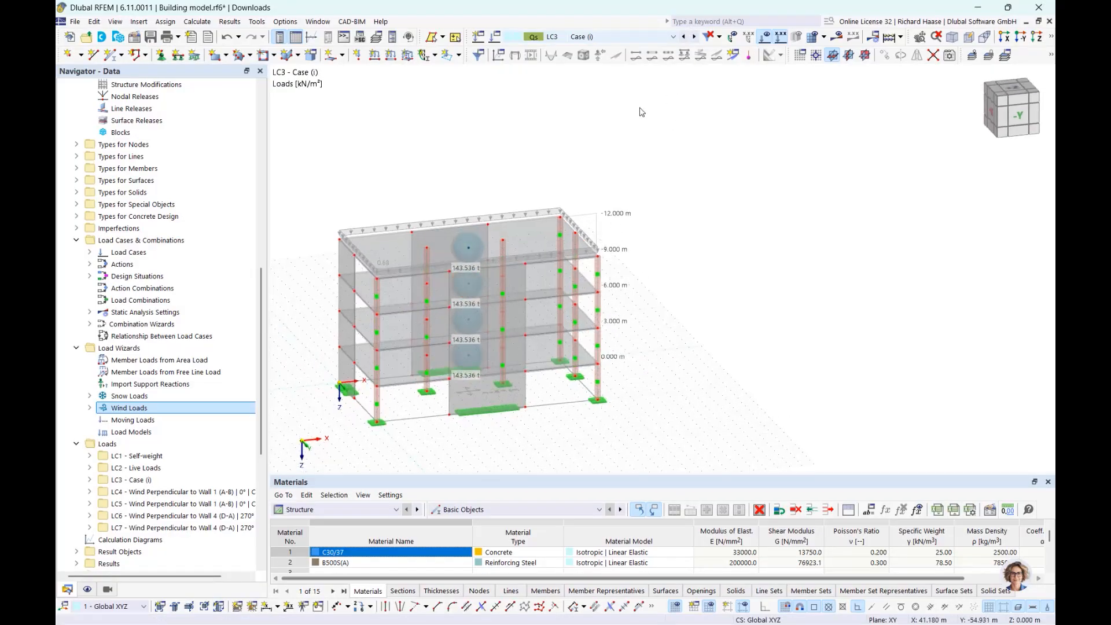
{"action": "left_click", "coordinate": [694, 37]}
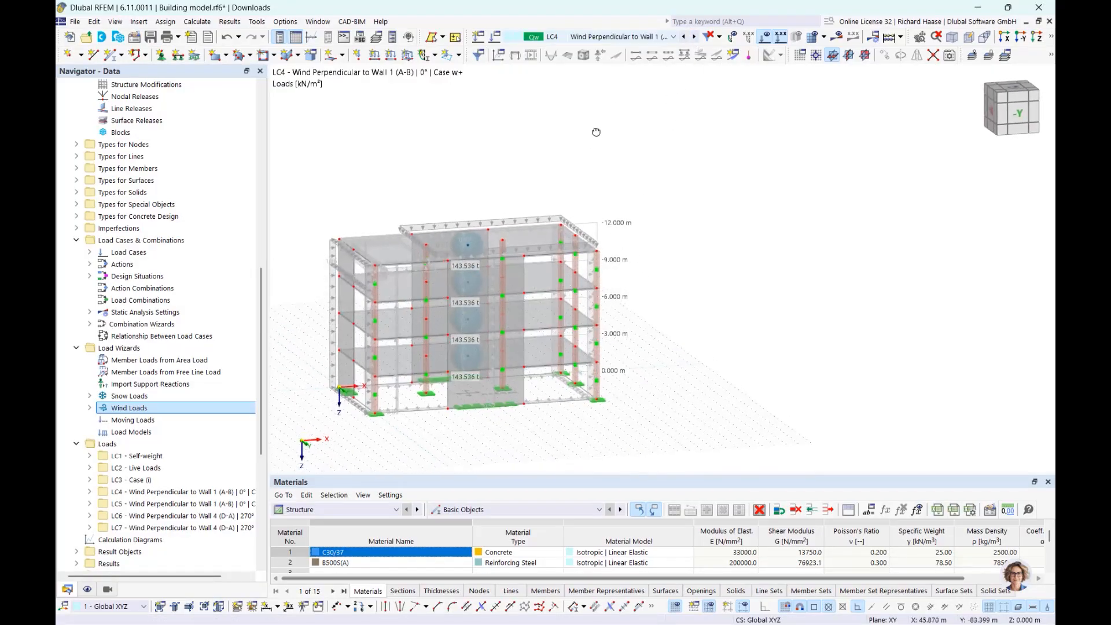
{"action": "scroll", "coordinate": [441, 244], "scroll_direction": "up", "scroll_amount": 5}
{"action": "scroll", "coordinate": [492, 168], "scroll_direction": "down", "scroll_amount": 4}
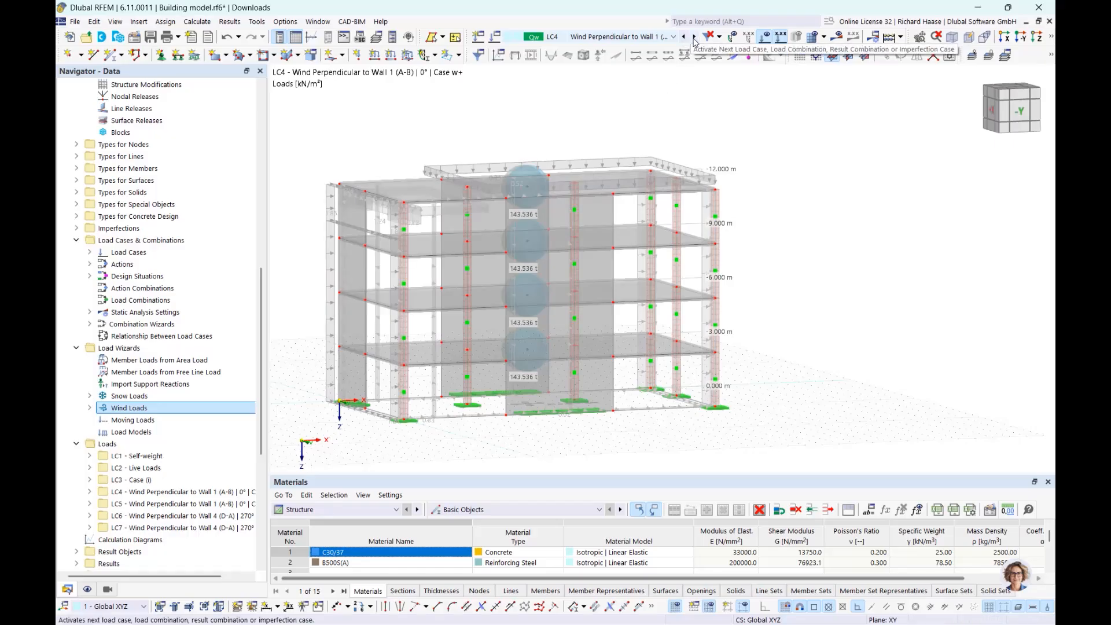
{"action": "left_click", "coordinate": [694, 37]}
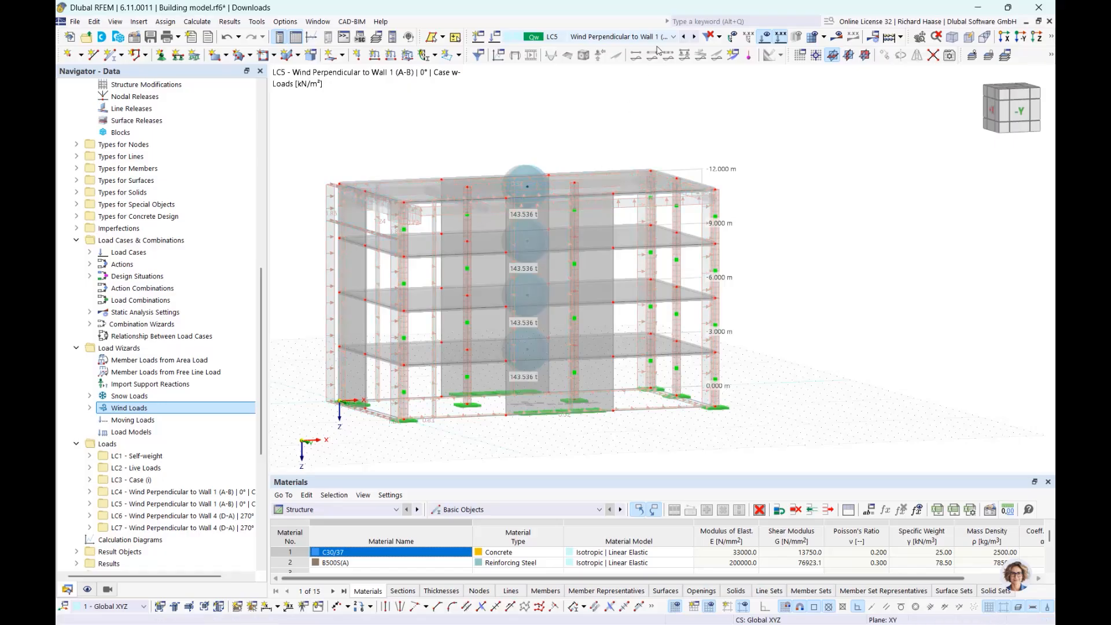
{"action": "left_click", "coordinate": [693, 37]}
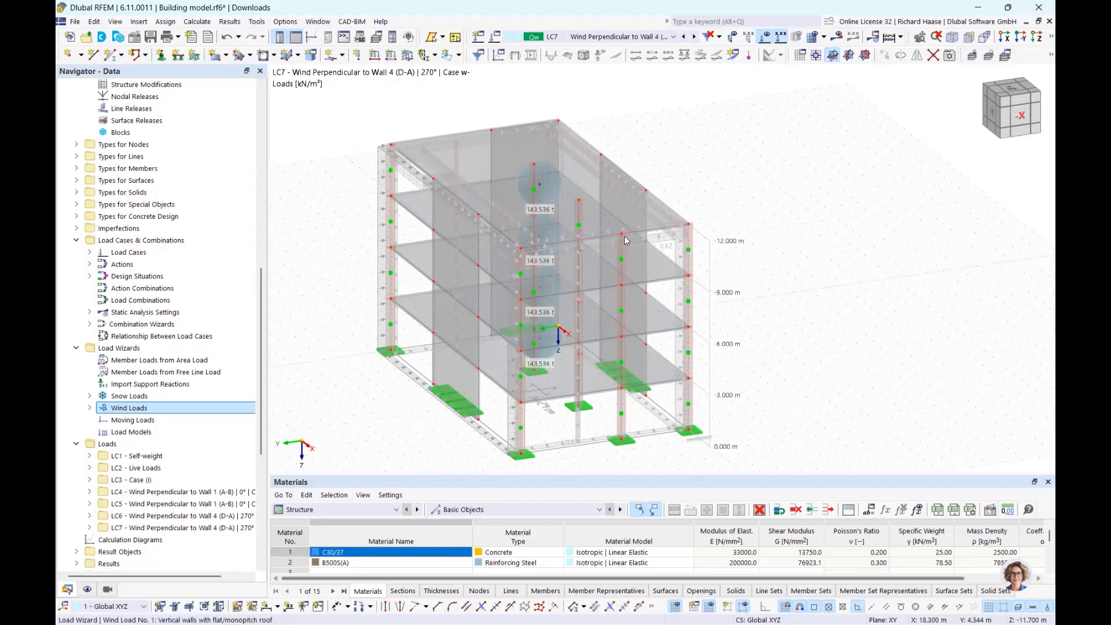
{"action": "middle_click_drag", "start_coordinate": [747, 331], "coordinate": [778, 337], "text": "ctrl"}
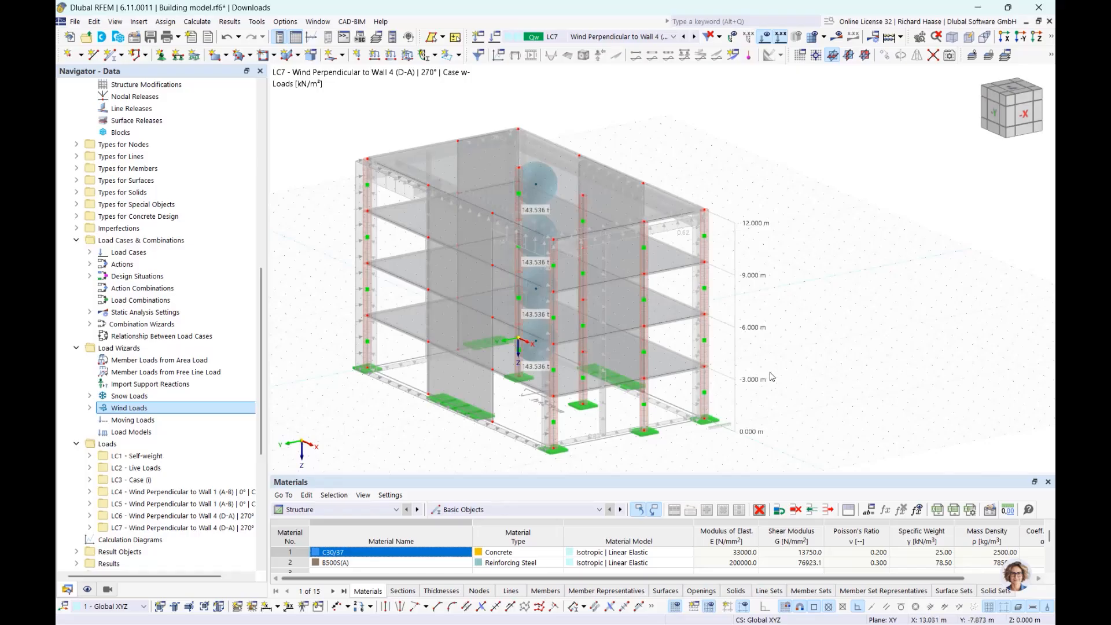
{"action": "scroll", "coordinate": [801, 370], "scroll_direction": "down", "scroll_amount": 2}
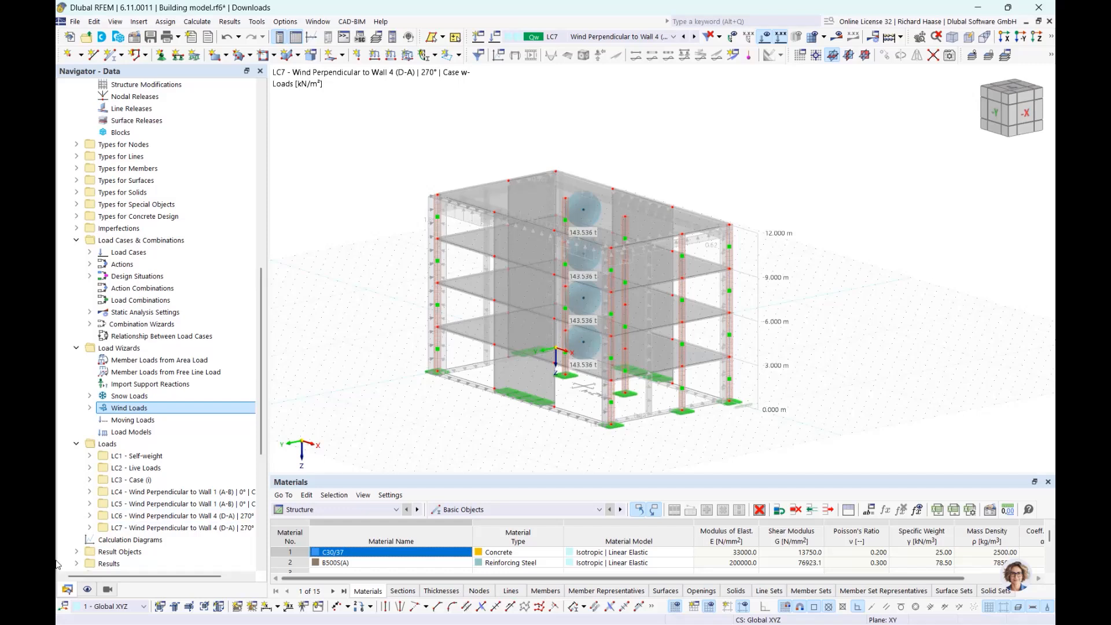
Collapse the current model's data tree and switch to the model Building Model - Rigid.rf6
{"action": "scroll", "coordinate": [74, 149], "scroll_direction": "up", "scroll_amount": 13}
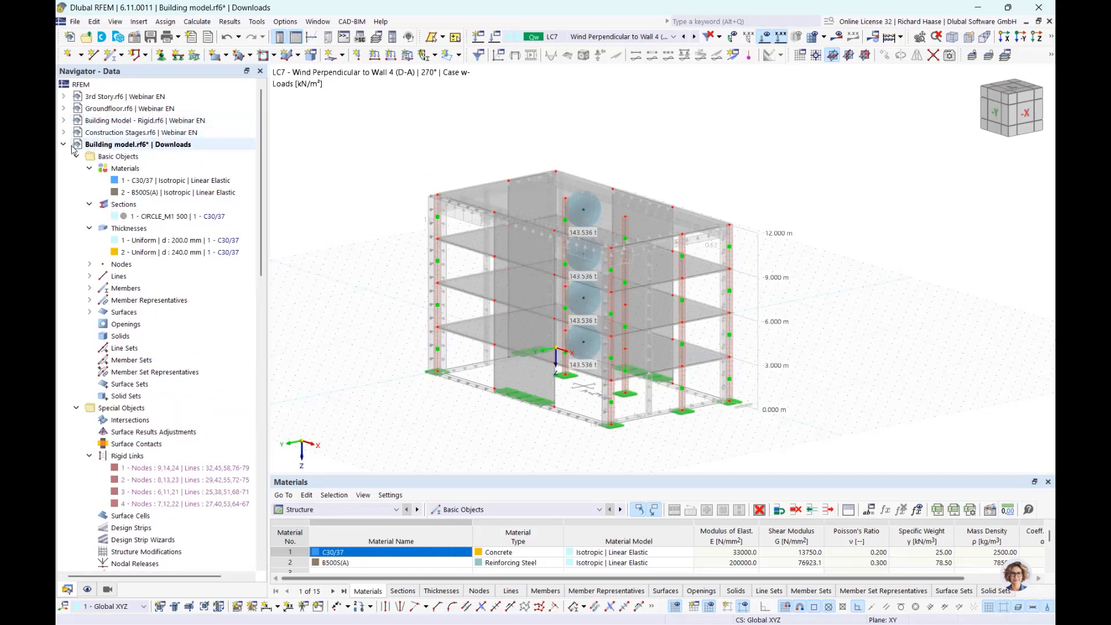
{"action": "left_click", "coordinate": [63, 144]}
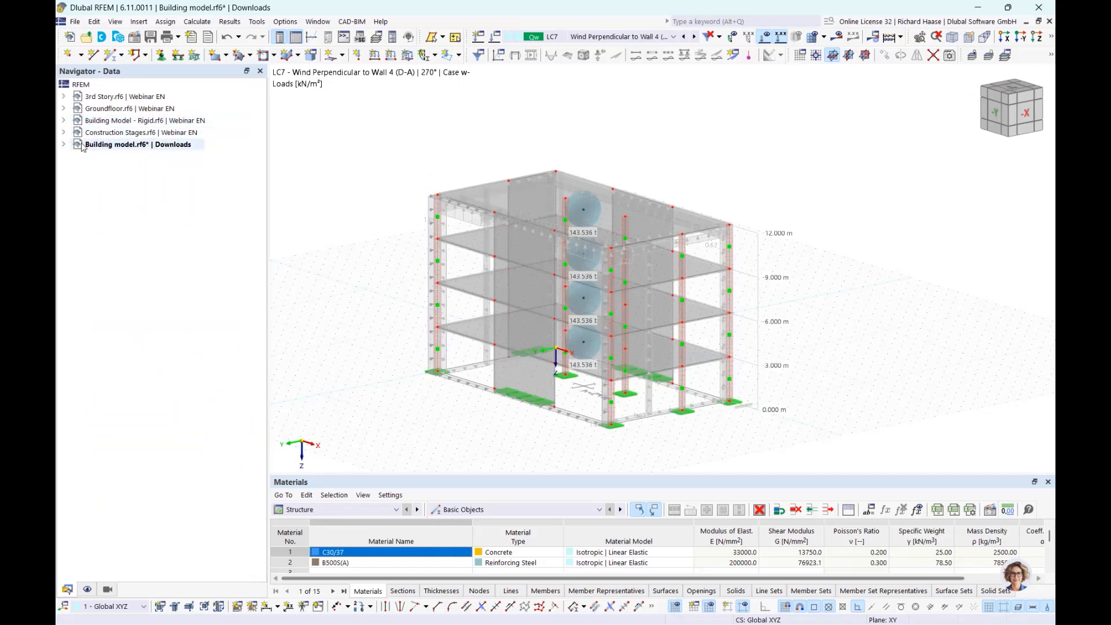
{"action": "left_click", "coordinate": [129, 122]}
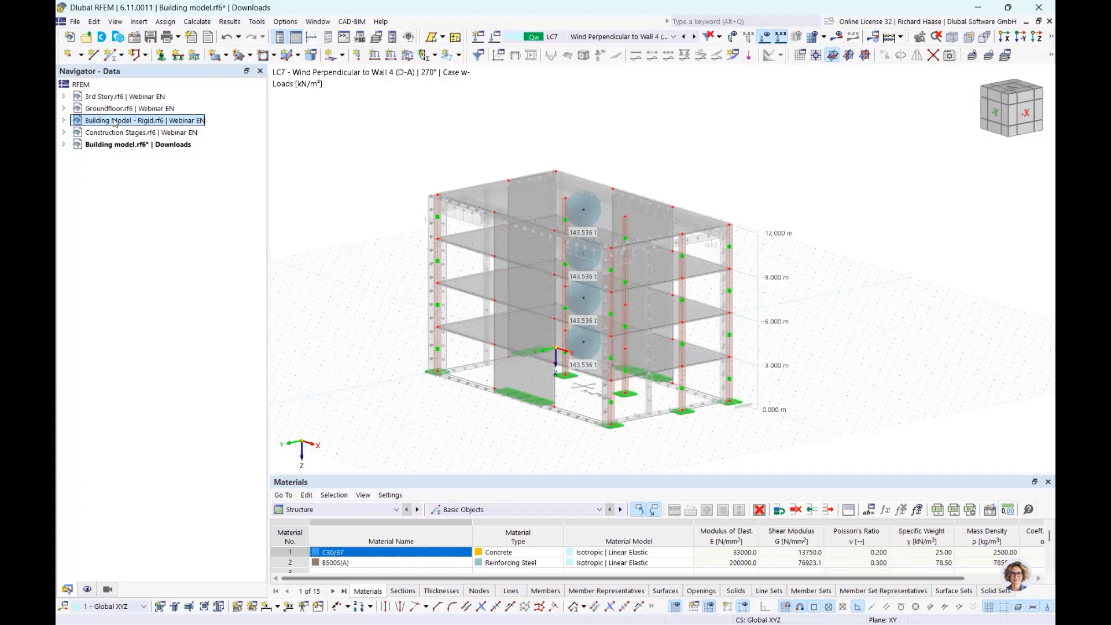
{"action": "double_click", "coordinate": [113, 122]}
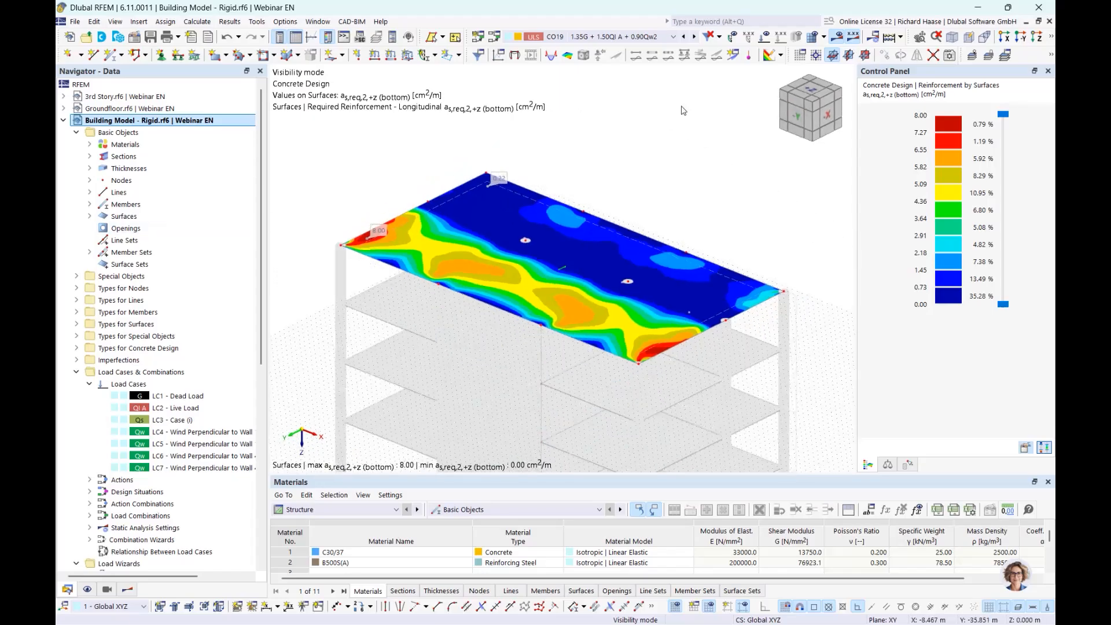
Switch from the concrete design to the Static Analysis results and display them for load case LC1 - Dead Load
{"action": "left_click", "coordinate": [603, 38]}
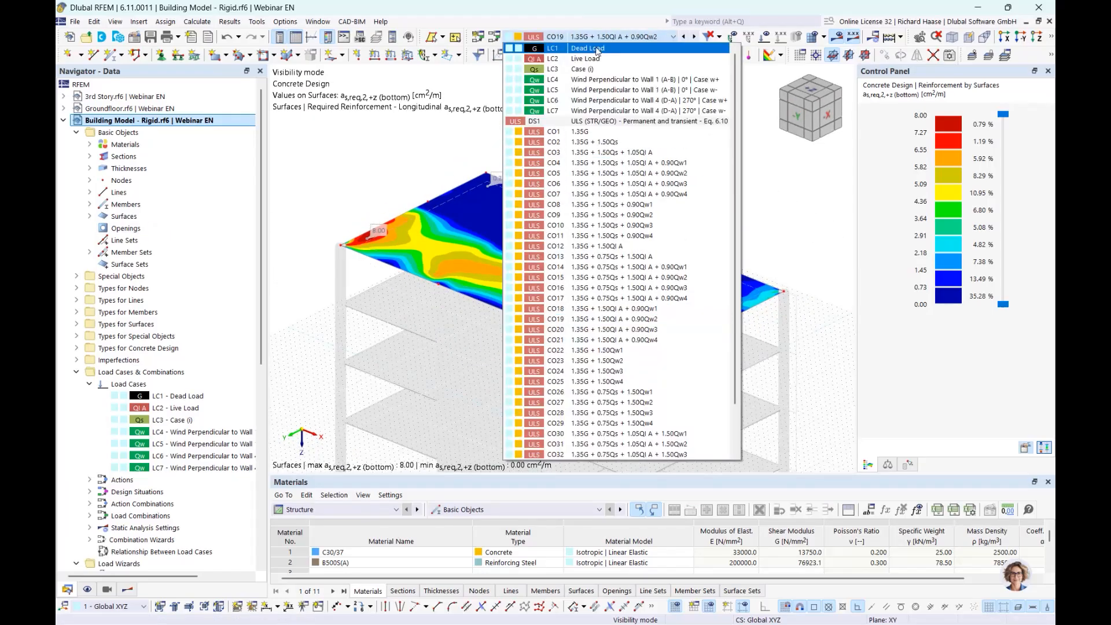
{"action": "left_click", "coordinate": [596, 48]}
{"action": "scroll", "coordinate": [666, 197], "scroll_direction": "down", "scroll_amount": 1}
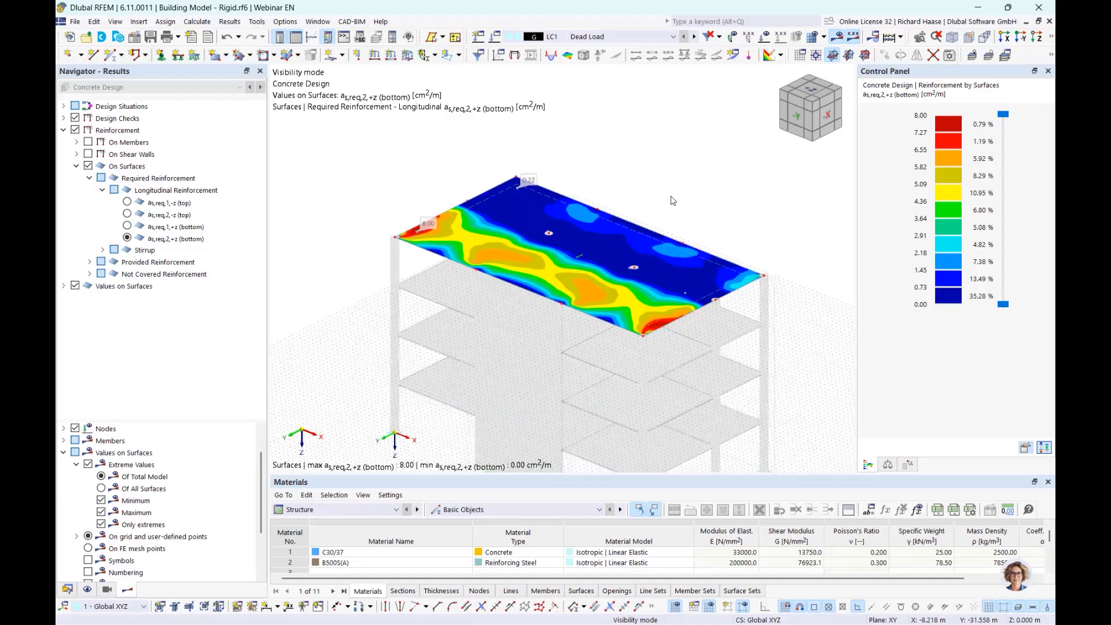
{"action": "middle_click_drag", "start_coordinate": [667, 198], "coordinate": [598, 184]}
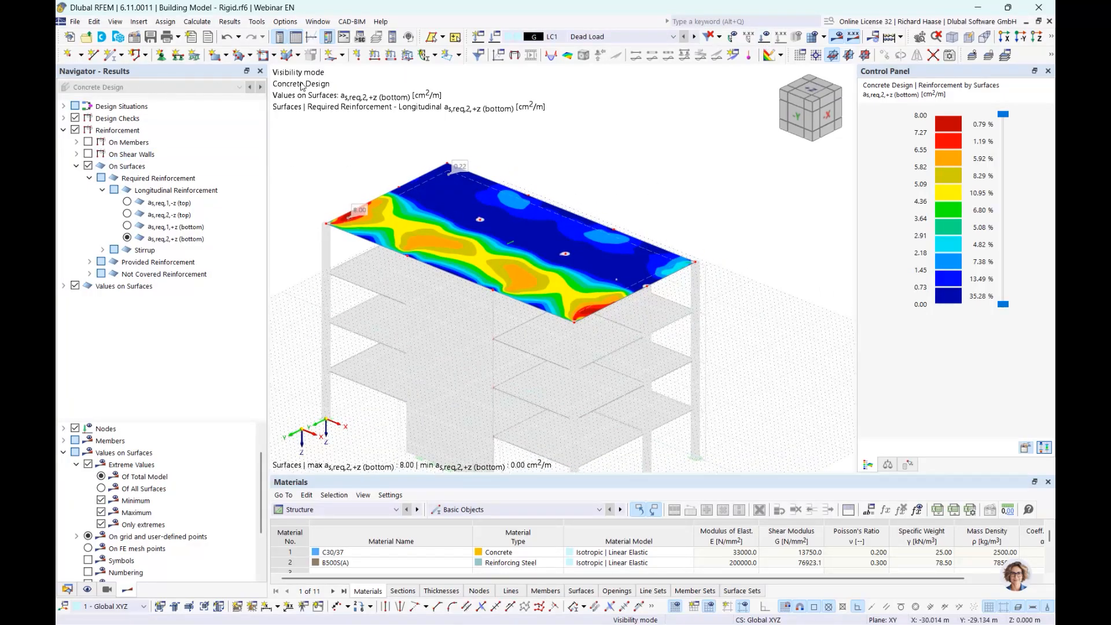
{"action": "left_click", "coordinate": [336, 509]}
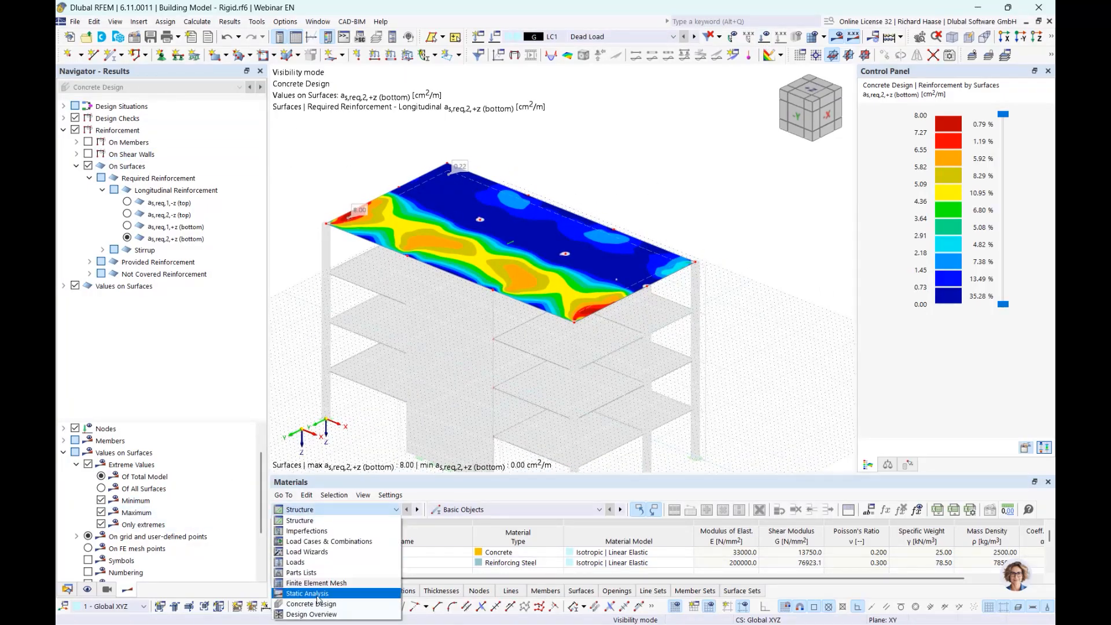
{"action": "left_click", "coordinate": [324, 593]}
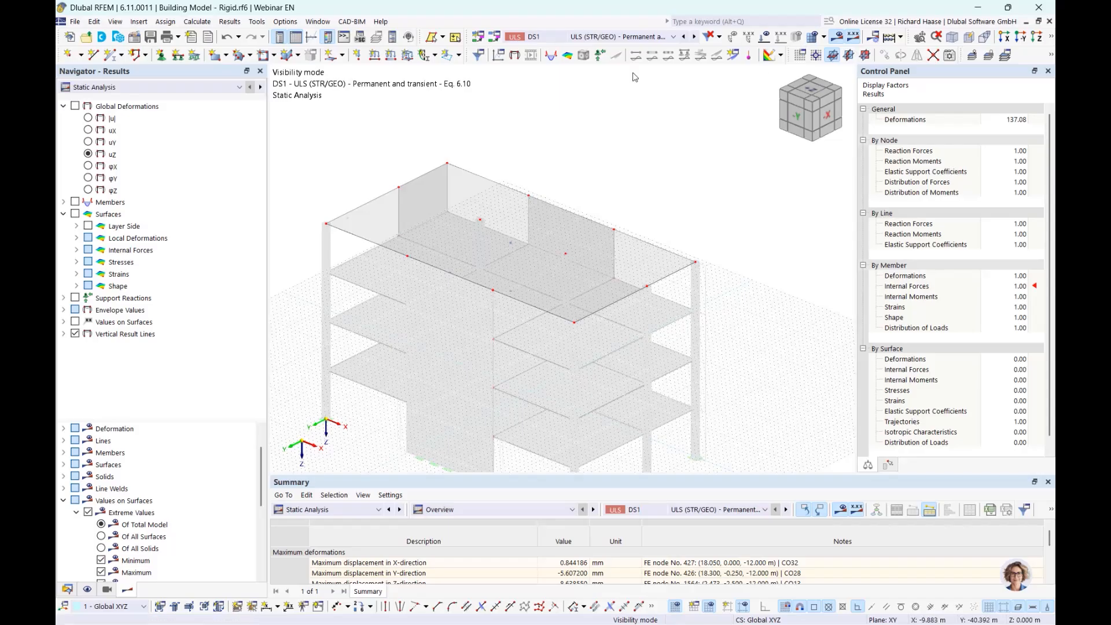
{"action": "left_click", "coordinate": [585, 36]}
{"action": "left_click", "coordinate": [586, 48]}
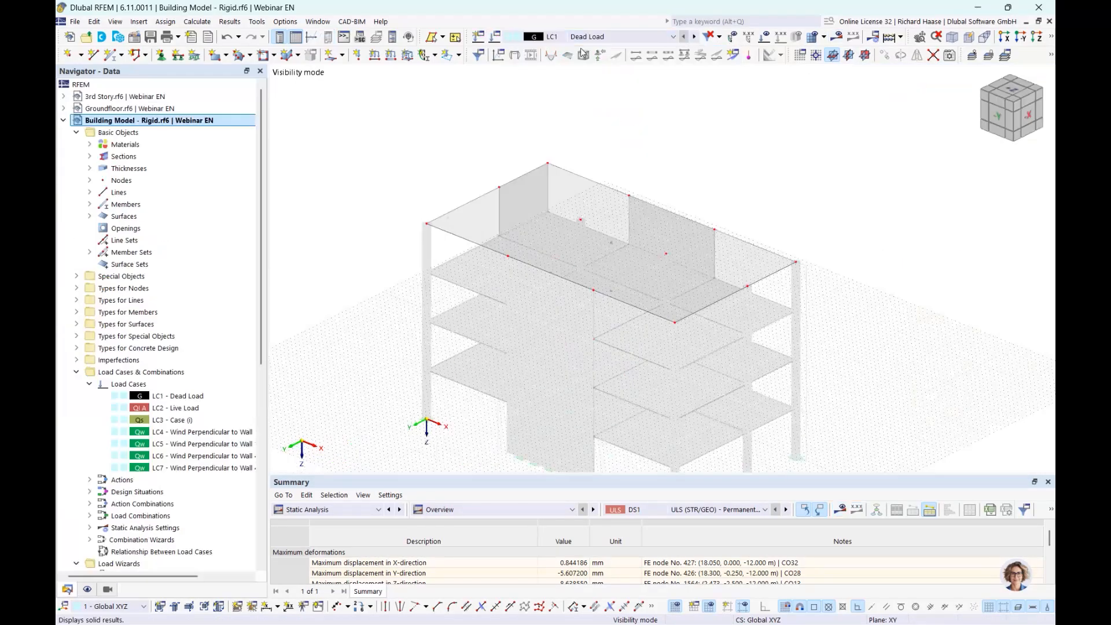
{"action": "left_click", "coordinate": [838, 38]}
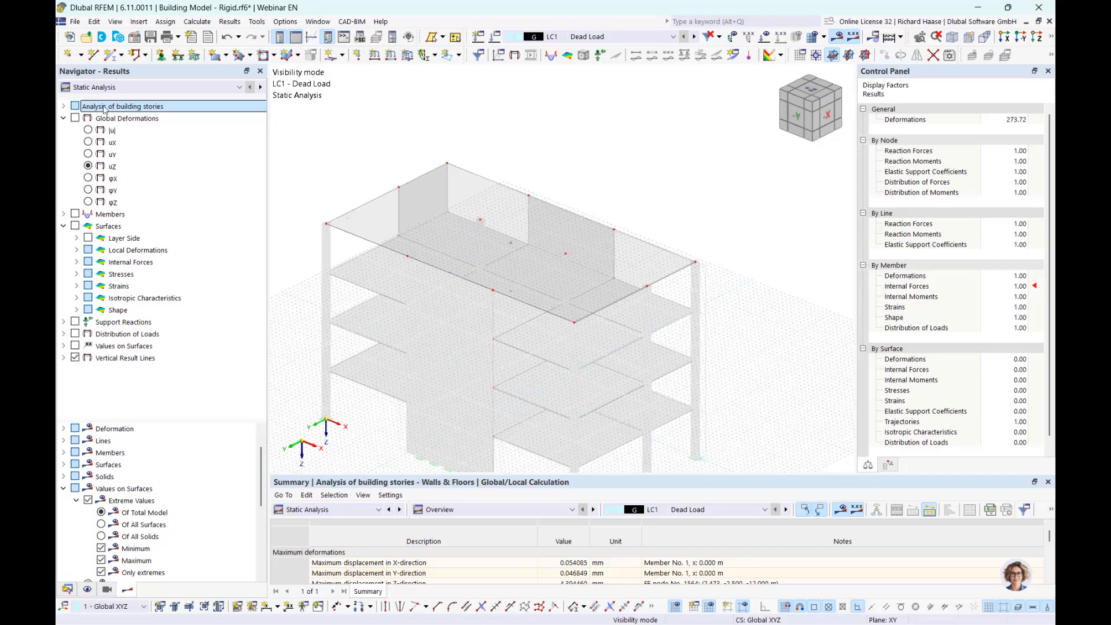
Set the building stories analysis to Floors | Local 2D Calculation and display the basic internal force mx on the surfaces
{"action": "left_click", "coordinate": [65, 107]}
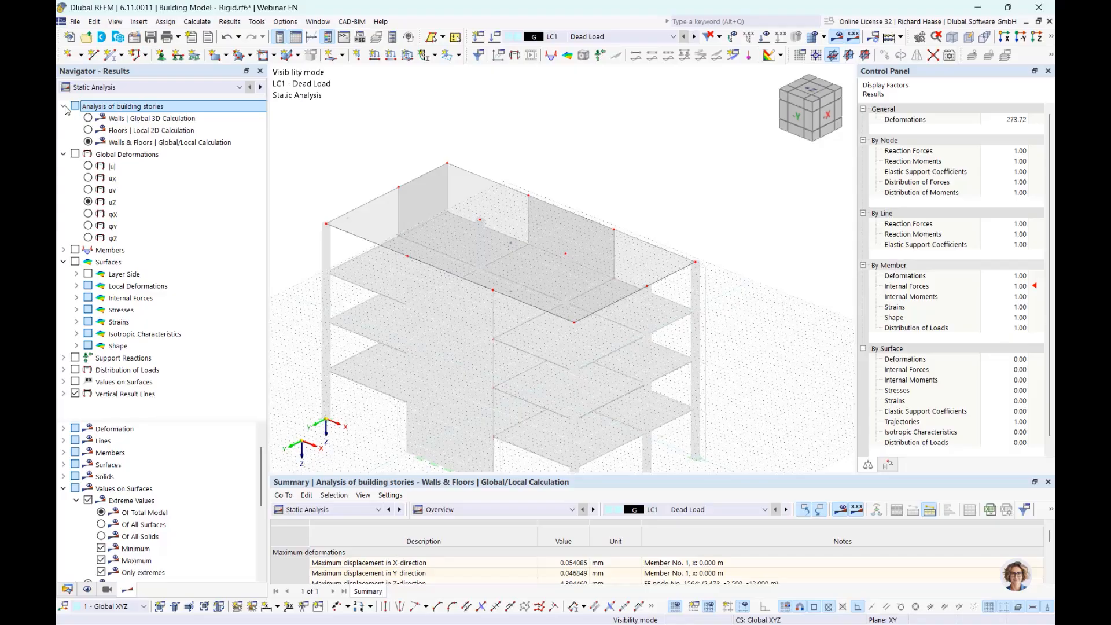
{"action": "left_click", "coordinate": [122, 132]}
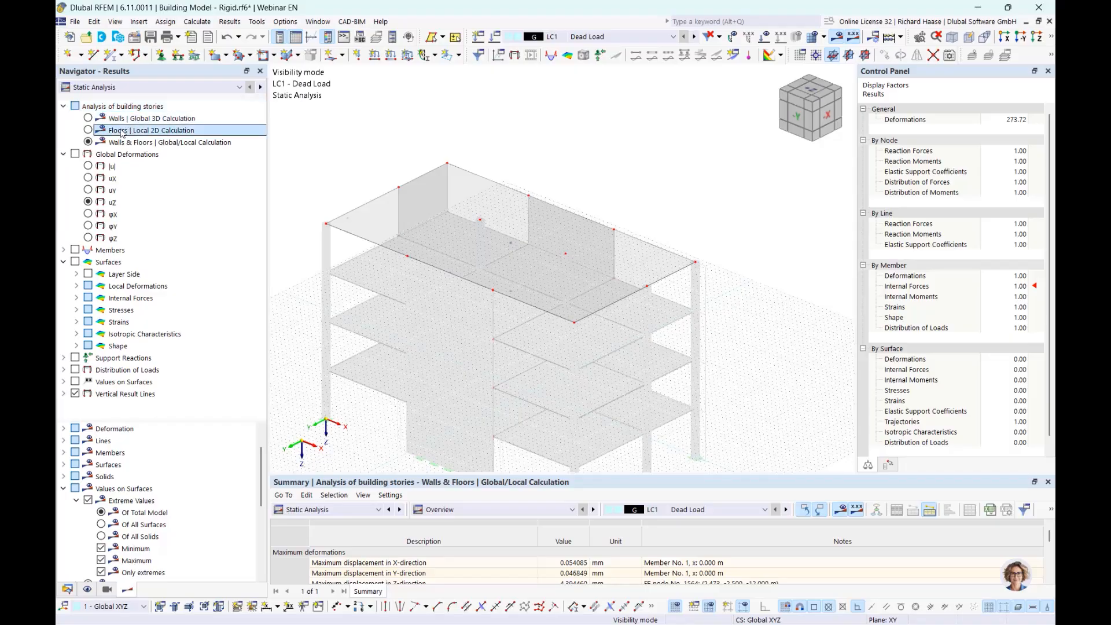
{"action": "left_click", "coordinate": [88, 130]}
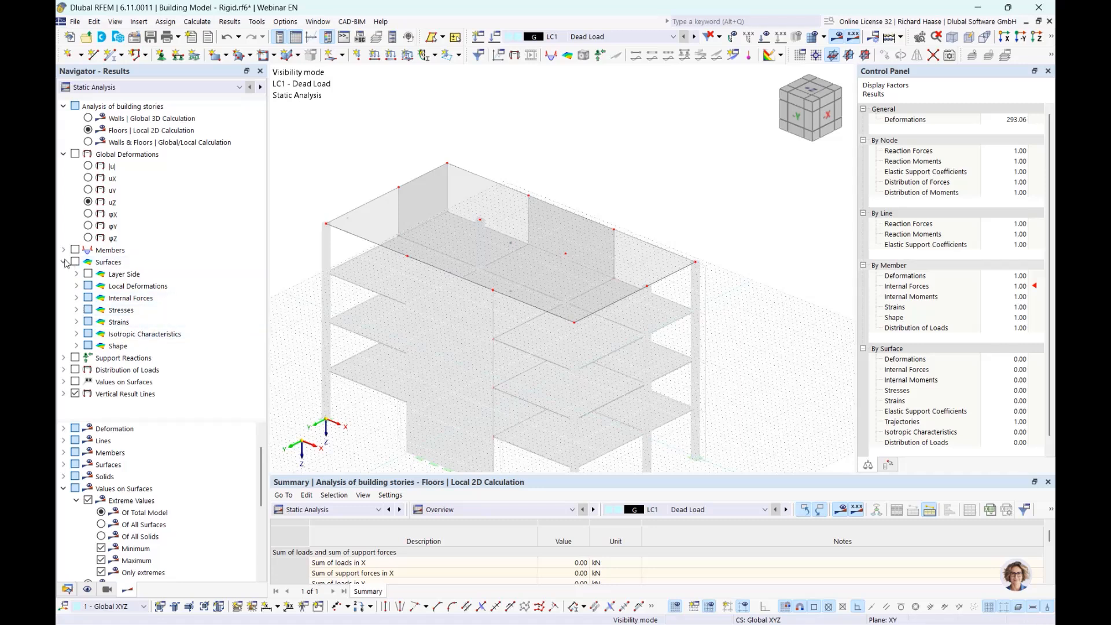
{"action": "left_click", "coordinate": [78, 298]}
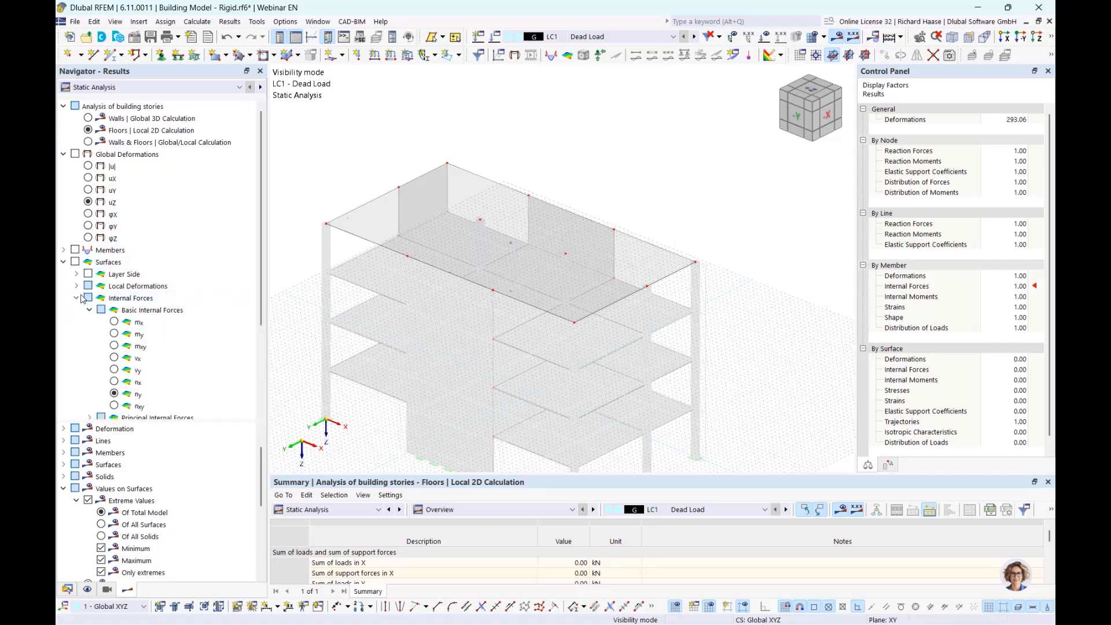
{"action": "left_click", "coordinate": [114, 322]}
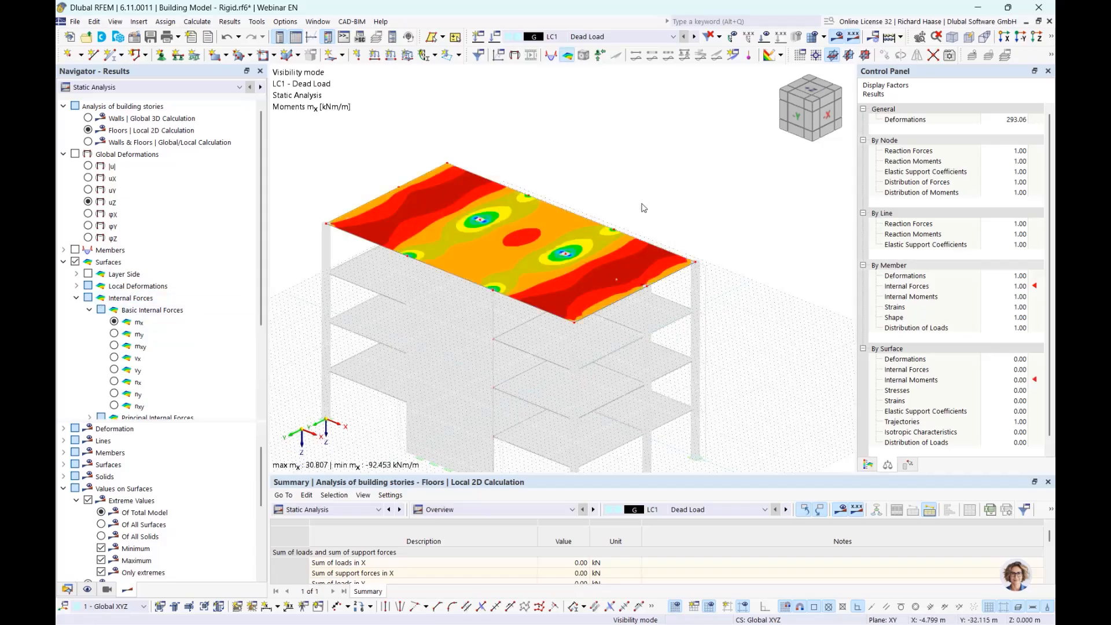
Bring up the additional view and visibility commands for the model
{"action": "left_click", "coordinate": [1051, 41]}
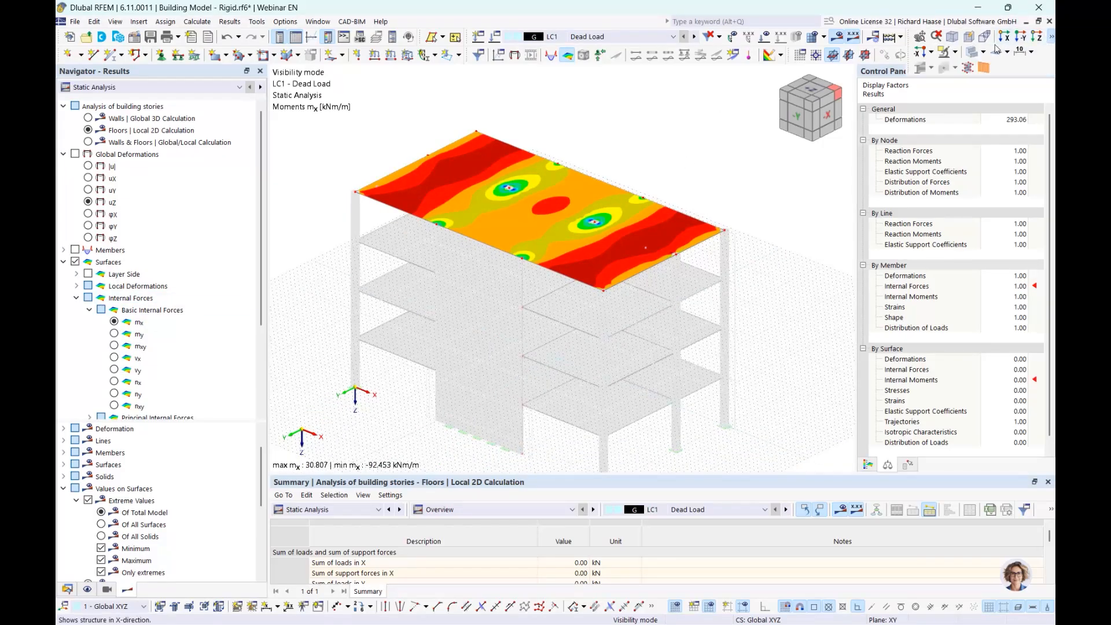
Turn off visibility mode to display the mx moments on the floor slabs of all building stories
{"action": "left_click", "coordinate": [955, 52]}
{"action": "left_click", "coordinate": [945, 156]}
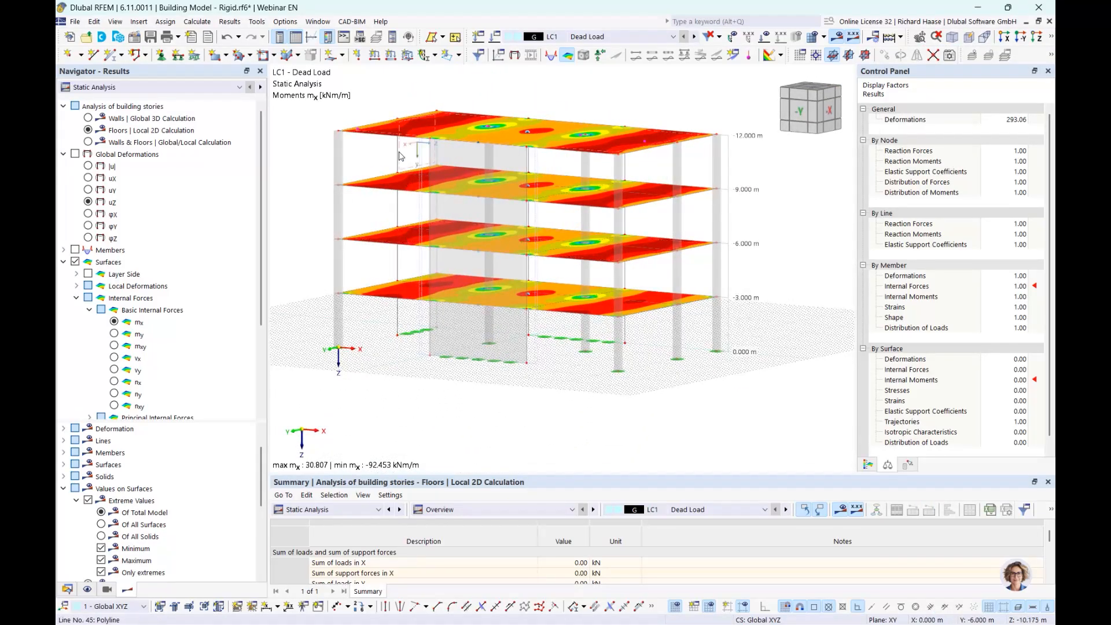
{"action": "mouse_move", "coordinate": [484, 173]}
{"action": "middle_mouse_down", "text": "ctrl"}
{"action": "mouse_move", "coordinate": [602, 164]}
{"action": "mouse_move", "coordinate": [590, 157]}
{"action": "mouse_move", "coordinate": [494, 193]}
{"action": "middle_mouse_up", "text": "ctrl"}
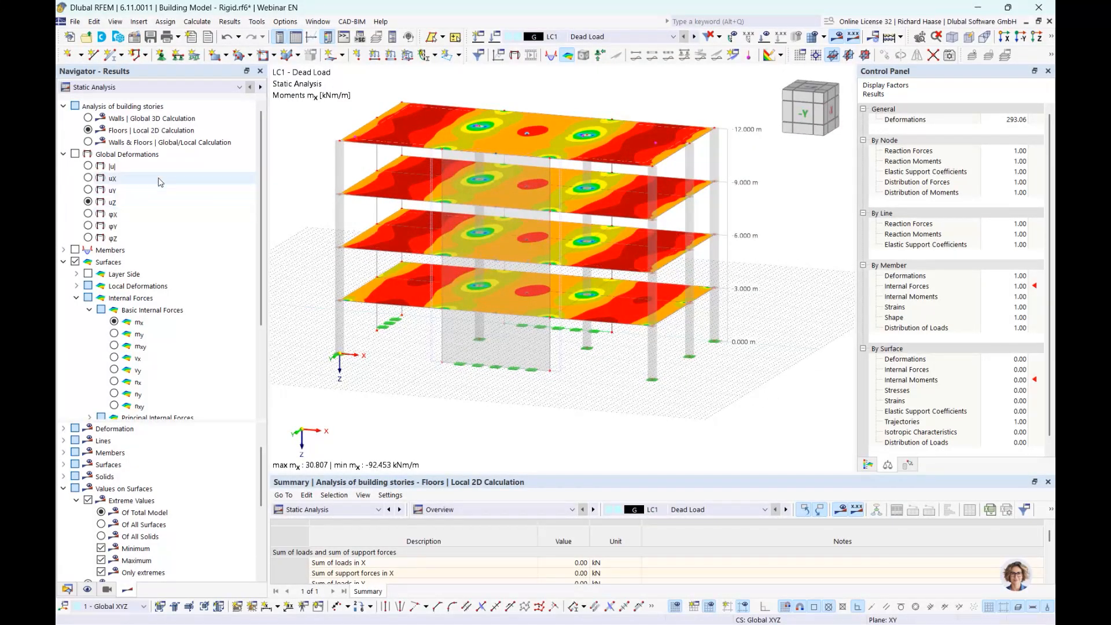
Display the Walls | Global 3D Calculation results and examine the mx moments on the shear walls from several sides
{"action": "left_click", "coordinate": [88, 118]}
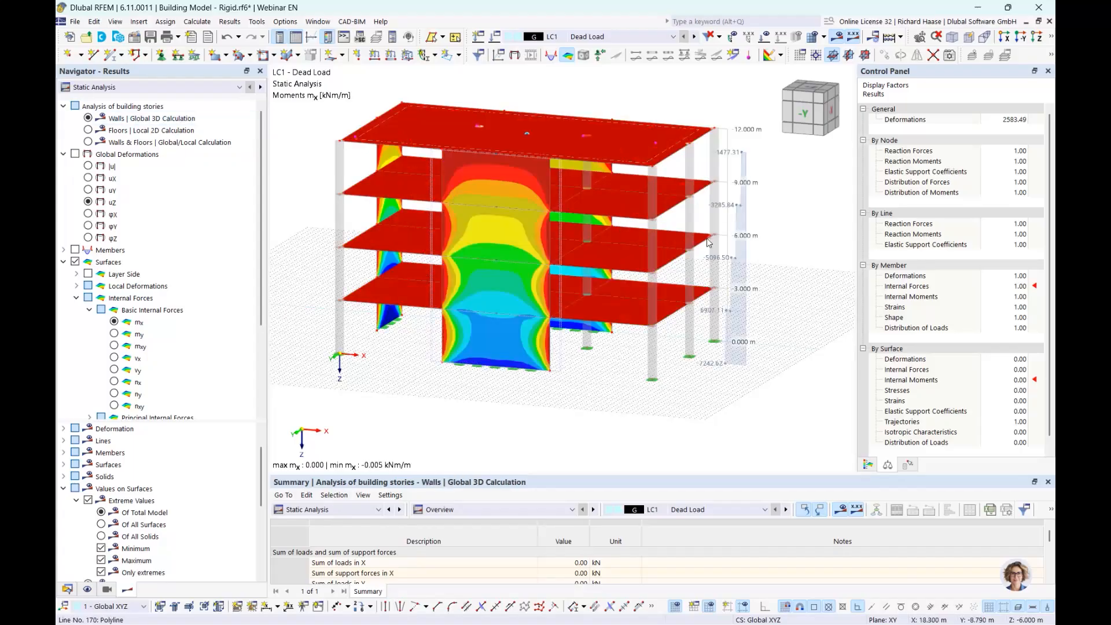
{"action": "middle_click_drag", "start_coordinate": [709, 240], "coordinate": [426, 240], "text": "ctrl"}
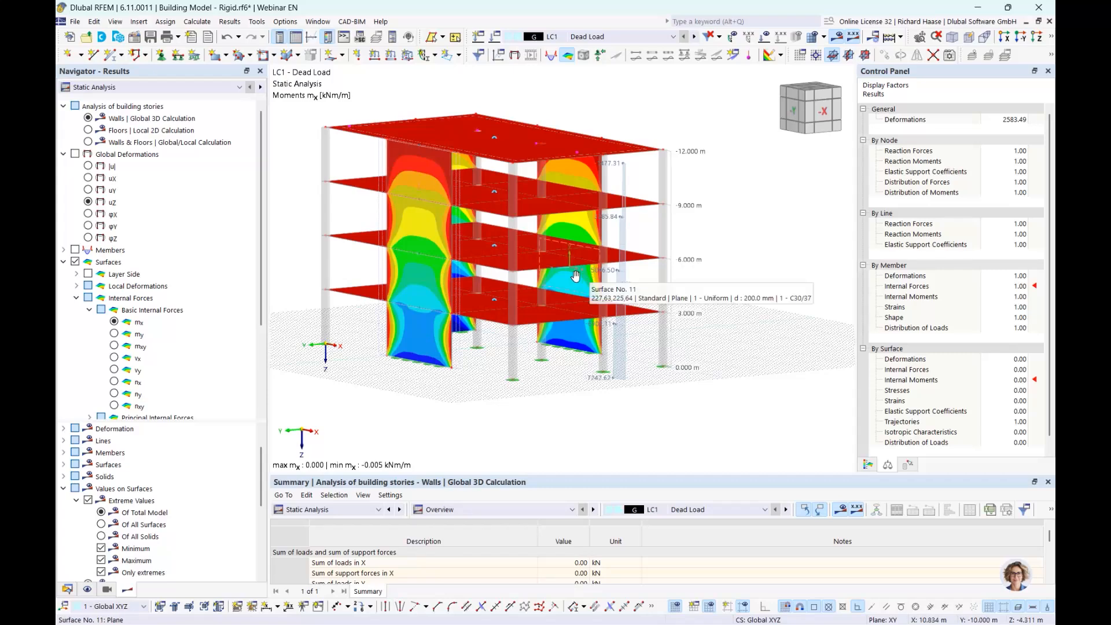
{"action": "middle_click_drag", "start_coordinate": [576, 276], "coordinate": [449, 248], "text": "ctrl"}
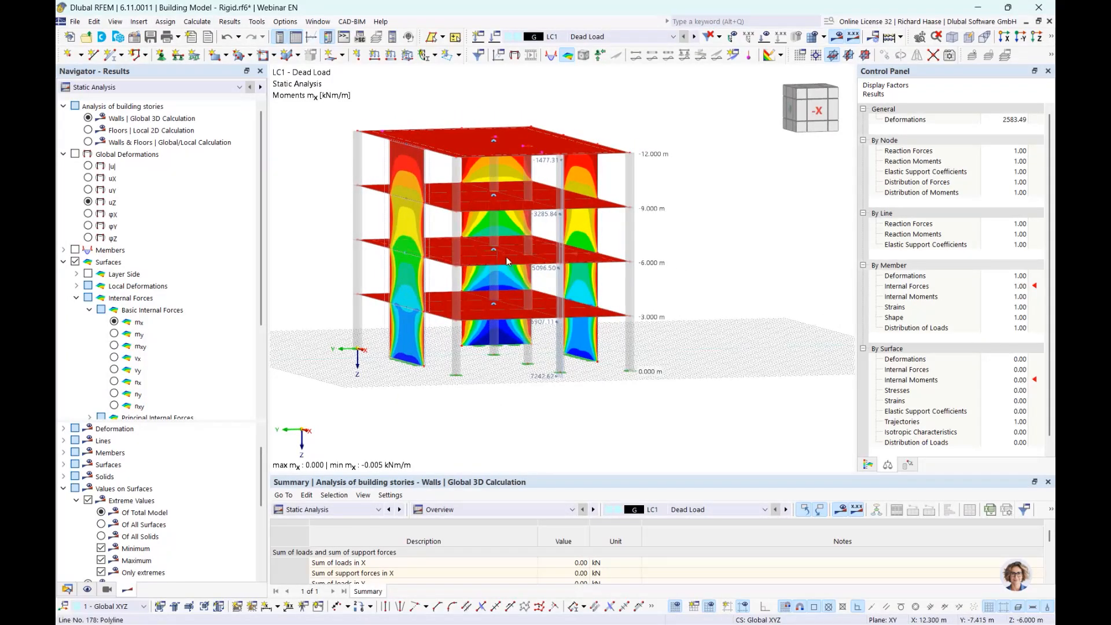
{"action": "middle_click_drag", "start_coordinate": [512, 251], "coordinate": [520, 248], "text": "ctrl"}
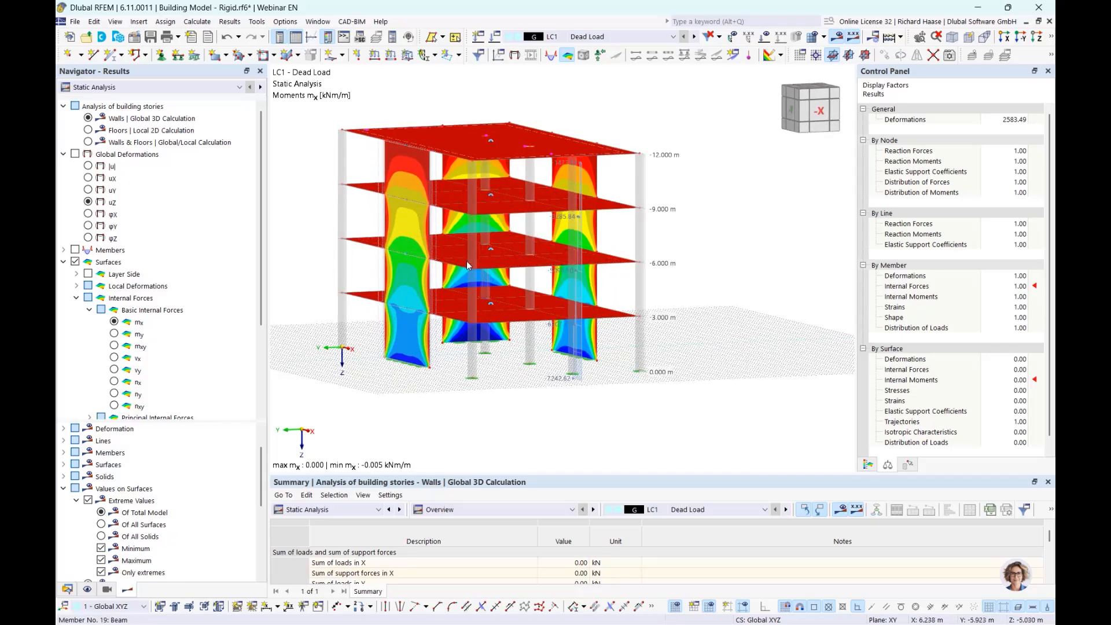
{"action": "middle_click_drag", "start_coordinate": [561, 270], "coordinate": [569, 273], "text": "ctrl"}
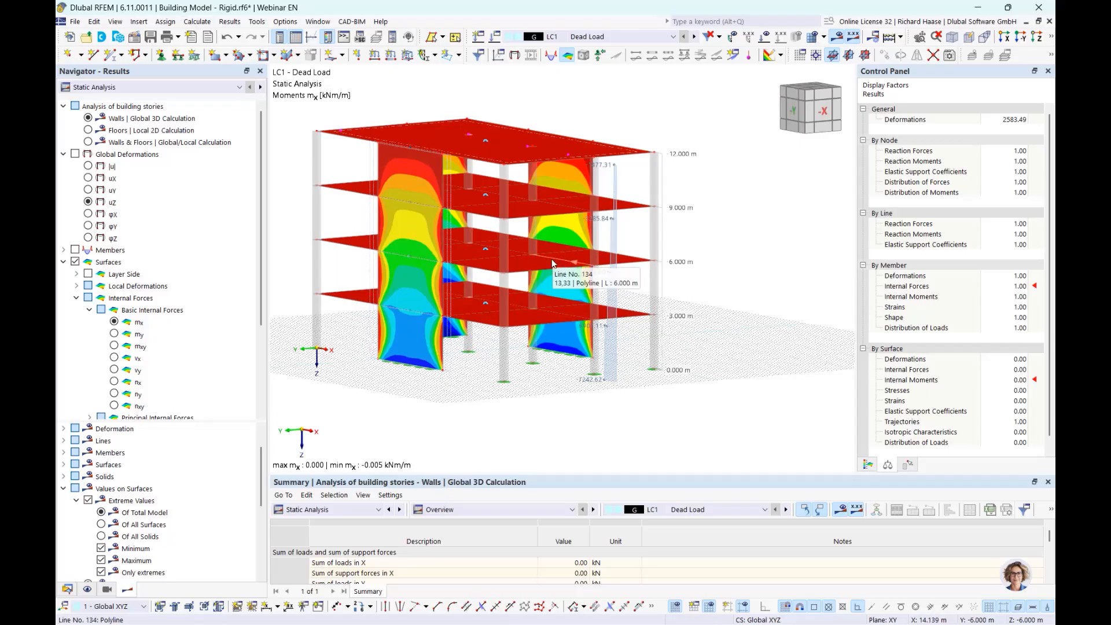
Display the combined Walls & Floors | Global/Local Calculation results and inspect the mx moments on the whole building
{"action": "left_click", "coordinate": [147, 147]}
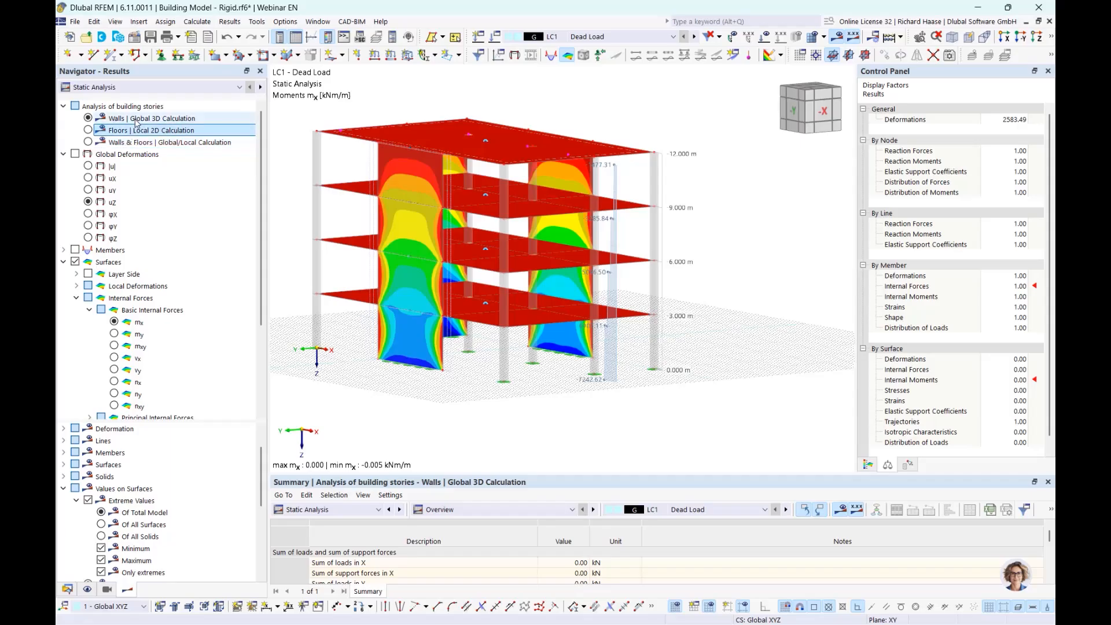
{"action": "left_click", "coordinate": [117, 133]}
{"action": "left_click", "coordinate": [88, 142]}
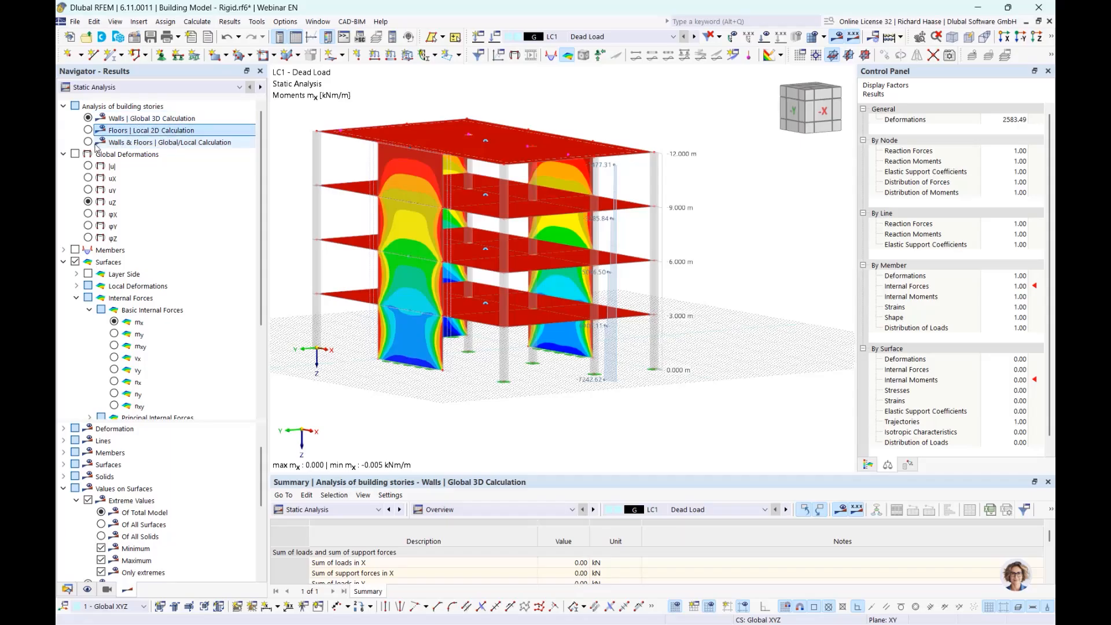
{"action": "middle_click_drag", "start_coordinate": [642, 261], "coordinate": [759, 301], "text": "ctrl"}
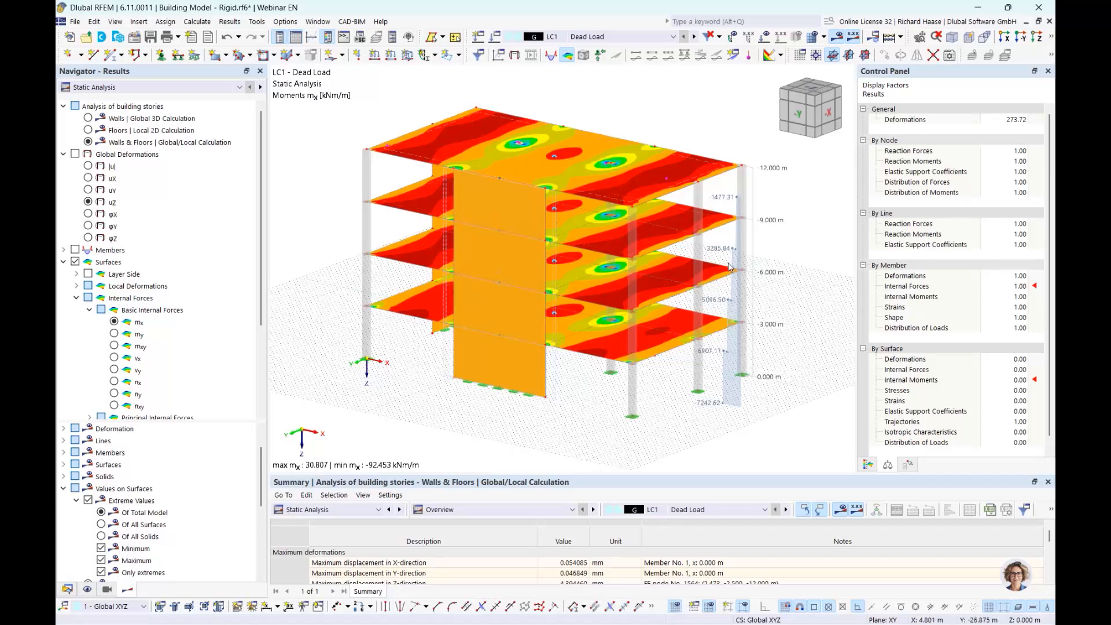
{"action": "middle_click_drag", "start_coordinate": [643, 155], "coordinate": [582, 157]}
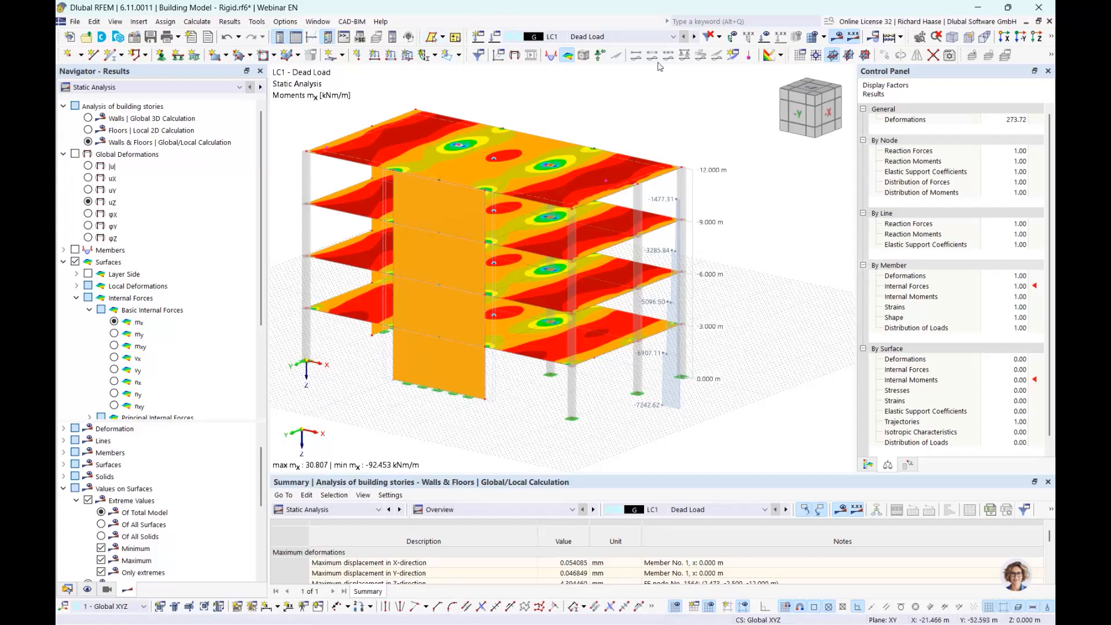
Hide the calculation results and display the LC1 dead loads on the building model
{"action": "left_click", "coordinate": [840, 39]}
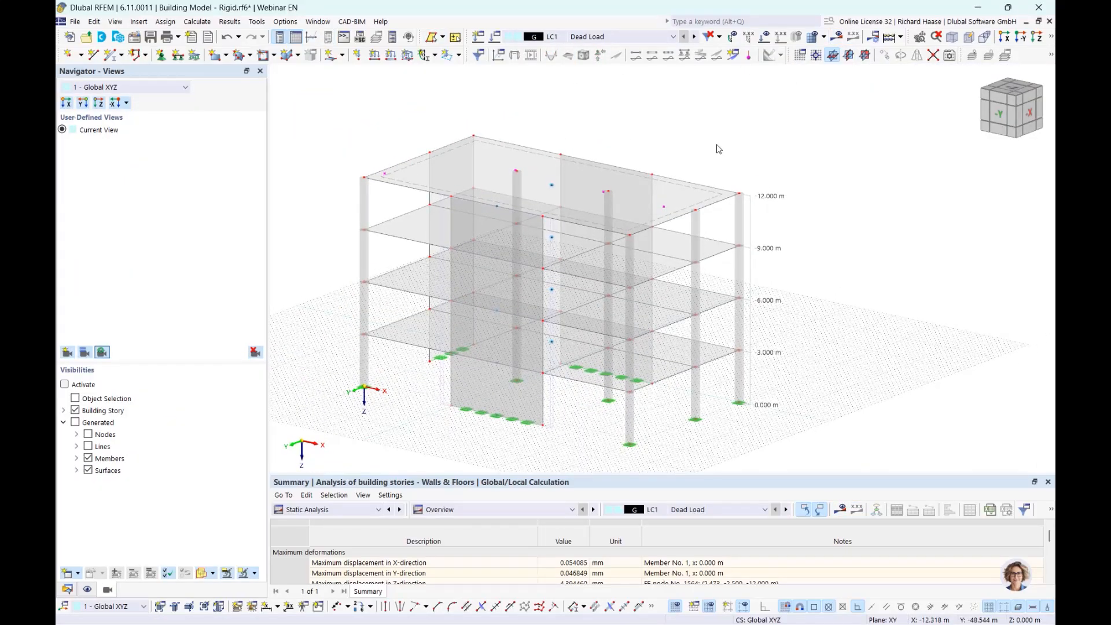
{"action": "left_click", "coordinate": [766, 38]}
{"action": "middle_click_drag", "start_coordinate": [686, 153], "coordinate": [540, 141]}
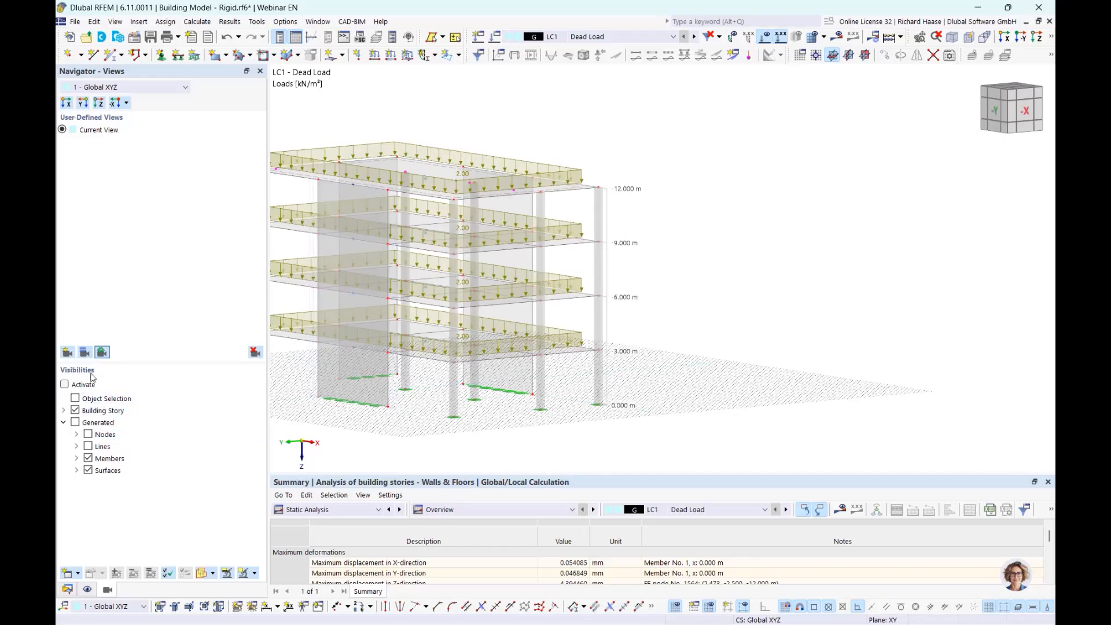
Activate building story visibility so only story 3 with the top floor slab at -12.000 m is isolated
{"action": "left_click", "coordinate": [64, 422]}
{"action": "left_click", "coordinate": [121, 411]}
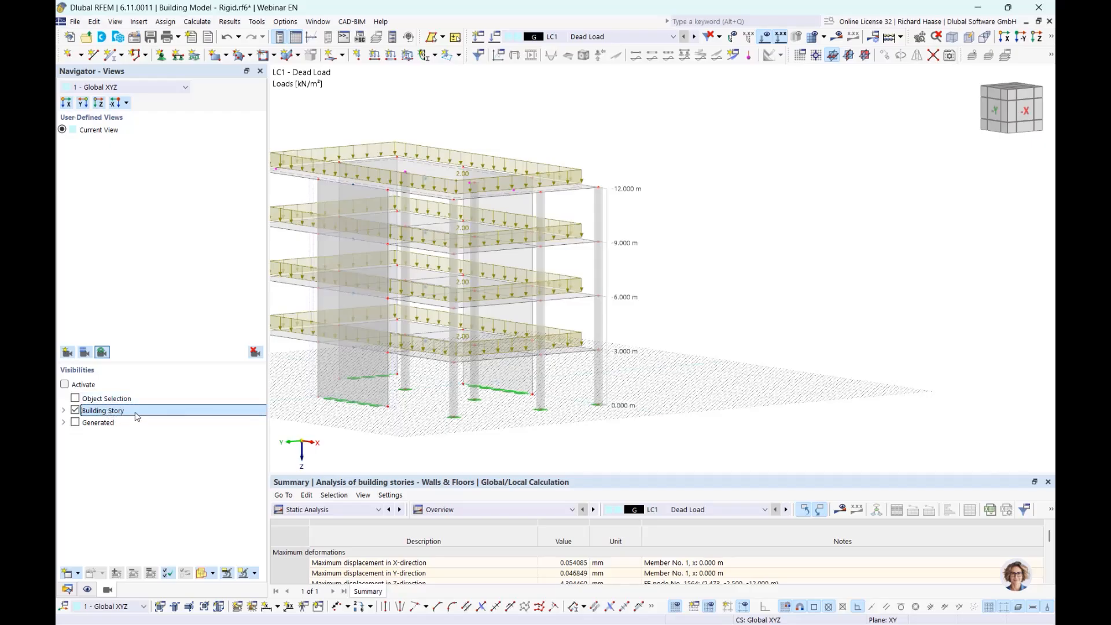
{"action": "left_click", "coordinate": [64, 411]}
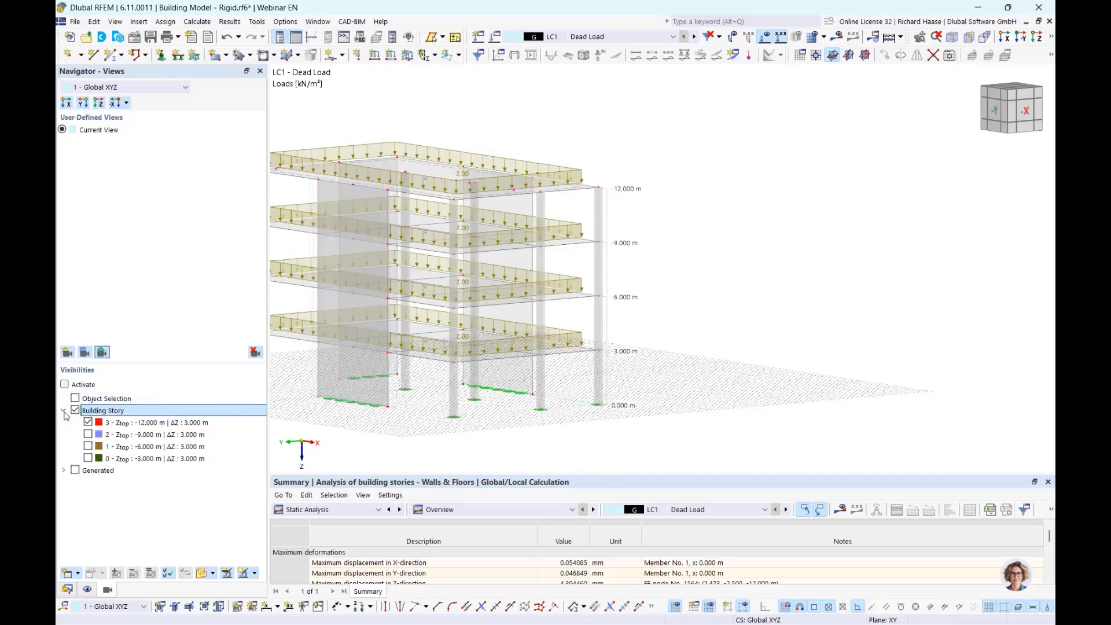
{"action": "middle_click_drag", "start_coordinate": [558, 436], "coordinate": [667, 418]}
{"action": "left_click", "coordinate": [148, 422]}
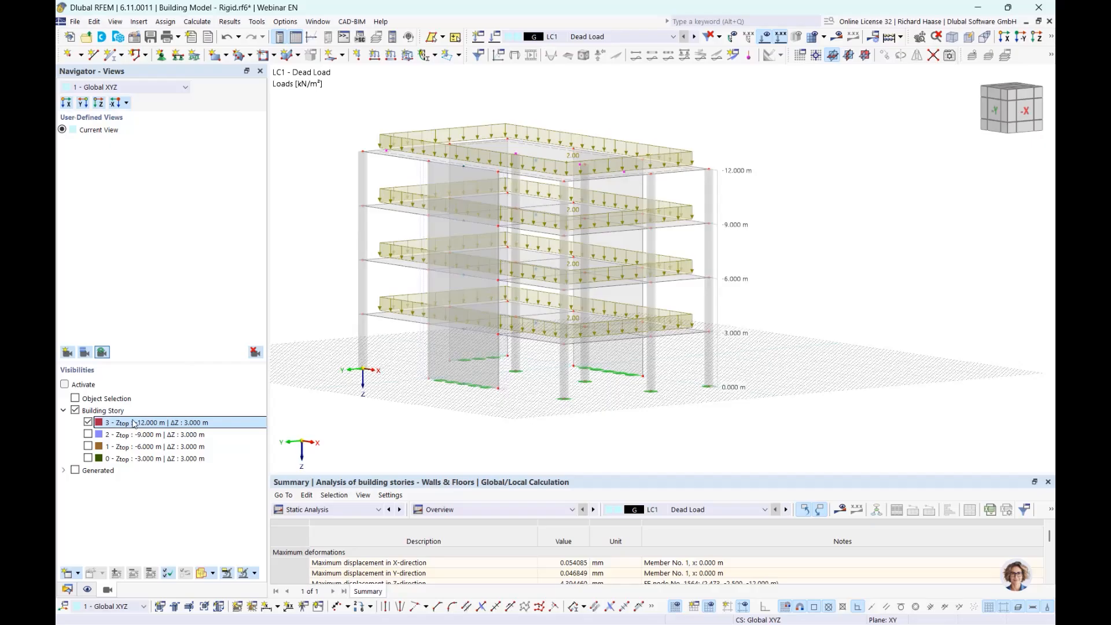
{"action": "left_click", "coordinate": [65, 384]}
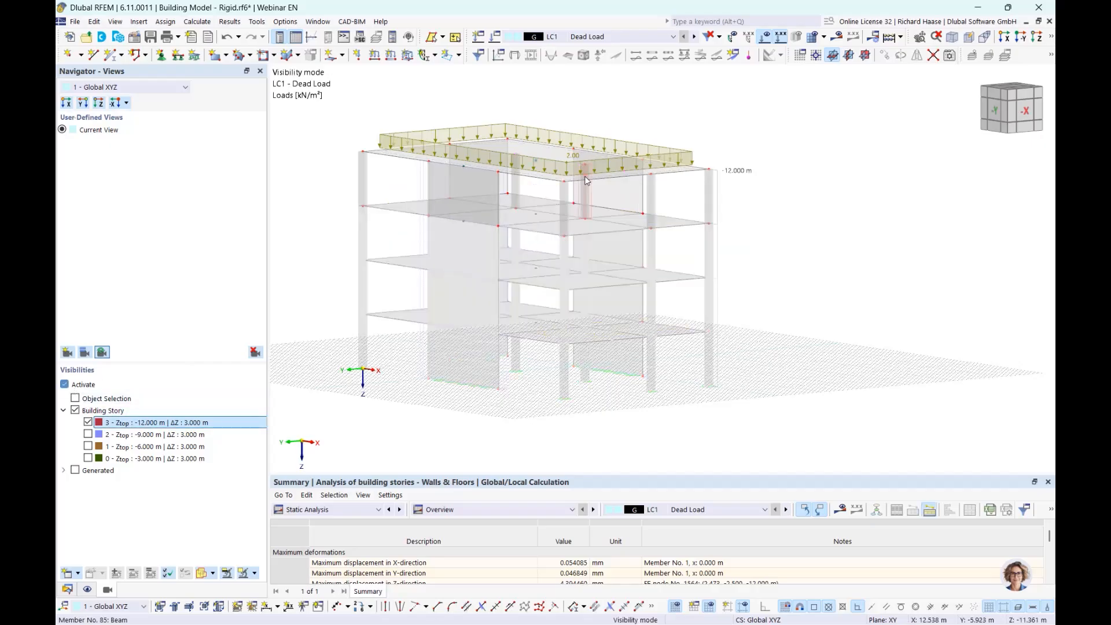
Isolate building story 1, then story 0, to view their loads, and return to story 3
{"action": "left_click", "coordinate": [88, 446]}
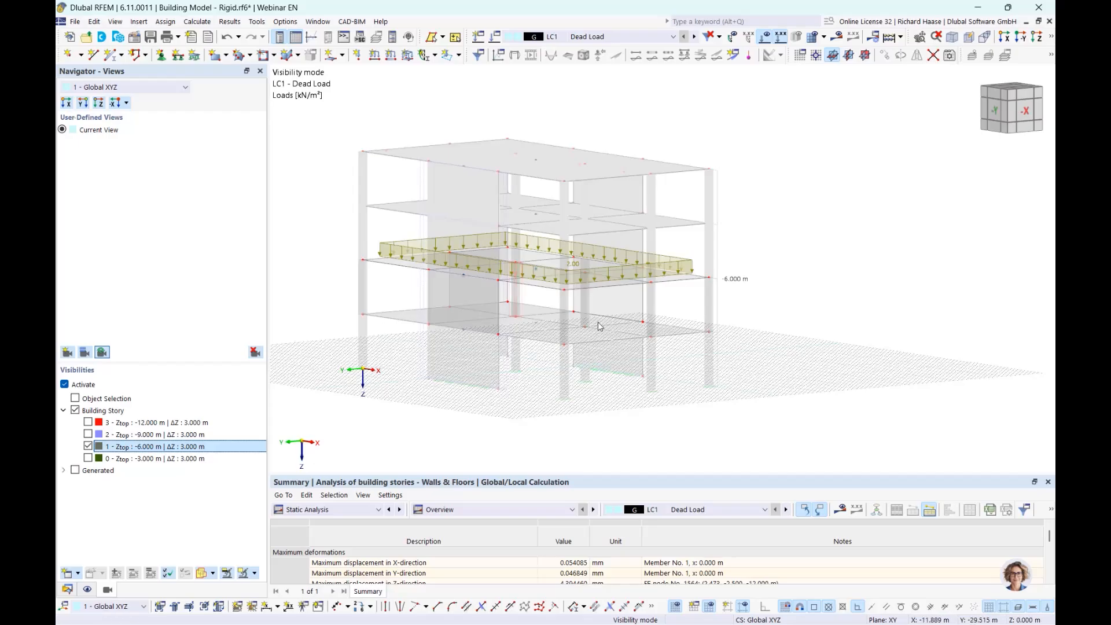
{"action": "left_click", "coordinate": [88, 458]}
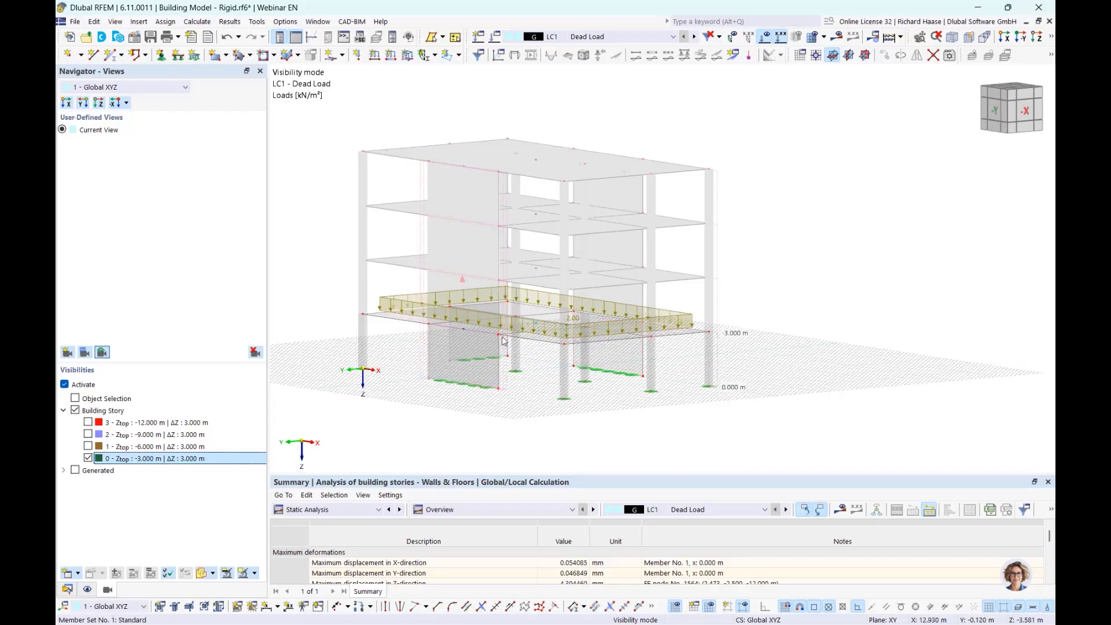
{"action": "left_click", "coordinate": [88, 458]}
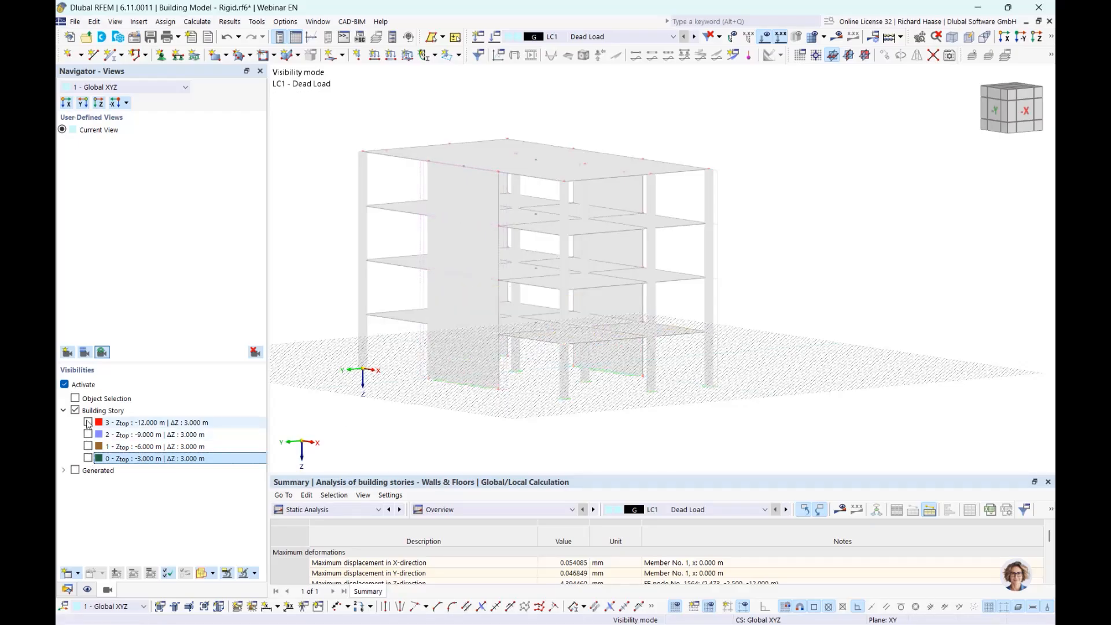
{"action": "left_click", "coordinate": [89, 423]}
{"action": "left_click", "coordinate": [89, 423]}
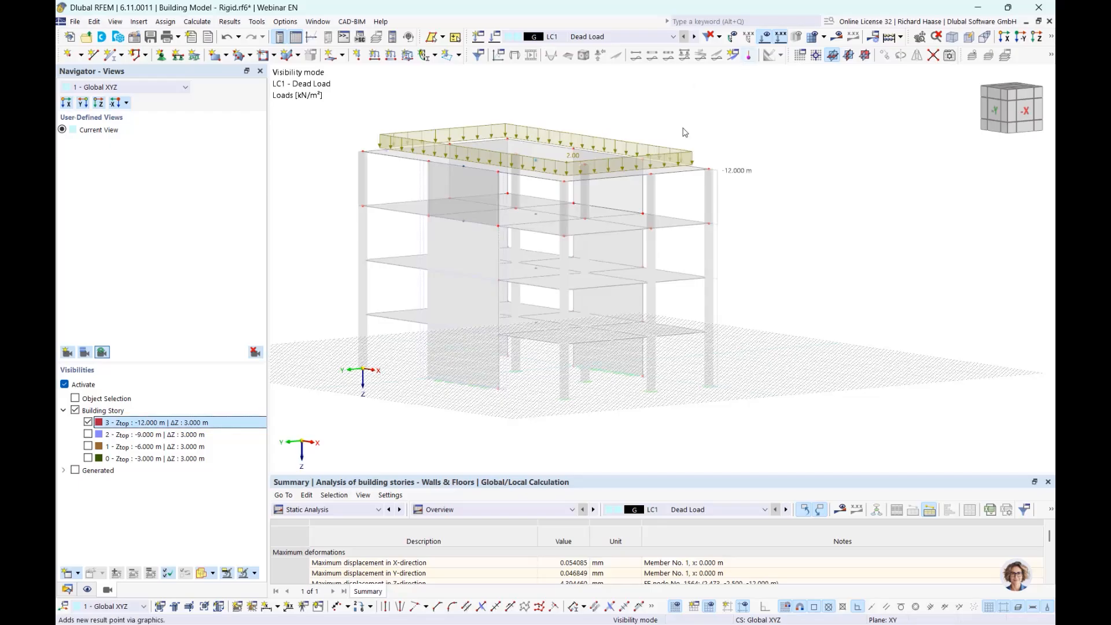
Show the loads from the distribution surface for top floor slab No. 13 and examine them on the columns and walls
{"action": "scroll", "coordinate": [615, 137], "scroll_direction": "up", "scroll_amount": 3}
{"action": "middle_click_drag", "start_coordinate": [665, 124], "coordinate": [728, 167], "text": "ctrl"}
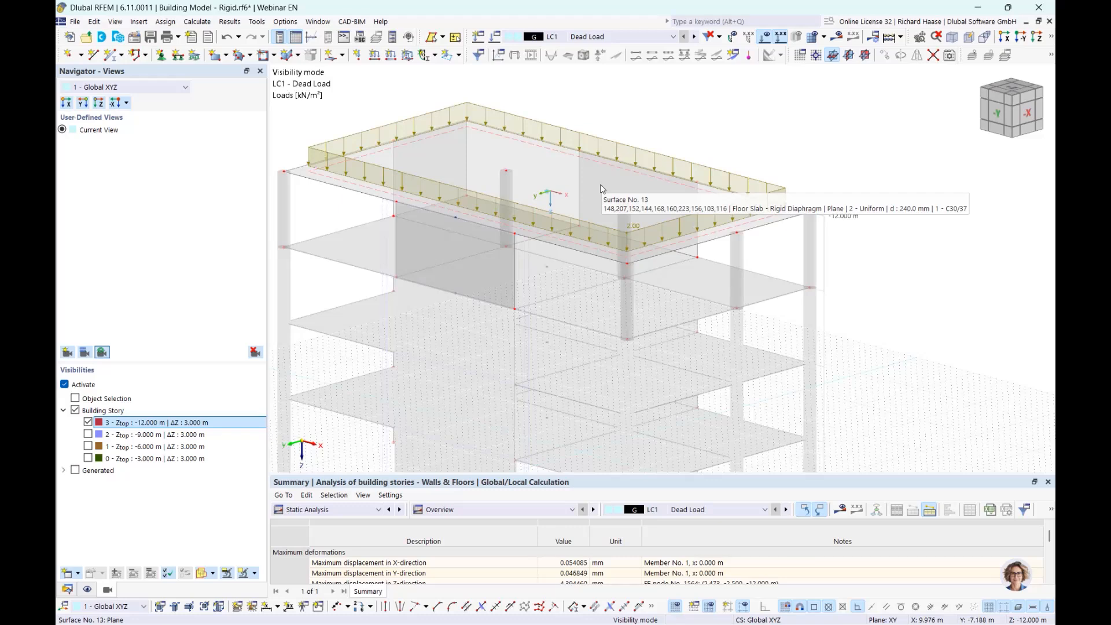
{"action": "right_click", "coordinate": [565, 179]}
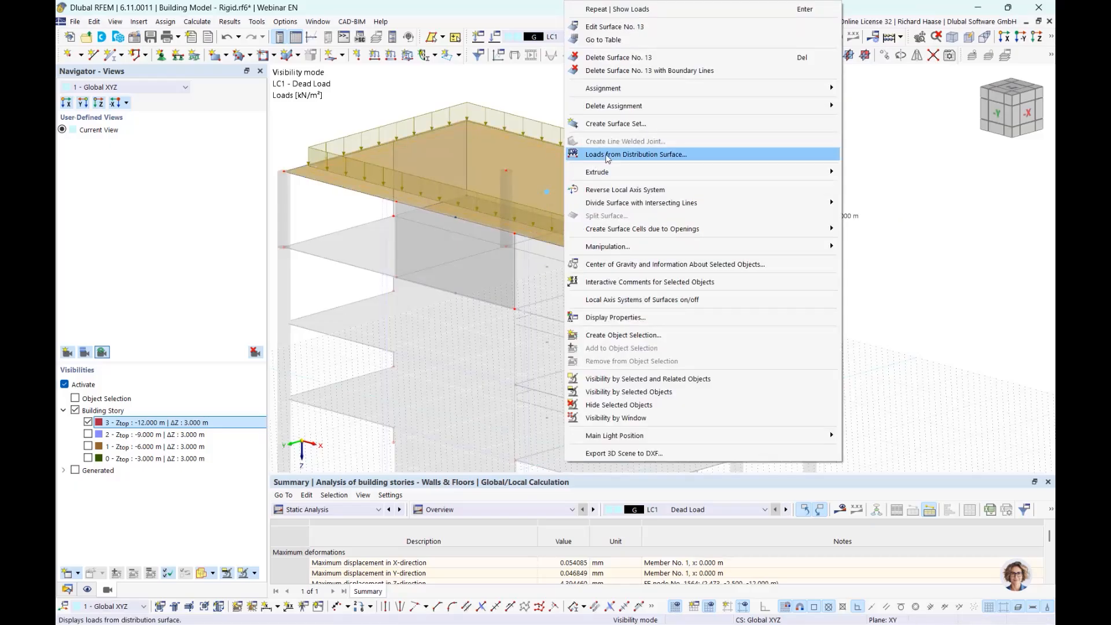
{"action": "left_click", "coordinate": [669, 157]}
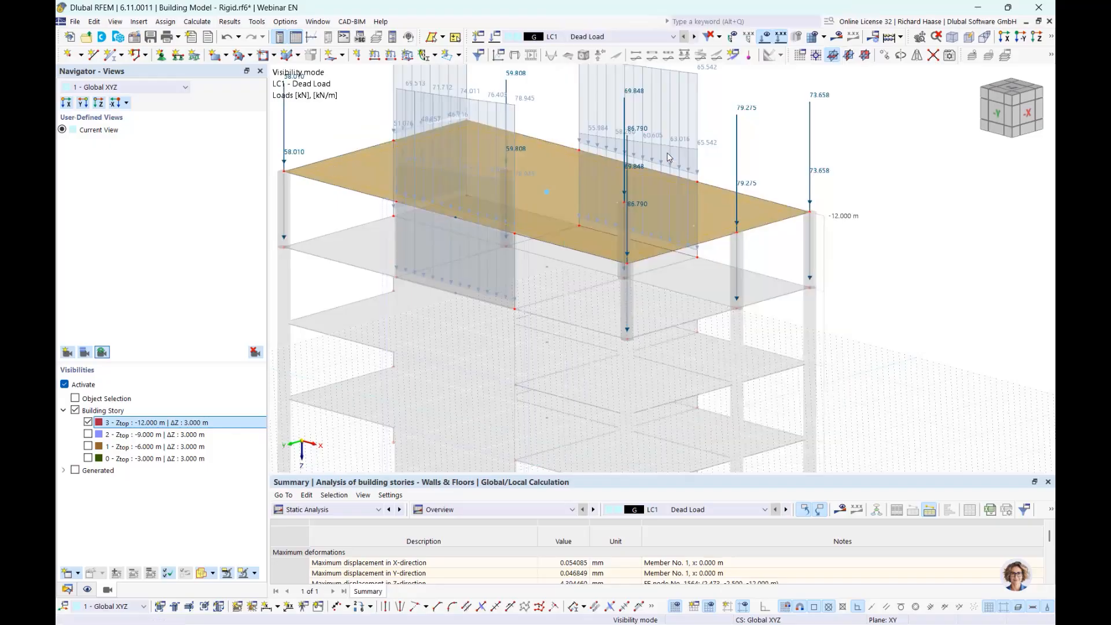
{"action": "middle_click_drag", "start_coordinate": [556, 223], "coordinate": [524, 293]}
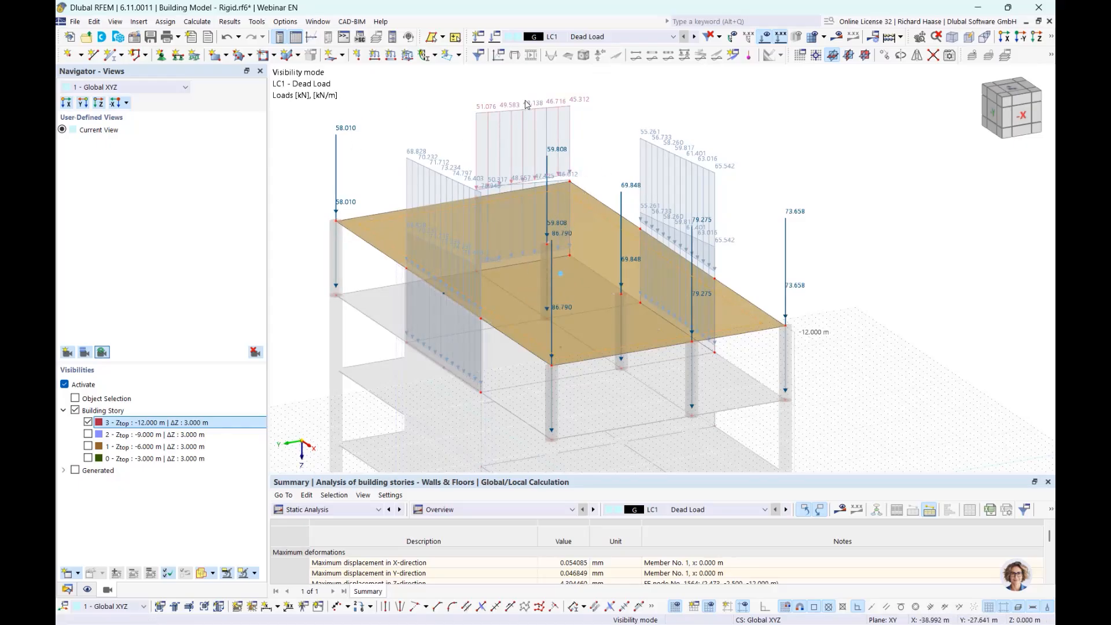
{"action": "middle_click_drag", "start_coordinate": [539, 102], "coordinate": [537, 218], "text": "ctrl"}
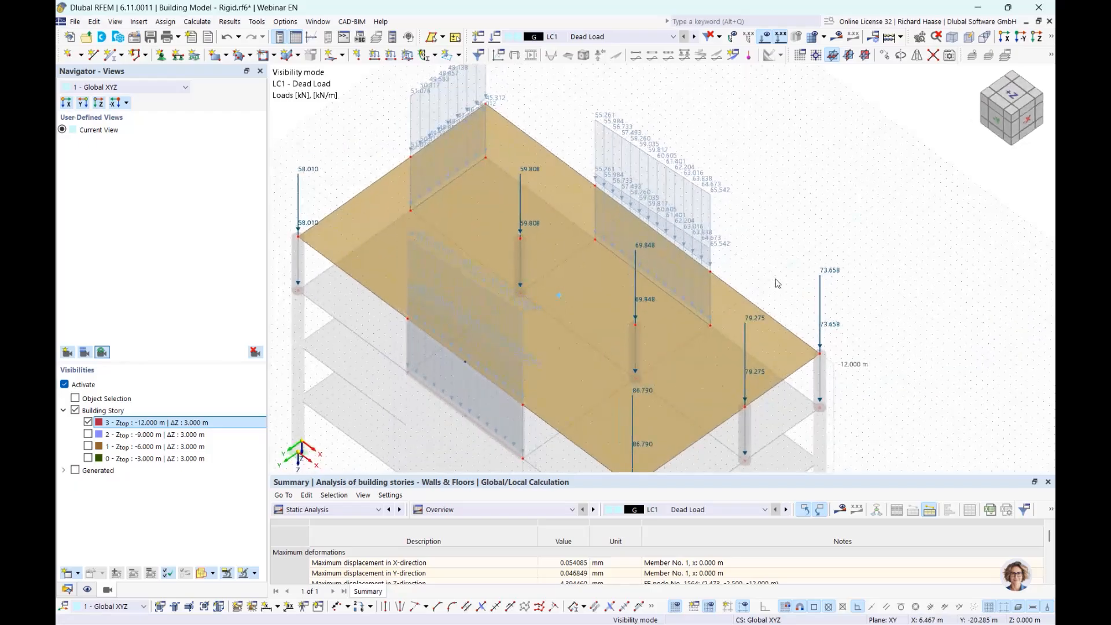
Review the load transfer direction options of surface No. 13 and close its properties without changing Isotropic | FEA
{"action": "double_click", "coordinate": [679, 321]}
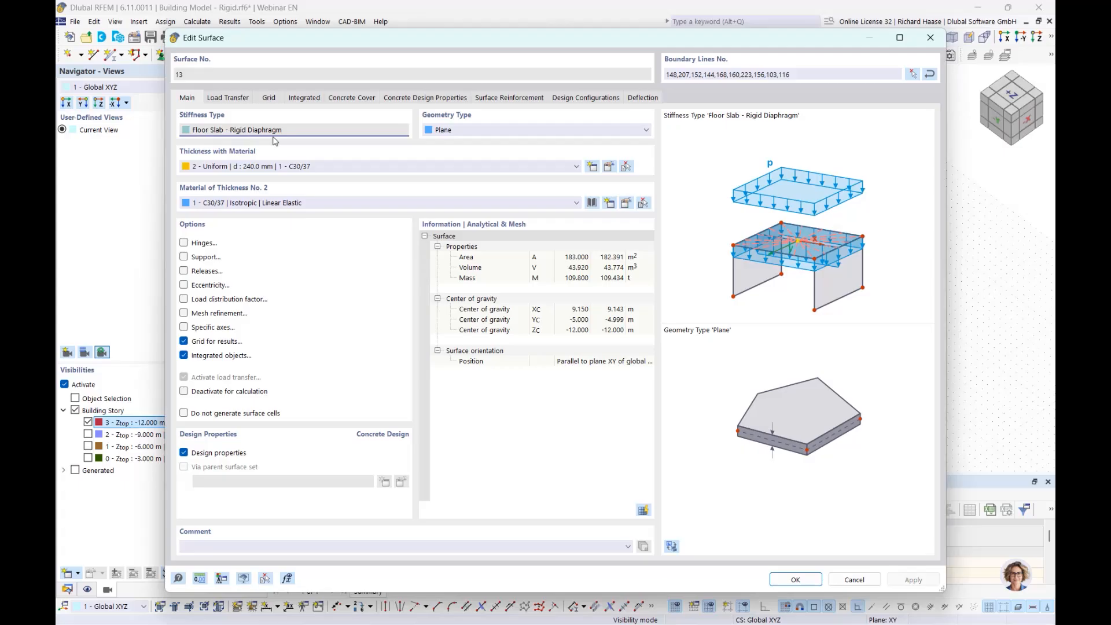
{"action": "left_click", "coordinate": [228, 98]}
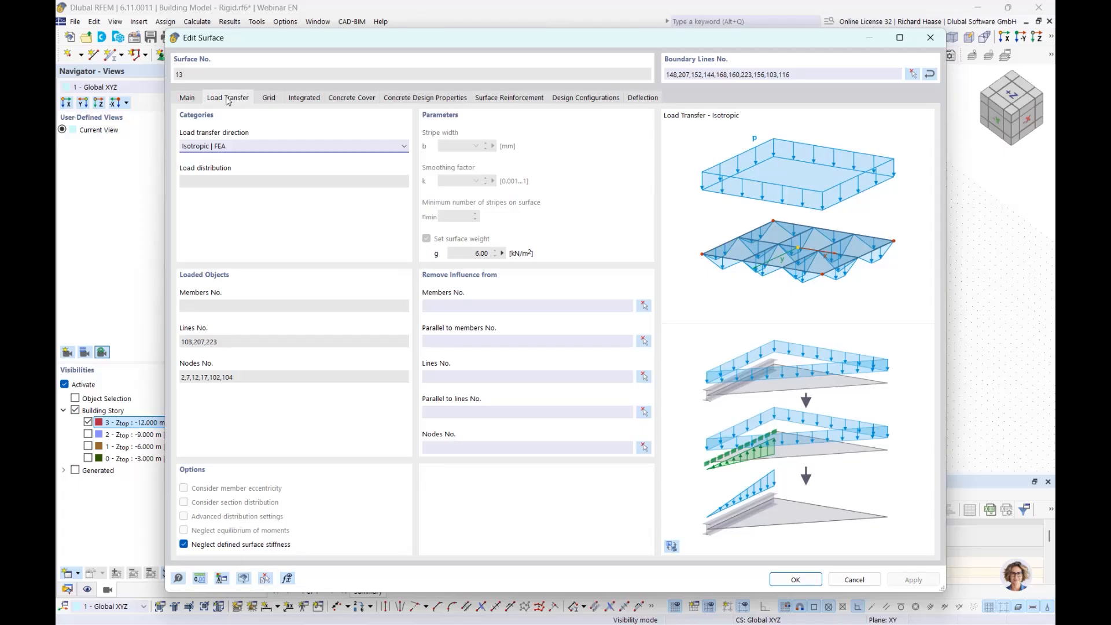
{"action": "left_click", "coordinate": [224, 150]}
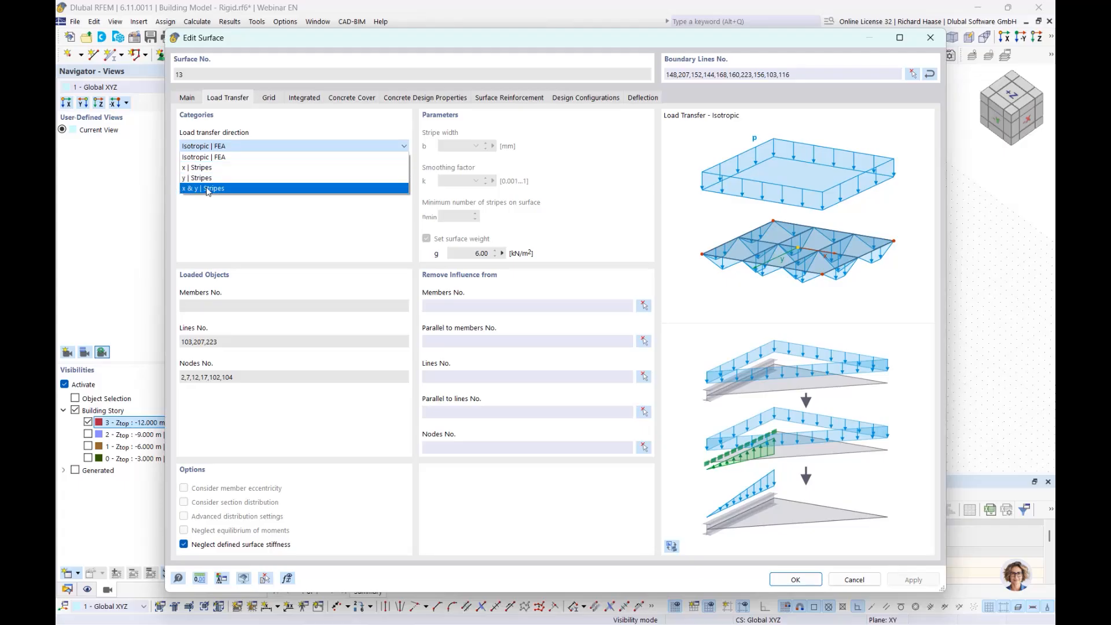
{"action": "left_click", "coordinate": [230, 158]}
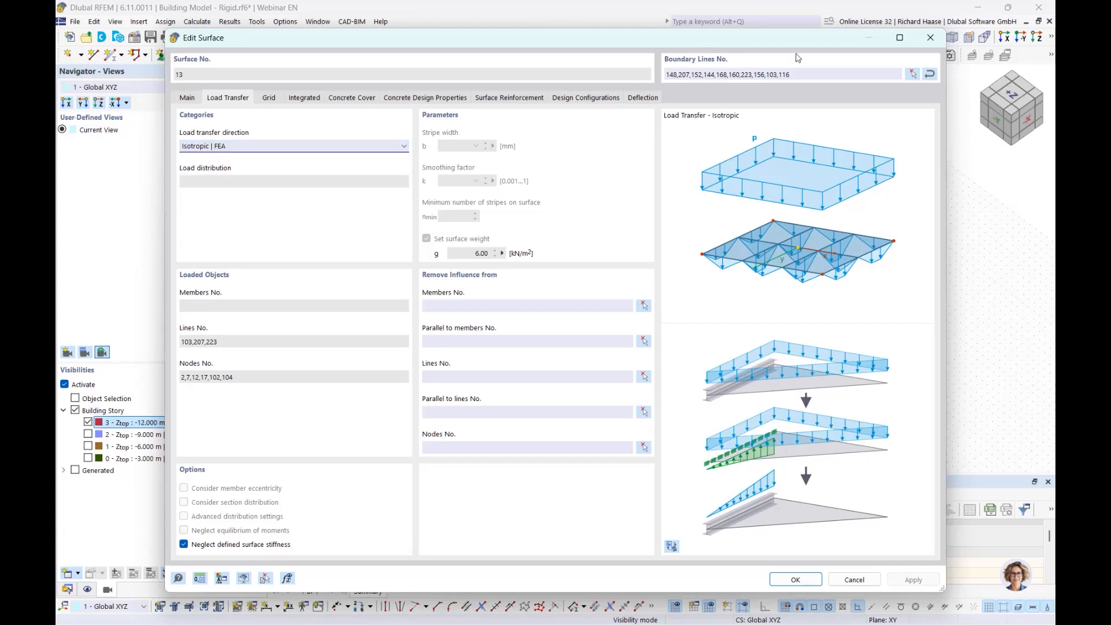
{"action": "left_click", "coordinate": [930, 38]}
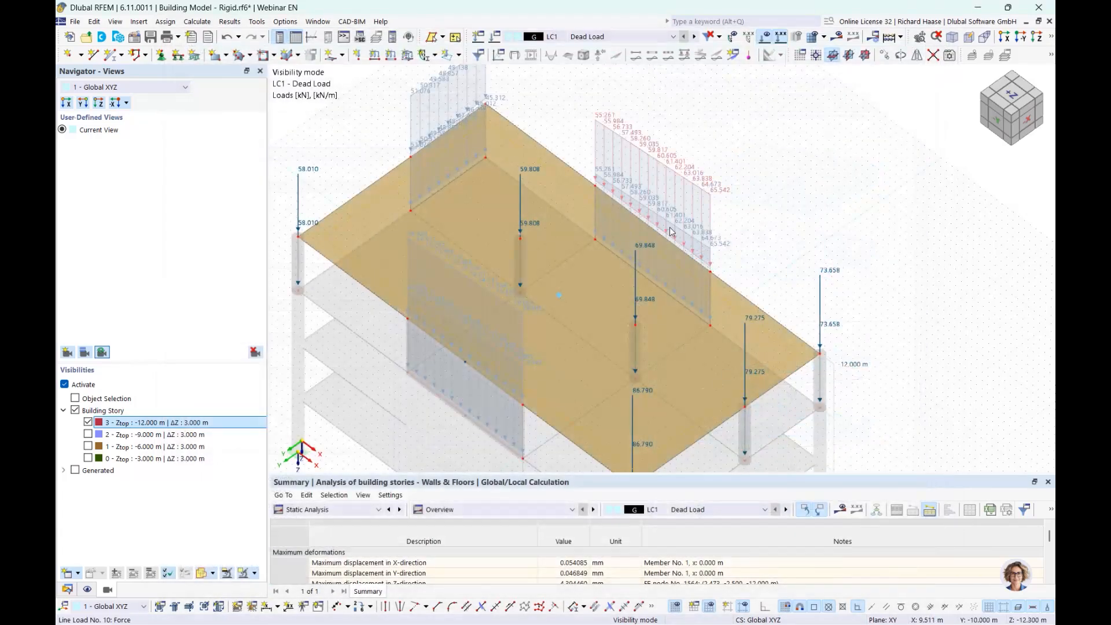
Hide the top slab's distribution surface loads, deselect the slab, and bring up the model's data tree
{"action": "right_click", "coordinate": [560, 242]}
{"action": "left_click", "coordinate": [624, 156]}
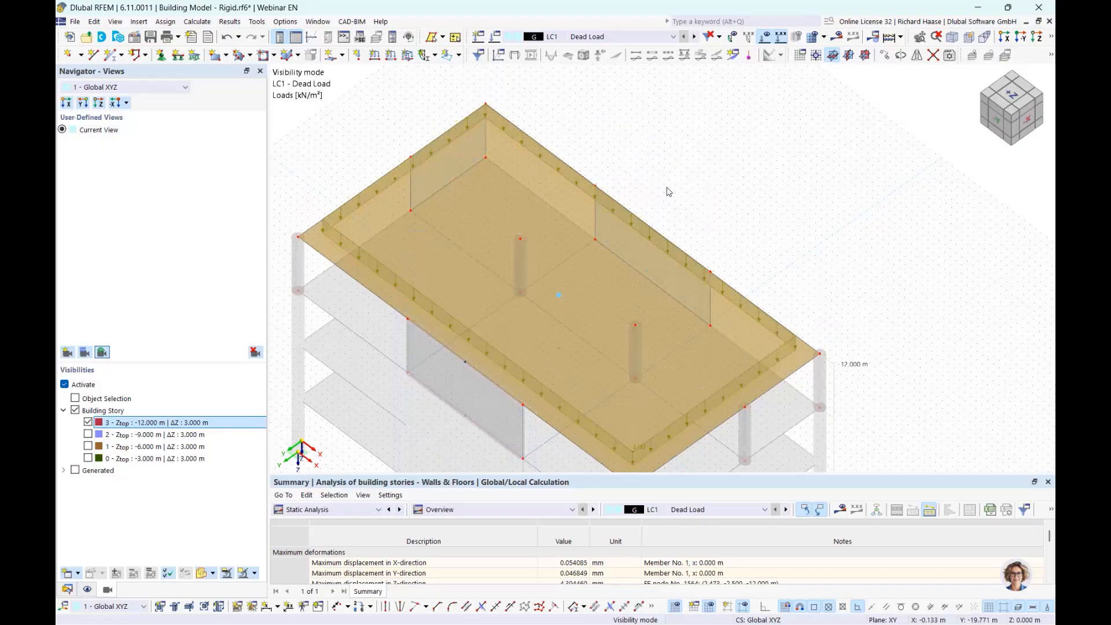
{"action": "middle_click_drag", "start_coordinate": [667, 191], "coordinate": [679, 119], "text": "ctrl"}
{"action": "left_click", "coordinate": [701, 129]}
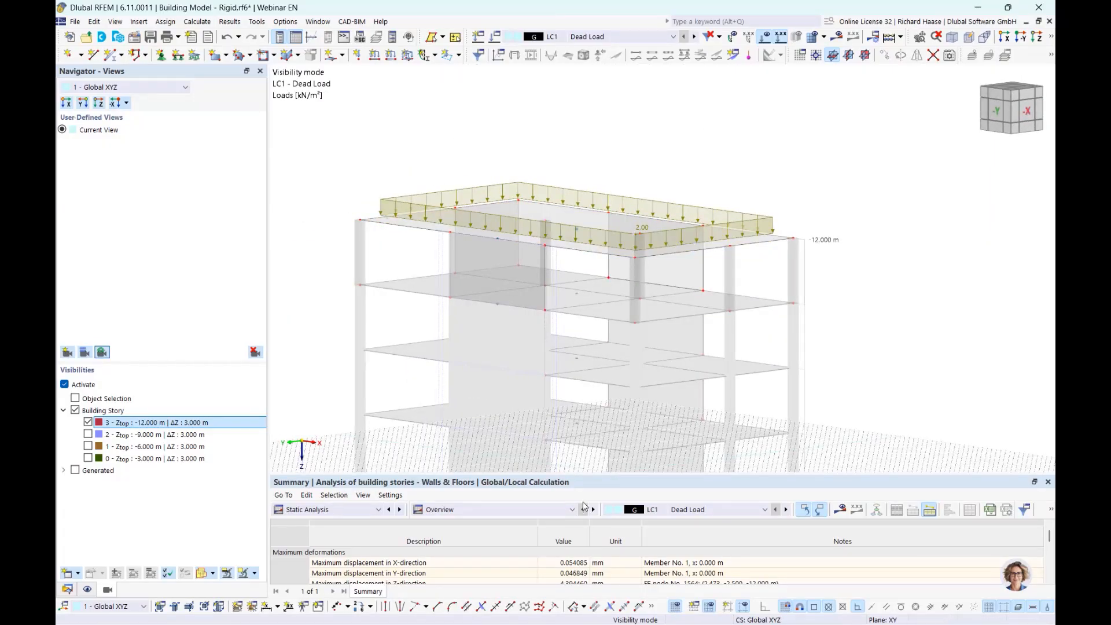
{"action": "middle_click_drag", "start_coordinate": [799, 377], "coordinate": [802, 383], "text": "ctrl"}
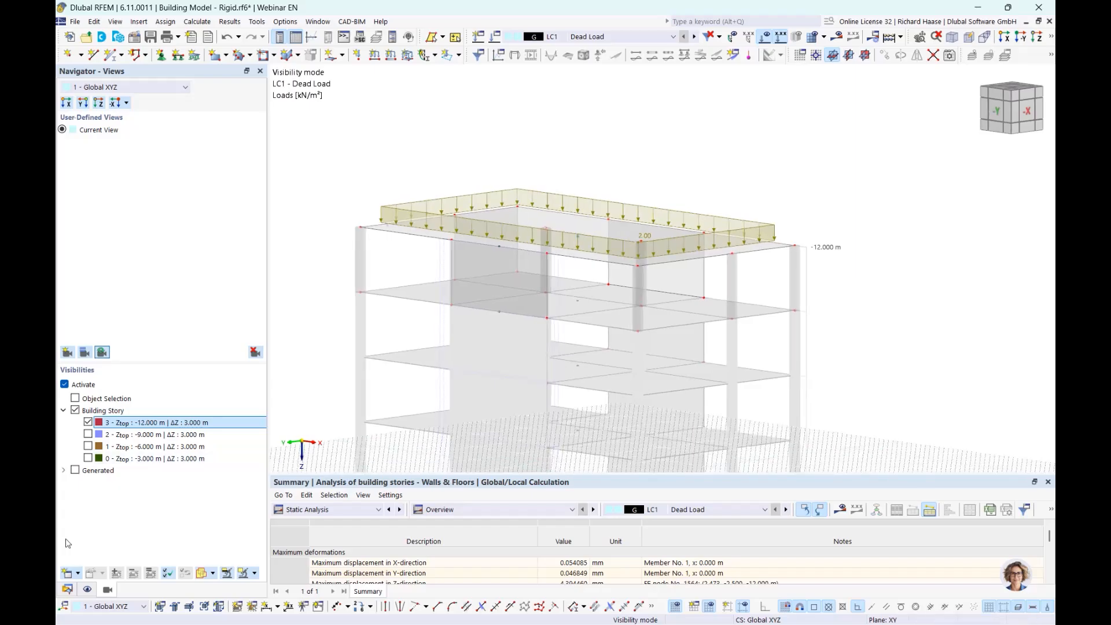
{"action": "left_click", "coordinate": [67, 589]}
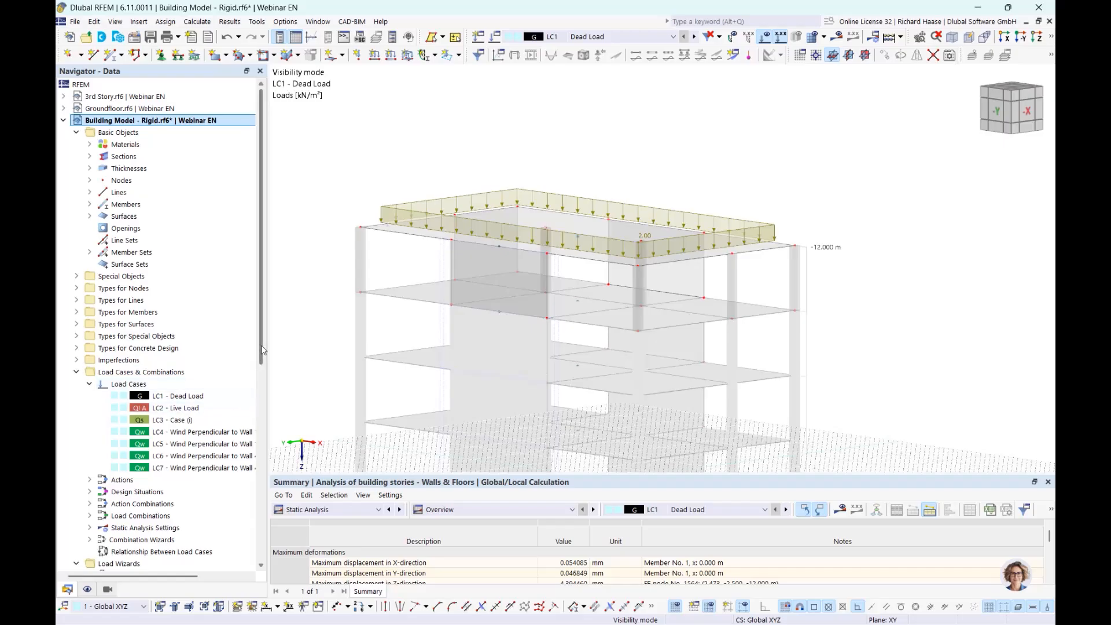
Locate the building model's stories and shear walls in the data tree and list the defined shear walls
{"action": "scroll", "coordinate": [257, 399], "scroll_direction": "down", "scroll_amount": 2}
{"action": "scroll", "coordinate": [184, 505], "scroll_direction": "down", "scroll_amount": 8}
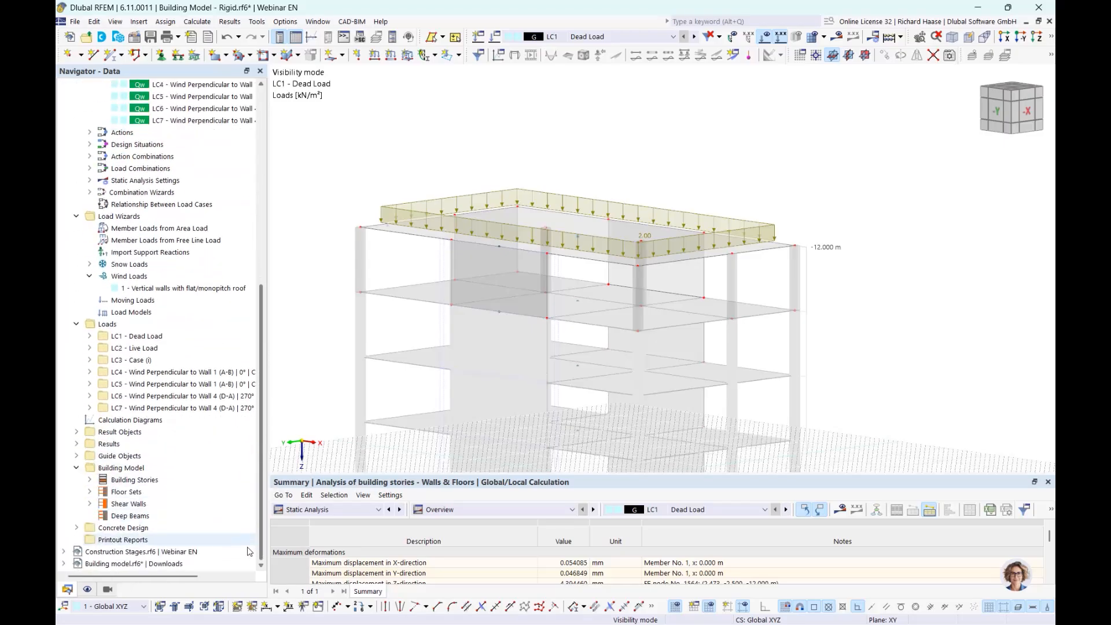
{"action": "left_click", "coordinate": [193, 481]}
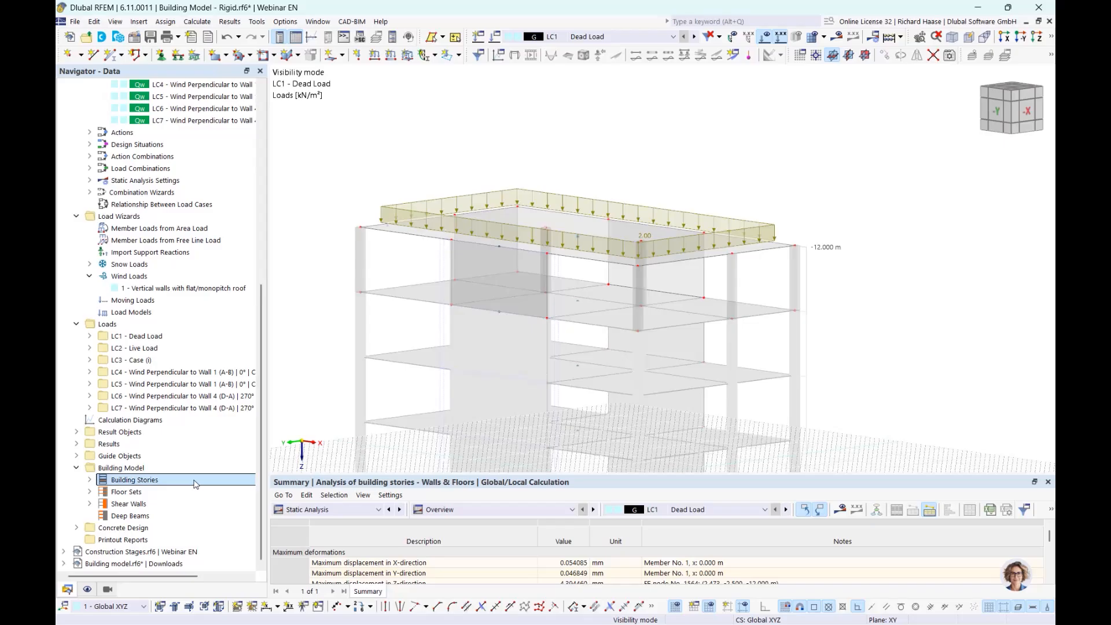
{"action": "left_click", "coordinate": [154, 507]}
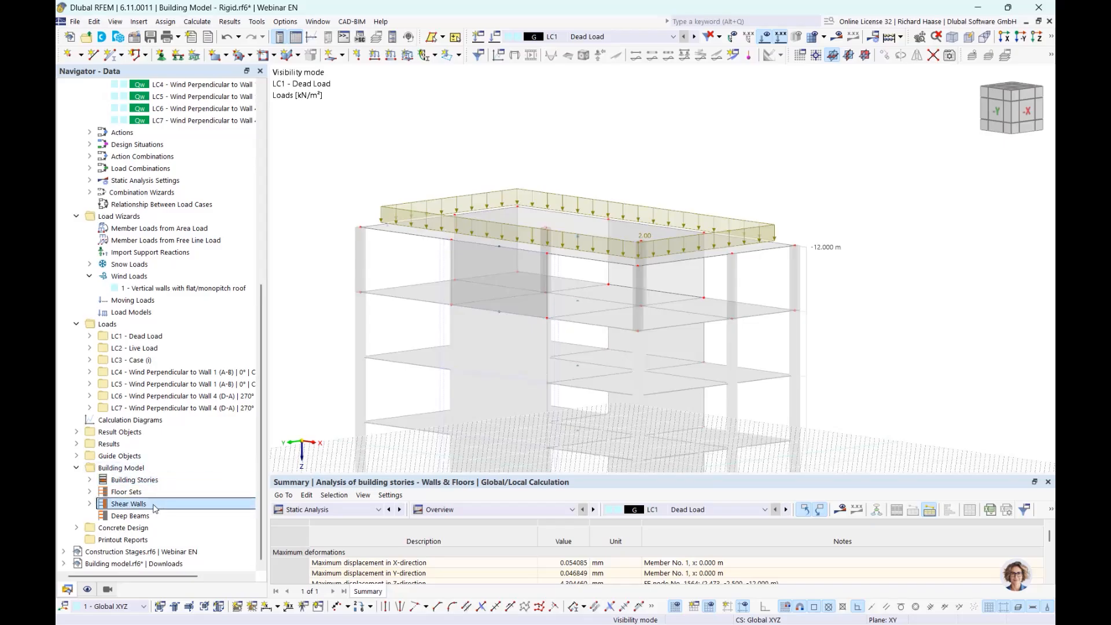
{"action": "left_click", "coordinate": [92, 504]}
{"action": "scroll", "coordinate": [606, 281], "scroll_direction": "down", "scroll_amount": 3}
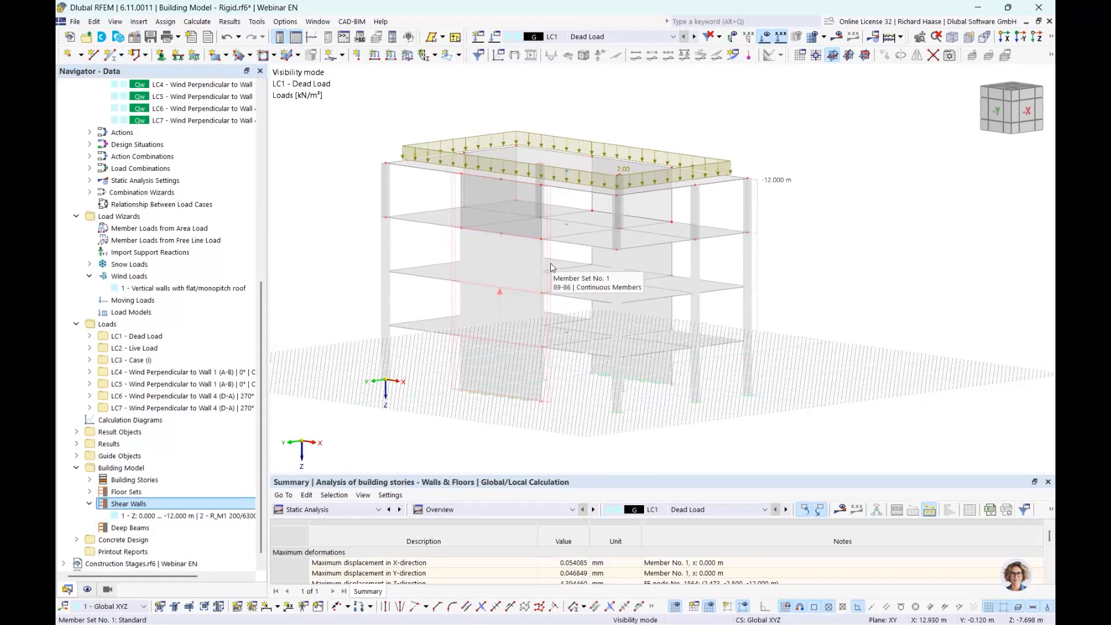
Cancel the visibility mode to display all stories of the building
{"action": "left_click", "coordinate": [1049, 37]}
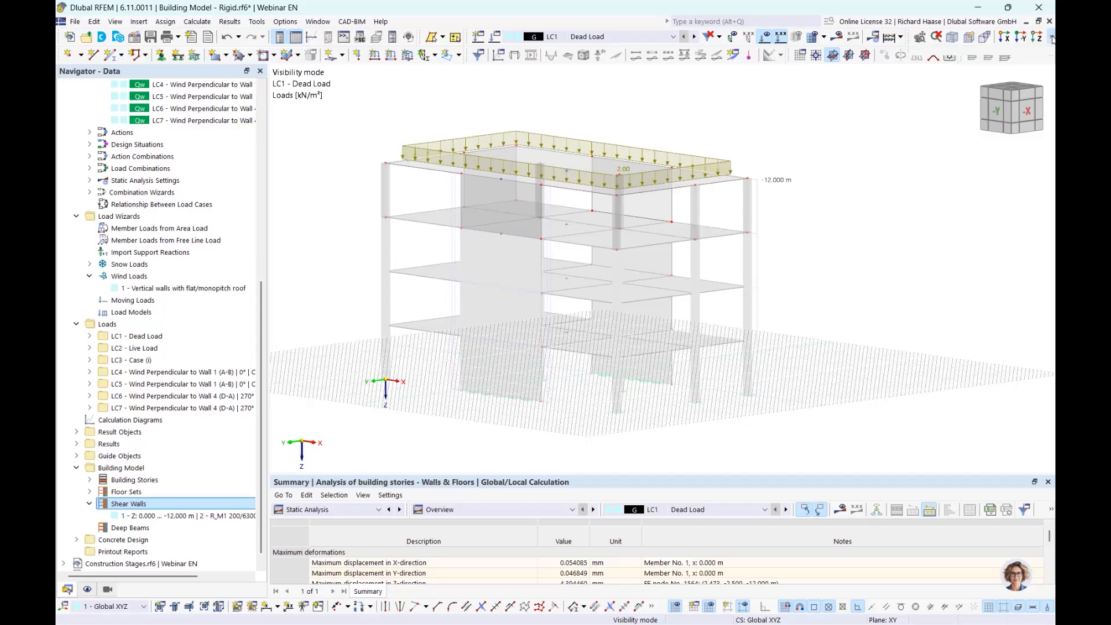
{"action": "left_click", "coordinate": [955, 52]}
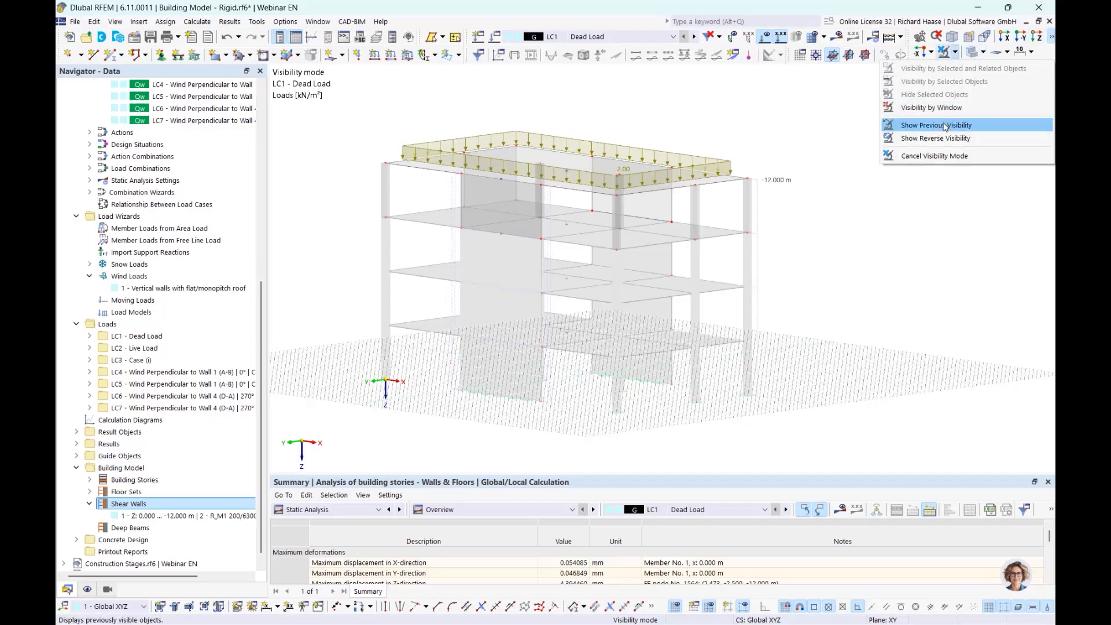
{"action": "left_click", "coordinate": [929, 156]}
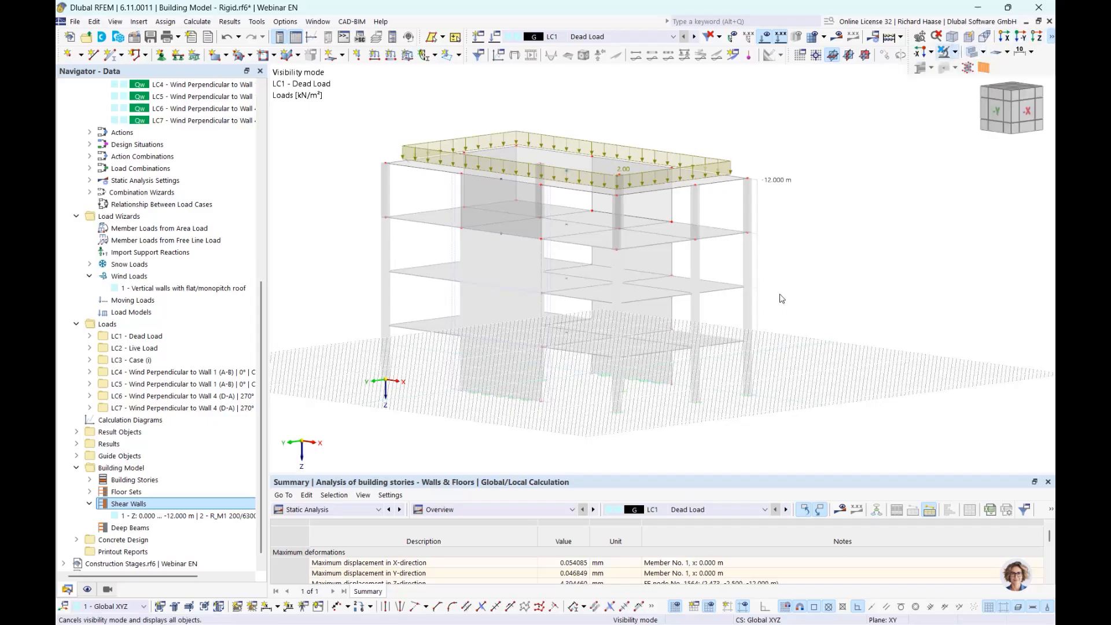
Review the properties and assignable object types of shear wall No. 1, and close them keeping Surfaces / Cells
{"action": "left_click", "coordinate": [174, 516]}
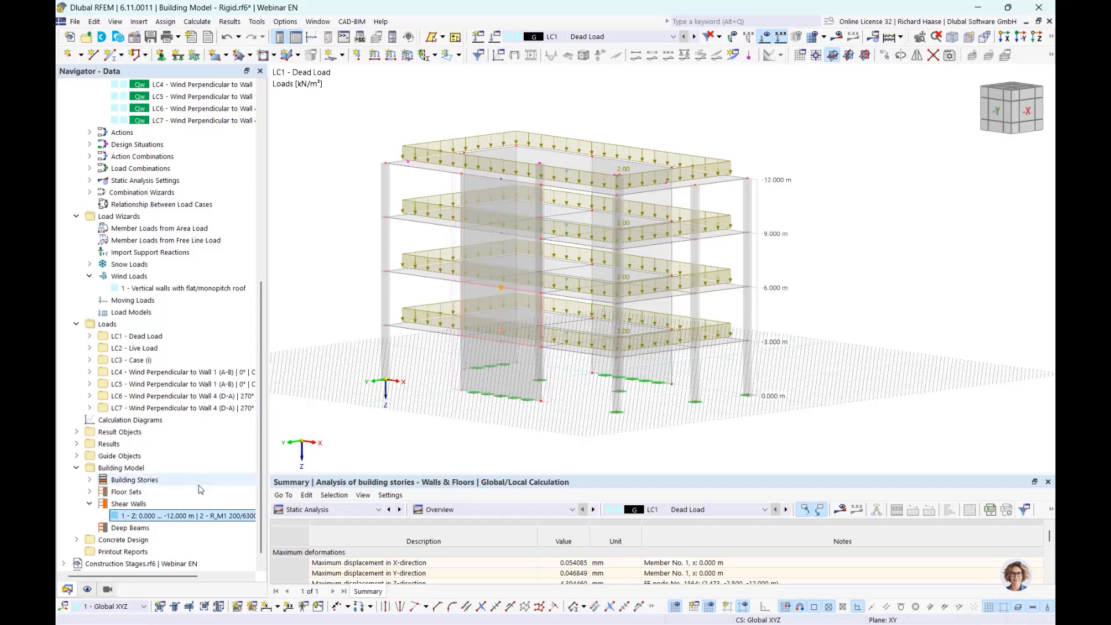
{"action": "double_click", "coordinate": [186, 521]}
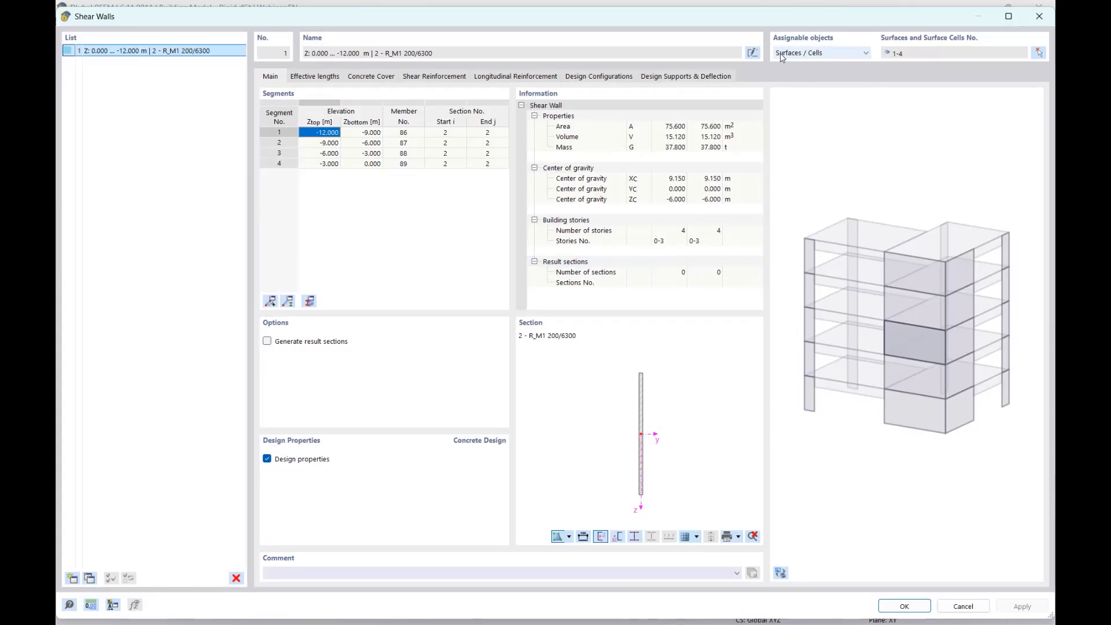
{"action": "left_click", "coordinate": [829, 55]}
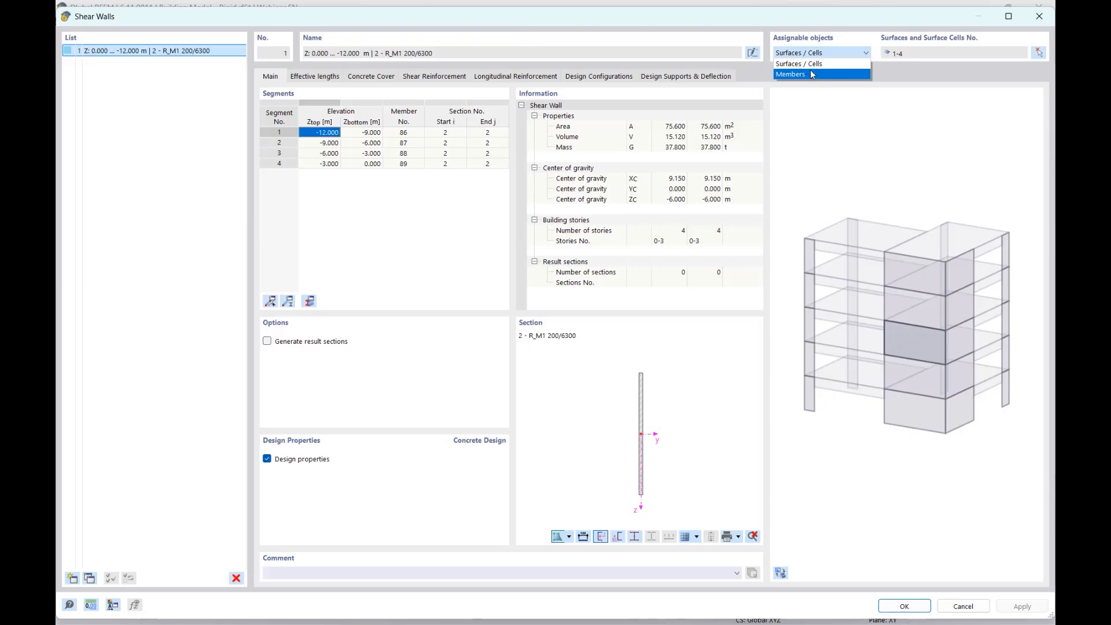
{"action": "left_click", "coordinate": [848, 19]}
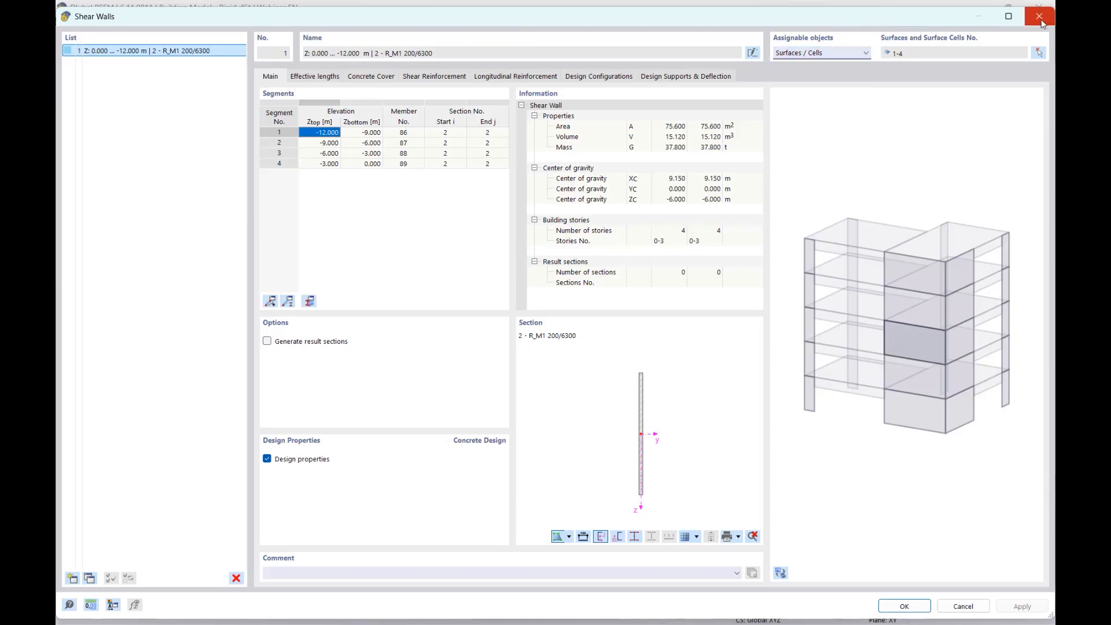
{"action": "left_click", "coordinate": [1041, 19]}
List the model's members in the data tree and select shear wall member No. 86
{"action": "scroll", "coordinate": [209, 319], "scroll_direction": "up", "scroll_amount": 10}
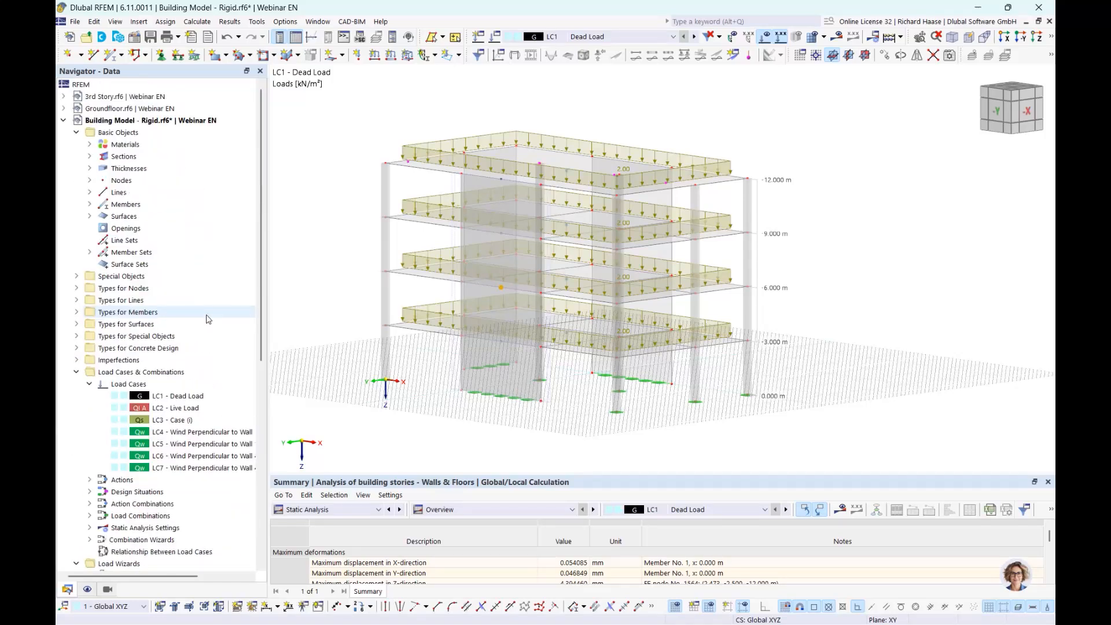
{"action": "left_click", "coordinate": [90, 205]}
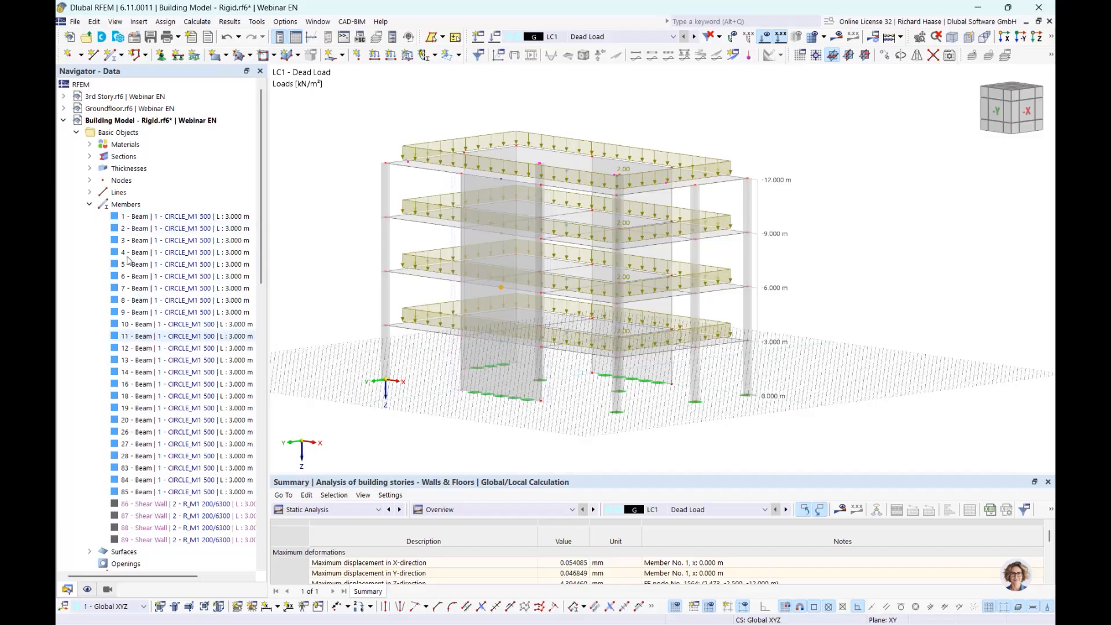
{"action": "scroll", "coordinate": [154, 480], "scroll_direction": "down", "scroll_amount": 1}
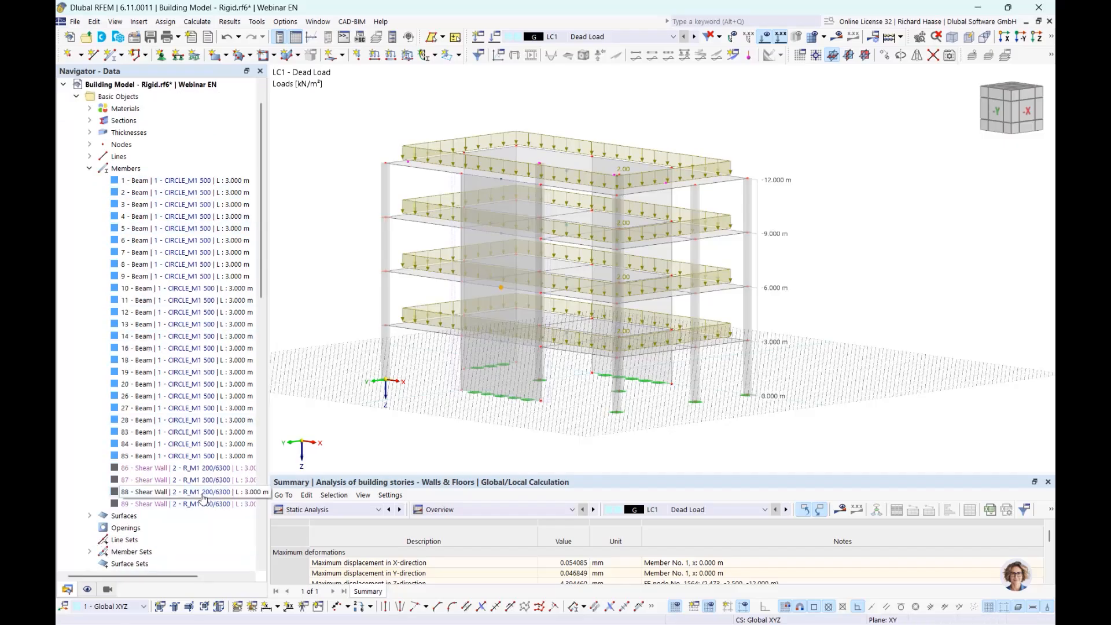
{"action": "left_click", "coordinate": [153, 468]}
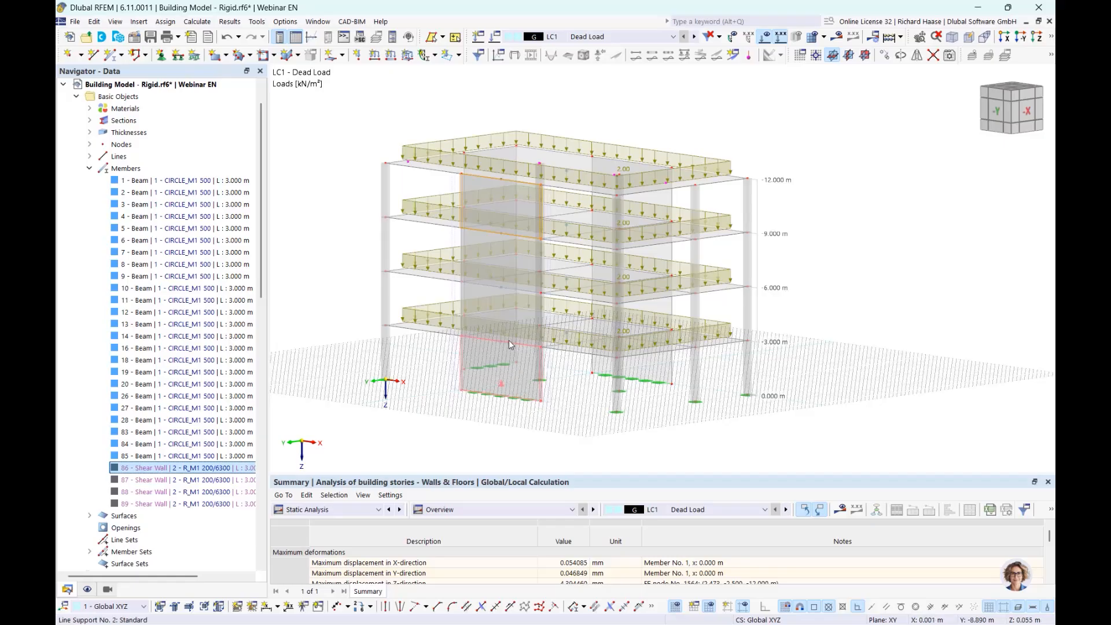
Examine member No. 86's type and its shear wall settings for integrating stresses and forces, and close its properties
{"action": "scroll", "coordinate": [166, 504], "scroll_direction": "down", "scroll_amount": 3}
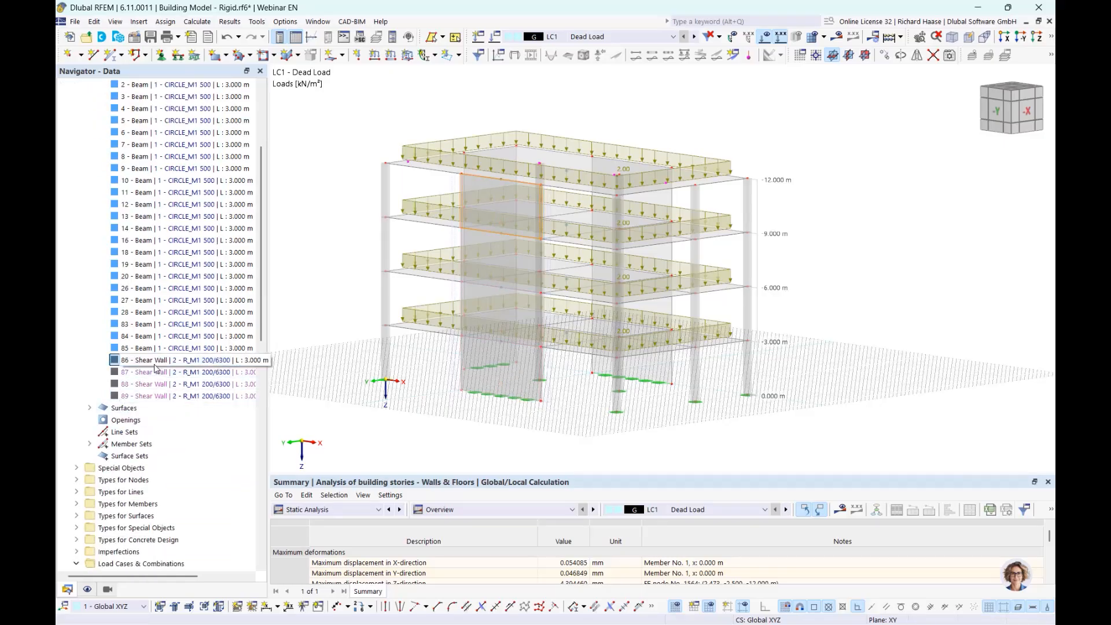
{"action": "double_click", "coordinate": [218, 367]}
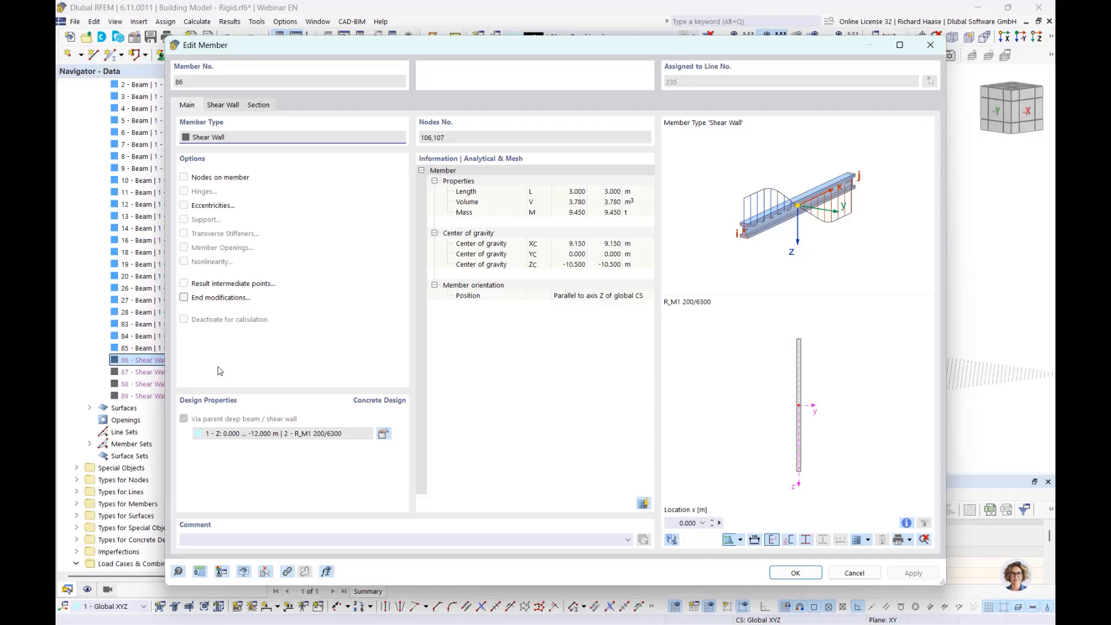
{"action": "left_click", "coordinate": [224, 106]}
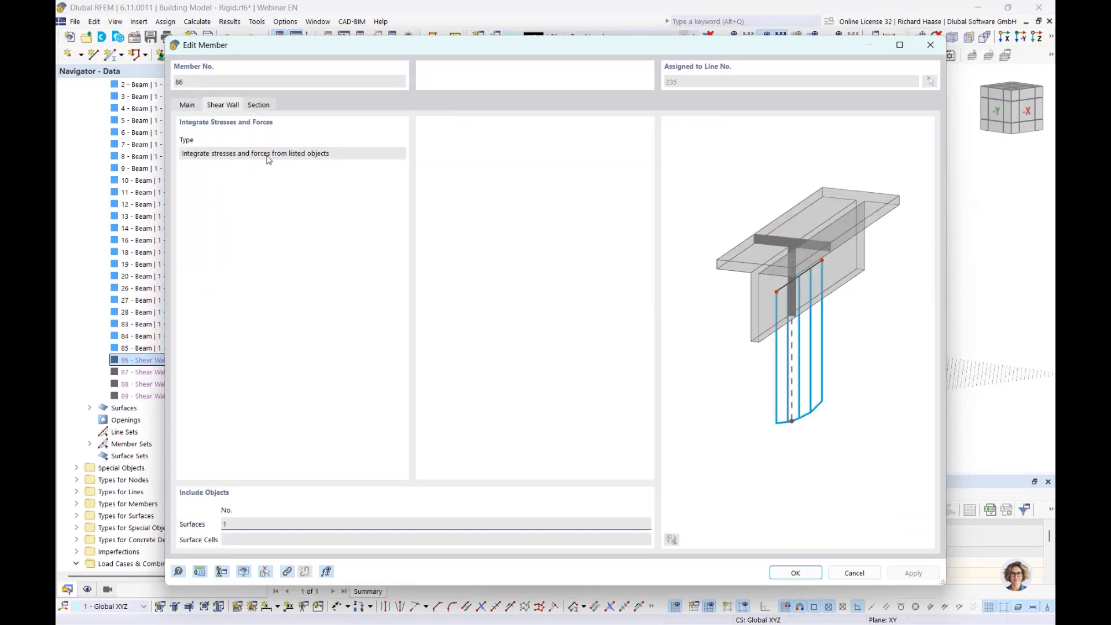
{"action": "left_click", "coordinate": [192, 106]}
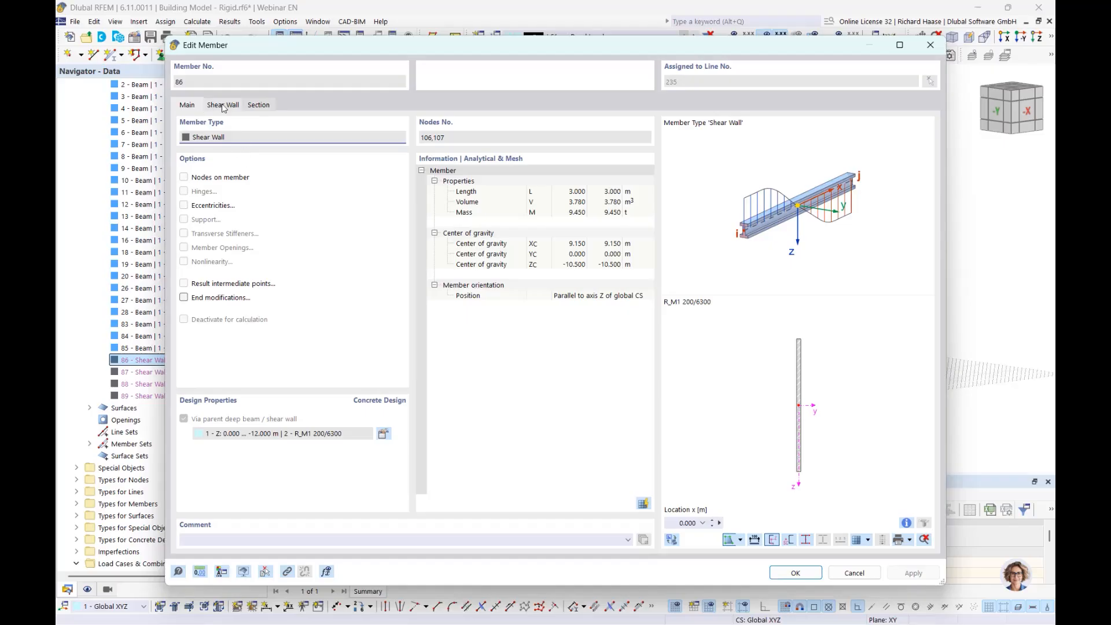
{"action": "left_click", "coordinate": [223, 106]}
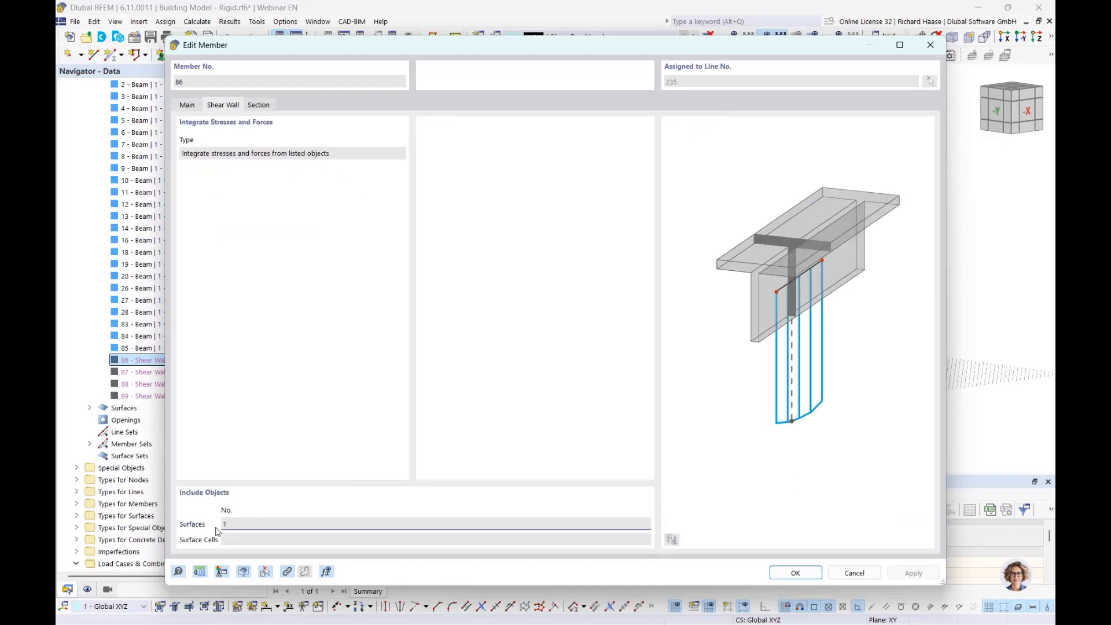
{"action": "left_click", "coordinate": [930, 47]}
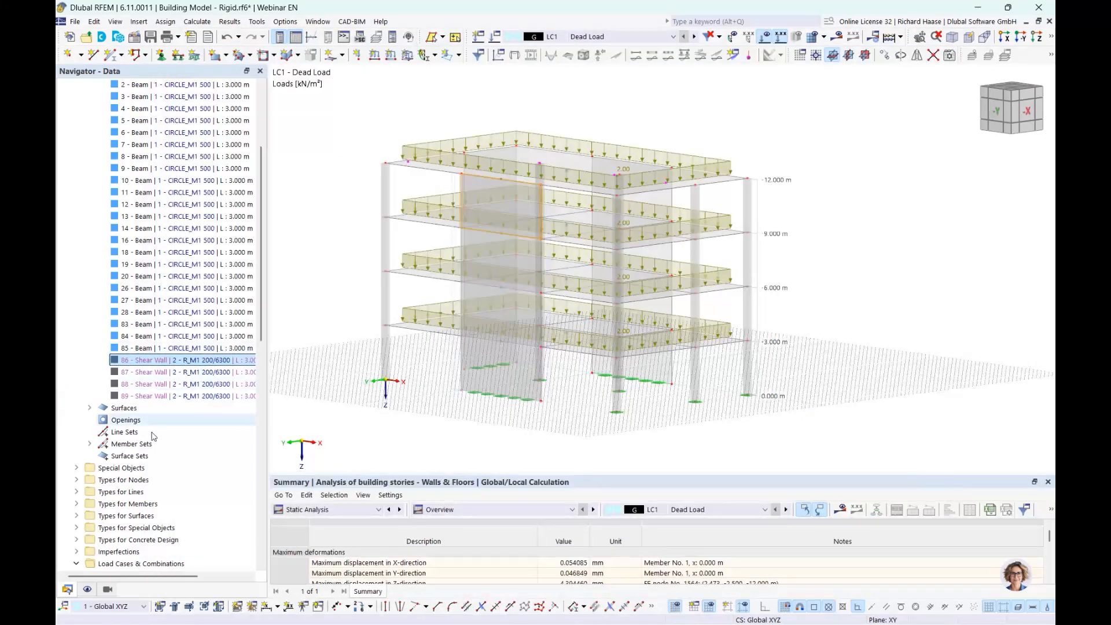
List the member sets and select set No. 1 of continuous members to highlight it in the model
{"action": "left_click", "coordinate": [89, 444]}
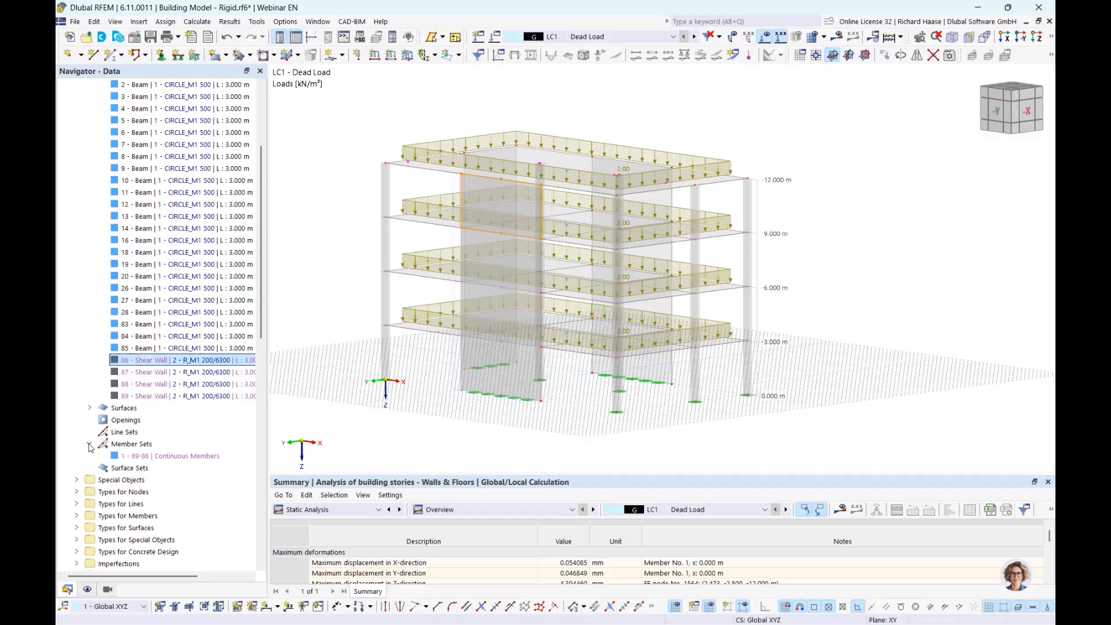
{"action": "left_click", "coordinate": [195, 457]}
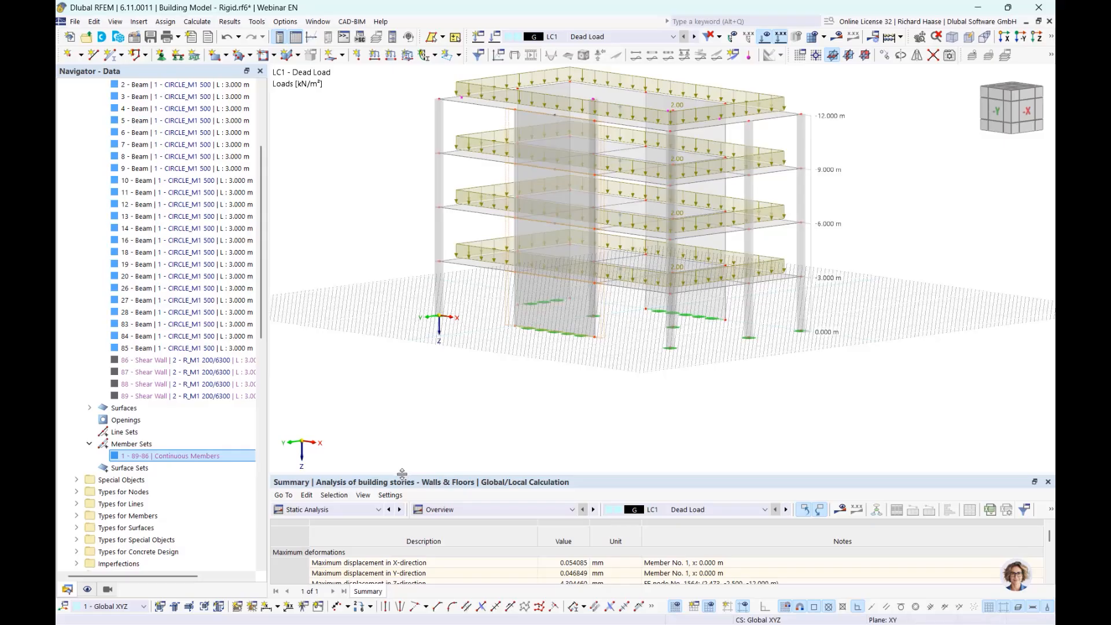
Enlarge the results table and show the static analysis Results by Stories with the centers of mass and rigidity
{"action": "left_click_drag", "start_coordinate": [404, 475], "coordinate": [396, 346]}
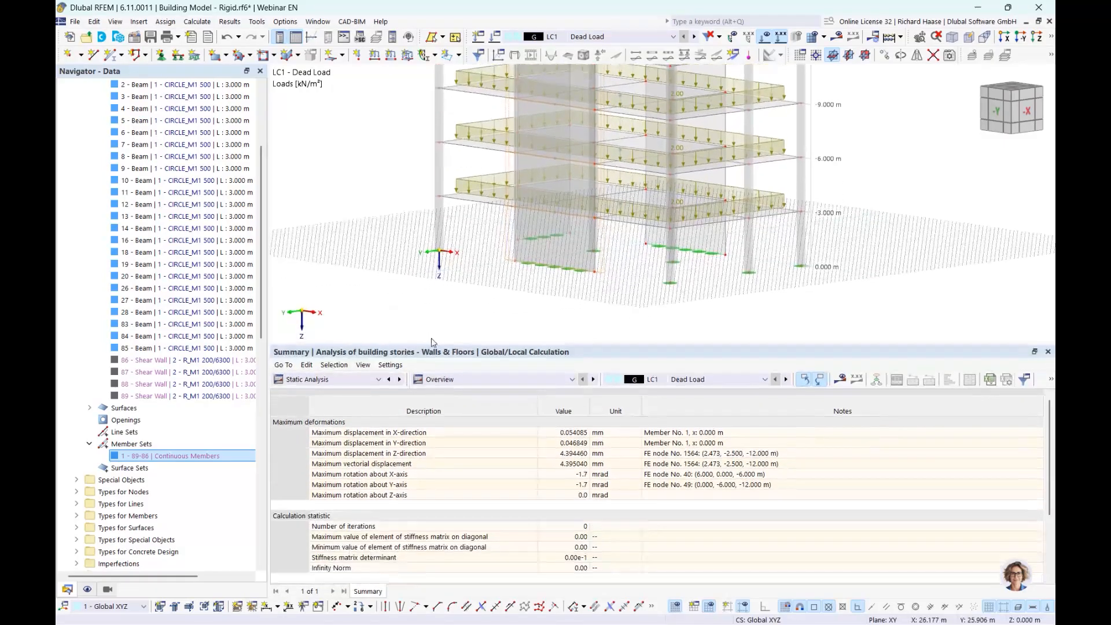
{"action": "left_click", "coordinate": [329, 380]}
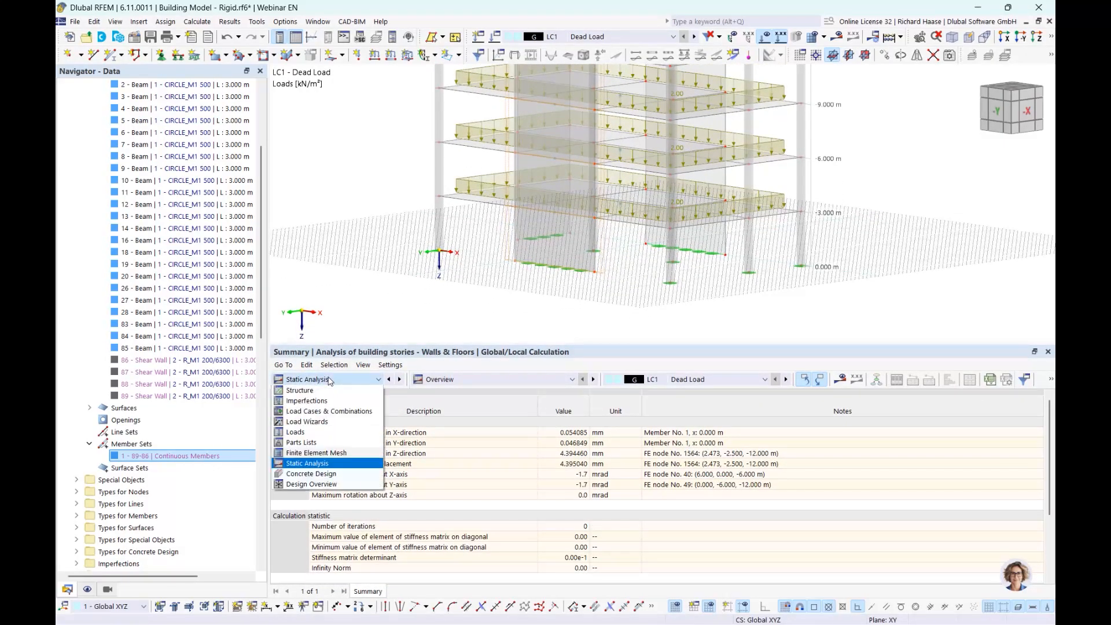
{"action": "left_click", "coordinate": [305, 466]}
{"action": "left_click", "coordinate": [487, 380]}
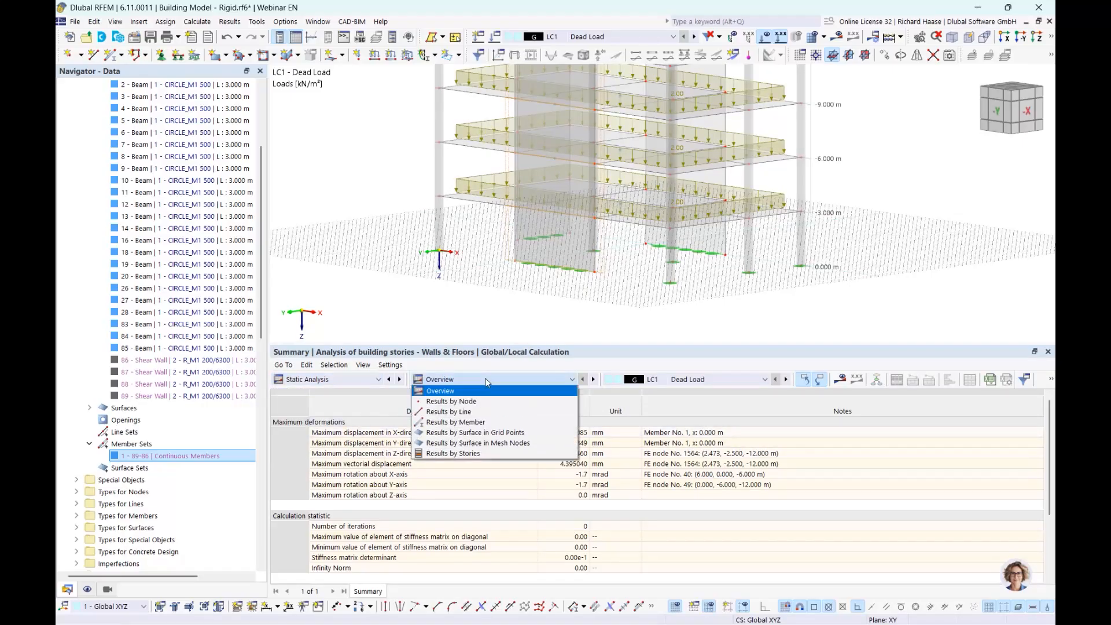
{"action": "left_click", "coordinate": [469, 455]}
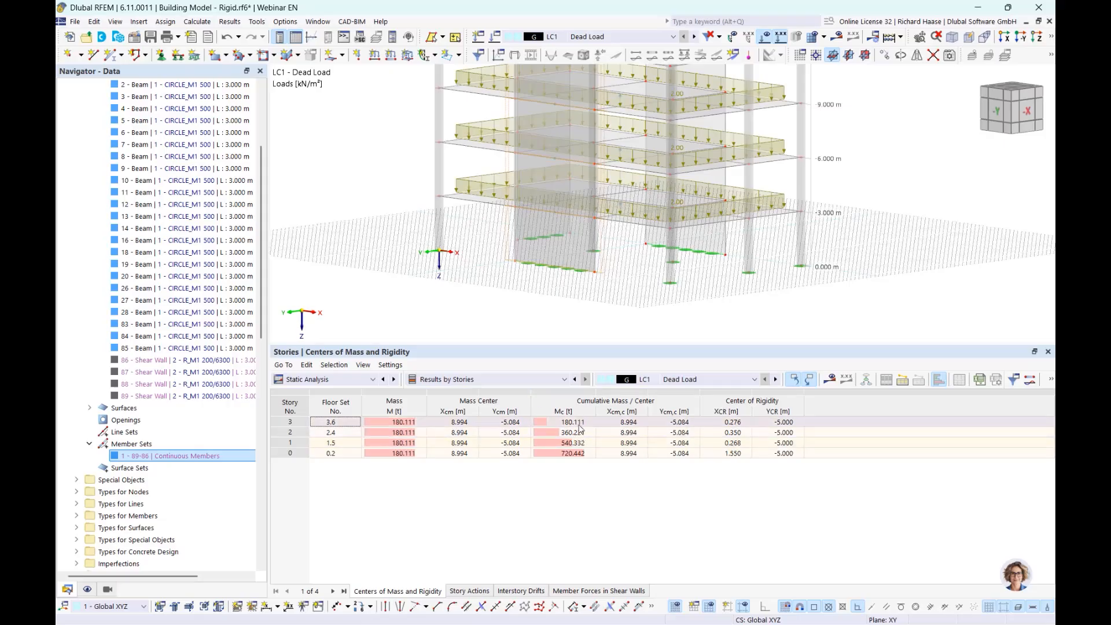
Review the story actions, the interstory drifts and the member forces in shear walls for LC1
{"action": "left_click", "coordinate": [469, 591]}
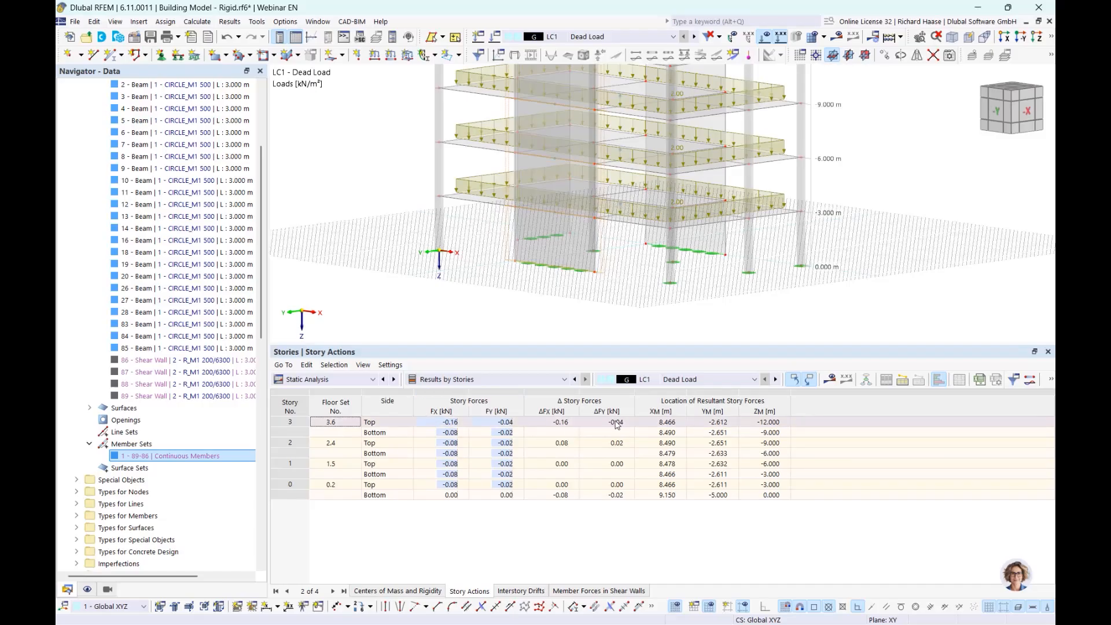
{"action": "left_click", "coordinate": [521, 591]}
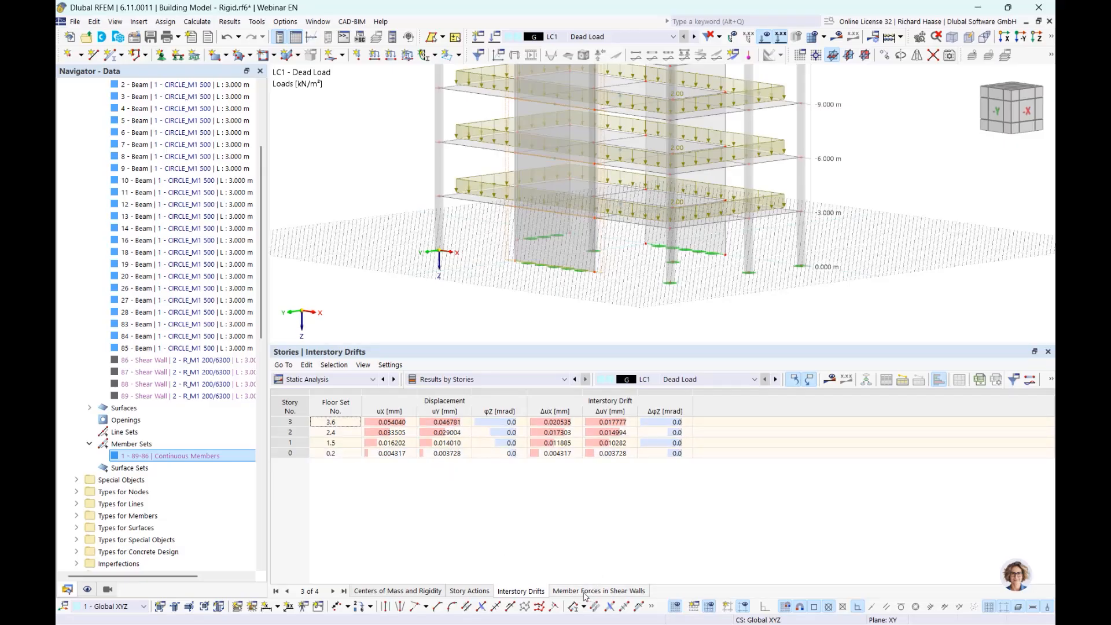
{"action": "scroll", "coordinate": [155, 492], "scroll_direction": "down", "scroll_amount": 4}
{"action": "scroll", "coordinate": [155, 492], "scroll_direction": "down", "scroll_amount": 12}
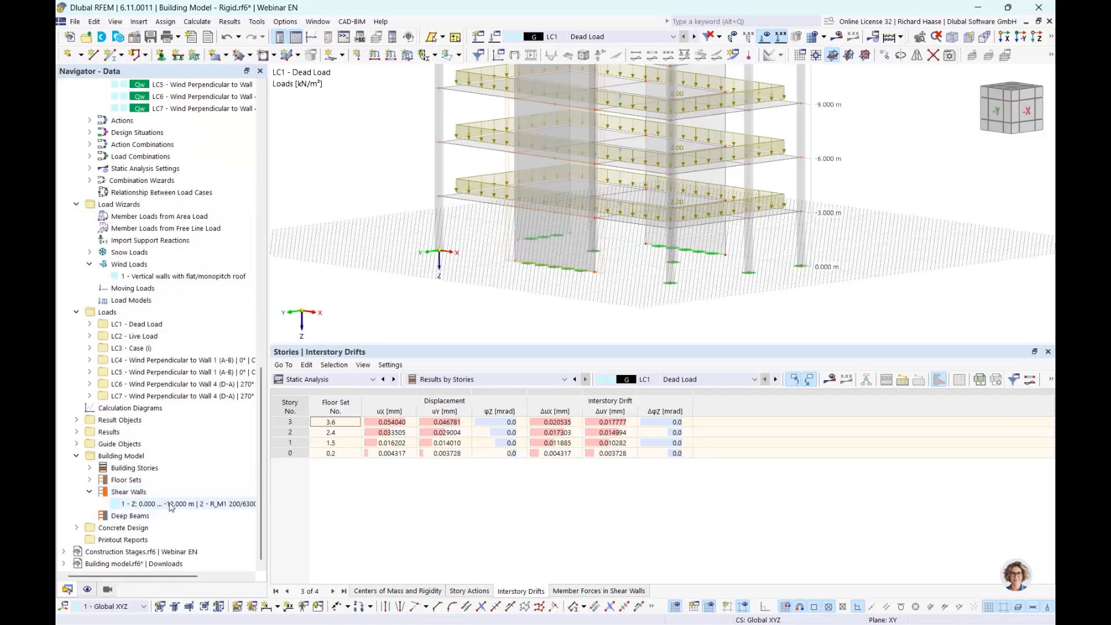
{"action": "left_click", "coordinate": [573, 591]}
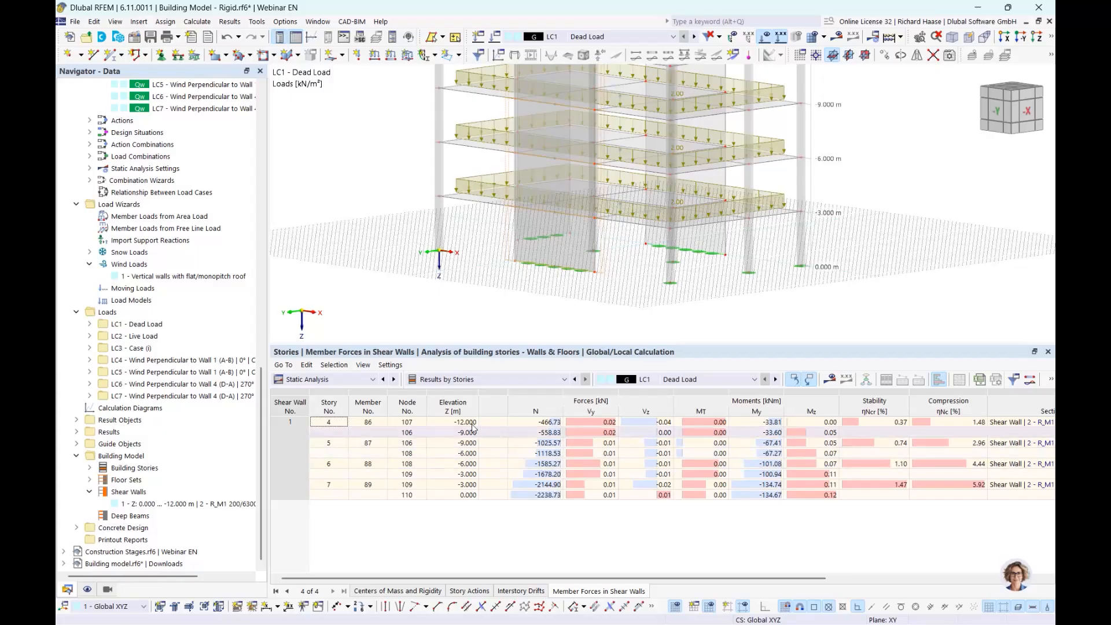
Open the concrete design ultimate configuration 2 - Wände and examine its member detailing rules for deep beams and shear walls
{"action": "left_click", "coordinate": [77, 527]}
{"action": "scroll", "coordinate": [134, 477], "scroll_direction": "down", "scroll_amount": 1}
{"action": "scroll", "coordinate": [134, 477], "scroll_direction": "down", "scroll_amount": 2}
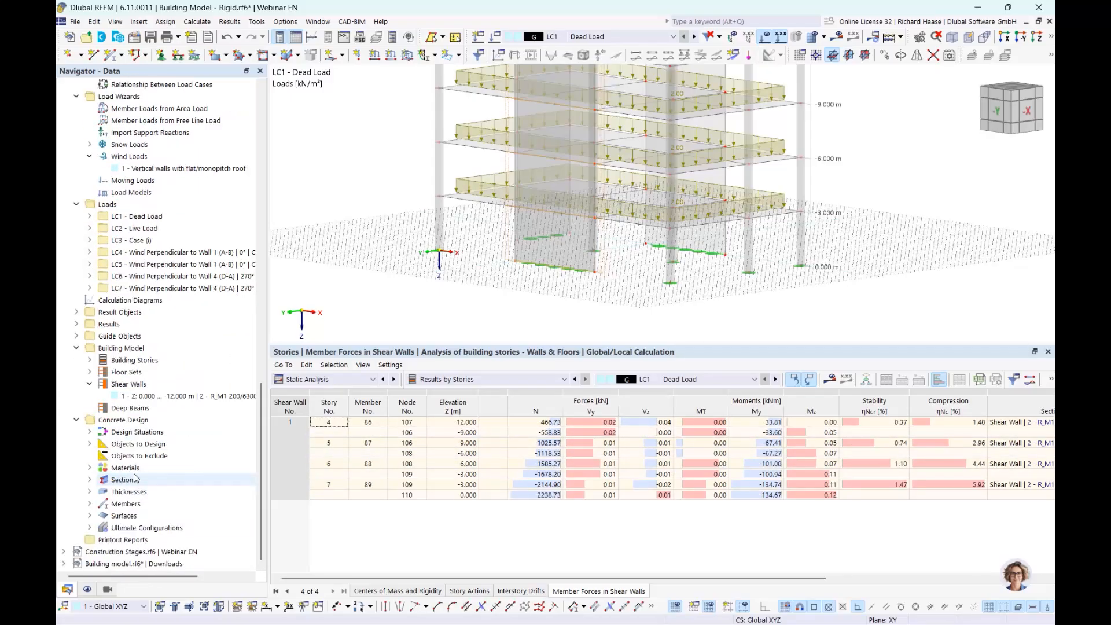
{"action": "left_click", "coordinate": [90, 528]}
{"action": "scroll", "coordinate": [91, 530], "scroll_direction": "down", "scroll_amount": 1}
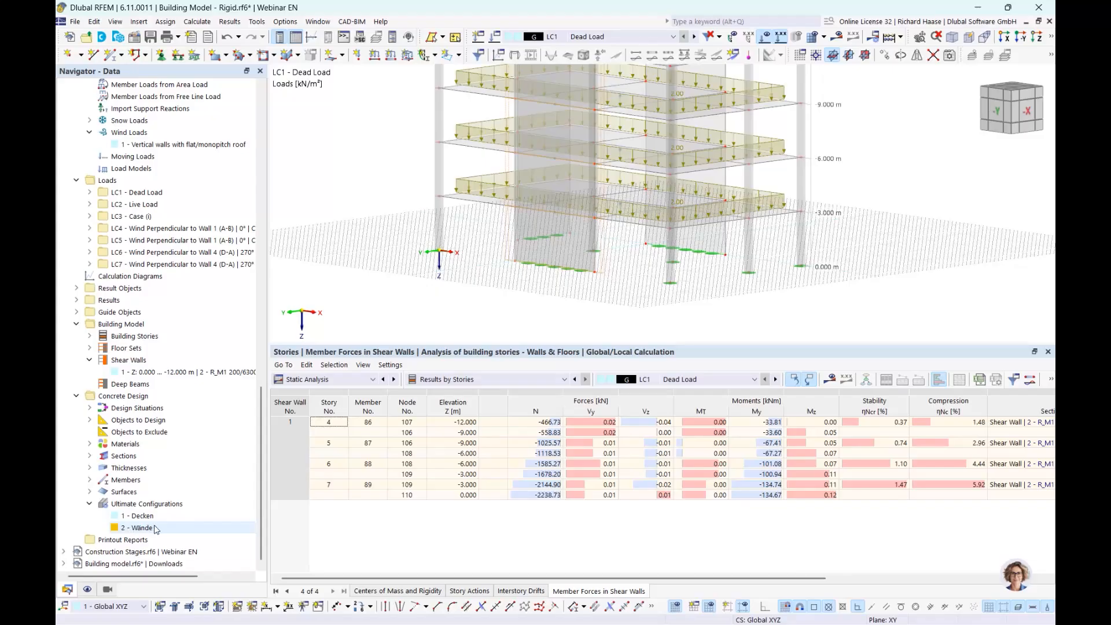
{"action": "double_click", "coordinate": [156, 528]}
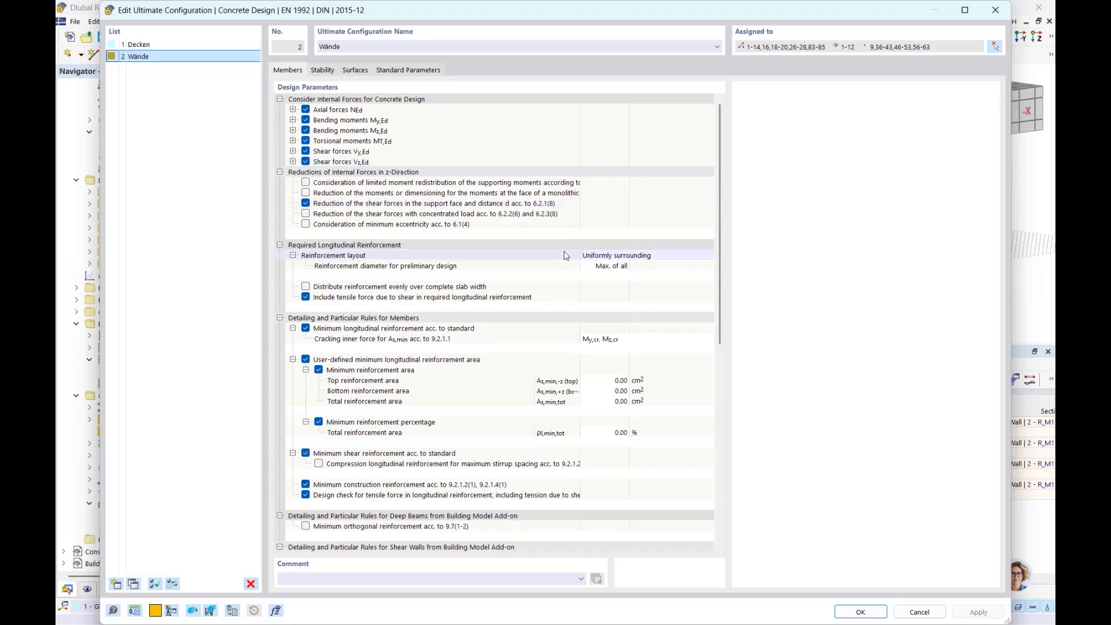
{"action": "scroll", "coordinate": [566, 256], "scroll_direction": "down", "scroll_amount": 3}
{"action": "scroll", "coordinate": [566, 255], "scroll_direction": "down", "scroll_amount": 1}
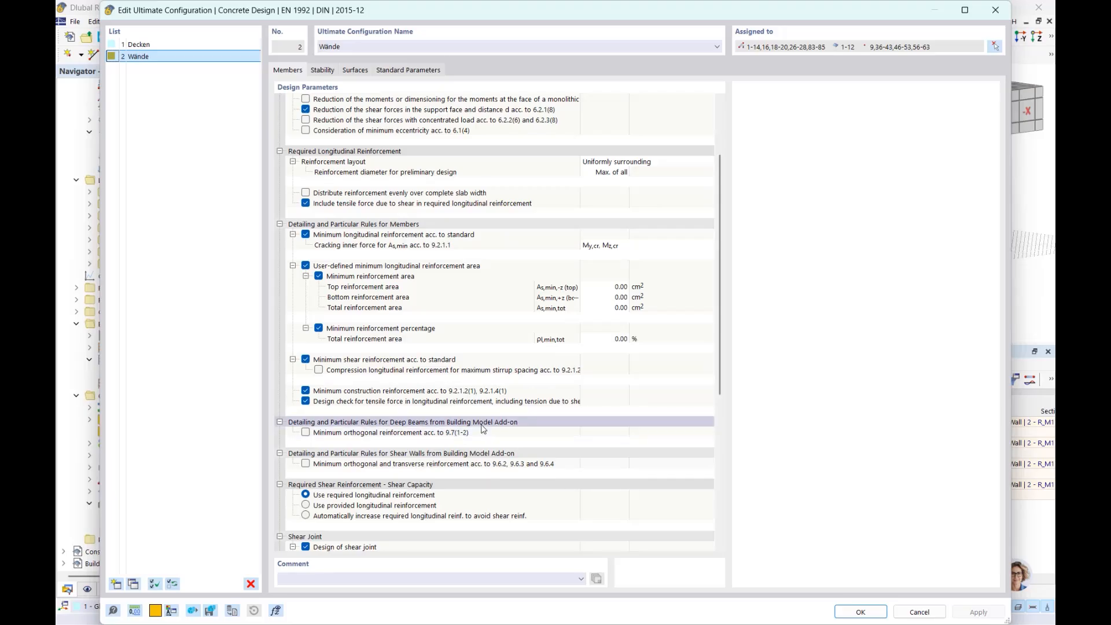
Check the deep beam and shear wall detailing rules in the Wände configuration, and close it without changes
{"action": "left_click", "coordinate": [460, 428]}
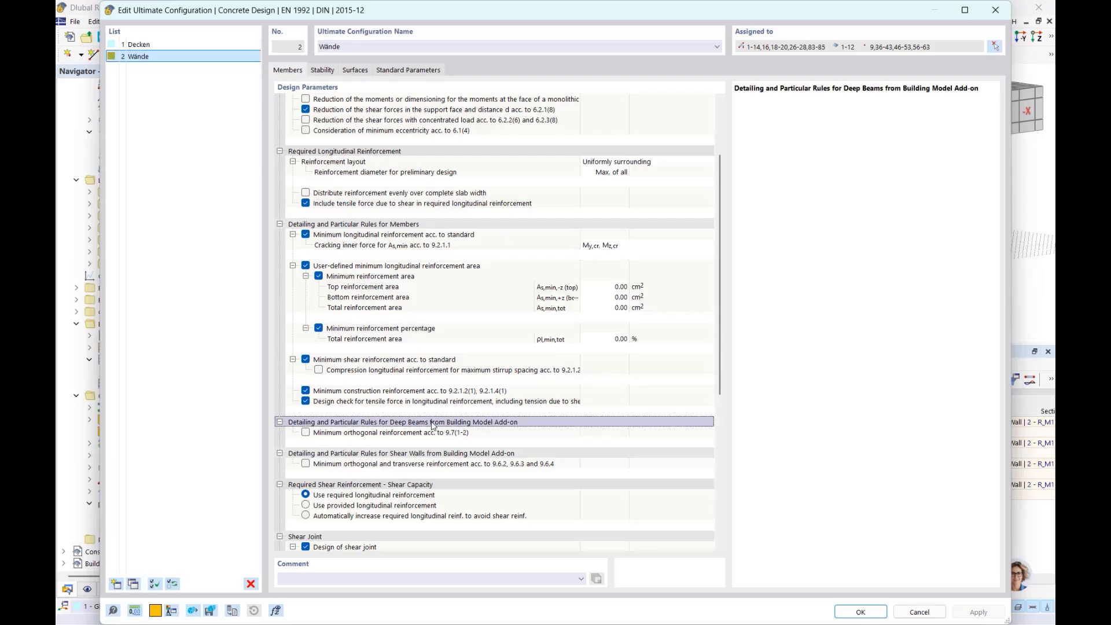
{"action": "left_click", "coordinate": [449, 453]}
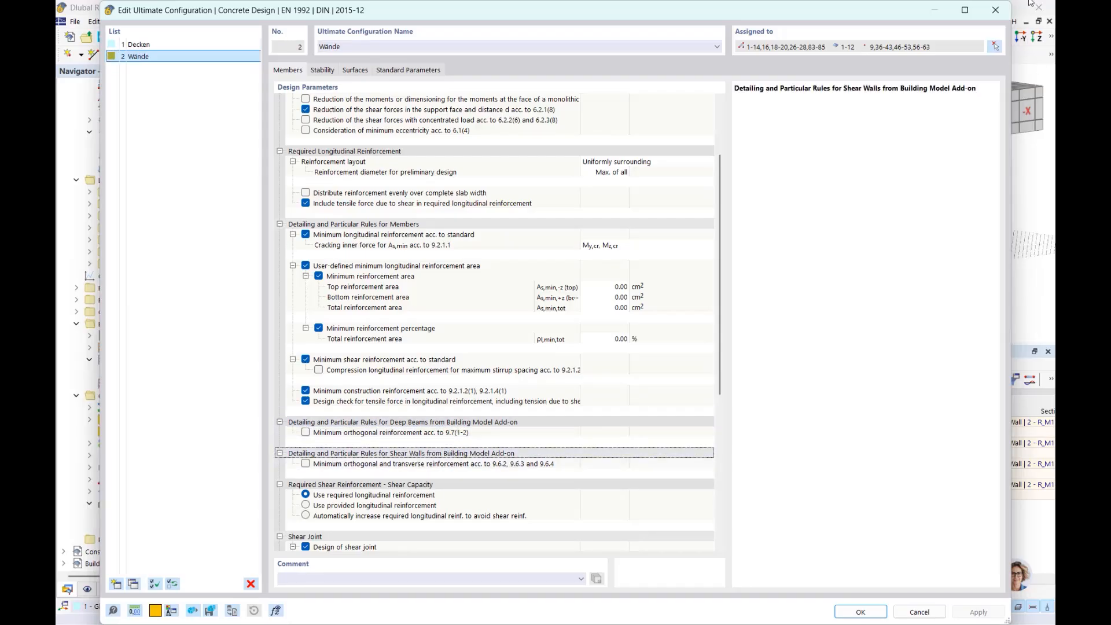
{"action": "left_click", "coordinate": [1001, 9]}
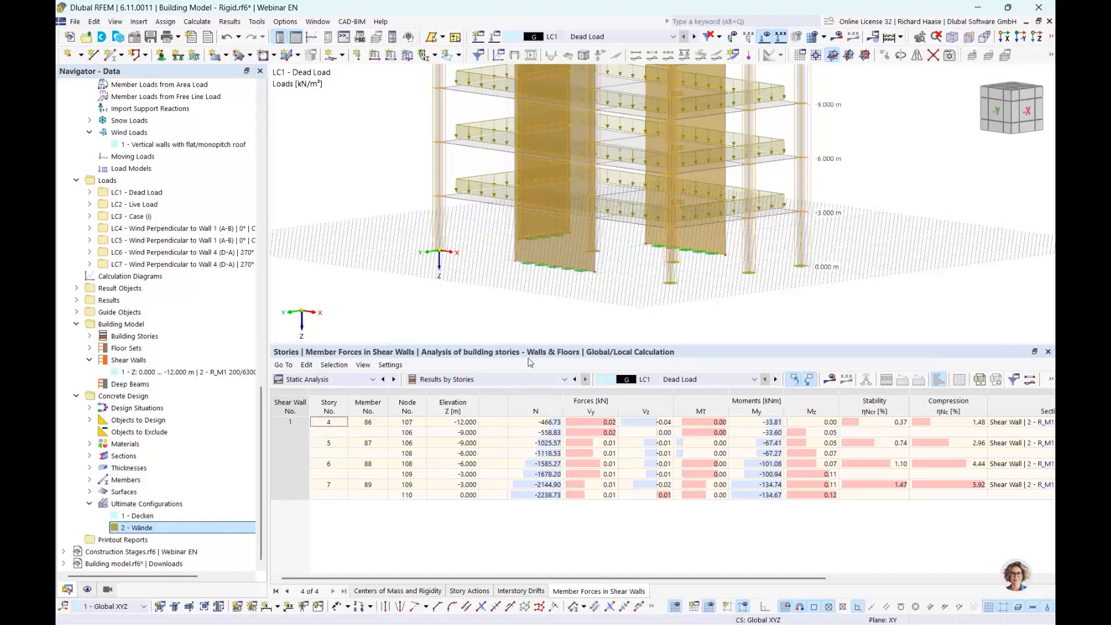
Show the Concrete Design results overview in the table and view the available result categories, including those for shear walls
{"action": "left_click", "coordinate": [332, 380]}
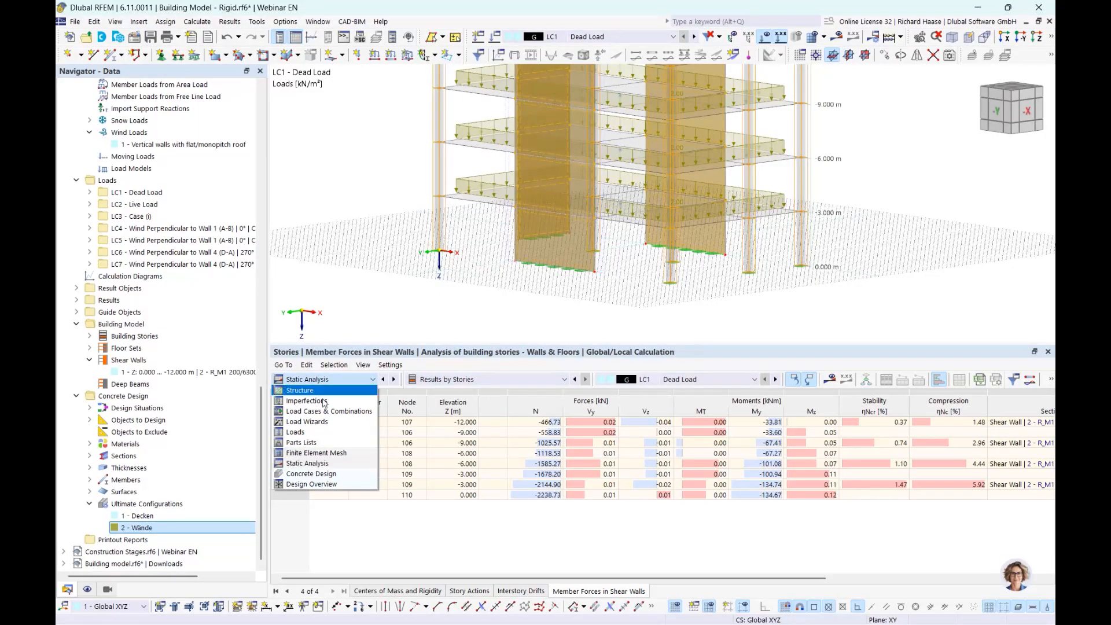
{"action": "left_click", "coordinate": [310, 474]}
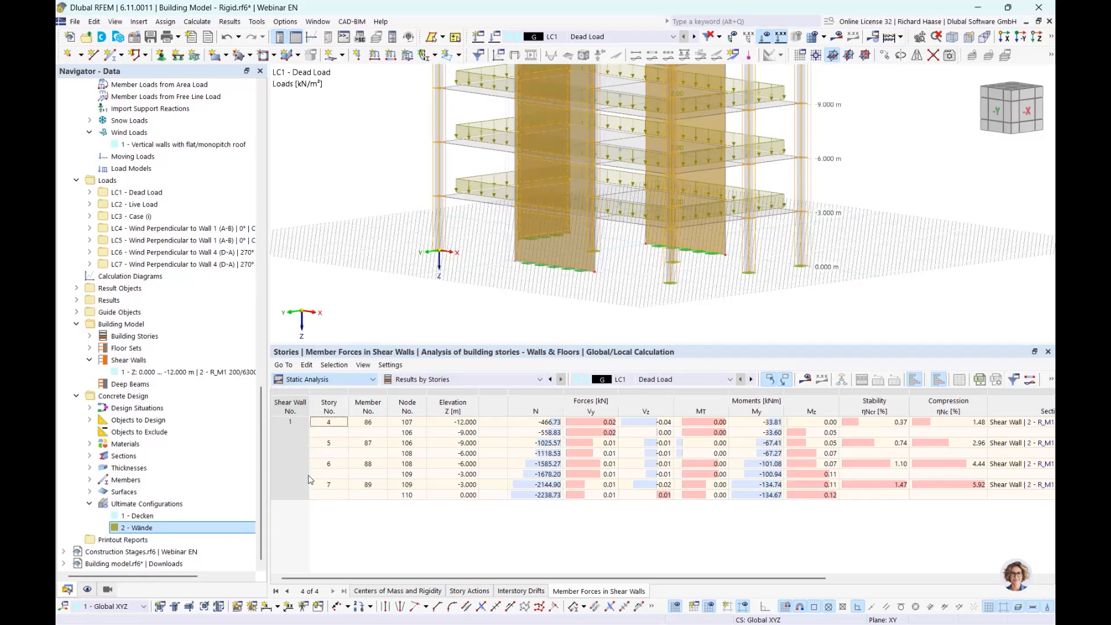
{"action": "left_click", "coordinate": [473, 380]}
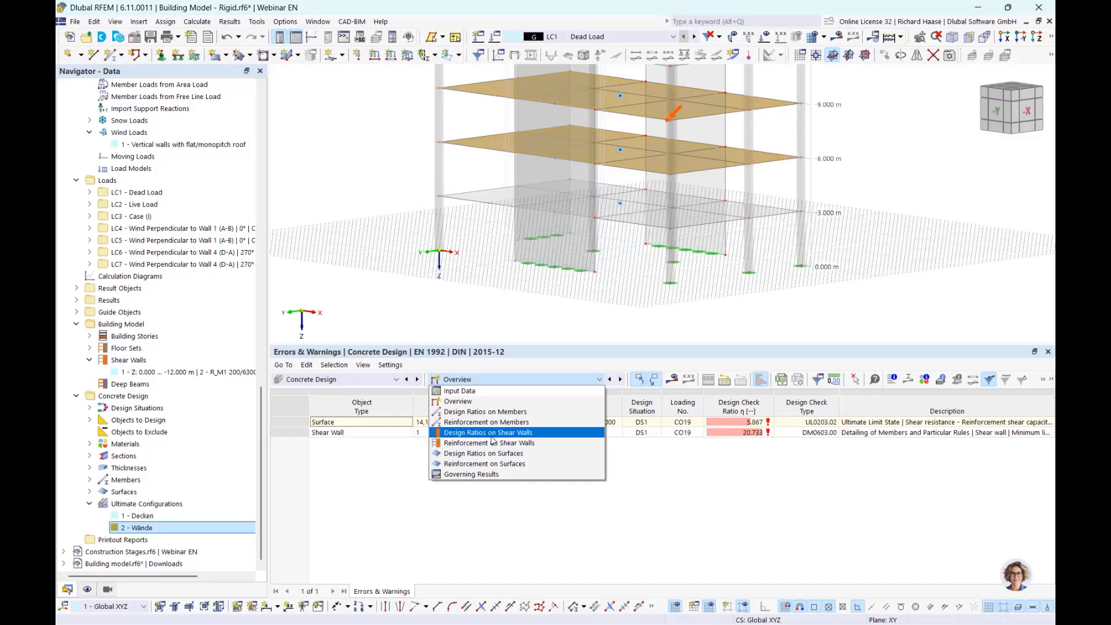
{"action": "left_click", "coordinate": [479, 275]}
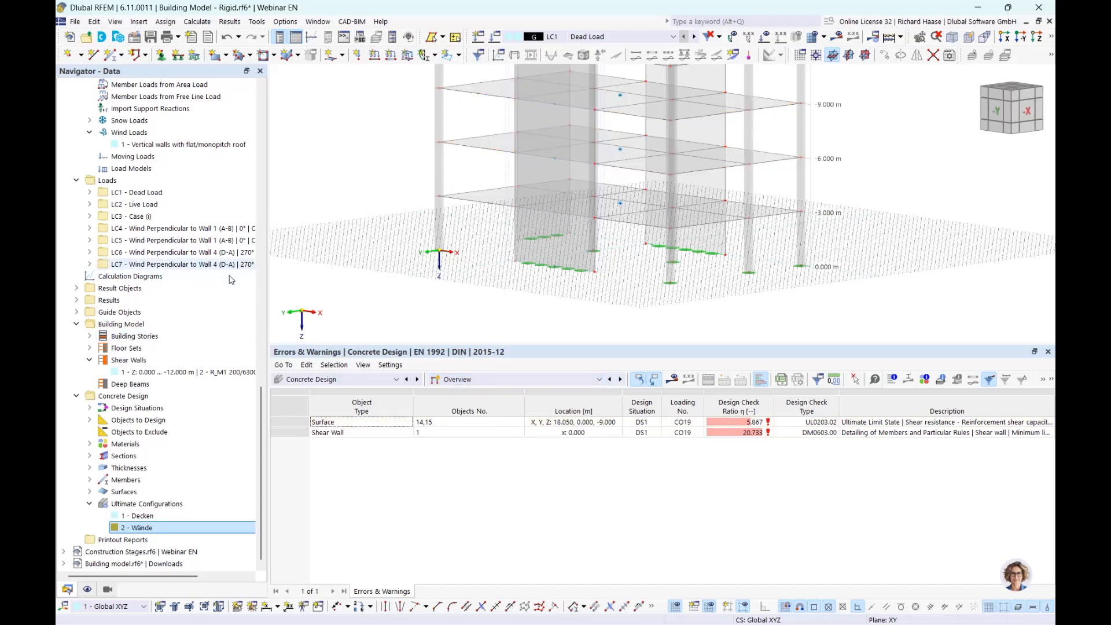
Collapse the Building Model - Rigid data tree, highlight the building's top floor slab, and switch to the 3rd Story model
{"action": "middle_click_drag", "start_coordinate": [483, 276], "coordinate": [404, 377]}
{"action": "scroll", "coordinate": [444, 240], "scroll_direction": "down", "scroll_amount": 1}
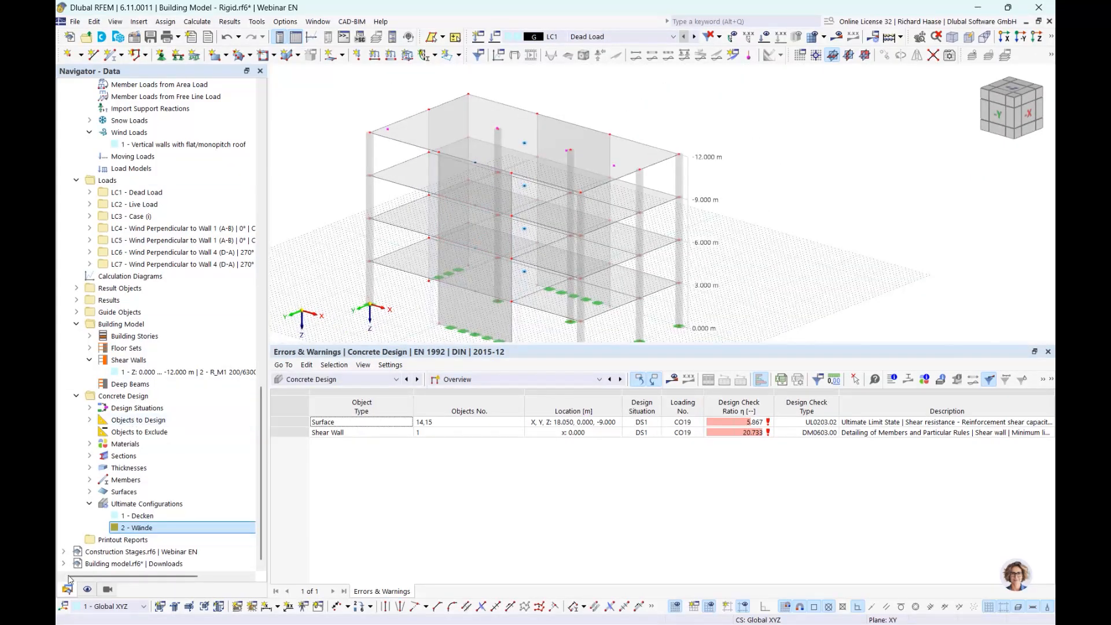
{"action": "scroll", "coordinate": [123, 162], "scroll_direction": "up", "scroll_amount": 15}
{"action": "scroll", "coordinate": [122, 162], "scroll_direction": "up", "scroll_amount": 5}
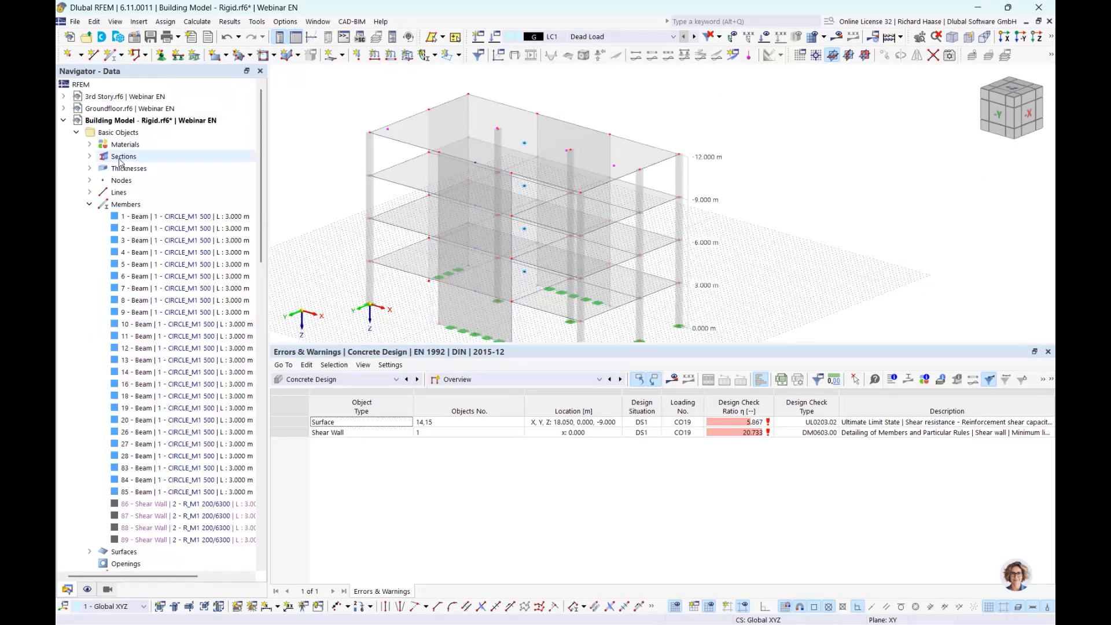
{"action": "left_click", "coordinate": [65, 120]}
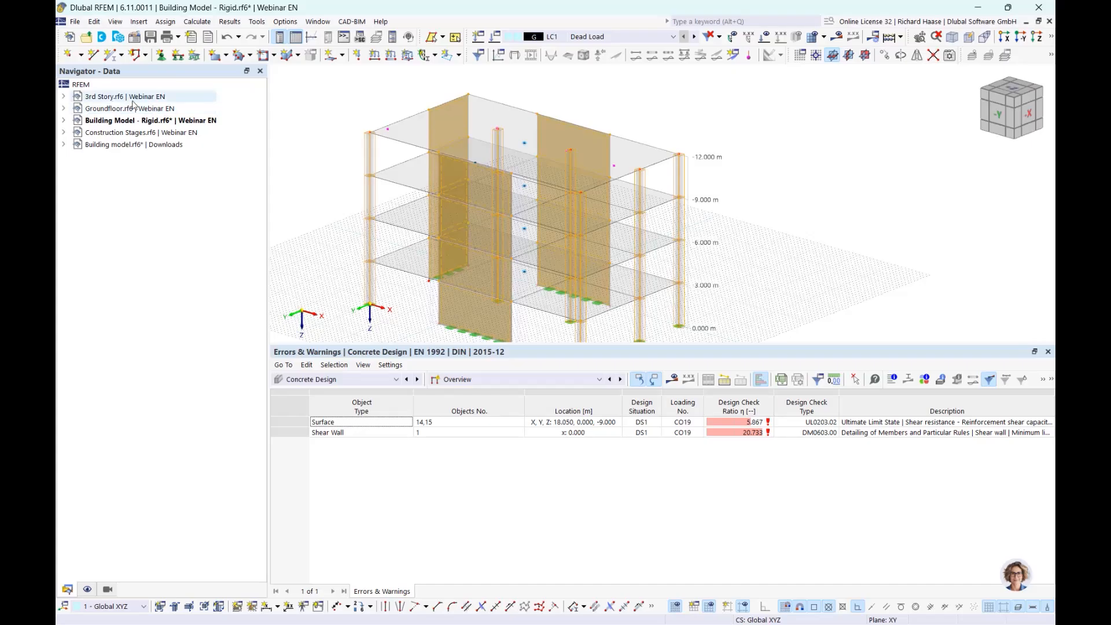
{"action": "left_click", "coordinate": [516, 116]}
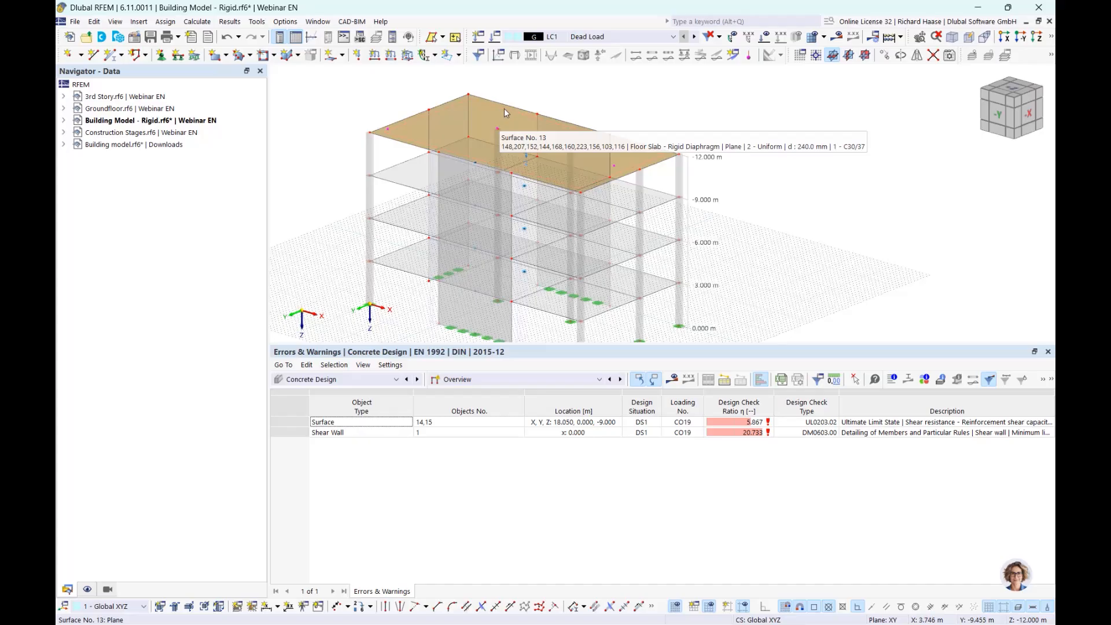
{"action": "left_click", "coordinate": [104, 96]}
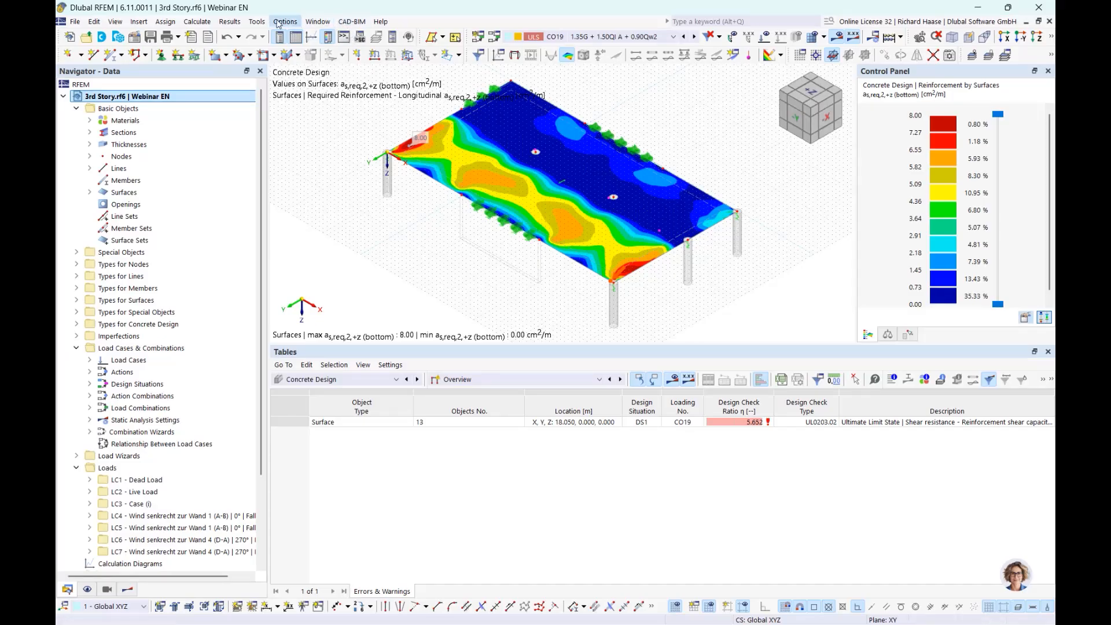
Tile all open model windows vertically and minimize Groundfloor, Building model and Construction Stages
{"action": "left_click", "coordinate": [326, 24]}
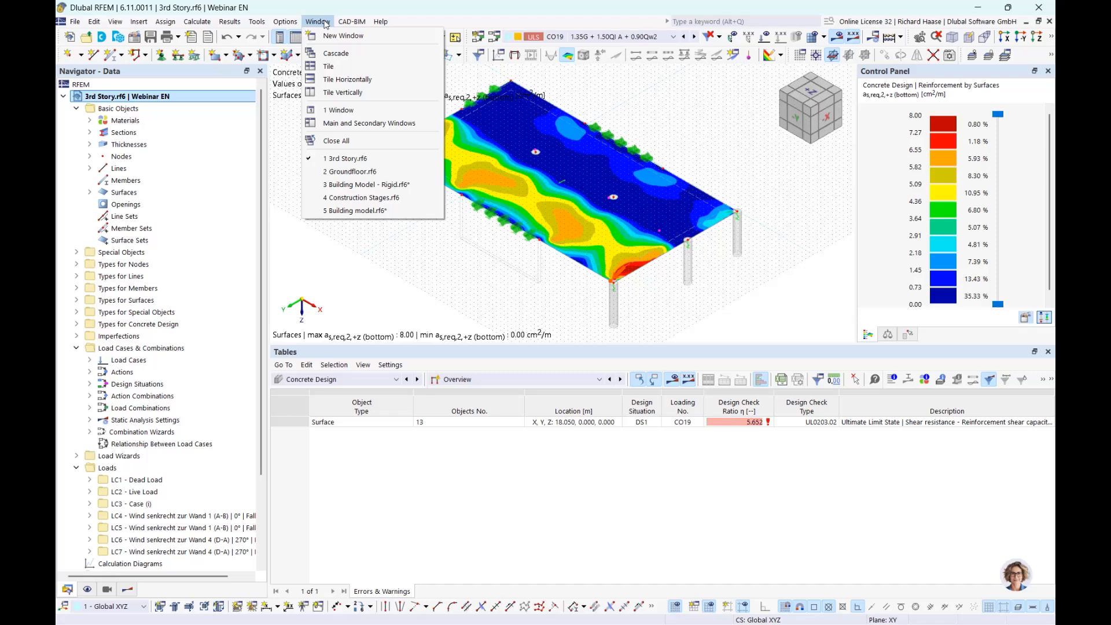
{"action": "left_click", "coordinate": [339, 95]}
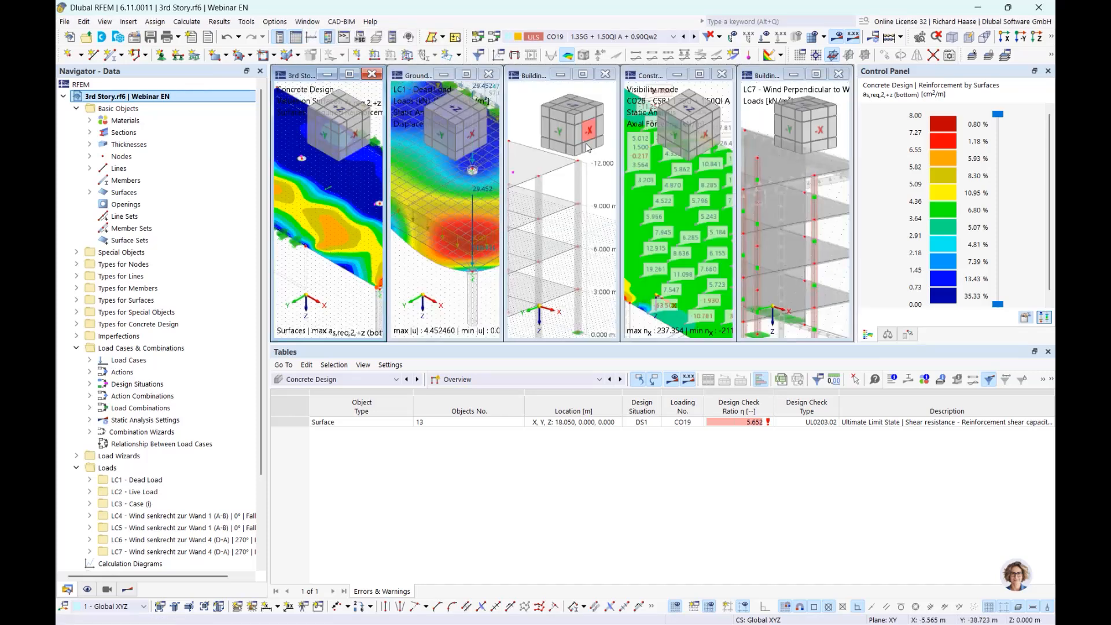
{"action": "left_click", "coordinate": [440, 76]}
{"action": "left_click", "coordinate": [444, 75]}
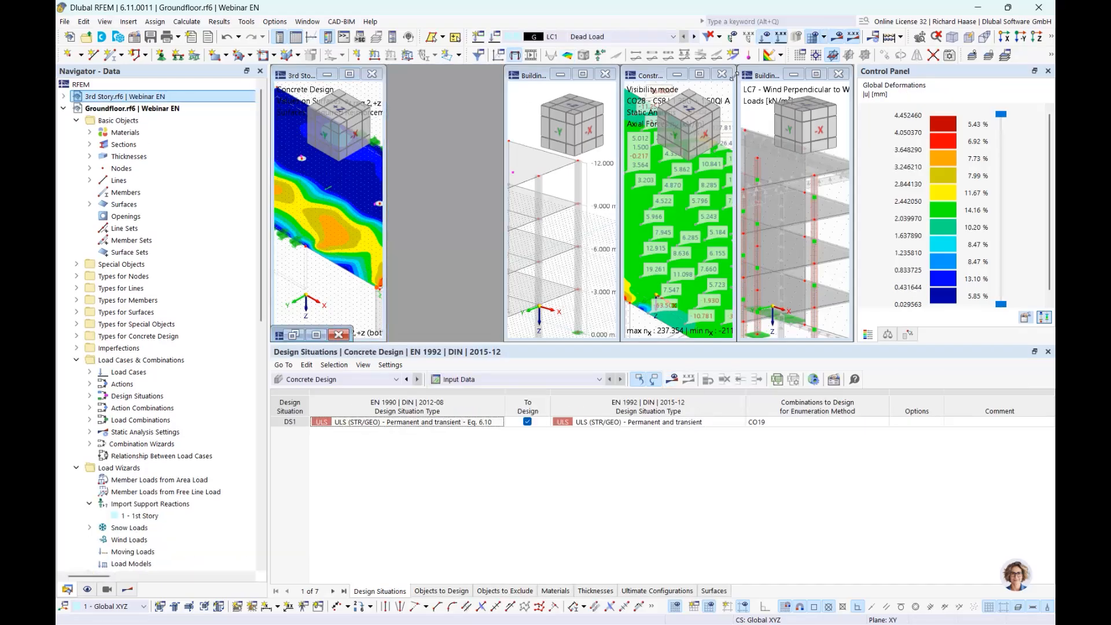
{"action": "left_click", "coordinate": [761, 80]}
{"action": "left_click", "coordinate": [793, 75]}
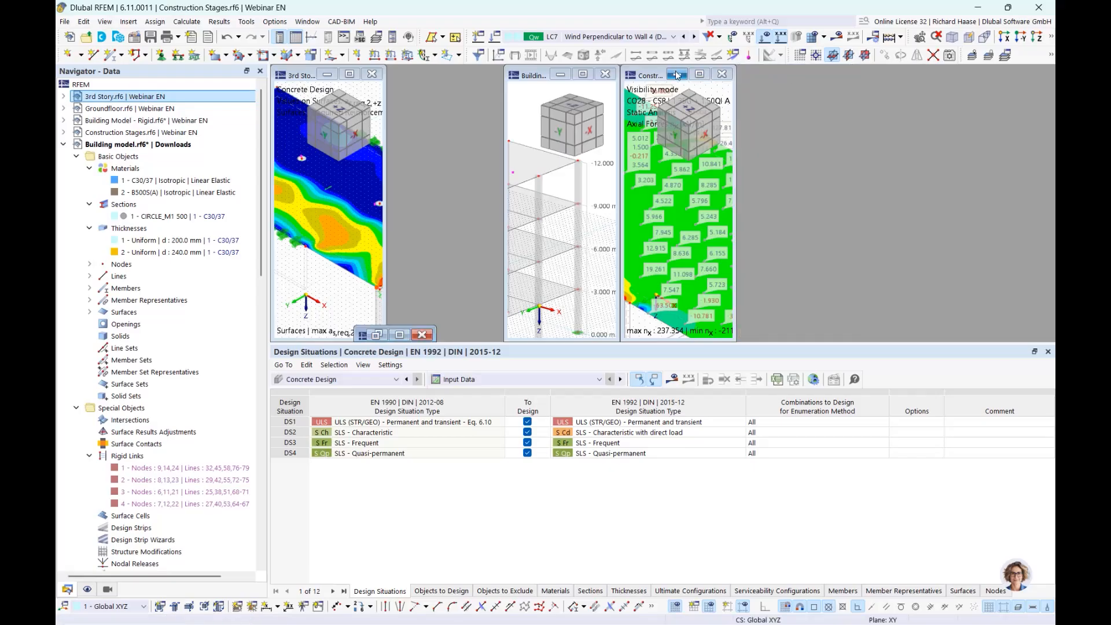
{"action": "left_click", "coordinate": [677, 75]}
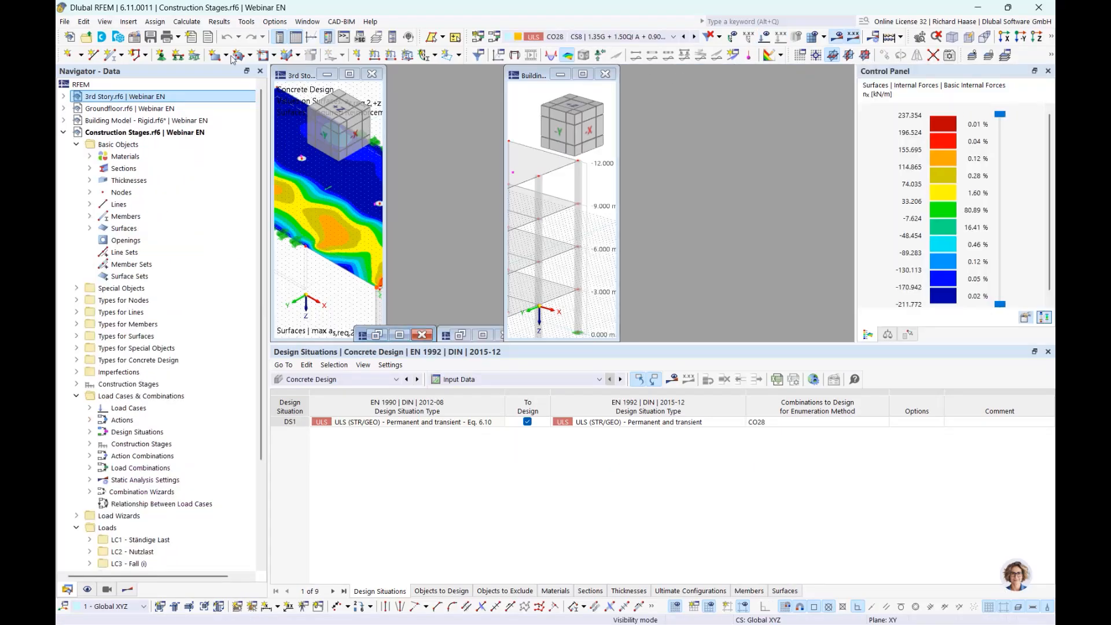
Tile the 3rd Story and Building Model - Rigid windows side by side and fit the 3rd Story slab in its window
{"action": "left_click", "coordinate": [307, 21]}
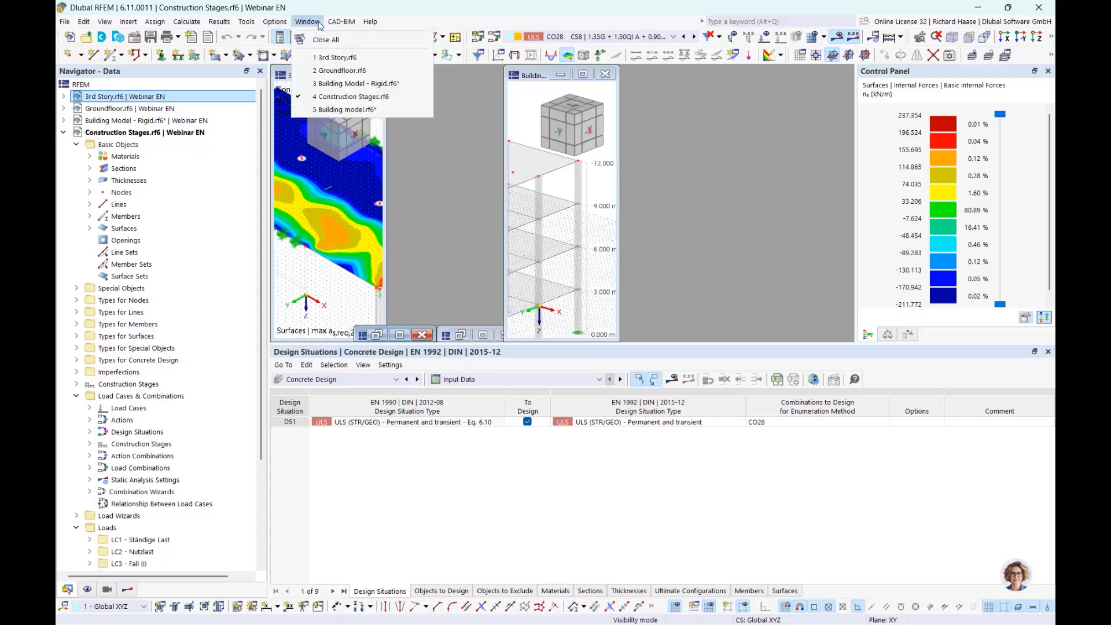
{"action": "left_click", "coordinate": [326, 94]}
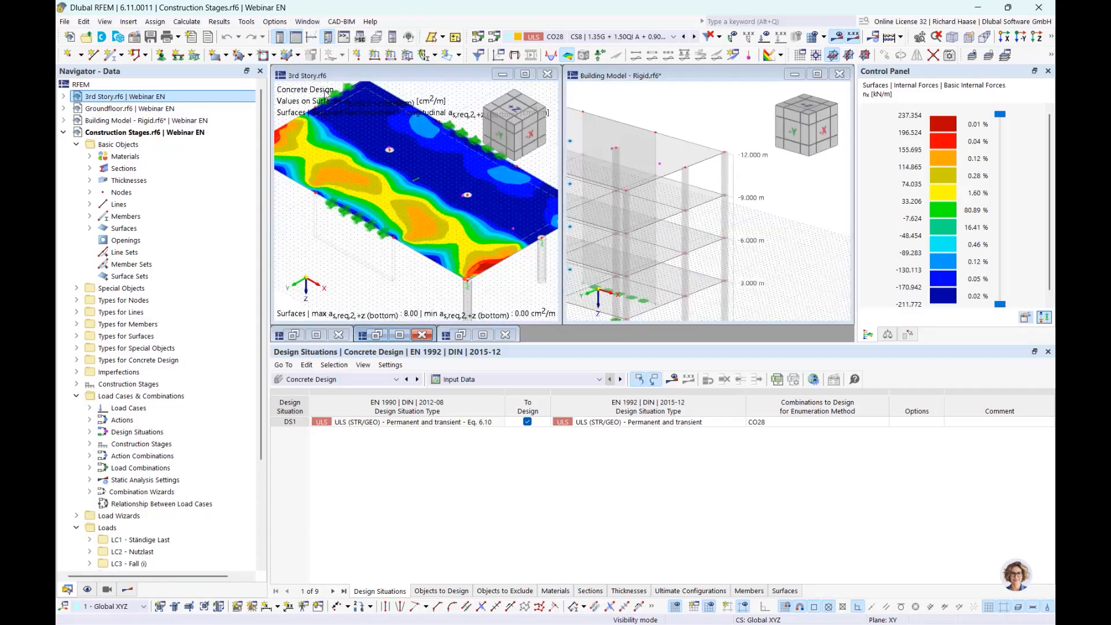
{"action": "left_click", "coordinate": [514, 128]}
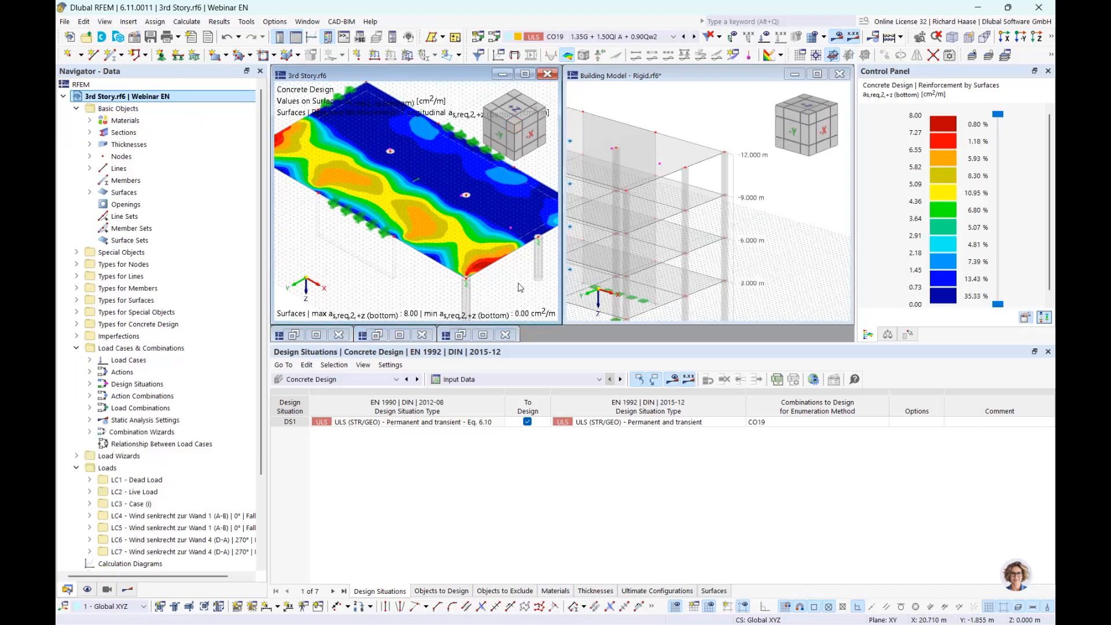
Isolate the top floor slab of Building Model - Rigid in visibility mode
{"action": "left_click", "coordinate": [797, 228]}
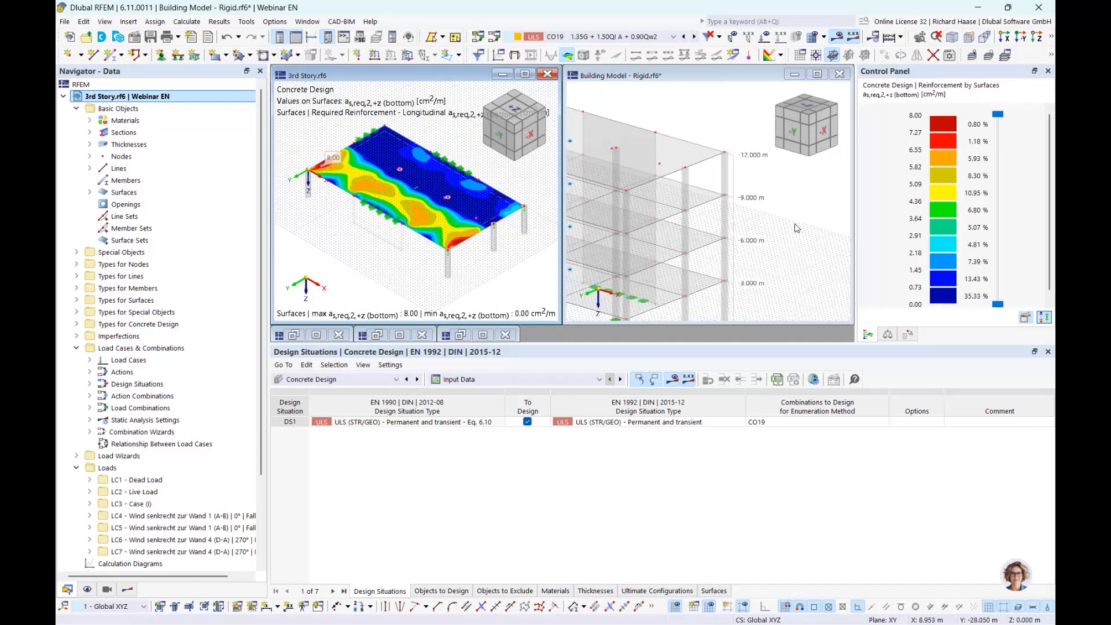
{"action": "left_click", "coordinate": [672, 145]}
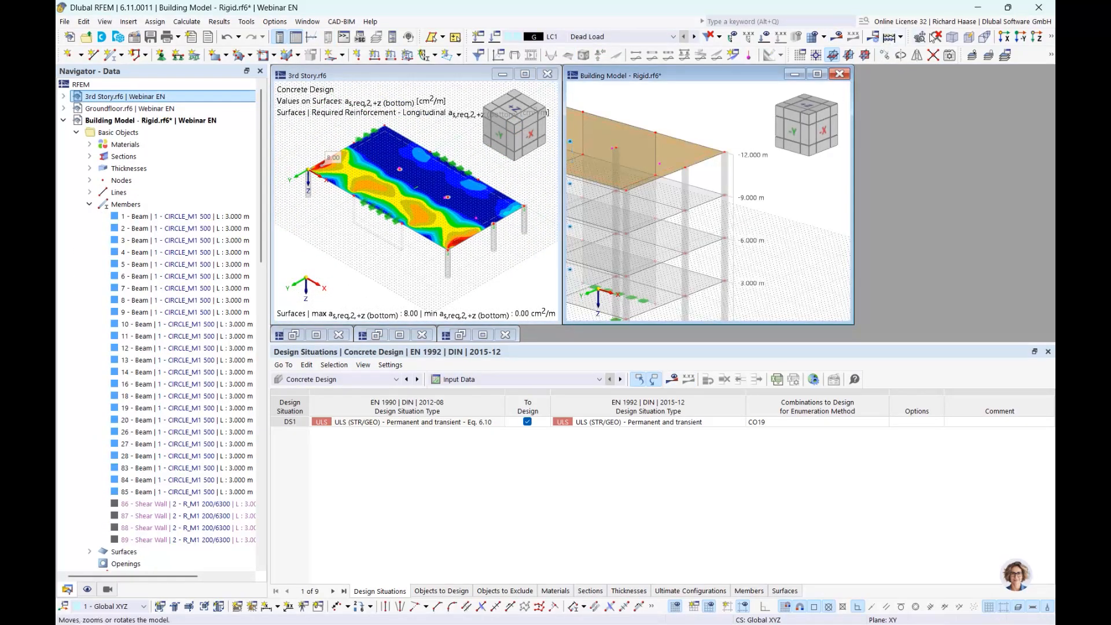
{"action": "left_click", "coordinate": [1052, 36]}
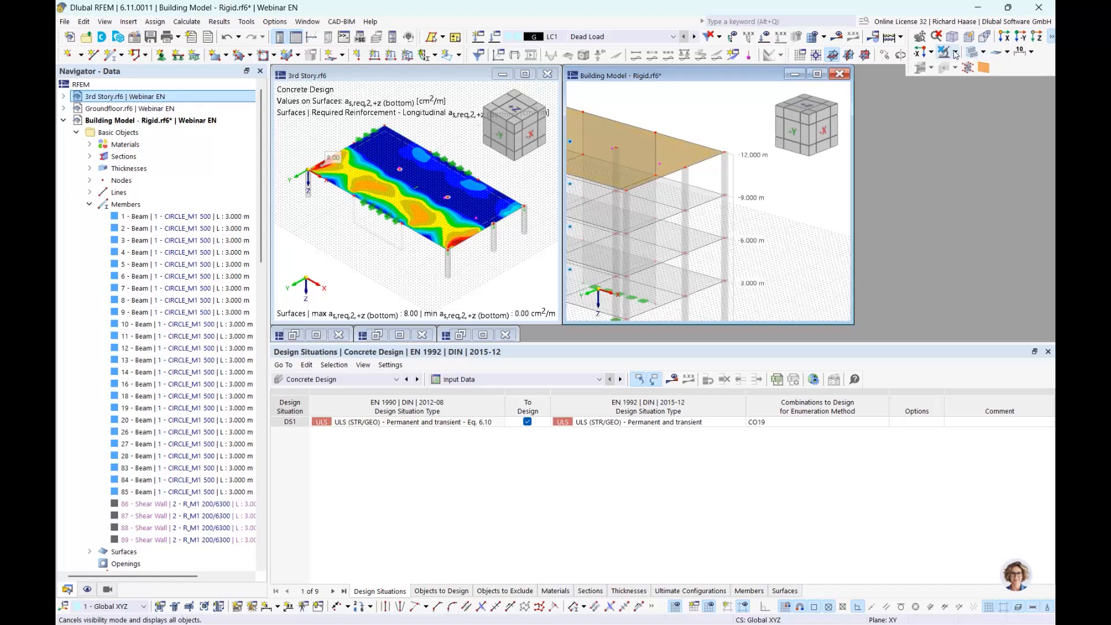
{"action": "left_click", "coordinate": [954, 52]}
{"action": "left_click", "coordinate": [947, 69]}
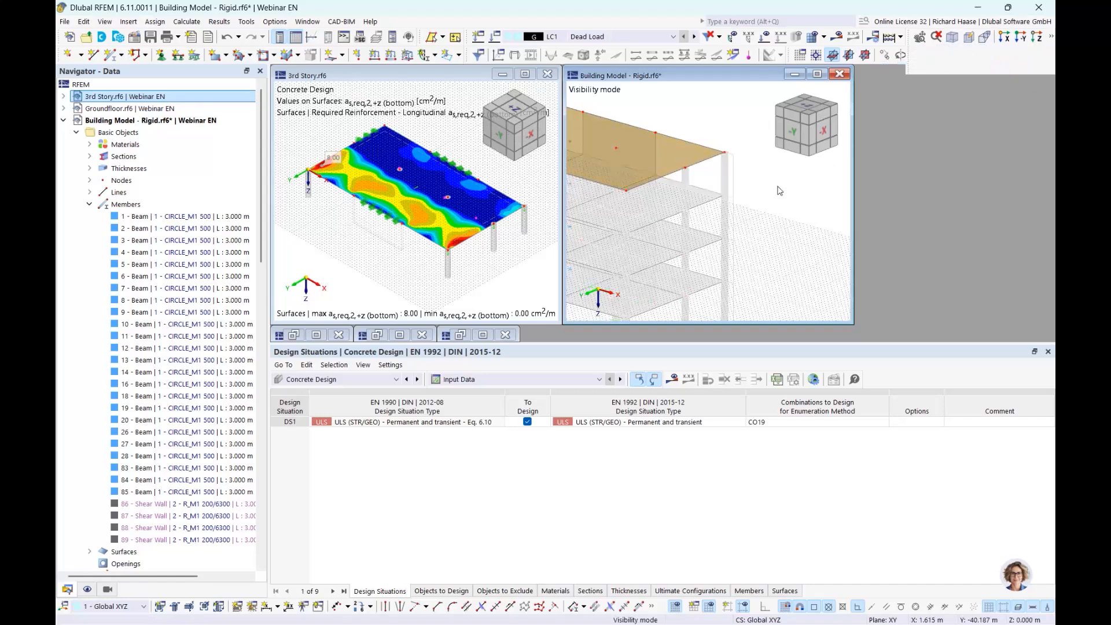
Set the isolated slab to an isometric view and display its Concrete Design required surface reinforcement
{"action": "left_click", "coordinate": [808, 118]}
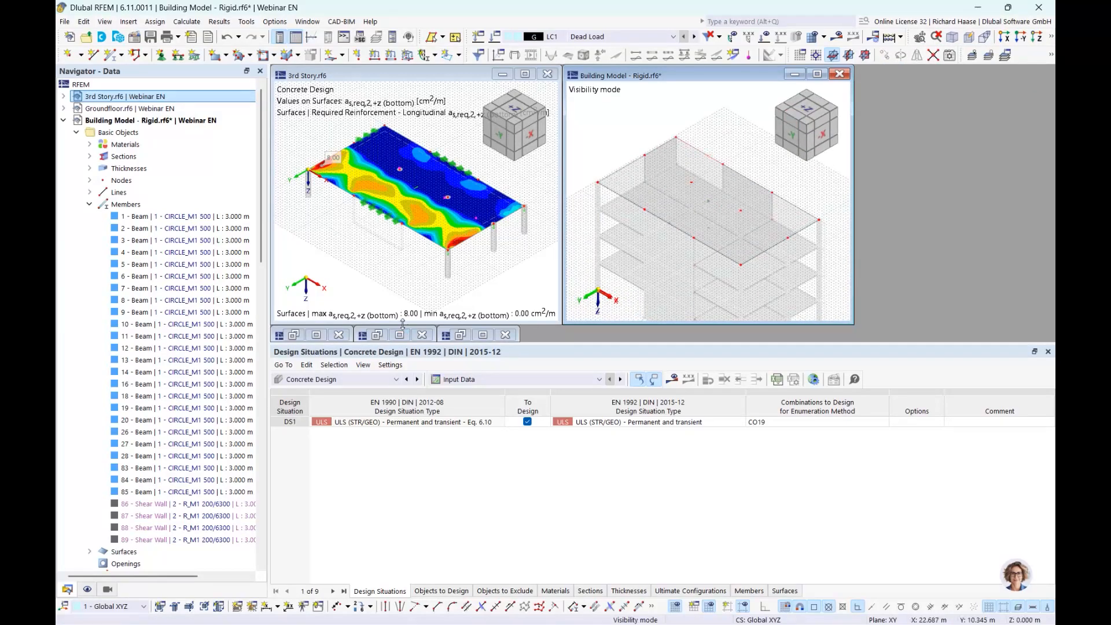
{"action": "left_click", "coordinate": [331, 380]}
{"action": "left_click", "coordinate": [332, 383]}
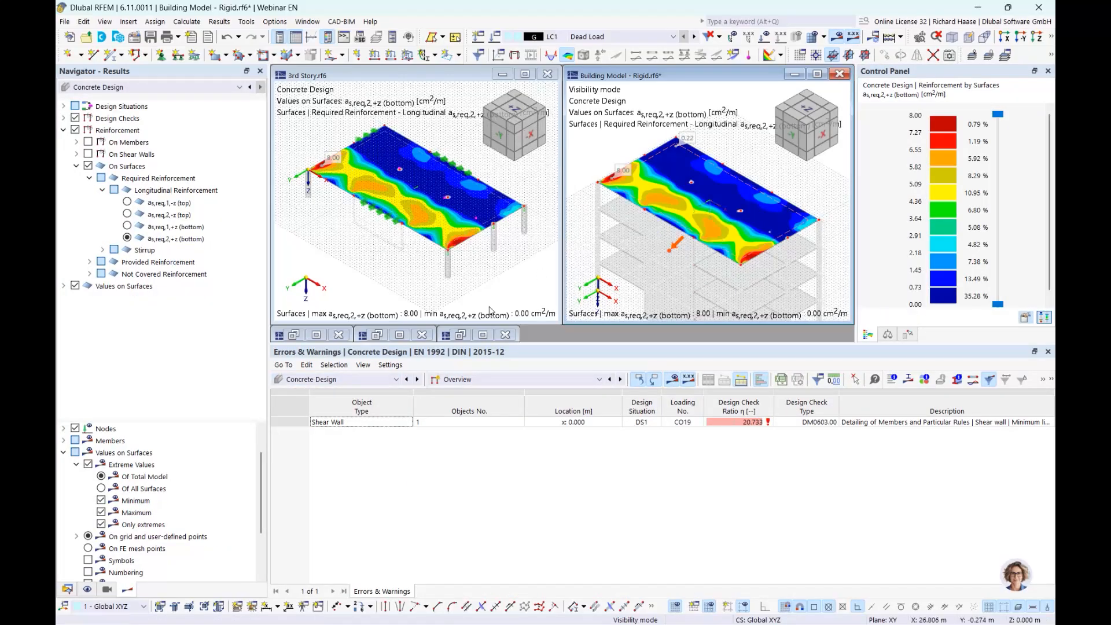
Open the 3rd Story model's base data to check its model type, and close it without changes
{"action": "left_click", "coordinate": [471, 291]}
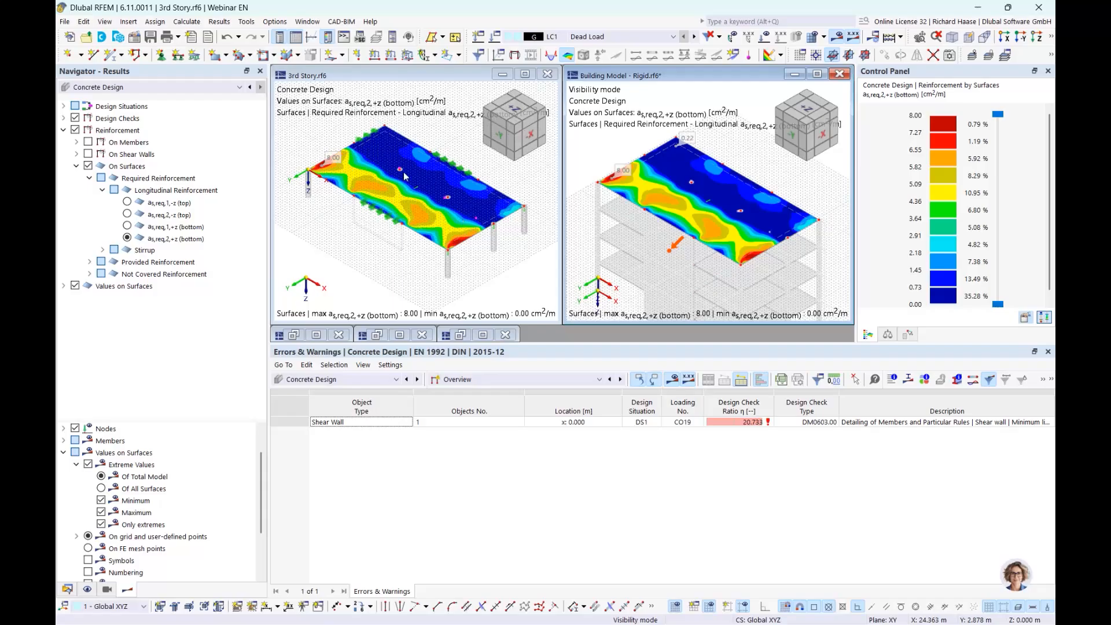
{"action": "left_click", "coordinate": [73, 590]}
{"action": "right_click", "coordinate": [149, 101]}
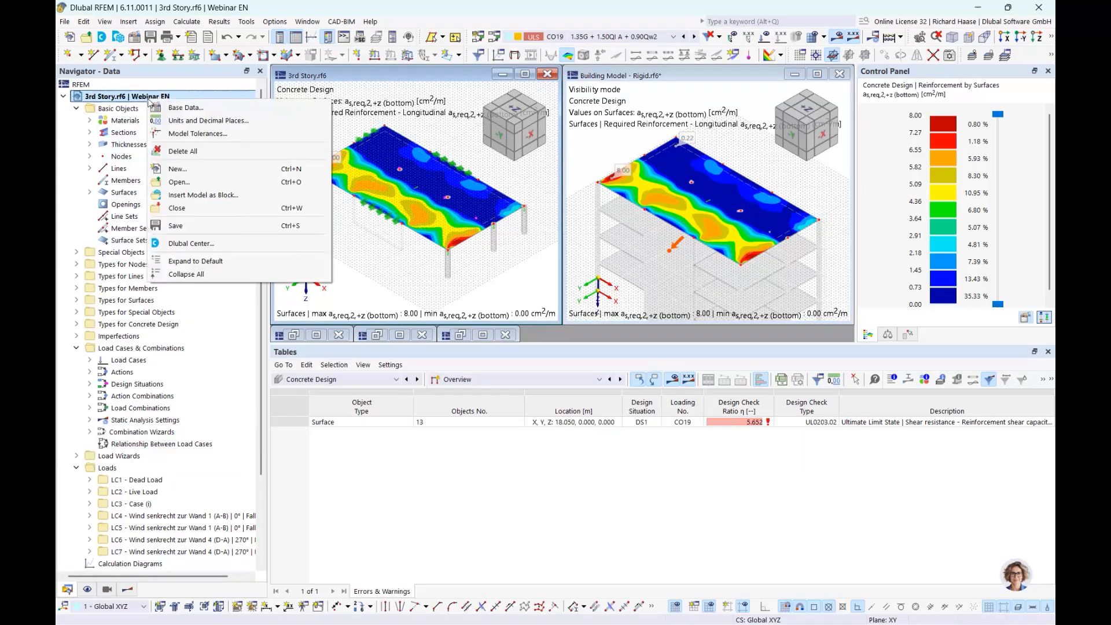
{"action": "left_click", "coordinate": [76, 98]}
{"action": "right_click", "coordinate": [100, 99]}
{"action": "left_click", "coordinate": [124, 104]}
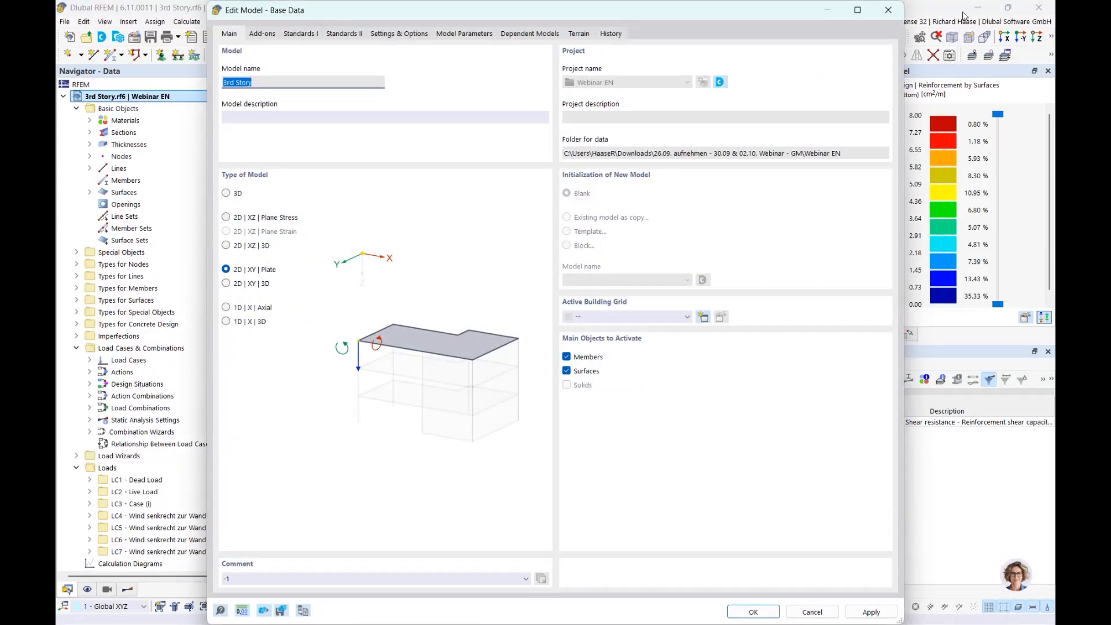
{"action": "left_click", "coordinate": [888, 10]}
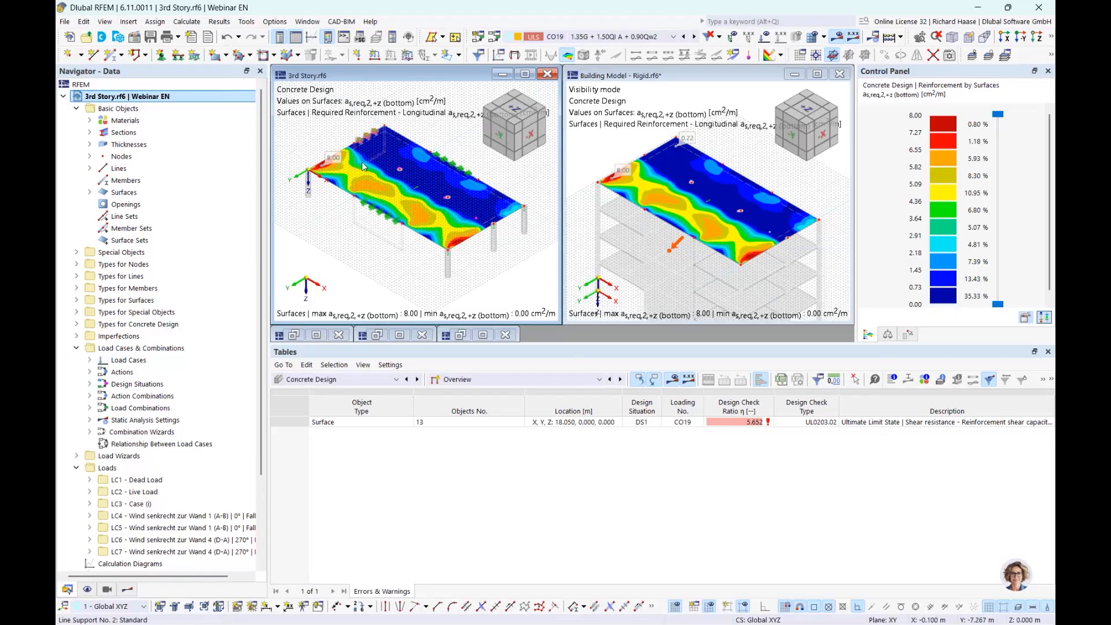
Display the required longitudinal reinforcement as,req,1,-z (top) on the slab in both the 3rd Story and Building Model - Rigid models
{"action": "left_click", "coordinate": [127, 590]}
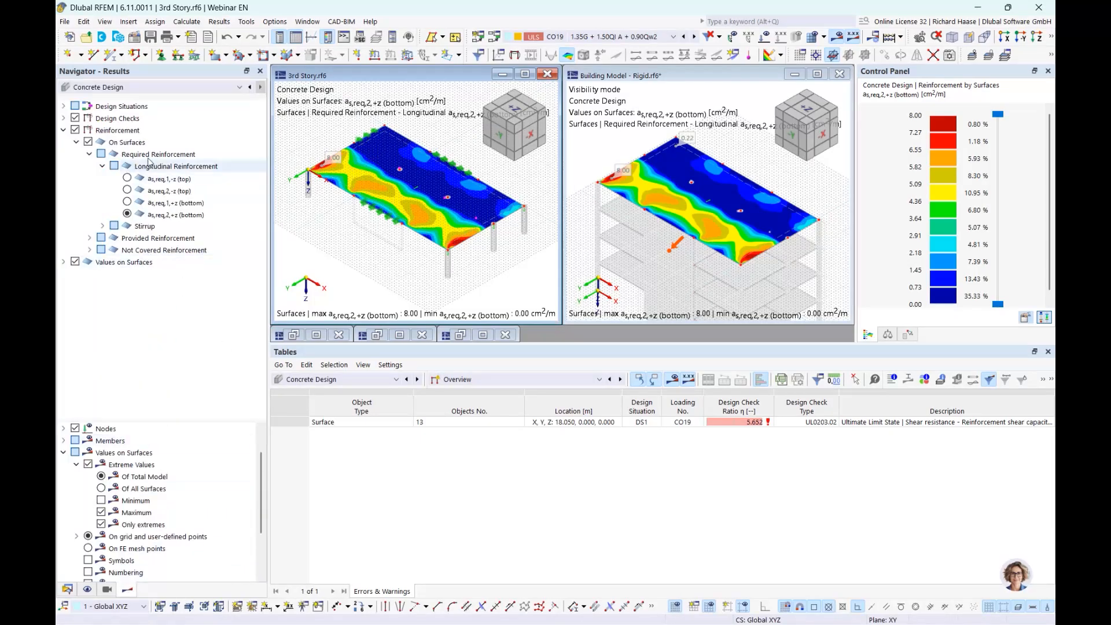
{"action": "left_click", "coordinate": [128, 179]}
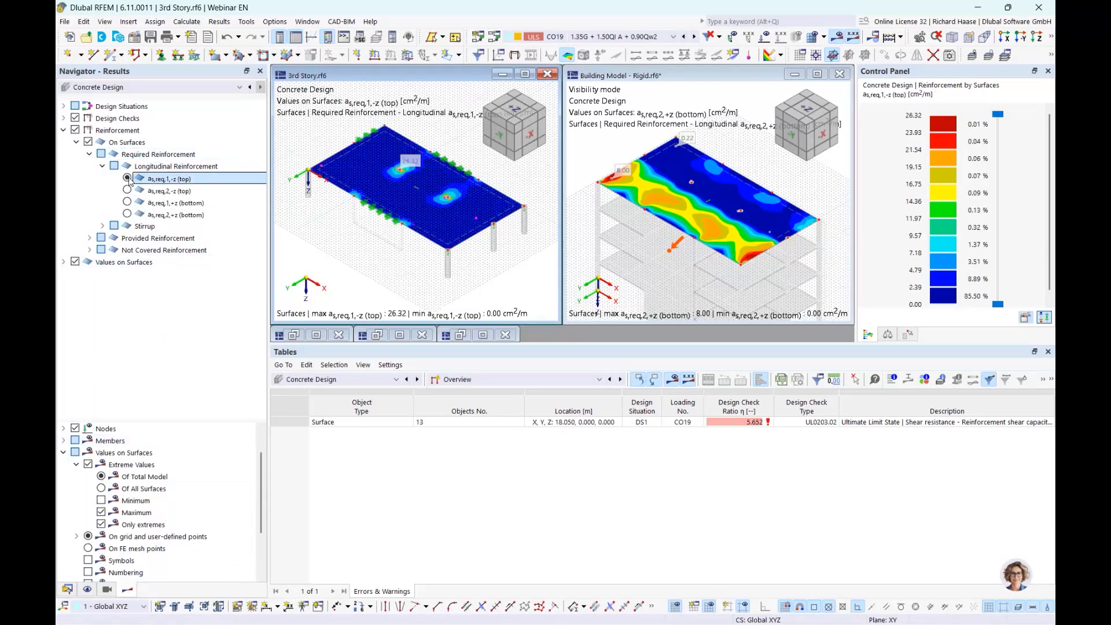
{"action": "left_click", "coordinate": [604, 254]}
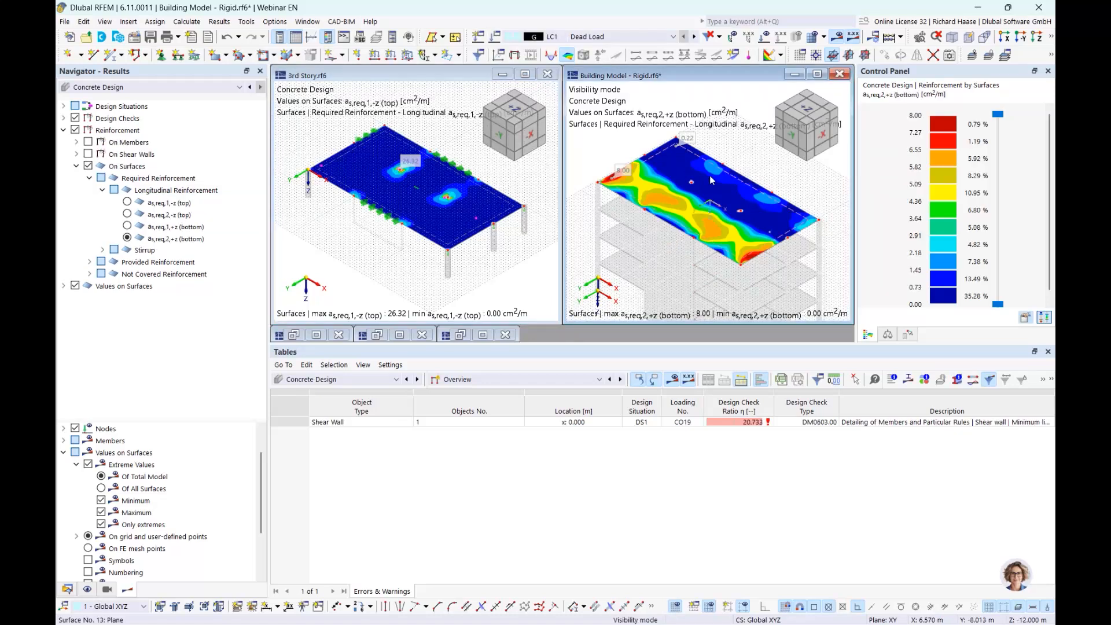
{"action": "left_click", "coordinate": [127, 202]}
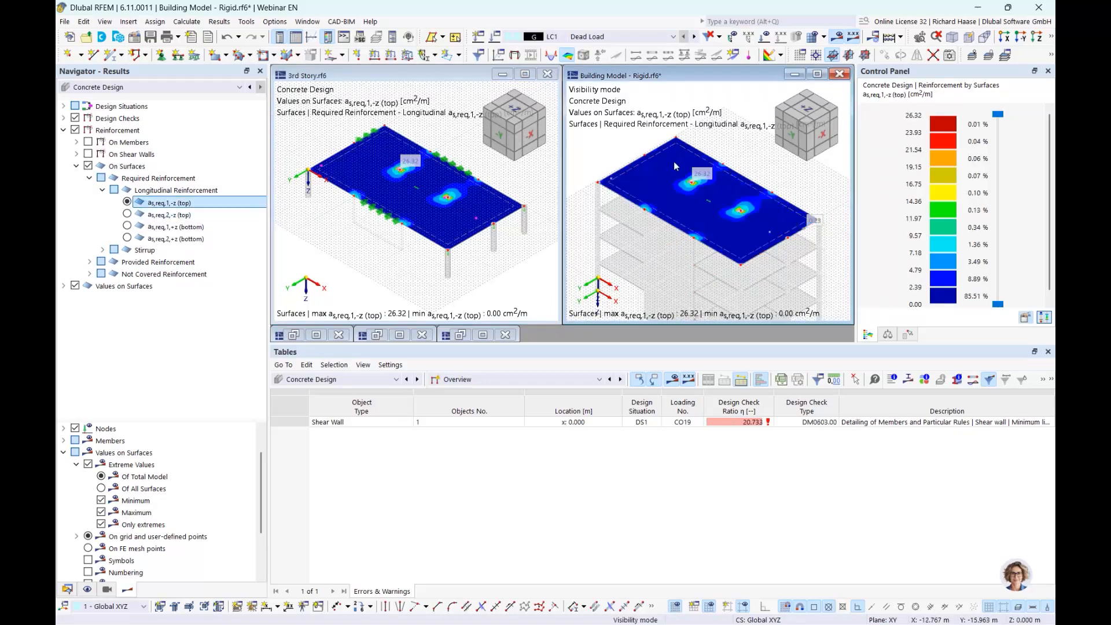
Switch the slab reinforcement results in both tiled models to as,req,2,-z (top) for comparison
{"action": "left_click", "coordinate": [127, 215]}
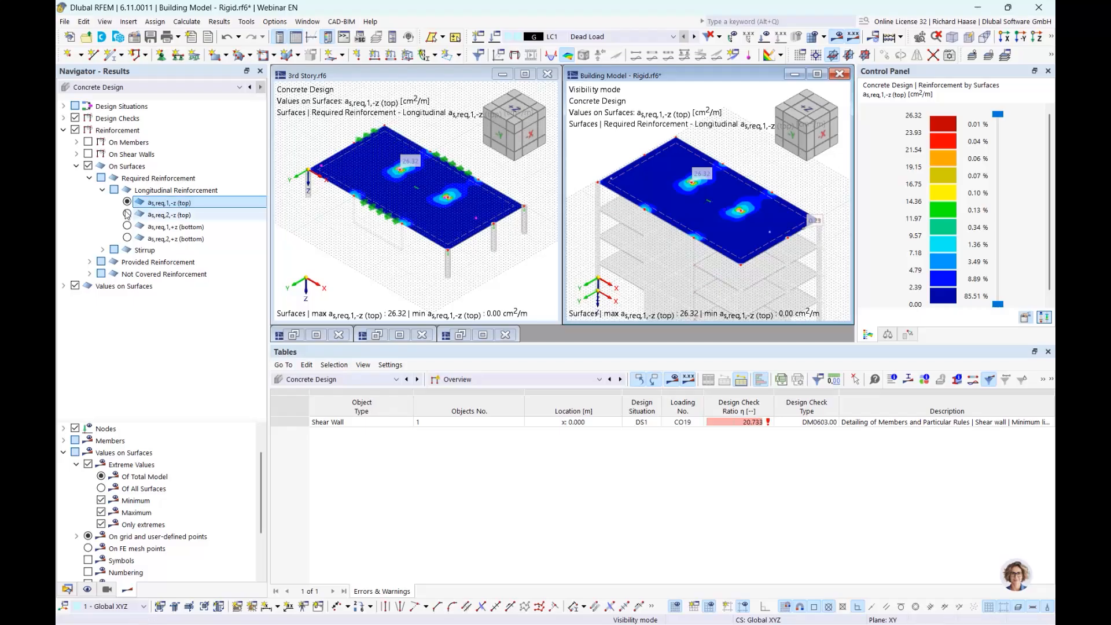
{"action": "left_click", "coordinate": [509, 258]}
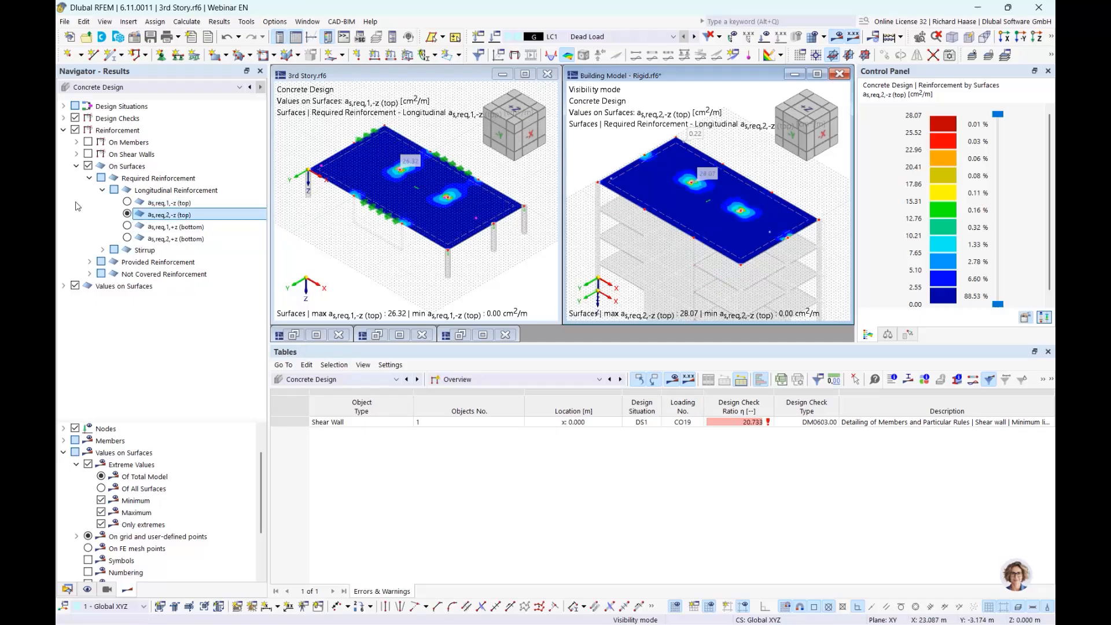
{"action": "left_click", "coordinate": [127, 214]}
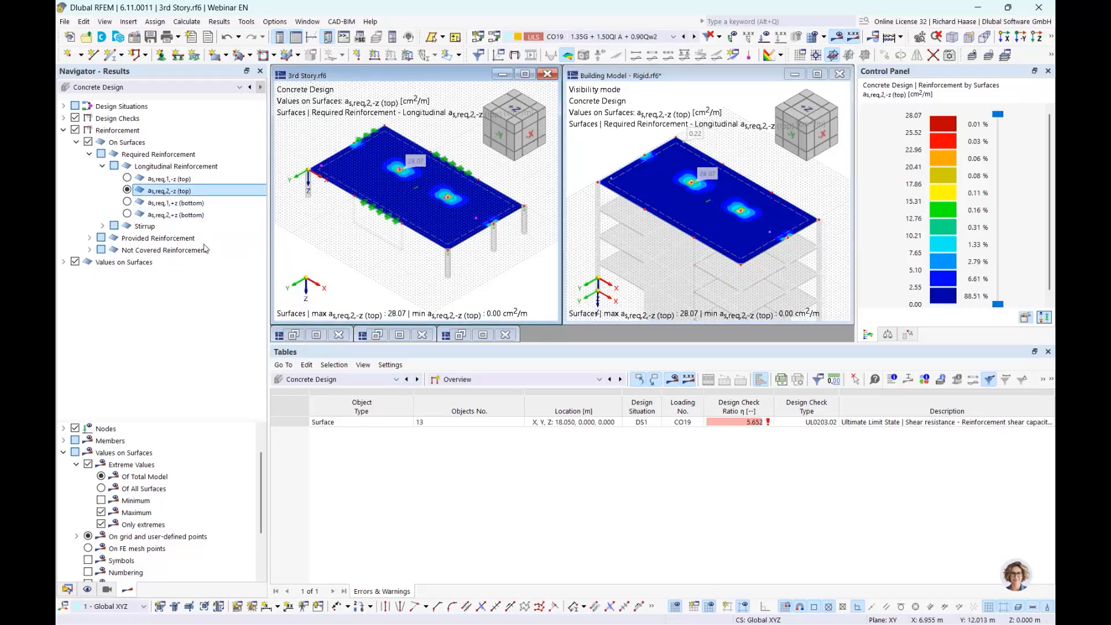
Compare both slabs' bottom reinforcement by displaying as,req,1,+z (bottom) and as,req,2,+z (bottom) in each model
{"action": "left_click", "coordinate": [127, 202]}
{"action": "left_click", "coordinate": [618, 273]}
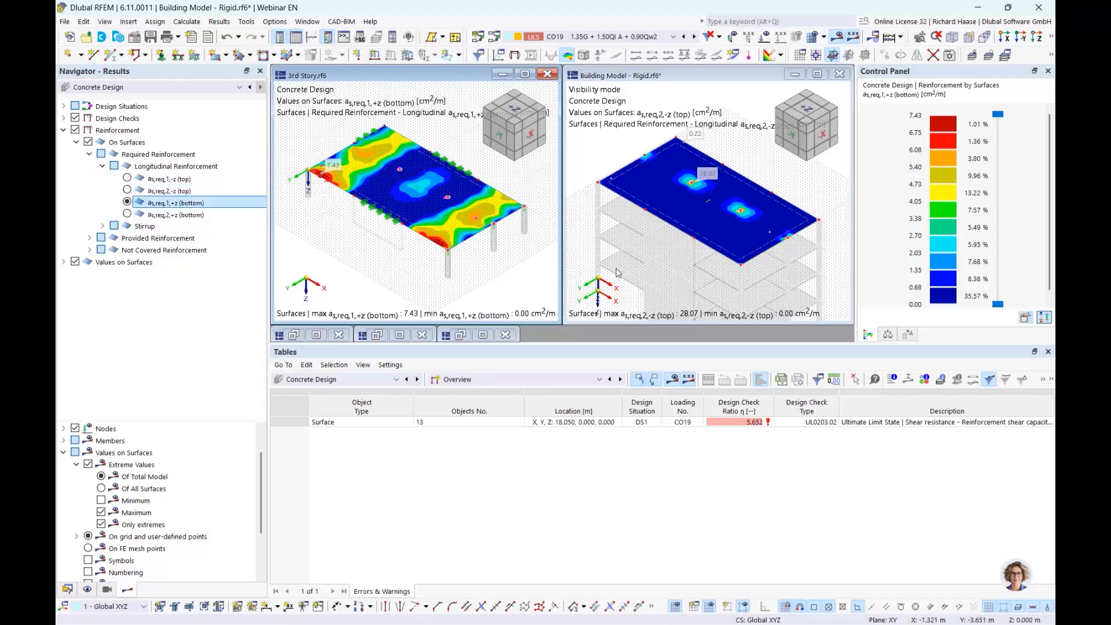
{"action": "left_click", "coordinate": [126, 203]}
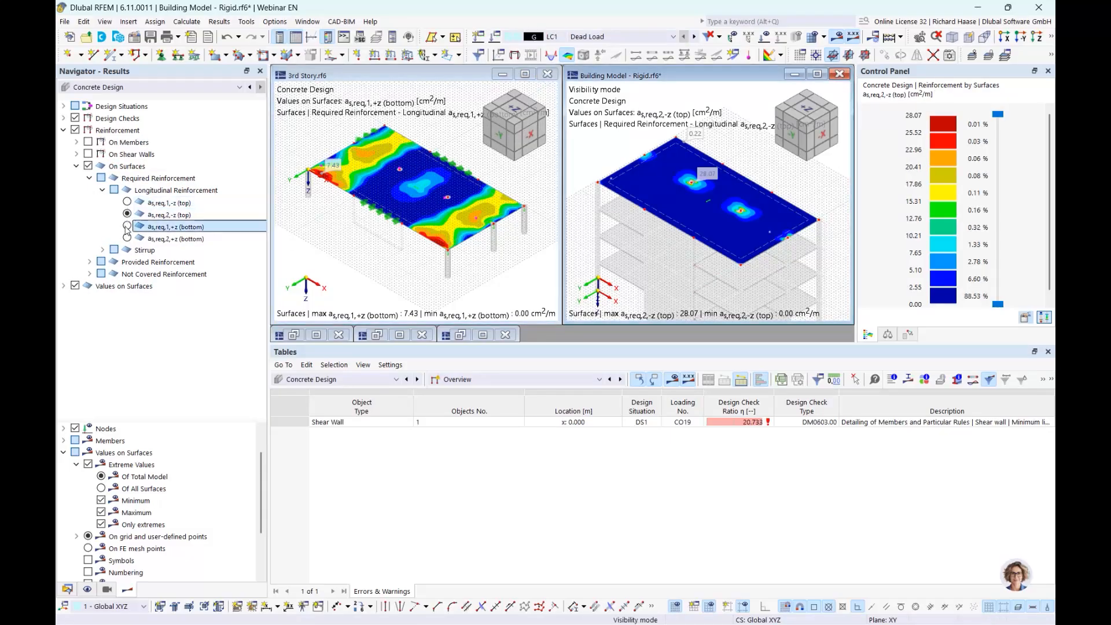
{"action": "left_click", "coordinate": [127, 238]}
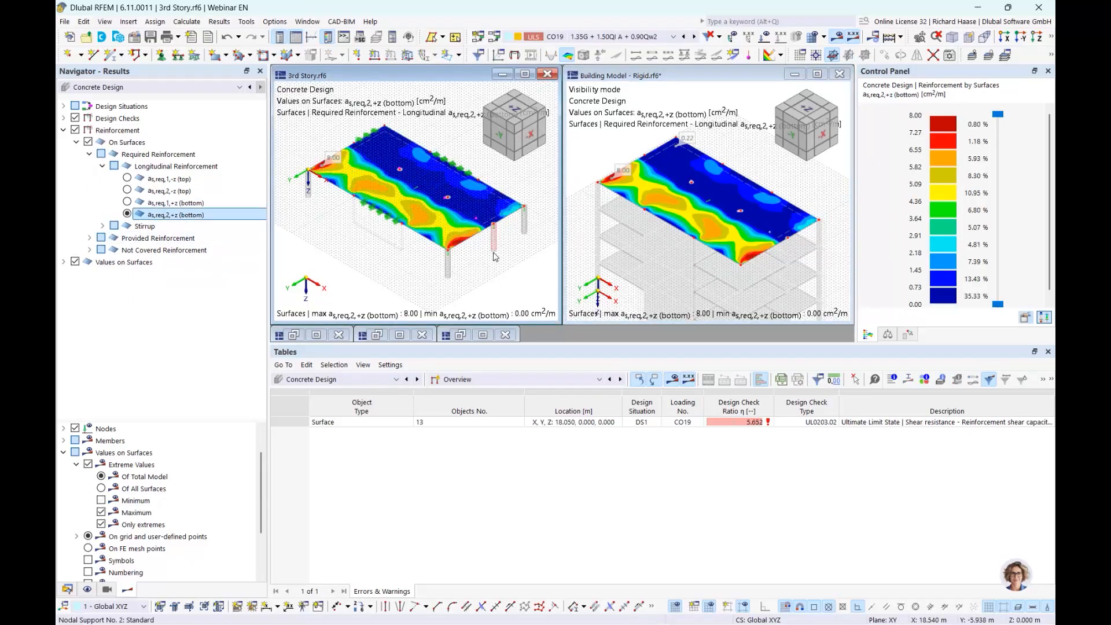
Bring up the minimized Groundfloor model, maximize its window and fit the deformed slab in view
{"action": "mouse_move", "coordinate": [707, 204]}
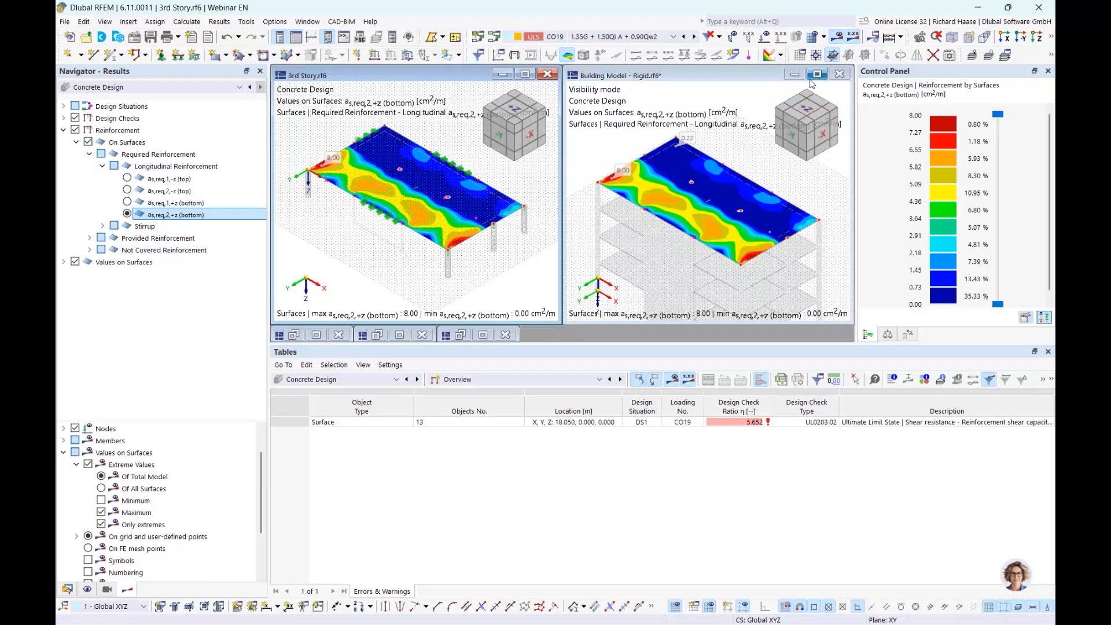
{"action": "left_click", "coordinate": [294, 335]}
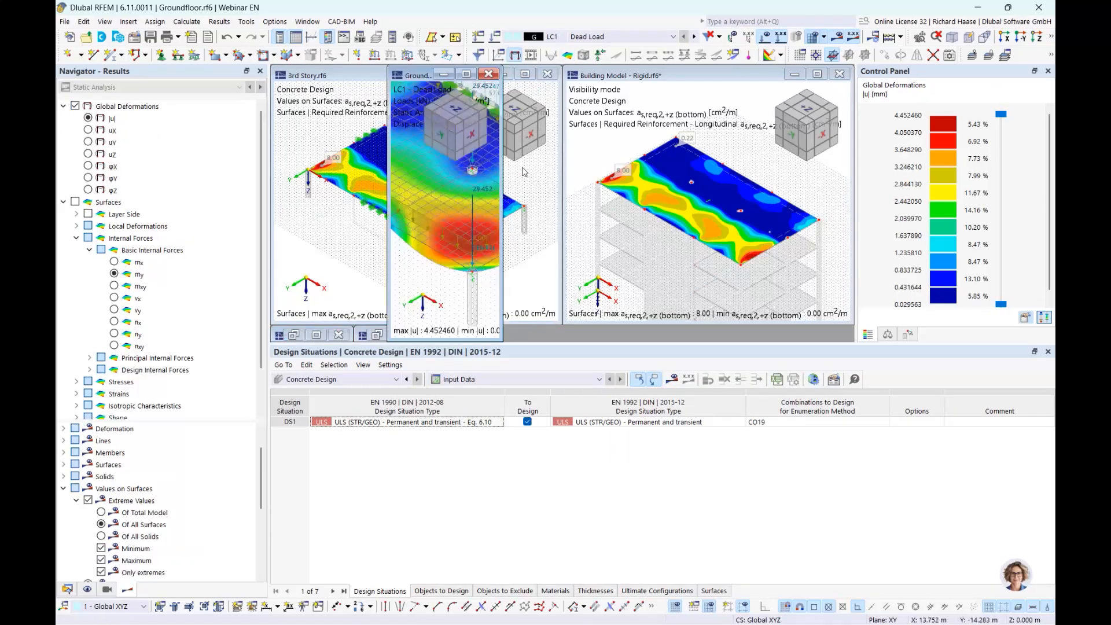
{"action": "left_click", "coordinate": [465, 76]}
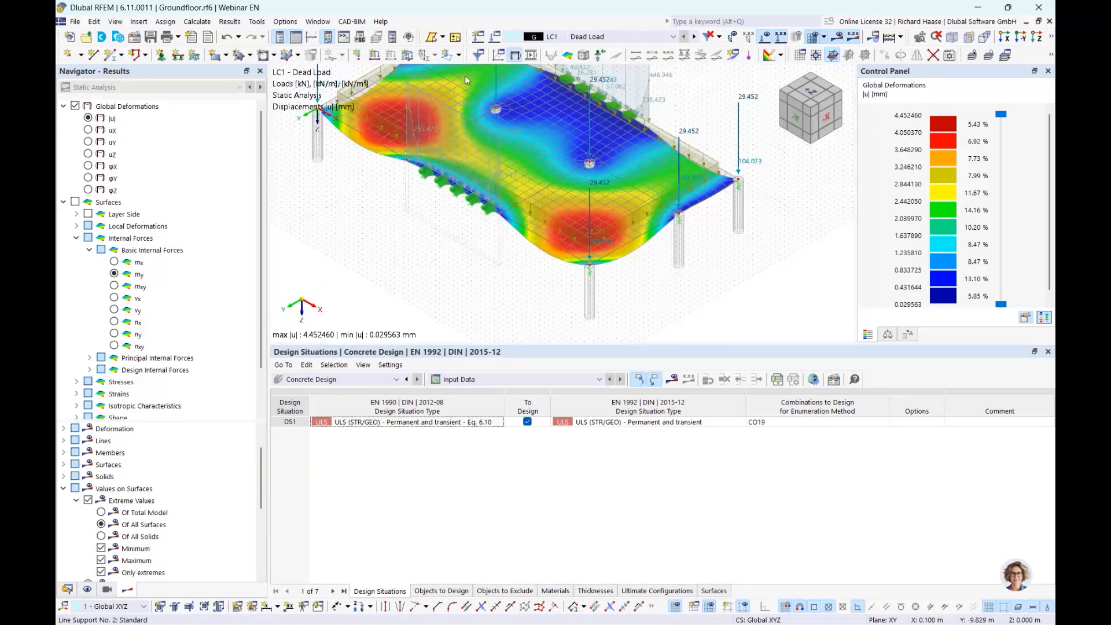
{"action": "scroll", "coordinate": [540, 193], "scroll_direction": "down", "scroll_amount": 4}
{"action": "middle_click_drag", "start_coordinate": [653, 173], "coordinate": [659, 197]}
{"action": "scroll", "coordinate": [659, 197], "scroll_direction": "up", "scroll_amount": 2}
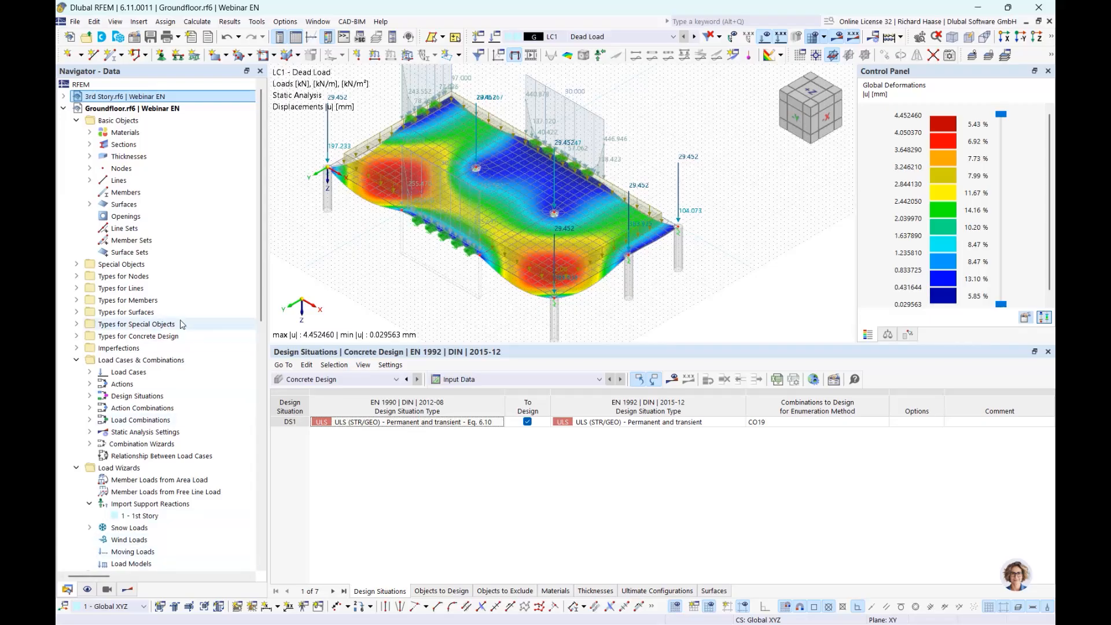
Show the Static Analysis results summary for LC1 - Dead Load in the Groundfloor model's tables
{"action": "scroll", "coordinate": [191, 324], "scroll_direction": "down", "scroll_amount": 2}
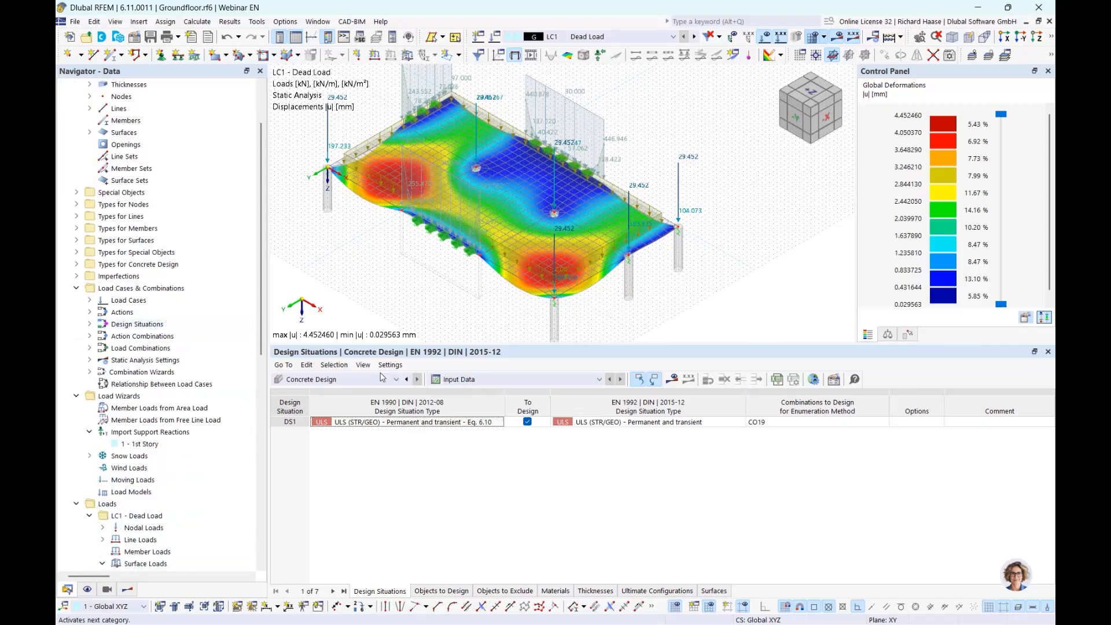
{"action": "left_click", "coordinate": [324, 380]}
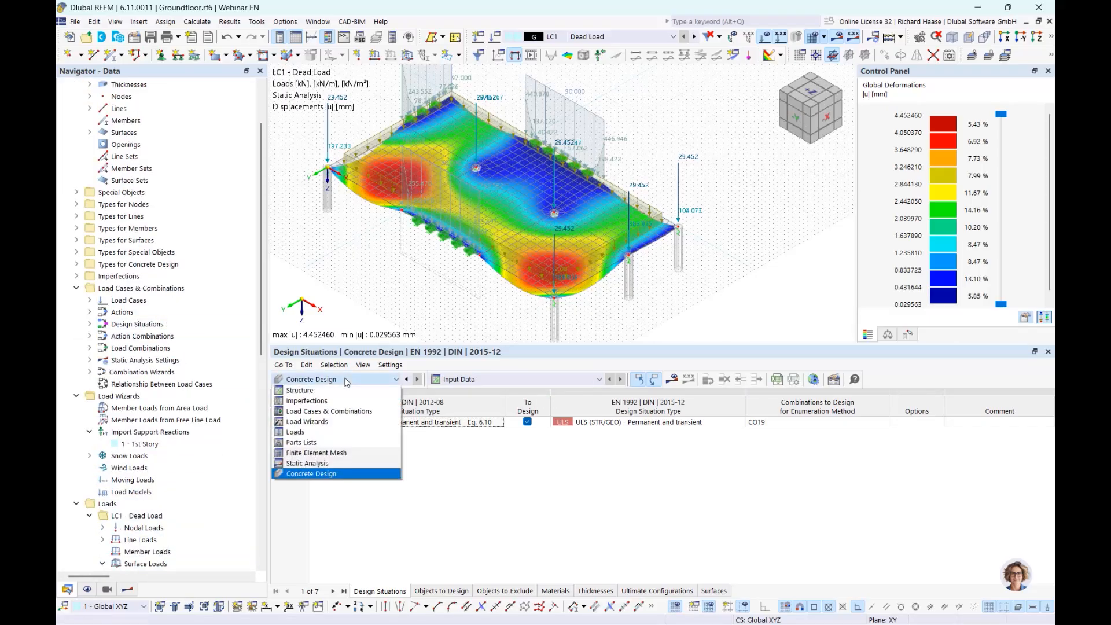
{"action": "left_click", "coordinate": [314, 464]}
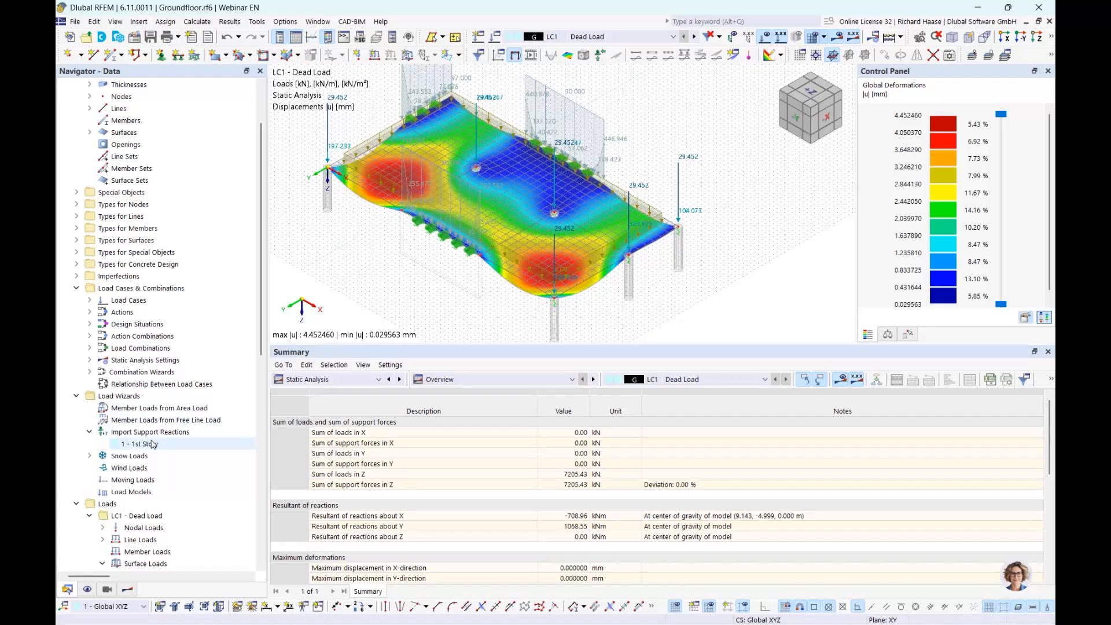
Highlight the loads on the ground-floor slab that are imported from the 1st Story support reactions
{"action": "scroll", "coordinate": [161, 214], "scroll_direction": "up", "scroll_amount": 2}
{"action": "scroll", "coordinate": [162, 208], "scroll_direction": "down", "scroll_amount": 3}
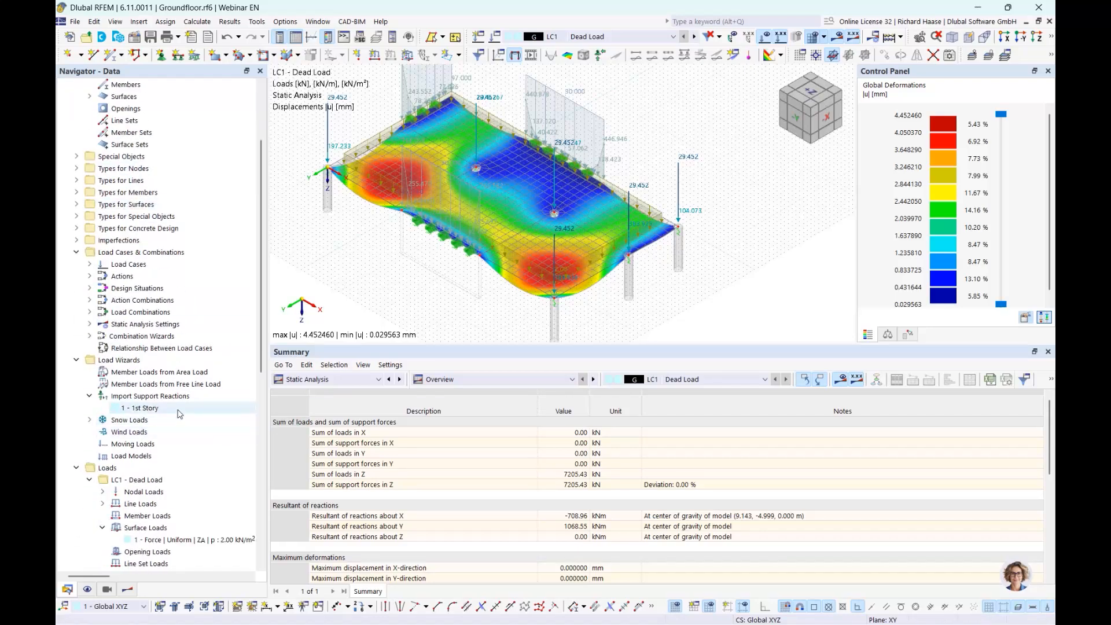
{"action": "left_click", "coordinate": [142, 408]}
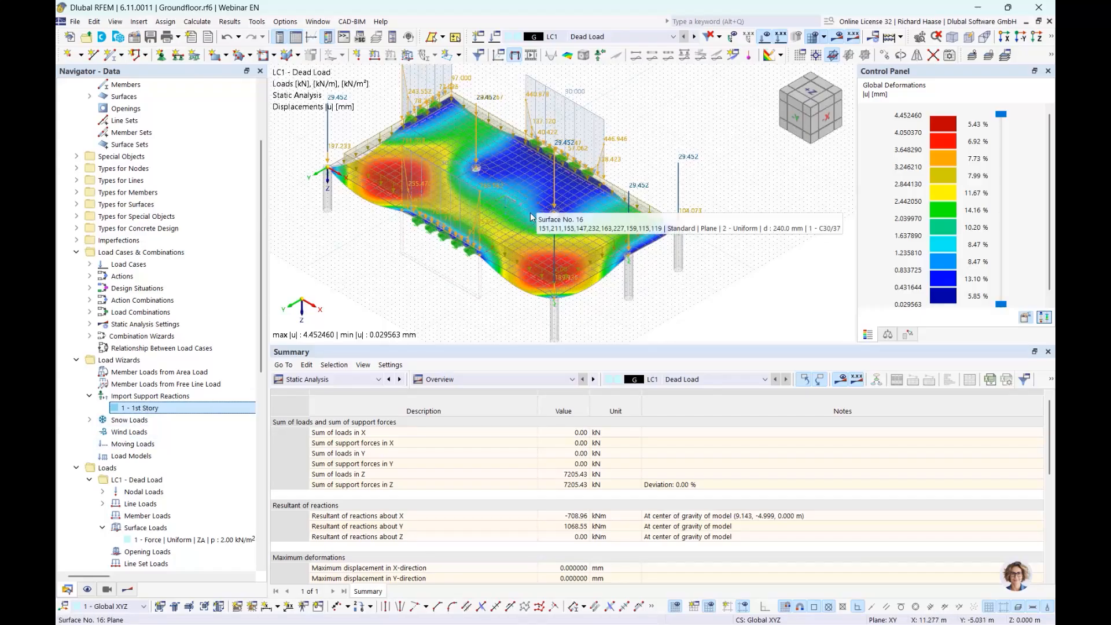
Open the 1st Story Import Support Reactions load wizard and review the available connected models, keeping 1st Story
{"action": "double_click", "coordinate": [155, 411]}
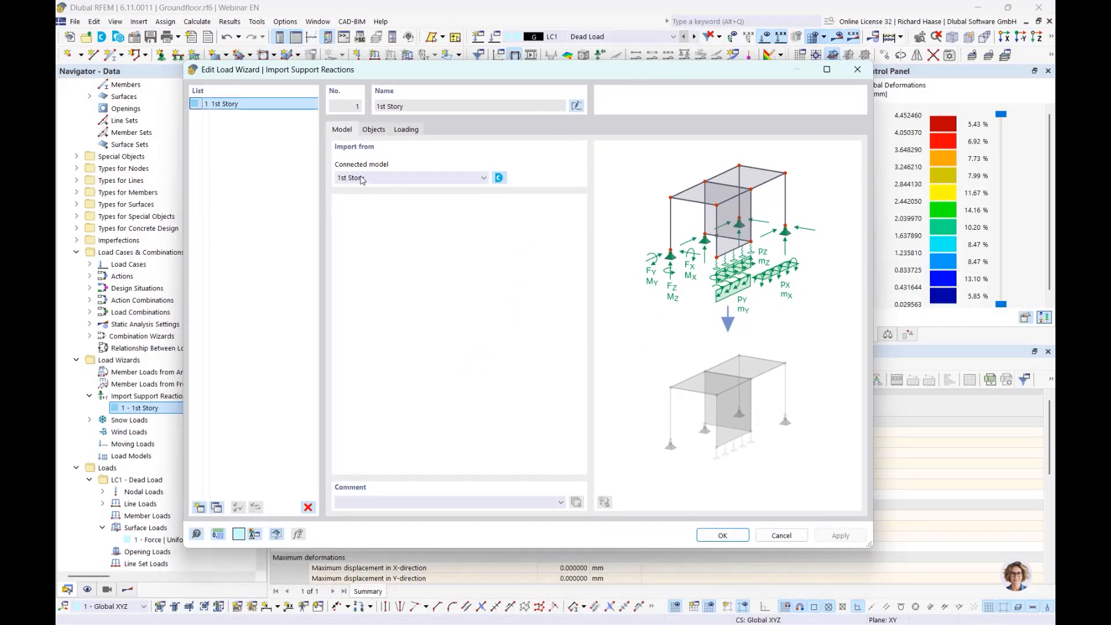
{"action": "left_click", "coordinate": [499, 178]}
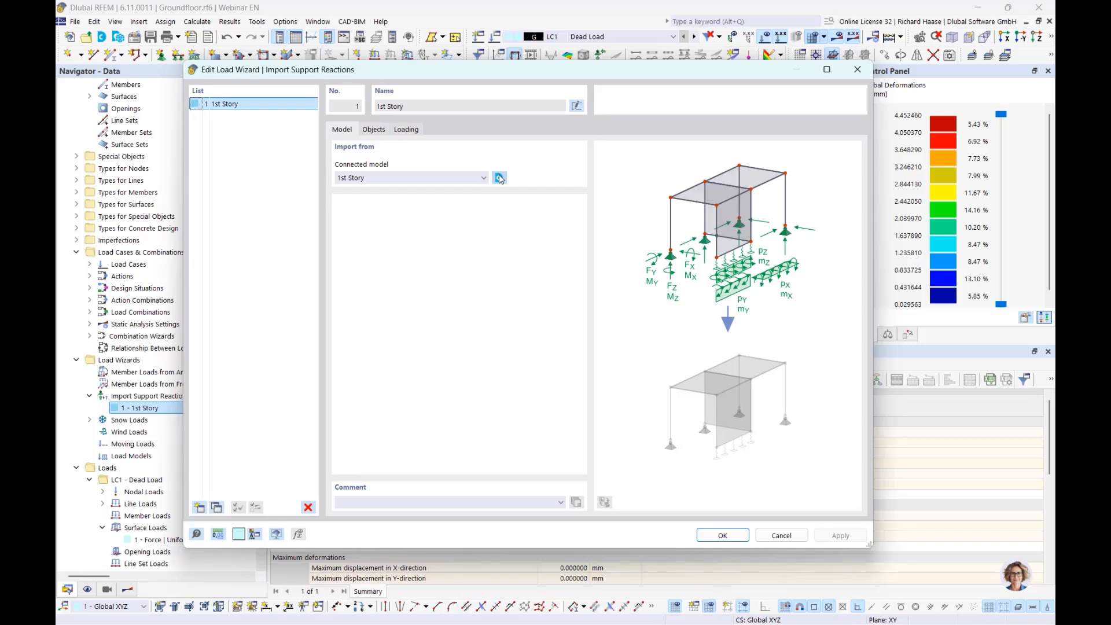
{"action": "left_click", "coordinate": [484, 177]}
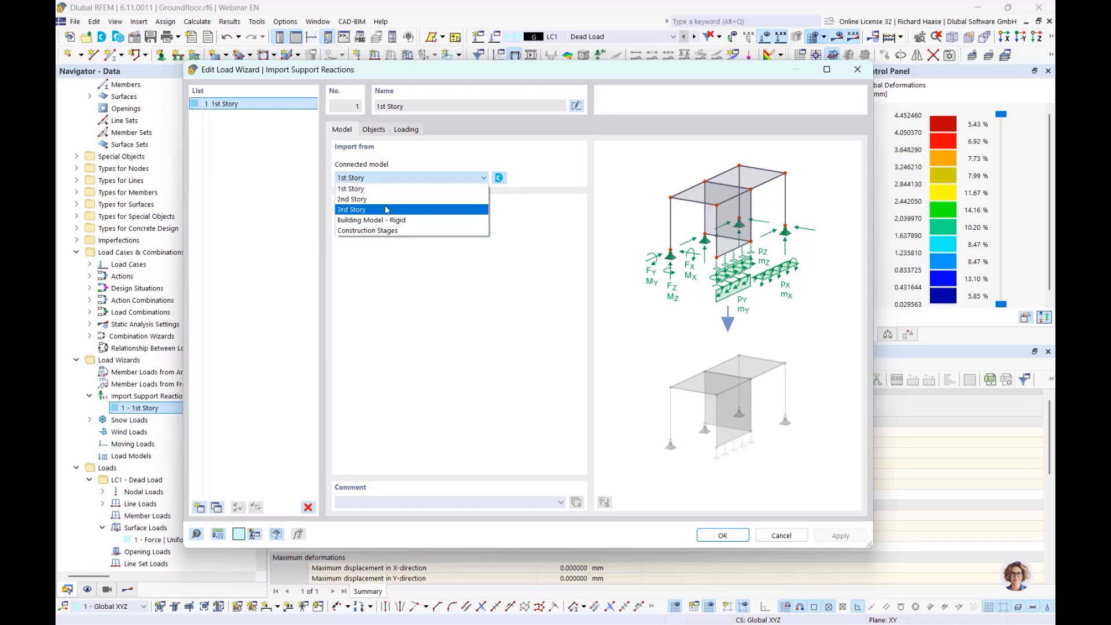
{"action": "left_click", "coordinate": [446, 163]}
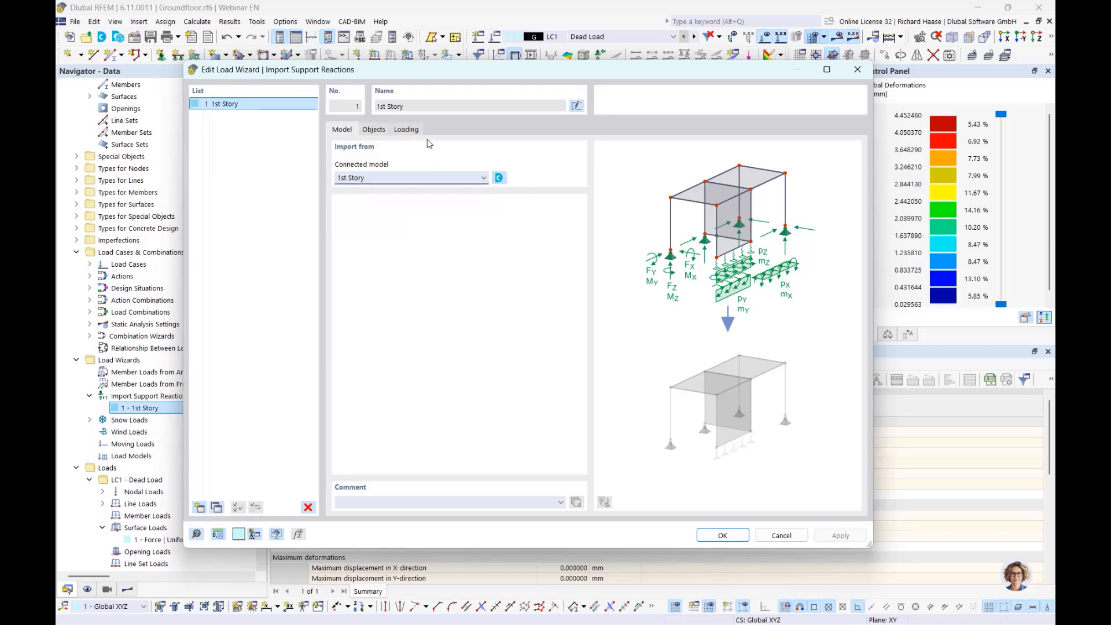
Try the Manually object connection type for the imported support reactions and set it back to Free loads
{"action": "left_click", "coordinate": [374, 130]}
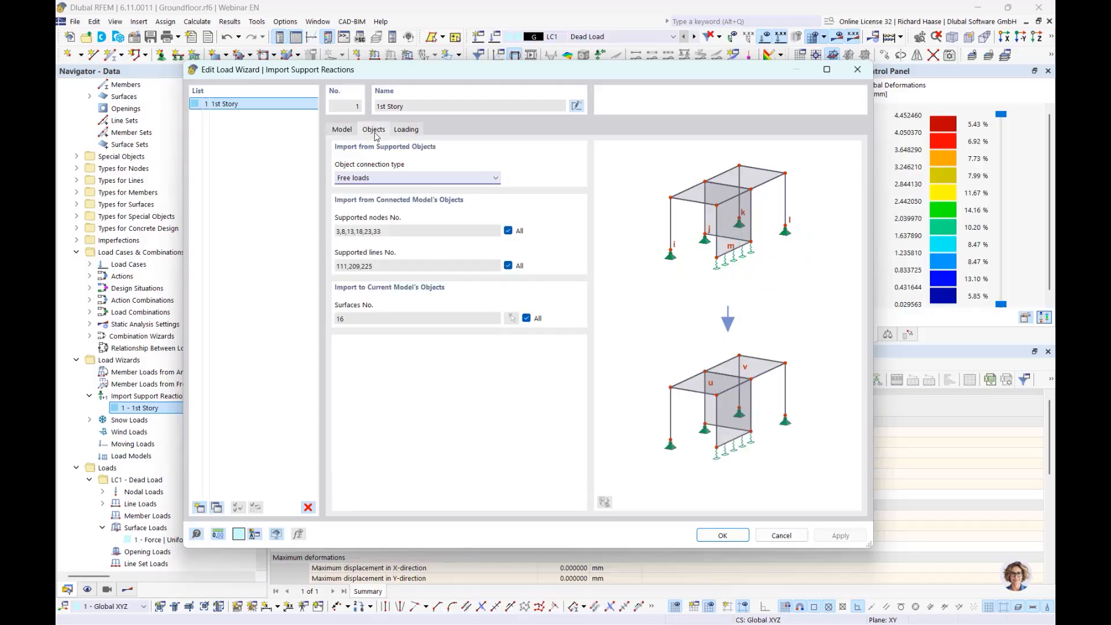
{"action": "left_click", "coordinate": [408, 179]}
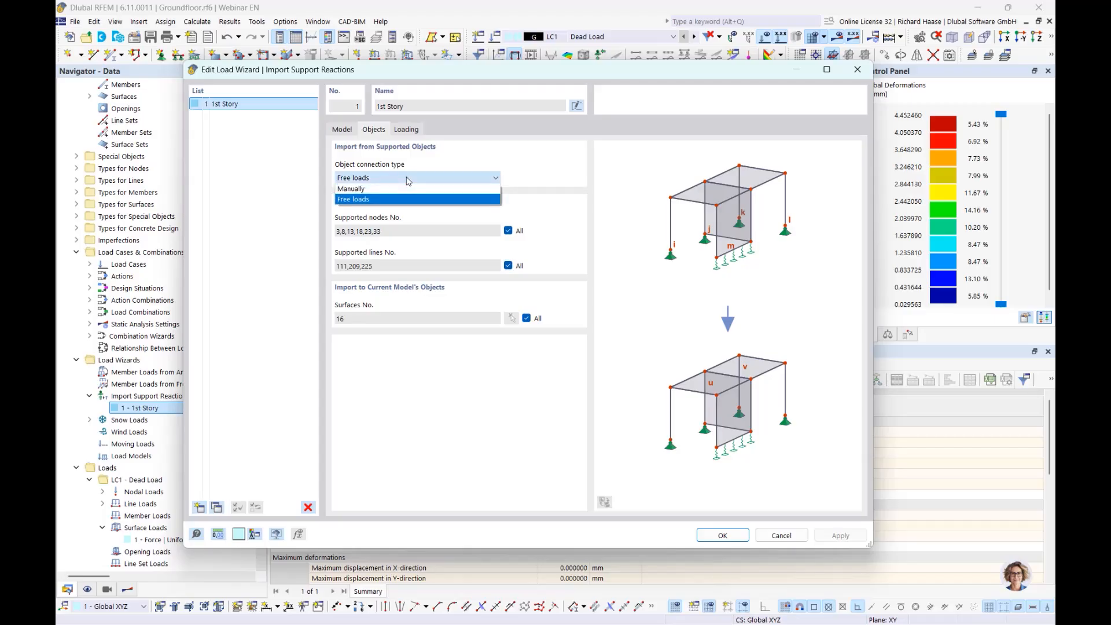
{"action": "left_click", "coordinate": [367, 191]}
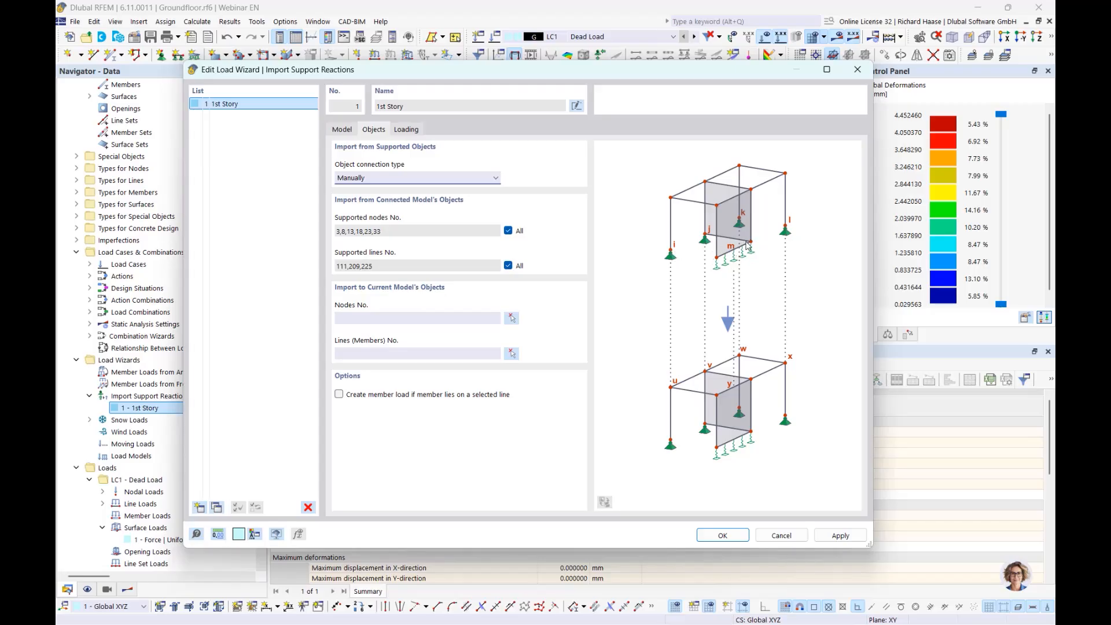
{"action": "left_click", "coordinate": [356, 318]}
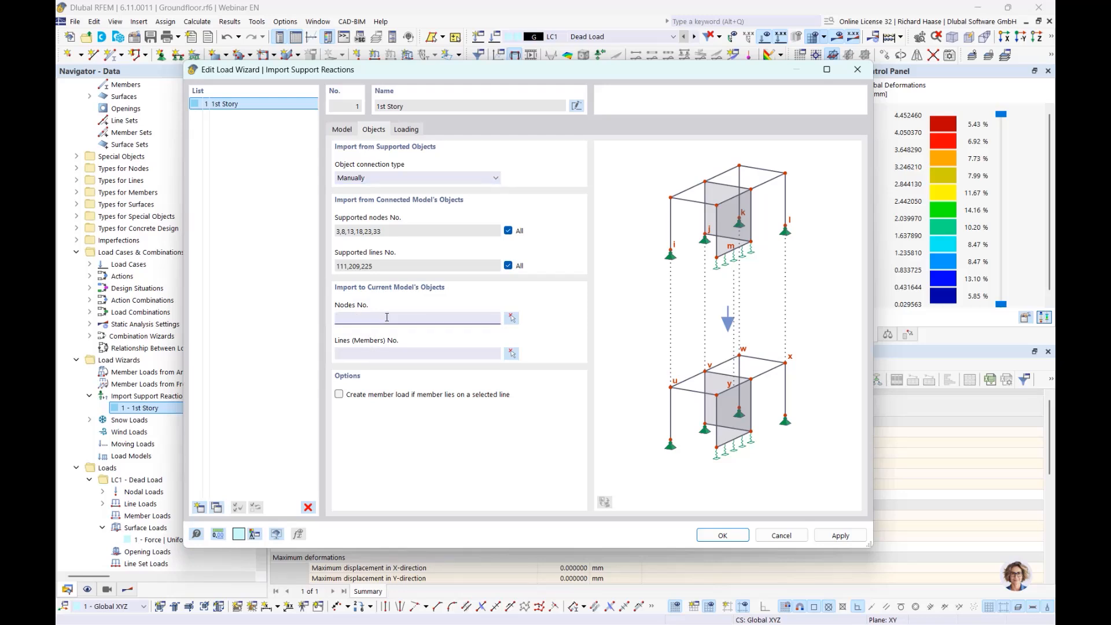
{"action": "left_click", "coordinate": [486, 181]}
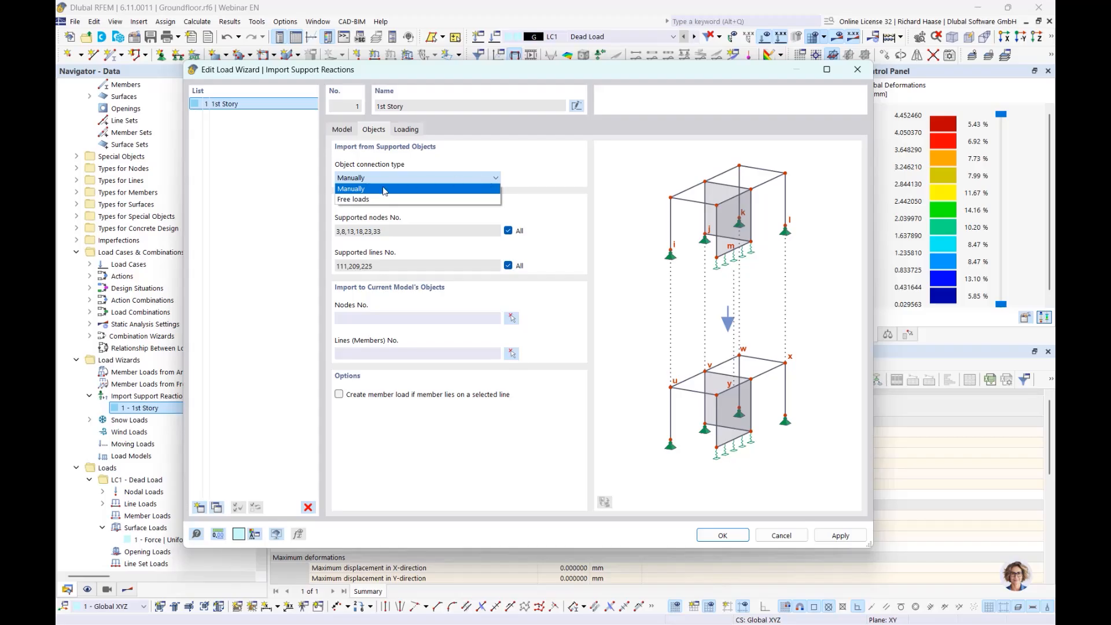
{"action": "left_click", "coordinate": [356, 200]}
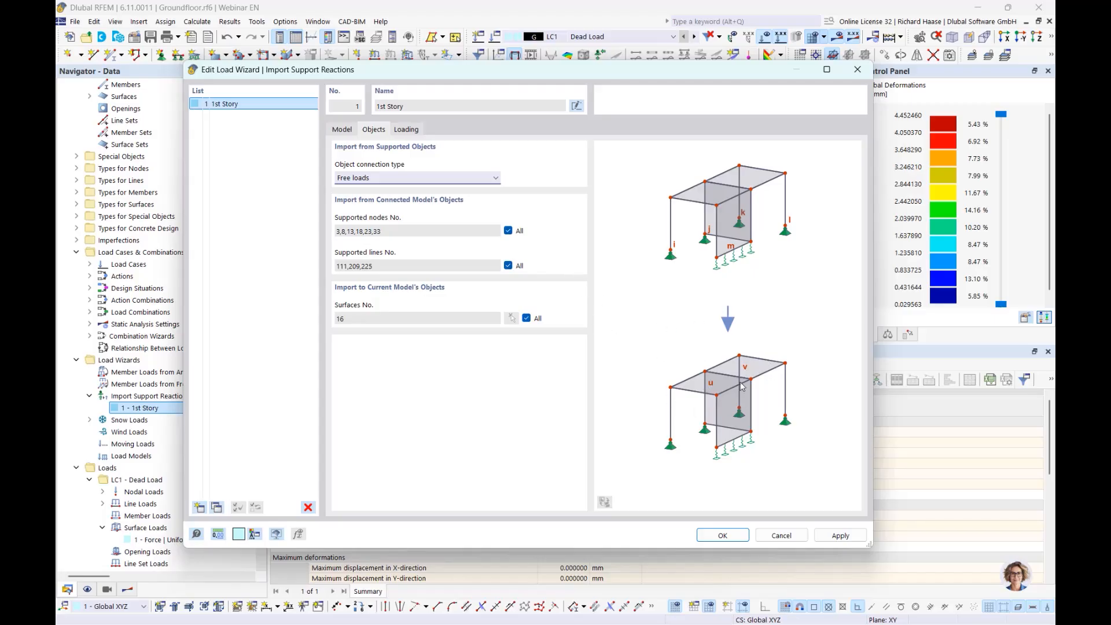
Set the loading connection type of the 1st Story support reaction import to Manually
{"action": "left_click", "coordinate": [416, 133]}
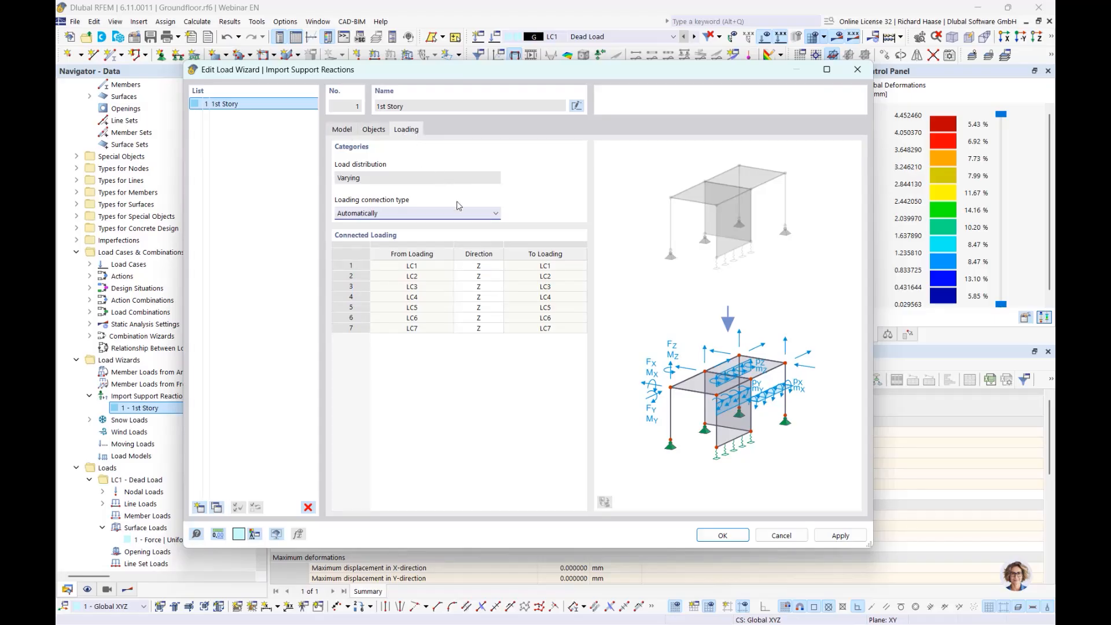
{"action": "left_click", "coordinate": [407, 219]}
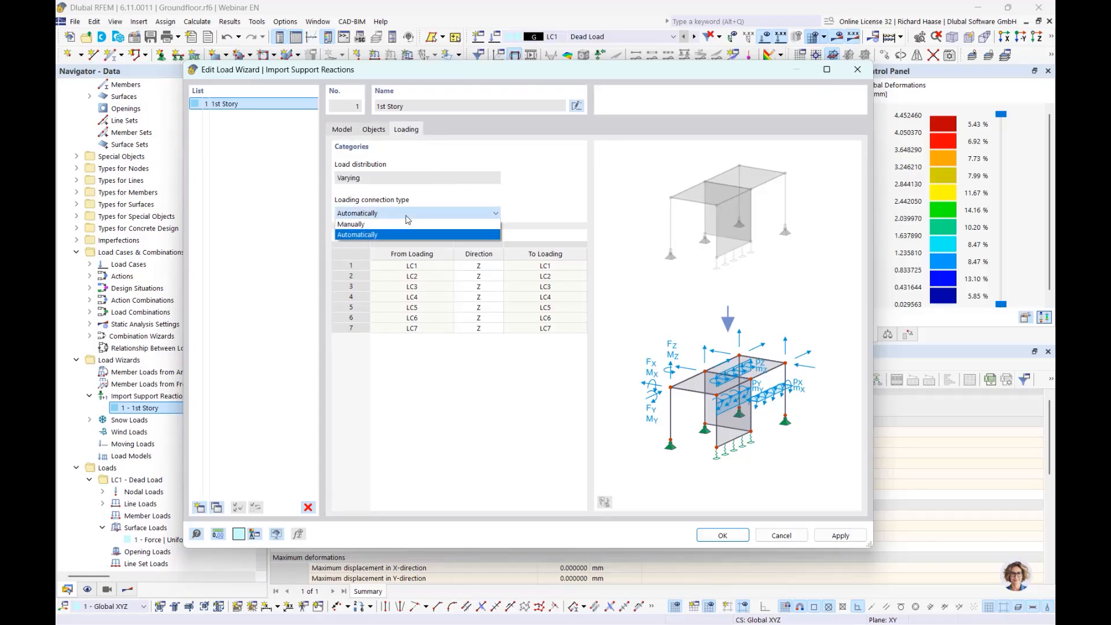
{"action": "left_click", "coordinate": [371, 225]}
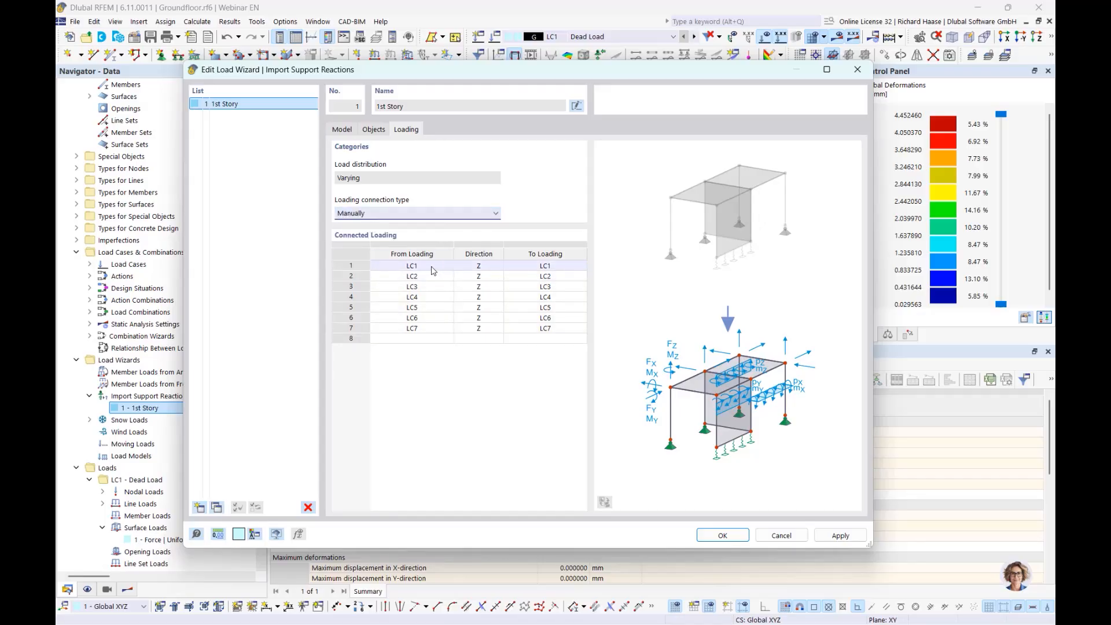
Browse the load cases and combinations available as source loading for the first connected loading row, keeping LC1
{"action": "left_click", "coordinate": [433, 266]}
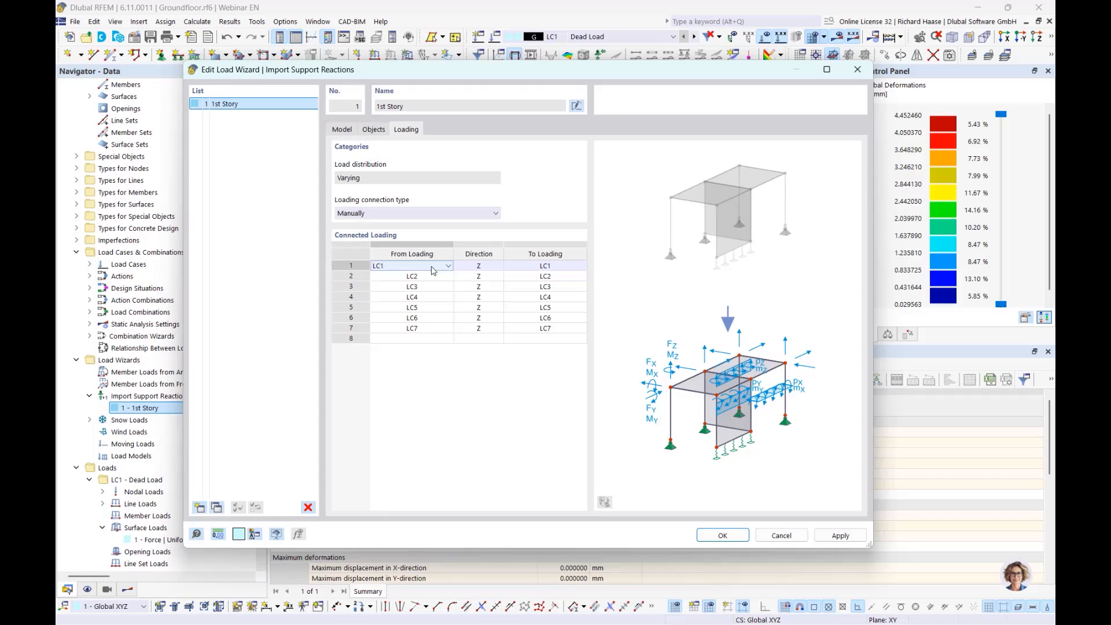
{"action": "left_click", "coordinate": [448, 265]}
{"action": "scroll", "coordinate": [393, 324], "scroll_direction": "down", "scroll_amount": 4}
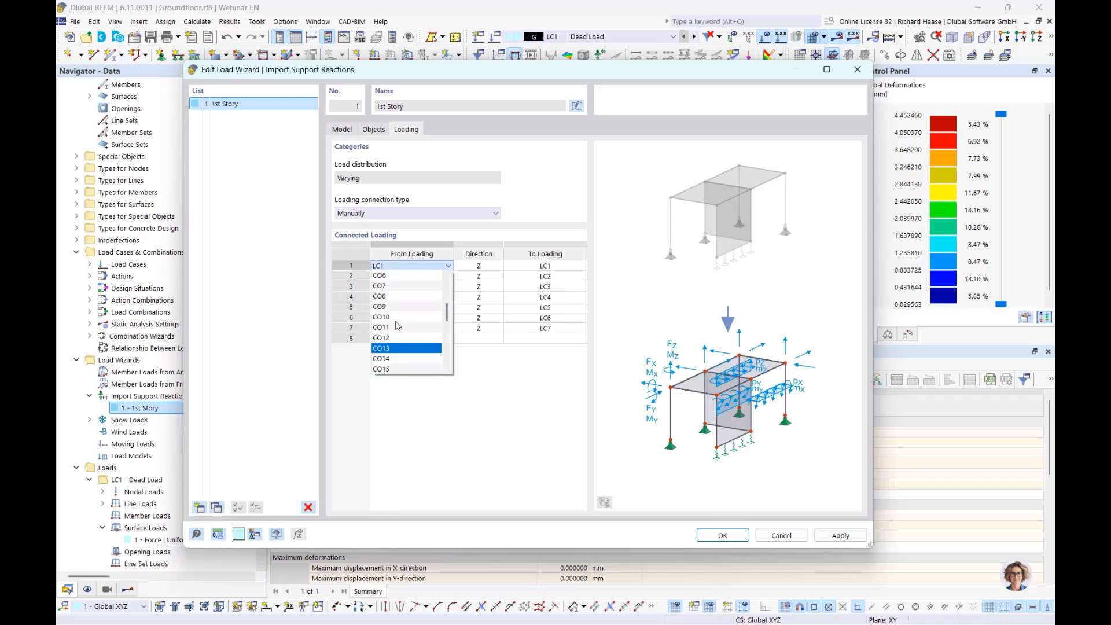
{"action": "scroll", "coordinate": [398, 347], "scroll_direction": "down", "scroll_amount": 3}
{"action": "scroll", "coordinate": [402, 352], "scroll_direction": "up", "scroll_amount": 7}
{"action": "left_click", "coordinate": [509, 398]}
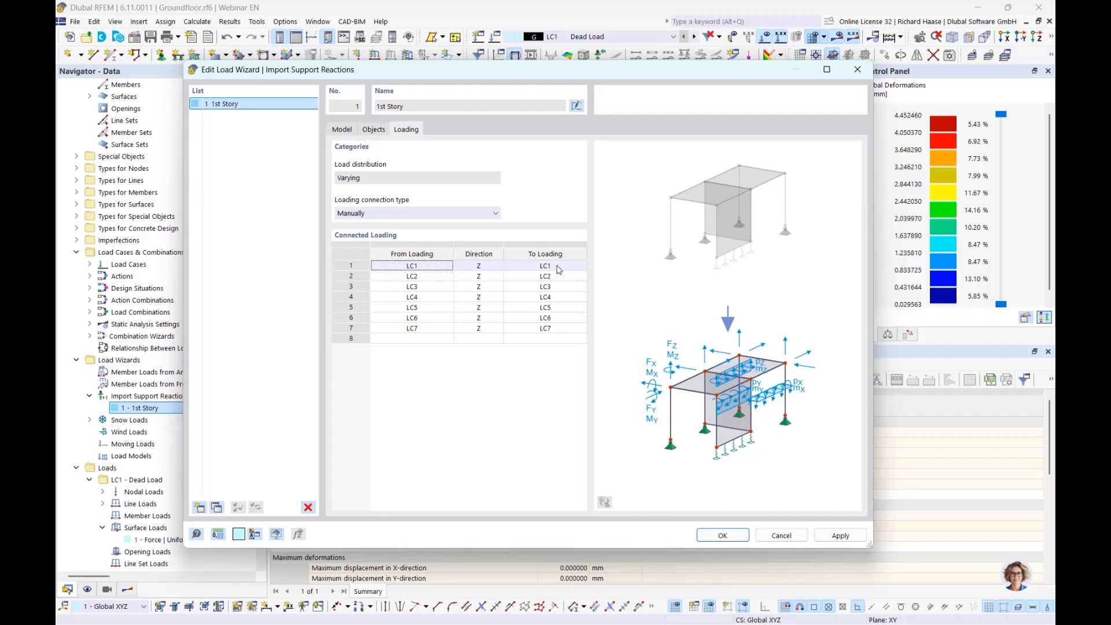
Review the direction options for the first connected loading row, keeping Z, and close the load wizard without saving
{"action": "left_click", "coordinate": [499, 270]}
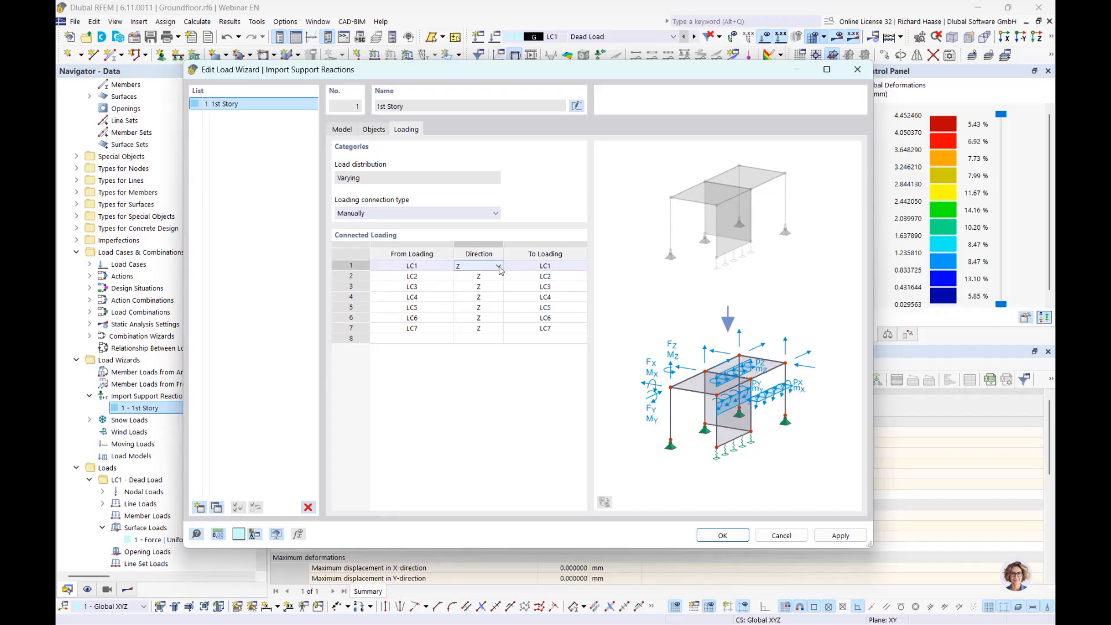
{"action": "left_click", "coordinate": [498, 267]}
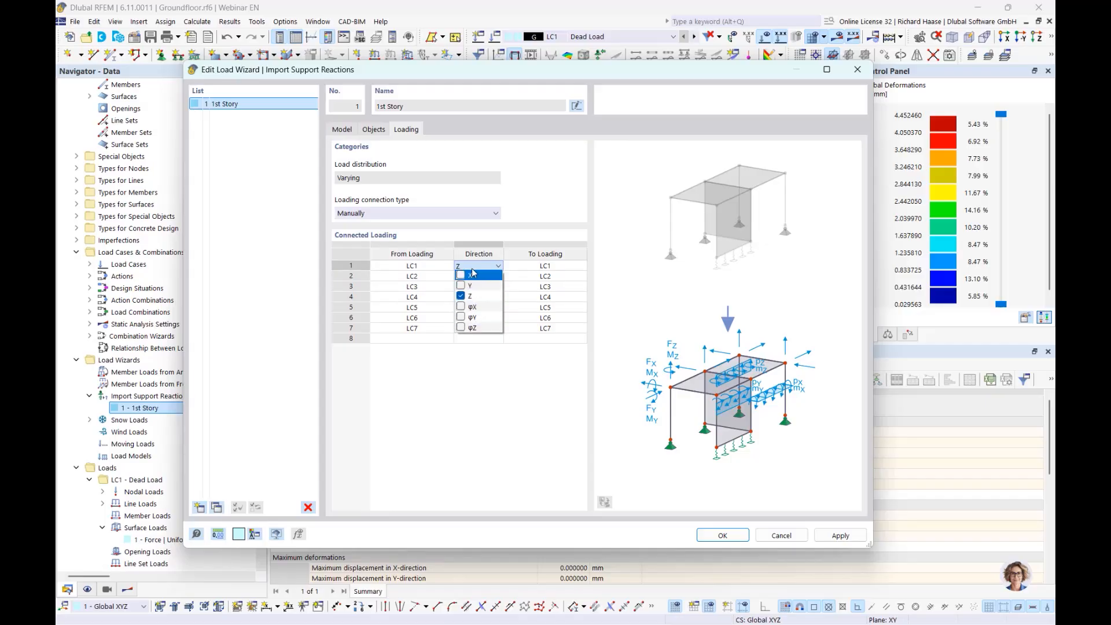
{"action": "left_click", "coordinate": [519, 233]}
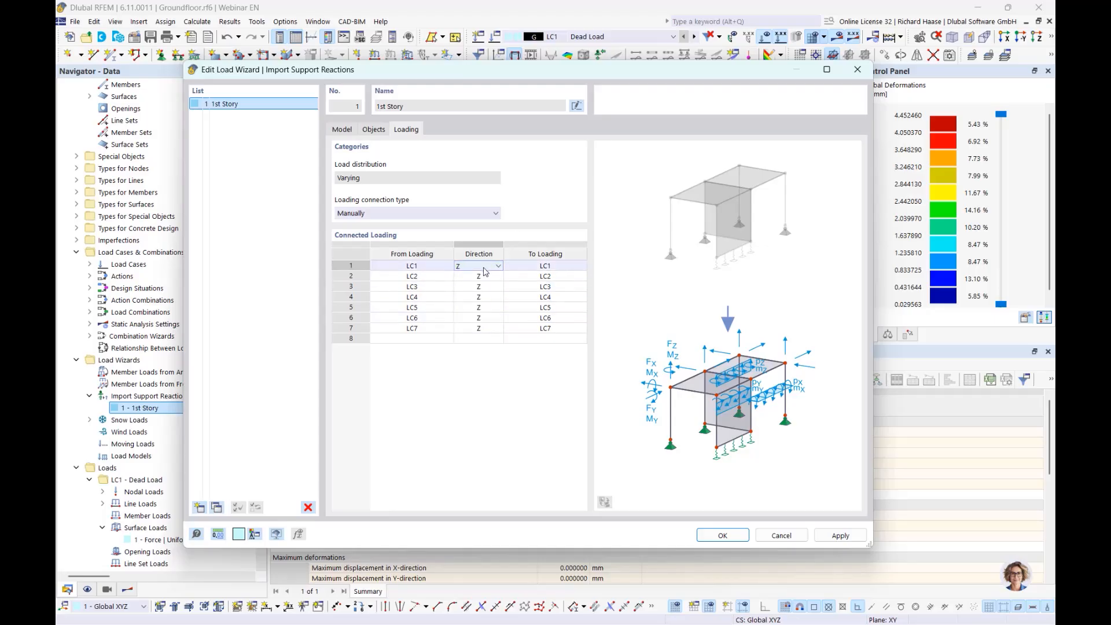
{"action": "left_click", "coordinate": [857, 70]}
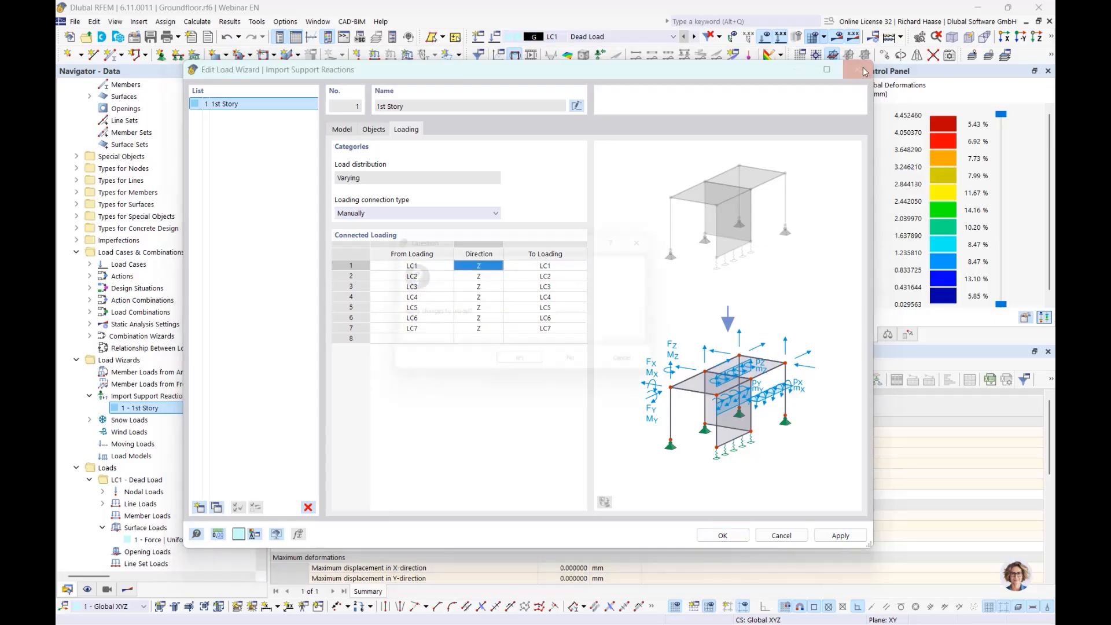
{"action": "left_click", "coordinate": [581, 368]}
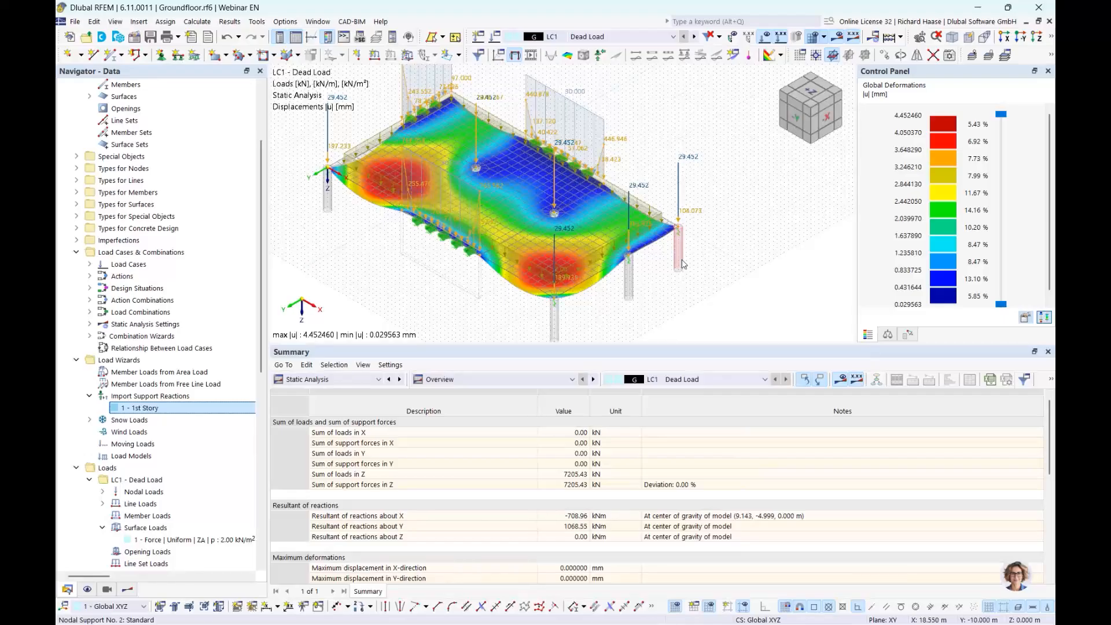
Examine the imported free concentrated and free line loads under LC1 - Dead Load, widening the navigator to read their full descriptions
{"action": "scroll", "coordinate": [167, 431], "scroll_direction": "down", "scroll_amount": 4}
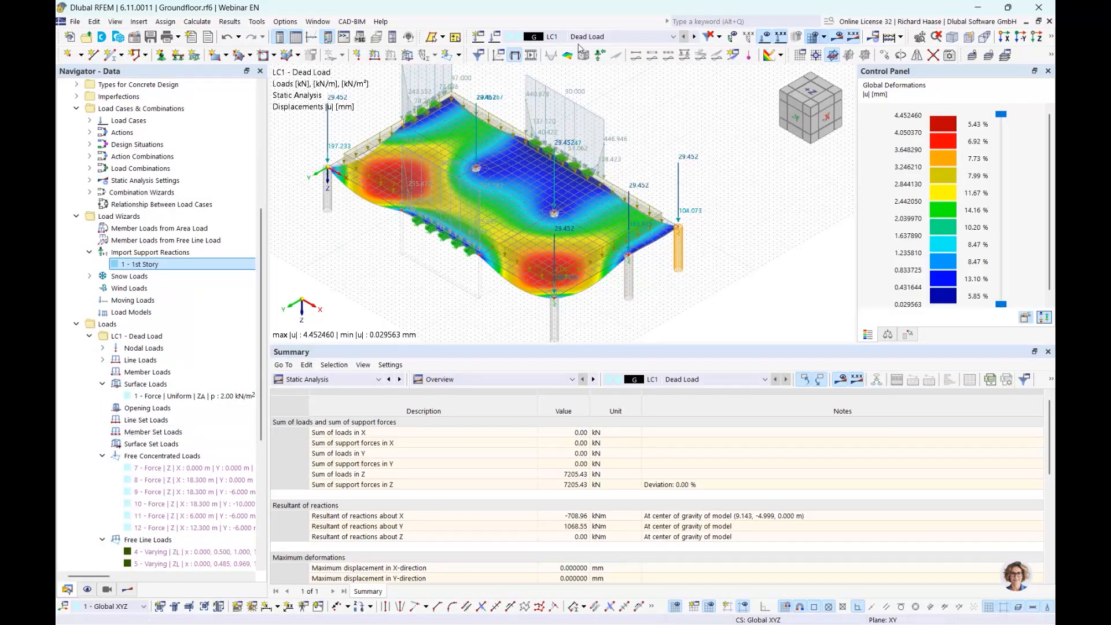
{"action": "scroll", "coordinate": [203, 448], "scroll_direction": "down", "scroll_amount": 3}
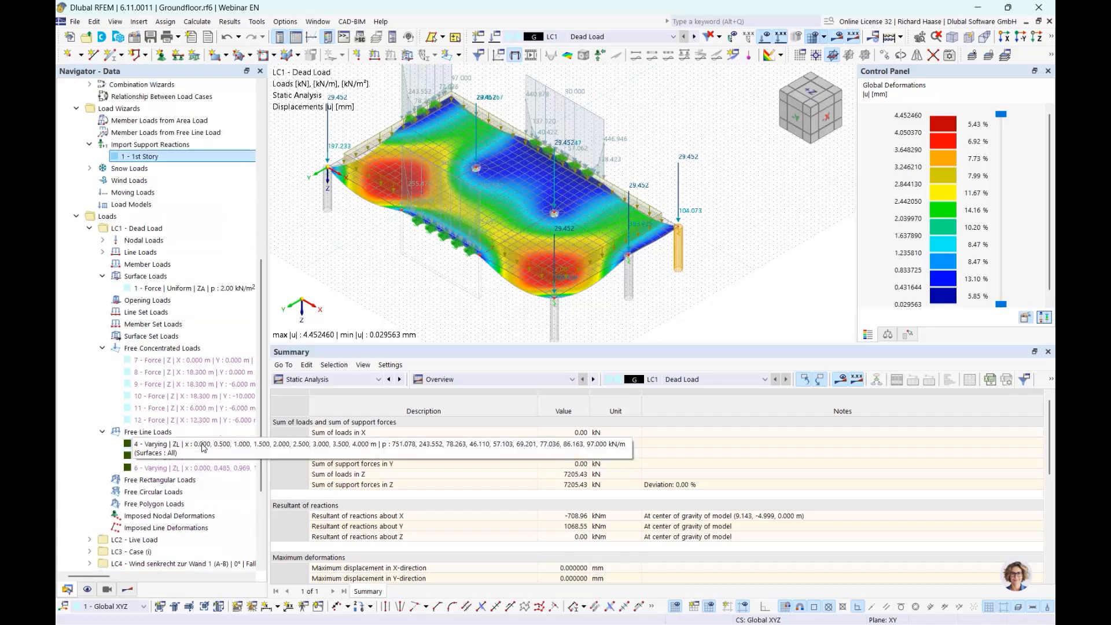
{"action": "left_click", "coordinate": [207, 360]}
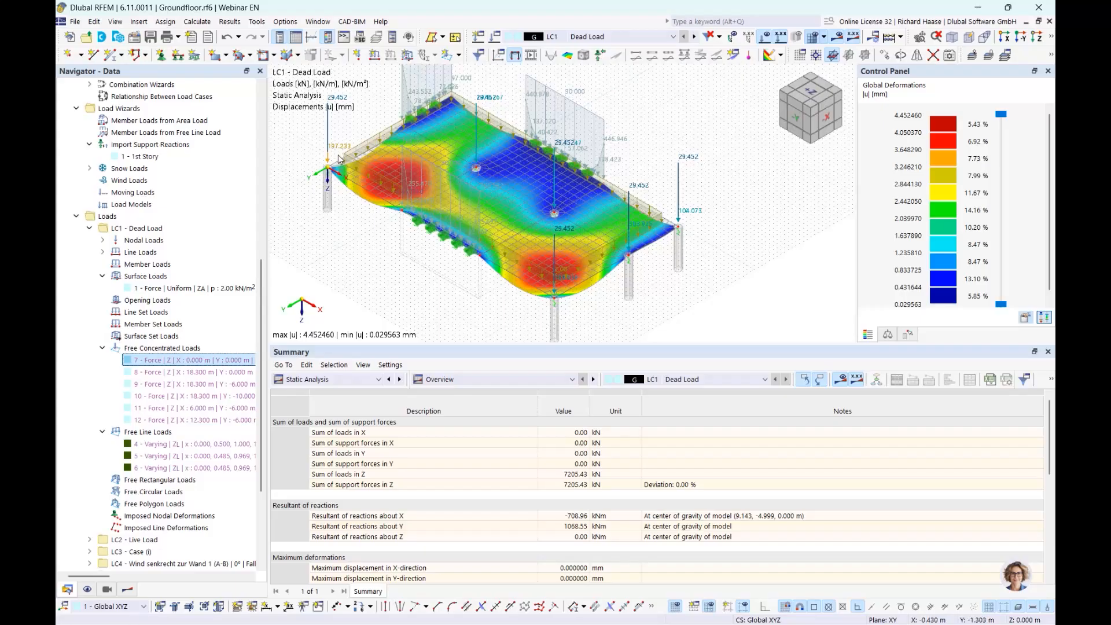
{"action": "scroll", "coordinate": [333, 155], "scroll_direction": "up", "scroll_amount": 5}
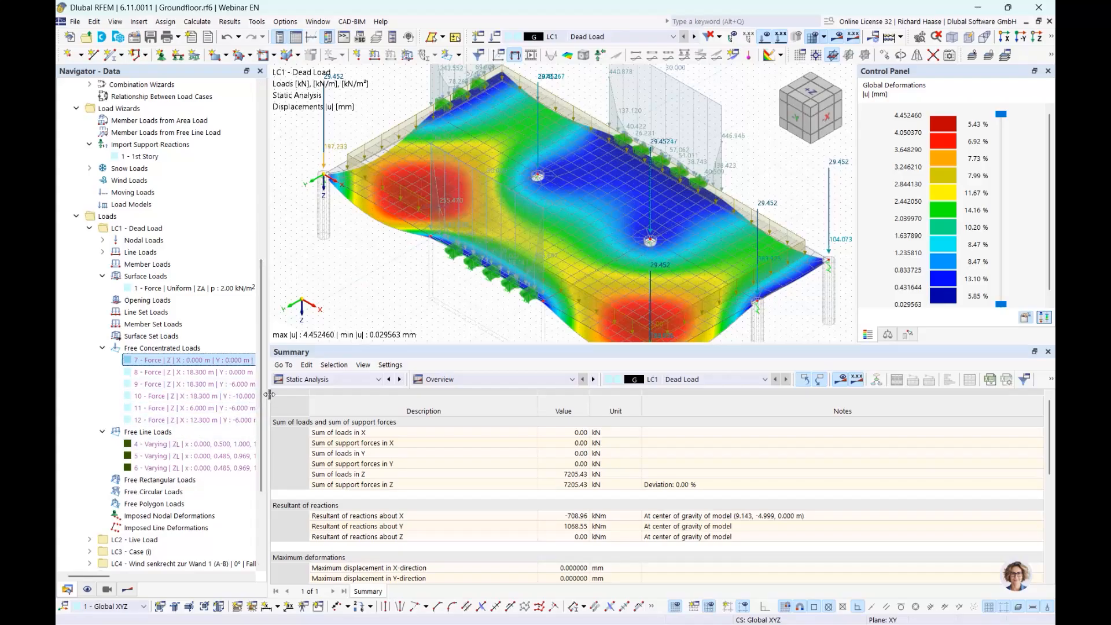
{"action": "left_click_drag", "start_coordinate": [269, 394], "coordinate": [402, 391]}
{"action": "left_click", "coordinate": [289, 373]}
{"action": "left_click", "coordinate": [289, 386]}
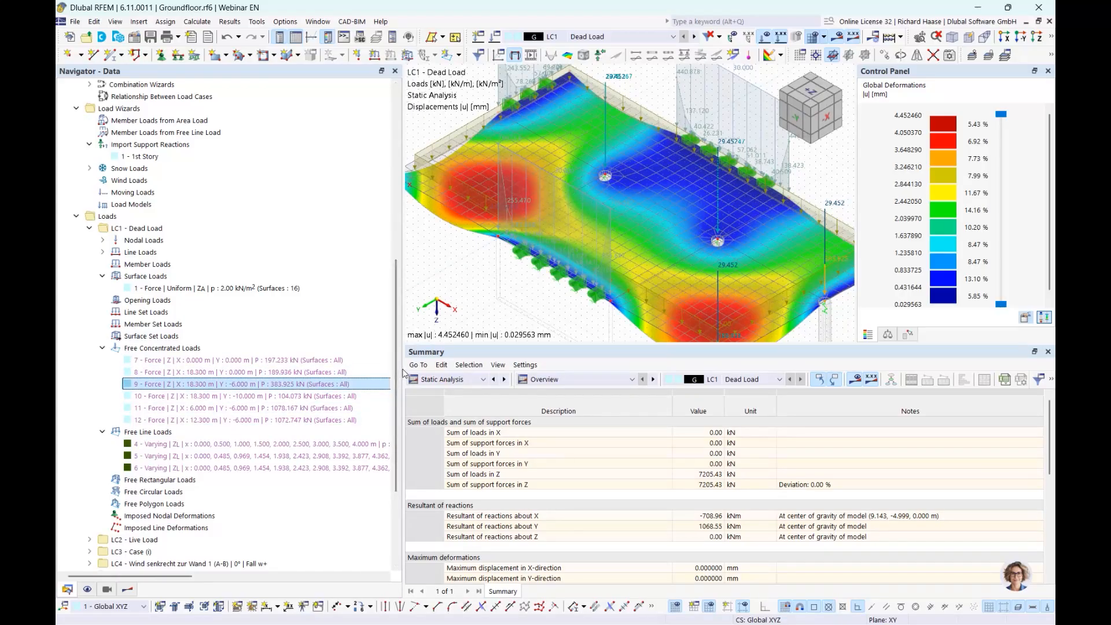
{"action": "left_click_drag", "start_coordinate": [404, 373], "coordinate": [336, 373]}
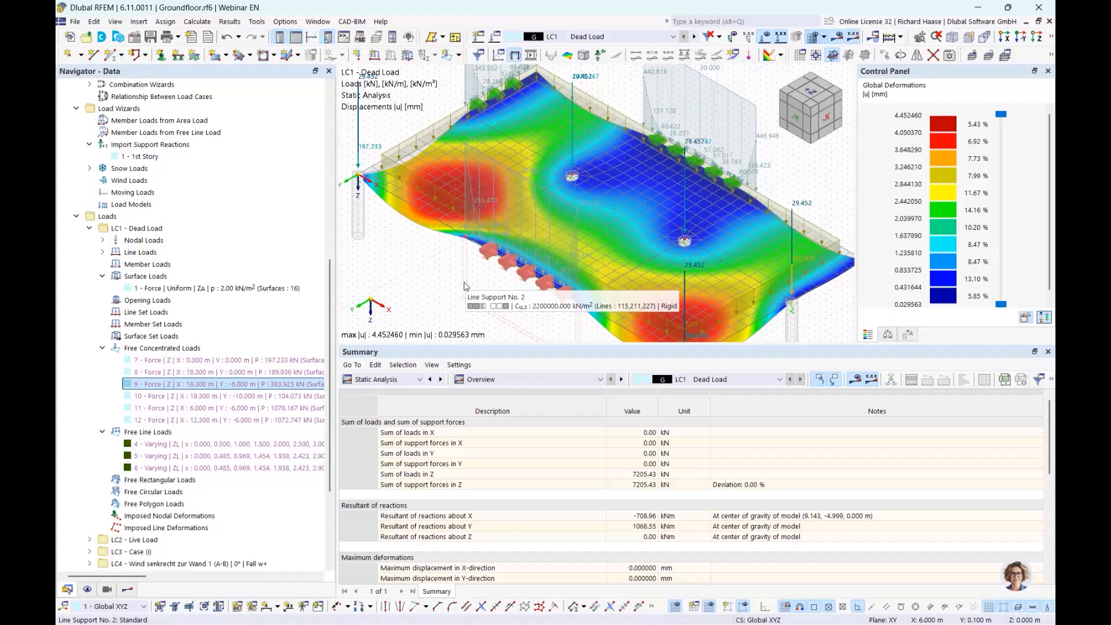
Open free concentrated load 7 of LC1, review its settings and the Cancel Generated State option, and close it unchanged
{"action": "left_click", "coordinate": [225, 361]}
{"action": "right_click", "coordinate": [226, 363]}
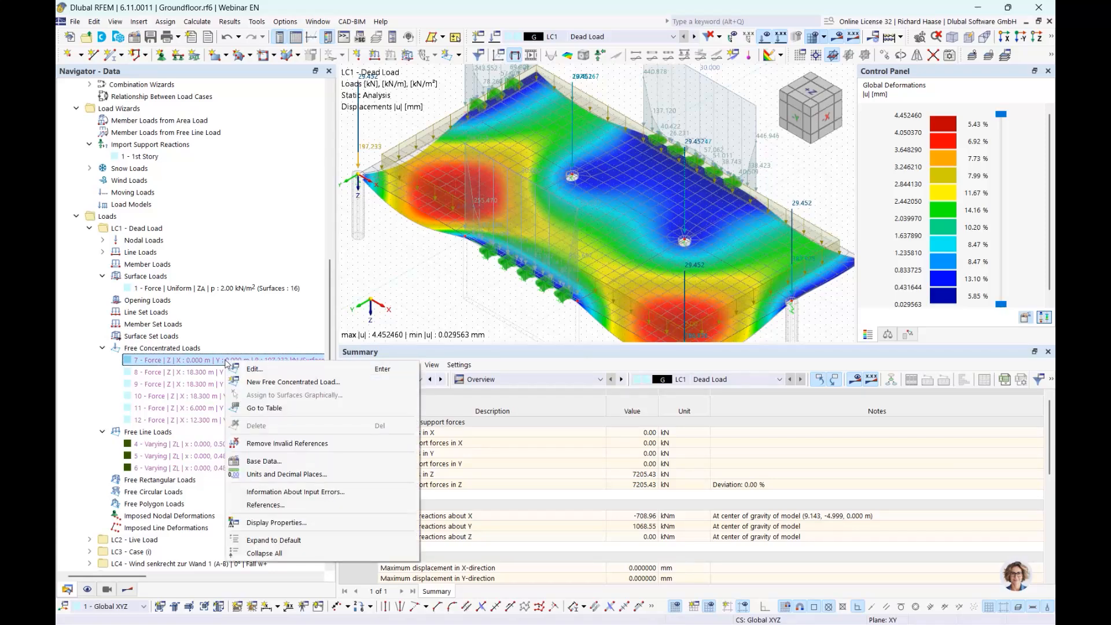
{"action": "double_click", "coordinate": [226, 360]}
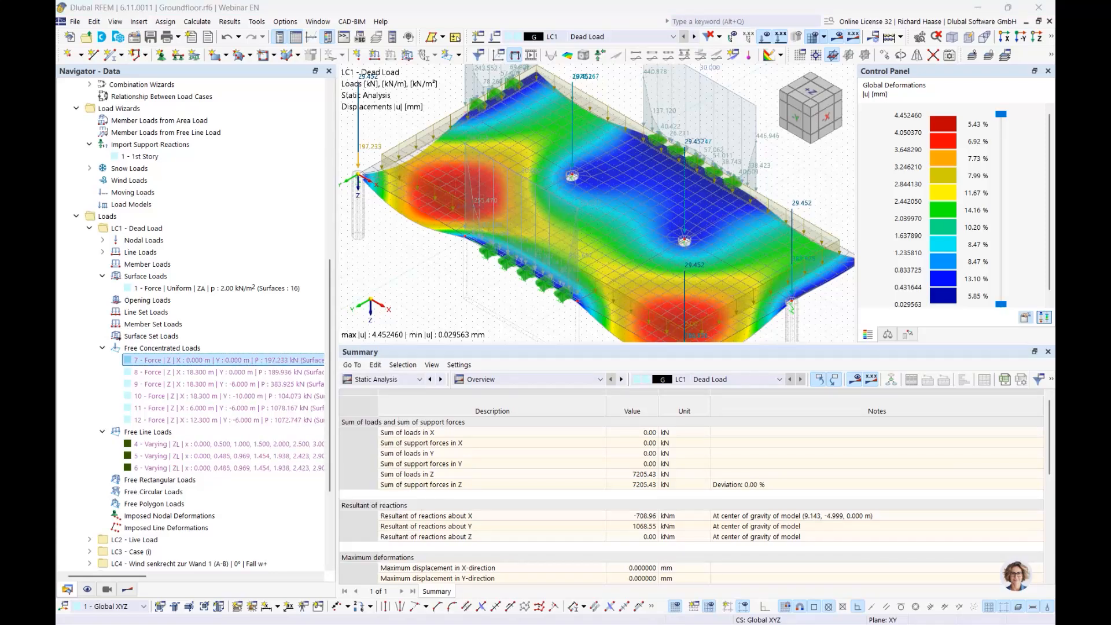
{"action": "left_click_drag", "start_coordinate": [56, 132], "coordinate": [722, 238]}
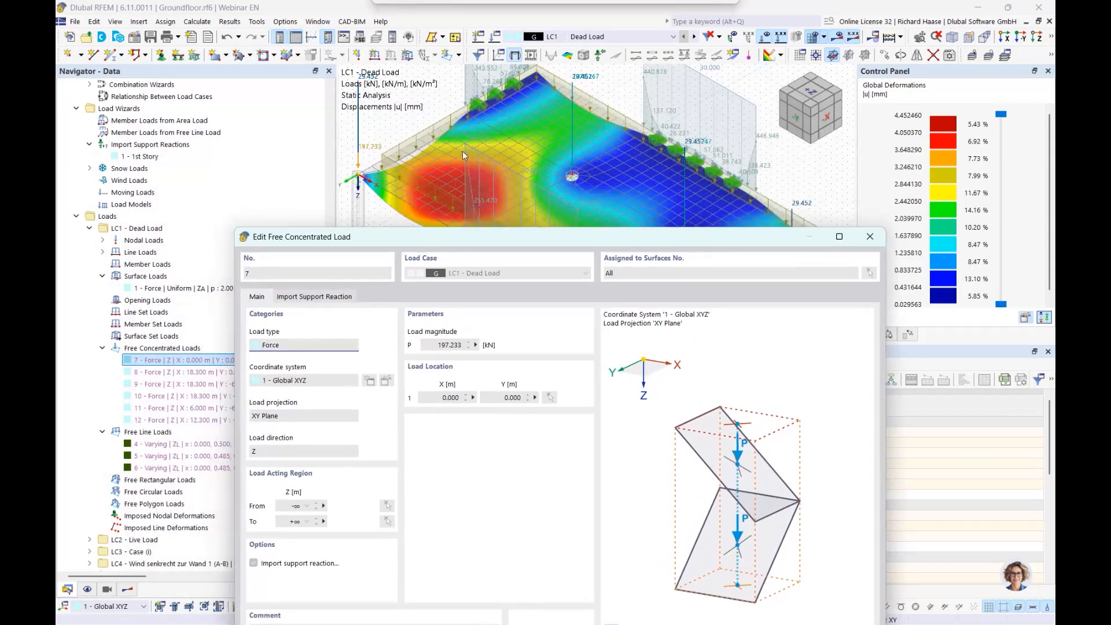
{"action": "left_click_drag", "start_coordinate": [523, 237], "coordinate": [495, 85]}
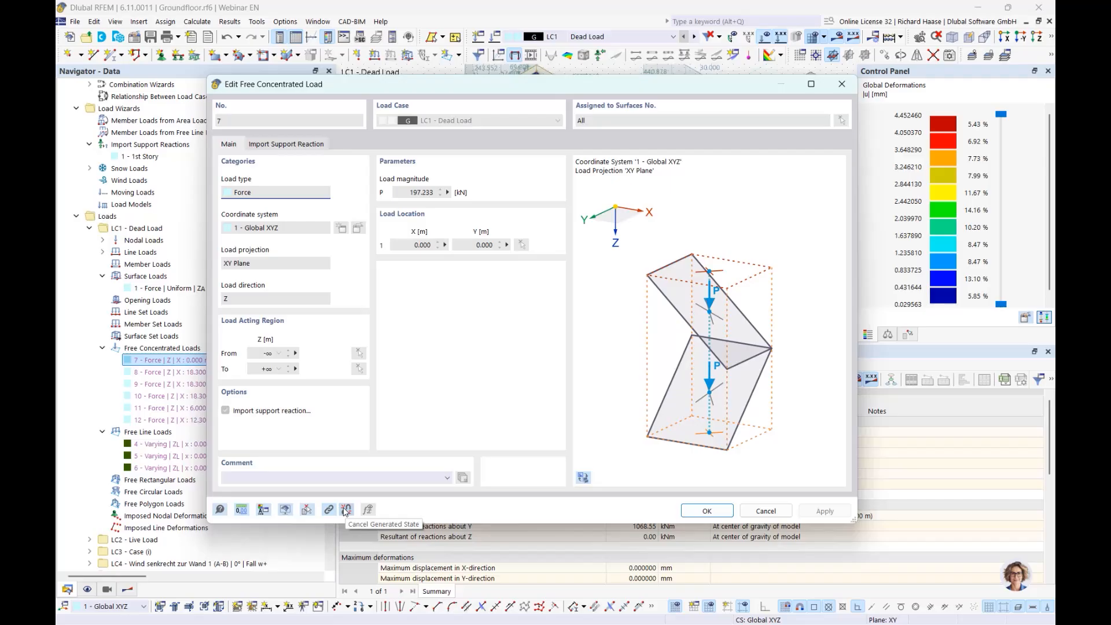
{"action": "left_click", "coordinate": [842, 84]}
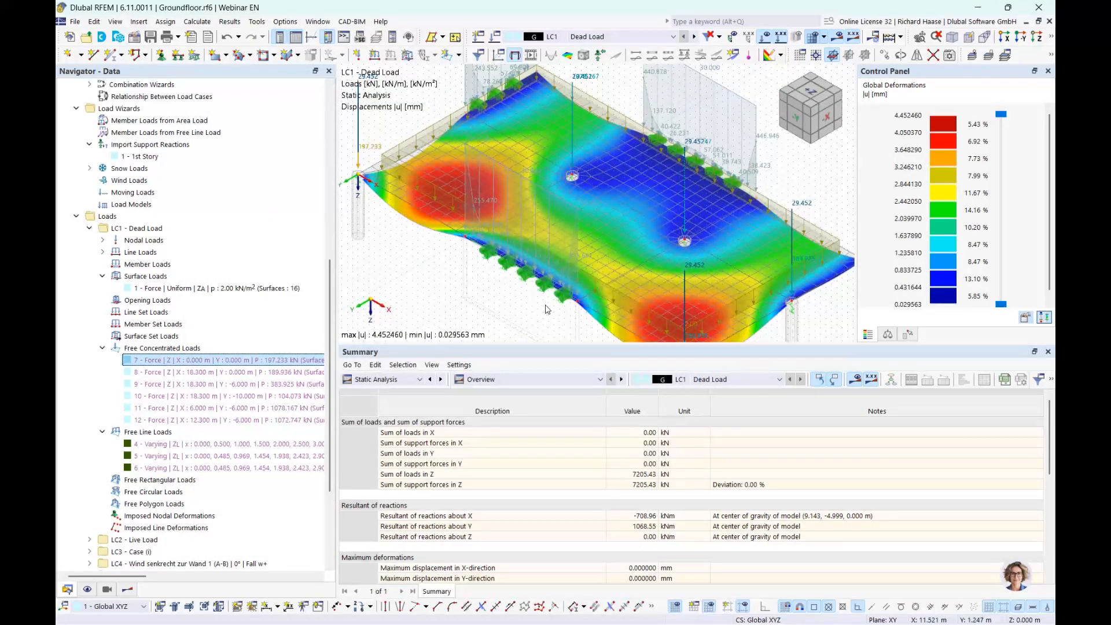
Check the Groundfloor model's sum of loads in Z for LC1 and switch to the Building Model - Rigid model
{"action": "left_click_drag", "start_coordinate": [592, 344], "coordinate": [592, 357]}
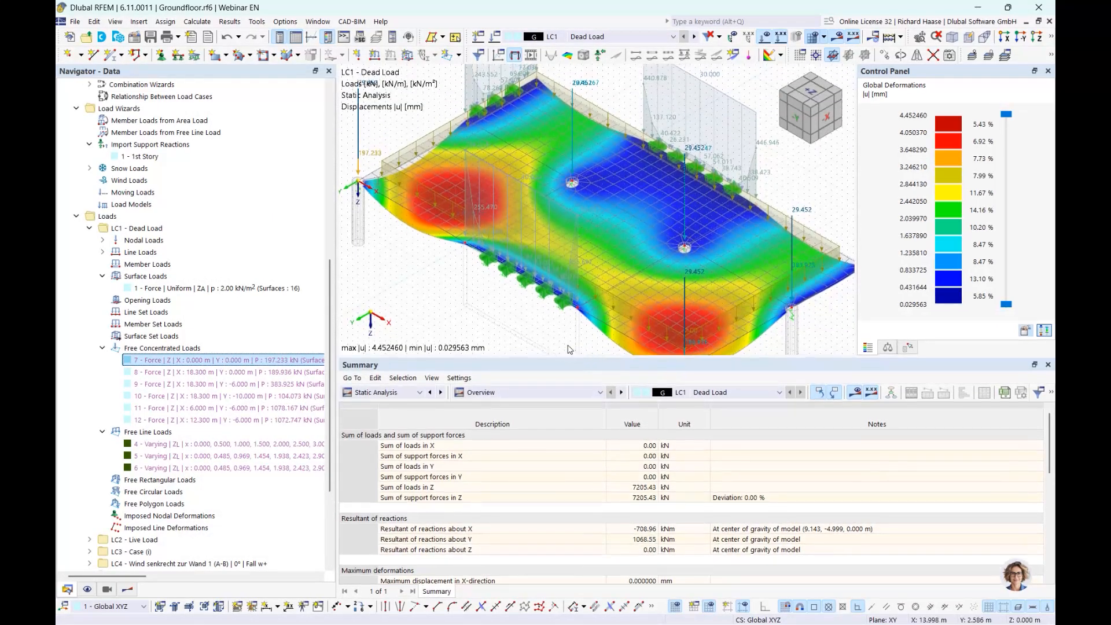
{"action": "middle_click_drag", "start_coordinate": [575, 336], "coordinate": [558, 255]}
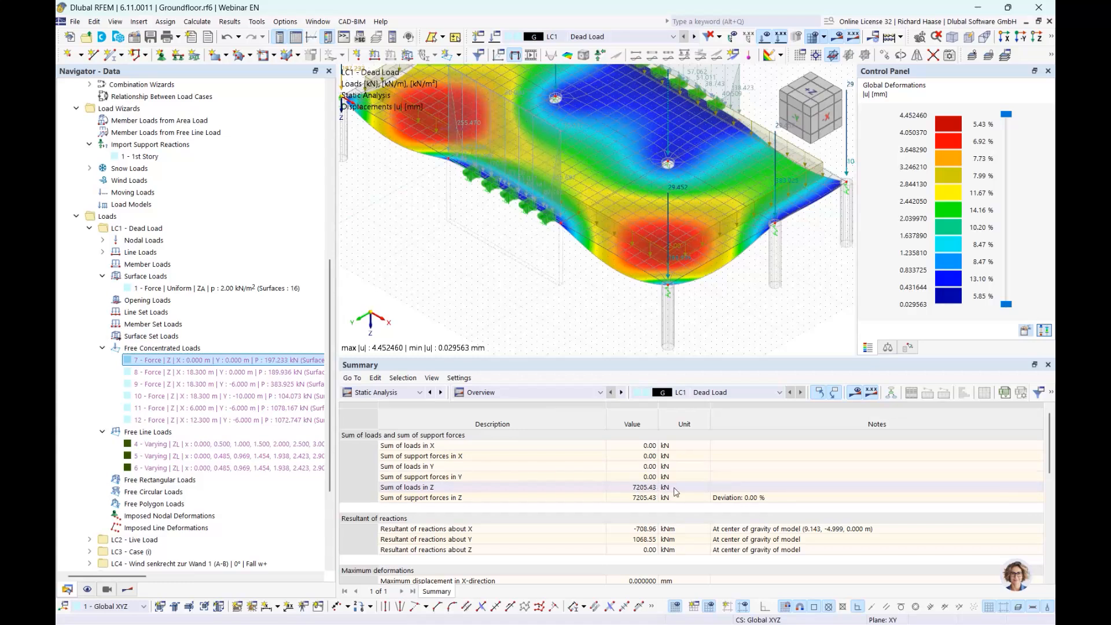
{"action": "scroll", "coordinate": [187, 174], "scroll_direction": "up", "scroll_amount": 10}
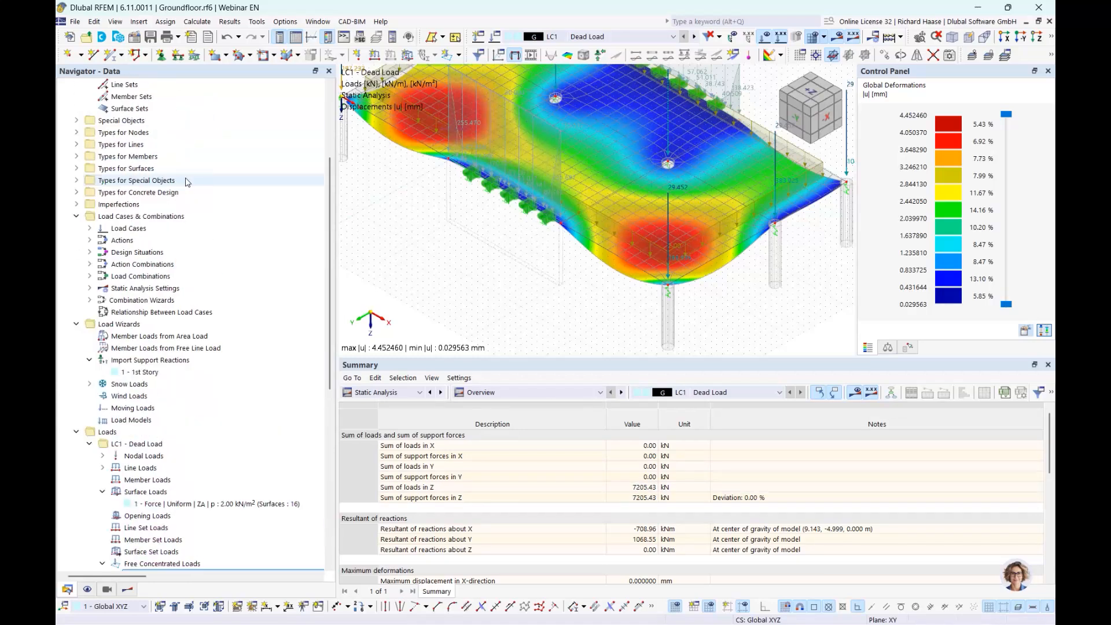
{"action": "left_click", "coordinate": [63, 108]}
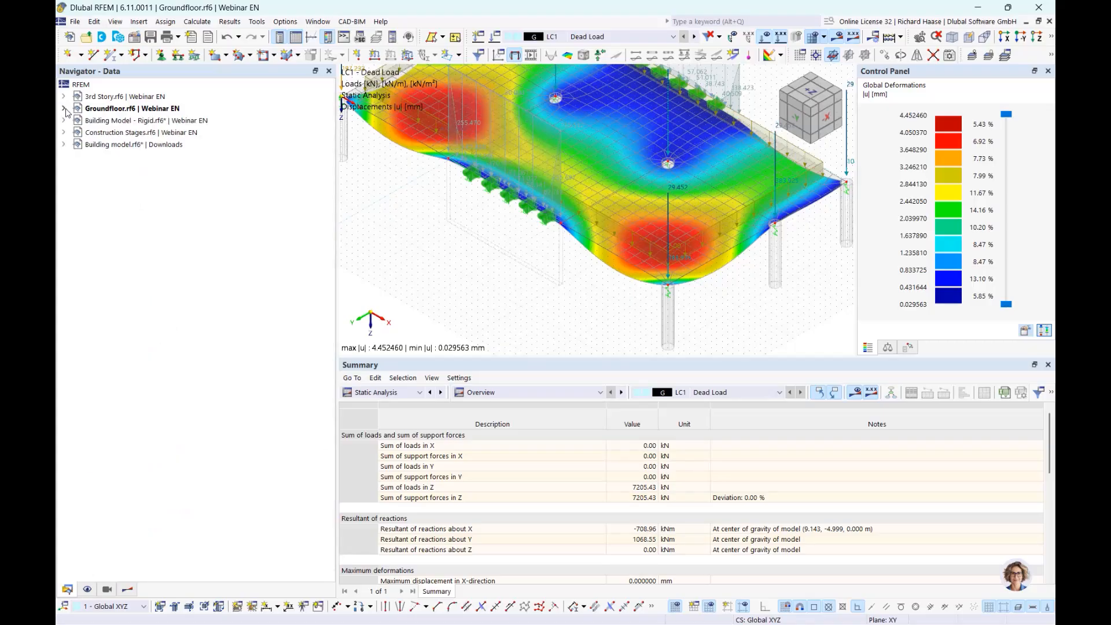
{"action": "left_click", "coordinate": [162, 122]}
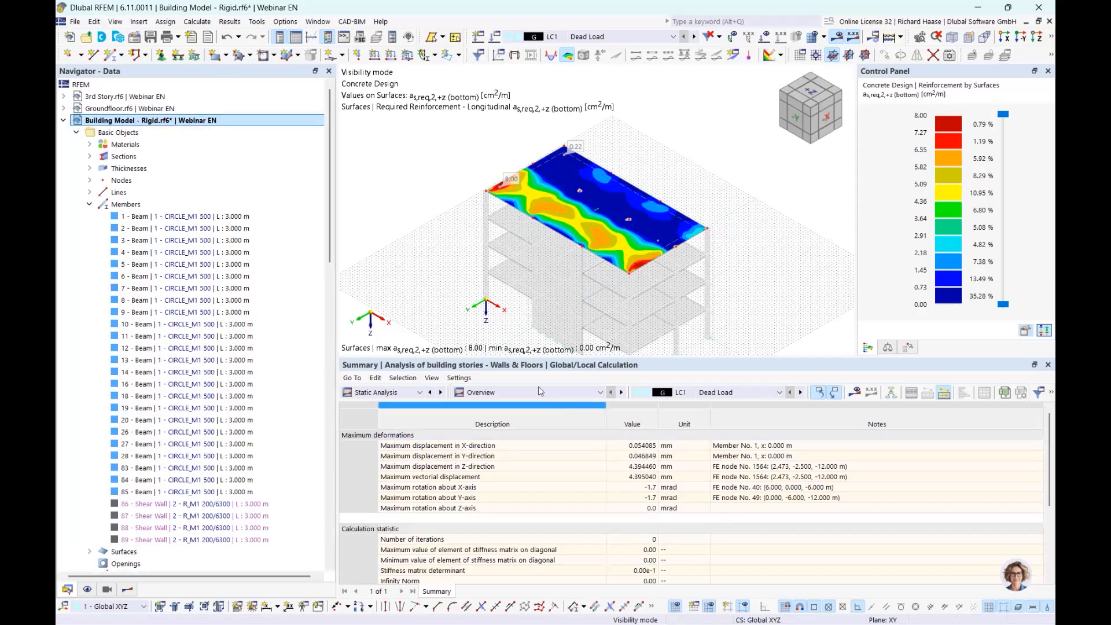
Show the static analysis results by stories and check the cumulative mass of story 0 under Centers of Mass and Rigidity
{"action": "left_click", "coordinate": [505, 393]}
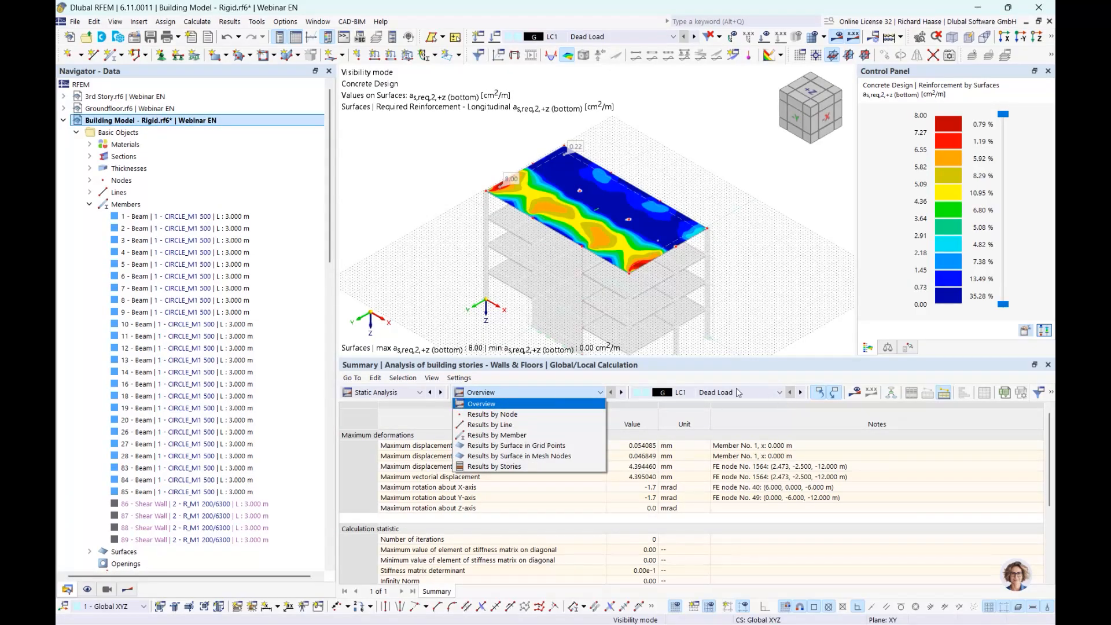
{"action": "left_click", "coordinate": [523, 466]}
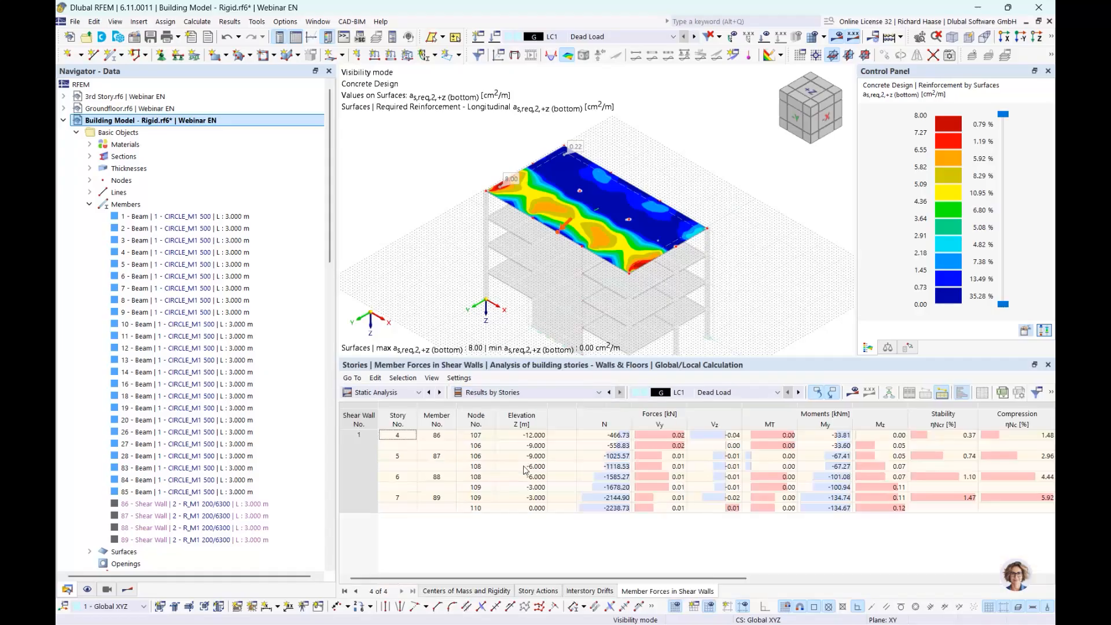
{"action": "left_click", "coordinate": [482, 591]}
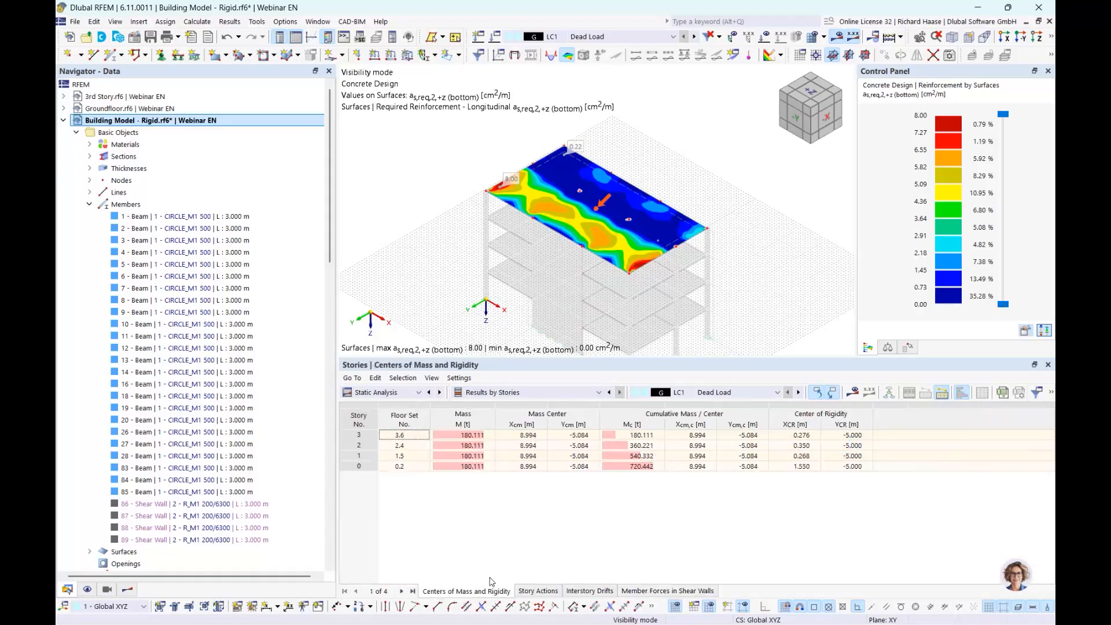
{"action": "left_click", "coordinate": [639, 466]}
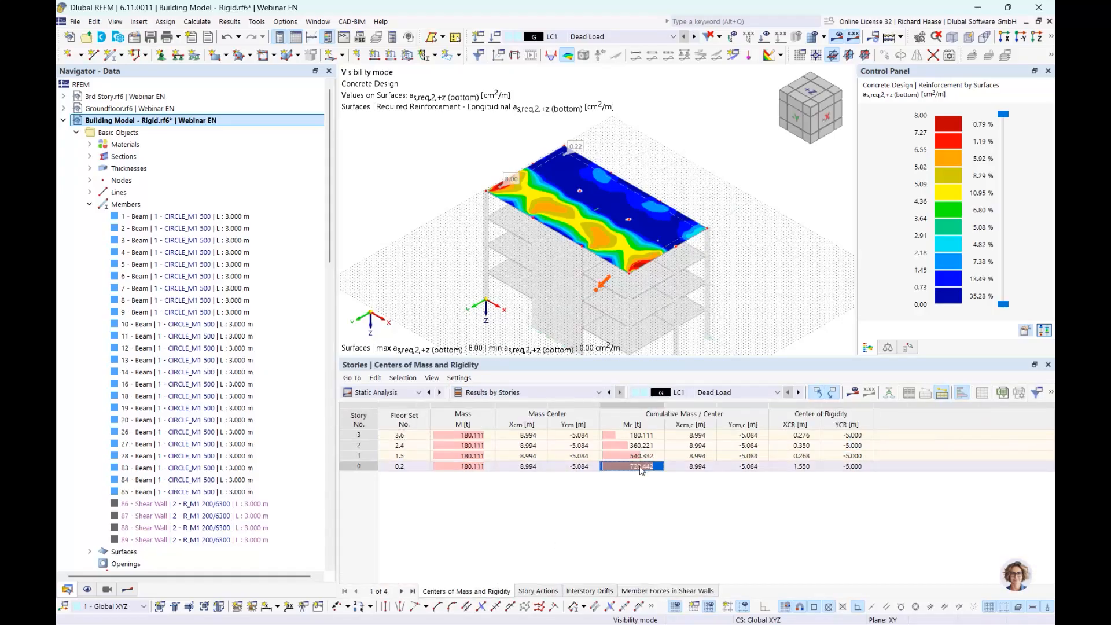
Cancel the visibility mode to show the entire building model
{"action": "middle_click_drag", "start_coordinate": [726, 281], "coordinate": [704, 227]}
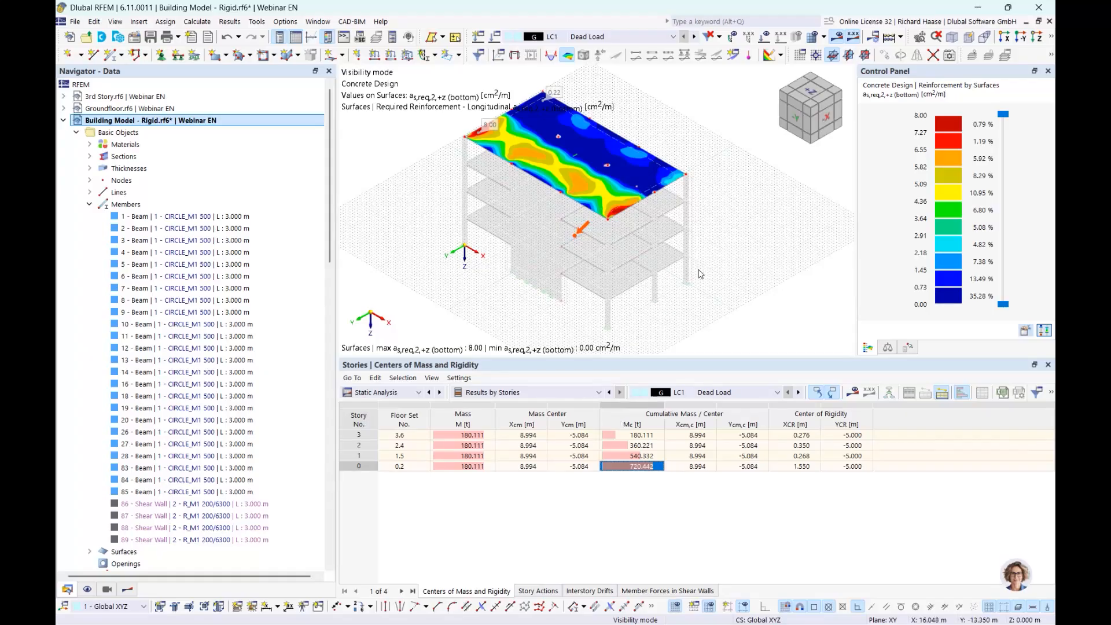
{"action": "left_click", "coordinate": [1051, 35]}
{"action": "left_click", "coordinate": [967, 55]}
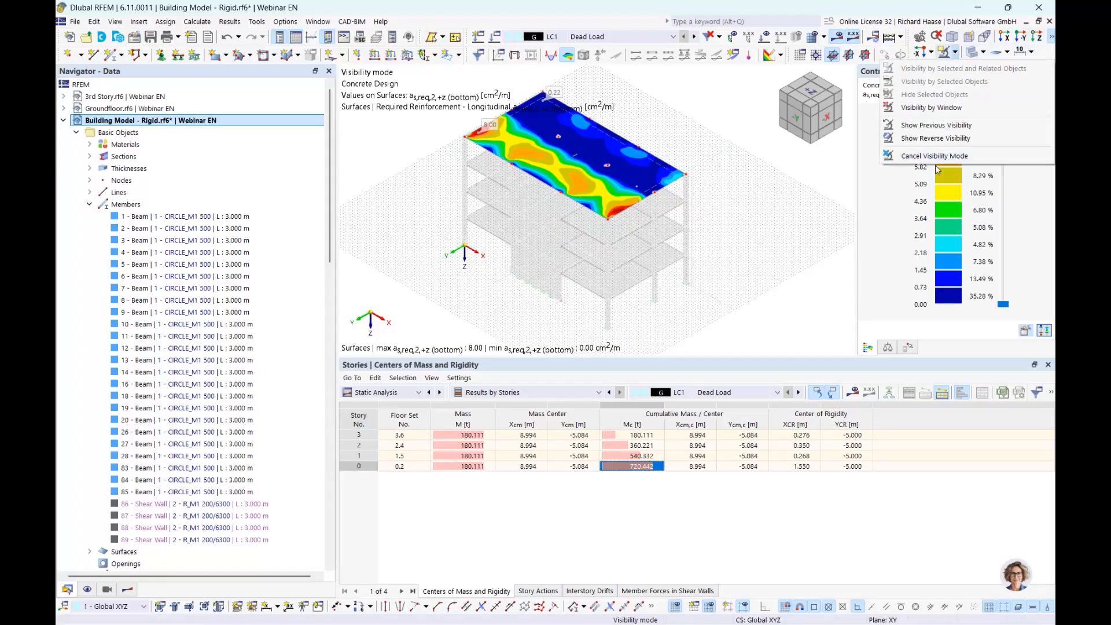
{"action": "left_click", "coordinate": [941, 157]}
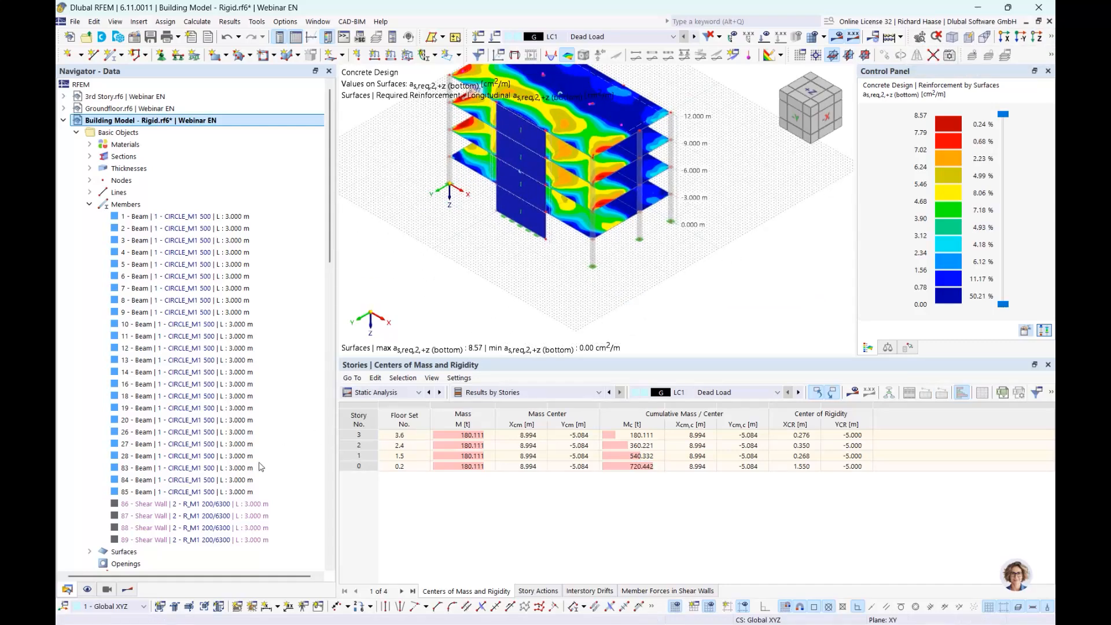
Switch the displayed results from Concrete Design to Static Analysis
{"action": "left_click", "coordinate": [127, 590]}
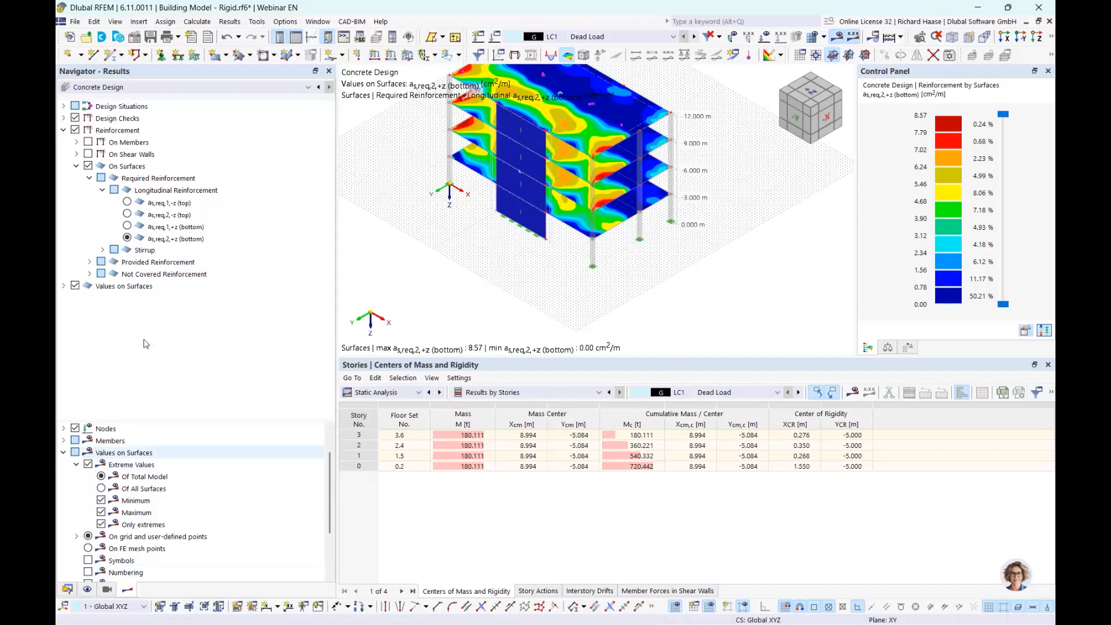
{"action": "left_click", "coordinate": [111, 87]}
{"action": "left_click", "coordinate": [98, 98]}
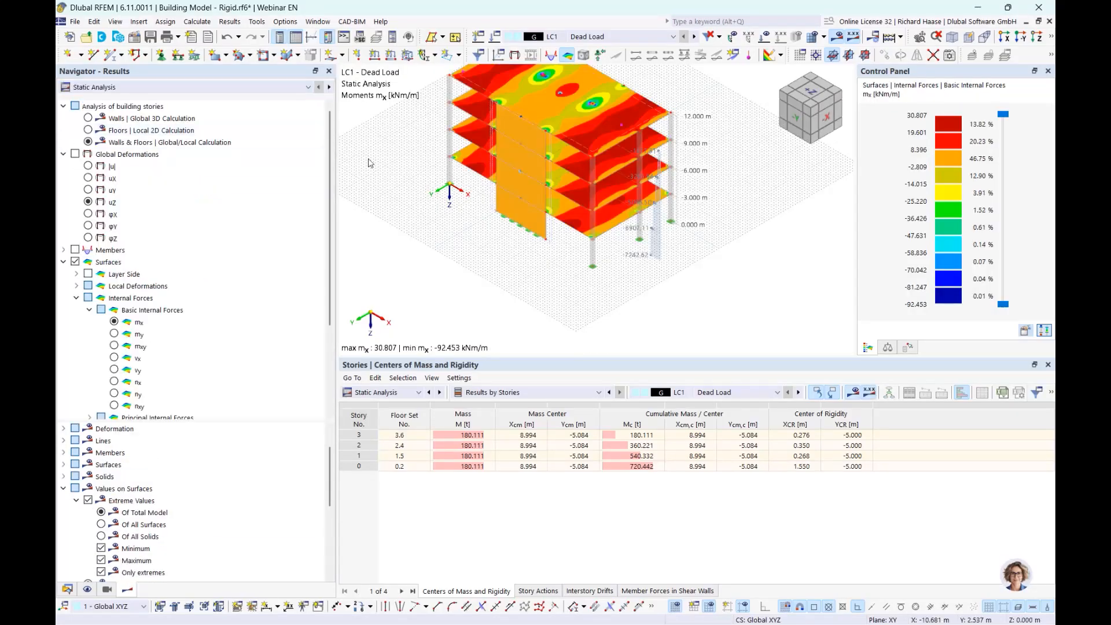
Expand the force results of the vertical result lines and examine the Fz force along the building height
{"action": "scroll", "coordinate": [172, 203], "scroll_direction": "down", "scroll_amount": 3}
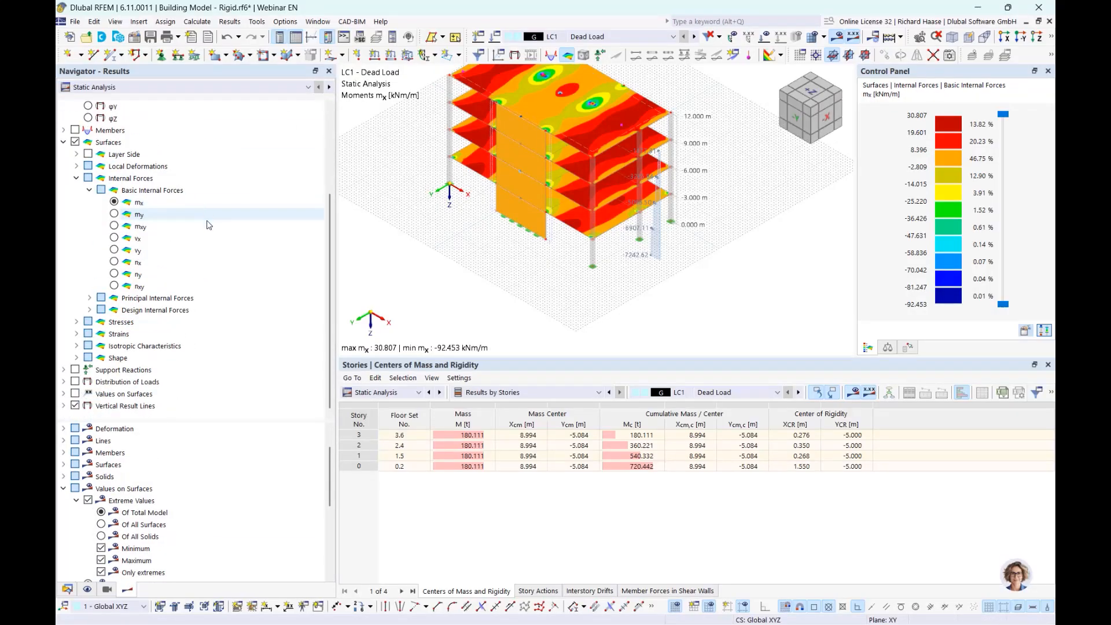
{"action": "left_click", "coordinate": [137, 407]}
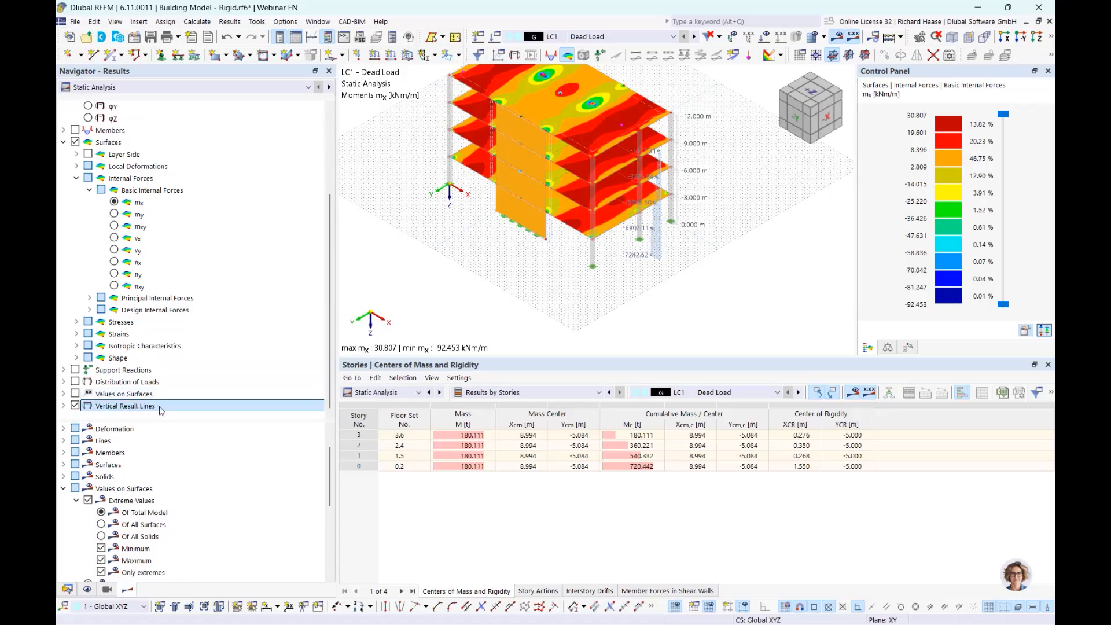
{"action": "left_click", "coordinate": [64, 407]}
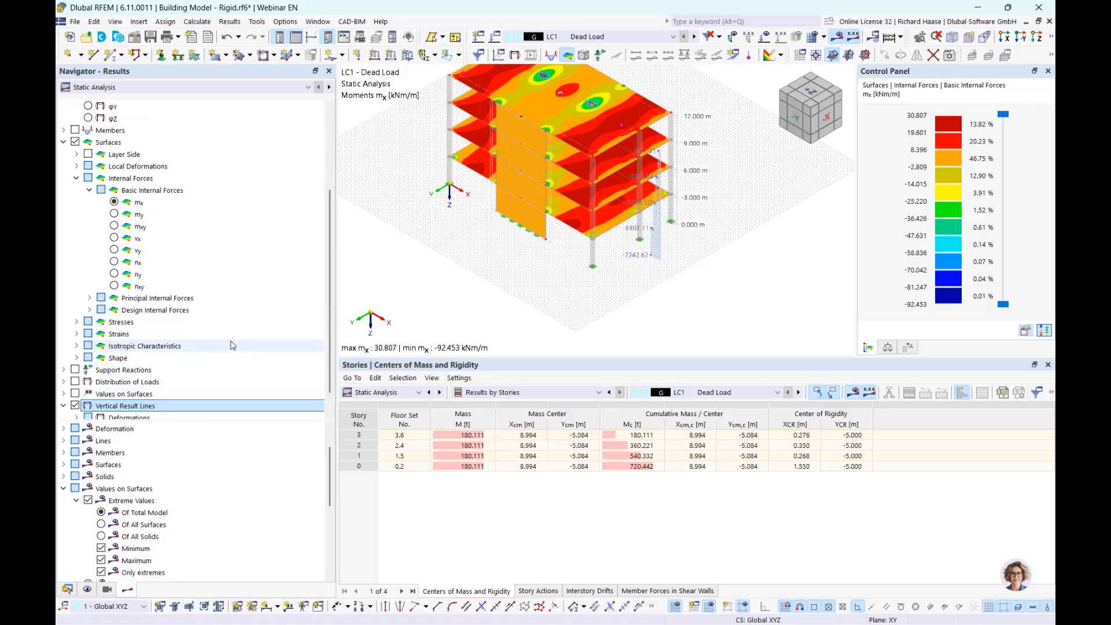
{"action": "left_click", "coordinate": [77, 406]}
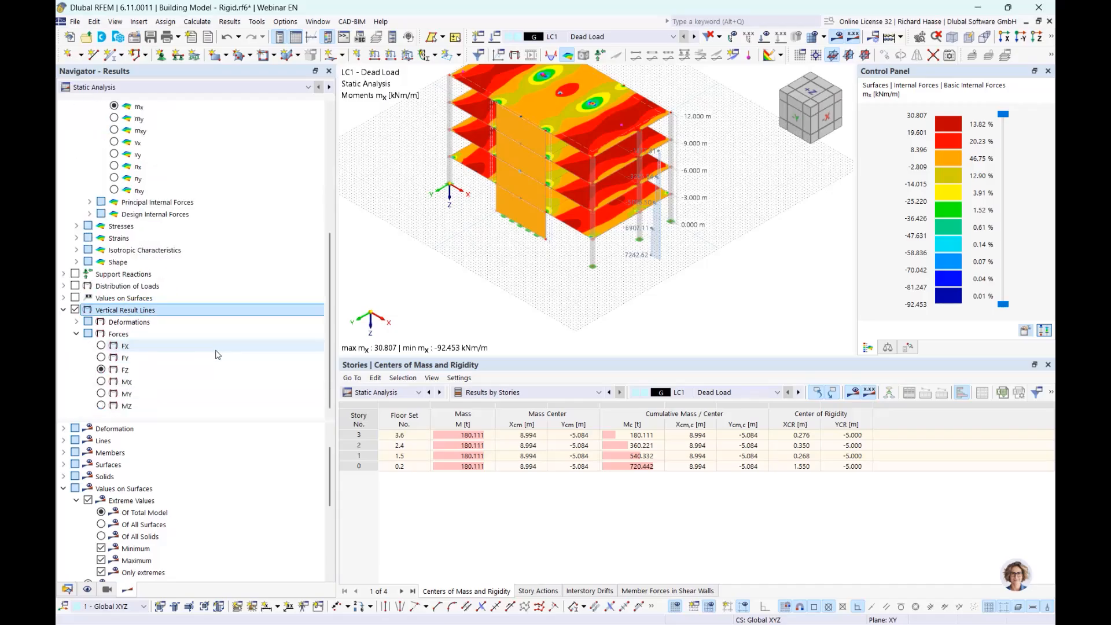
{"action": "left_click", "coordinate": [124, 370]}
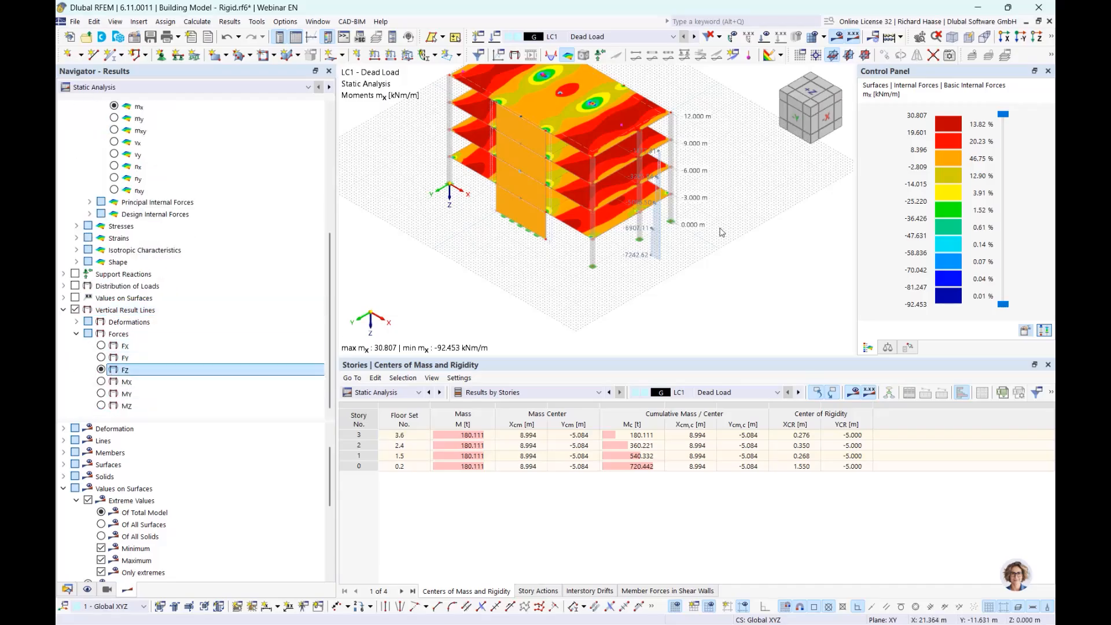
Inspect the Fz result line from the roof down to the base of the building and hide the vertical result lines
{"action": "scroll", "coordinate": [654, 227], "scroll_direction": "up", "scroll_amount": 3}
{"action": "scroll", "coordinate": [654, 227], "scroll_direction": "down", "scroll_amount": 5}
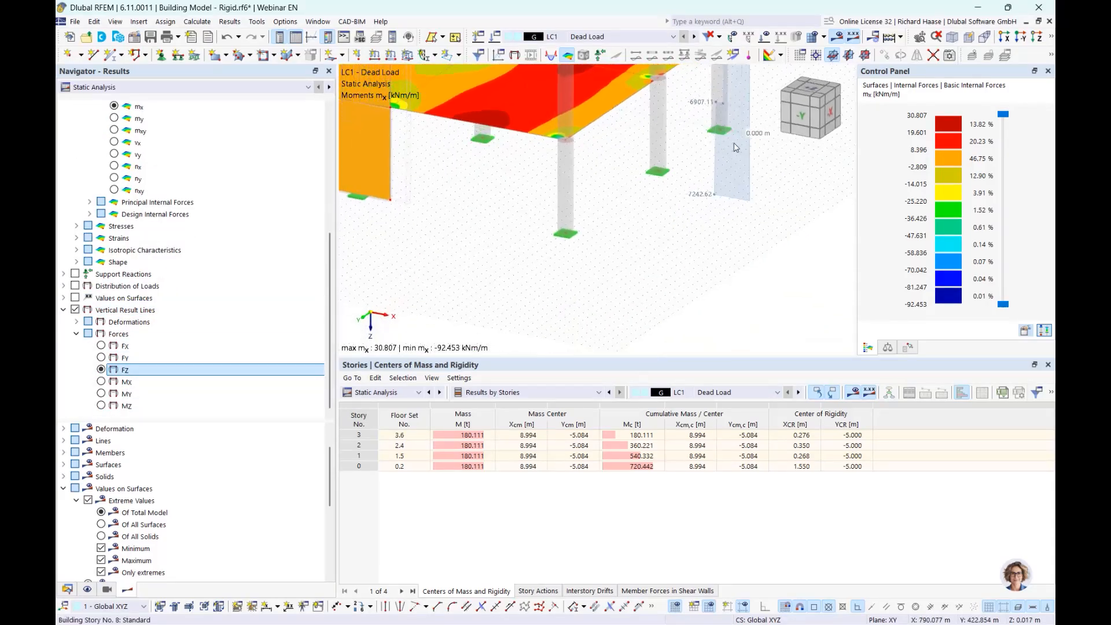
{"action": "middle_click_drag", "start_coordinate": [543, 291], "coordinate": [600, 226], "text": "ctrl"}
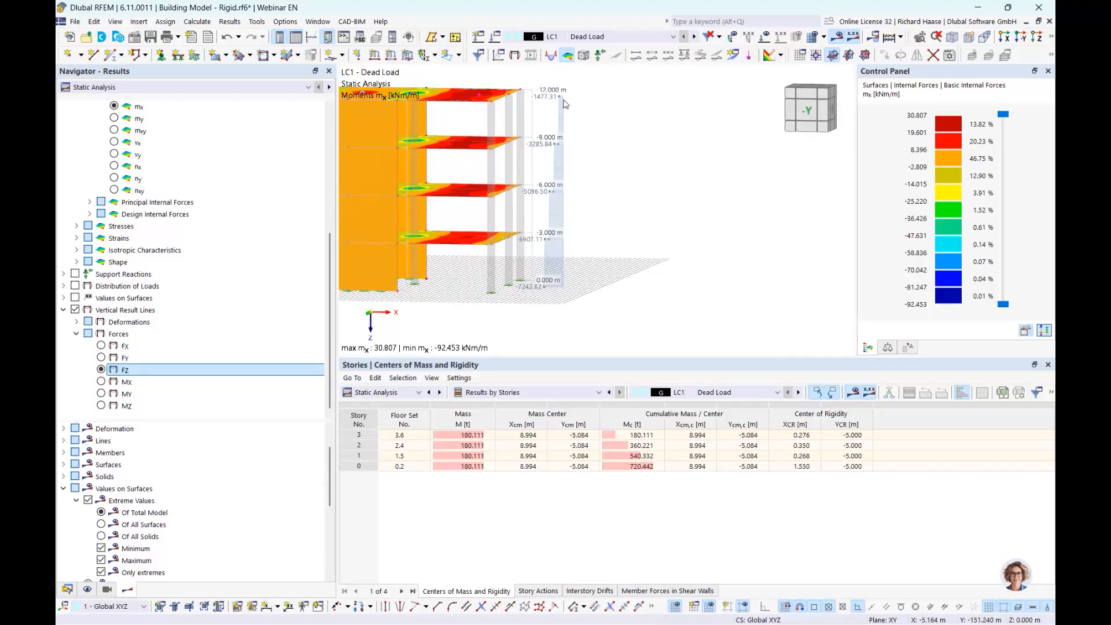
{"action": "middle_click_drag", "start_coordinate": [562, 101], "coordinate": [559, 134], "text": "ctrl"}
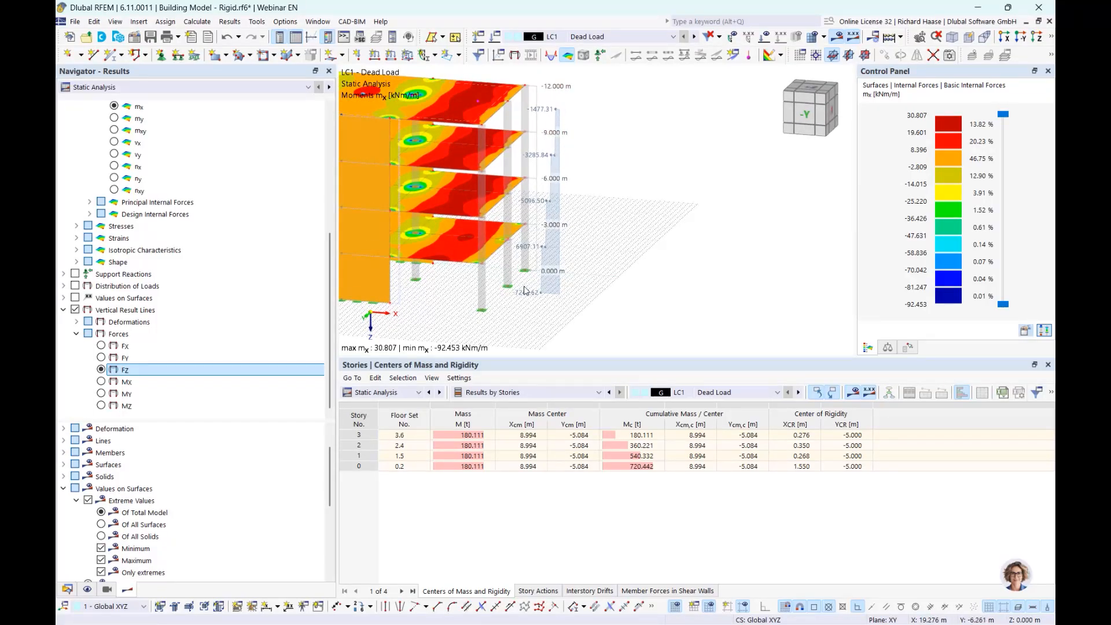
{"action": "scroll", "coordinate": [526, 289], "scroll_direction": "up", "scroll_amount": 3}
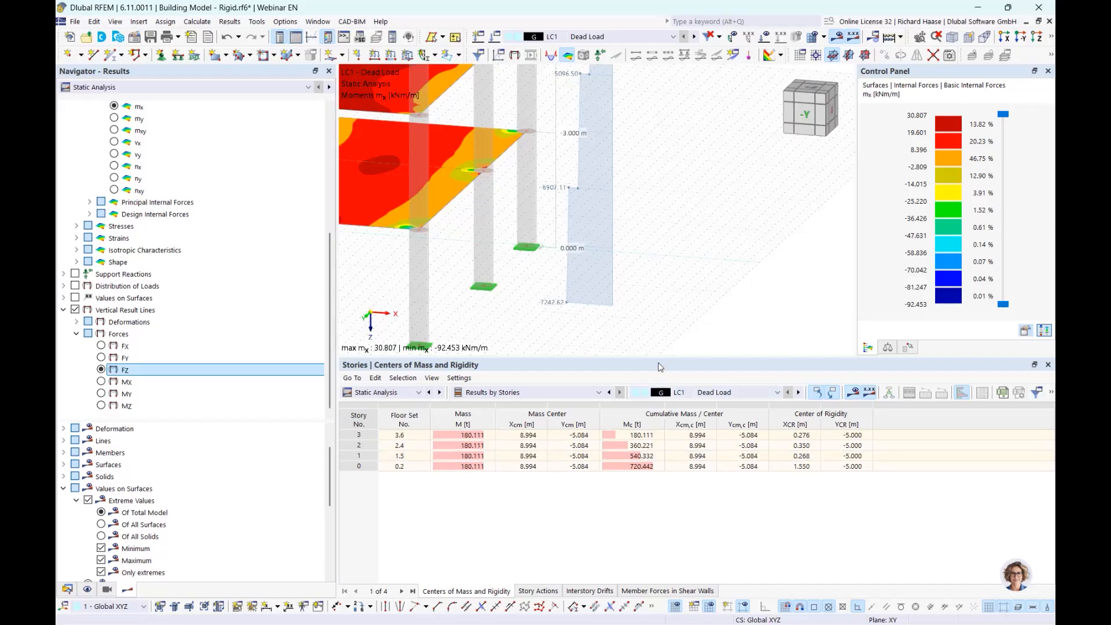
{"action": "left_click", "coordinate": [80, 313]}
{"action": "left_click", "coordinate": [76, 310]}
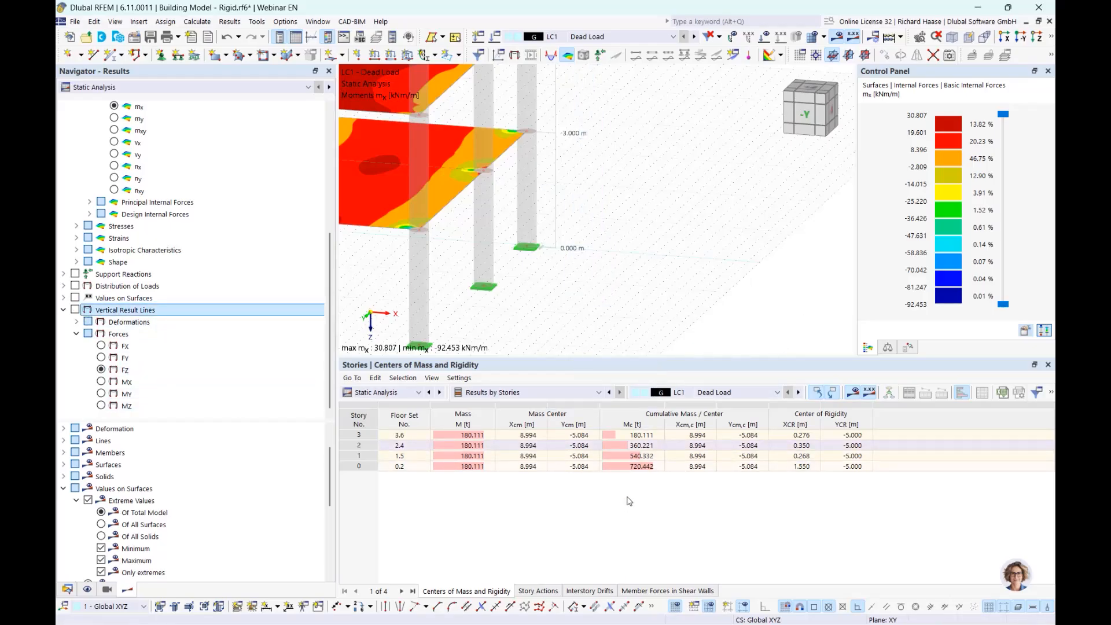
Review the Story Actions and Interstory Drifts results for Dead Load, including the ux displacement of story 3
{"action": "left_click", "coordinate": [537, 591]}
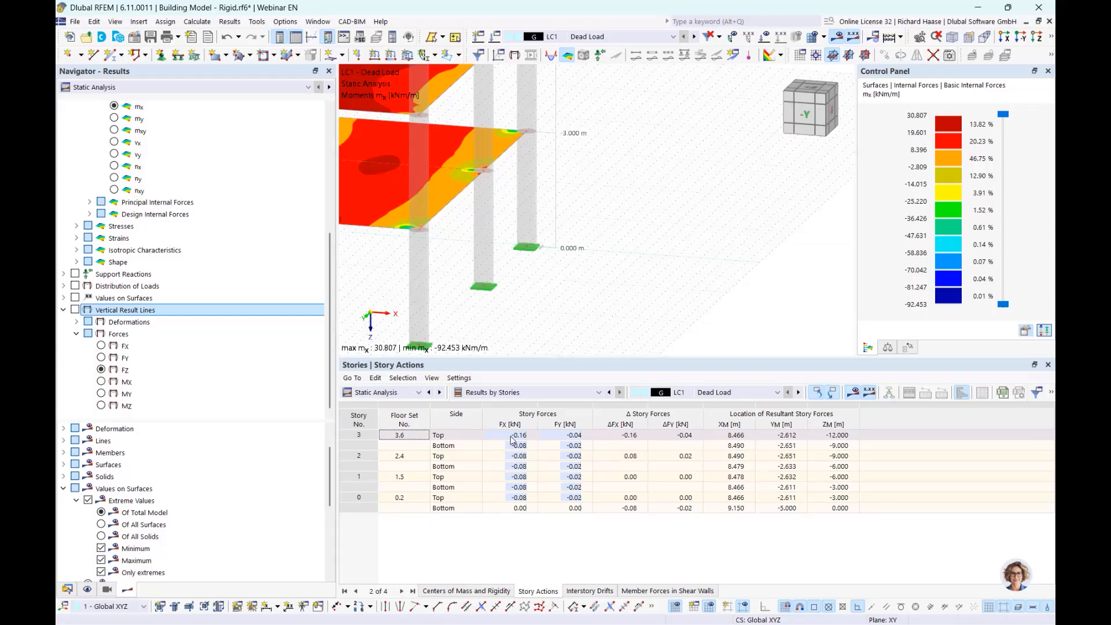
{"action": "middle_click_drag", "start_coordinate": [553, 315], "coordinate": [621, 272]}
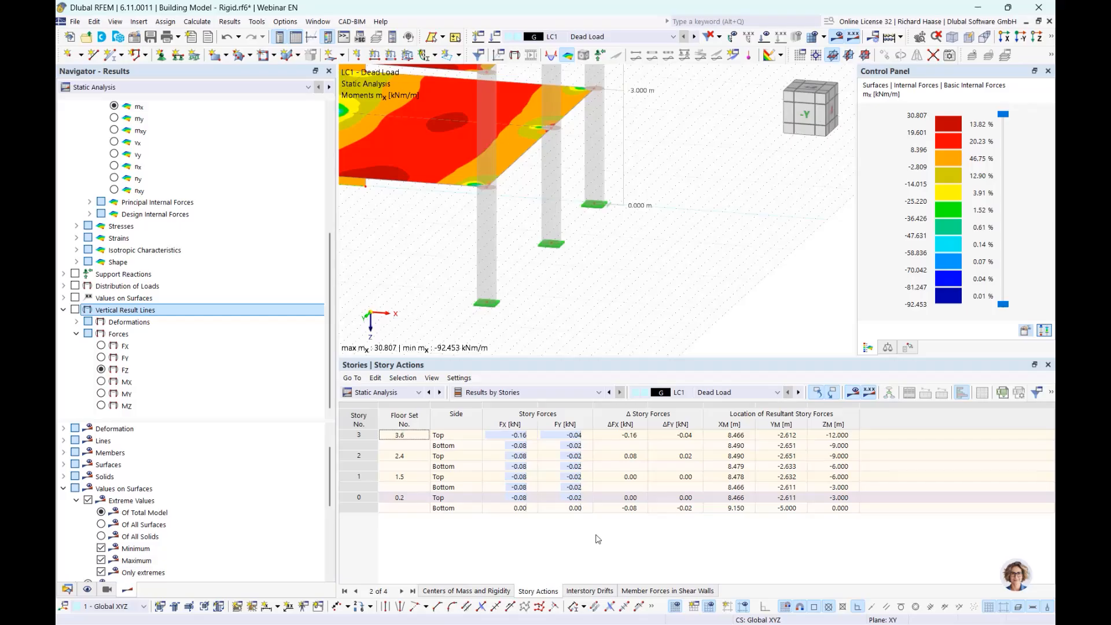
{"action": "left_click", "coordinate": [602, 591]}
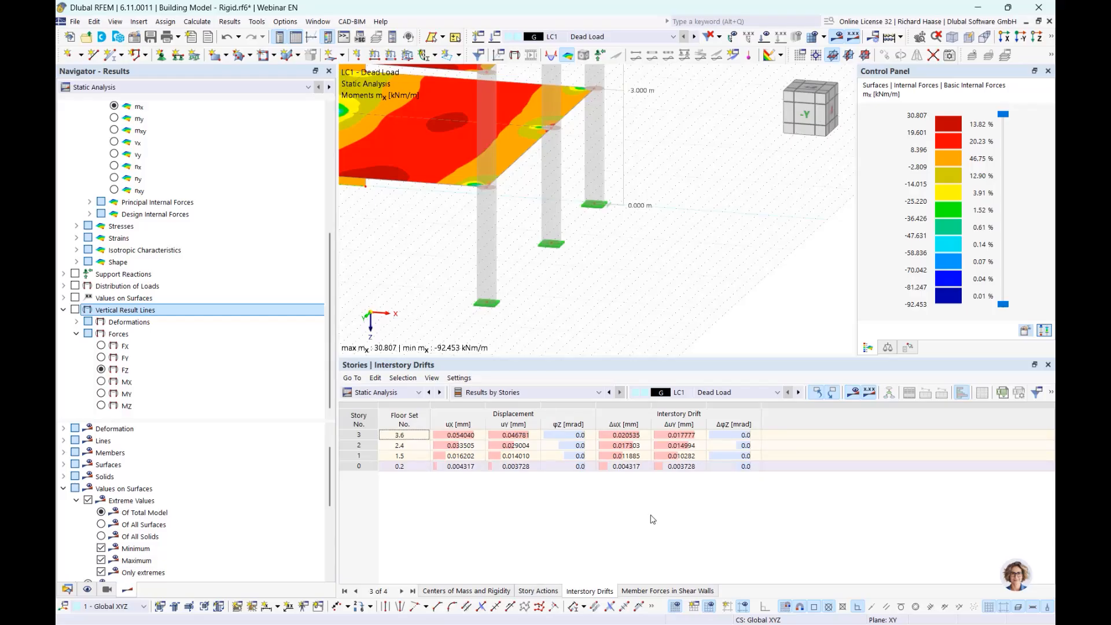
{"action": "left_click", "coordinate": [461, 435]}
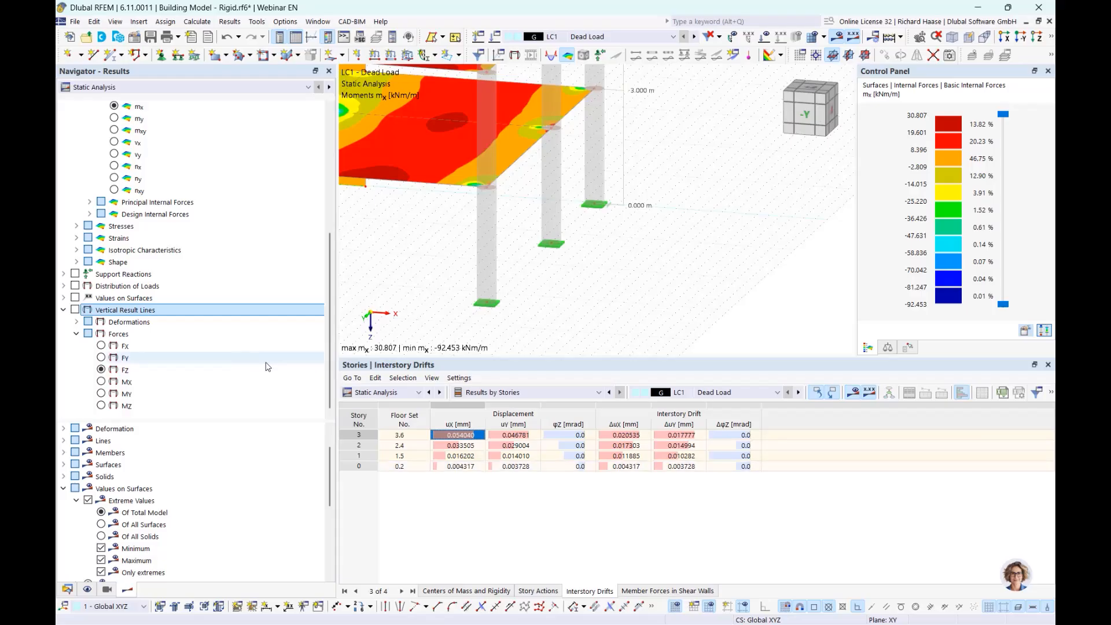
Check the available dynamic analysis add-ons in the base data of the Building Model - Rigid model
{"action": "left_click", "coordinate": [67, 589]}
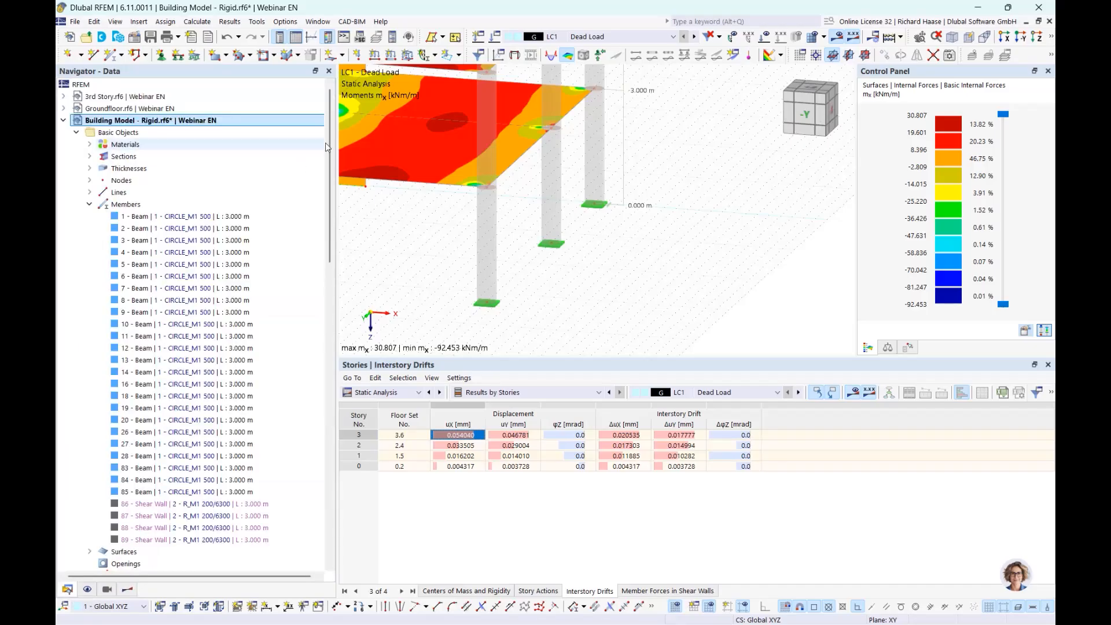
{"action": "right_click", "coordinate": [177, 122]}
{"action": "left_click", "coordinate": [197, 131]}
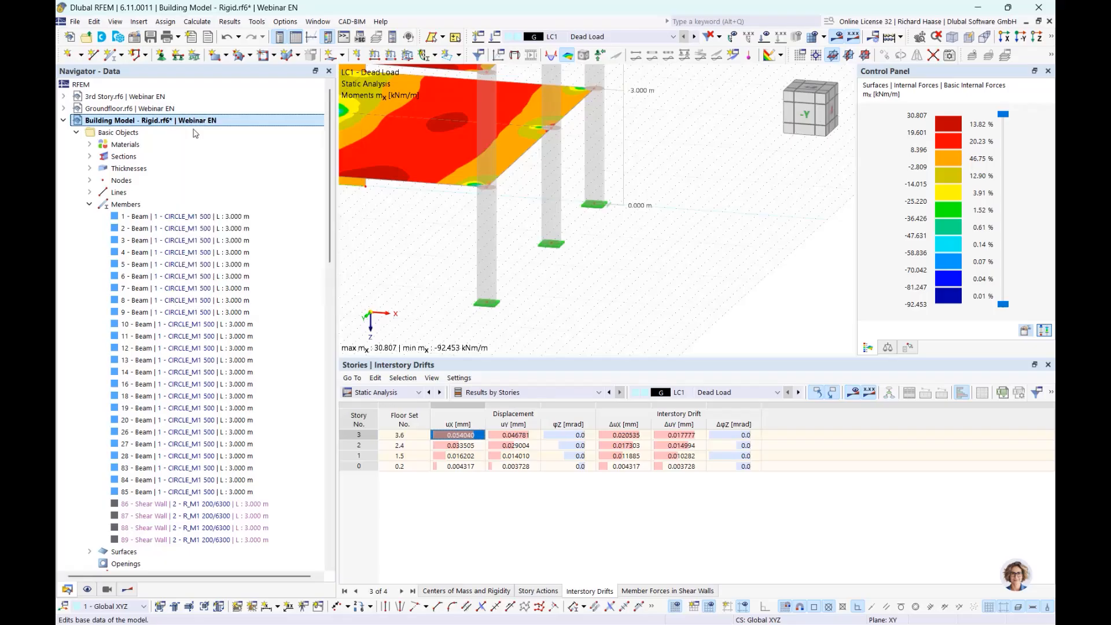
{"action": "left_click", "coordinate": [263, 33]}
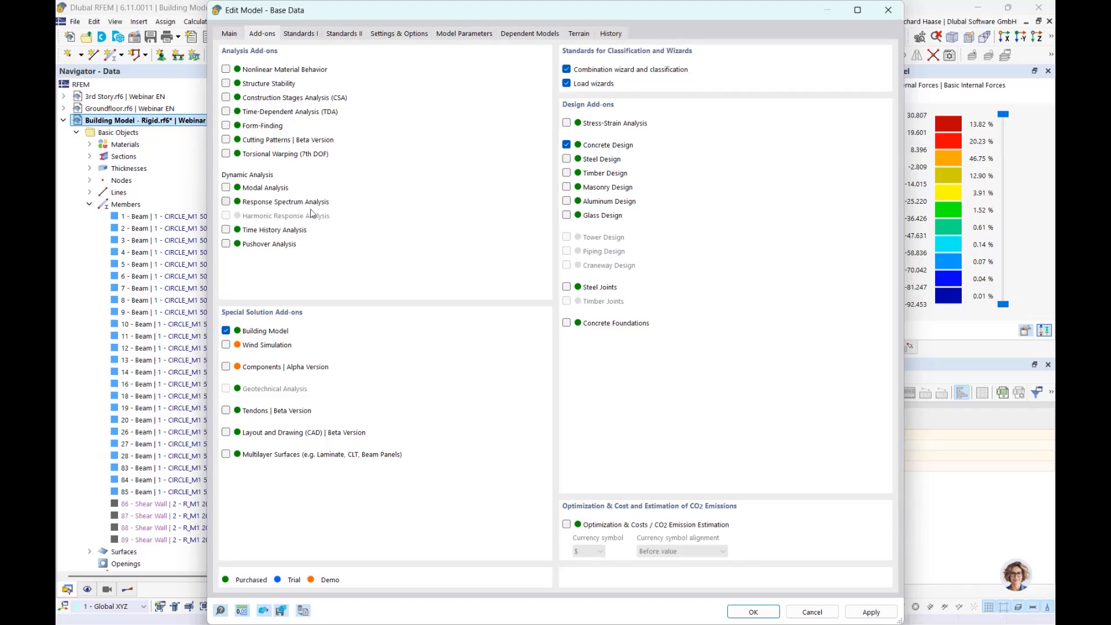
{"action": "left_click", "coordinate": [888, 10]}
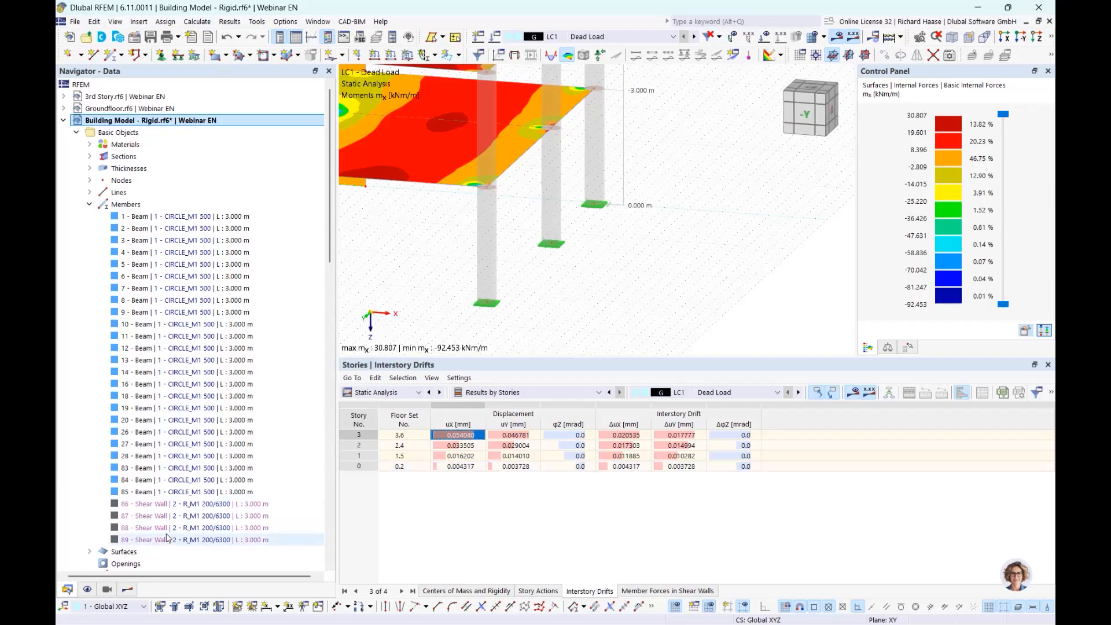
Review the static analysis settings available for load case LC1 Dead Load, keeping SA1 - Geometrically linear
{"action": "scroll", "coordinate": [227, 449], "scroll_direction": "down", "scroll_amount": 5}
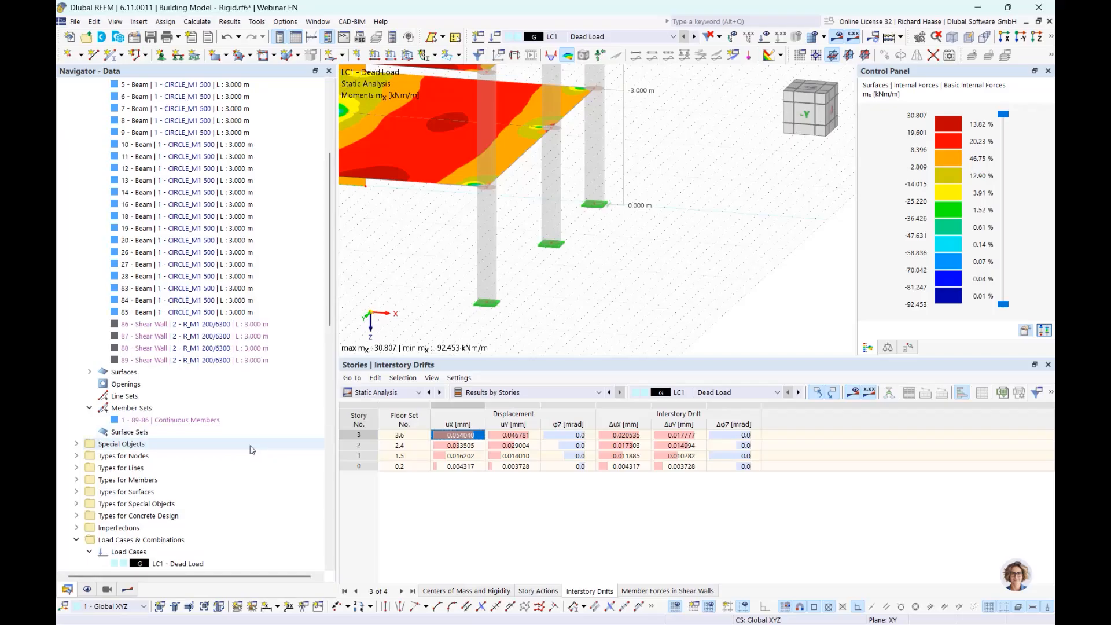
{"action": "scroll", "coordinate": [254, 450], "scroll_direction": "down", "scroll_amount": 5}
{"action": "right_click", "coordinate": [216, 385]}
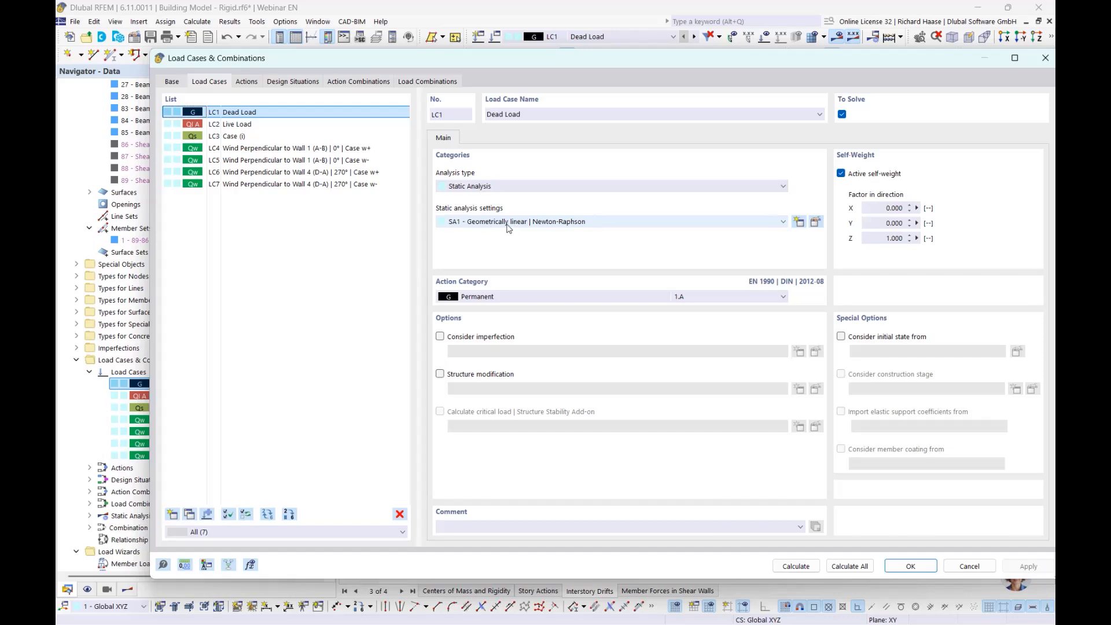
{"action": "left_click", "coordinate": [511, 227]}
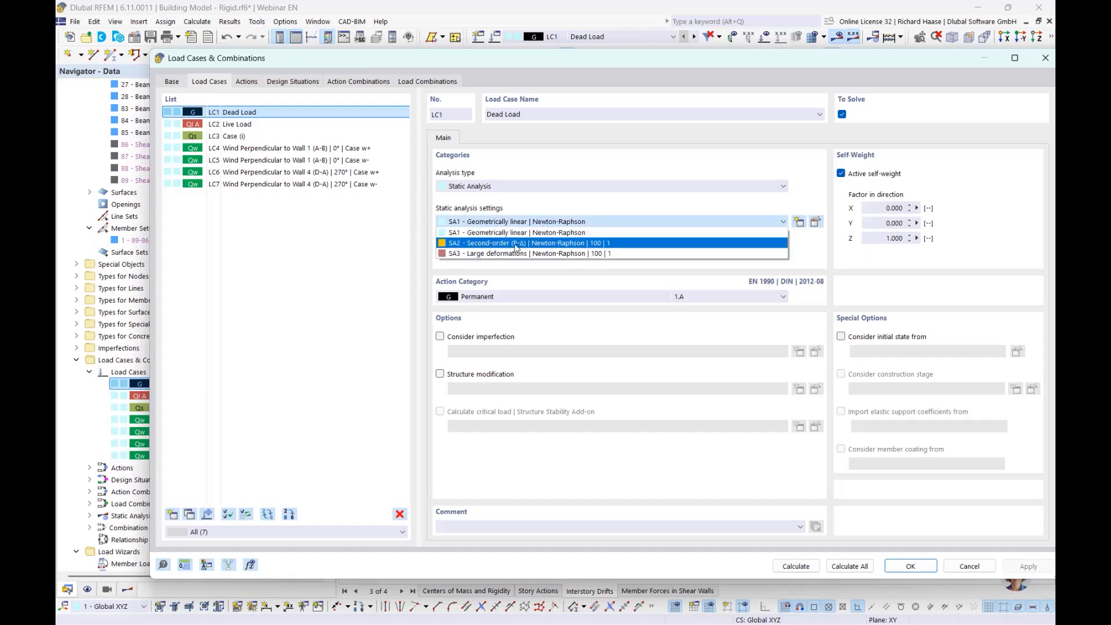
{"action": "left_click", "coordinate": [555, 232]}
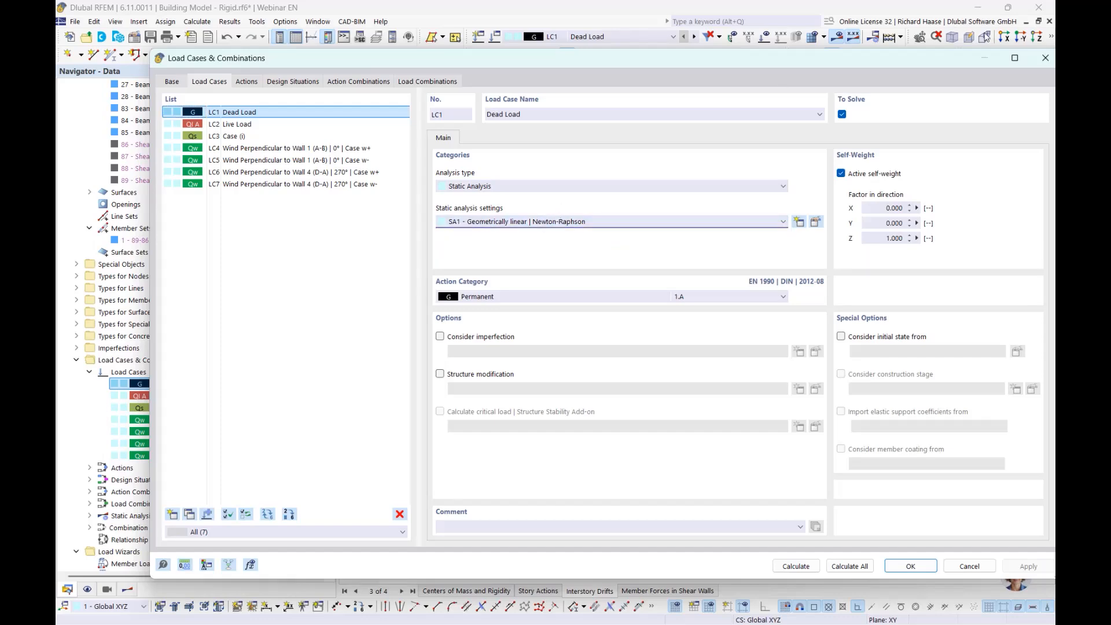
{"action": "left_click", "coordinate": [1046, 59]}
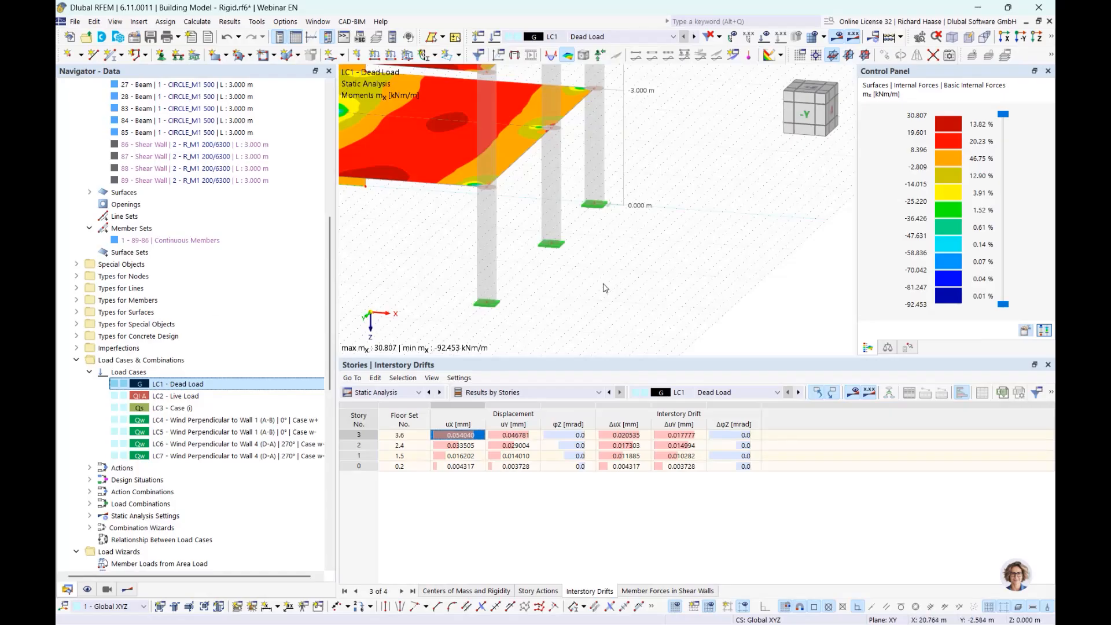
Locate the Rigid Links among the special objects of the building model
{"action": "middle_click_drag", "start_coordinate": [595, 260], "coordinate": [727, 304]}
{"action": "scroll", "coordinate": [719, 305], "scroll_direction": "down", "scroll_amount": 3}
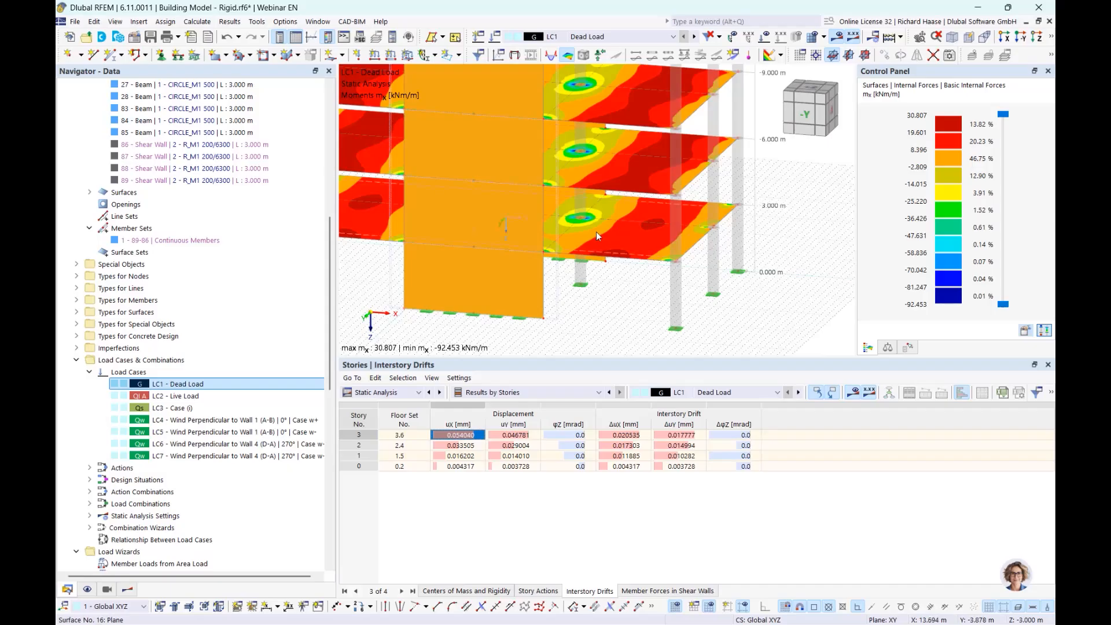
{"action": "left_click", "coordinate": [77, 264]}
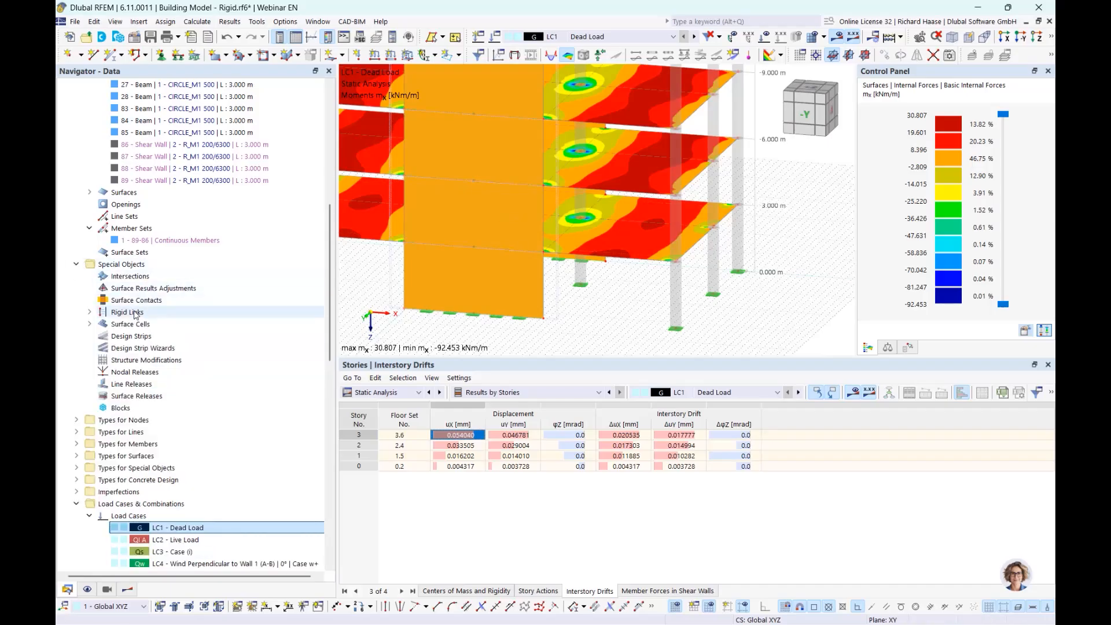
{"action": "left_click", "coordinate": [127, 312]}
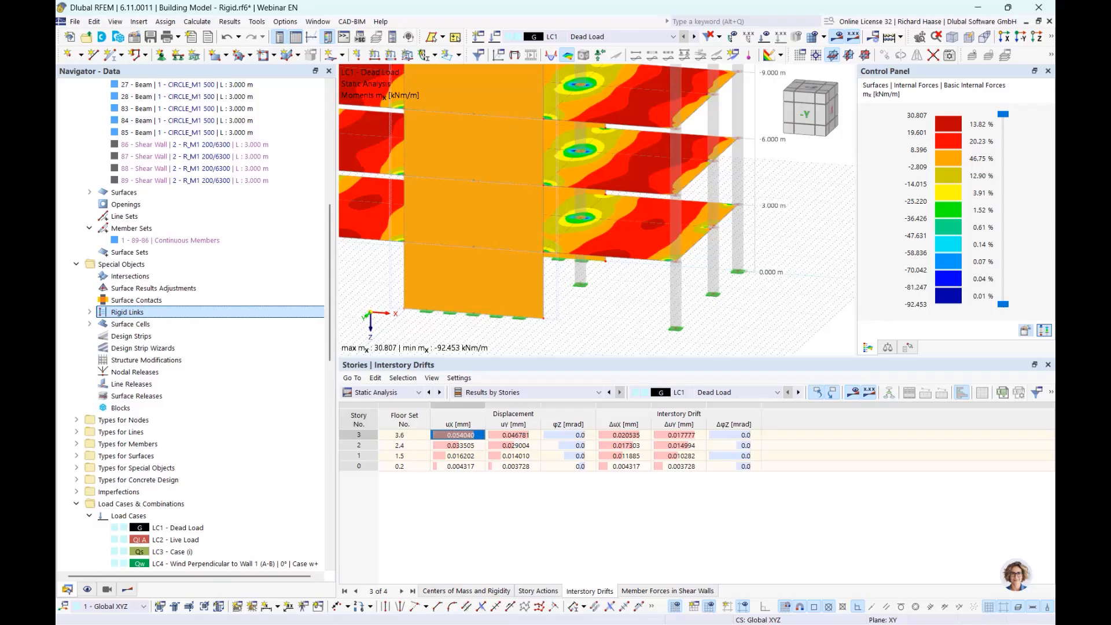
Review the floor diaphragm options of building story 3 and leave its settings as they are
{"action": "scroll", "coordinate": [268, 400], "scroll_direction": "down", "scroll_amount": 8}
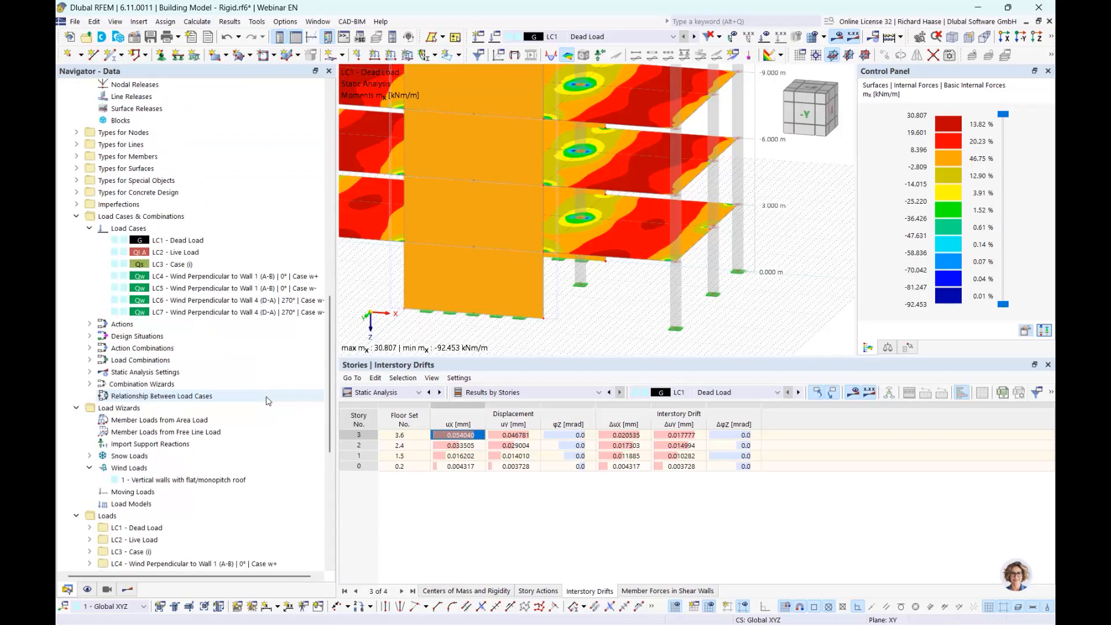
{"action": "scroll", "coordinate": [268, 400], "scroll_direction": "down", "scroll_amount": 9}
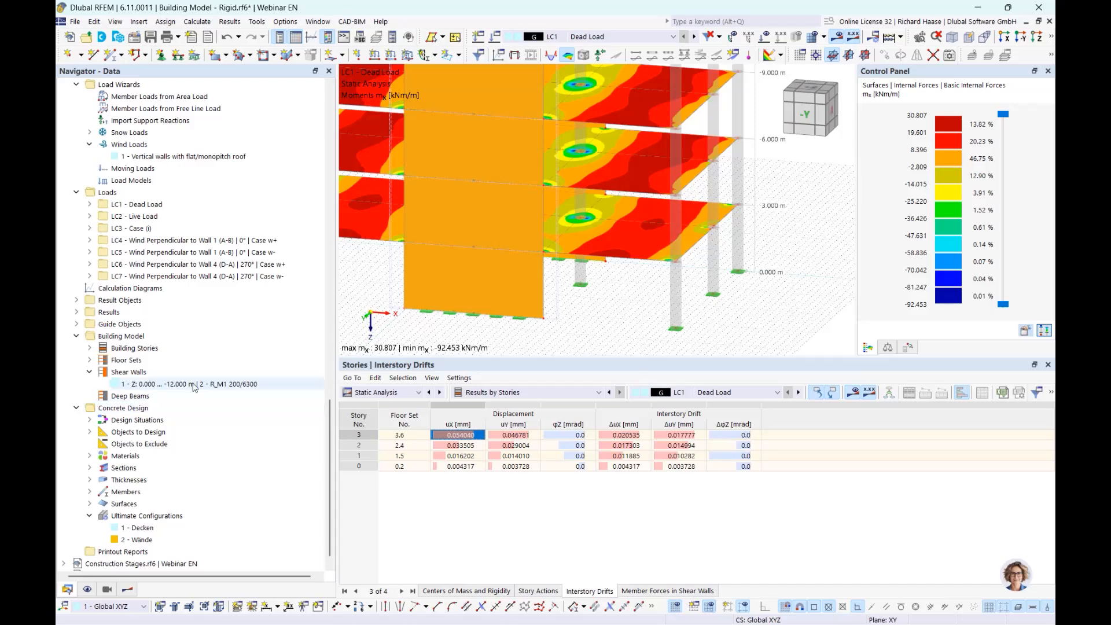
{"action": "left_click", "coordinate": [89, 347]}
{"action": "double_click", "coordinate": [196, 361]}
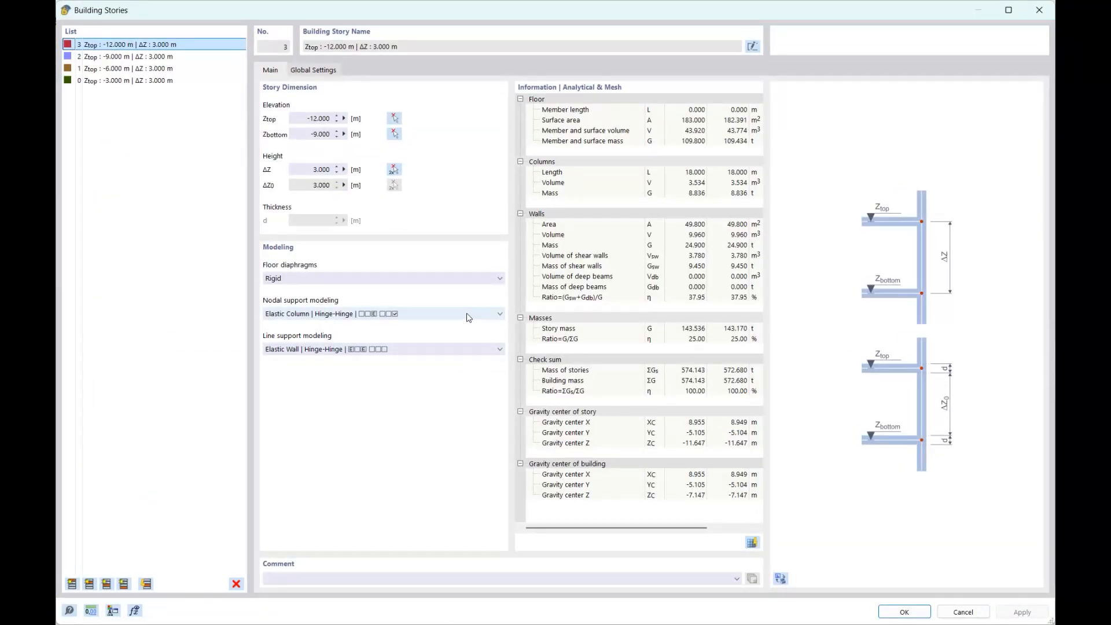
{"action": "left_click", "coordinate": [459, 280]}
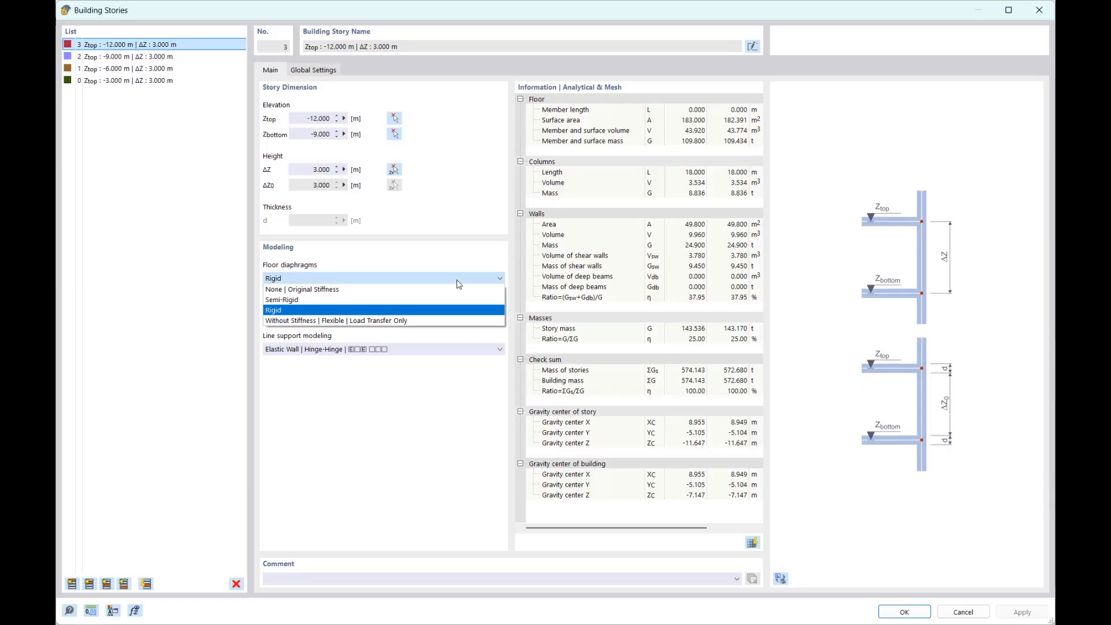
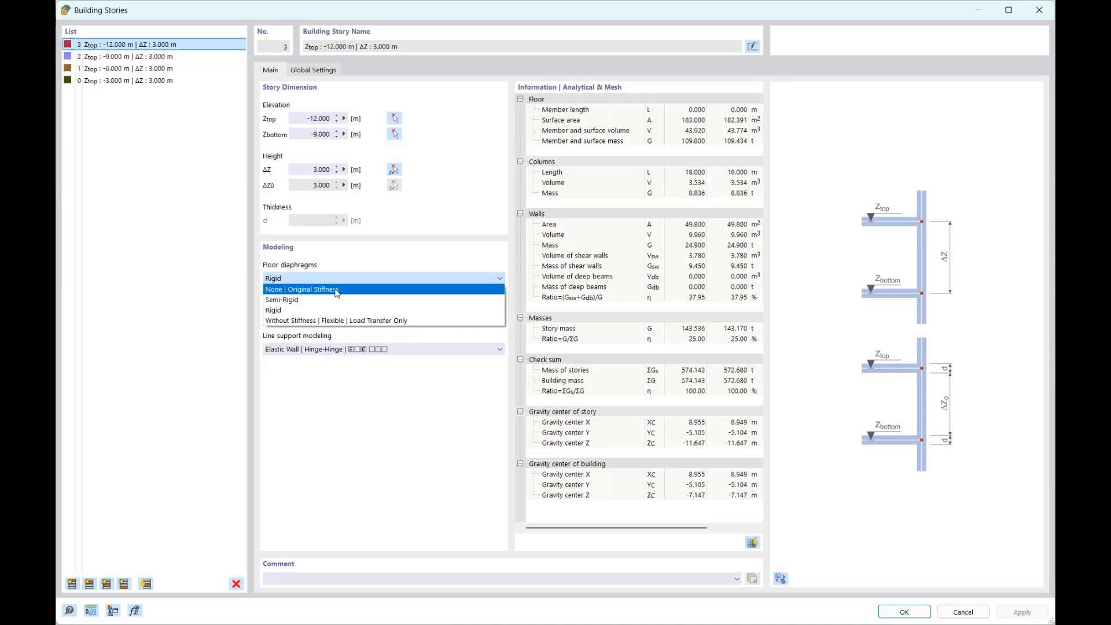
{"action": "left_click", "coordinate": [1036, 11]}
{"action": "left_click", "coordinate": [1036, 10]}
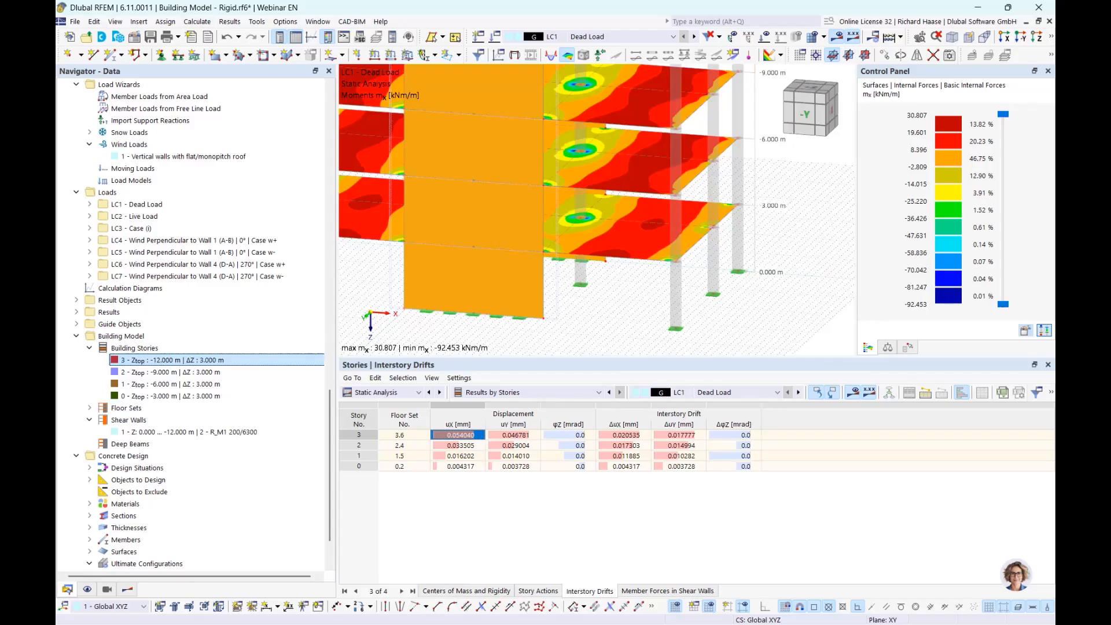
Display the static analysis results of the whole building for load combination CO19
{"action": "scroll", "coordinate": [621, 342], "scroll_direction": "down", "scroll_amount": 5}
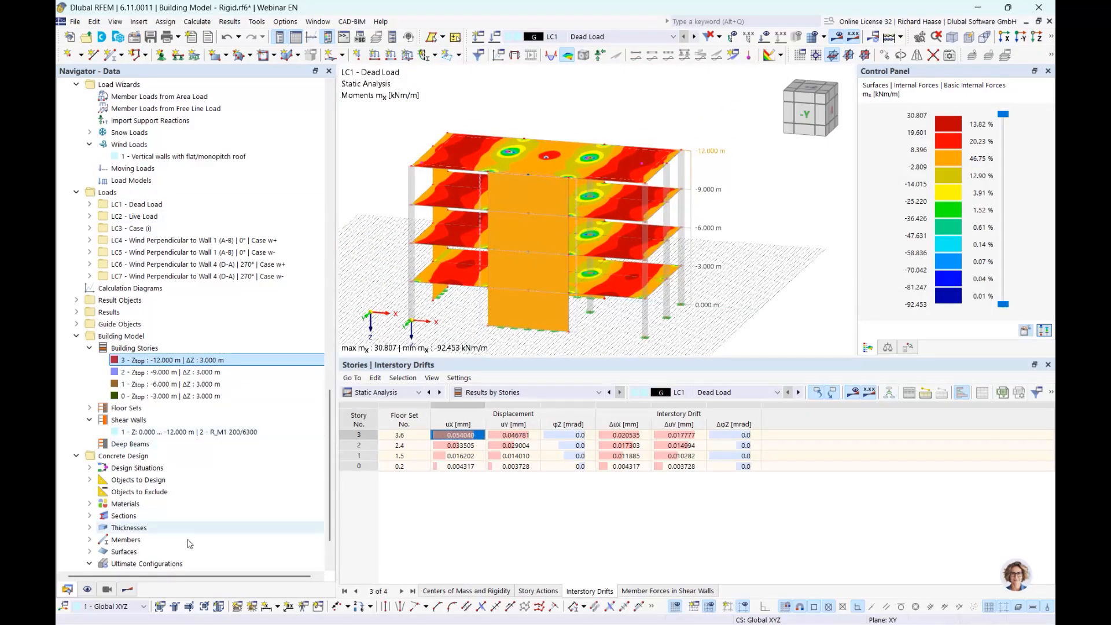
{"action": "left_click", "coordinate": [128, 589]}
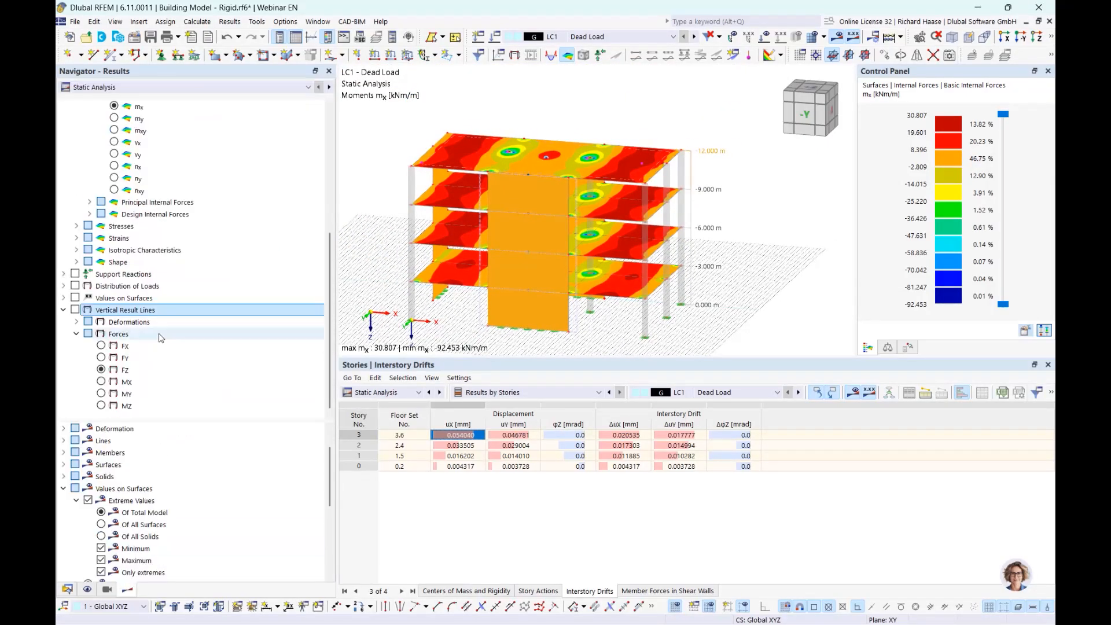
{"action": "left_click", "coordinate": [594, 37]}
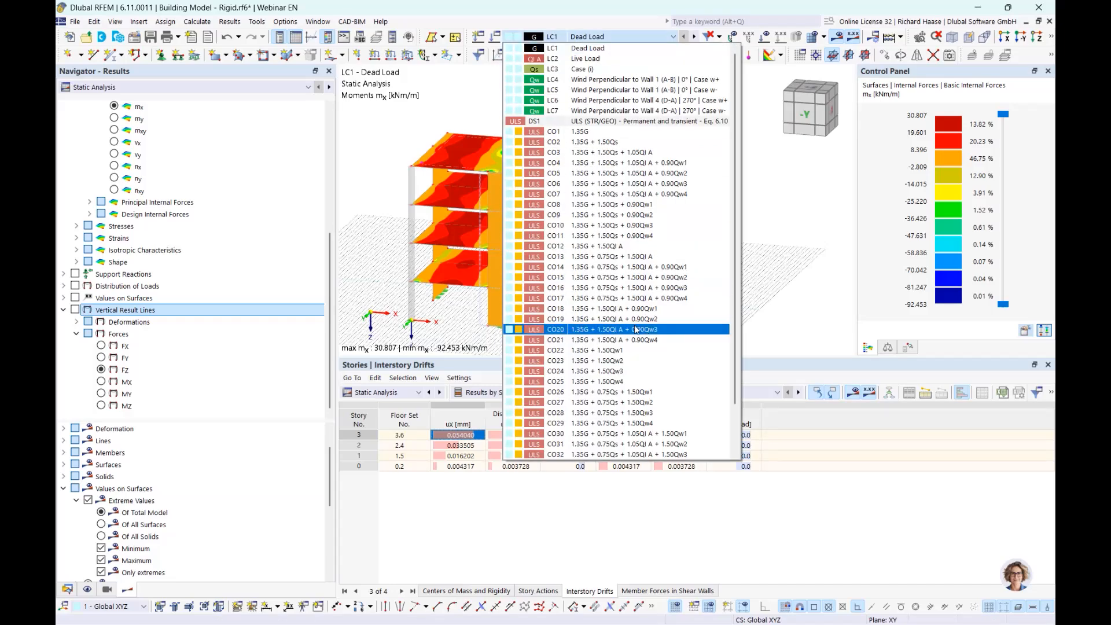
{"action": "left_click", "coordinate": [621, 321]}
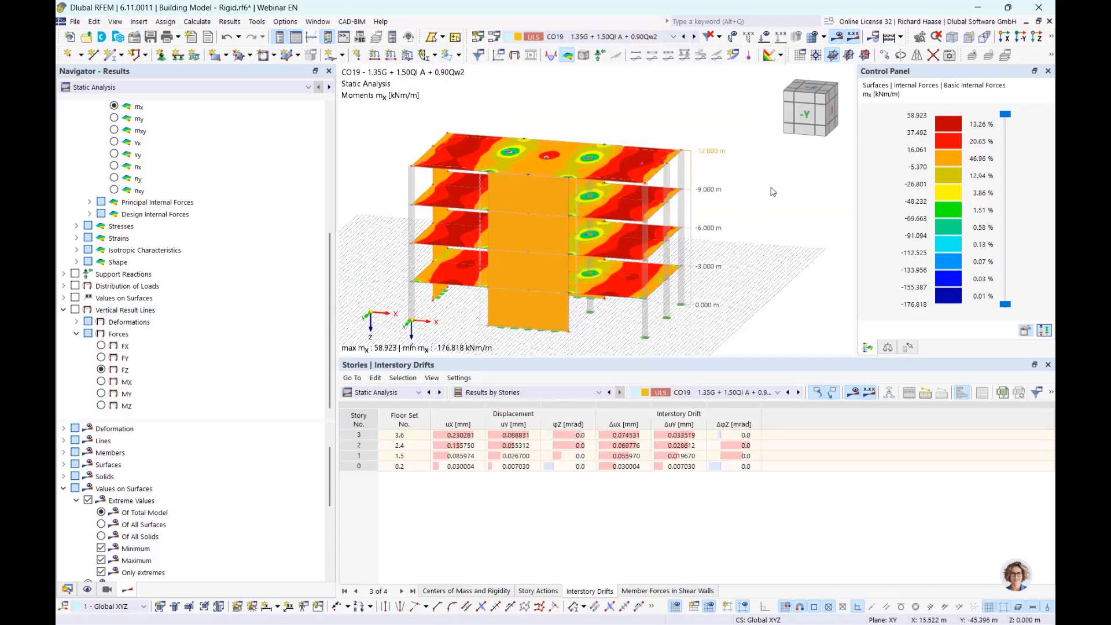
Isolate the top floor slab at -12.000 m in visibility mode to view its surface results
{"action": "middle_click_drag", "start_coordinate": [770, 189], "coordinate": [676, 235], "text": "ctrl"}
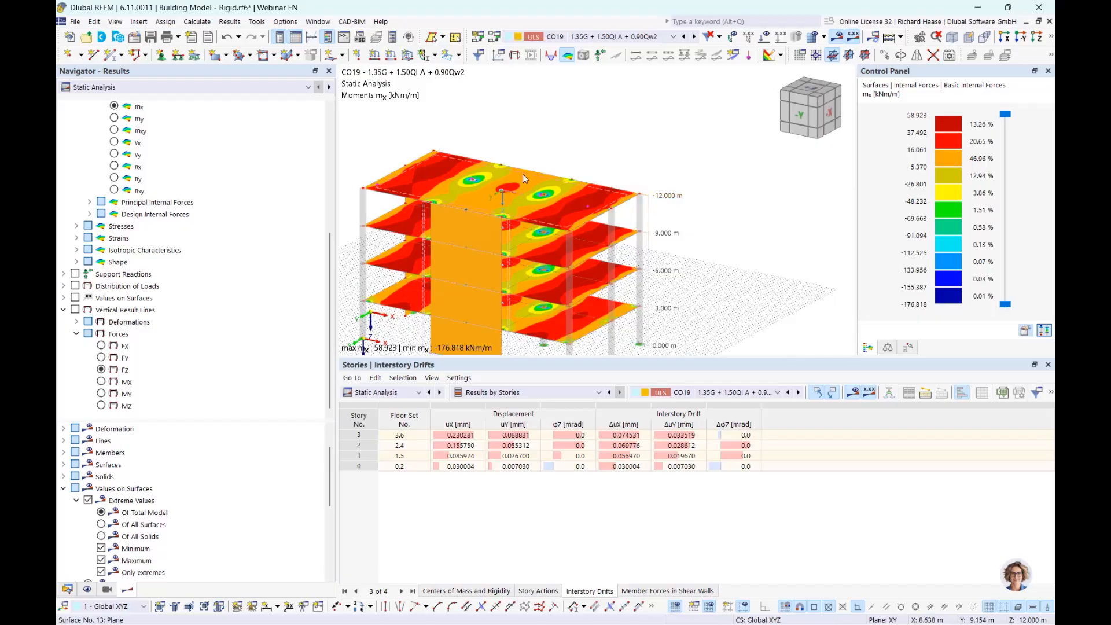
{"action": "left_click", "coordinate": [1052, 38]}
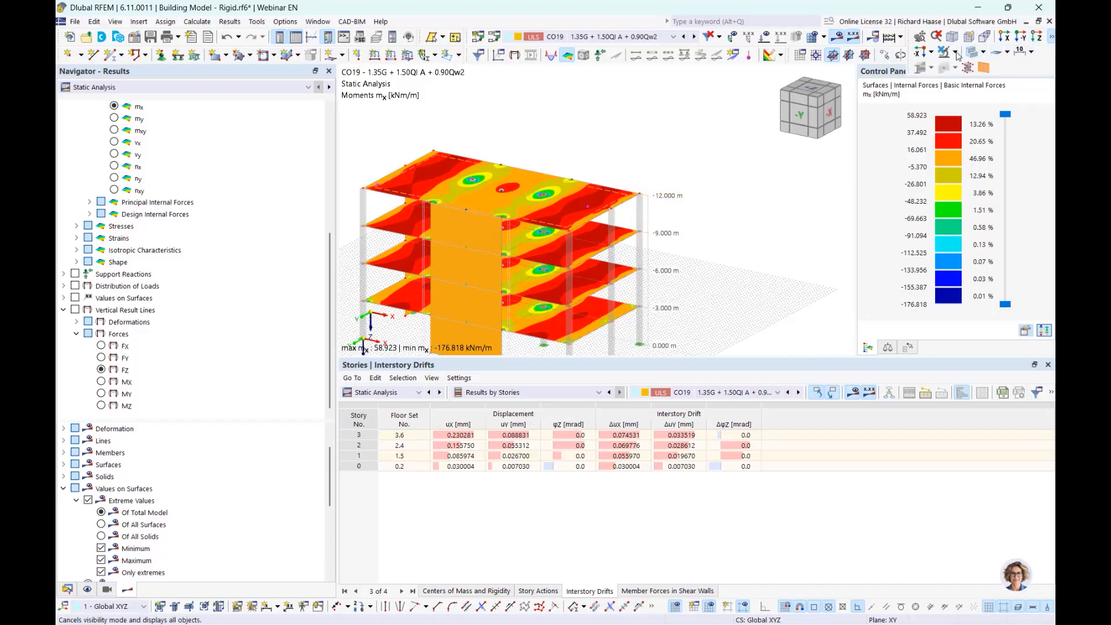
{"action": "left_click", "coordinate": [954, 52]}
{"action": "left_click", "coordinate": [948, 70]}
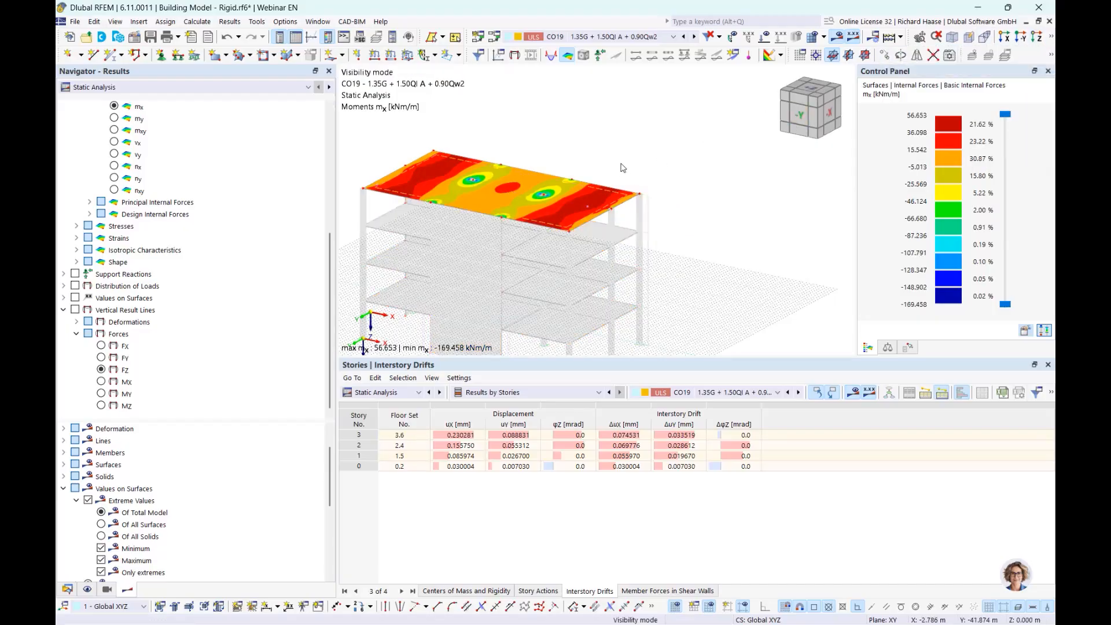
{"action": "scroll", "coordinate": [114, 312], "scroll_direction": "up", "scroll_amount": 4}
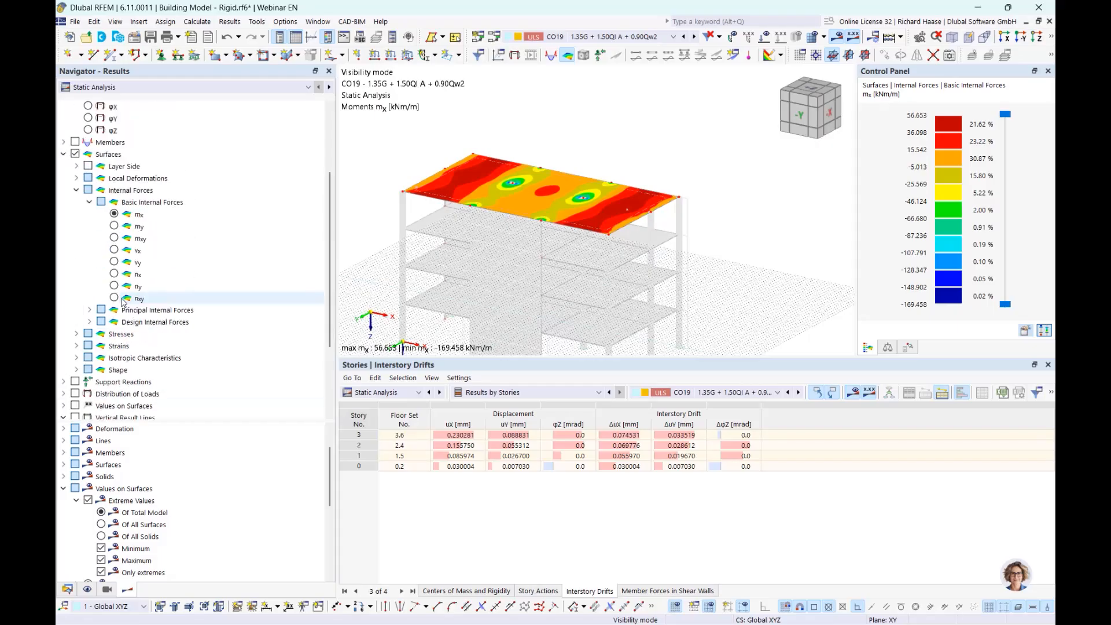
Display the axial forces nx on the top slab and switch to the 3rd Story.rf6 model
{"action": "left_click", "coordinate": [114, 311]}
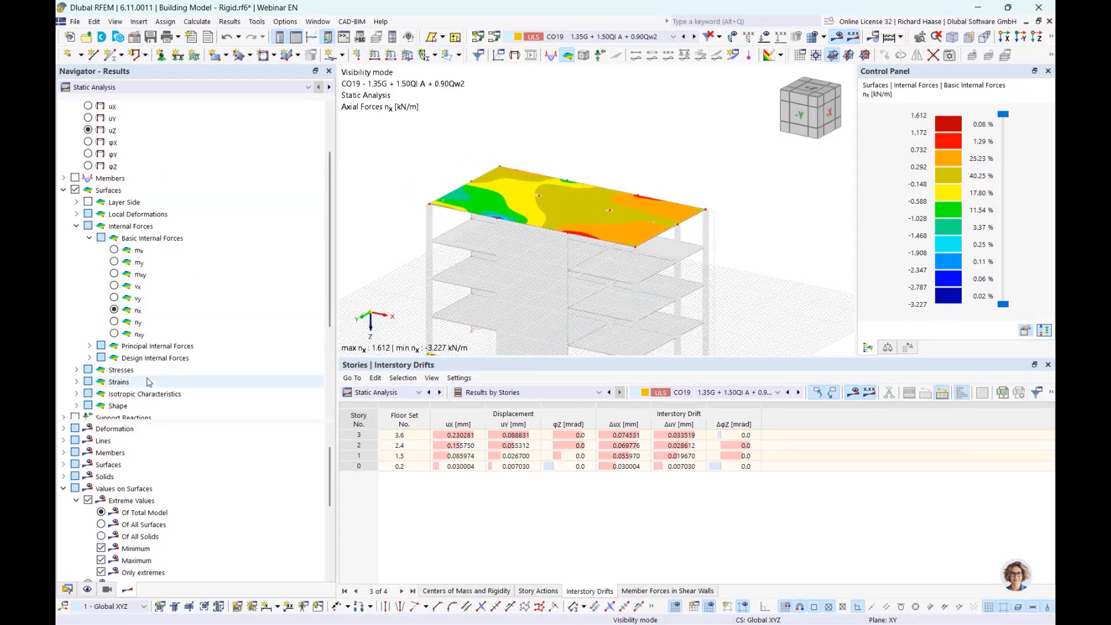
{"action": "left_click", "coordinate": [67, 589]}
{"action": "scroll", "coordinate": [136, 132], "scroll_direction": "up", "scroll_amount": 20}
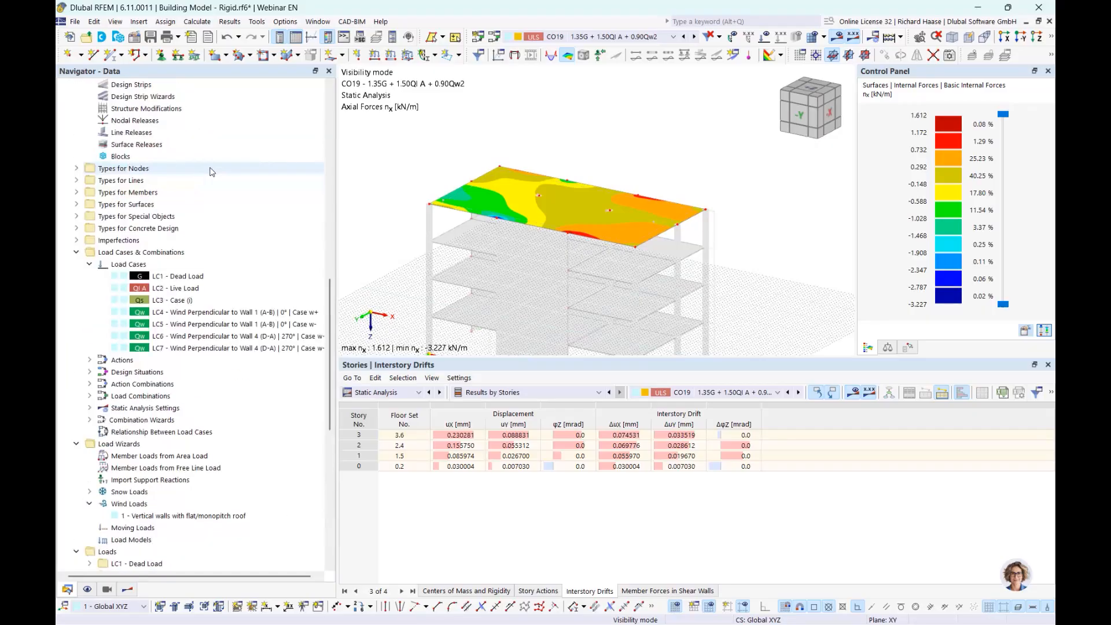
{"action": "scroll", "coordinate": [136, 132], "scroll_direction": "up", "scroll_amount": 1}
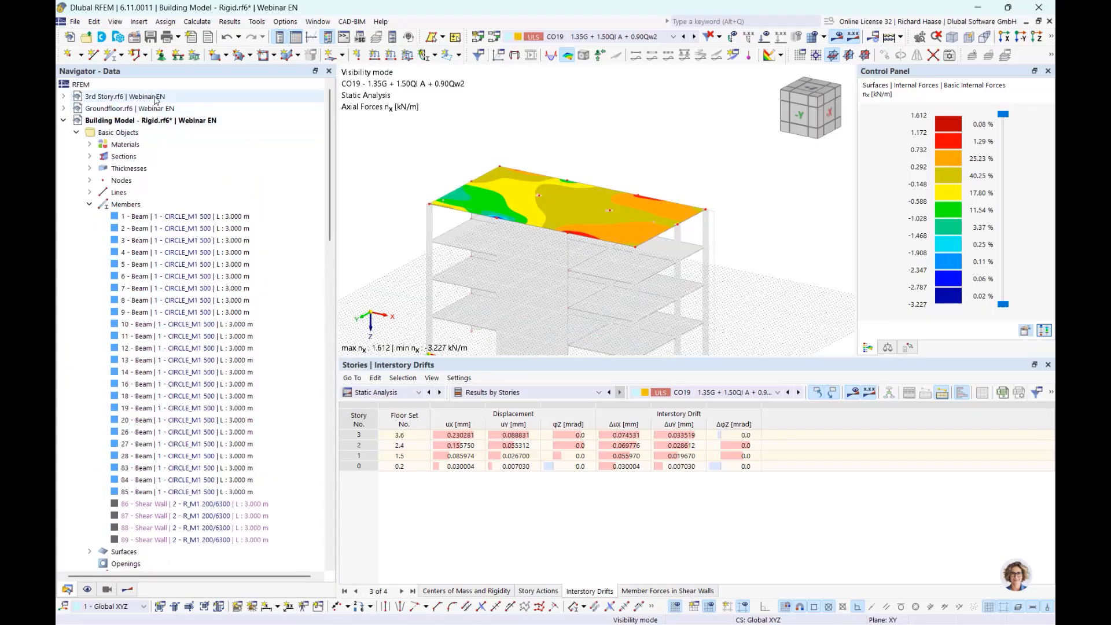
{"action": "left_click", "coordinate": [154, 97]}
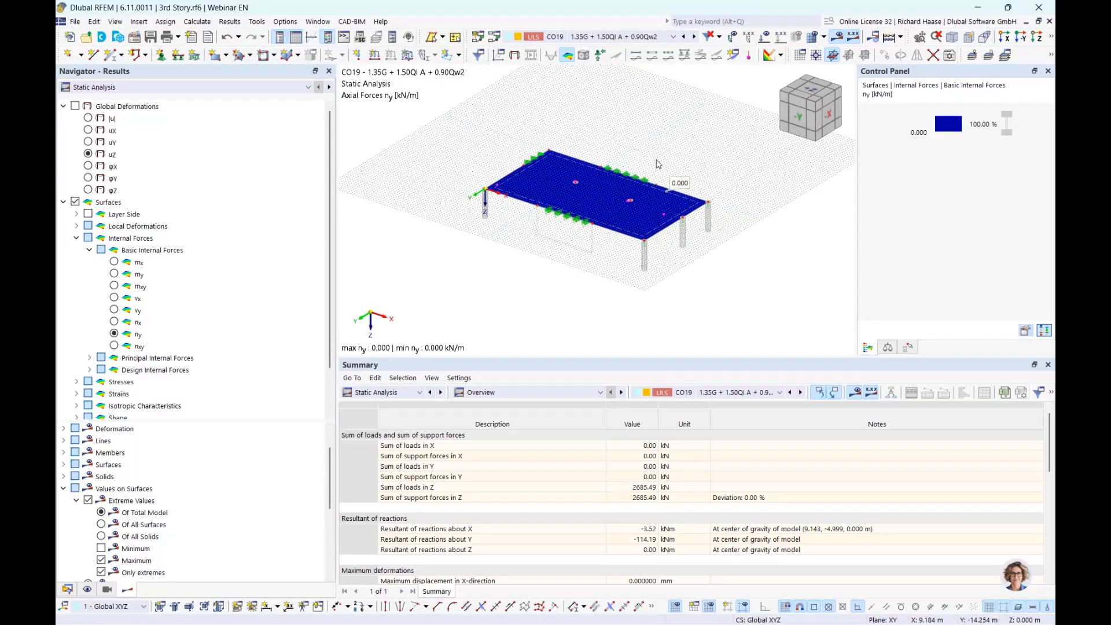
Check the basic internal forces nx and nxy on the slab of the 3rd story model
{"action": "left_click", "coordinate": [114, 321]}
{"action": "scroll", "coordinate": [655, 210], "scroll_direction": "up", "scroll_amount": 2}
{"action": "scroll", "coordinate": [655, 210], "scroll_direction": "up", "scroll_amount": 1}
{"action": "middle_click_drag", "start_coordinate": [665, 218], "coordinate": [705, 249]}
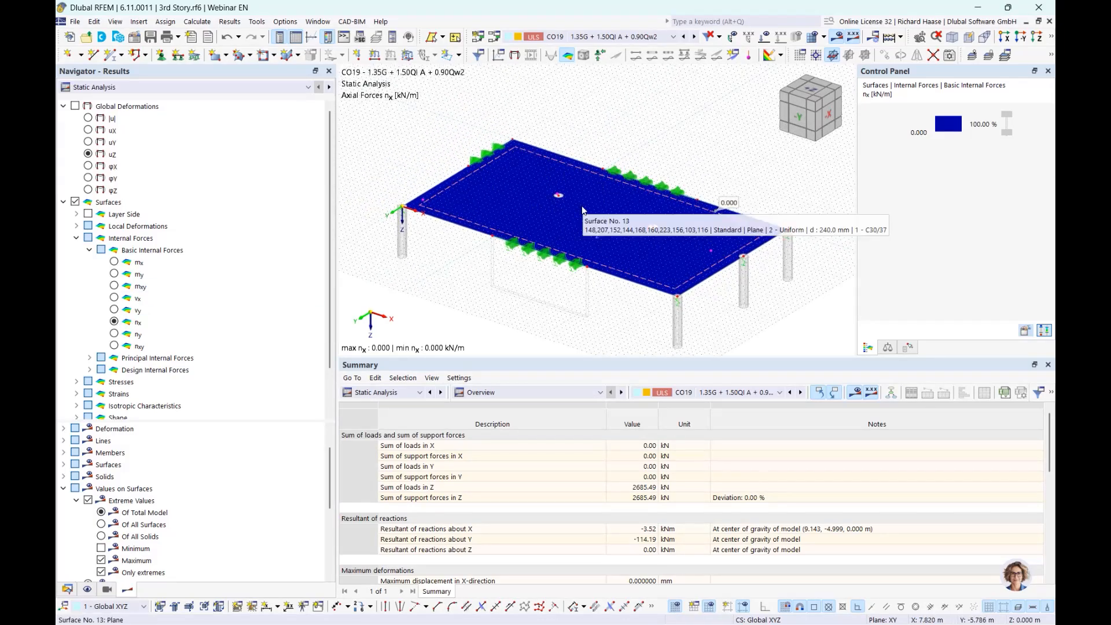
{"action": "left_click", "coordinate": [114, 346]}
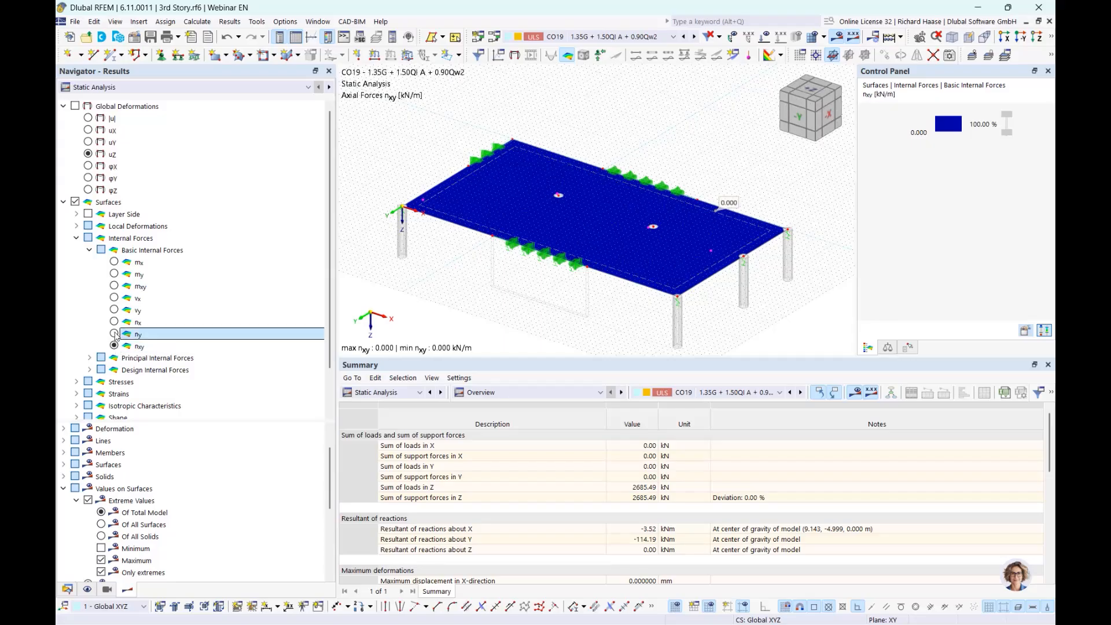
{"action": "left_click", "coordinate": [115, 323]}
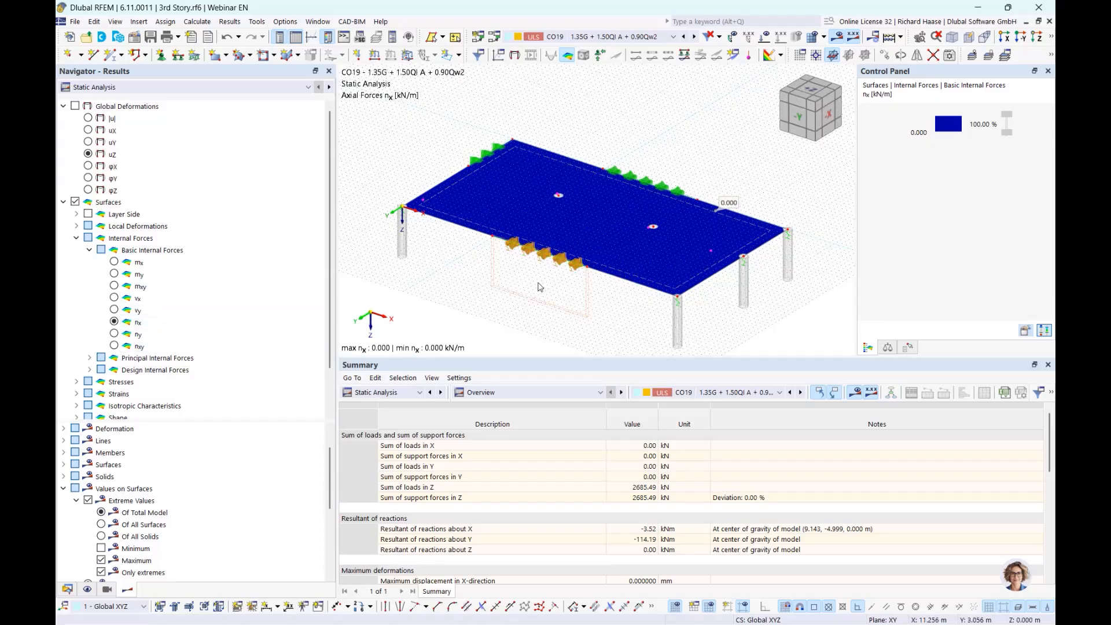
Return to the Building Model - Rigid.rf6 model with its top slab results
{"action": "left_click", "coordinate": [68, 589]}
{"action": "left_click", "coordinate": [64, 97]}
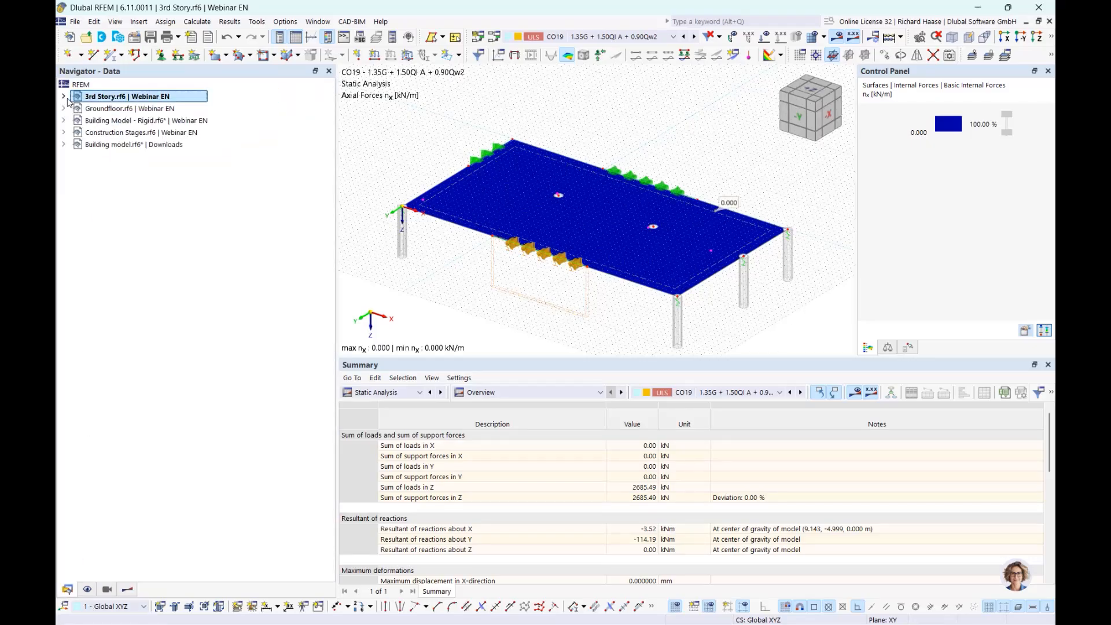
{"action": "left_click", "coordinate": [128, 123]}
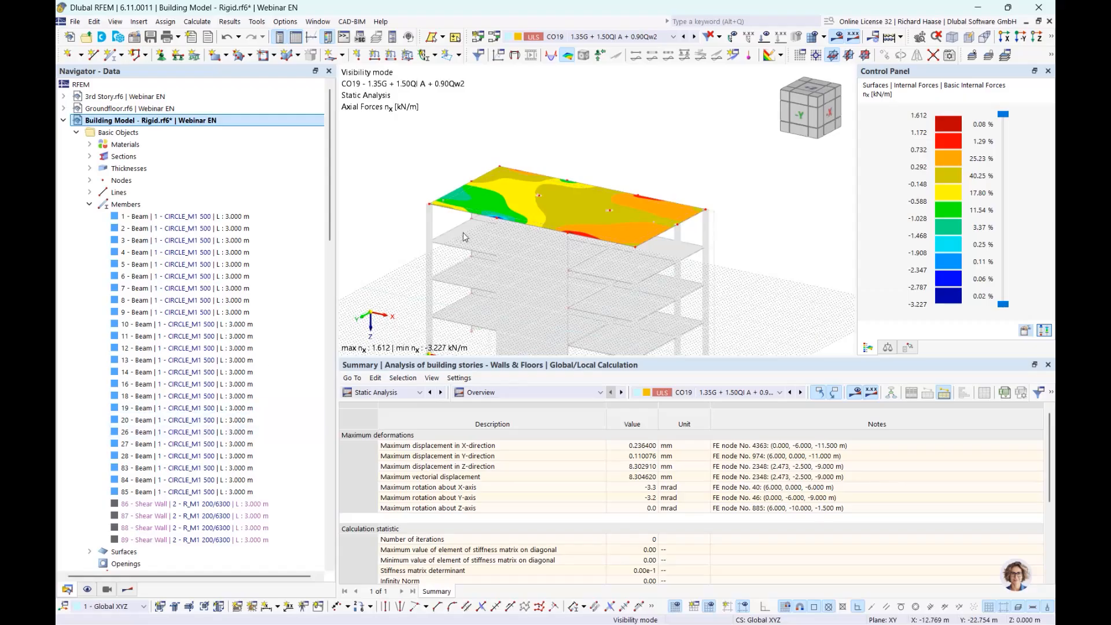
{"action": "middle_click_drag", "start_coordinate": [508, 283], "coordinate": [507, 285], "text": "ctrl"}
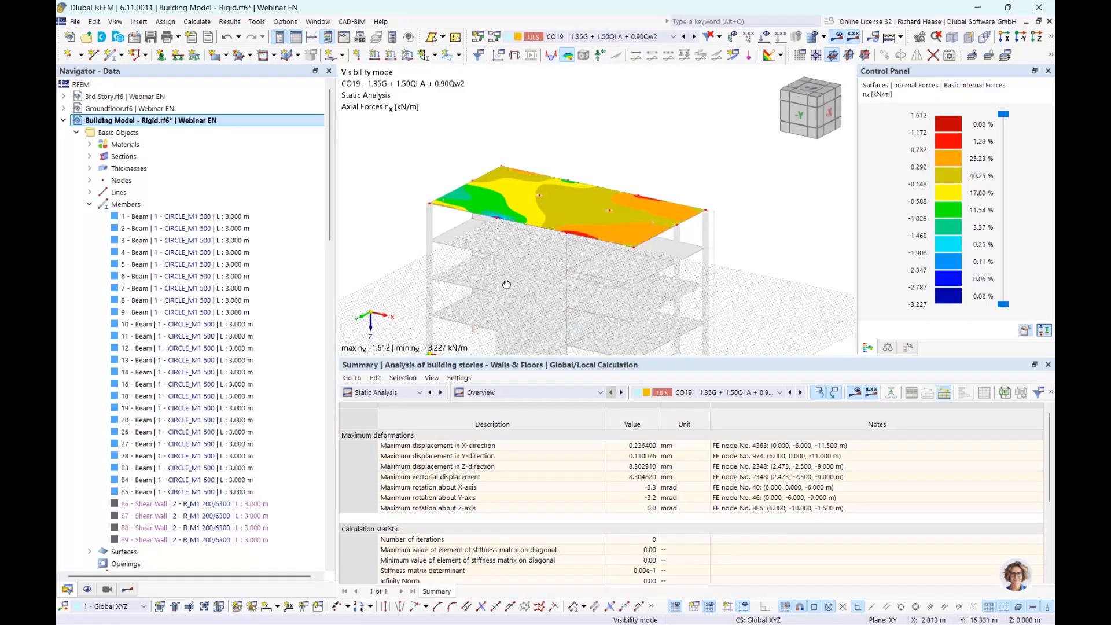
{"action": "scroll", "coordinate": [203, 503], "scroll_direction": "down", "scroll_amount": 20}
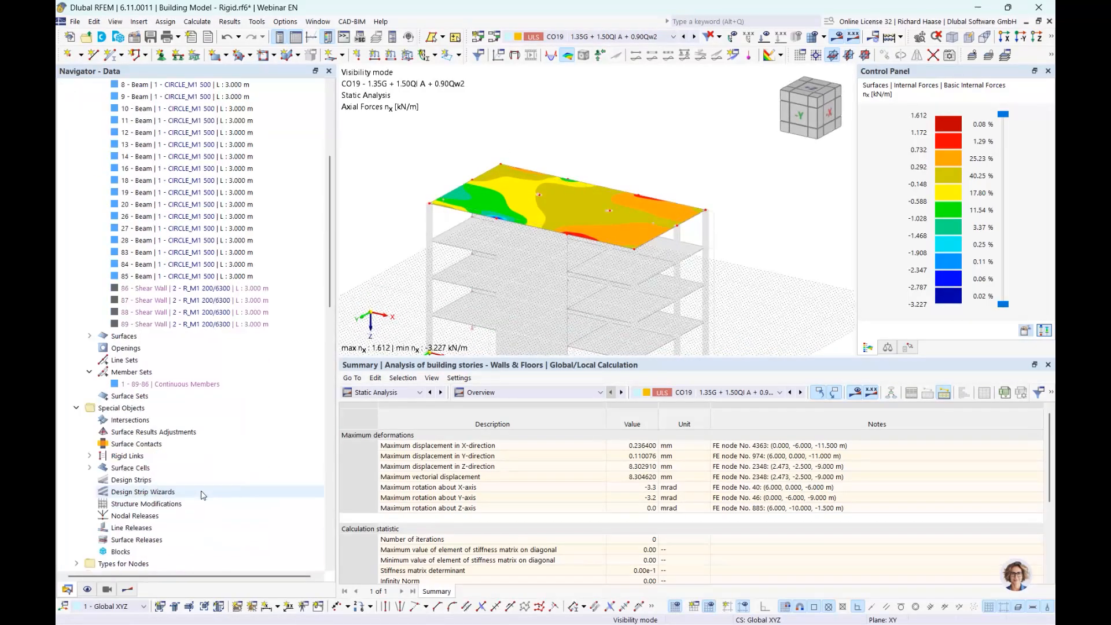
Show the nx result values on the top slab at all FE mesh points, with the extreme values restriction off, and examine them from above
{"action": "left_click", "coordinate": [127, 589]}
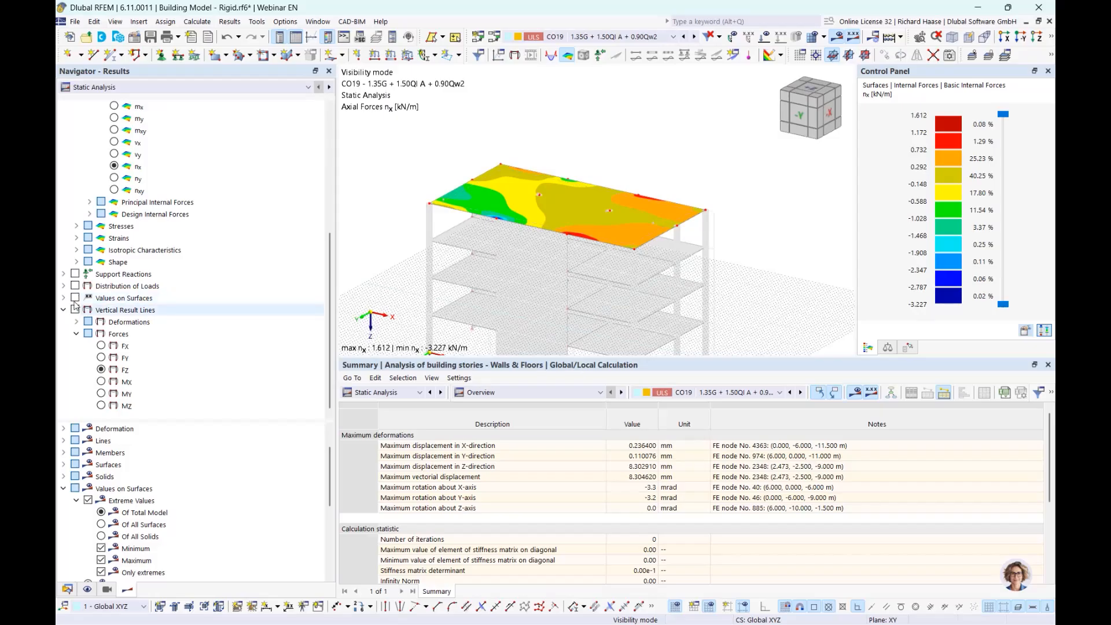
{"action": "left_click", "coordinate": [75, 297]}
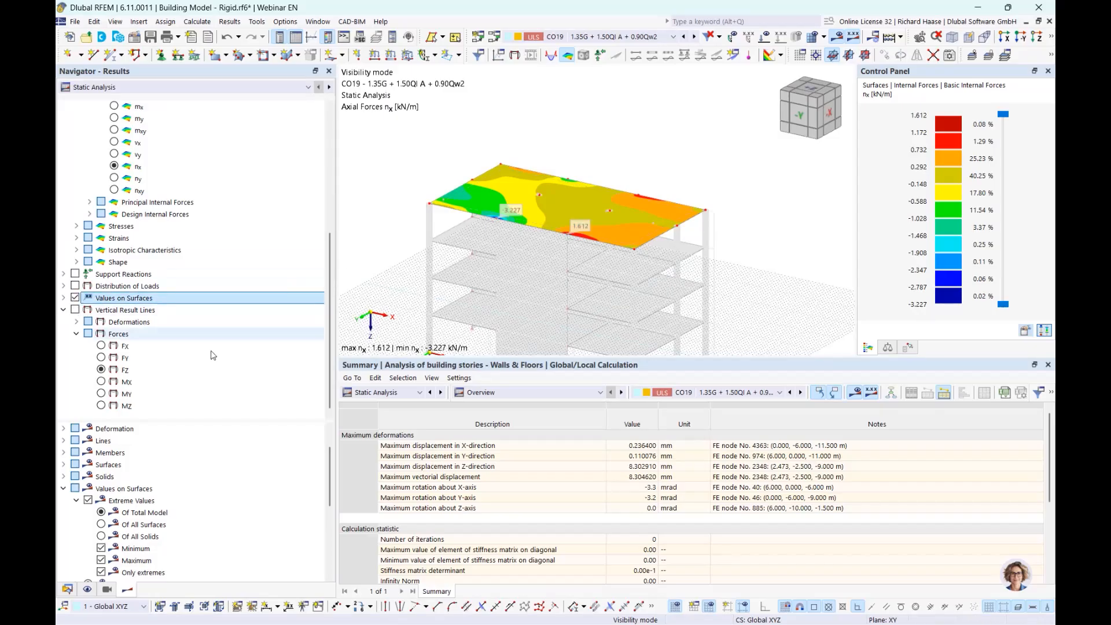
{"action": "scroll", "coordinate": [161, 491], "scroll_direction": "down", "scroll_amount": 5}
{"action": "scroll", "coordinate": [161, 490], "scroll_direction": "up", "scroll_amount": 2}
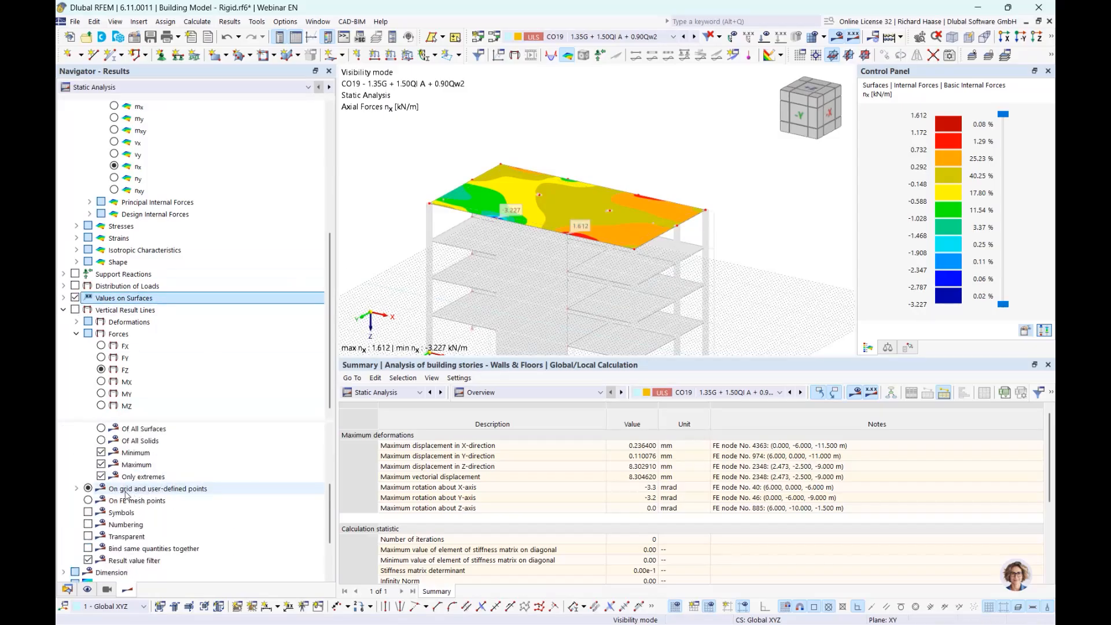
{"action": "left_click", "coordinate": [88, 501]}
{"action": "scroll", "coordinate": [88, 501], "scroll_direction": "up", "scroll_amount": 1}
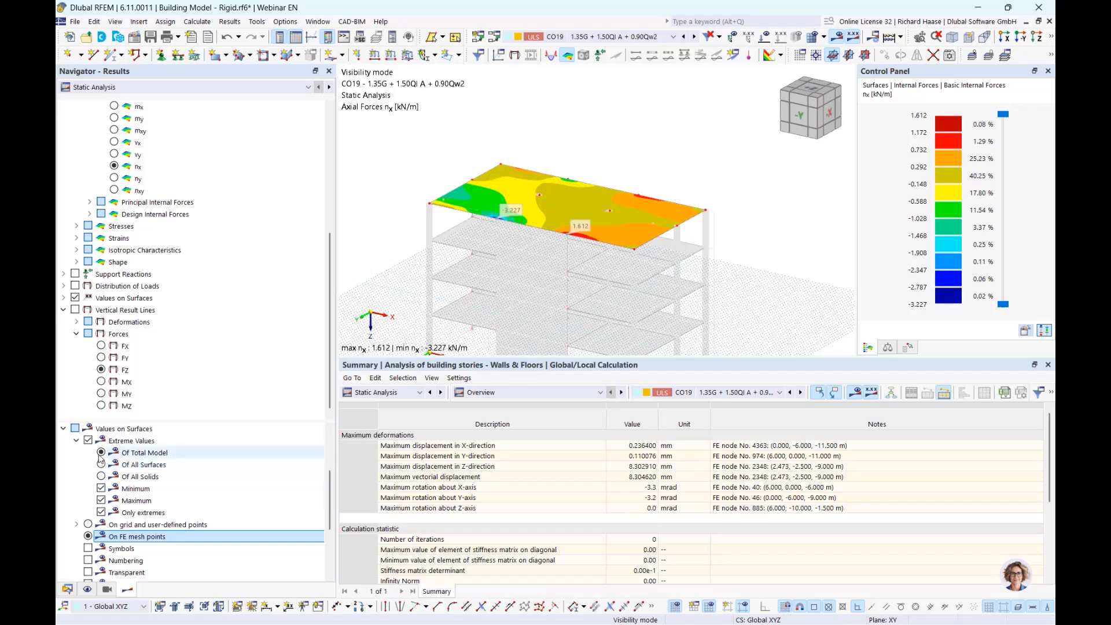
{"action": "left_click", "coordinate": [88, 440]}
{"action": "left_click", "coordinate": [833, 102]}
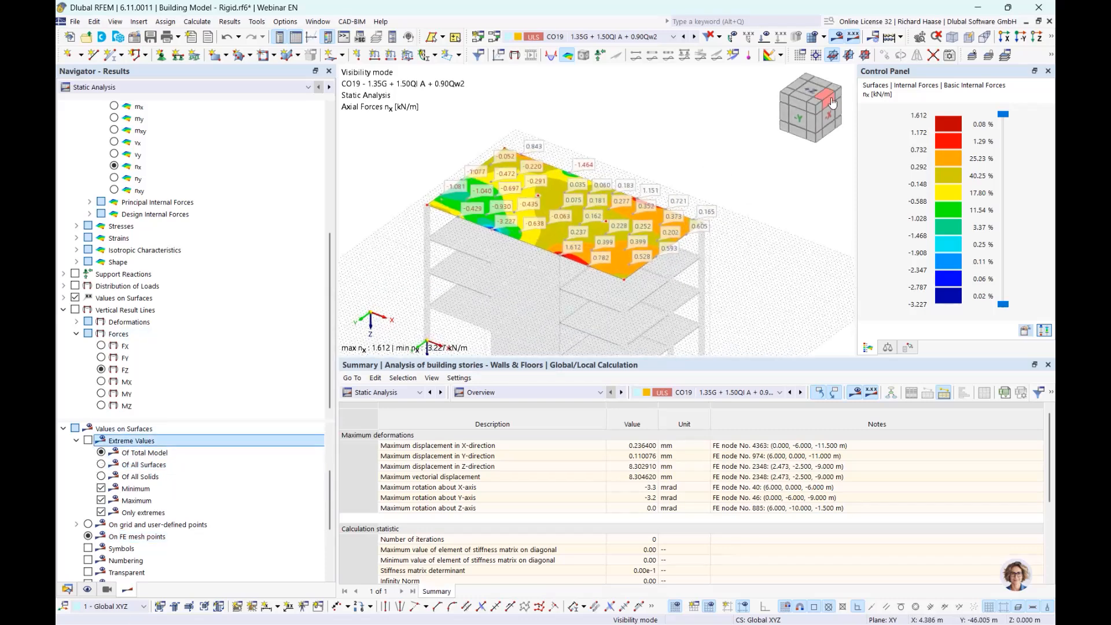
{"action": "left_click", "coordinate": [817, 106]}
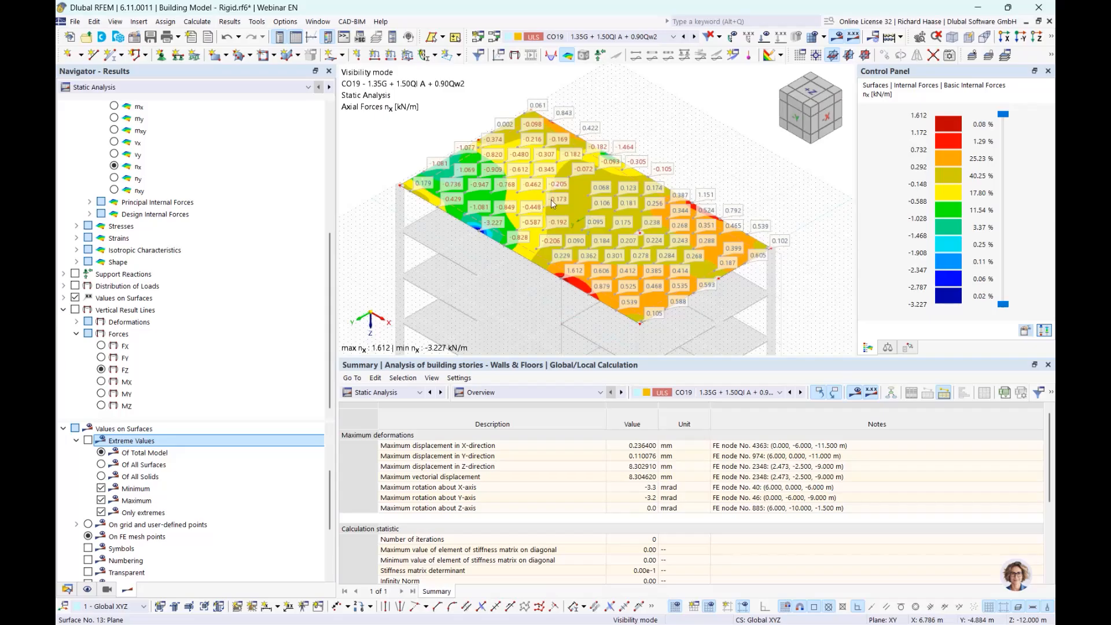
{"action": "scroll", "coordinate": [654, 250], "scroll_direction": "up", "scroll_amount": 2}
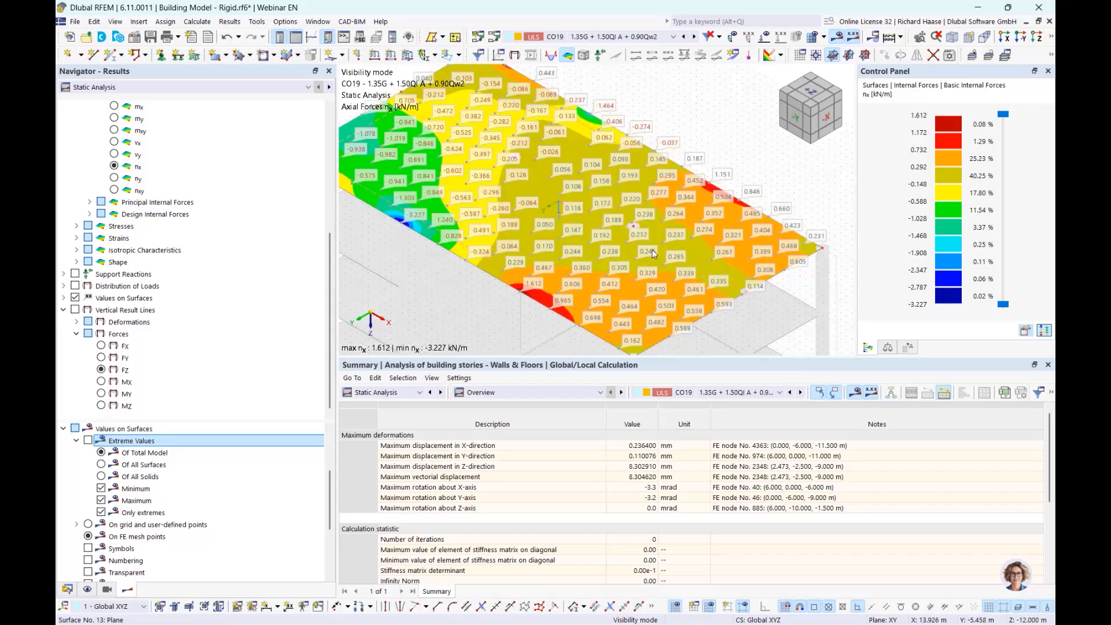
{"action": "scroll", "coordinate": [654, 253], "scroll_direction": "down", "scroll_amount": 1}
{"action": "mouse_move", "coordinate": [598, 213]}
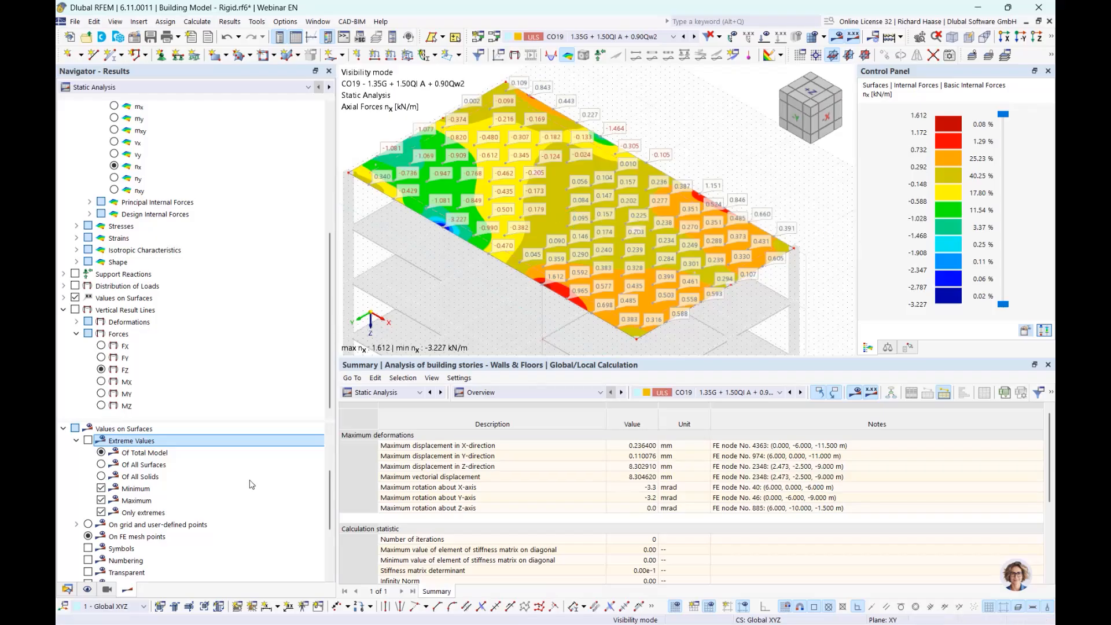
Collapse the rigid building model's data tree and switch to the Construction Stages.rf6 model
{"action": "left_click", "coordinate": [67, 590]}
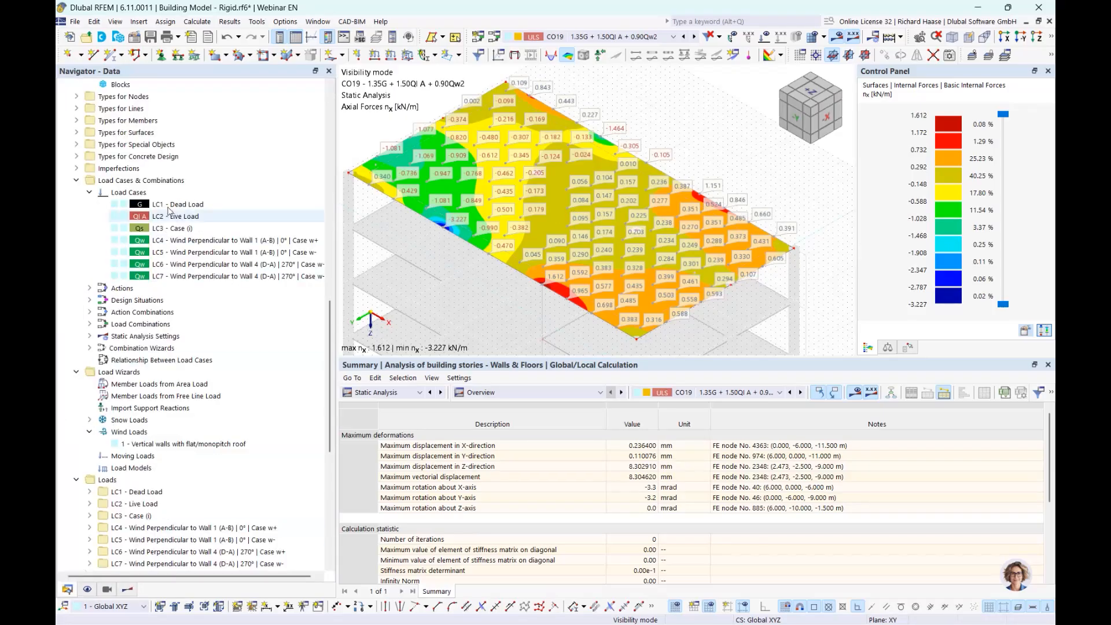
{"action": "scroll", "coordinate": [104, 173], "scroll_direction": "up", "scroll_amount": 10}
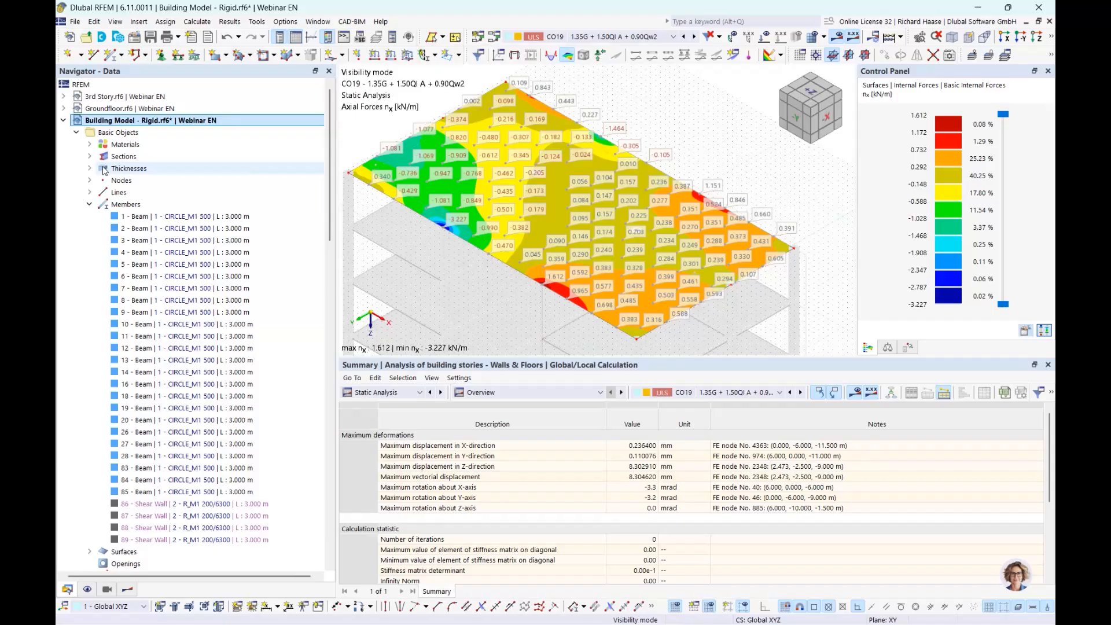
{"action": "left_click", "coordinate": [63, 120]}
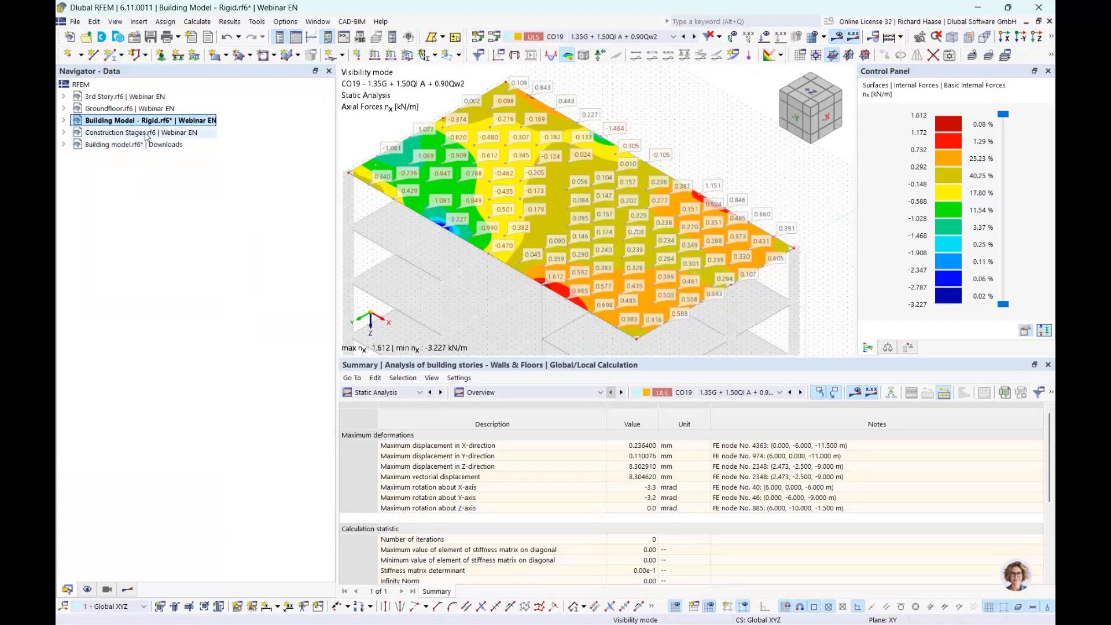
{"action": "left_click", "coordinate": [145, 133]}
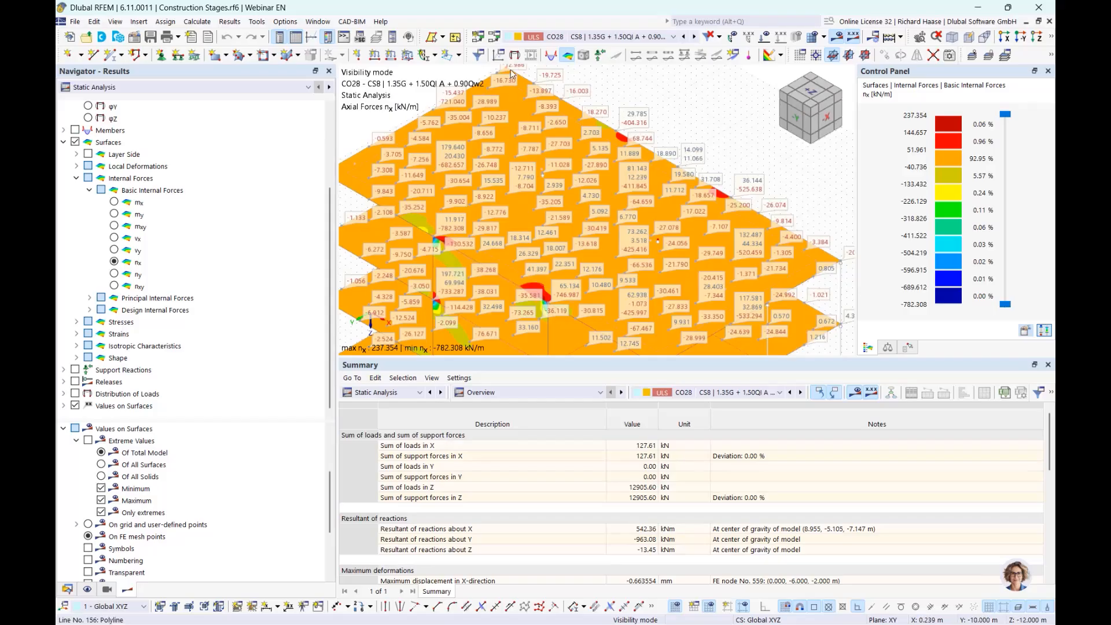
Isolate the top floor slab of the construction stages model in visibility mode and examine its nx values for CO28
{"action": "left_click", "coordinate": [1051, 36]}
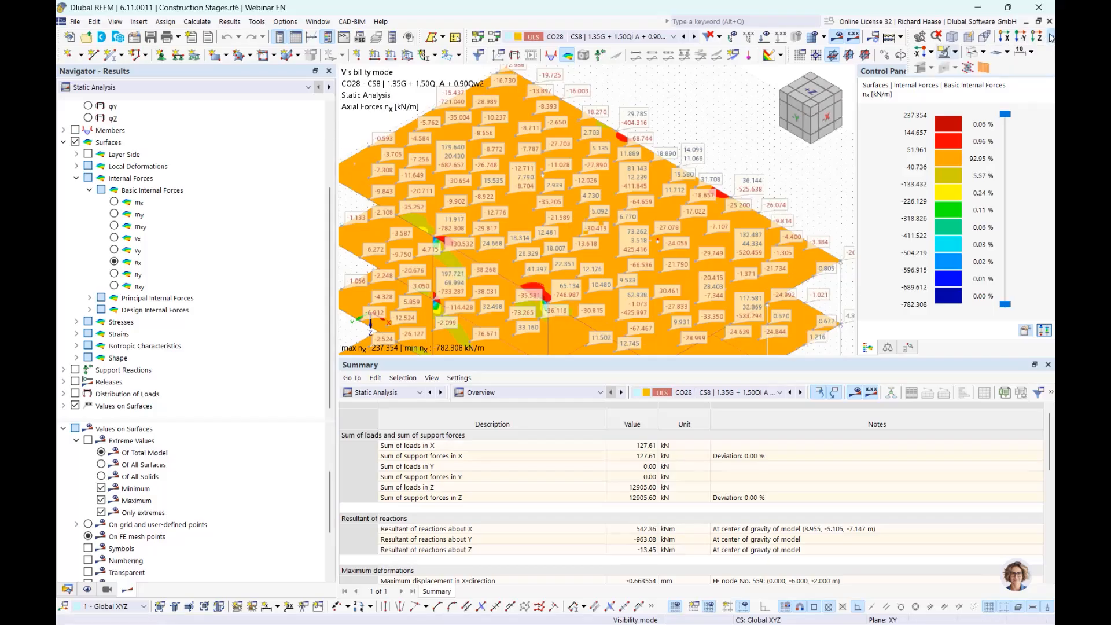
{"action": "left_click", "coordinate": [945, 53]}
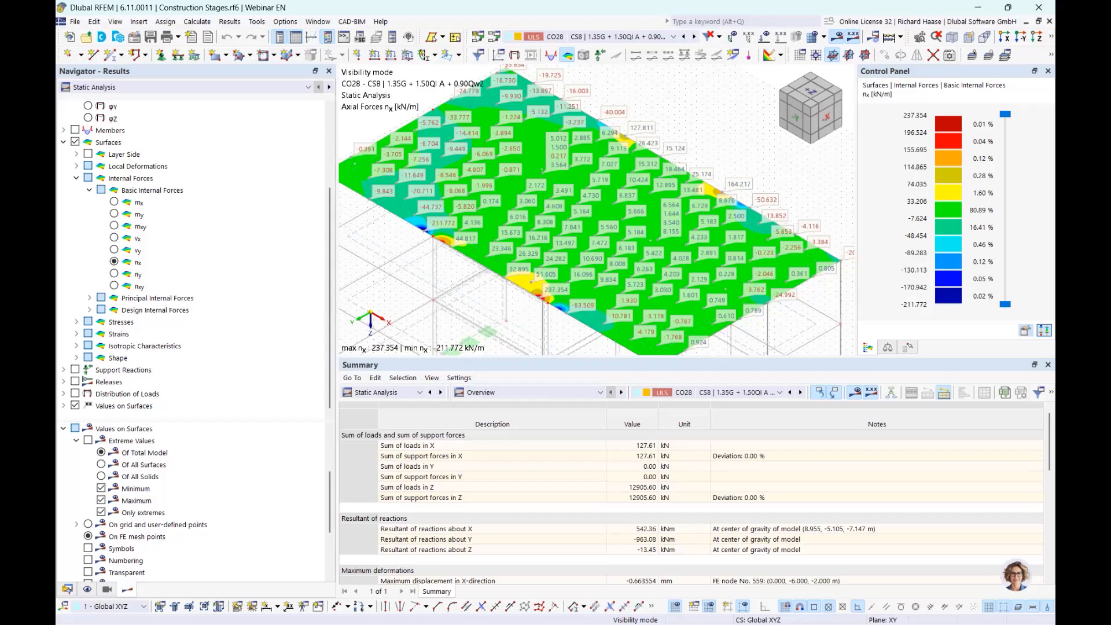
{"action": "scroll", "coordinate": [170, 496], "scroll_direction": "up", "scroll_amount": 3}
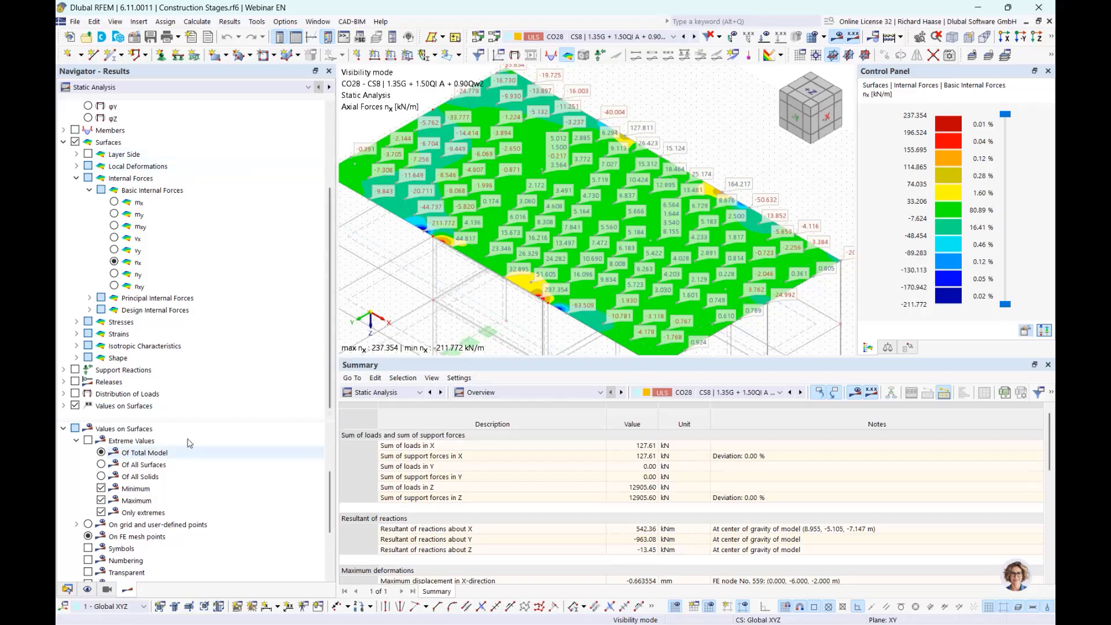
{"action": "scroll", "coordinate": [285, 375], "scroll_direction": "up", "scroll_amount": 3}
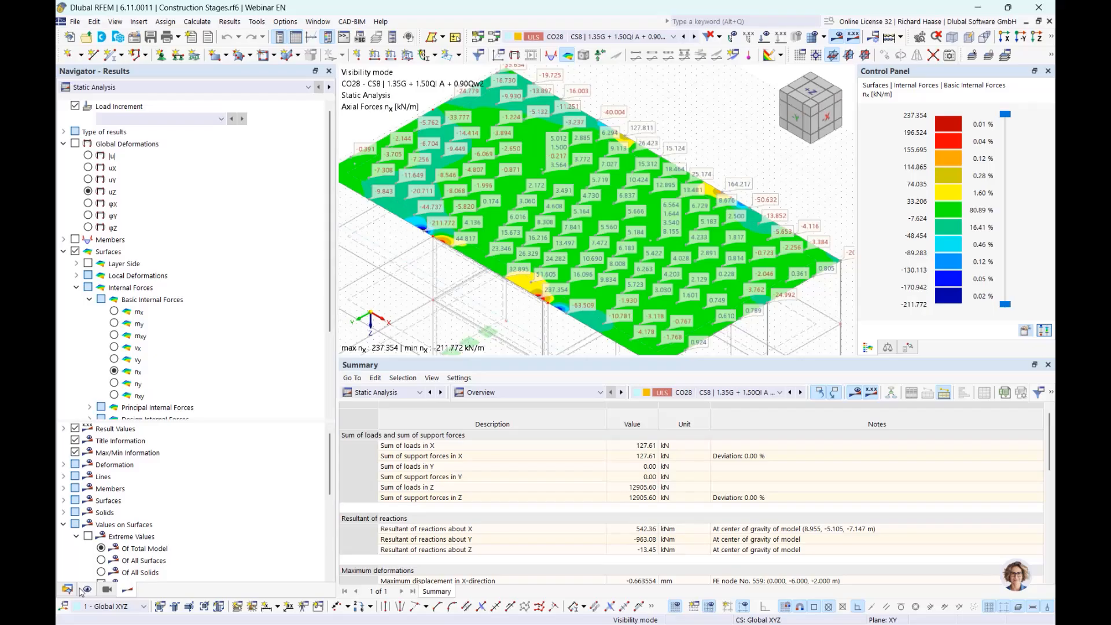
{"action": "scroll", "coordinate": [521, 196], "scroll_direction": "down", "scroll_amount": 3}
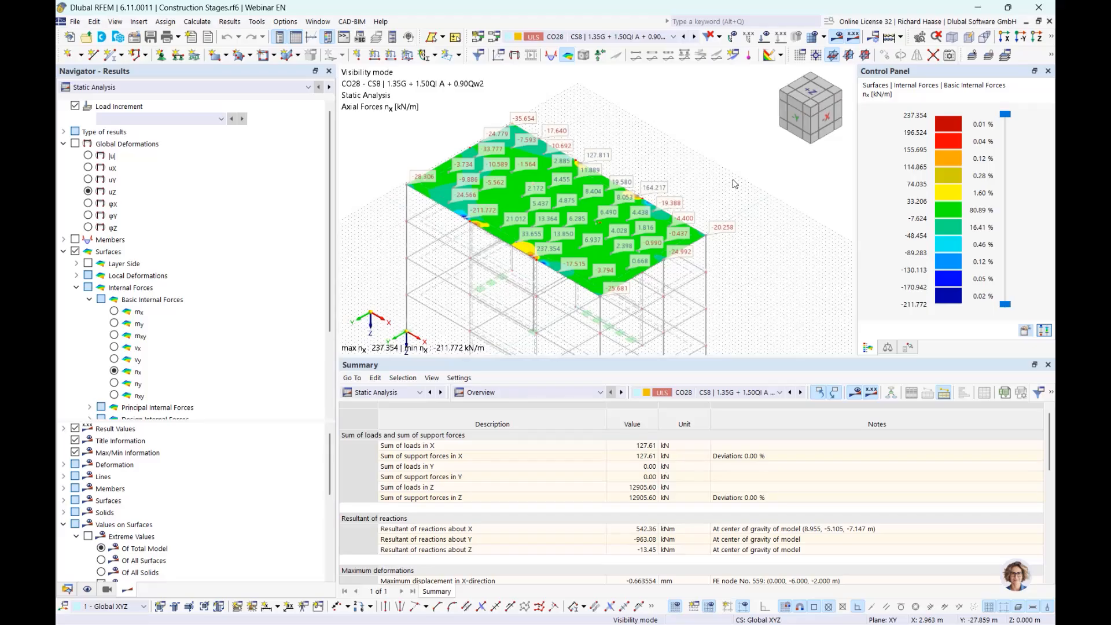
Hide the results and cancel visibility mode to bring back the whole construction stages model
{"action": "left_click", "coordinate": [841, 37]}
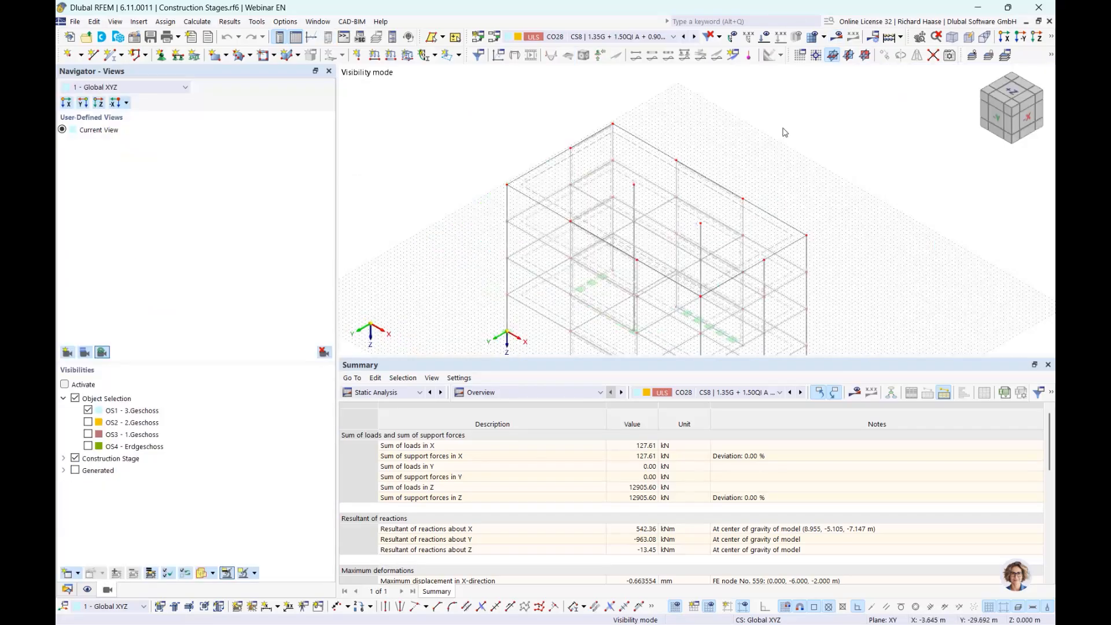
{"action": "left_click", "coordinate": [1052, 38]}
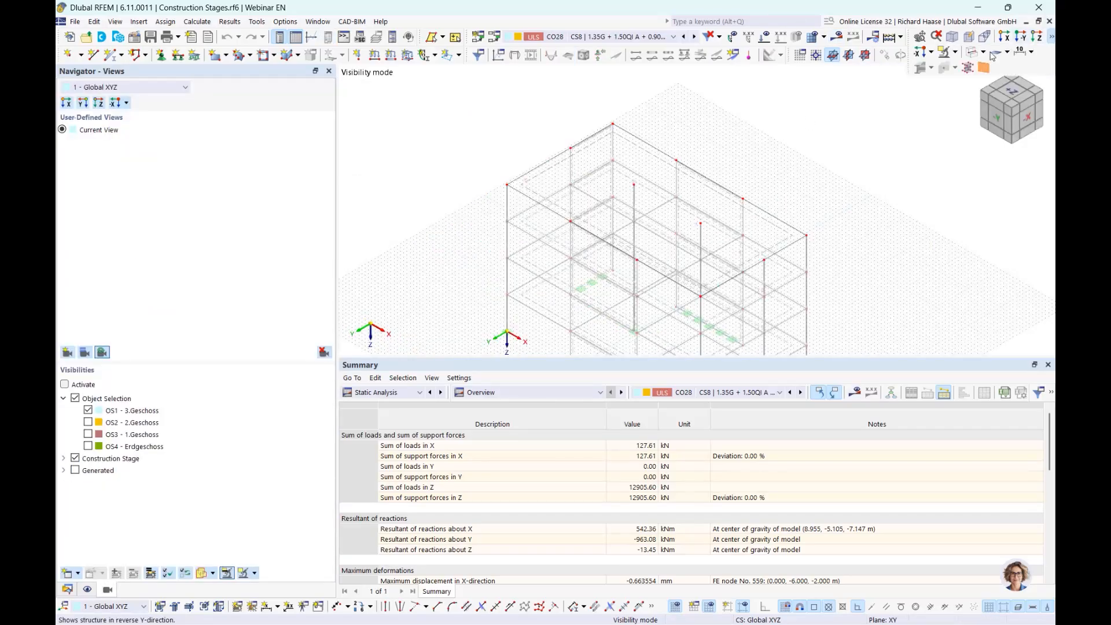
{"action": "left_click", "coordinate": [955, 52]}
{"action": "left_click", "coordinate": [935, 156]}
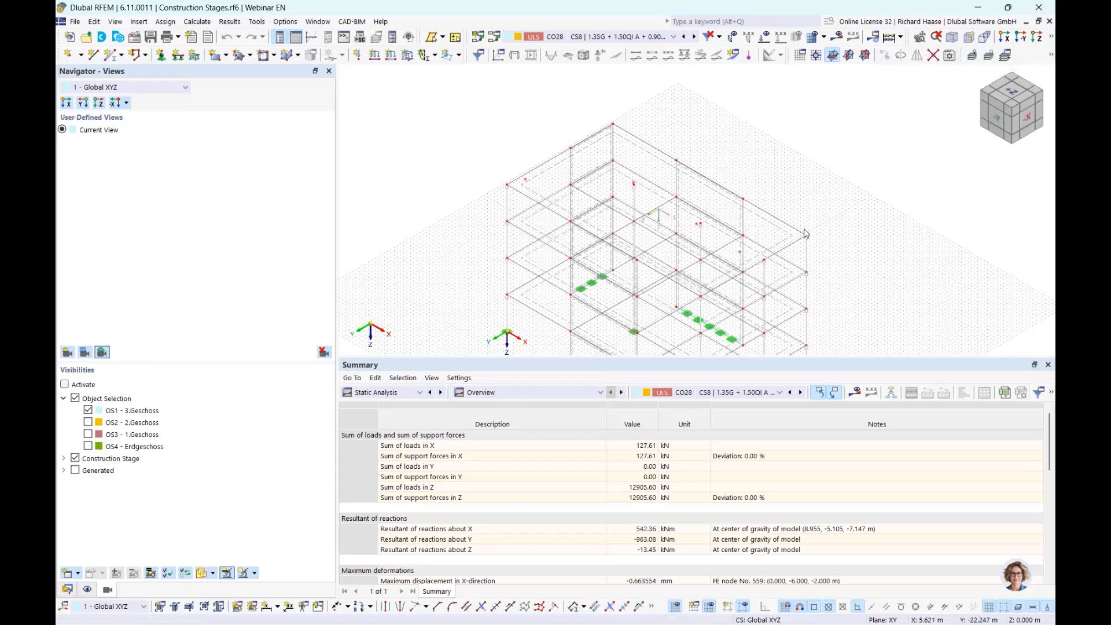
Switch the building from wireframe to a solid display and orient it in a perspective showing all stories
{"action": "middle_click_drag", "start_coordinate": [854, 295], "coordinate": [808, 183]}
{"action": "left_click", "coordinate": [1051, 38]}
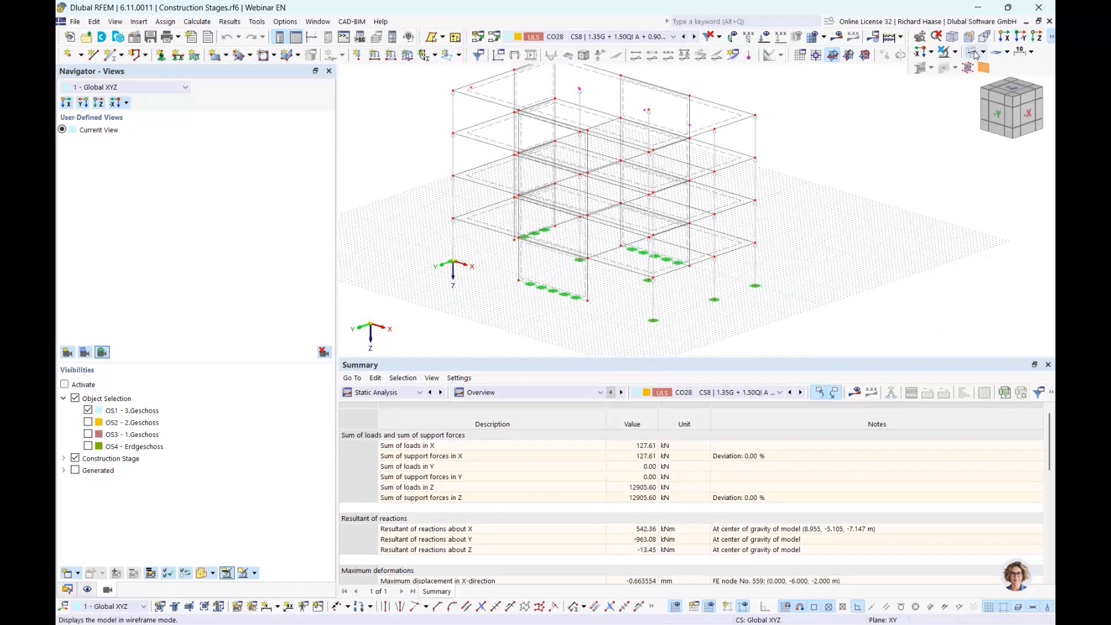
{"action": "left_click", "coordinate": [975, 55]}
{"action": "middle_click_drag", "start_coordinate": [509, 273], "coordinate": [495, 276], "text": "ctrl"}
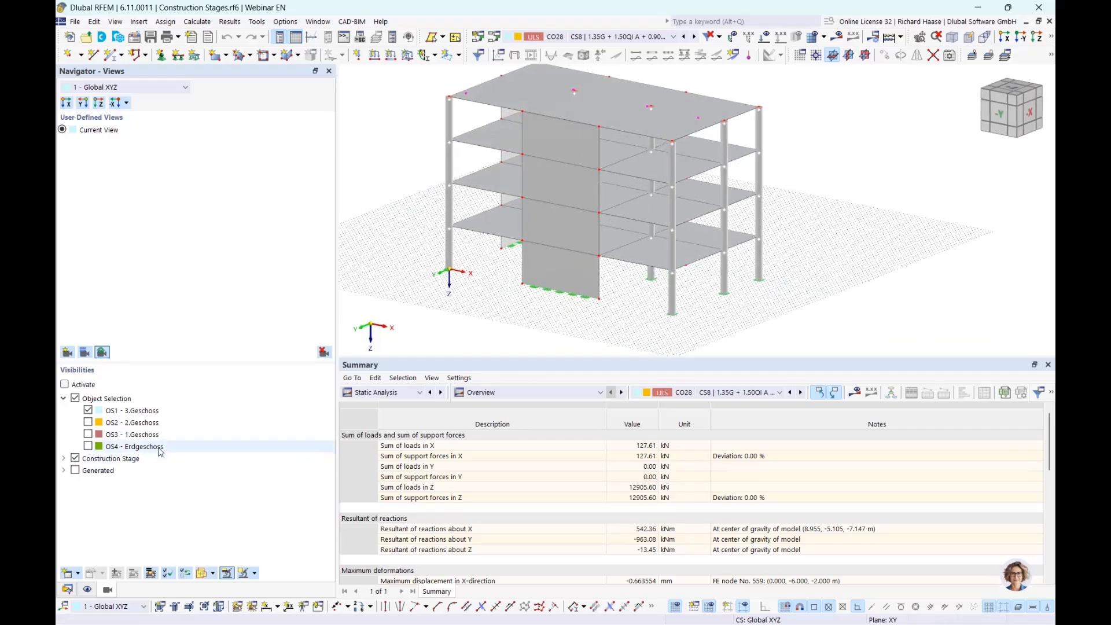
Turn off the Object Selection visibilities and select the Construction Stage visibility group
{"action": "left_click", "coordinate": [64, 399]}
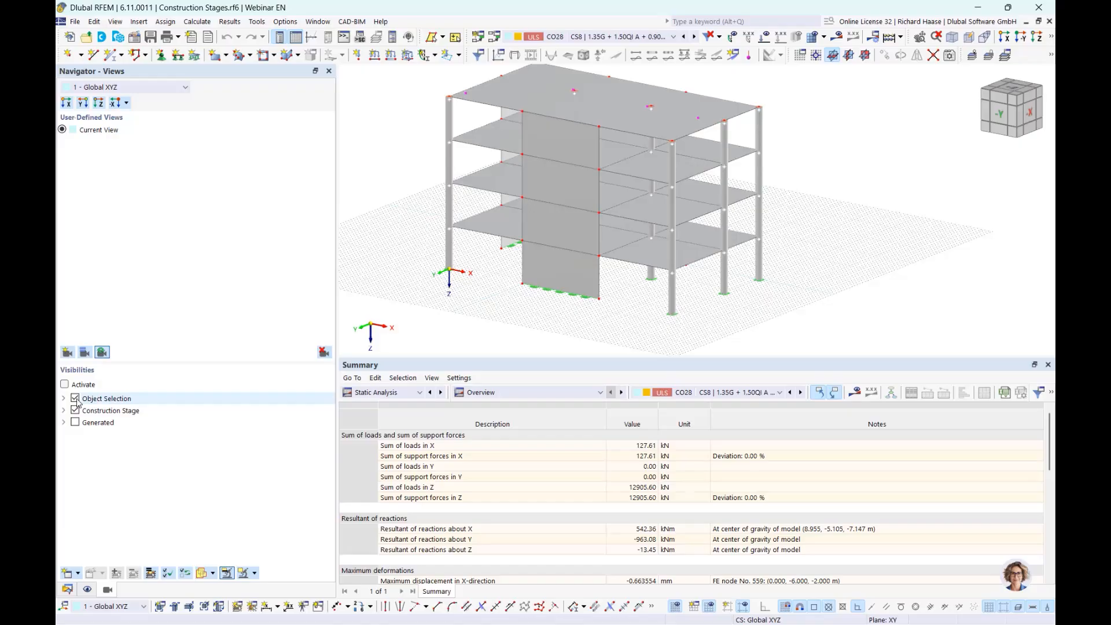
{"action": "left_click", "coordinate": [75, 399]}
{"action": "left_click", "coordinate": [118, 412]}
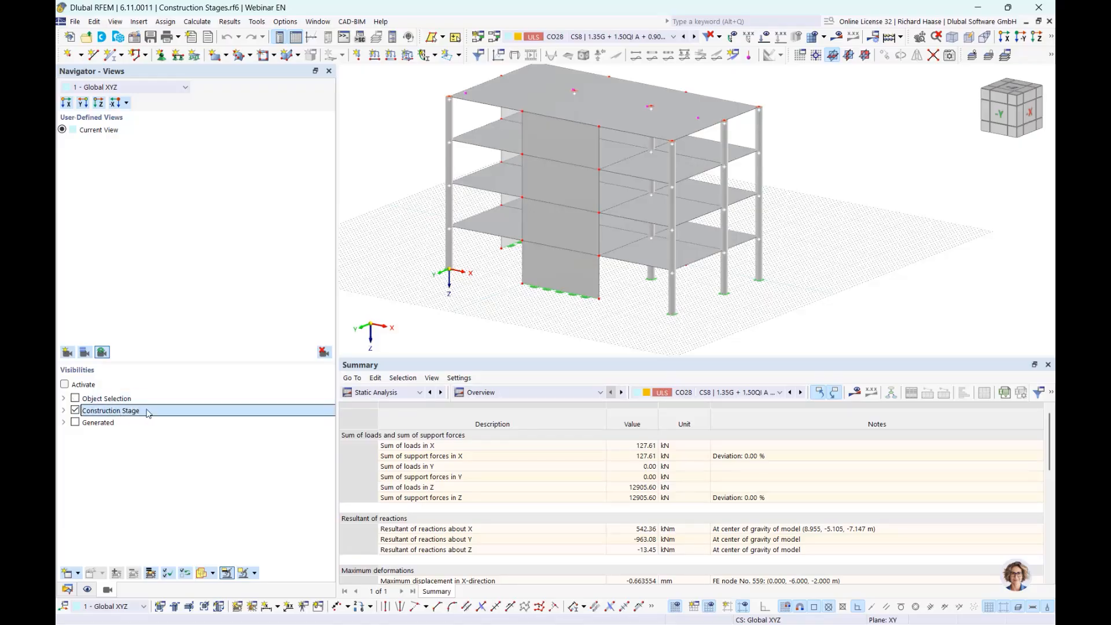
Expand the Construction Stage visibilities and show only the ground floor walls and columns of stage CS1 - EG
{"action": "left_click", "coordinate": [64, 411]}
{"action": "left_click", "coordinate": [88, 506]}
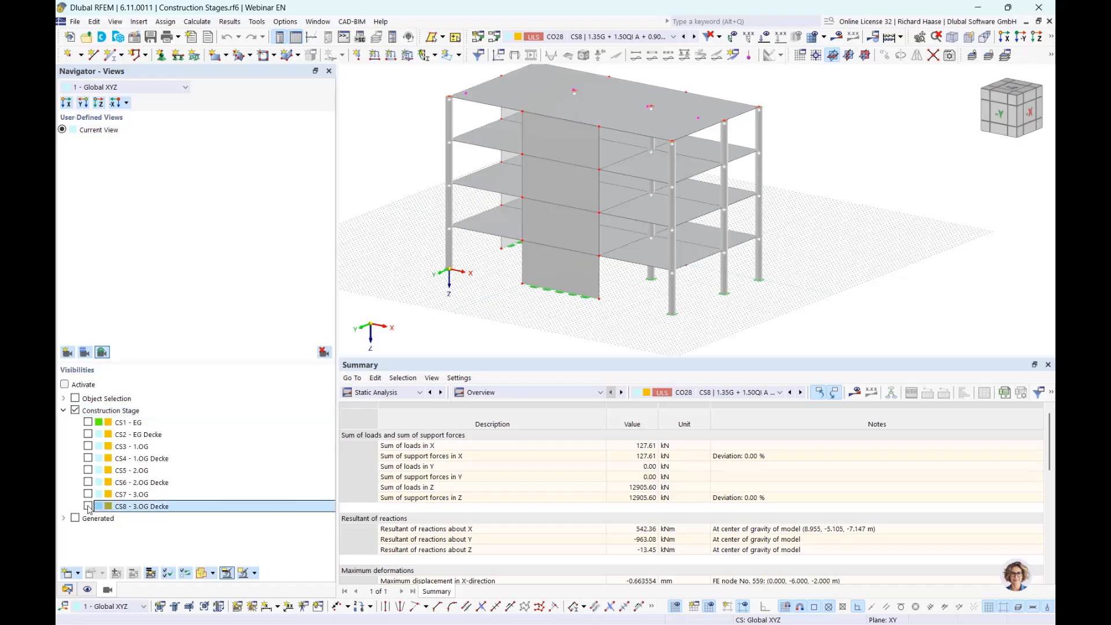
{"action": "middle_click_drag", "start_coordinate": [533, 289], "coordinate": [604, 326]}
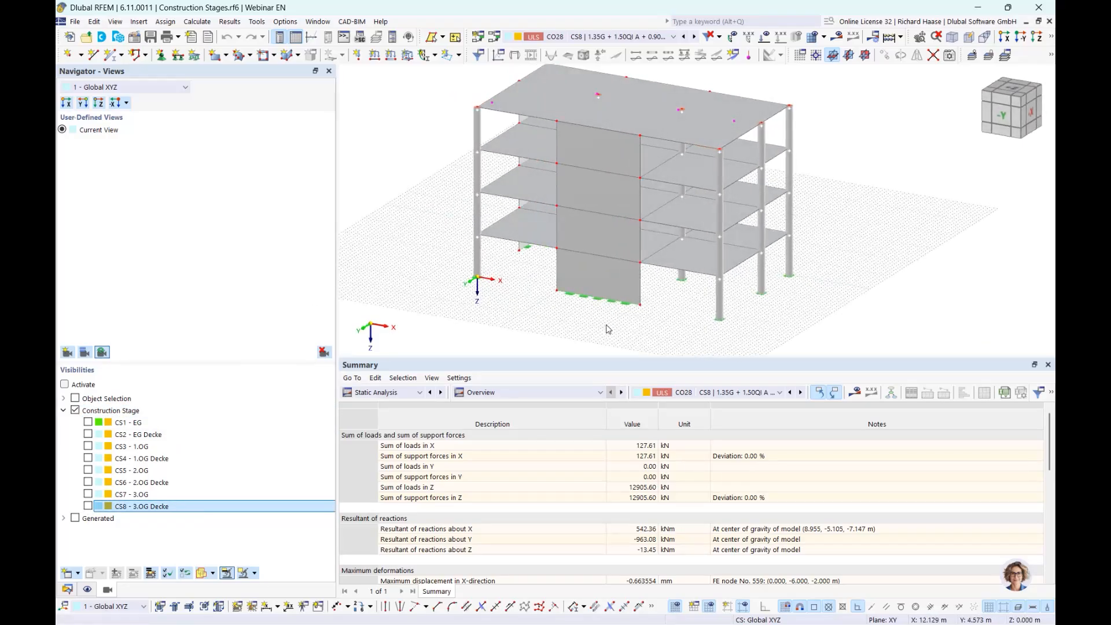
{"action": "left_click", "coordinate": [88, 423]}
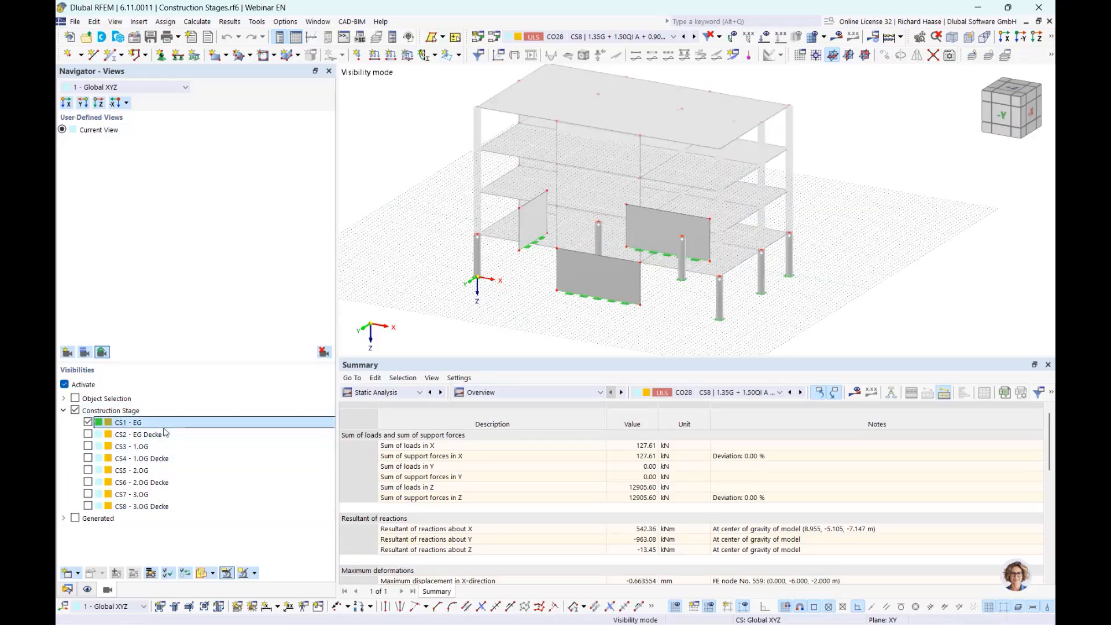
{"action": "middle_click_drag", "start_coordinate": [637, 300], "coordinate": [729, 275], "text": "ctrl"}
{"action": "scroll", "coordinate": [723, 295], "scroll_direction": "up", "scroll_amount": 3}
{"action": "middle_click_drag", "start_coordinate": [608, 318], "coordinate": [603, 325], "text": "ctrl"}
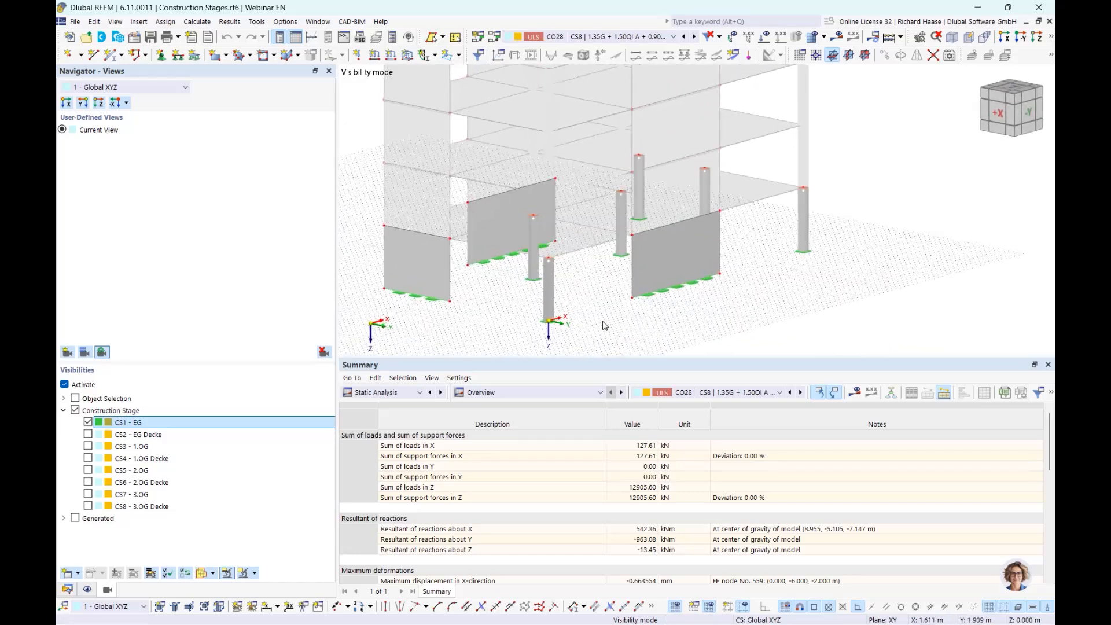
Add stages CS2 - EG Decke, CS3 - 1.OG and CS4 - 1.OG Decke to the visible part of the building
{"action": "left_click", "coordinate": [88, 434]}
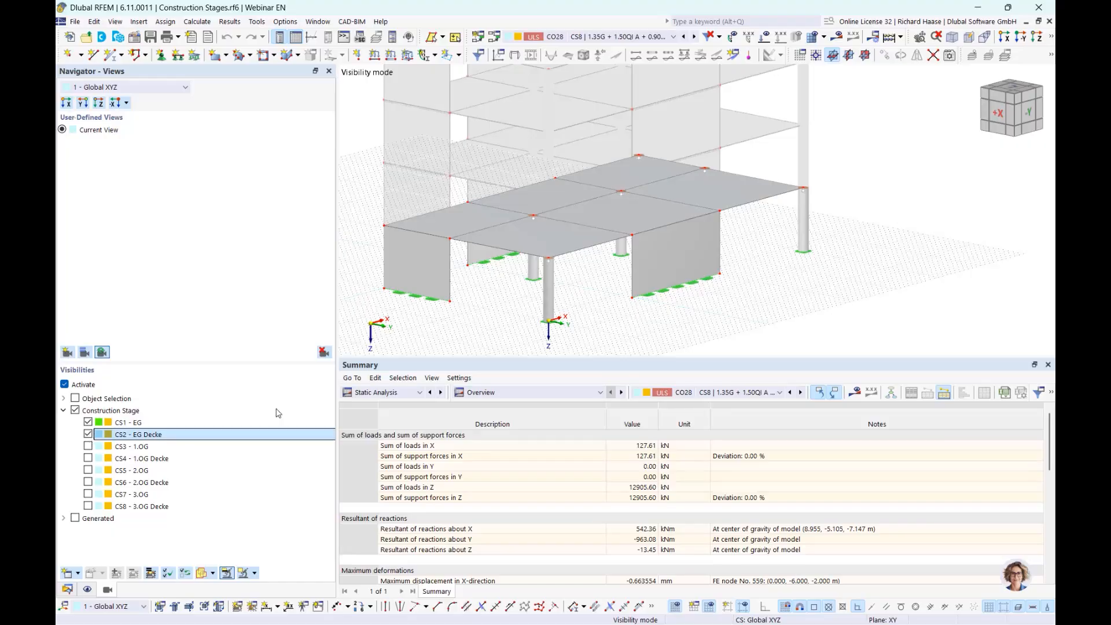
{"action": "left_click", "coordinate": [88, 446]}
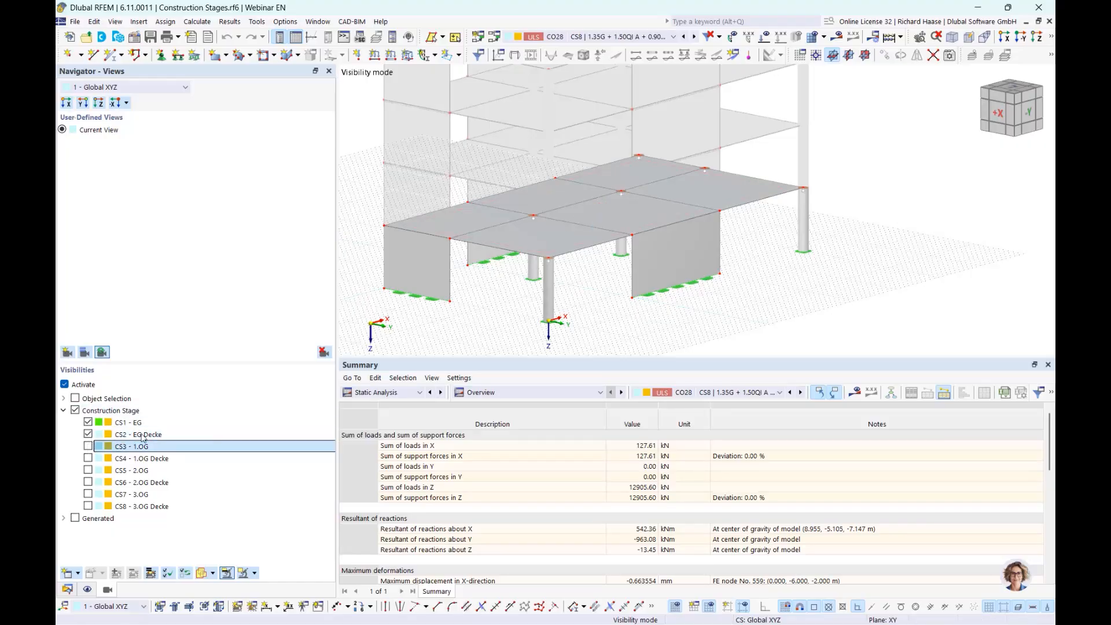
{"action": "left_click", "coordinate": [88, 457]}
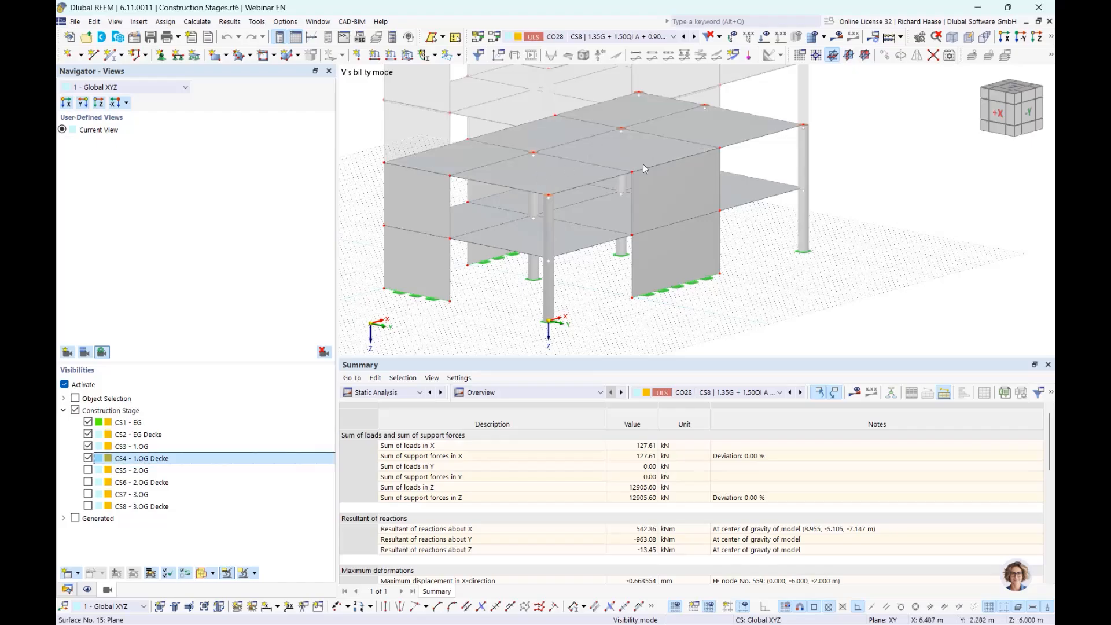
{"action": "middle_click_drag", "start_coordinate": [644, 164], "coordinate": [614, 272]}
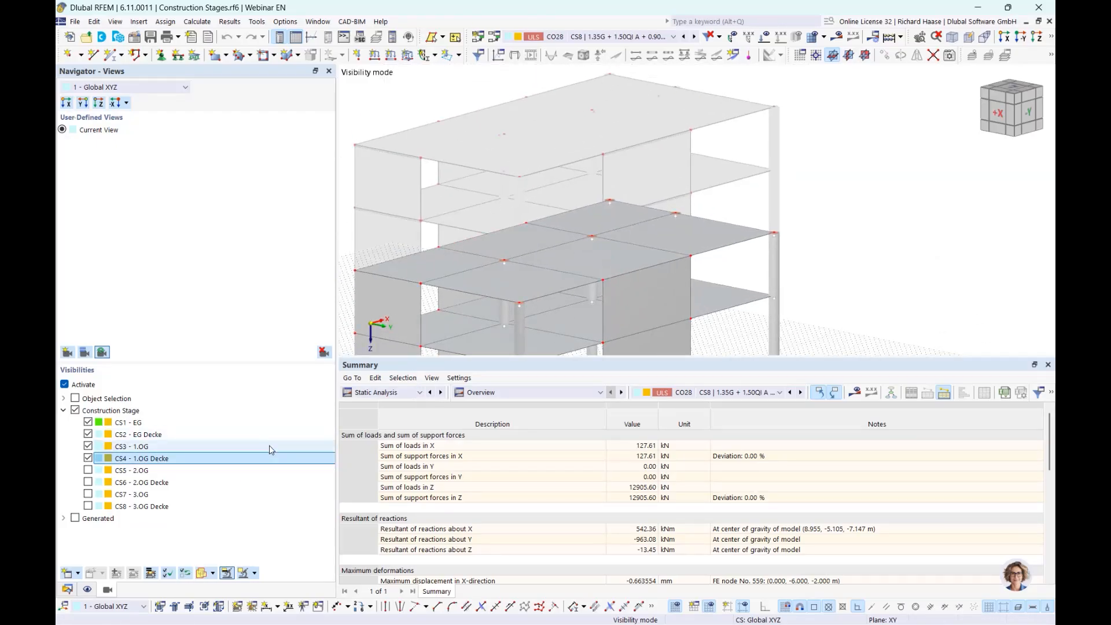
Examine the load cases assigned to construction stages CS1 to CS8 in the load cases and combinations settings
{"action": "left_click", "coordinate": [68, 589]}
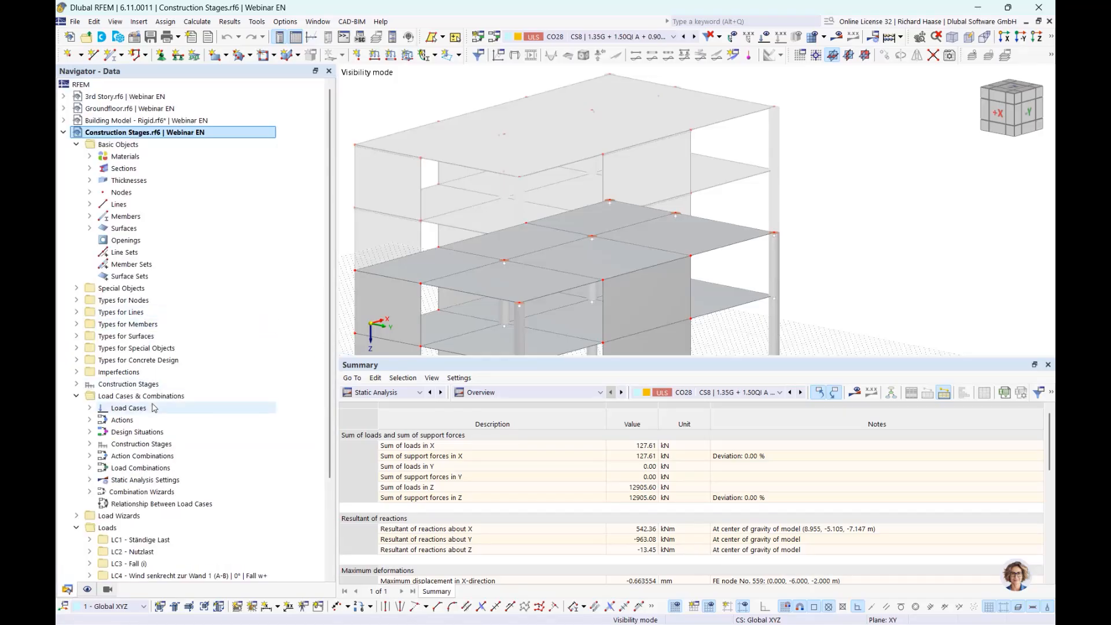
{"action": "right_click", "coordinate": [155, 408]}
{"action": "left_click", "coordinate": [173, 415]}
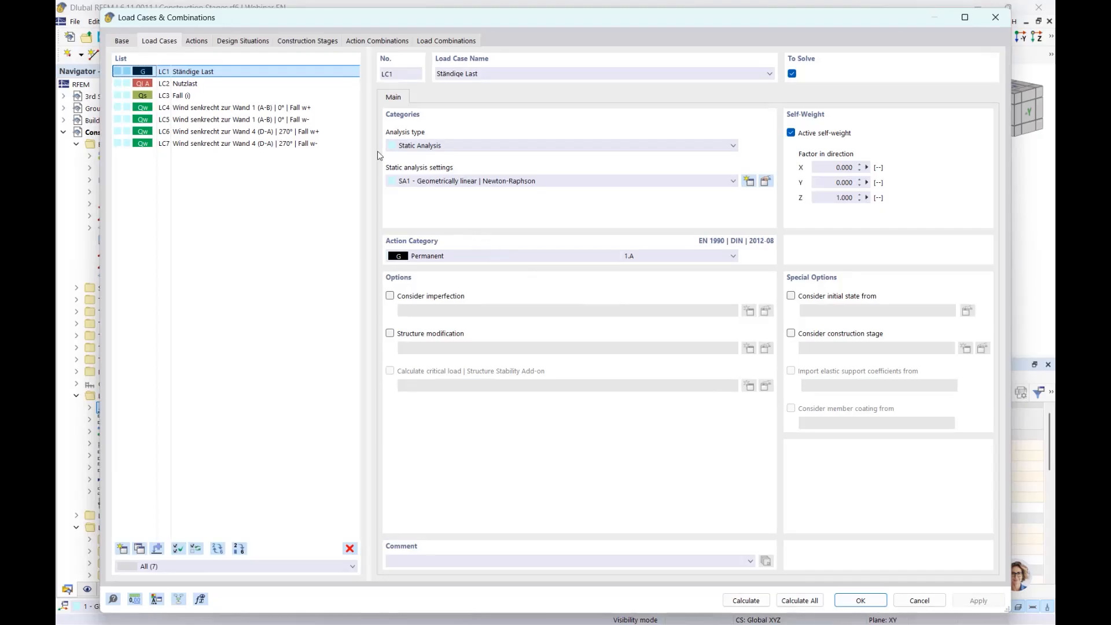
{"action": "left_click", "coordinate": [307, 41]}
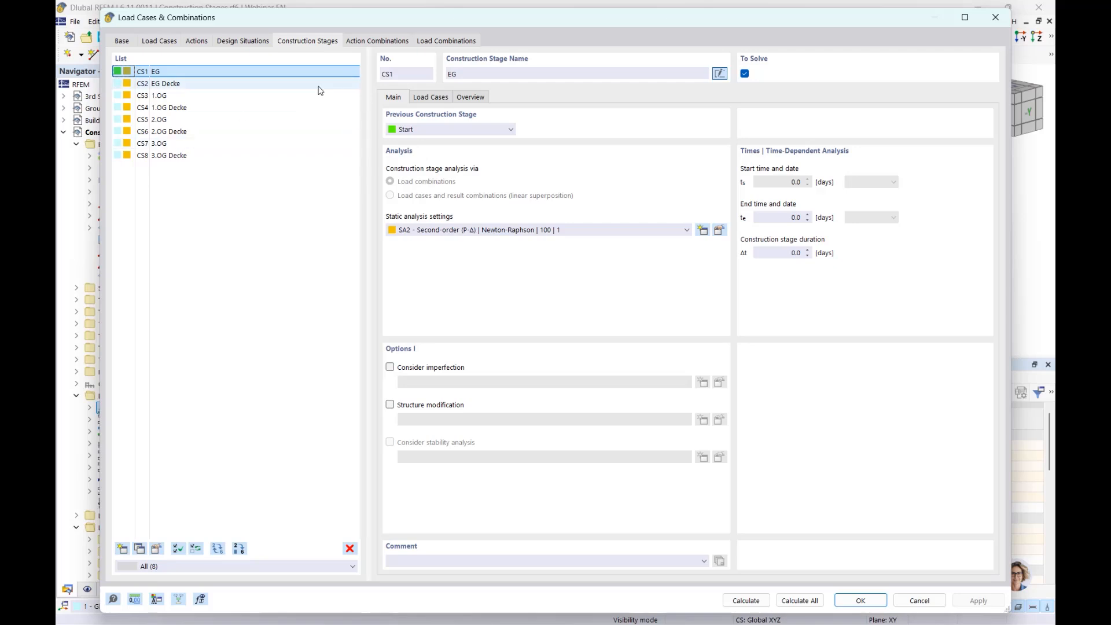
{"action": "left_click", "coordinate": [431, 98]}
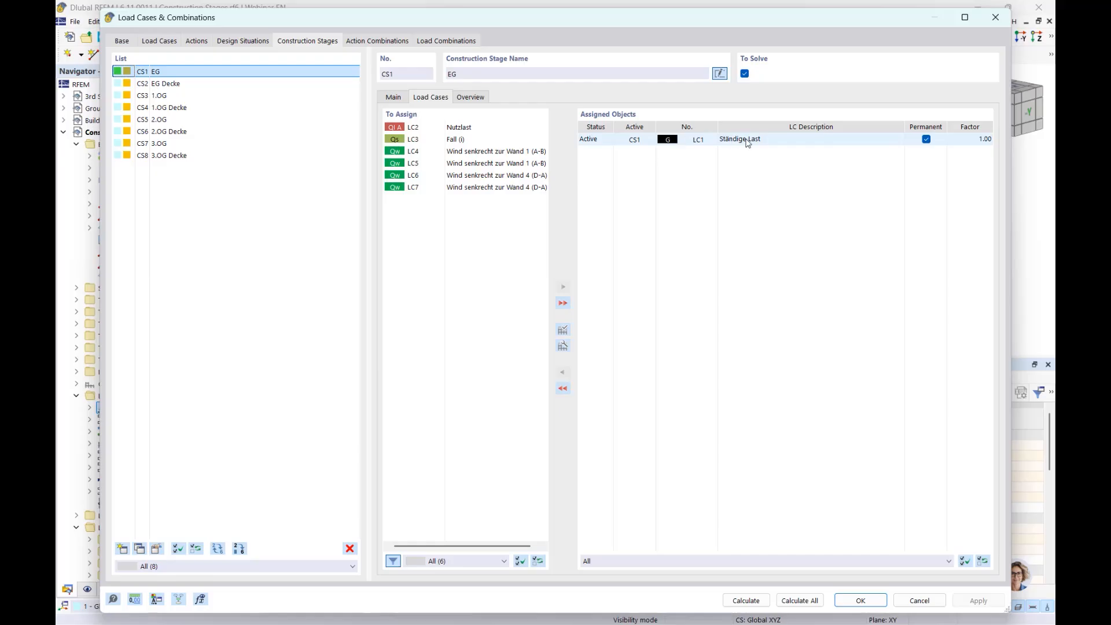
{"action": "left_click", "coordinate": [179, 84]}
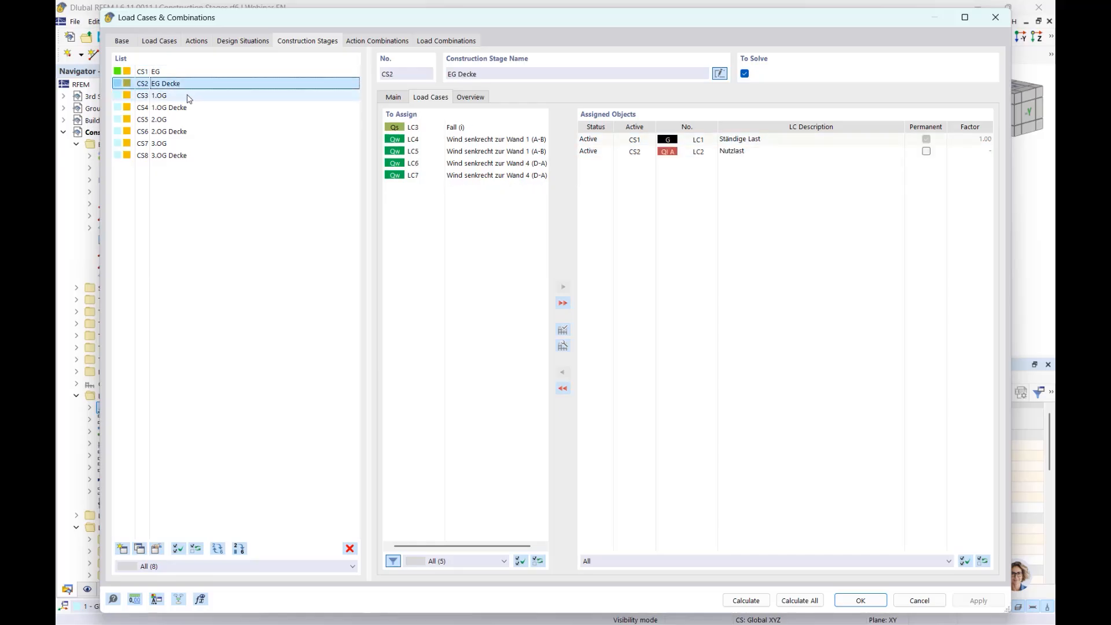
{"action": "left_click", "coordinate": [189, 96]}
{"action": "left_click", "coordinate": [183, 108]}
{"action": "left_click", "coordinate": [182, 119]}
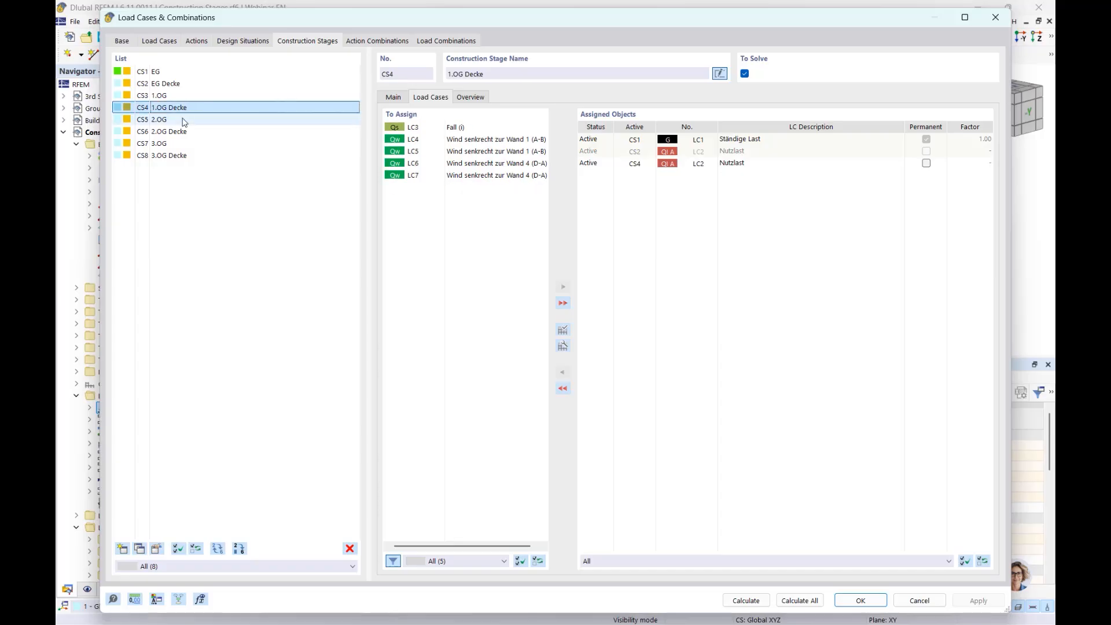
{"action": "left_click", "coordinate": [174, 131]}
{"action": "left_click", "coordinate": [174, 144]}
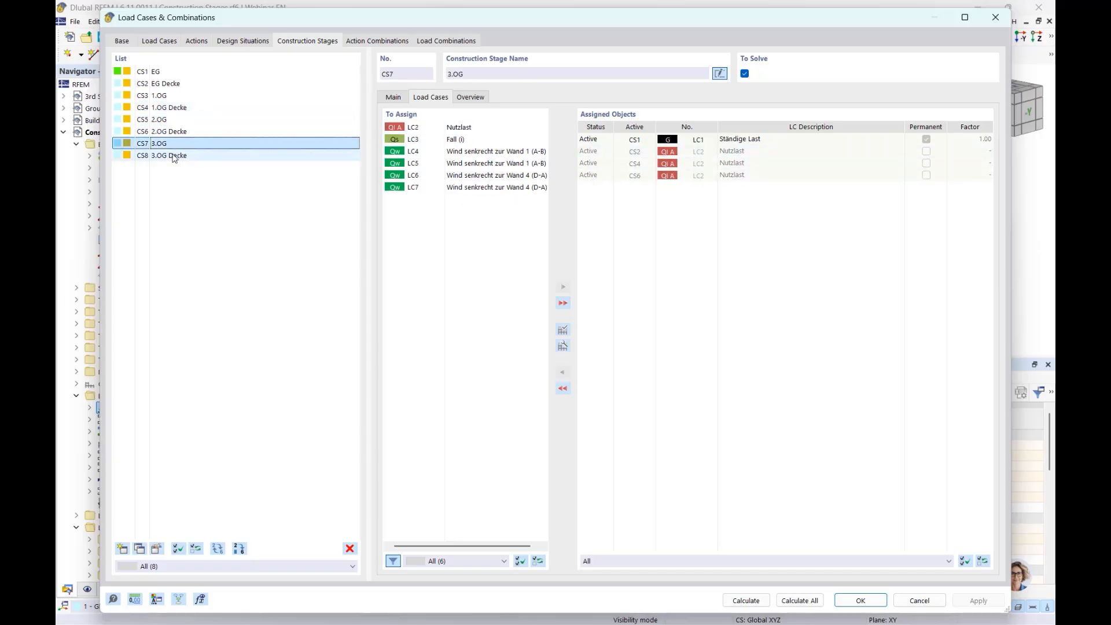
{"action": "left_click", "coordinate": [186, 156]}
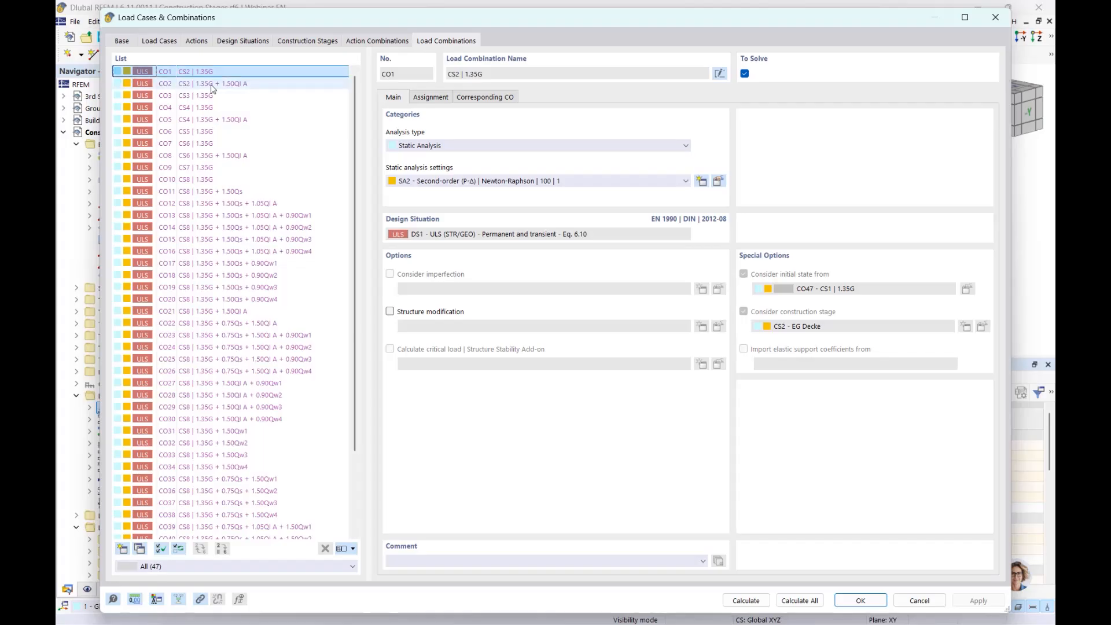
Review the list of load combinations generated for the construction stages, inspecting CO2, and close the dialog without changes
{"action": "left_click", "coordinate": [184, 80]}
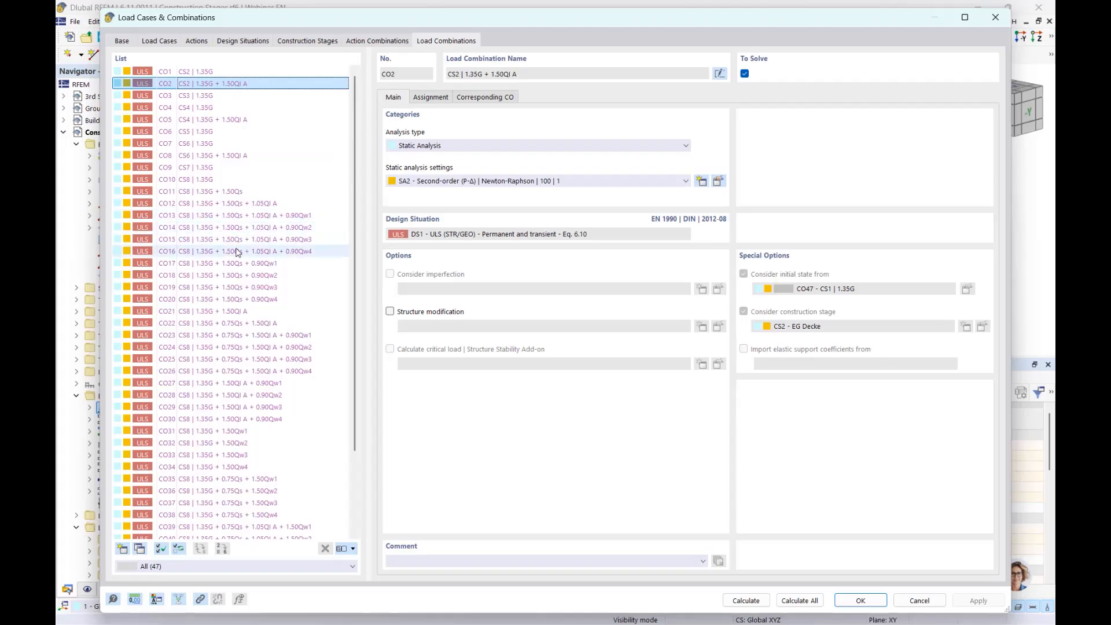
{"action": "scroll", "coordinate": [237, 252], "scroll_direction": "down", "scroll_amount": 3}
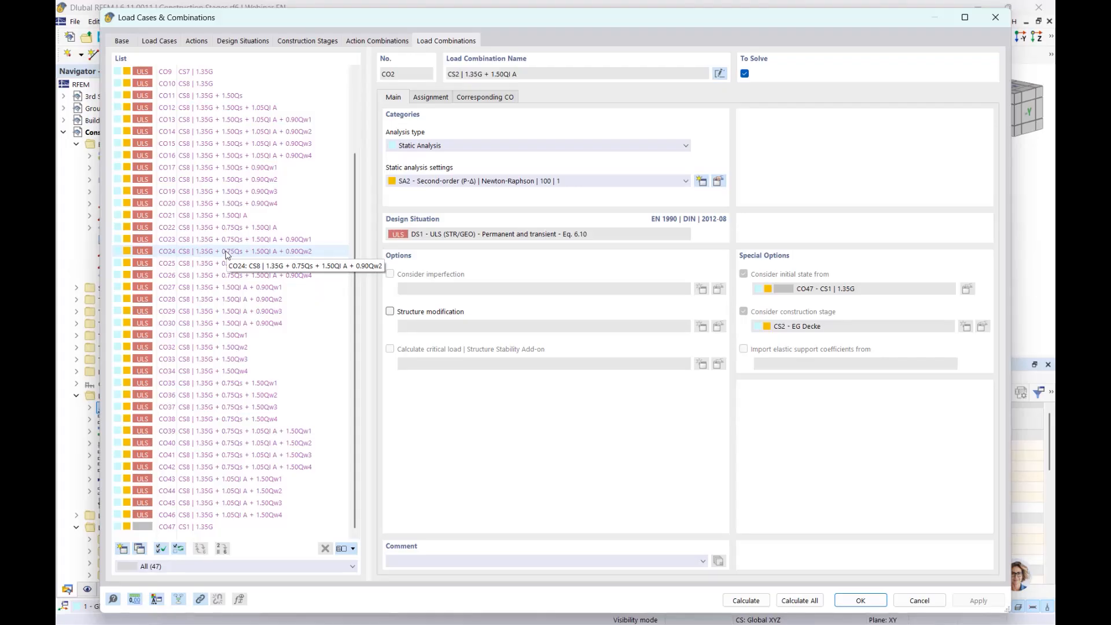
{"action": "scroll", "coordinate": [295, 300], "scroll_direction": "up", "scroll_amount": 3}
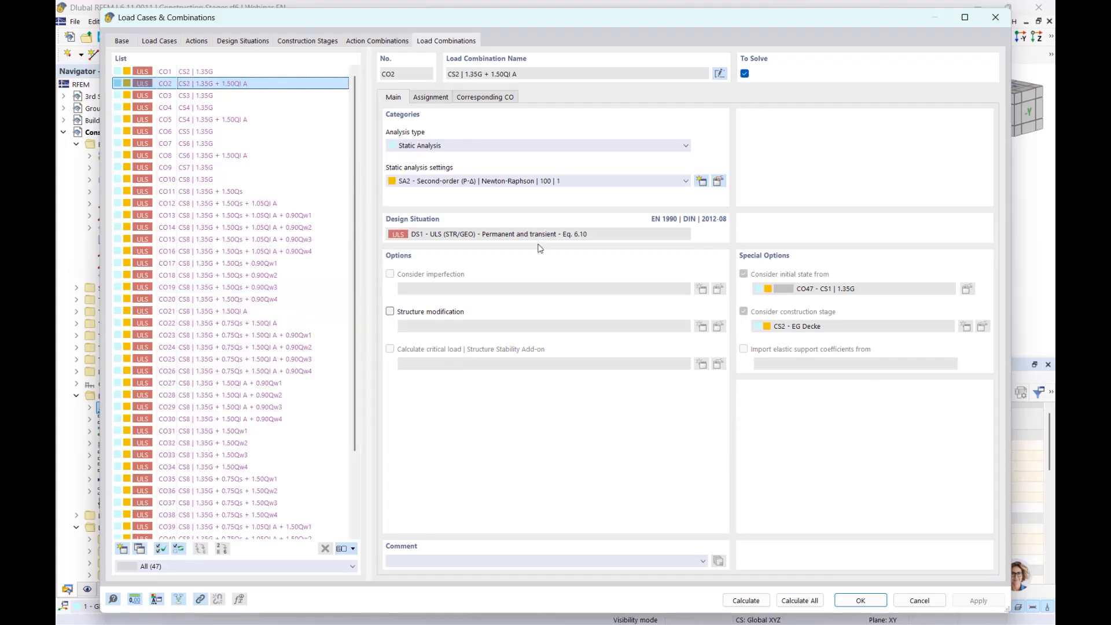
{"action": "left_click", "coordinate": [995, 17]}
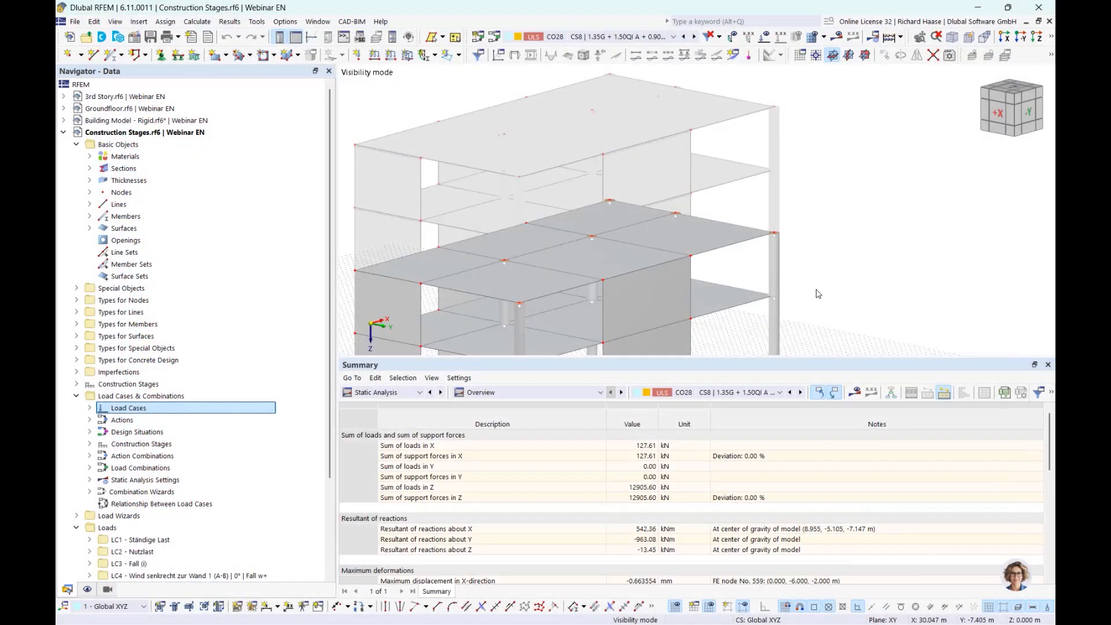
Check which add-ons are activated in the base data of the Construction Stages model
{"action": "right_click", "coordinate": [174, 134]}
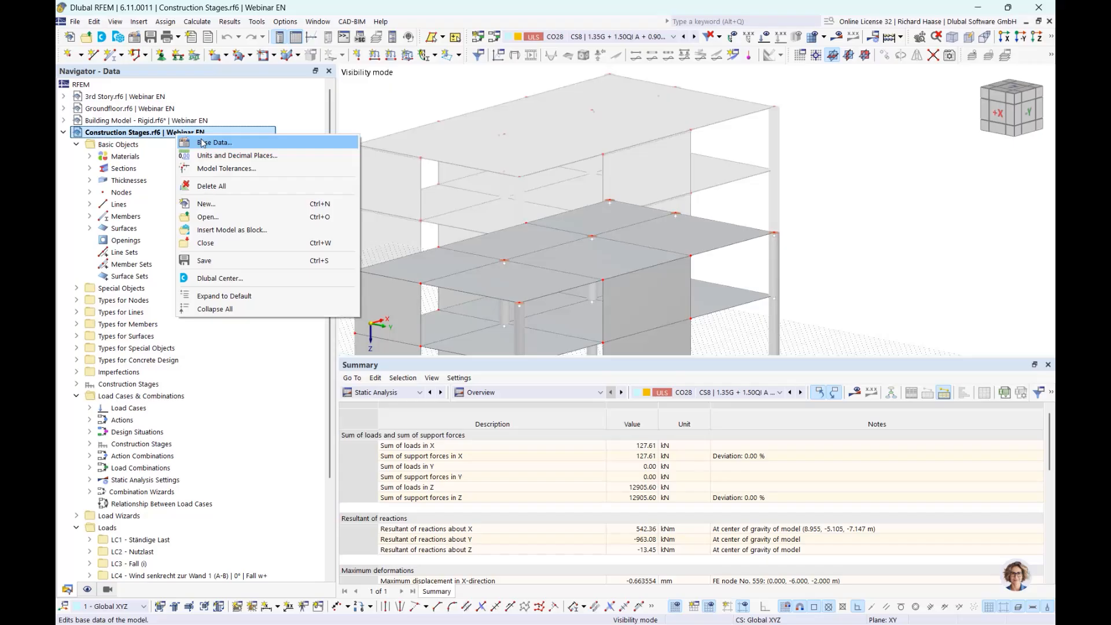
{"action": "left_click", "coordinate": [201, 142]}
{"action": "left_click", "coordinate": [260, 35]}
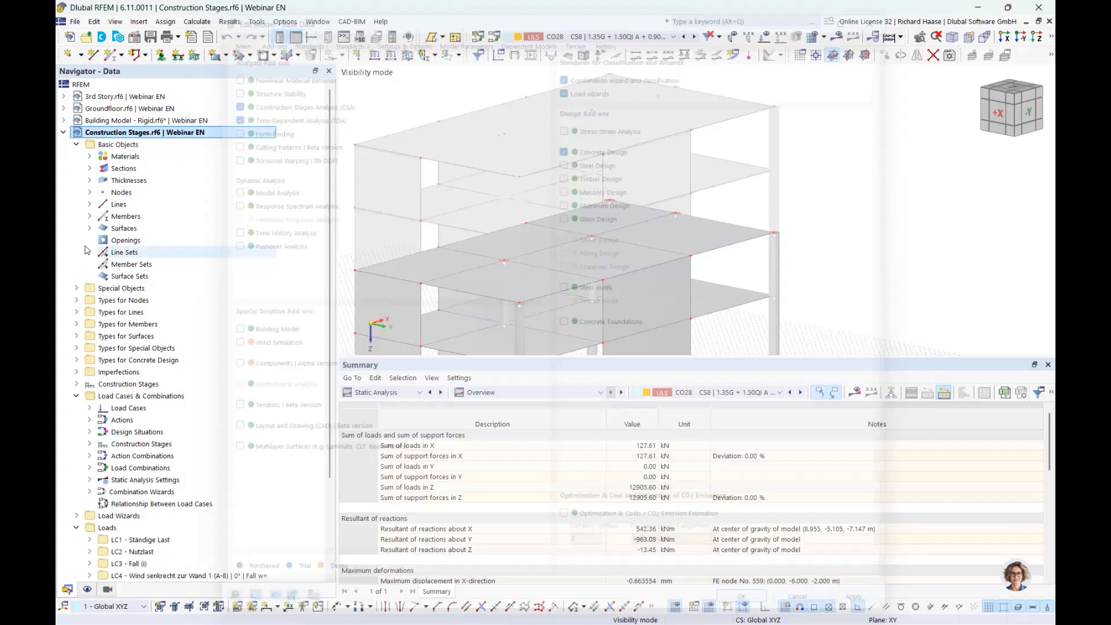
{"action": "left_click", "coordinate": [888, 10]}
Open construction stage CS1 - EG for editing and review the stage definitions through CS7 - 3.OG without changing them
{"action": "left_click", "coordinate": [76, 384]}
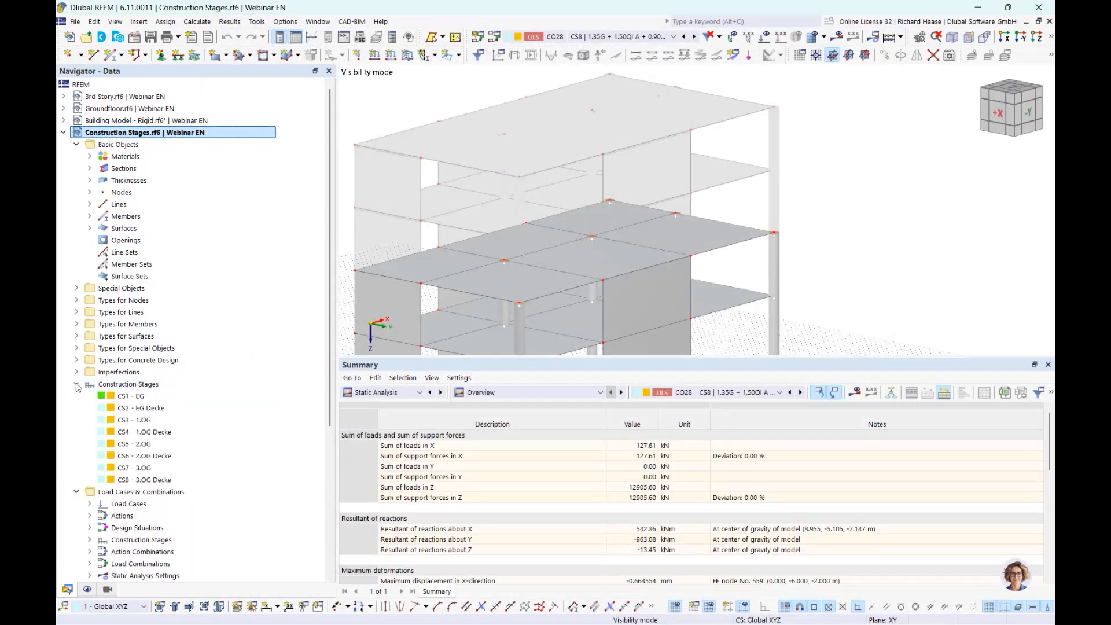
{"action": "left_click", "coordinate": [141, 396]}
{"action": "right_click", "coordinate": [142, 396]}
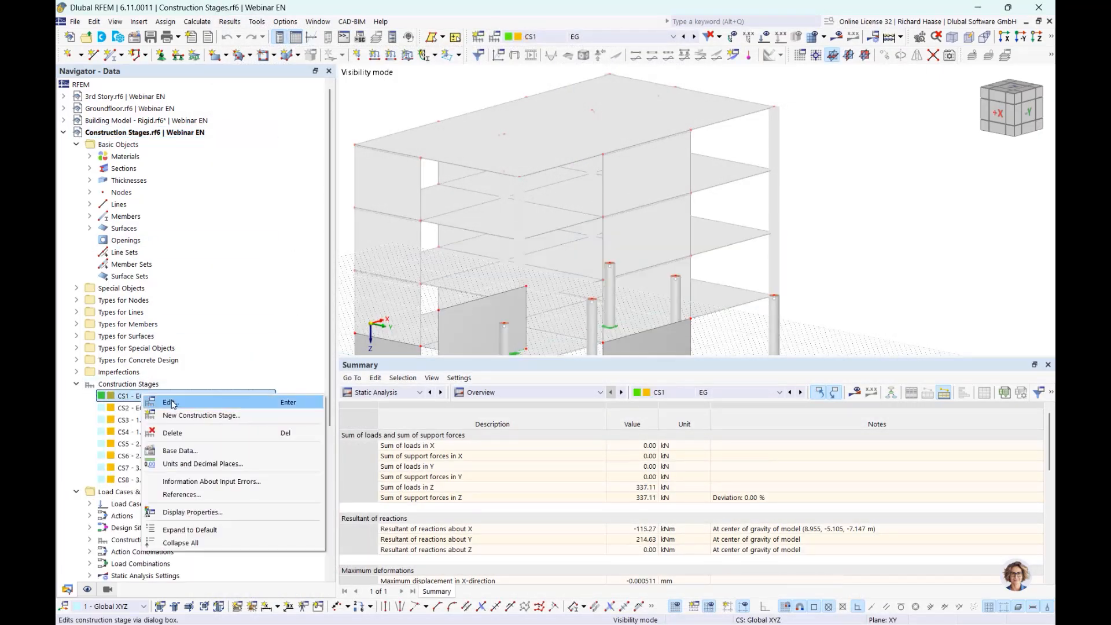
{"action": "left_click", "coordinate": [174, 403]}
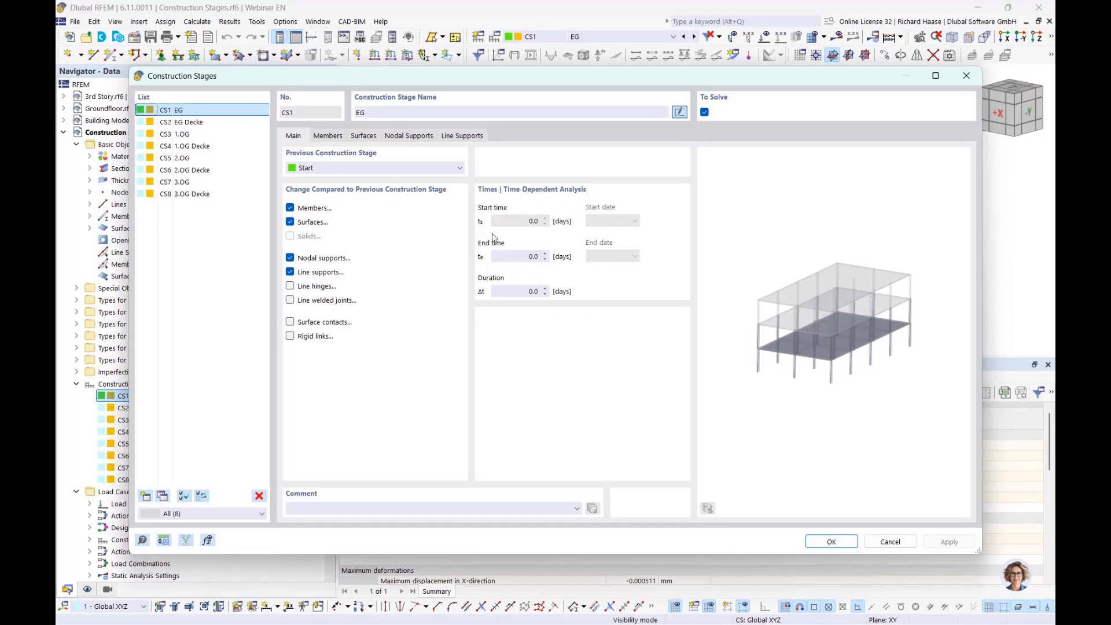
{"action": "left_click", "coordinate": [201, 124]}
{"action": "left_click", "coordinate": [194, 146]}
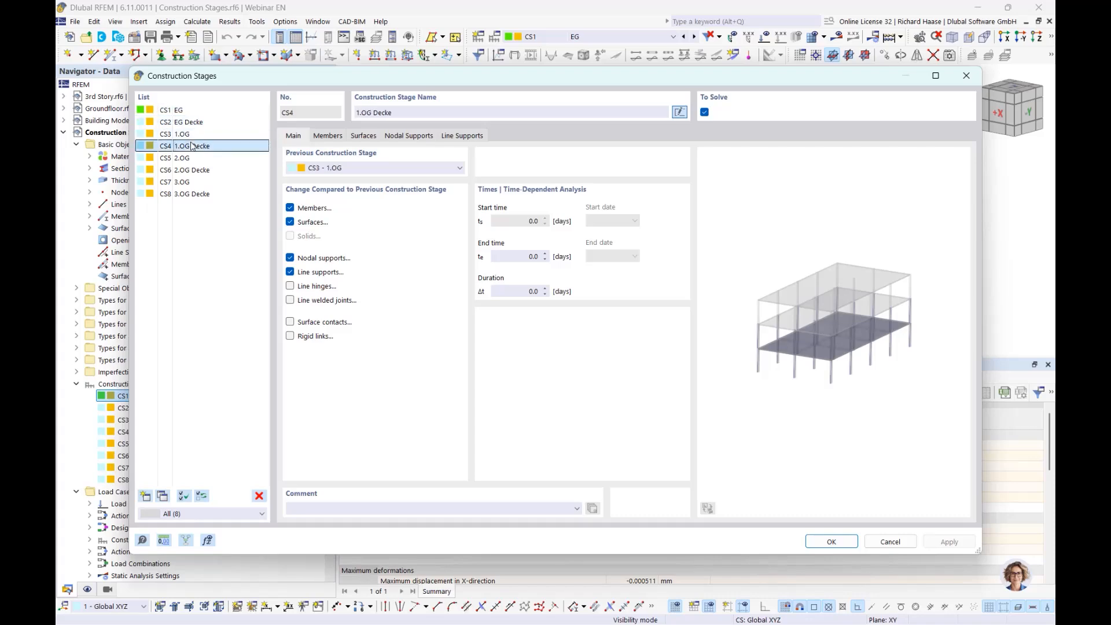
{"action": "left_click", "coordinate": [196, 159]}
{"action": "left_click", "coordinate": [197, 169]}
{"action": "left_click", "coordinate": [191, 182]}
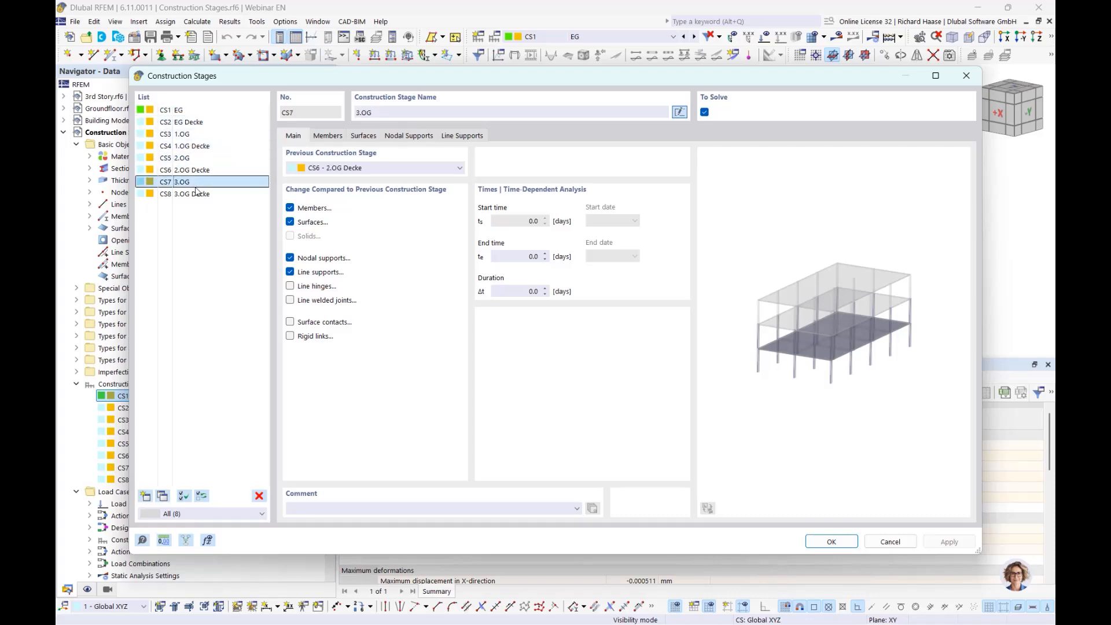
{"action": "left_click", "coordinate": [973, 78]}
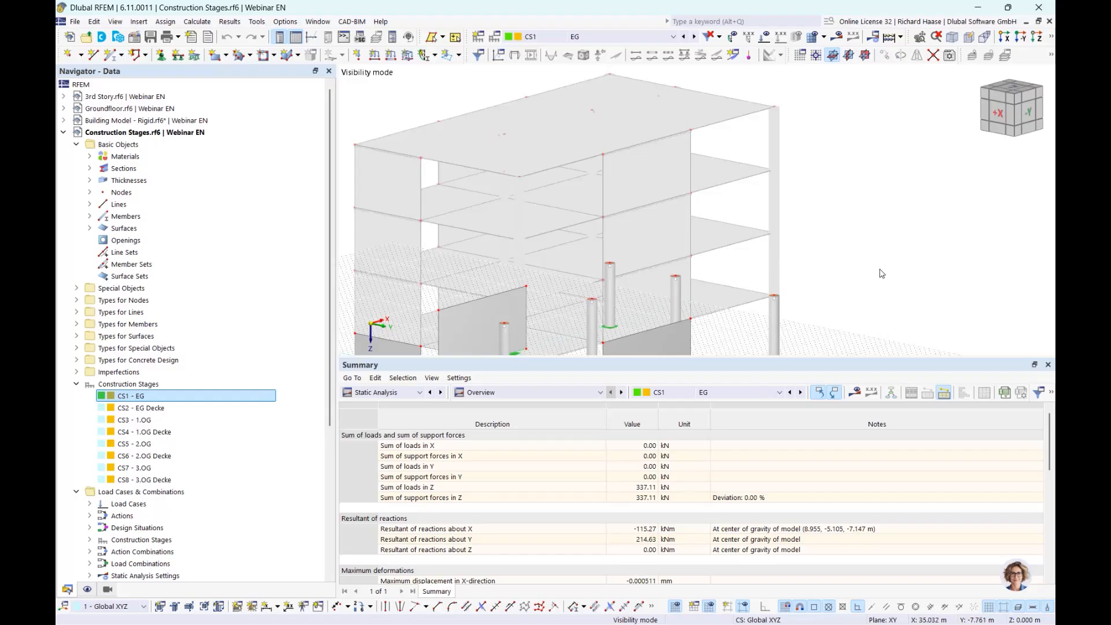
{"action": "scroll", "coordinate": [822, 277], "scroll_direction": "up", "scroll_amount": 3}
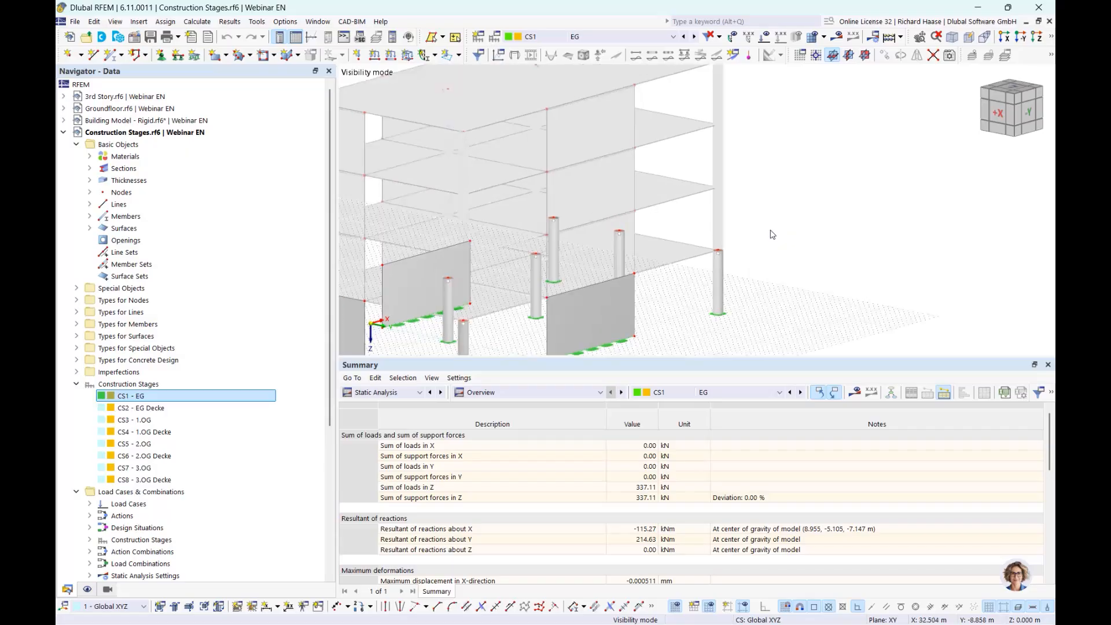
{"action": "middle_click_drag", "start_coordinate": [773, 234], "coordinate": [828, 239]}
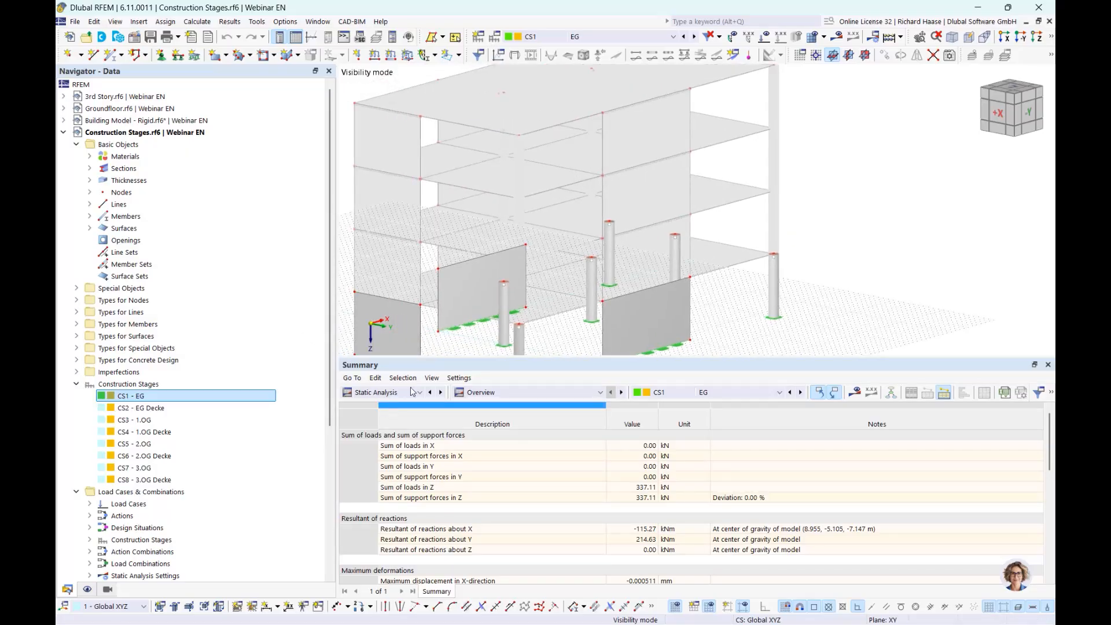
{"action": "scroll", "coordinate": [260, 331], "scroll_direction": "down", "scroll_amount": 6}
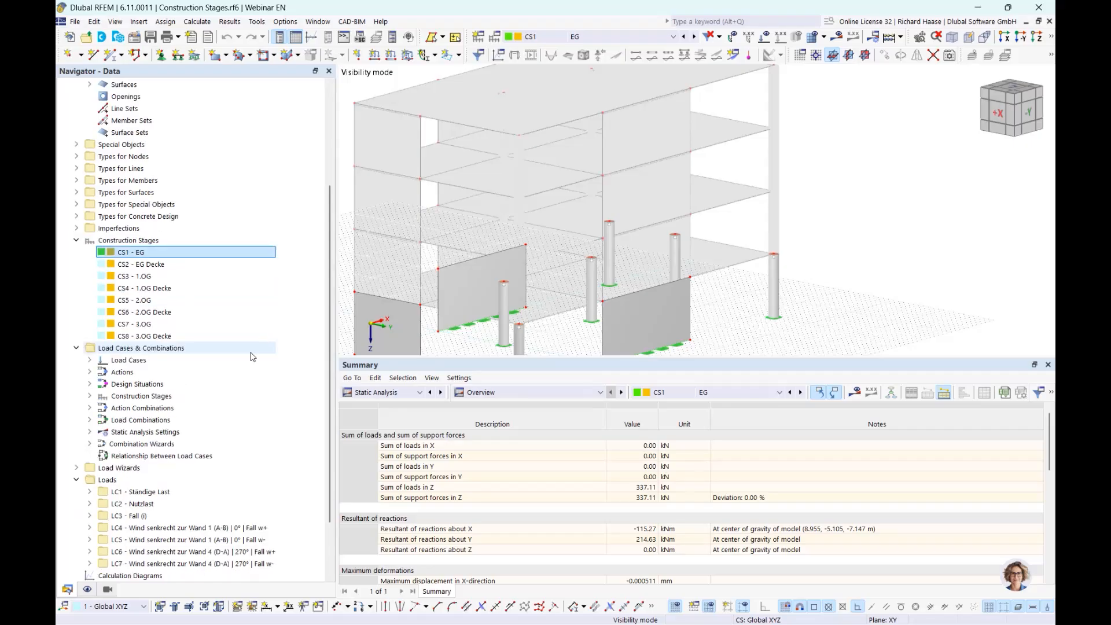